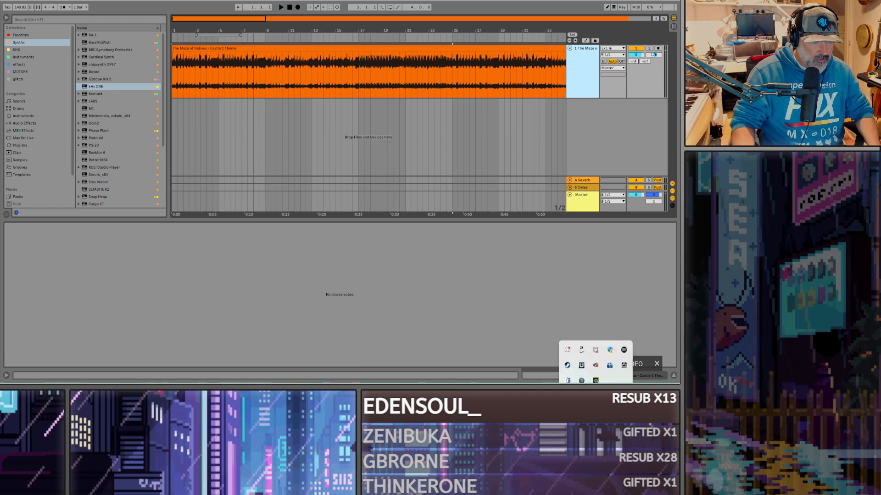
{"action": "right_click", "coordinate": [610, 354]}
{"action": "left_click", "coordinate": [580, 350]}
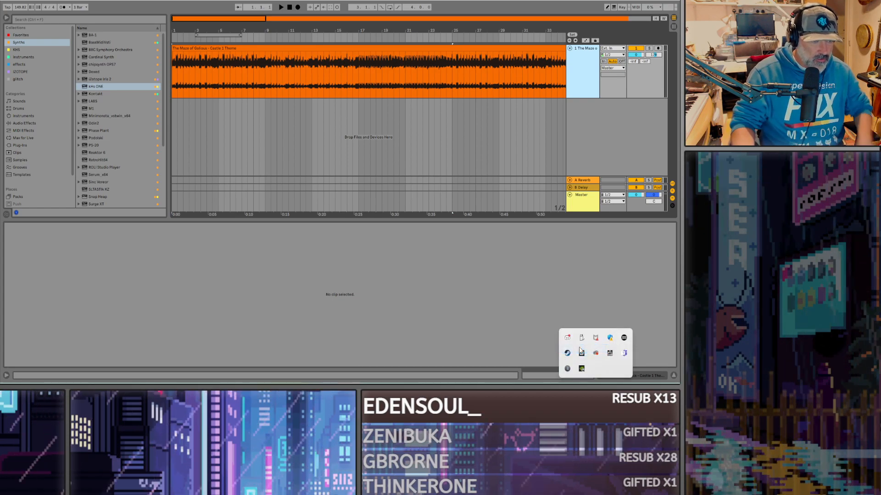
Step: Show the full length of the Castle 1 Theme clip in the arrangement and select all of it
{"action": "left_click", "coordinate": [451, 71]}
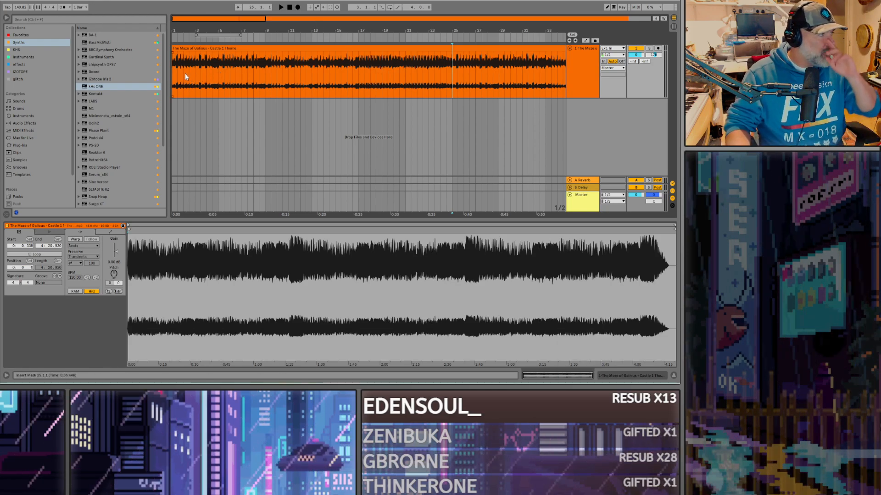
{"action": "scroll", "coordinate": [174, 82], "scroll_direction": "down", "scroll_amount": 6}
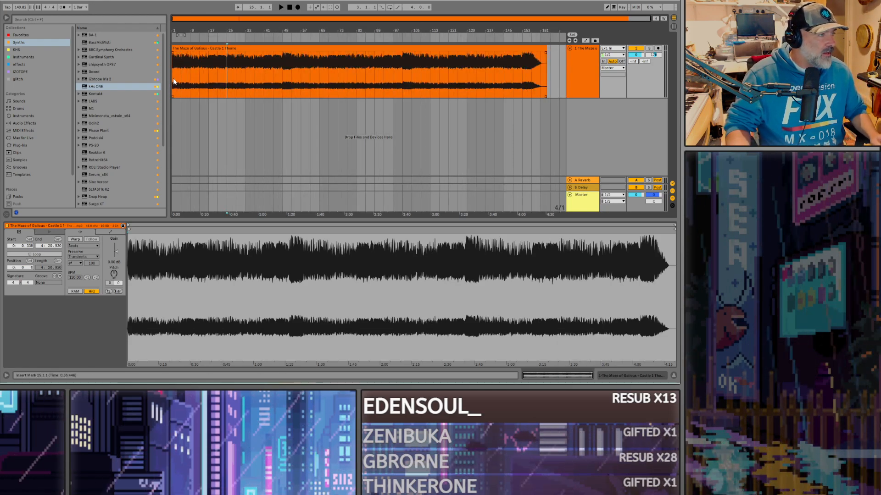
{"action": "key", "text": "ctrl+a"}
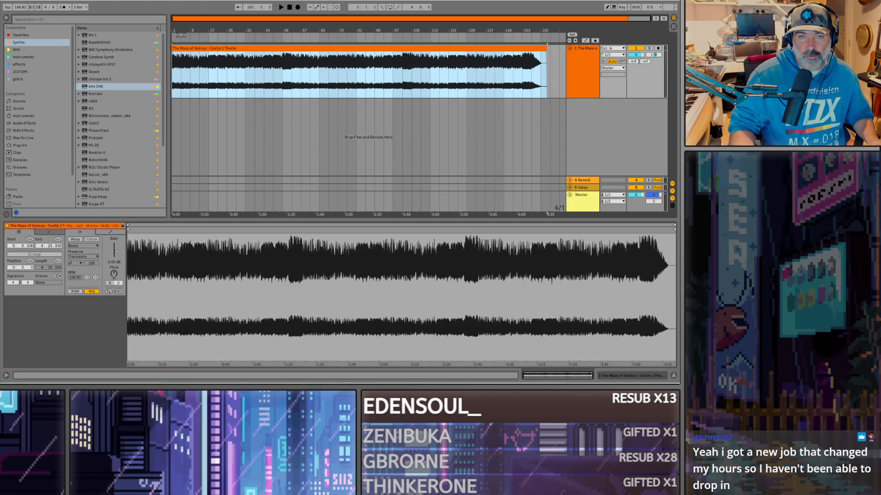
Step: Switch to the browser and play the YouTube playthrough of The Maze of Galious in theater mode
{"action": "left_click_drag", "start_coordinate": [678, 36], "coordinate": [241, 12]}
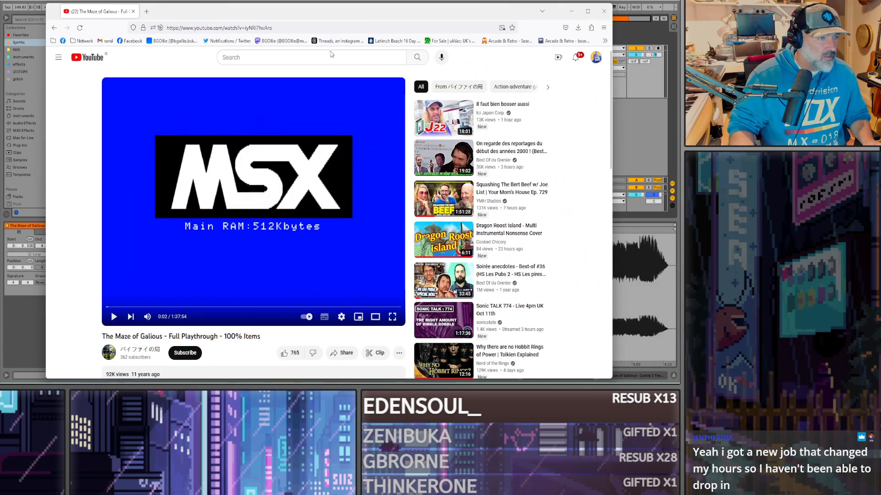
{"action": "left_click", "coordinate": [375, 317]}
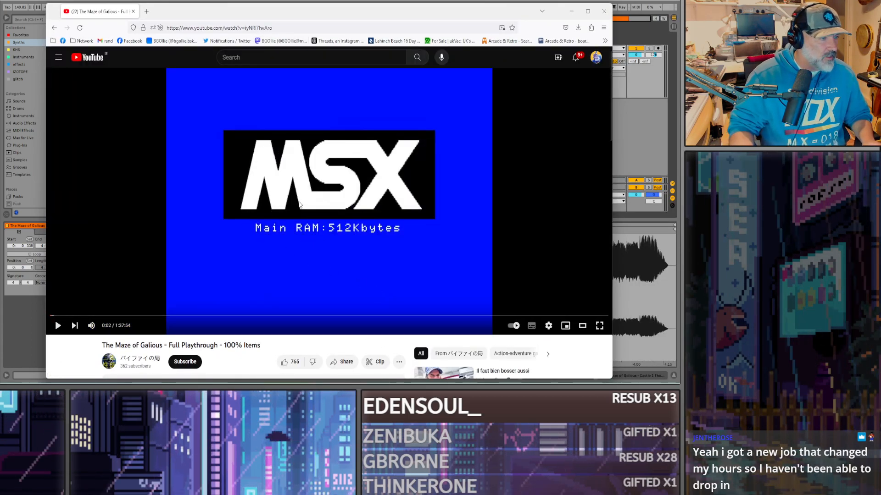
{"action": "left_click", "coordinate": [59, 316]}
{"action": "left_click", "coordinate": [58, 326]}
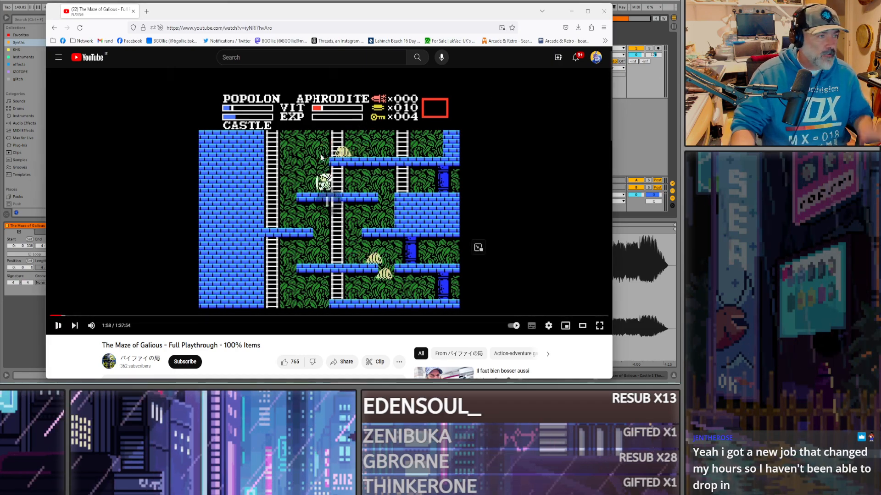
Step: Pause the playthrough and seek ahead through the castle gameplay, settling at 4:32
{"action": "key", "text": "space"}
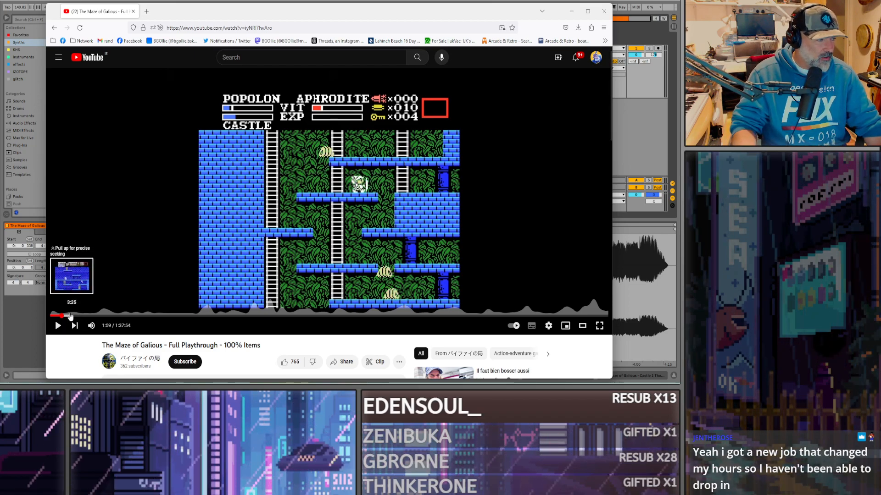
{"action": "left_click", "coordinate": [77, 316]}
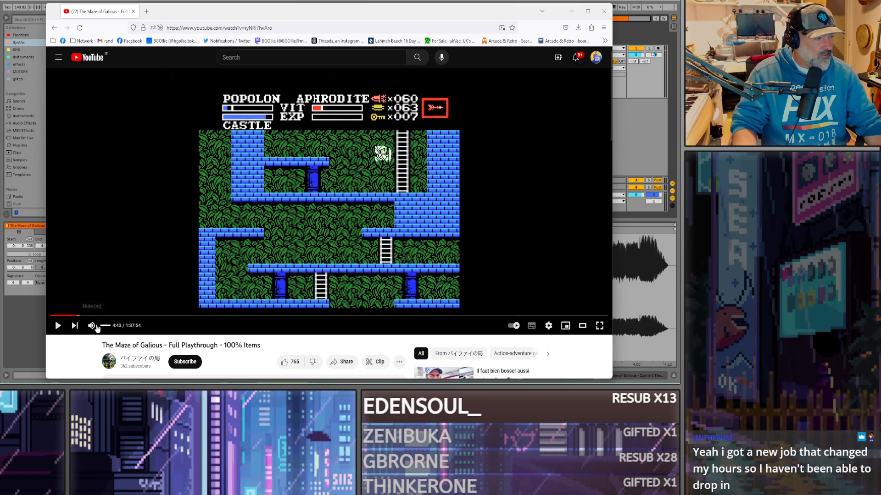
{"action": "left_click", "coordinate": [98, 316]}
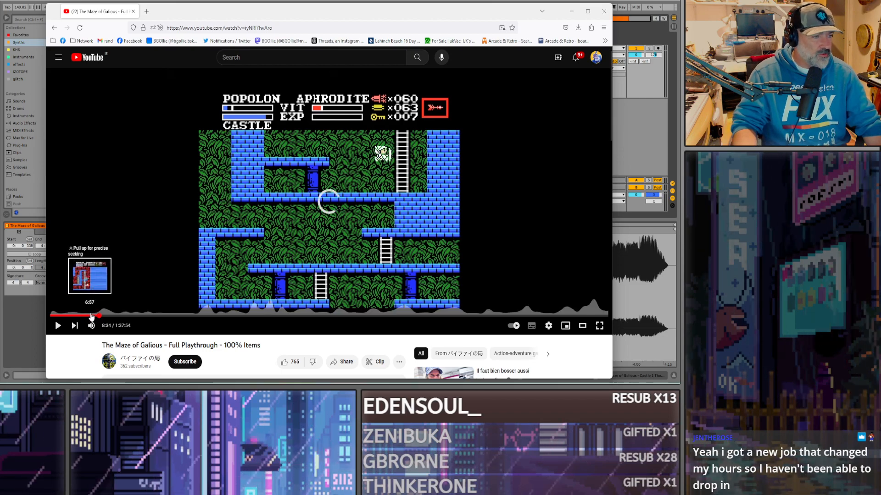
{"action": "left_click", "coordinate": [83, 316]}
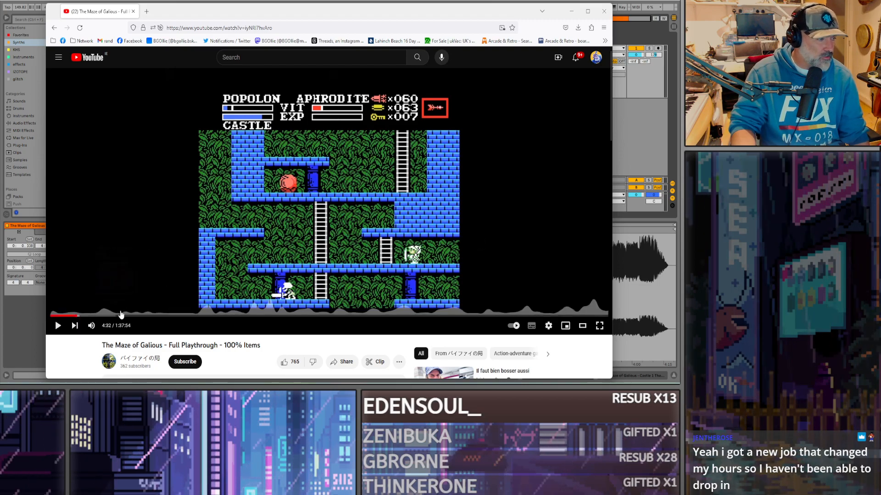
Step: Look over the playthrough's description and comments below the video, returning to the player
{"action": "scroll", "coordinate": [122, 310], "scroll_direction": "down", "scroll_amount": 2}
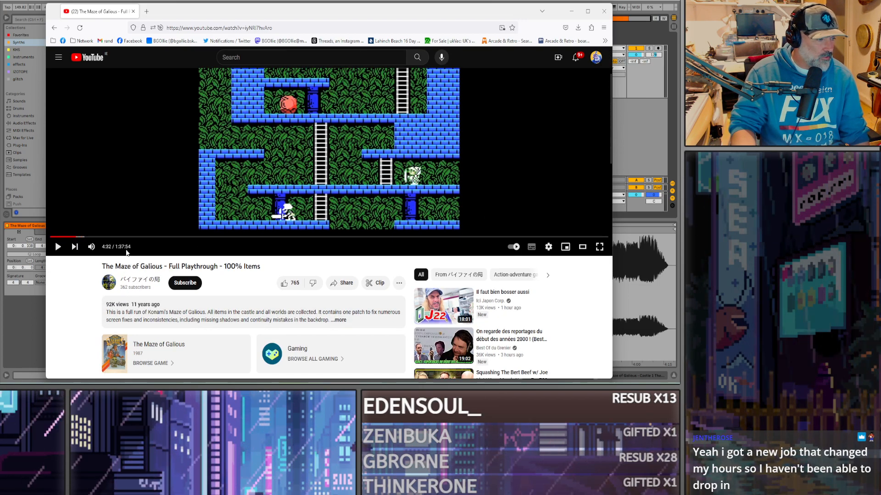
{"action": "scroll", "coordinate": [127, 251], "scroll_direction": "down", "scroll_amount": 1}
{"action": "scroll", "coordinate": [141, 243], "scroll_direction": "up", "scroll_amount": 2}
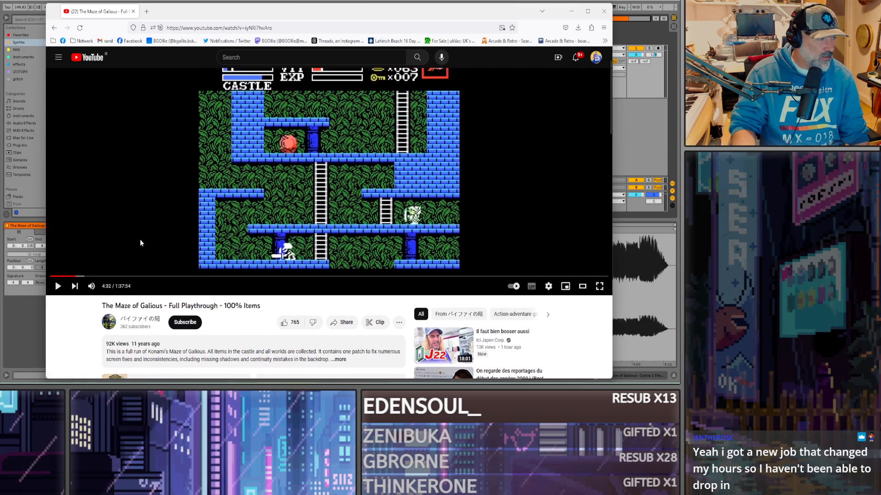
{"action": "scroll", "coordinate": [141, 243], "scroll_direction": "up", "scroll_amount": 1}
{"action": "scroll", "coordinate": [205, 271], "scroll_direction": "down", "scroll_amount": 3}
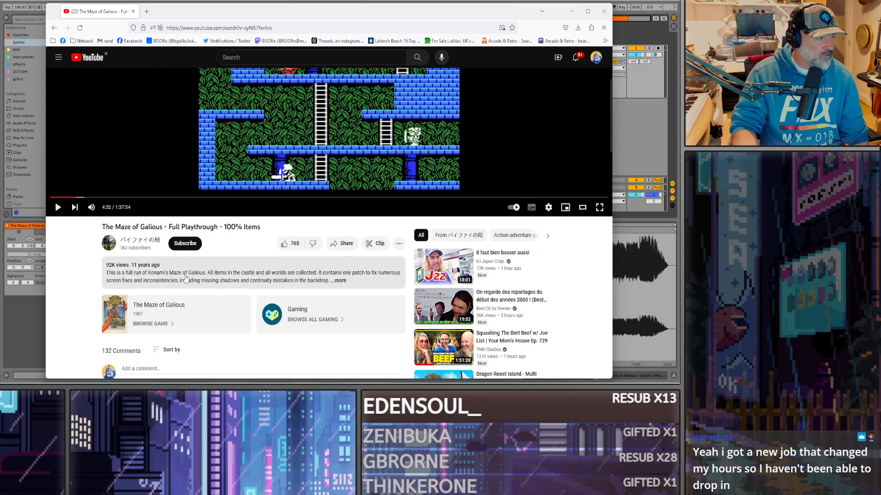
{"action": "scroll", "coordinate": [185, 280], "scroll_direction": "down", "scroll_amount": 4}
{"action": "scroll", "coordinate": [174, 256], "scroll_direction": "up", "scroll_amount": 6}
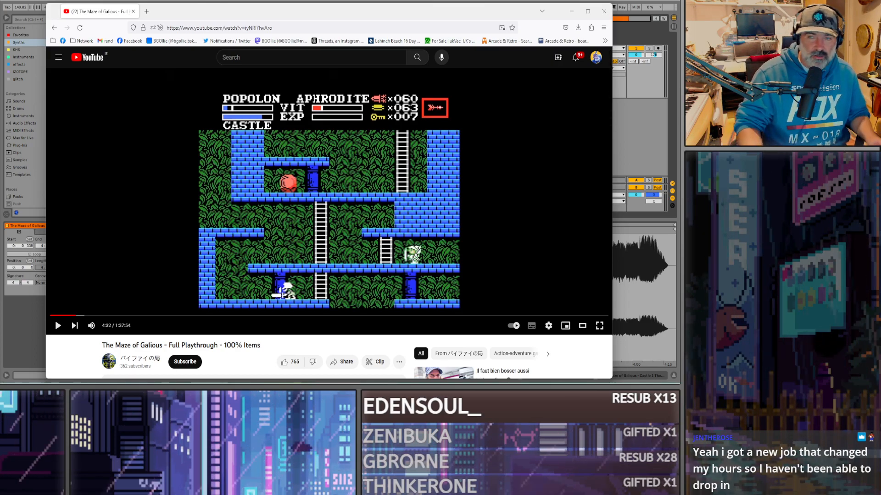
Step: Switch back to Ableton Live, play the song from its beginning and raise the track volume to 4.5 dB
{"action": "key", "text": "alt+Tab"}
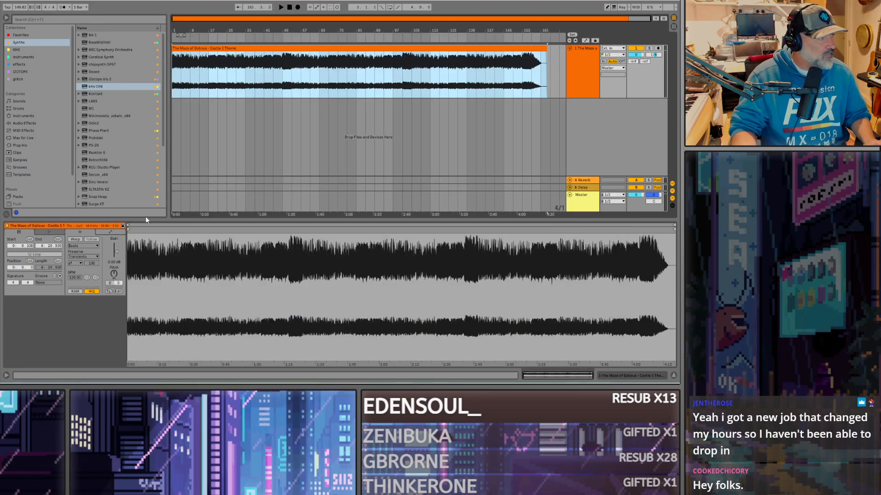
{"action": "left_click", "coordinate": [173, 72]}
{"action": "key", "text": "space"}
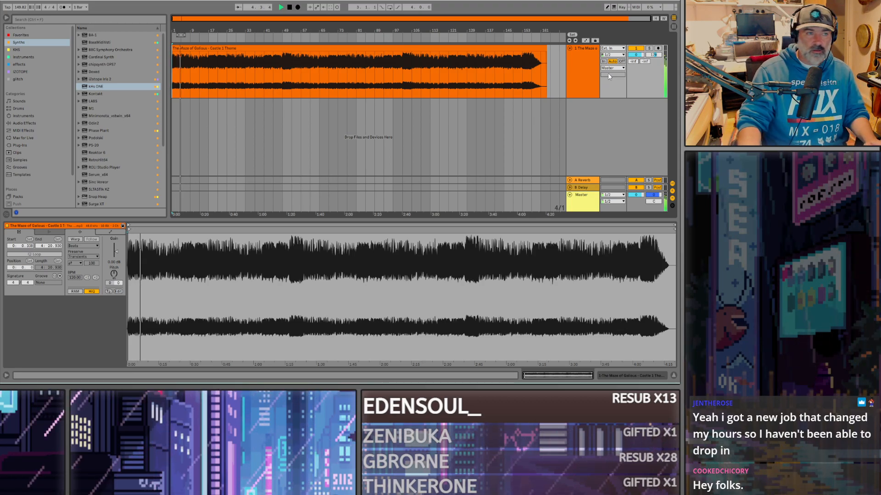
{"action": "left_click_drag", "start_coordinate": [636, 54], "coordinate": [635, 45]}
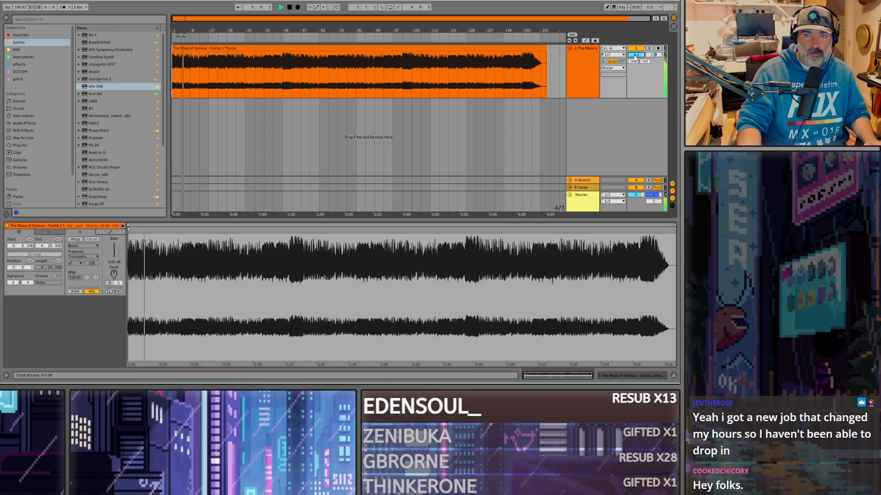
{"action": "key", "text": "space"}
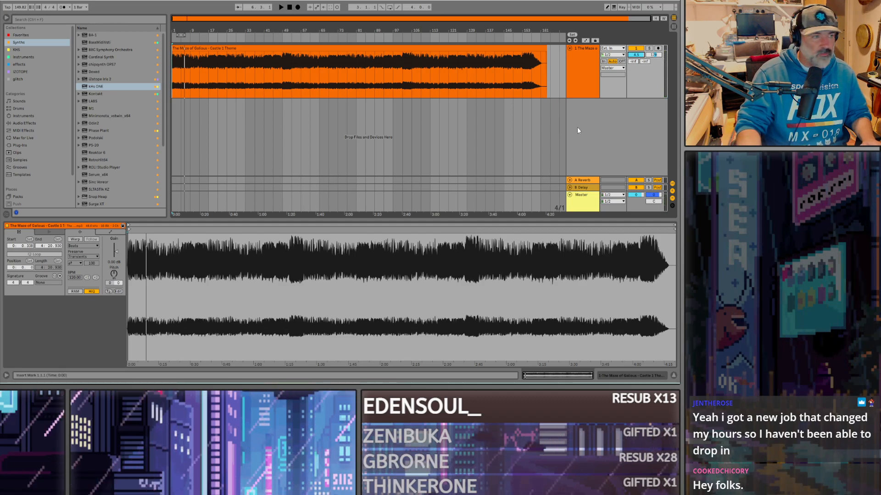
Step: Add the reastream-standalone effect from the favorites to the Master track
{"action": "left_click", "coordinate": [585, 201]}
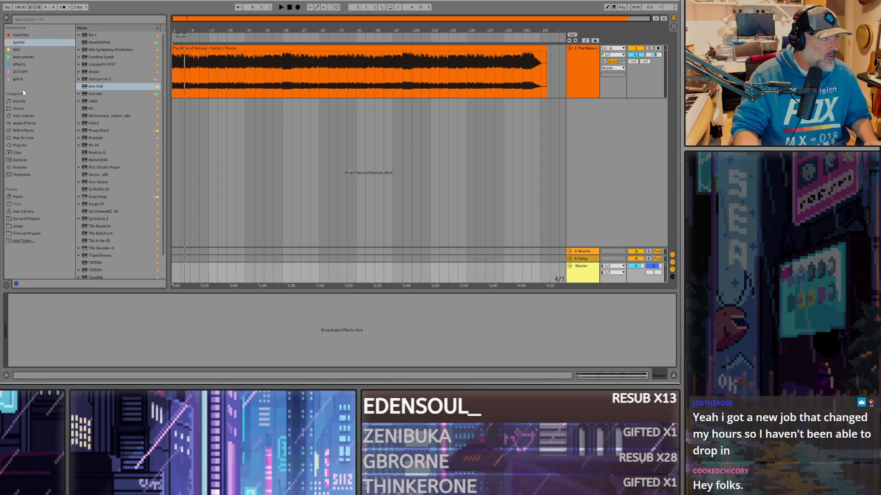
{"action": "left_click", "coordinate": [19, 35]}
{"action": "left_click_drag", "start_coordinate": [108, 160], "coordinate": [144, 342]}
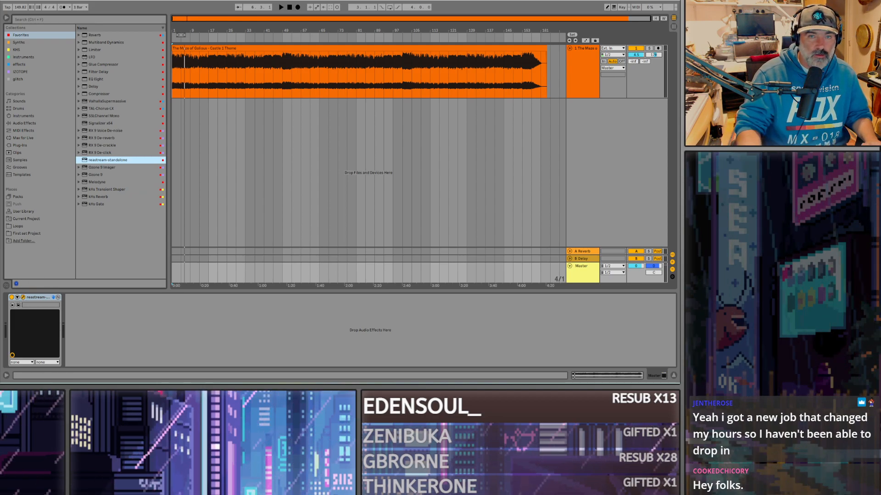
Step: Set ReaStream to send audio/MIDI to a destination from the IP list and play the song to test the stream
{"action": "left_click", "coordinate": [219, 131]}
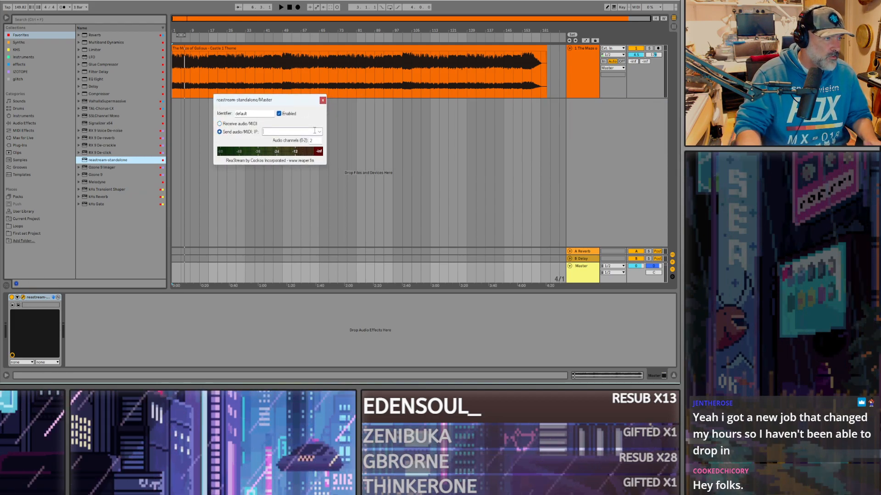
{"action": "left_click", "coordinate": [318, 131]}
{"action": "left_click", "coordinate": [284, 145]}
{"action": "left_click_drag", "start_coordinate": [263, 98], "coordinate": [729, 68]}
{"action": "key", "text": "space"}
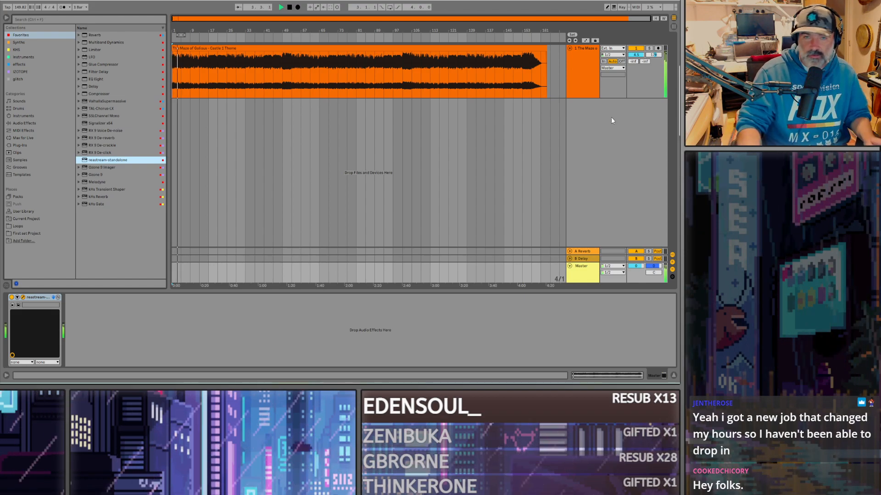
Step: Split the Castle 1 Theme clip at bars 17 and 25
{"action": "left_click", "coordinate": [283, 70]}
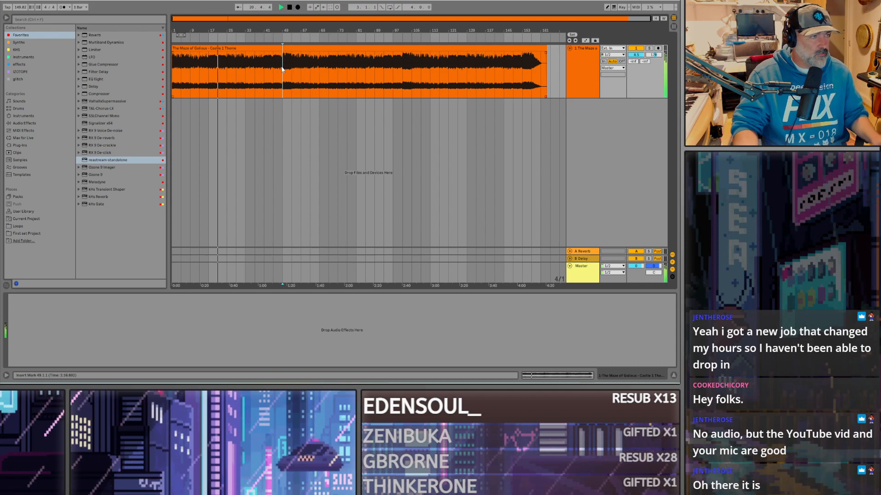
{"action": "left_click", "coordinate": [210, 81]}
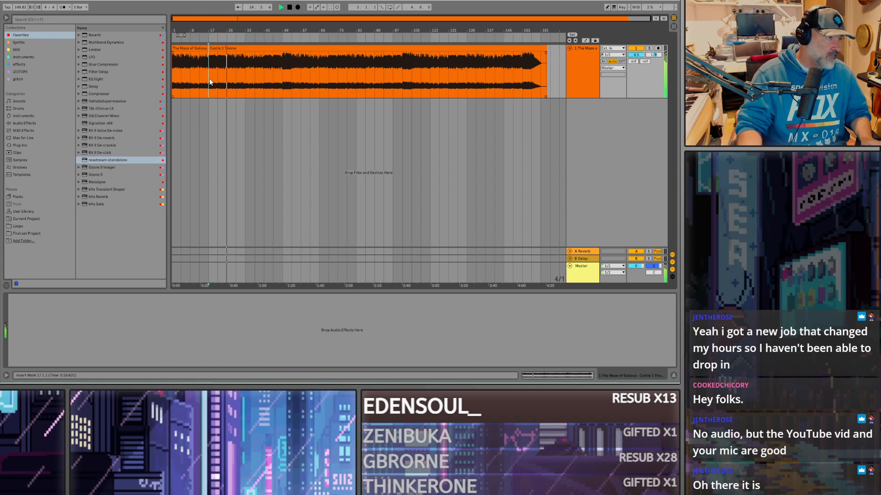
{"action": "key", "text": "ctrl+e"}
{"action": "left_click", "coordinate": [227, 79]}
{"action": "key", "text": "ctrl+e"}
{"action": "scroll", "coordinate": [226, 81], "scroll_direction": "up", "scroll_amount": 2}
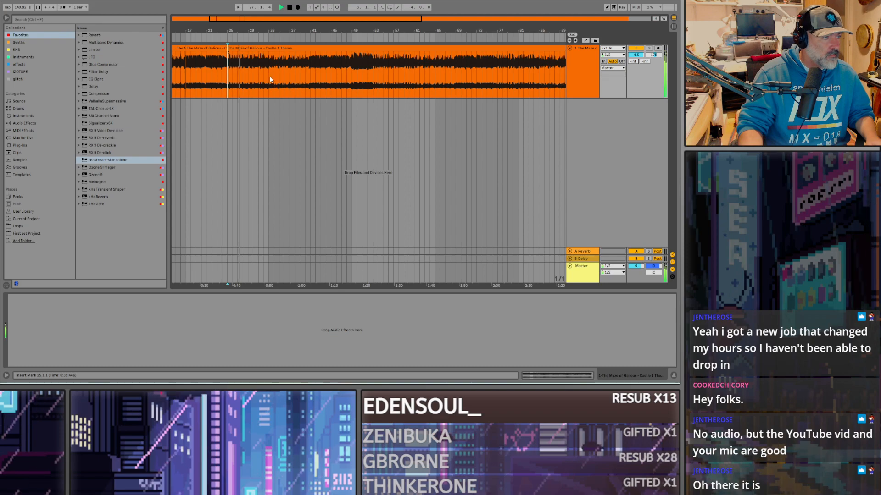
{"action": "scroll", "coordinate": [263, 79], "scroll_direction": "down", "scroll_amount": 2}
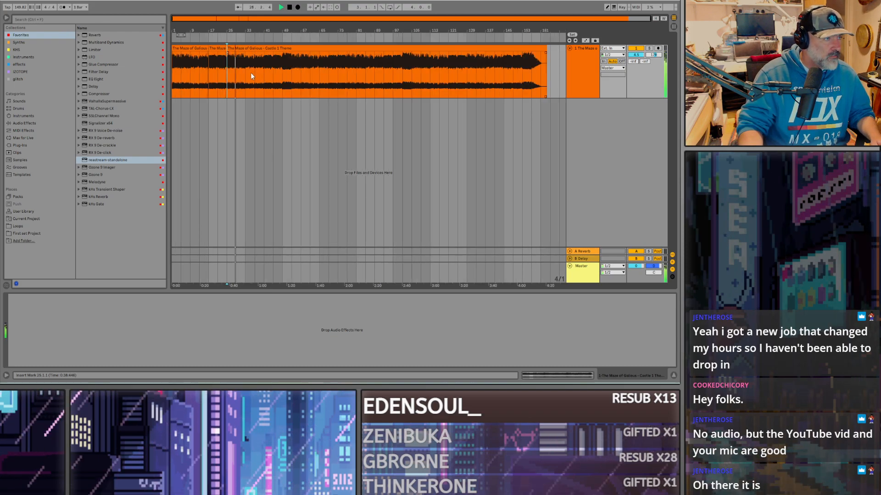
Step: Find the next section change by ear and split the clip at bar 49
{"action": "left_click", "coordinate": [244, 74]}
{"action": "left_click", "coordinate": [259, 72]}
{"action": "left_click", "coordinate": [266, 72]}
{"action": "left_click", "coordinate": [273, 70]}
{"action": "left_click", "coordinate": [283, 70]}
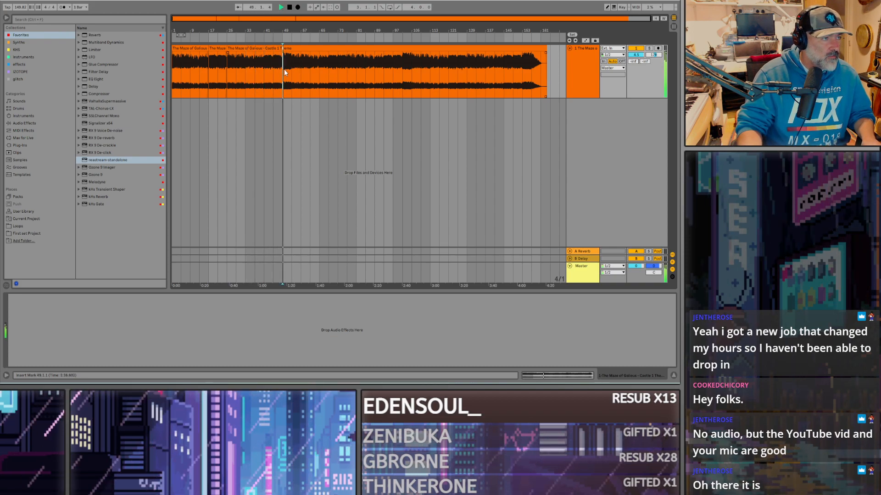
{"action": "key", "text": "ctrl+e"}
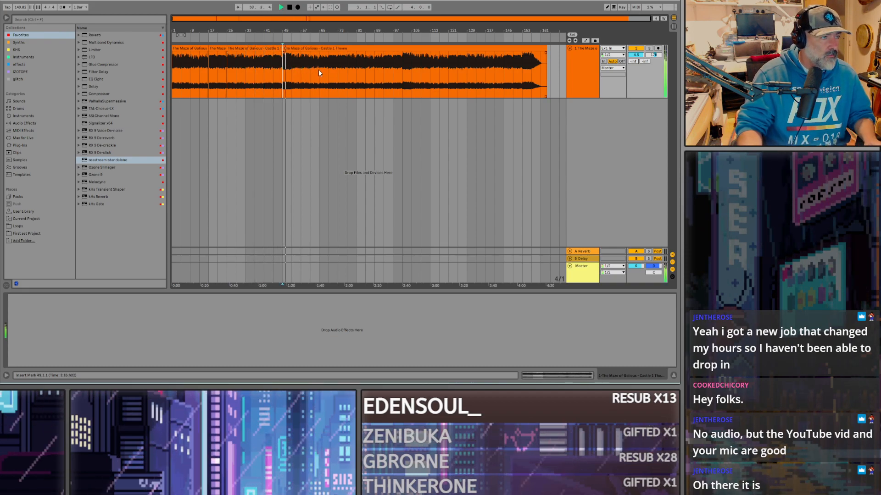
Step: Stop playback and split the clip at bar 53
{"action": "left_click", "coordinate": [235, 50]}
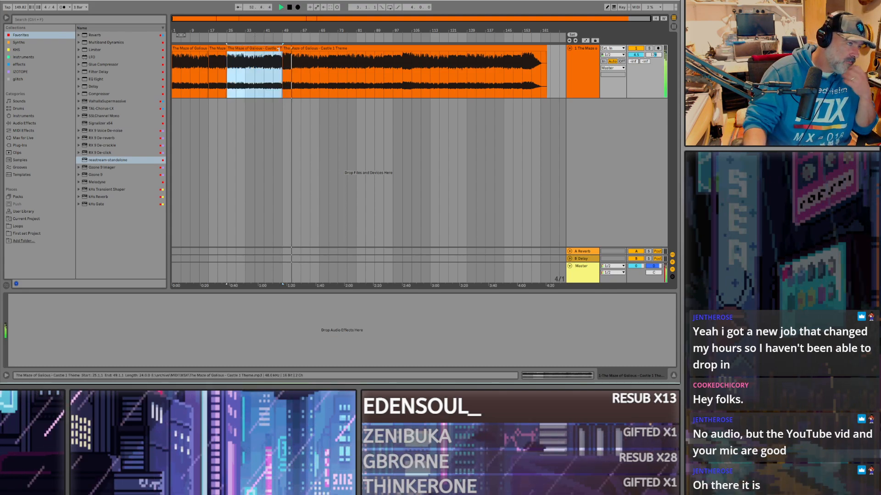
{"action": "key", "text": "space"}
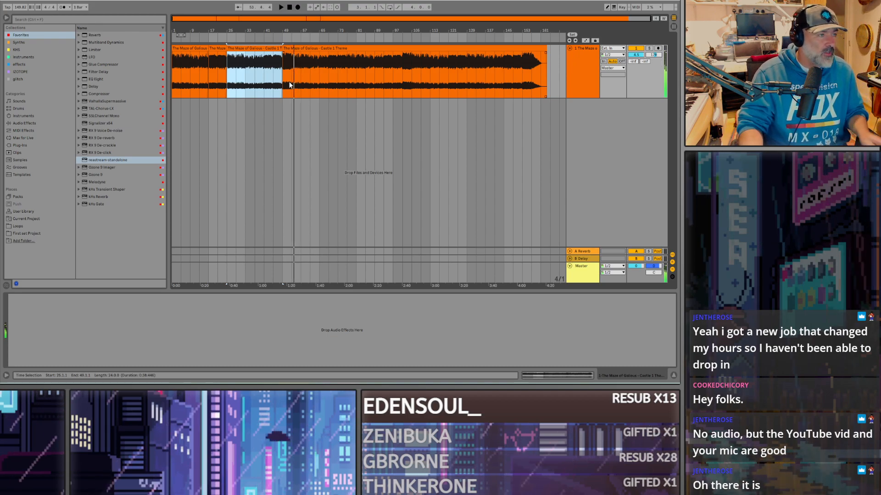
{"action": "left_click", "coordinate": [290, 78]}
{"action": "key", "text": "ctrl+e"}
Step: Examine the waveform transients at the start of the song against the beat grid
{"action": "left_click", "coordinate": [174, 72]}
{"action": "key", "text": "plus"}
{"action": "key", "text": "plus"}
{"action": "key", "text": "plus"}
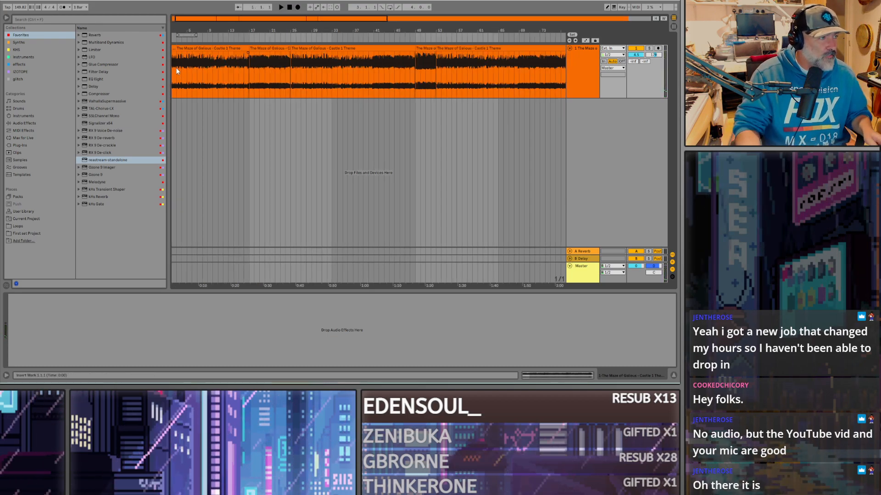
{"action": "key", "text": "plus"}
{"action": "key", "text": "plus"}
{"action": "key", "text": "minus"}
{"action": "key", "text": "minus"}
{"action": "key", "text": "minus"}
{"action": "key", "text": "minus"}
{"action": "key", "text": "minus"}
{"action": "key", "text": "minus"}
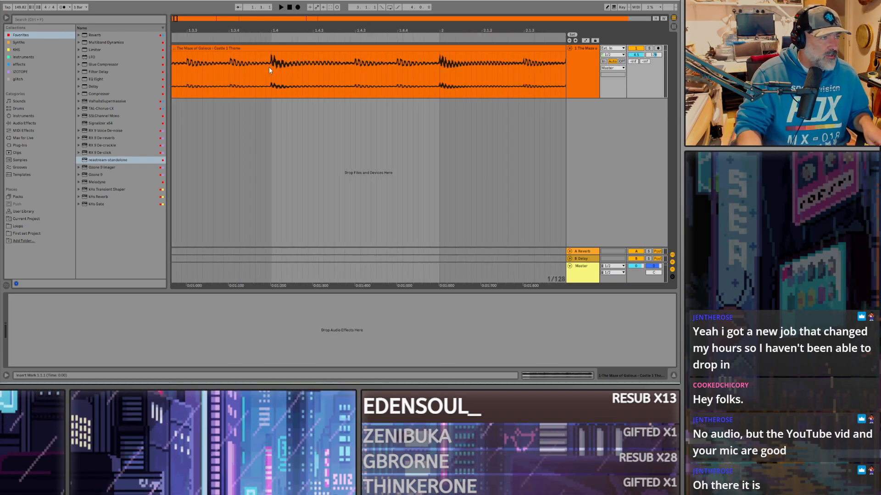
Step: Audition the song from bar 9, split the clip there and select the section from bar 9 to 17
{"action": "left_click", "coordinate": [209, 67]}
{"action": "left_click", "coordinate": [192, 76]}
{"action": "key", "text": "space"}
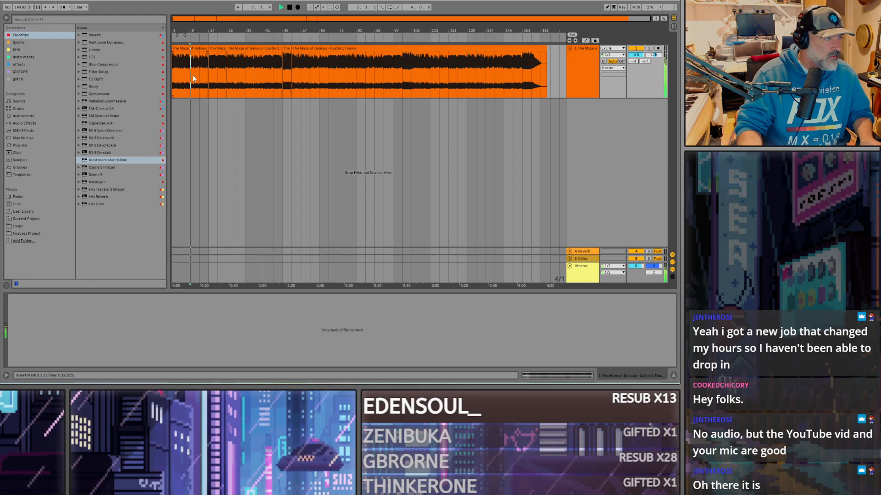
{"action": "key", "text": "space"}
{"action": "left_click", "coordinate": [194, 47]}
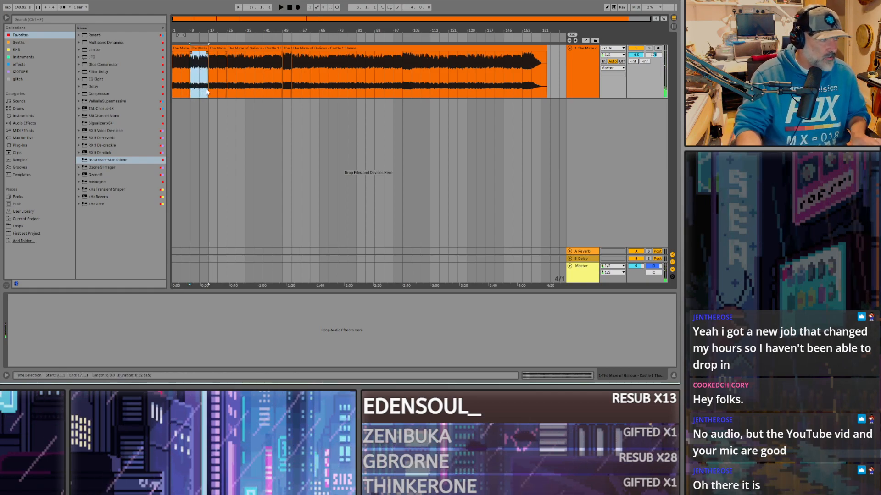
Step: Colour the clip from bar 9 to 17 yellow-orange and the clip from bar 17 to 25 salmon
{"action": "right_click", "coordinate": [194, 48]}
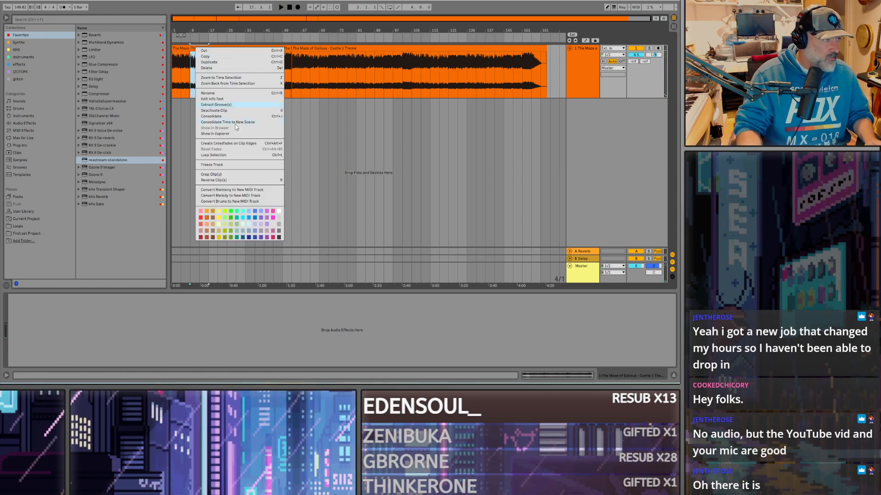
{"action": "left_click", "coordinate": [206, 213]}
{"action": "left_click", "coordinate": [216, 49]}
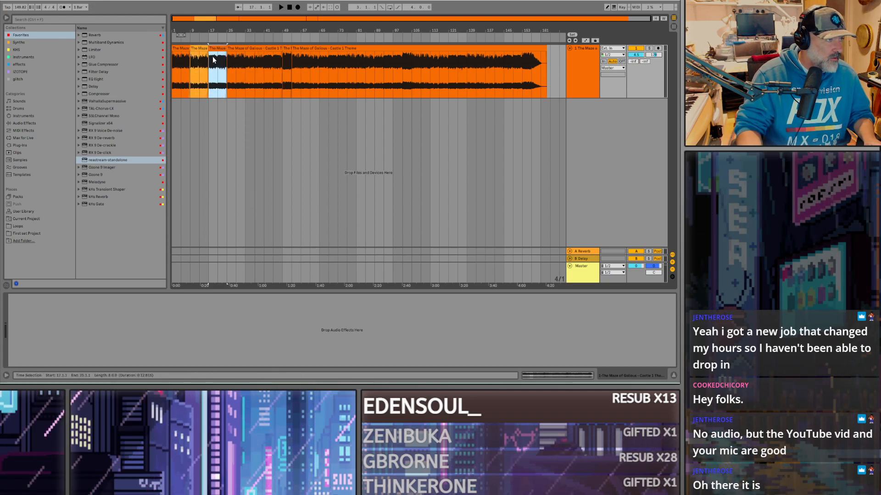
{"action": "right_click", "coordinate": [215, 49]}
{"action": "left_click", "coordinate": [227, 231]}
Step: Spot-check the section starting at bar 25 by playing short excerpts at several points up to bar 41
{"action": "left_click", "coordinate": [241, 54]}
{"action": "key", "text": "space"}
{"action": "left_click", "coordinate": [228, 77]}
{"action": "key", "text": "space"}
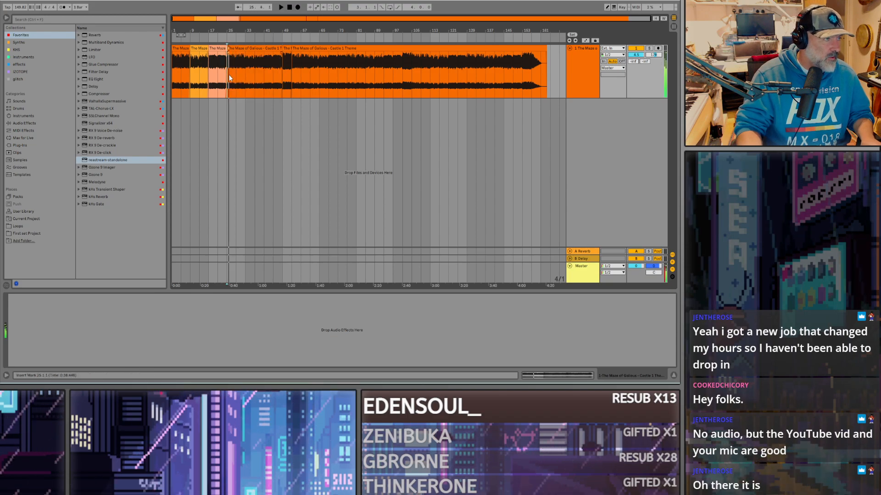
{"action": "left_click", "coordinate": [239, 73]}
{"action": "key", "text": "space"}
{"action": "left_click", "coordinate": [248, 73]}
{"action": "key", "text": "space"}
{"action": "key", "text": "space"}
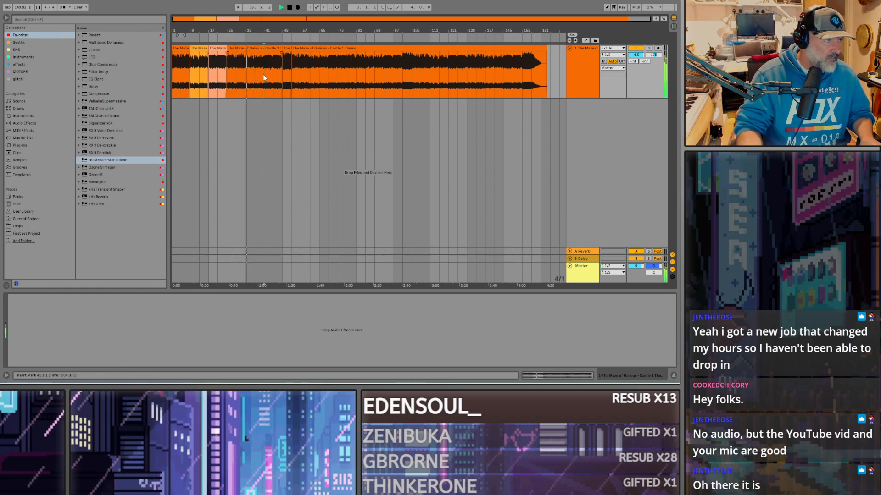
{"action": "key", "text": "space"}
{"action": "right_click", "coordinate": [285, 51]}
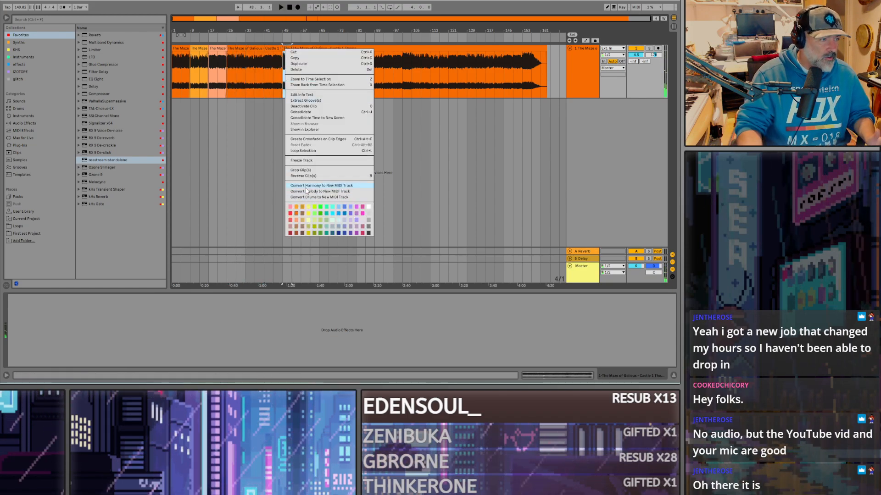
{"action": "left_click", "coordinate": [302, 213]}
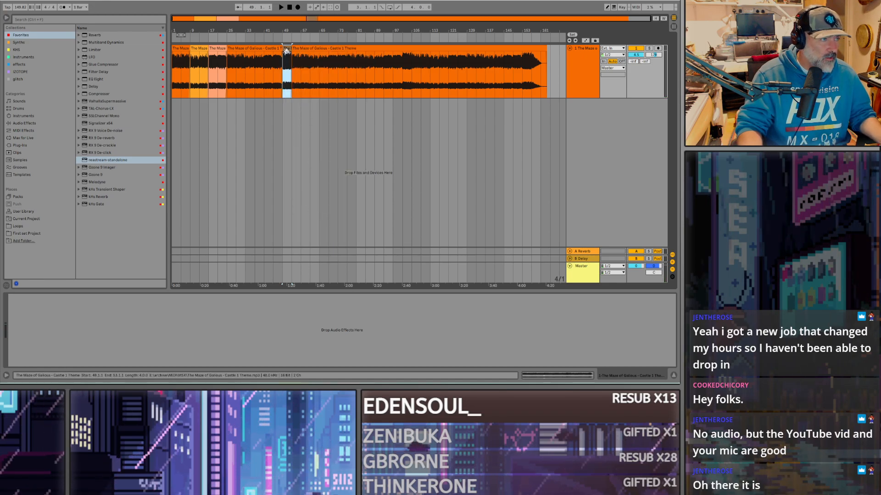
{"action": "right_click", "coordinate": [286, 50]}
{"action": "left_click", "coordinate": [304, 211]}
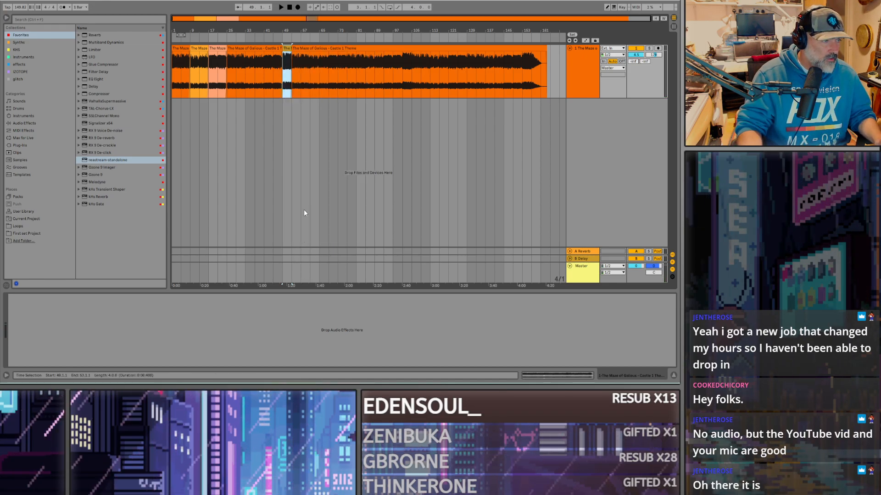
Step: Colour the short clip from bar 49 to 53 magenta and audition the song from bar 53
{"action": "right_click", "coordinate": [287, 49]}
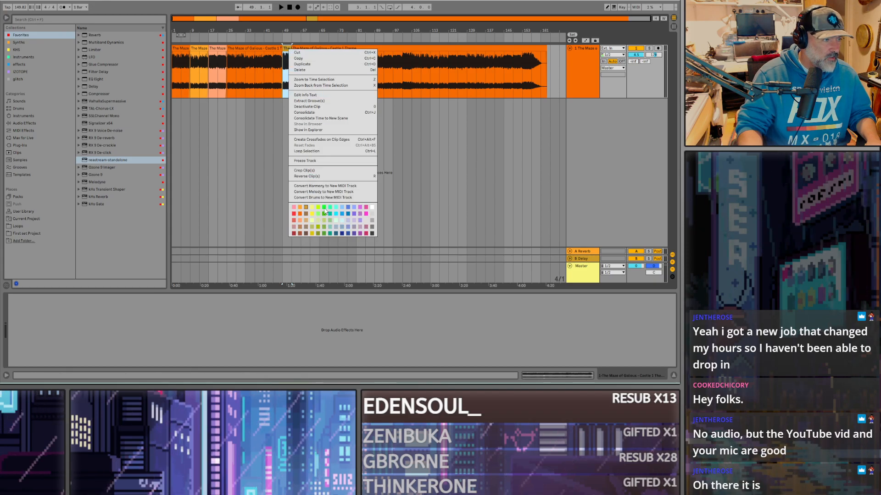
{"action": "left_click", "coordinate": [366, 213]}
{"action": "left_click", "coordinate": [293, 63]}
{"action": "key", "text": "space"}
{"action": "key", "text": "space"}
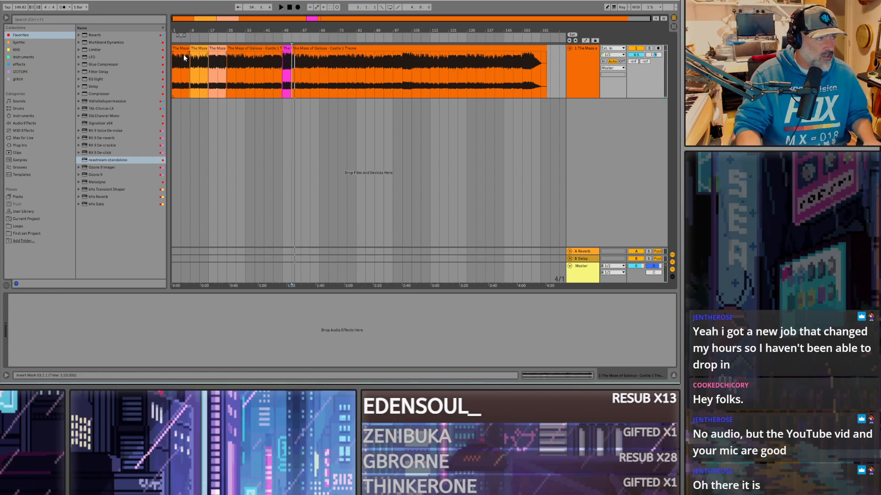
Step: Compare short excerpts of the song by ear at several points from bar 25 to bar 49
{"action": "left_click", "coordinate": [284, 86]}
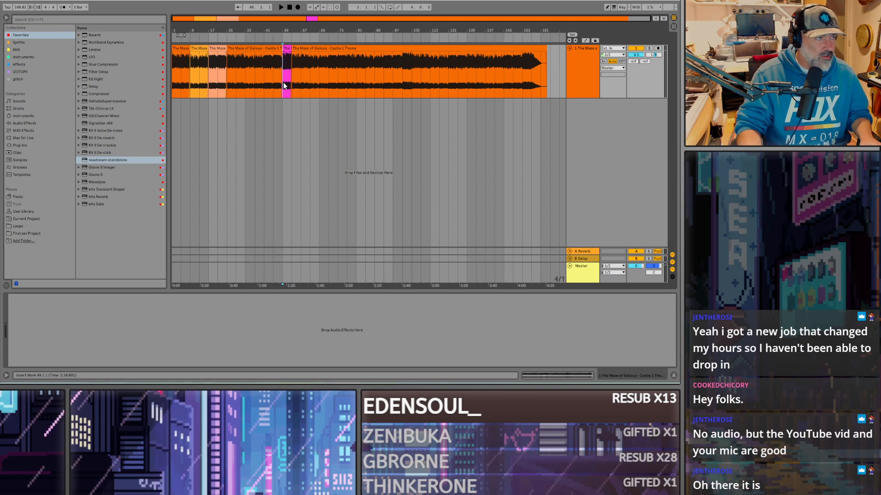
{"action": "scroll", "coordinate": [427, 121], "scroll_direction": "up", "scroll_amount": 3, "text": "ctrl"}
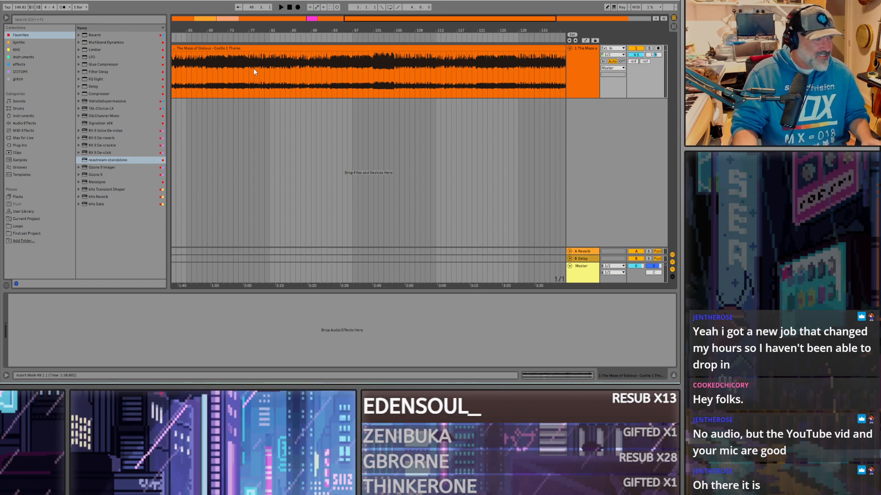
{"action": "scroll", "coordinate": [253, 72], "scroll_direction": "down", "scroll_amount": 5}
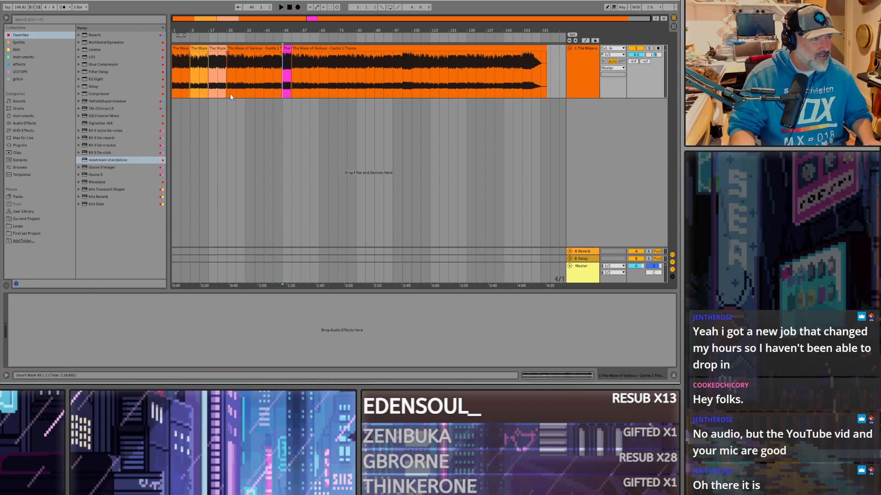
{"action": "left_click", "coordinate": [227, 87]}
{"action": "key", "text": "space"}
{"action": "left_click", "coordinate": [242, 82]}
{"action": "key", "text": "space"}
{"action": "key", "text": "space"}
{"action": "left_click", "coordinate": [264, 76]}
{"action": "key", "text": "space"}
{"action": "key", "text": "space"}
{"action": "left_click", "coordinate": [280, 73]}
{"action": "key", "text": "space"}
{"action": "key", "text": "space"}
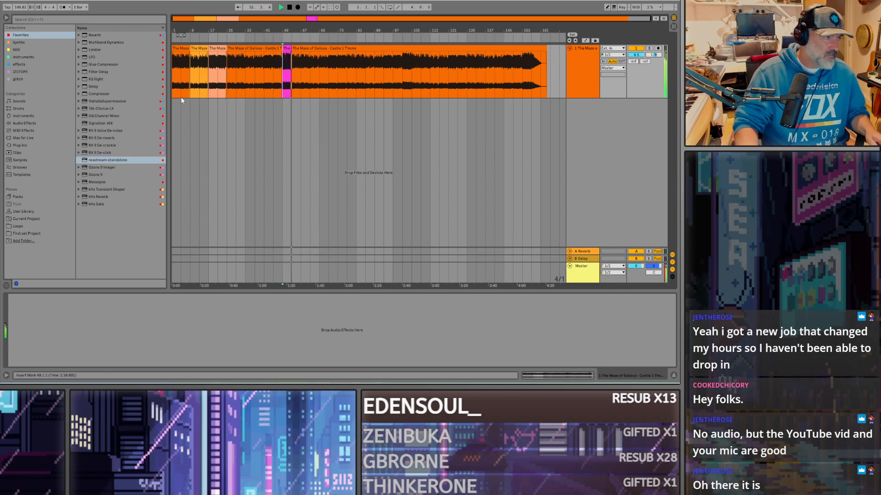
Step: Listen to the first section of the song from bar 1 up to the split at bar 9
{"action": "left_click", "coordinate": [172, 108]}
{"action": "key", "text": "space"}
{"action": "key", "text": "space"}
{"action": "scroll", "coordinate": [172, 104], "scroll_direction": "up", "scroll_amount": 8}
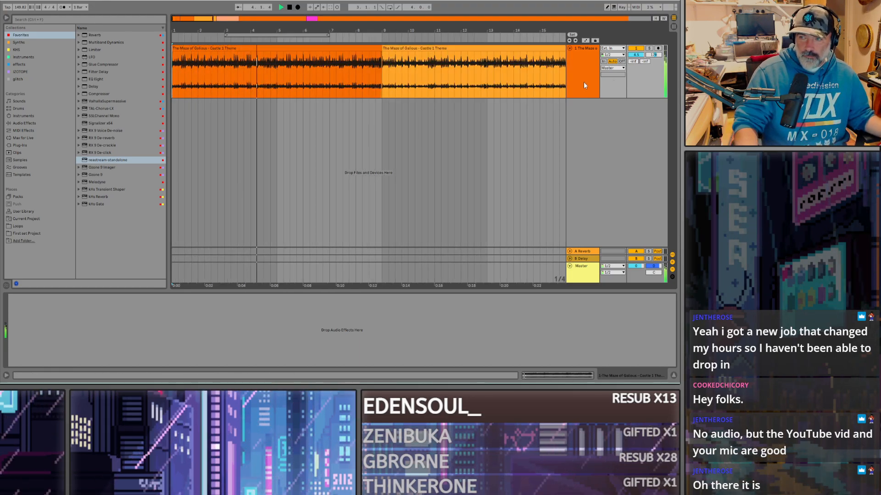
{"action": "left_click", "coordinate": [277, 82]}
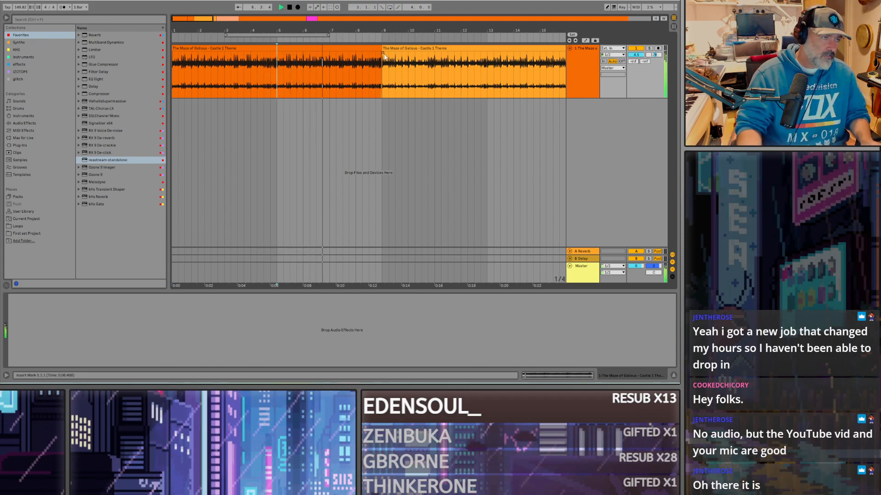
{"action": "scroll", "coordinate": [292, 73], "scroll_direction": "down", "scroll_amount": 2}
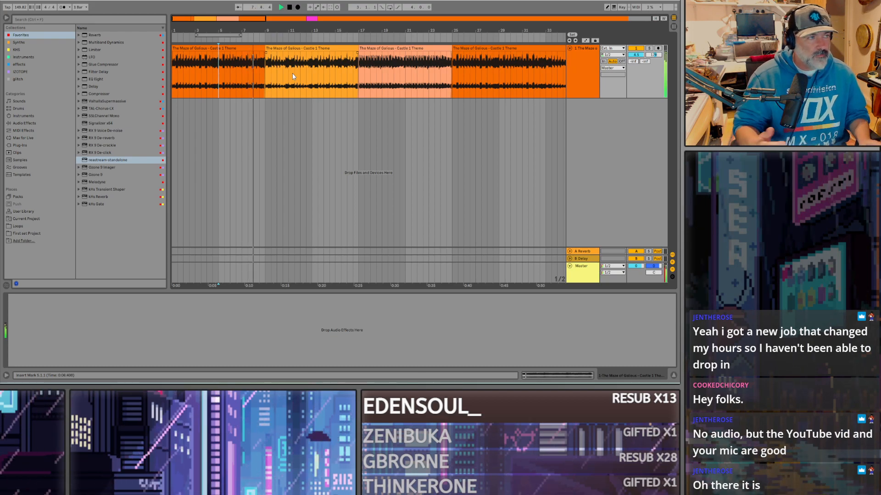
{"action": "key", "text": "space"}
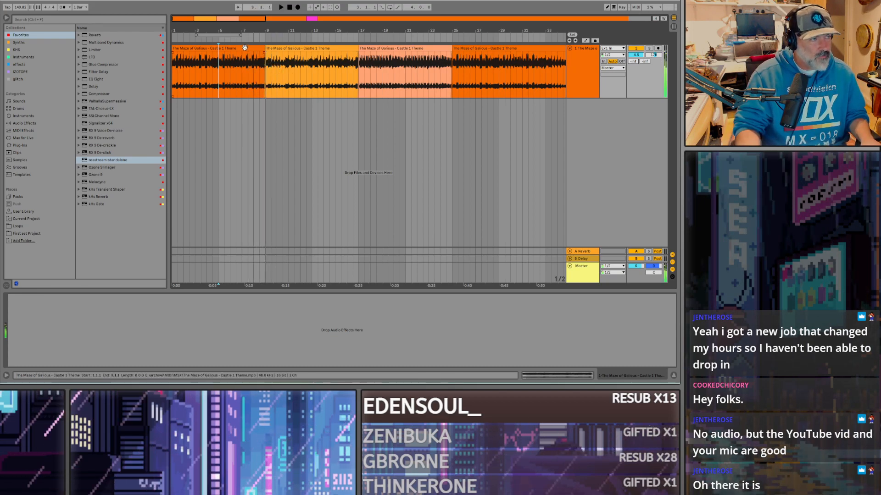
Step: Audition the second section from bar 9 and place the insert marker at bar 13
{"action": "left_click", "coordinate": [245, 47]}
{"action": "left_click", "coordinate": [267, 75]}
{"action": "key", "text": "space"}
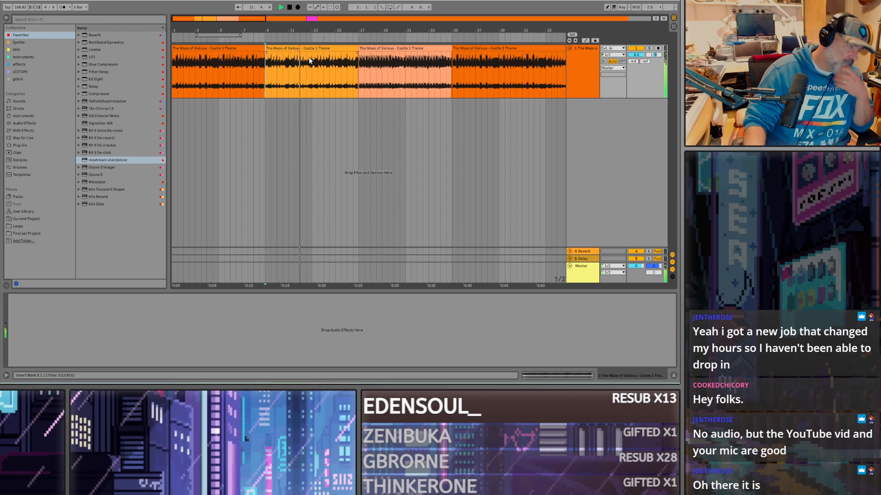
{"action": "left_click", "coordinate": [311, 84]}
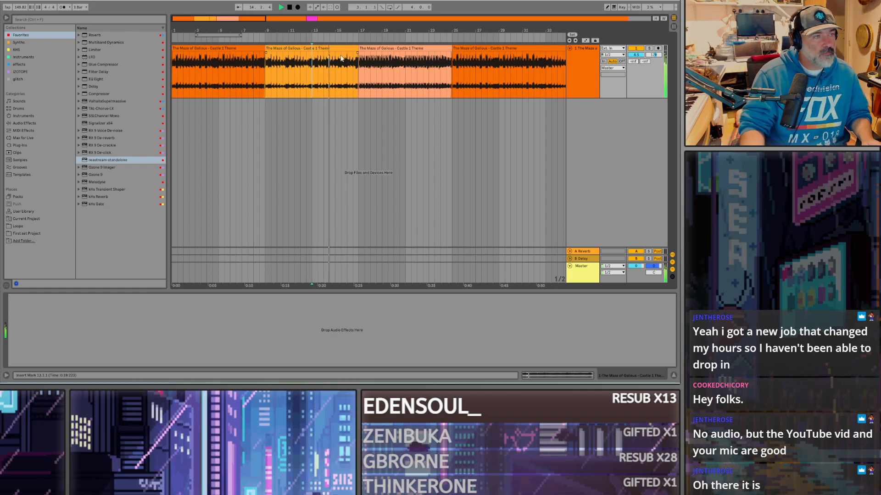
Step: Insert a MIDI track below the reference track and audition the section from bar 17
{"action": "right_click", "coordinate": [590, 111]}
{"action": "left_click", "coordinate": [607, 122]}
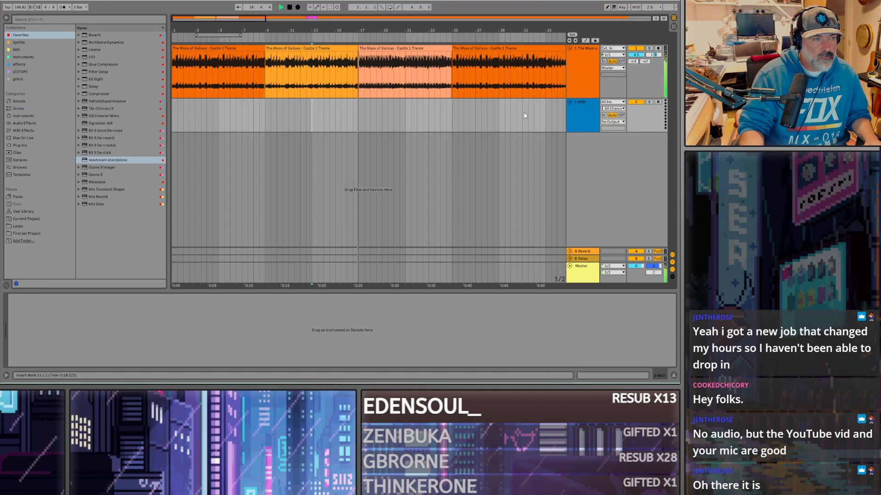
{"action": "key", "text": "space"}
{"action": "left_click", "coordinate": [388, 73]}
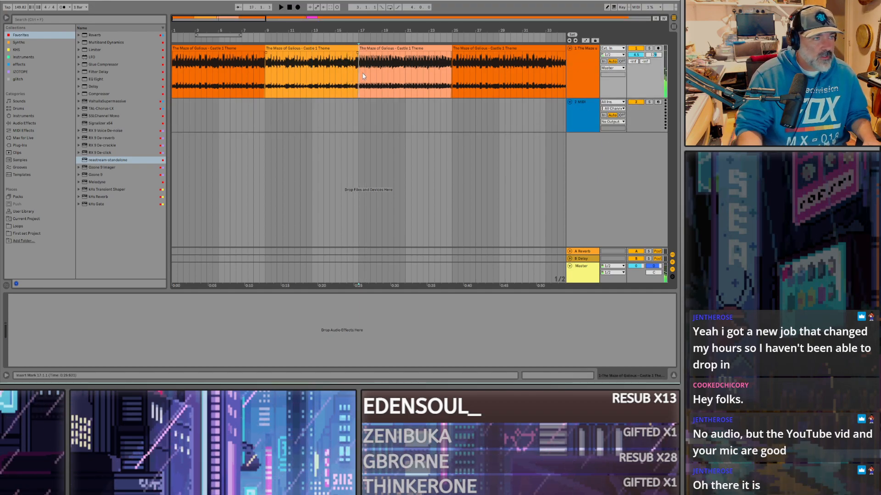
{"action": "key", "text": "space"}
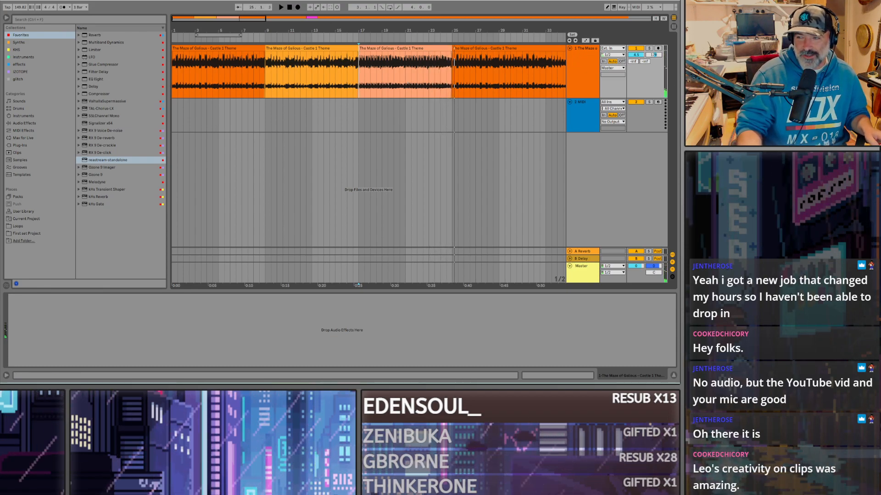
Step: Create an empty MIDI clip on the new track spanning bar 1 to bar 25
{"action": "left_click", "coordinate": [173, 78]}
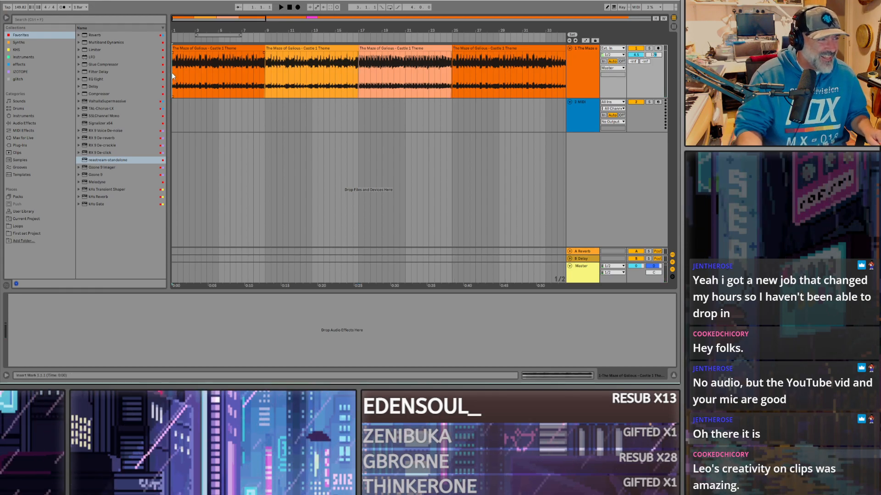
{"action": "double_click", "coordinate": [173, 116]}
{"action": "left_click_drag", "start_coordinate": [177, 102], "coordinate": [230, 103]}
{"action": "left_click_drag", "start_coordinate": [461, 97], "coordinate": [452, 98]}
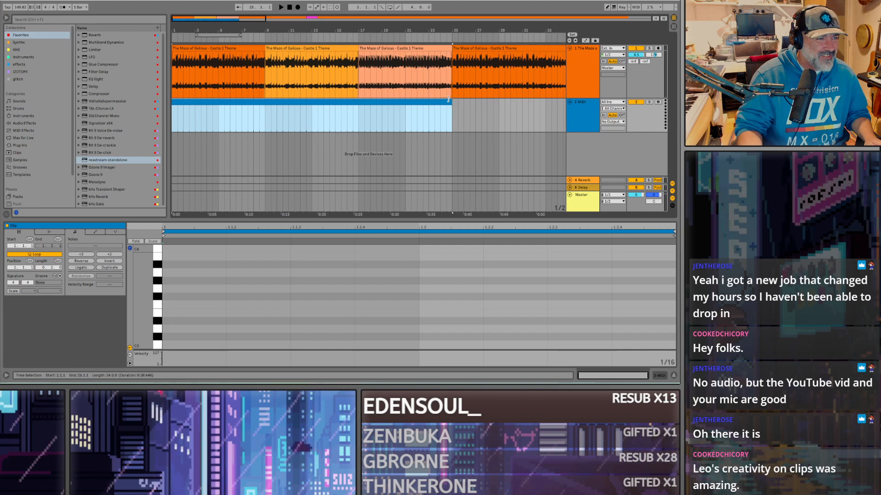
Step: Split the empty MIDI clip at bars 9 and 17 to match the song sections
{"action": "left_click", "coordinate": [265, 116]}
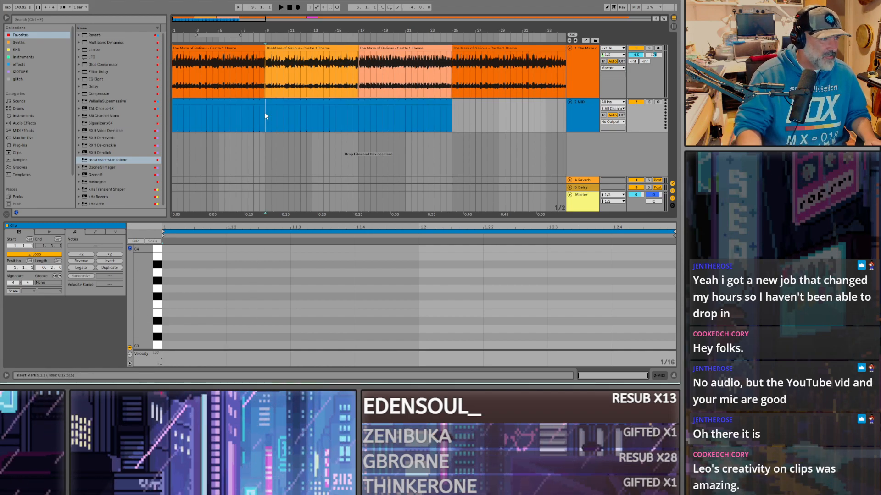
{"action": "key", "text": "ctrl+e"}
{"action": "left_click", "coordinate": [317, 104]}
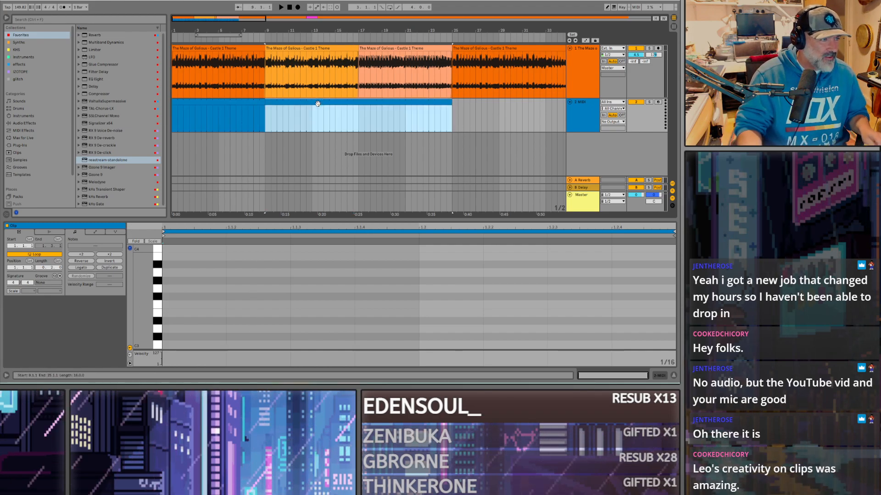
{"action": "left_click", "coordinate": [359, 119]}
{"action": "key", "text": "ctrl+e"}
Step: Consolidate the MIDI clips from bar 1 to 25 into a single clip
{"action": "left_click", "coordinate": [233, 103]}
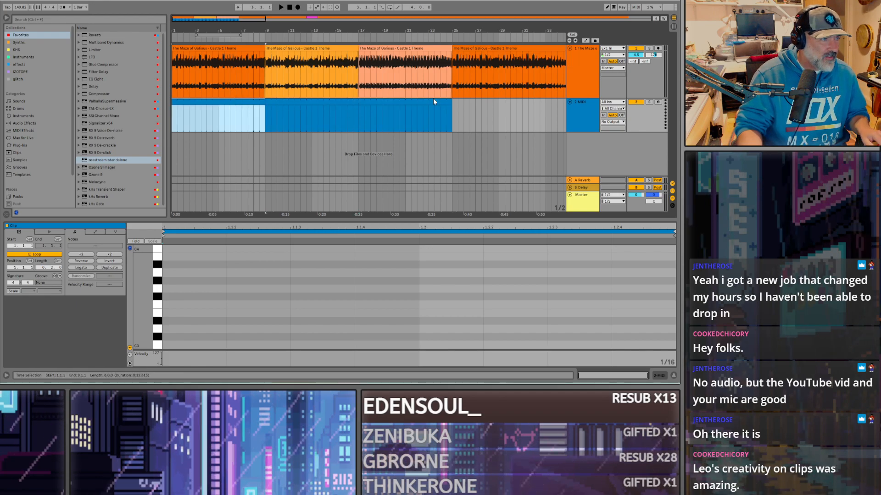
{"action": "left_click", "coordinate": [434, 101], "text": "shift"}
{"action": "key", "text": "ctrl+j"}
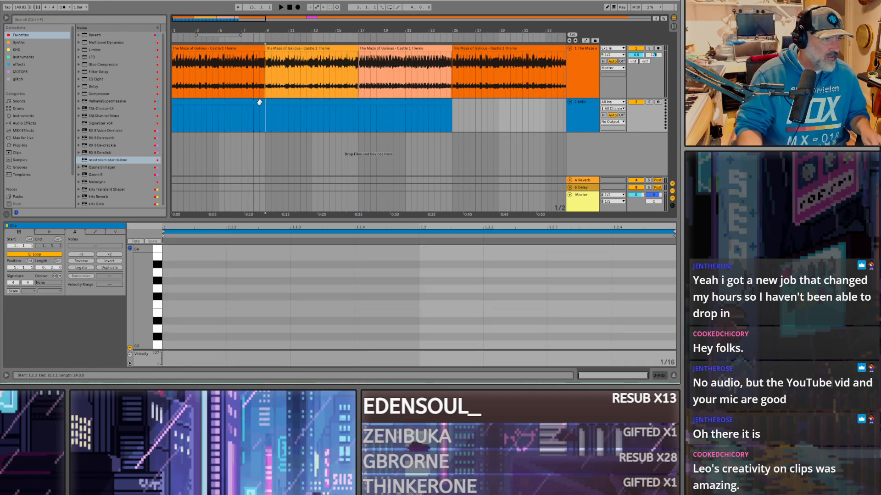
Step: Split the consolidated MIDI clip at bars 9 and 17, step through the pieces and select the first one
{"action": "left_click", "coordinate": [265, 114]}
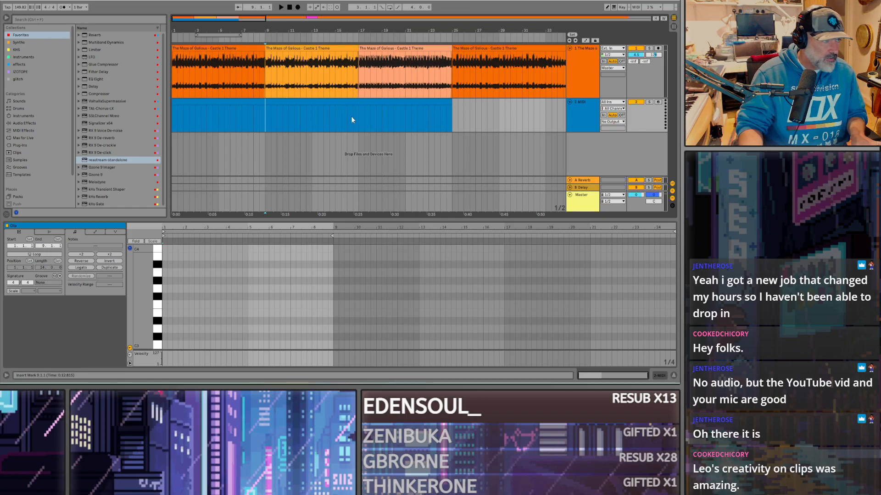
{"action": "left_click", "coordinate": [360, 119]}
{"action": "key", "text": "ctrl+e"}
{"action": "left_click", "coordinate": [244, 101]}
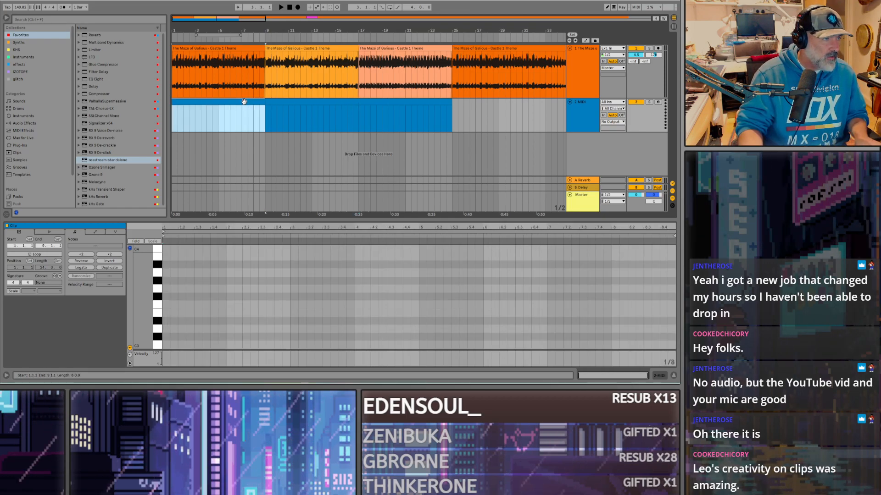
{"action": "key", "text": "Right"}
{"action": "key", "text": "Right"}
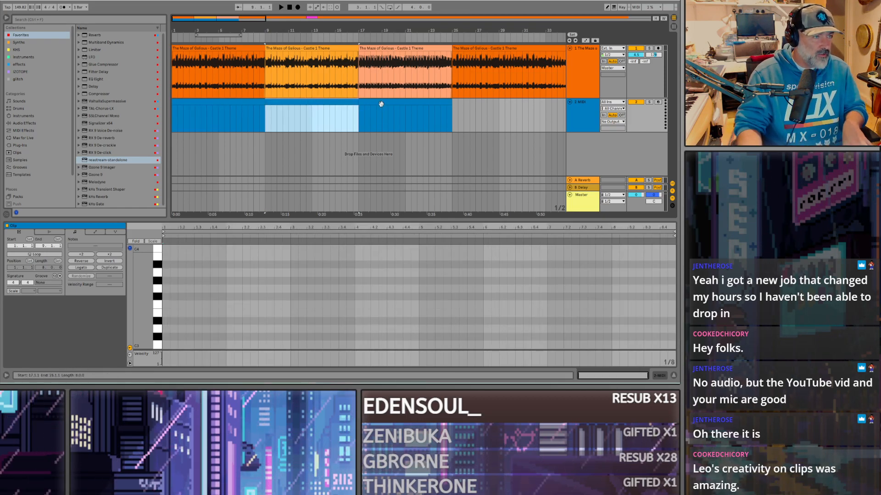
{"action": "key", "text": "Left"}
{"action": "key", "text": "Left"}
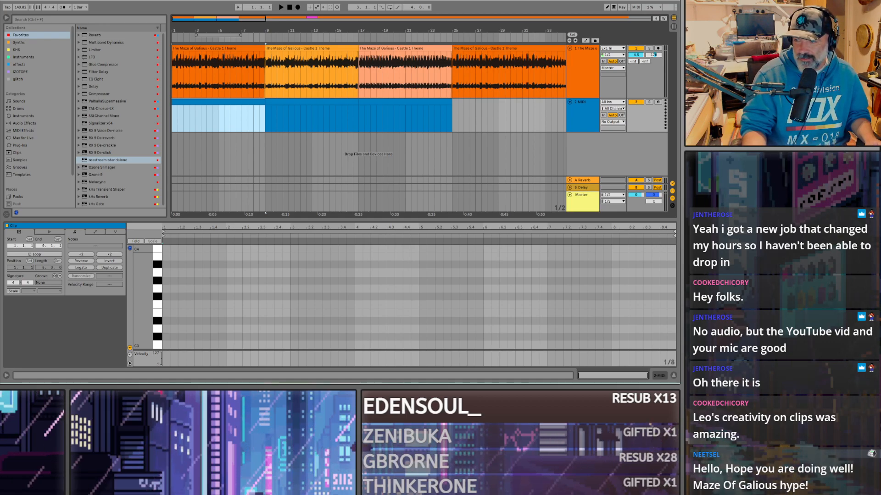
Step: Examine the three MIDI clips and how the last one lines up with the audio section boundary at bar 25
{"action": "key", "text": "minus"}
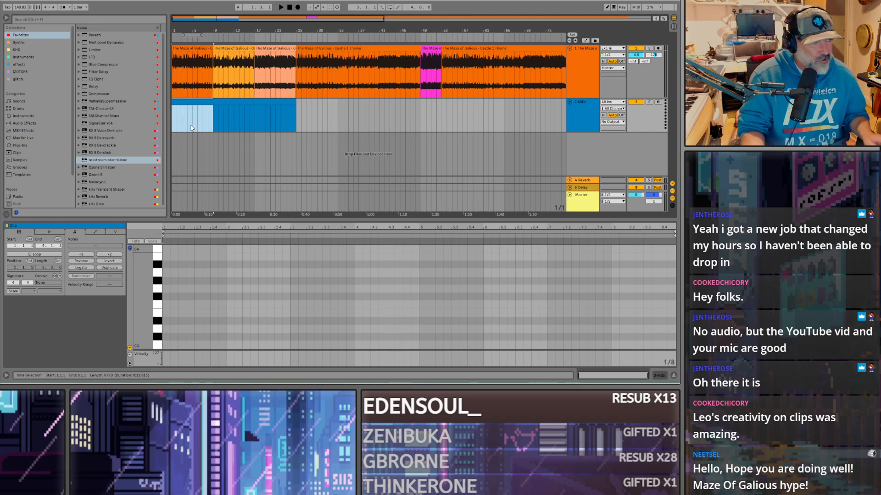
{"action": "left_click", "coordinate": [280, 100], "text": "shift"}
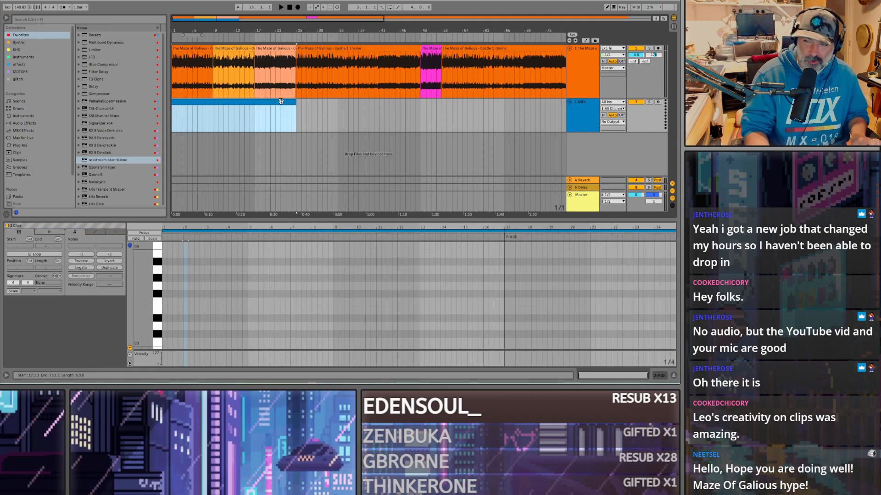
{"action": "left_click", "coordinate": [296, 109]}
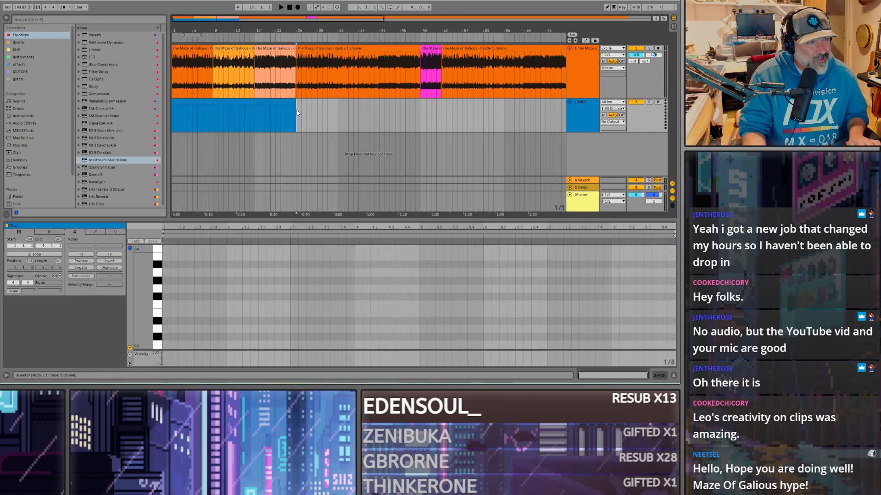
{"action": "key", "text": "plus"}
{"action": "key", "text": "plus"}
{"action": "key", "text": "plus"}
{"action": "key", "text": "minus"}
{"action": "key", "text": "minus"}
{"action": "key", "text": "minus"}
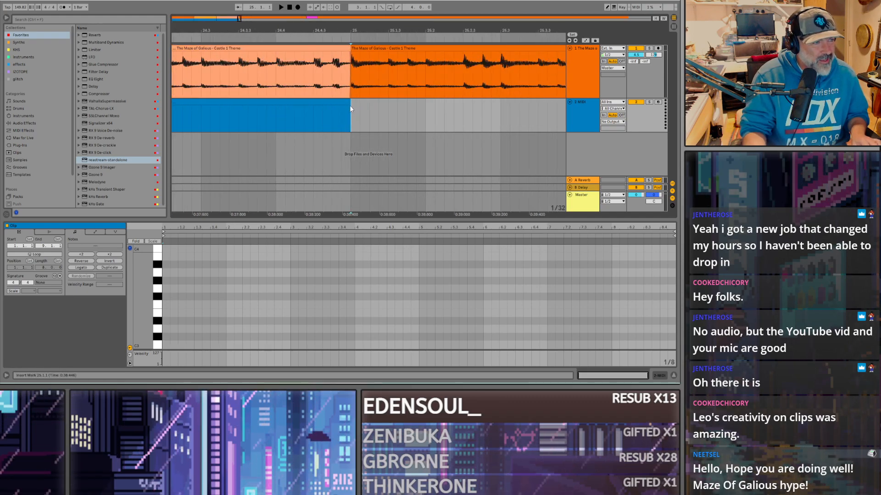
Step: Look over the MIDI clips across the whole song and briefly play the opening from bar 1
{"action": "left_click", "coordinate": [196, 101]}
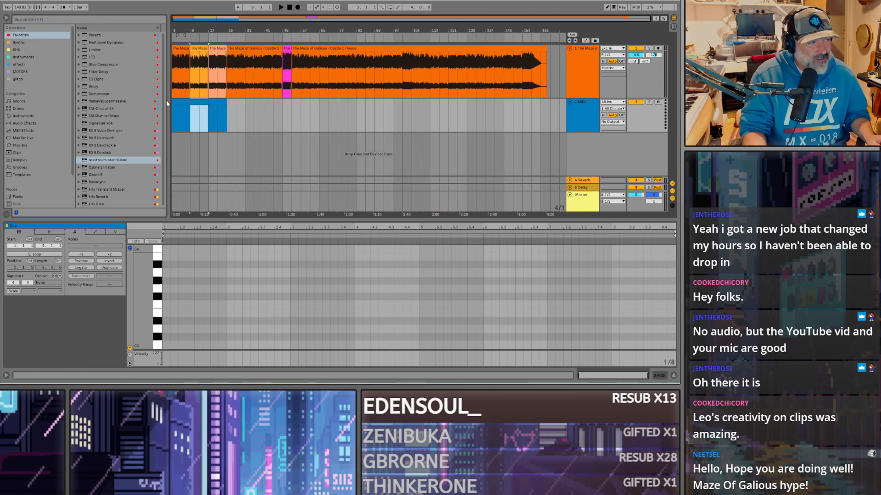
{"action": "left_click", "coordinate": [175, 102]}
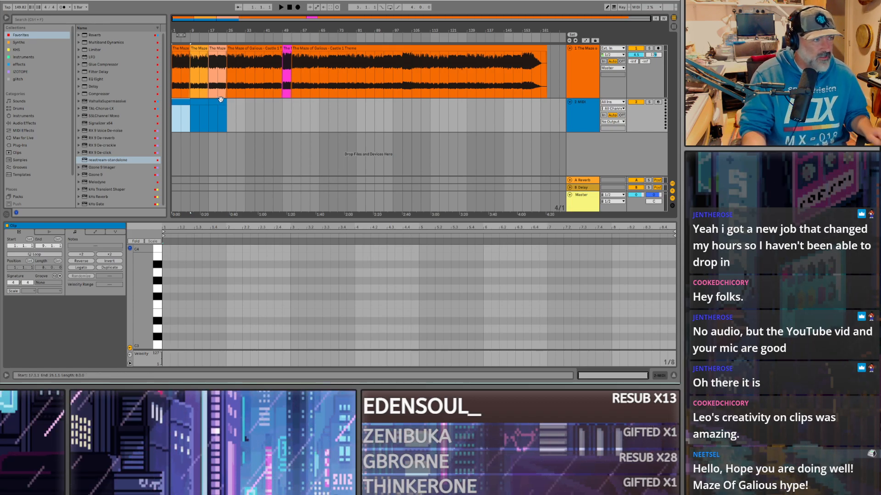
{"action": "left_click_drag", "start_coordinate": [231, 108], "coordinate": [174, 109]}
{"action": "left_click", "coordinate": [175, 102]}
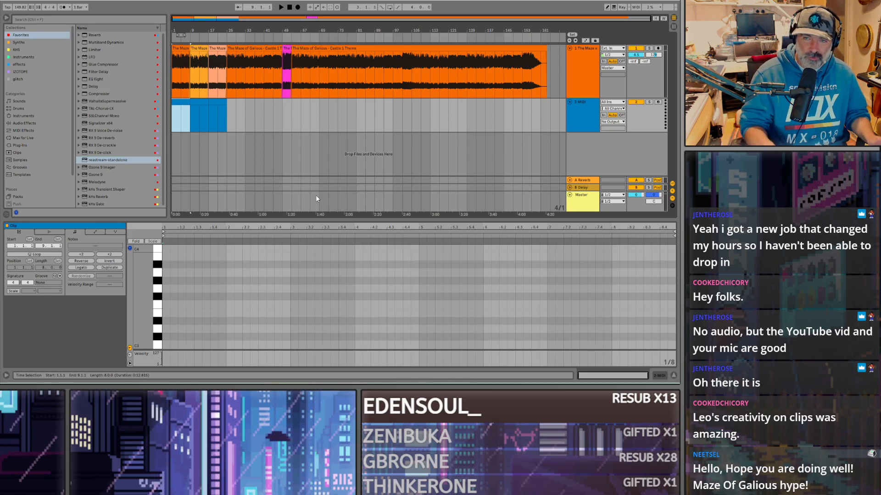
{"action": "scroll", "coordinate": [172, 120], "scroll_direction": "up", "scroll_amount": 2}
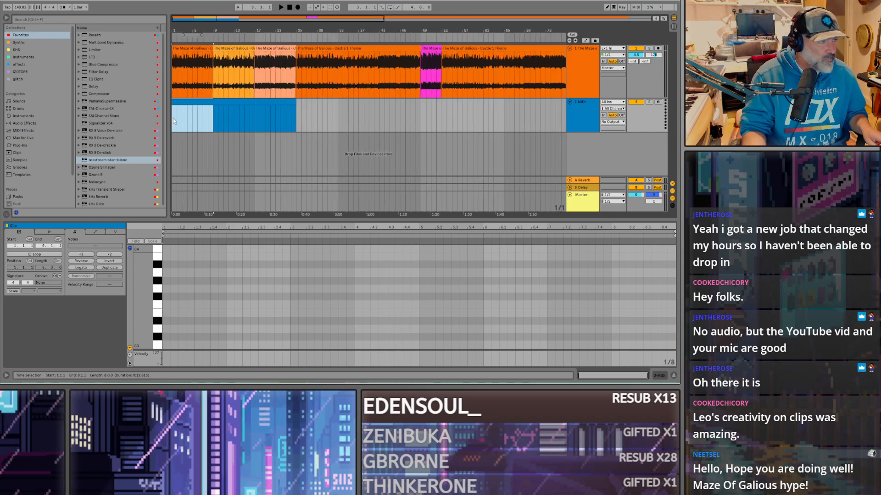
{"action": "left_click", "coordinate": [173, 118]}
{"action": "key", "text": "space"}
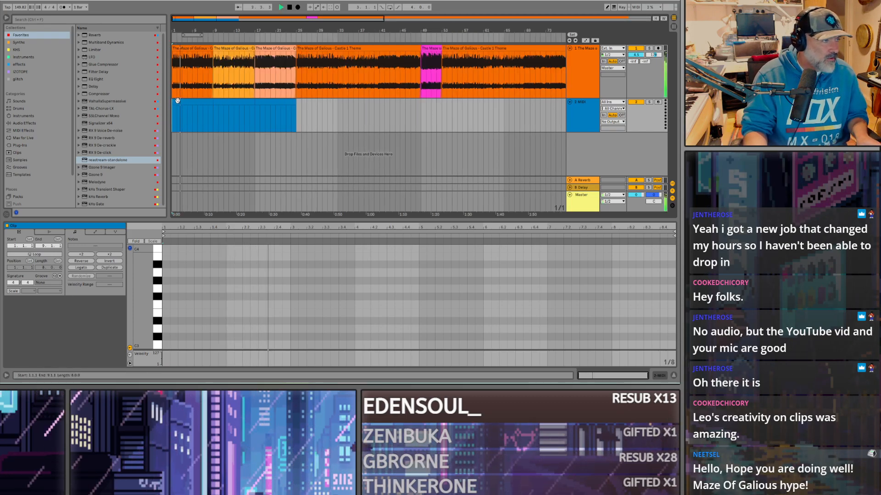
{"action": "key", "text": "space"}
Step: Select the three MIDI clips individually and all together to review the section layout
{"action": "left_click", "coordinate": [179, 100]}
{"action": "key", "text": "ctrl+c"}
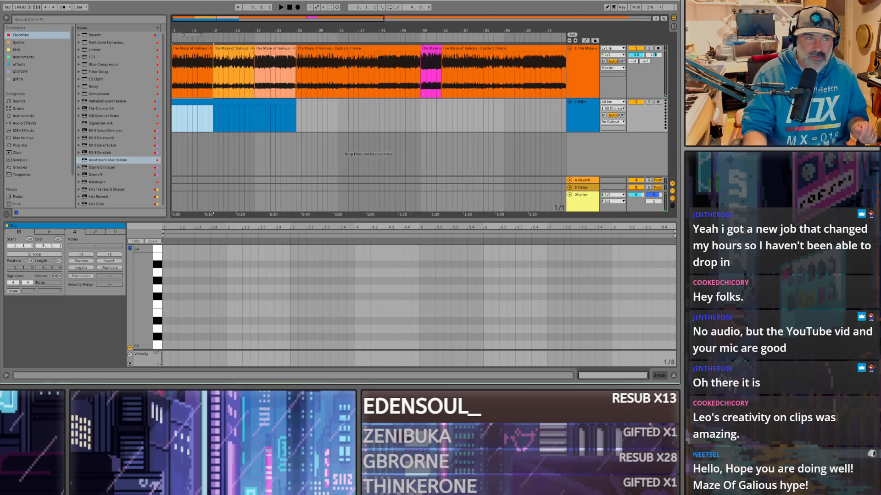
{"action": "key", "text": "ctrl+v"}
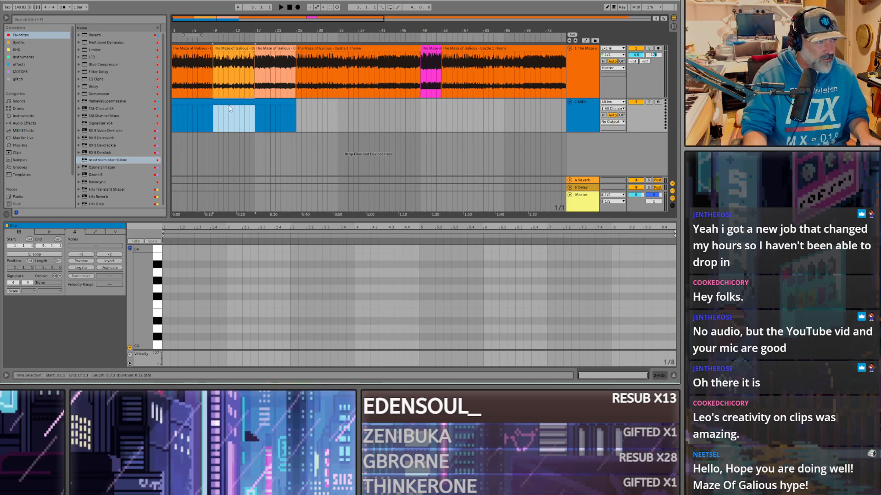
{"action": "left_click", "coordinate": [272, 100]}
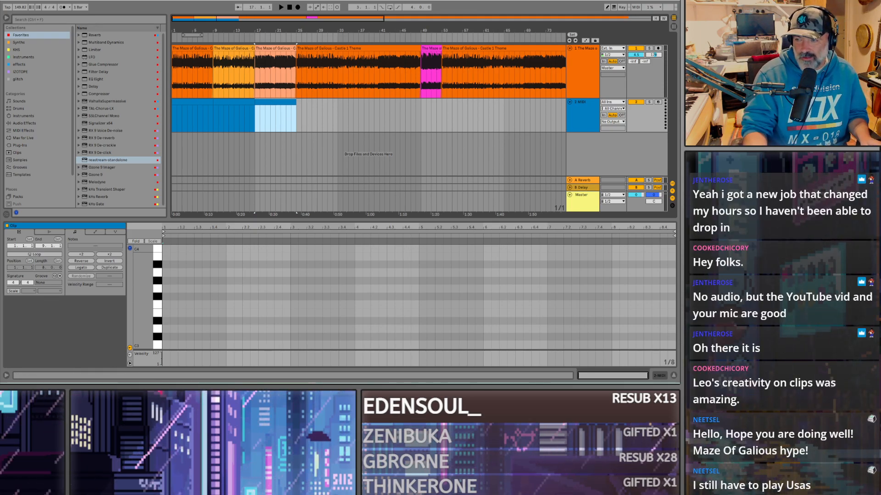
{"action": "left_click", "coordinate": [177, 102]}
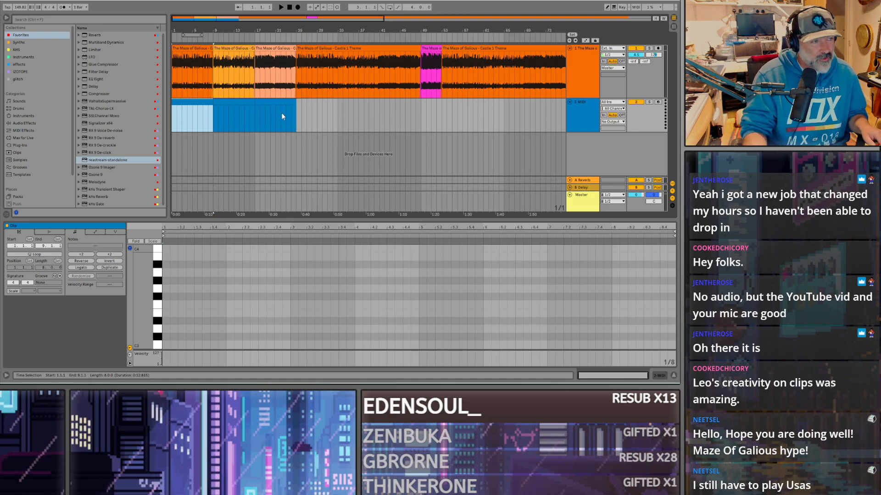
{"action": "left_click", "coordinate": [286, 100], "text": "shift"}
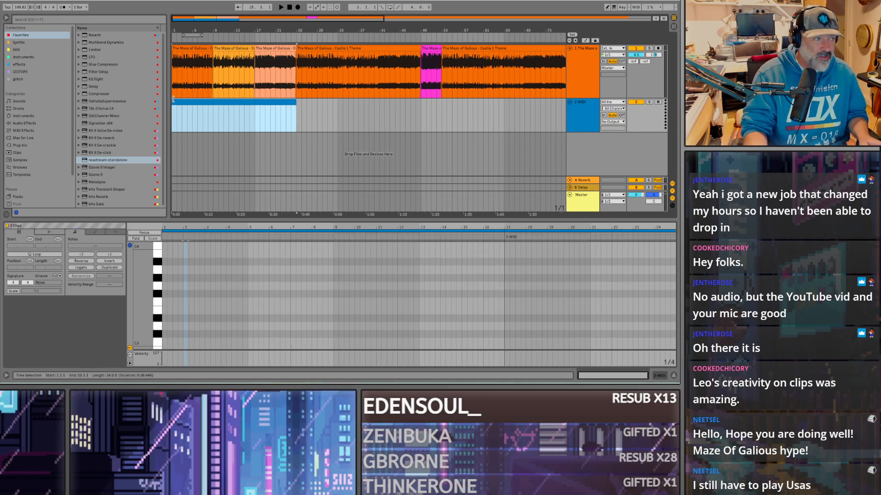
{"action": "left_click", "coordinate": [189, 100]}
{"action": "left_click", "coordinate": [229, 104]}
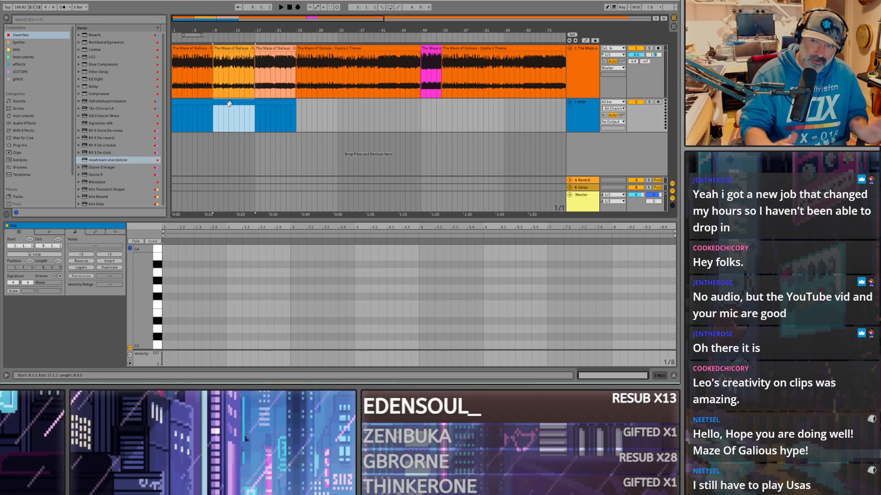
{"action": "left_click", "coordinate": [274, 114]}
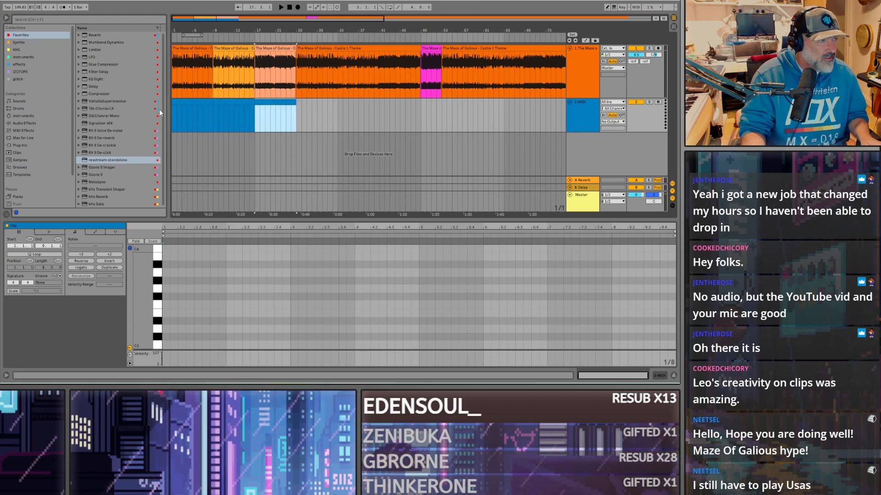
{"action": "left_click", "coordinate": [175, 105]}
Step: Load kHs ONE from the Synths collection onto a new track below the MIDI track and make the track taller
{"action": "double_click", "coordinate": [584, 115]}
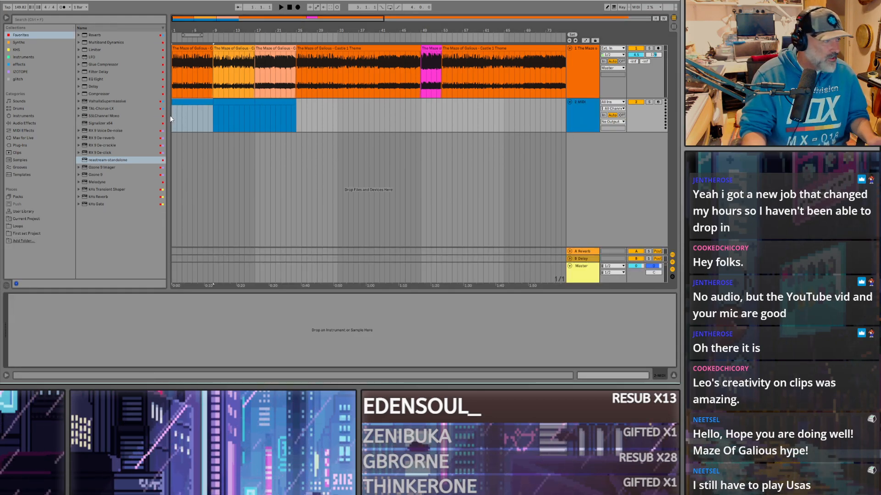
{"action": "left_click", "coordinate": [174, 77]}
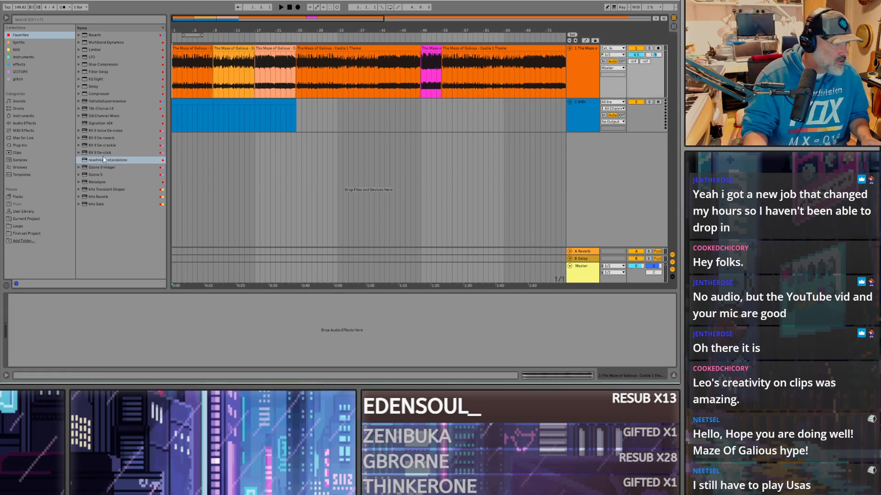
{"action": "left_click", "coordinate": [21, 57]}
{"action": "left_click", "coordinate": [18, 42]}
{"action": "left_click_drag", "start_coordinate": [96, 86], "coordinate": [231, 150]}
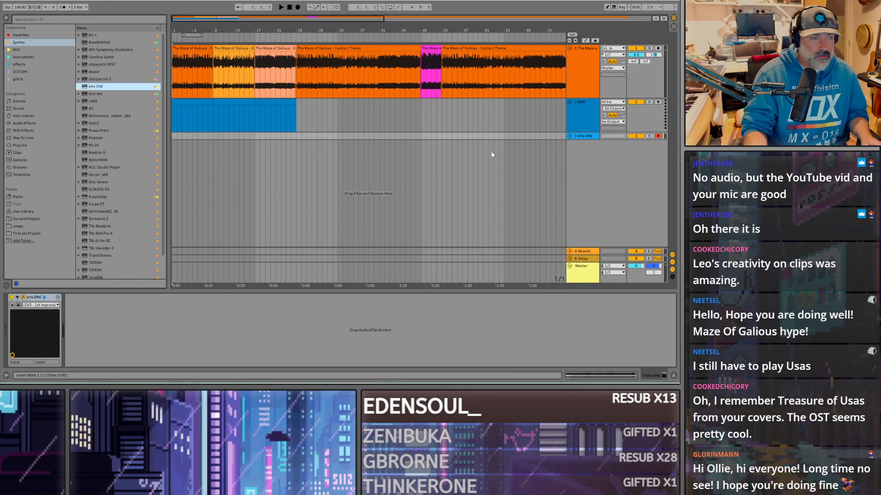
{"action": "left_click_drag", "start_coordinate": [585, 139], "coordinate": [585, 198]}
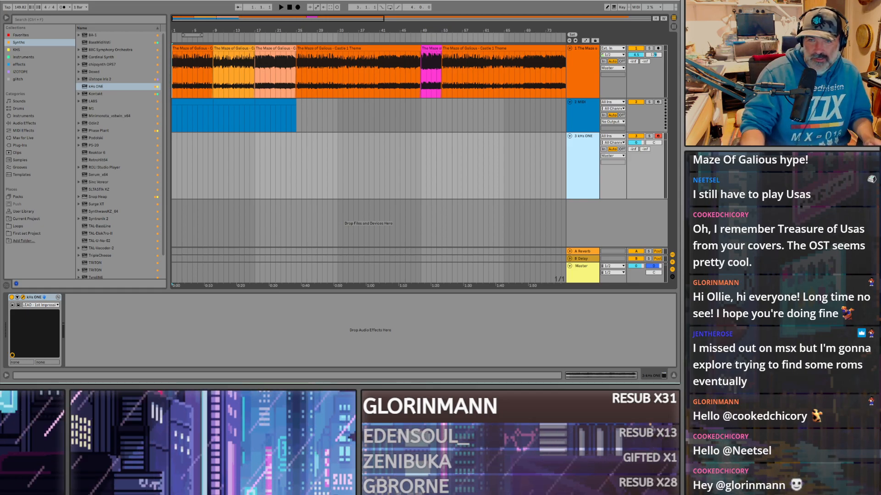
Step: Load the Init Patch in kHs ONE and switch oscillator 1 to the pulse waveform
{"action": "left_click_drag", "start_coordinate": [679, 120], "coordinate": [295, 69]}
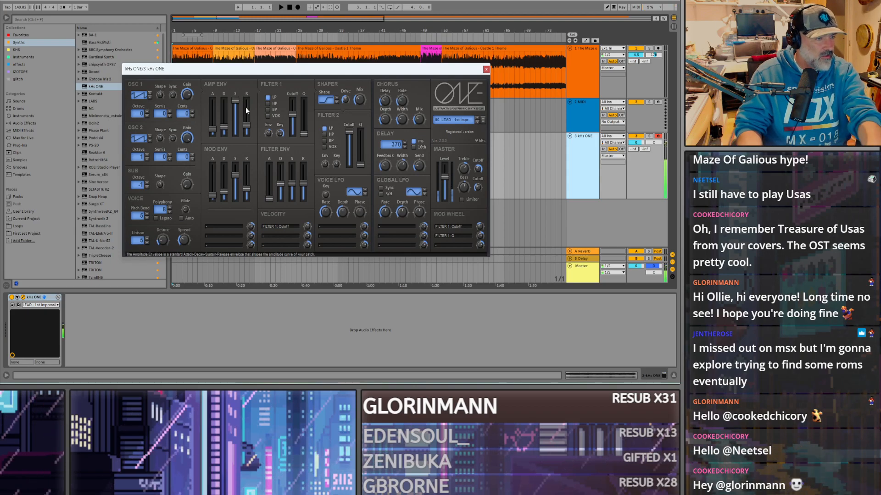
{"action": "left_click", "coordinate": [452, 120]}
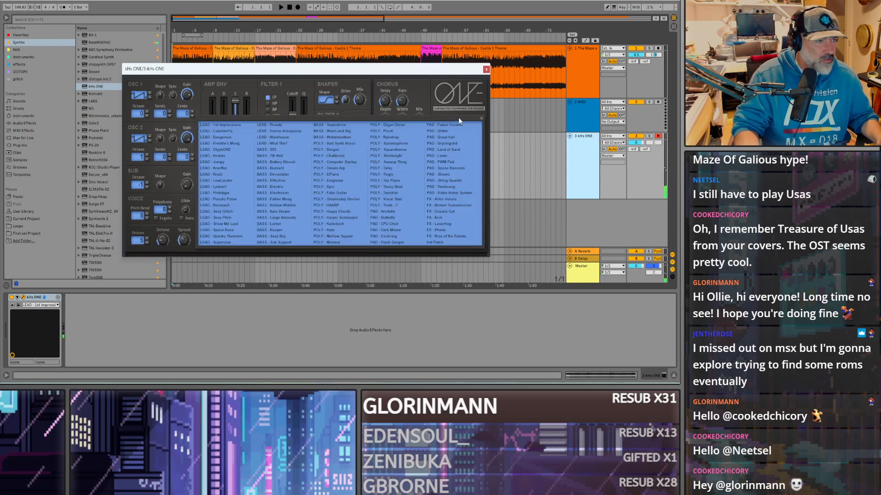
{"action": "left_click", "coordinate": [437, 243]}
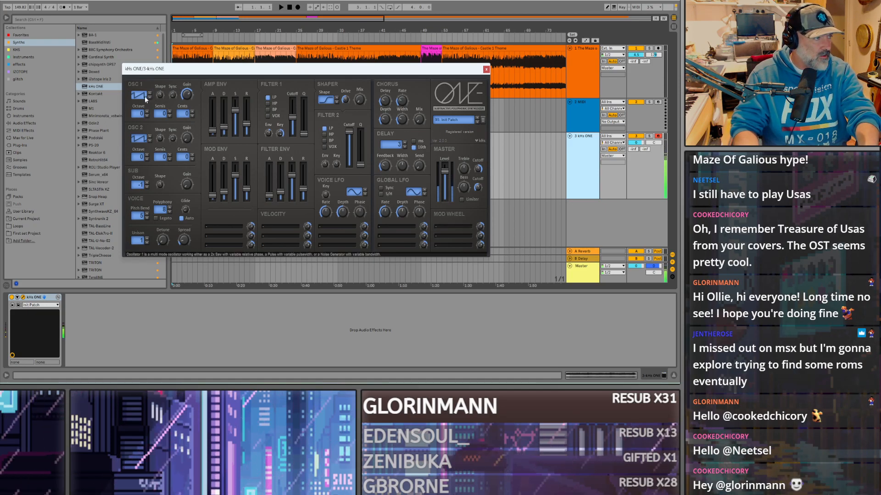
{"action": "left_click", "coordinate": [150, 97]}
{"action": "left_click", "coordinate": [149, 96]}
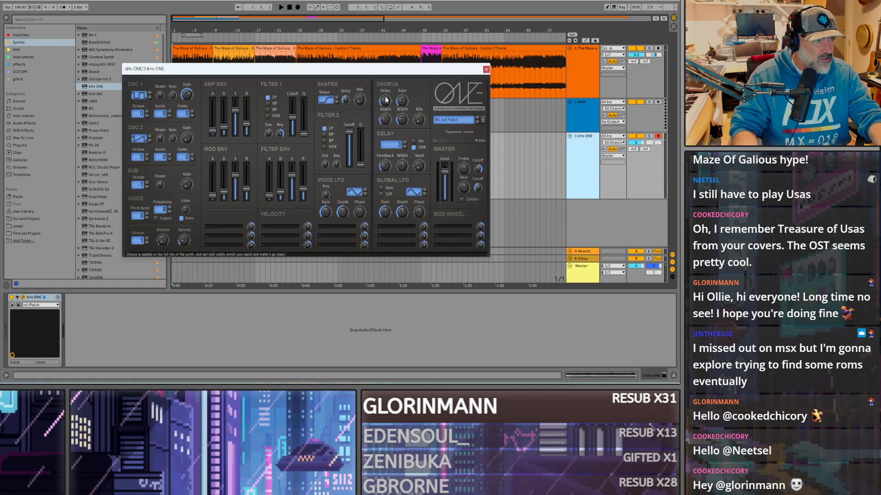
Step: Adjust the chorus delay and the delay time of the kHs ONE patch
{"action": "left_click_drag", "start_coordinate": [385, 98], "coordinate": [386, 156]}
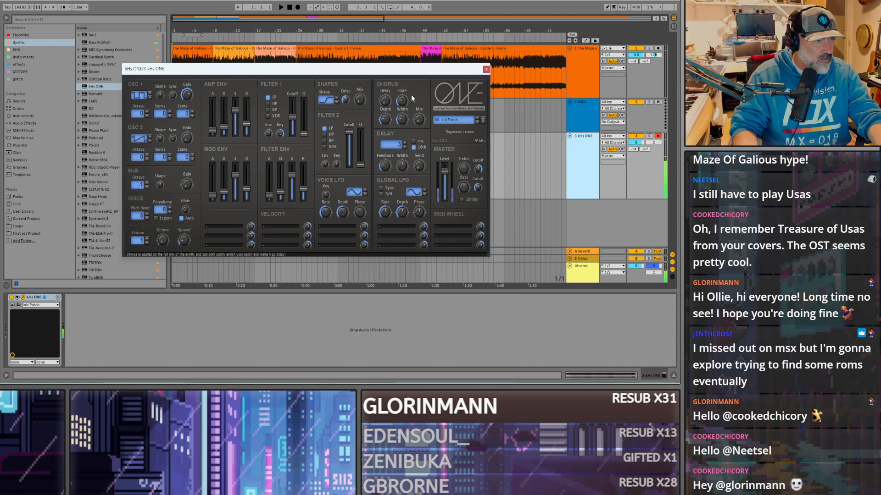
{"action": "left_click", "coordinate": [404, 147]}
{"action": "left_click", "coordinate": [405, 147]}
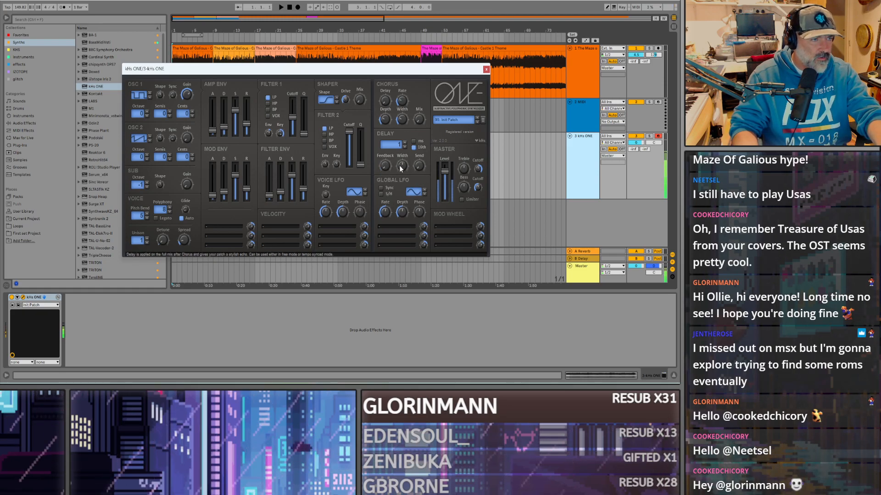
Step: Adjust the two filter cutoffs and the amp envelope release in kHs ONE, and close its window
{"action": "mouse_move", "coordinate": [349, 131]}
{"action": "left_mouse_down"}
{"action": "mouse_move", "coordinate": [352, 158]}
{"action": "mouse_move", "coordinate": [350, 131]}
{"action": "left_mouse_up"}
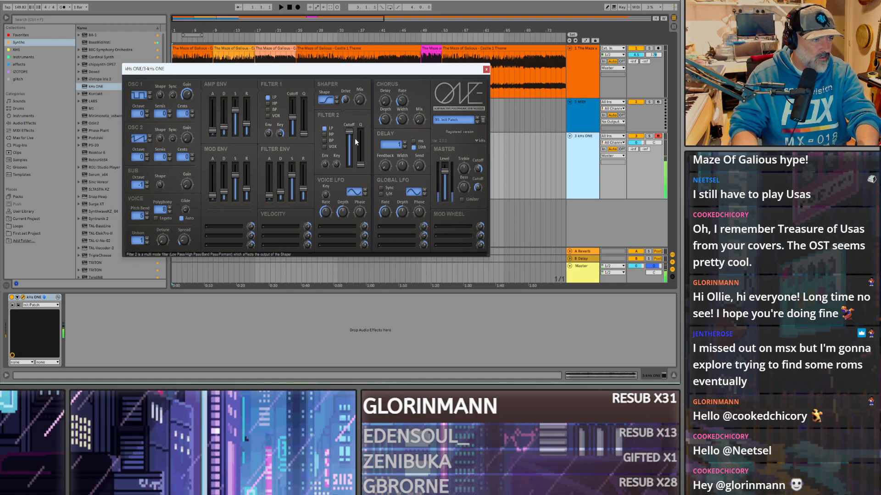
{"action": "mouse_move", "coordinate": [294, 118]}
{"action": "left_mouse_down"}
{"action": "mouse_move", "coordinate": [294, 104]}
{"action": "mouse_move", "coordinate": [295, 113]}
{"action": "left_mouse_up"}
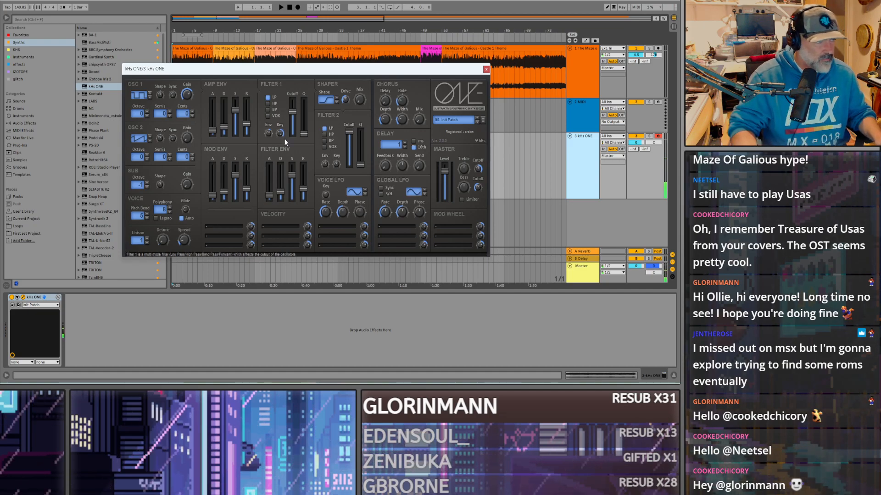
{"action": "left_click_drag", "start_coordinate": [246, 123], "coordinate": [247, 128]}
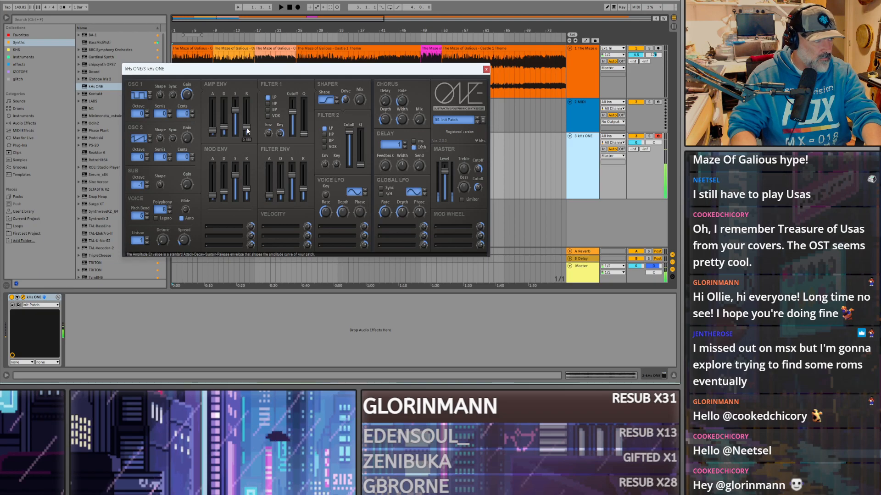
{"action": "left_click", "coordinate": [486, 69]}
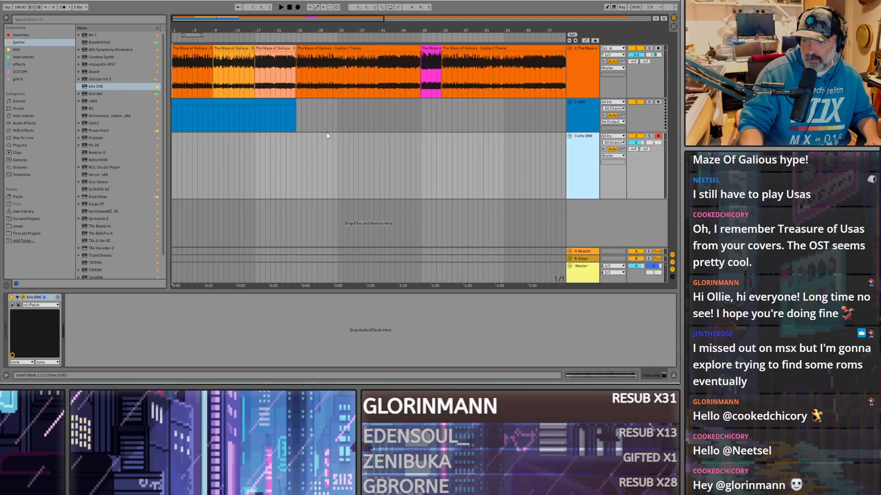
Step: Play the first few bars of the song from bar 1 and stop playback
{"action": "left_click", "coordinate": [172, 117]}
{"action": "key", "text": "space"}
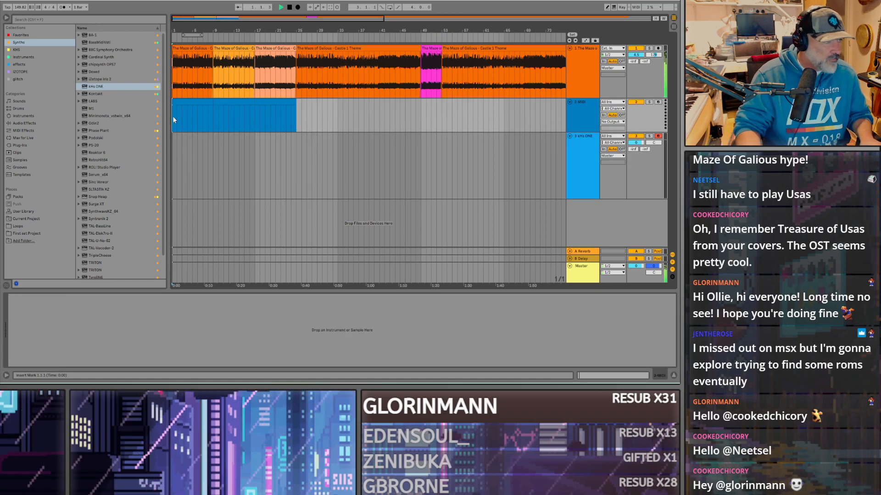
{"action": "left_click", "coordinate": [213, 115]}
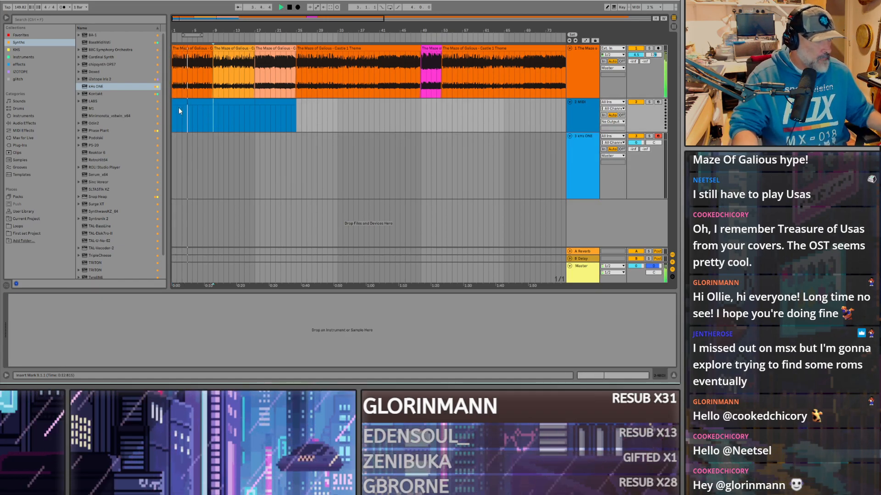
{"action": "key", "text": "space"}
Step: Open the first MIDI clip, from bar 1 to bar 9, in the note editor
{"action": "left_click", "coordinate": [179, 104], "text": "shift"}
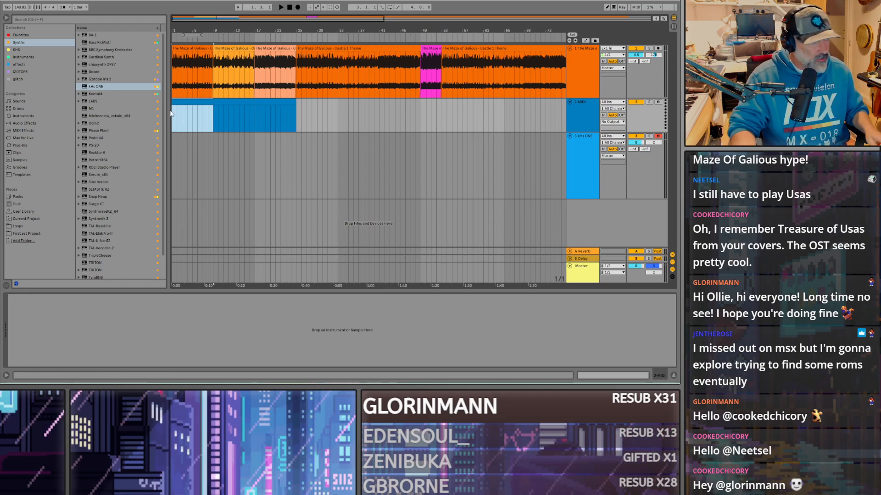
{"action": "scroll", "coordinate": [173, 125], "scroll_direction": "up", "scroll_amount": 2}
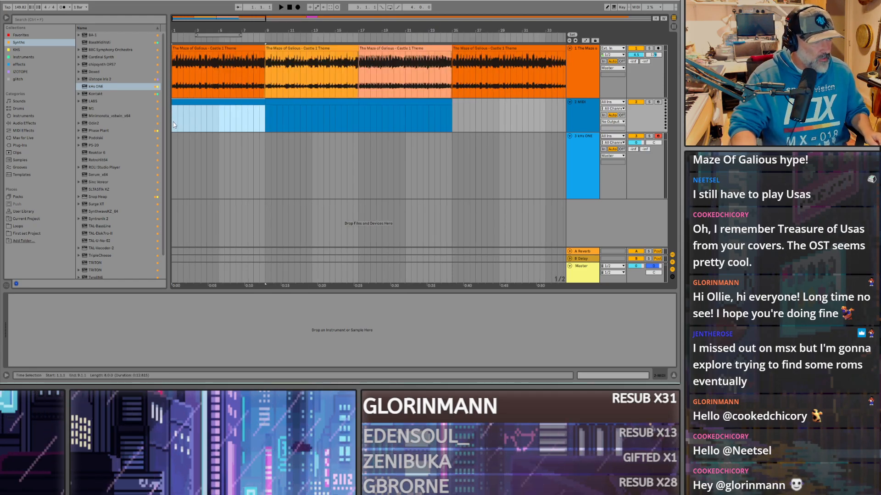
{"action": "left_click", "coordinate": [178, 115]}
{"action": "double_click", "coordinate": [181, 102]}
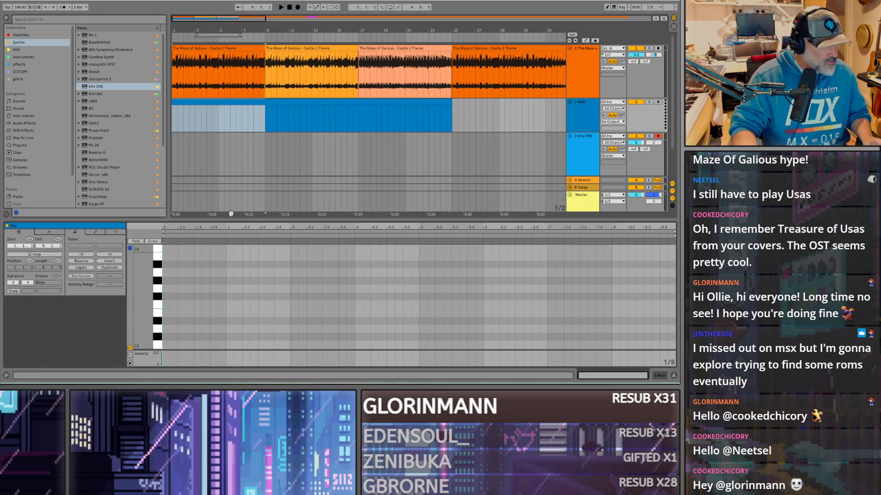
Step: Listen to the song's opening, then draw one note at the start of the first MIDI clip and raise it to A#3
{"action": "key", "text": "space"}
{"action": "key", "text": "space"}
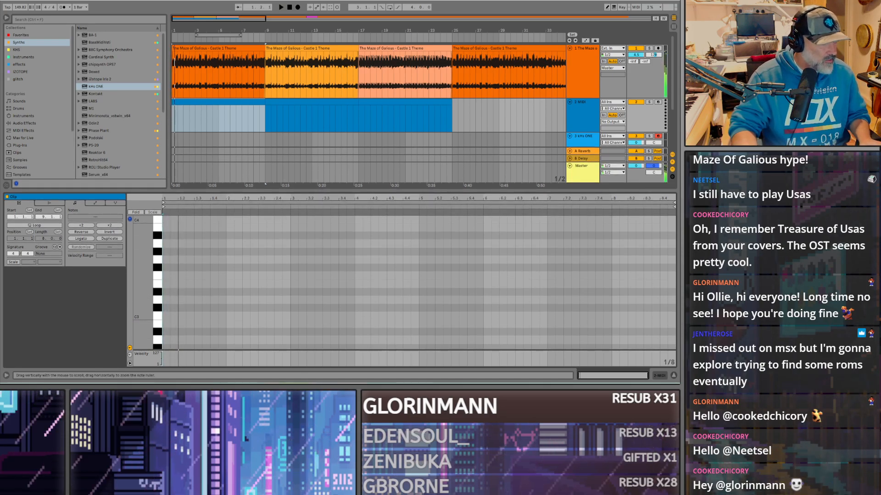
{"action": "double_click", "coordinate": [166, 284]}
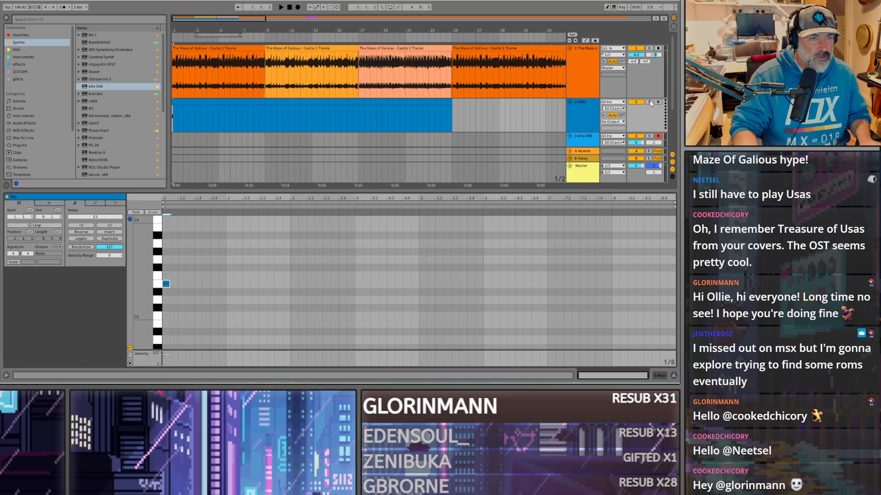
{"action": "left_click_drag", "start_coordinate": [165, 284], "coordinate": [169, 241]}
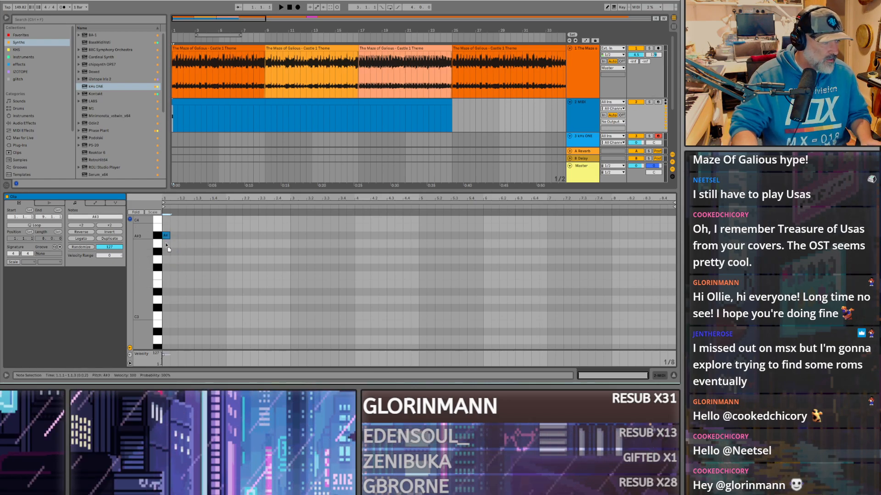
Step: Transfer the kHs ONE synth from its own track to the track holding the MIDI clips, and keep that track directly below the audio
{"action": "left_click", "coordinate": [571, 115]}
{"action": "left_click_drag", "start_coordinate": [580, 155], "coordinate": [579, 100]}
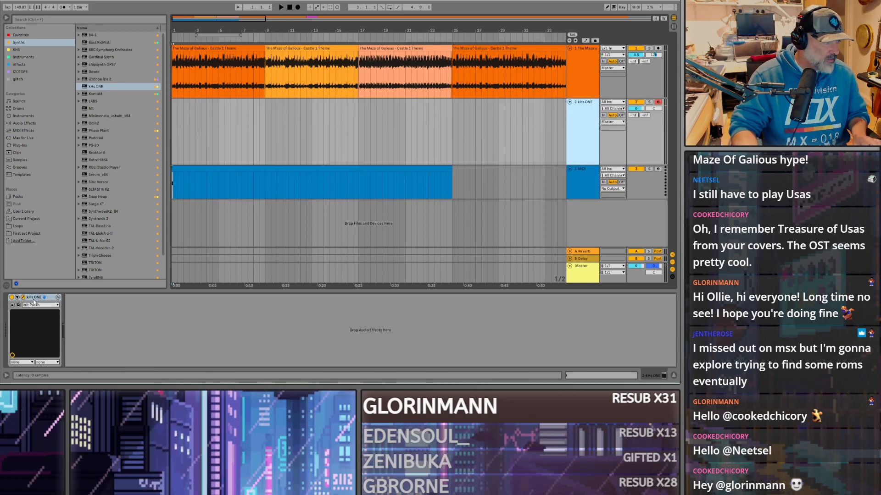
{"action": "left_click", "coordinate": [33, 299]}
{"action": "key", "text": "Delete"}
{"action": "left_click", "coordinate": [581, 182]}
{"action": "left_click", "coordinate": [427, 303]}
{"action": "key", "text": "ctrl+v"}
{"action": "left_click_drag", "start_coordinate": [583, 176], "coordinate": [583, 159]}
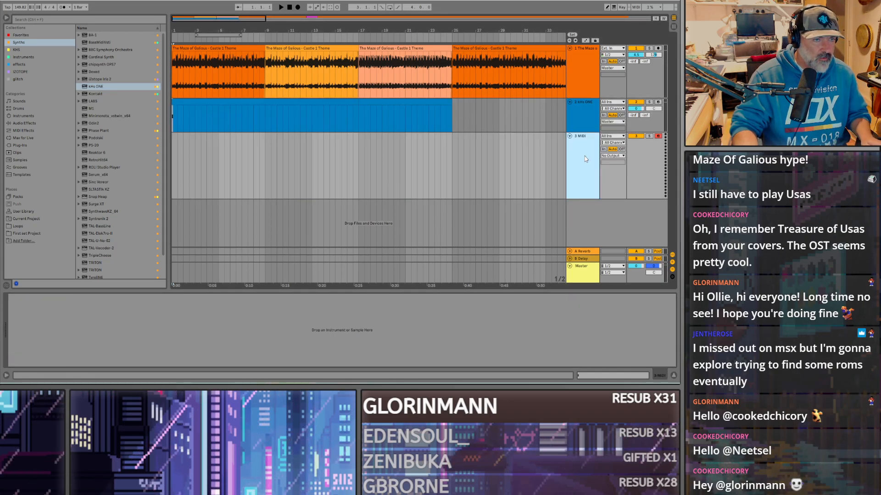
Step: Reopen the first MIDI clip, set its opening note to D3 and check the pitch against the song
{"action": "left_click", "coordinate": [177, 101]}
{"action": "double_click", "coordinate": [177, 101]}
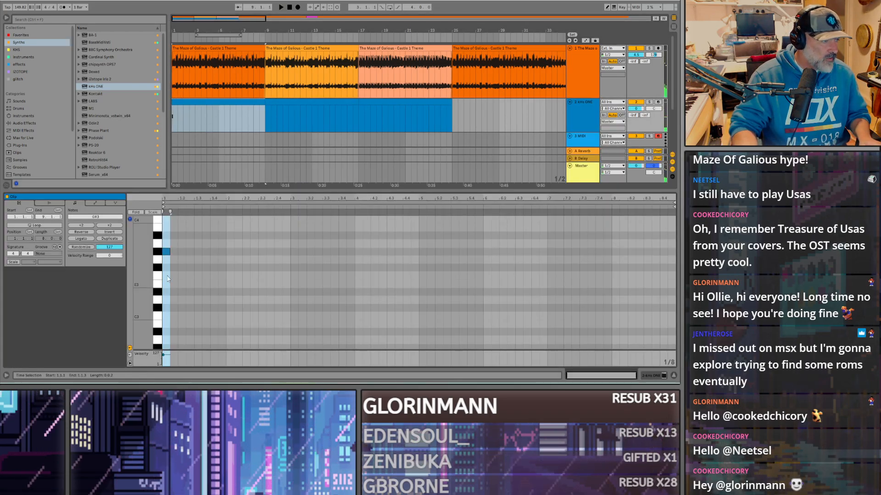
{"action": "double_click", "coordinate": [166, 300]}
{"action": "key", "text": "space"}
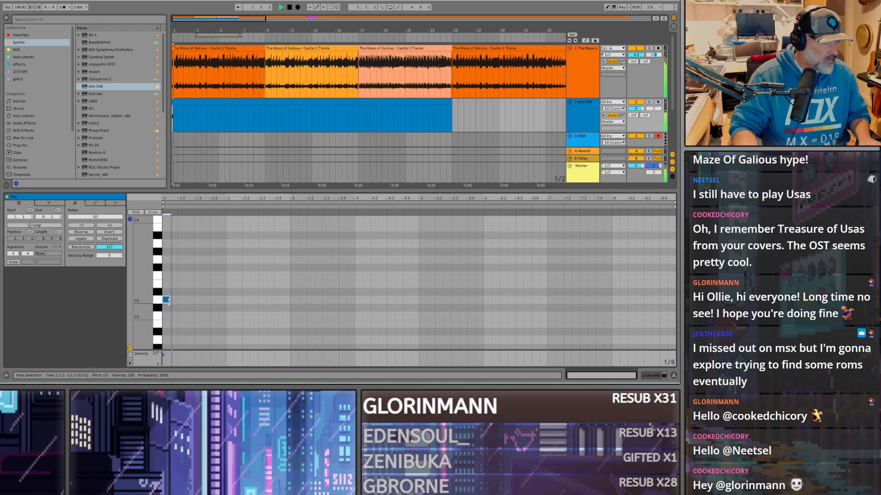
{"action": "scroll", "coordinate": [171, 304], "scroll_direction": "up", "scroll_amount": 3}
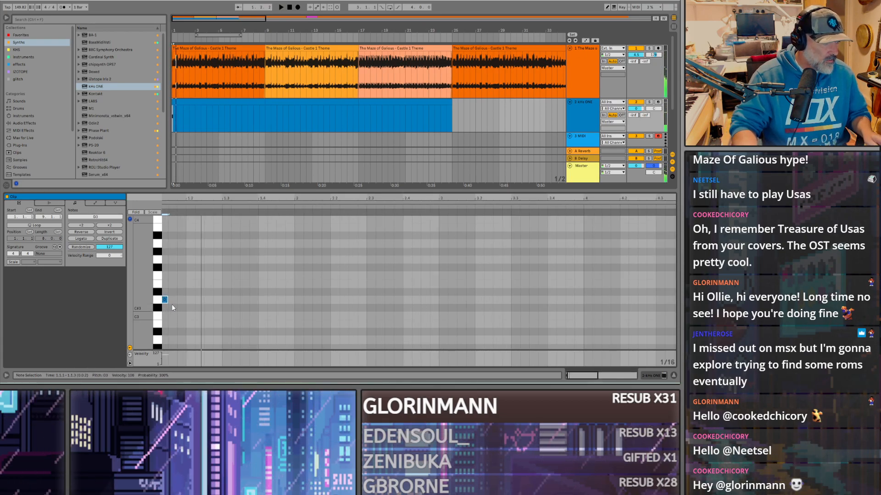
Step: Try a rising run of F3, G3 and A3 sixteenth notes after the opening D3 note, shifted one sixteenth earlier
{"action": "double_click", "coordinate": [199, 276]}
{"action": "double_click", "coordinate": [208, 260]}
{"action": "double_click", "coordinate": [218, 244]}
{"action": "key", "text": "space"}
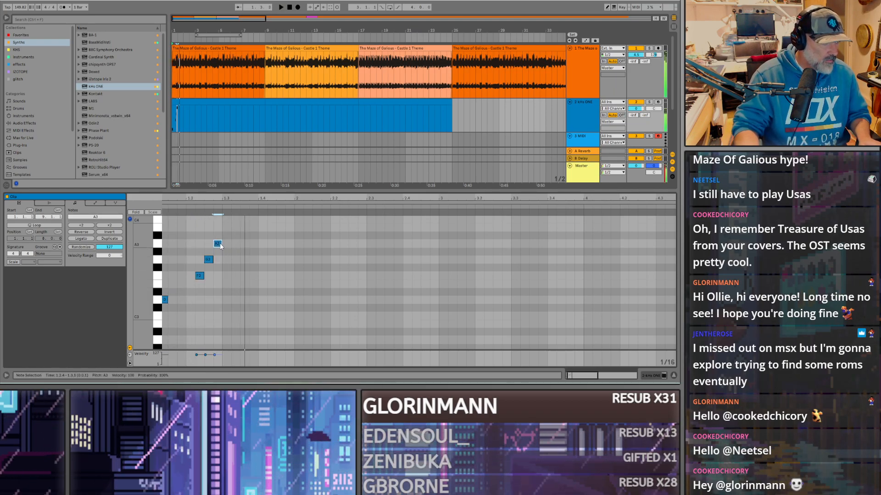
{"action": "left_click_drag", "start_coordinate": [228, 236], "coordinate": [191, 278]}
{"action": "key", "text": "space"}
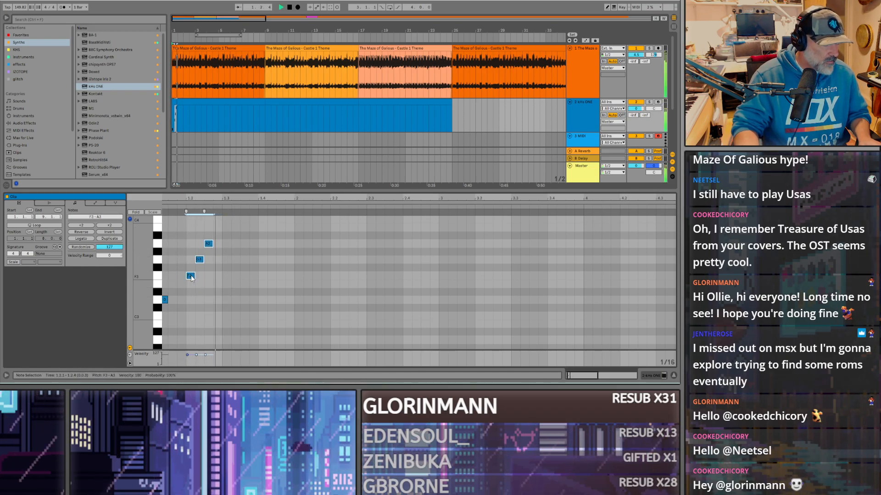
Step: Lengthen the opening D3 note and delete the F3, G3 and A3 notes following it
{"action": "key", "text": "z"}
{"action": "key", "text": "x"}
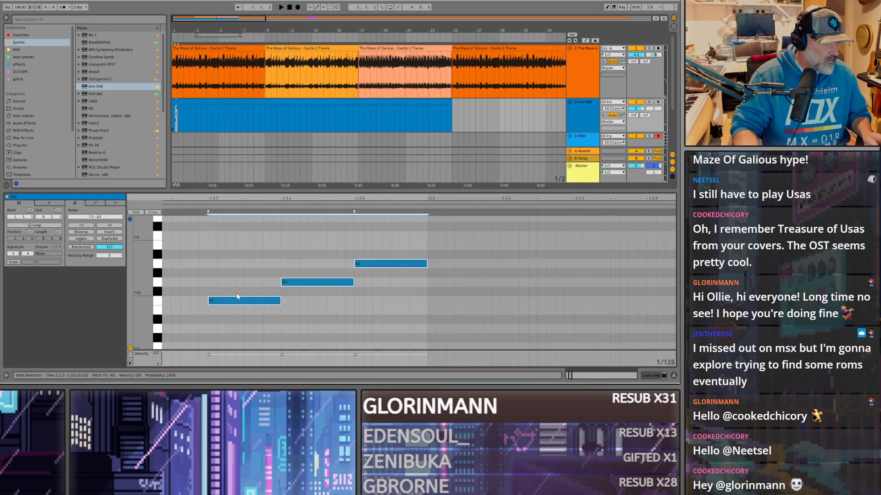
{"action": "left_click", "coordinate": [206, 330]}
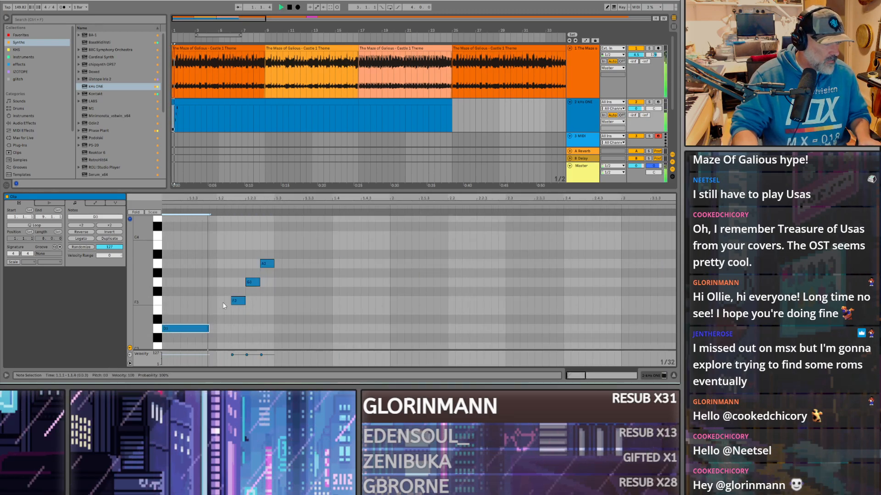
{"action": "left_click_drag", "start_coordinate": [270, 312], "coordinate": [220, 252]}
{"action": "key", "text": "Delete"}
Step: Play the song's opening against the D3 note to locate where the next melody note starts
{"action": "key", "text": "space"}
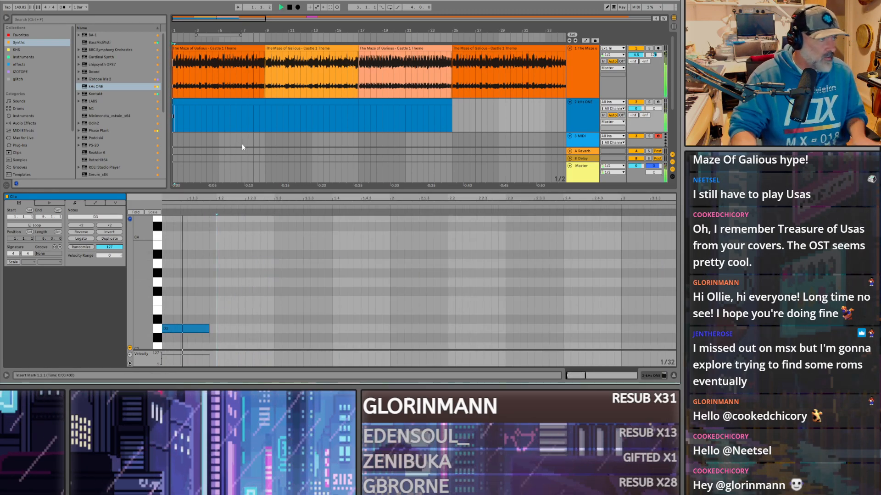
{"action": "left_click", "coordinate": [174, 85], "text": "shift"}
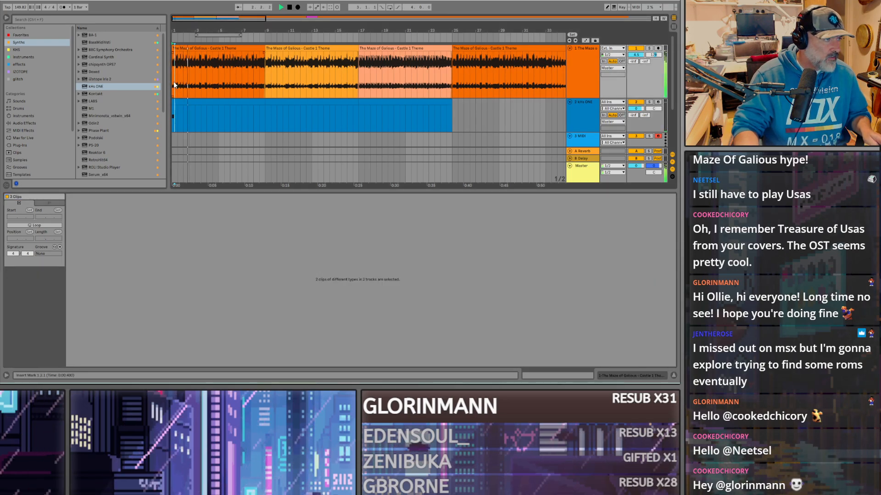
{"action": "scroll", "coordinate": [175, 85], "scroll_direction": "up", "scroll_amount": 6}
{"action": "key", "text": "space"}
{"action": "key", "text": "space"}
{"action": "key", "text": "space"}
{"action": "left_click", "coordinate": [191, 102]}
{"action": "key", "text": "space"}
{"action": "key", "text": "space"}
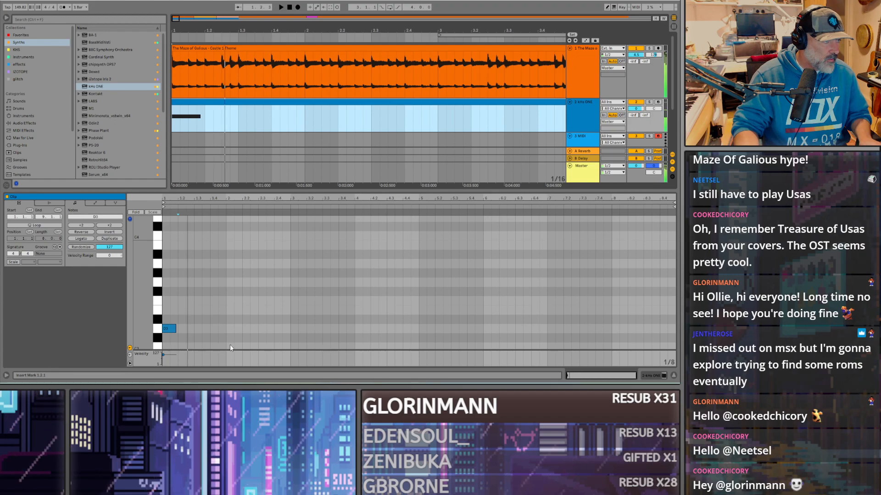
Step: Draw an F3 note at 1.2.3 and shorten it to a sixteenth
{"action": "double_click", "coordinate": [187, 327]}
{"action": "left_click_drag", "start_coordinate": [187, 327], "coordinate": [189, 301]}
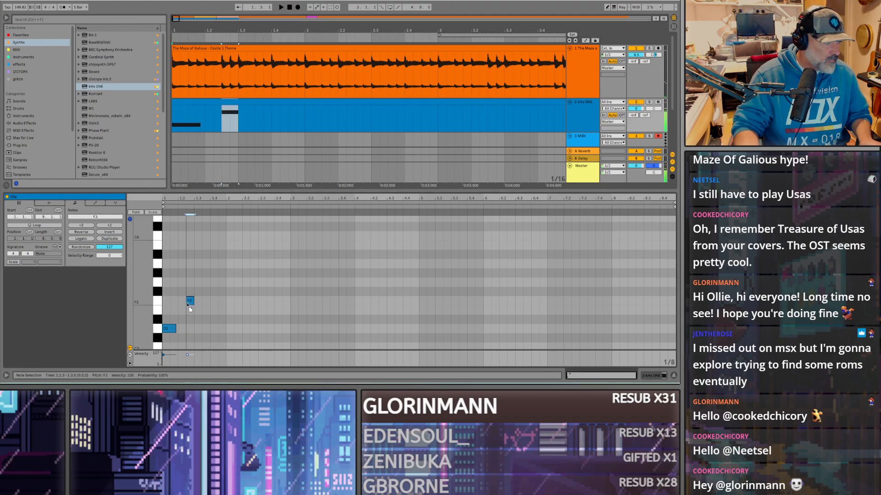
{"action": "scroll", "coordinate": [192, 303], "scroll_direction": "up", "scroll_amount": 3}
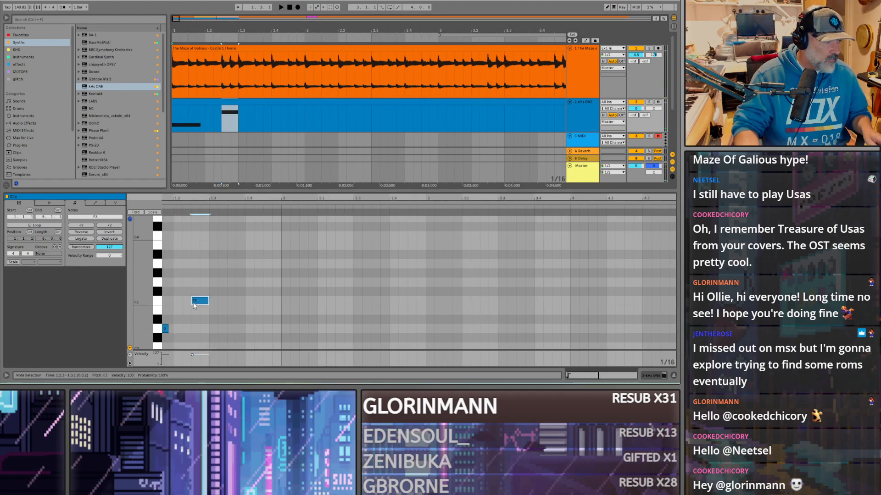
{"action": "left_click_drag", "start_coordinate": [208, 301], "coordinate": [200, 301]}
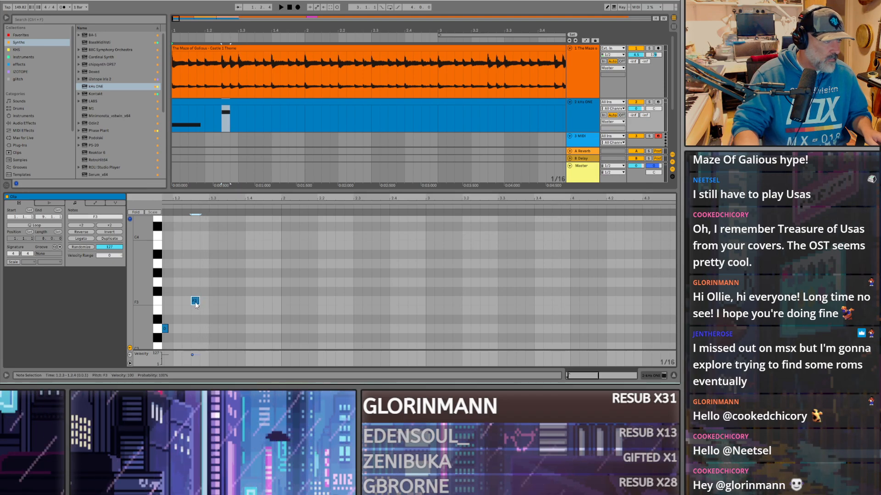
Step: Continue the melody with G3 and A3 after F3, then D4 on 1.4, C4 on bar 2 and G3 on 2.2, and listen
{"action": "double_click", "coordinate": [204, 282]}
{"action": "double_click", "coordinate": [213, 264]}
{"action": "double_click", "coordinate": [232, 243]}
{"action": "left_click_drag", "start_coordinate": [232, 244], "coordinate": [329, 286]}
{"action": "key", "text": "space"}
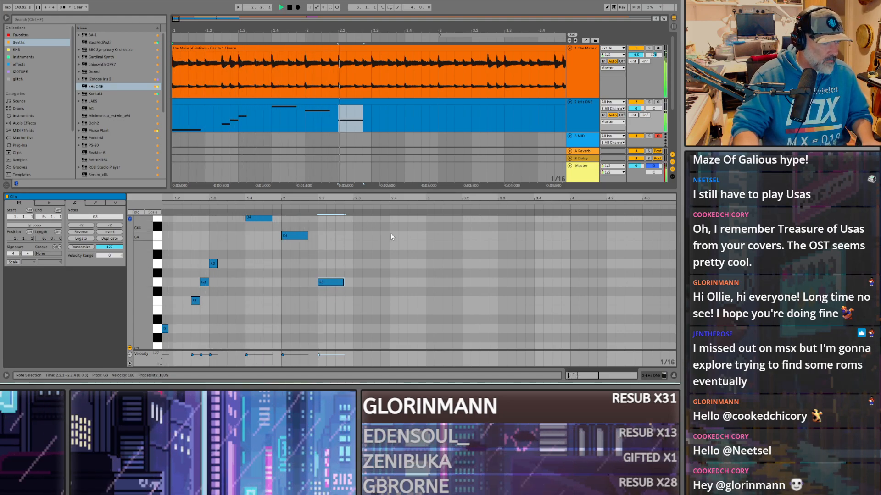
Step: Copy the G3 note on 2.2 to the start of bar 3 as A#3, play it back and enlarge the note editor
{"action": "left_click_drag", "start_coordinate": [331, 285], "coordinate": [440, 257], "text": "ctrl"}
{"action": "key", "text": "space"}
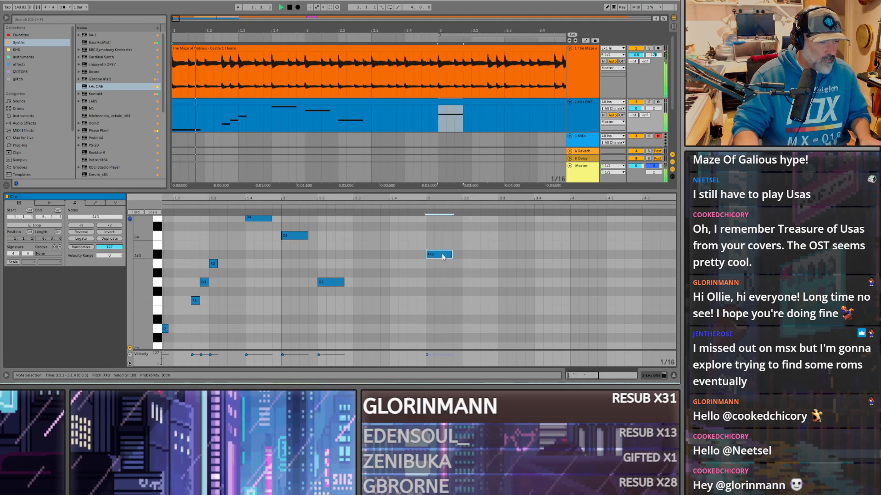
{"action": "left_click_drag", "start_coordinate": [287, 191], "coordinate": [288, 164]}
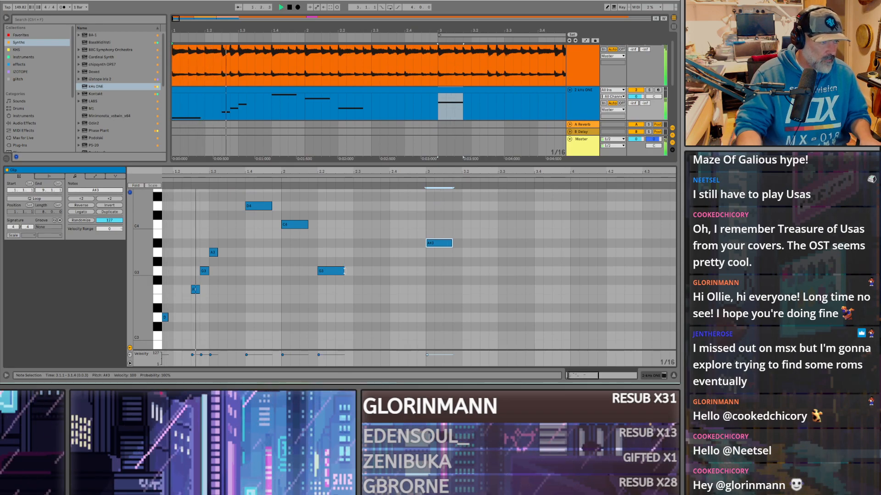
Step: Lengthen the G3 note on 2.2, the opening D3 and the A3 on 1.3, checking the note lengths by ear
{"action": "left_click_drag", "start_coordinate": [343, 271], "coordinate": [398, 271]}
{"action": "key", "text": "space"}
{"action": "key", "text": "space"}
{"action": "key", "text": "space"}
{"action": "scroll", "coordinate": [167, 323], "scroll_direction": "left", "scroll_amount": 1}
{"action": "left_click_drag", "start_coordinate": [193, 318], "coordinate": [204, 319]}
{"action": "key", "text": "space"}
{"action": "key", "text": "space"}
{"action": "left_click_drag", "start_coordinate": [243, 252], "coordinate": [261, 253]}
{"action": "key", "text": "space"}
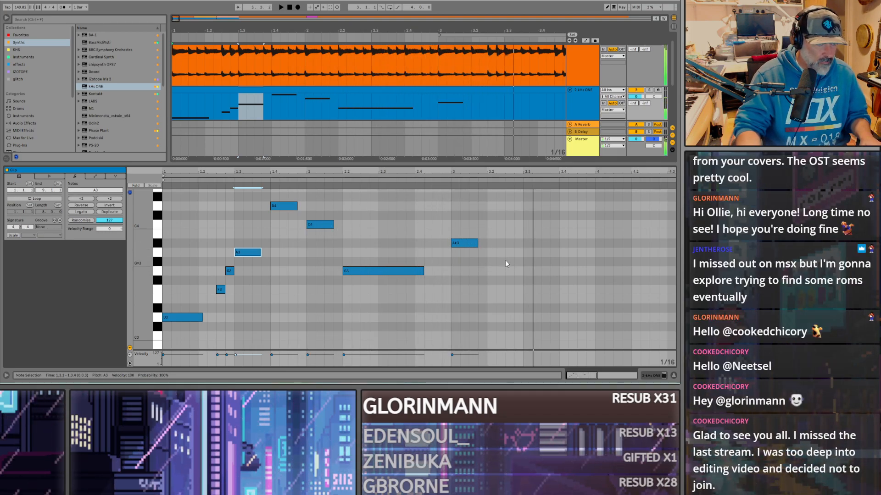
Step: Listen from bar 3 and add A3 and G3 sixteenth notes before 3.3, followed by a quarter-note A#3 on 3.3
{"action": "left_click", "coordinate": [439, 100]}
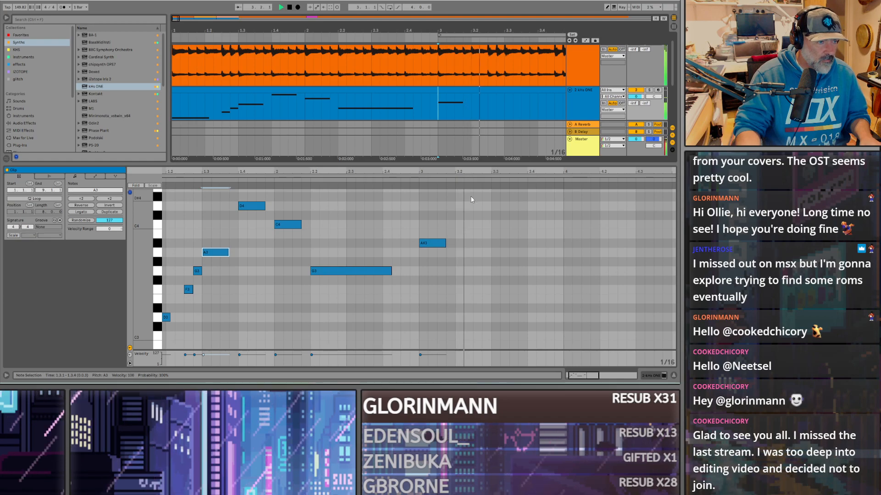
{"action": "double_click", "coordinate": [474, 244]}
{"action": "left_click_drag", "start_coordinate": [476, 244], "coordinate": [527, 245]}
{"action": "key", "text": "space"}
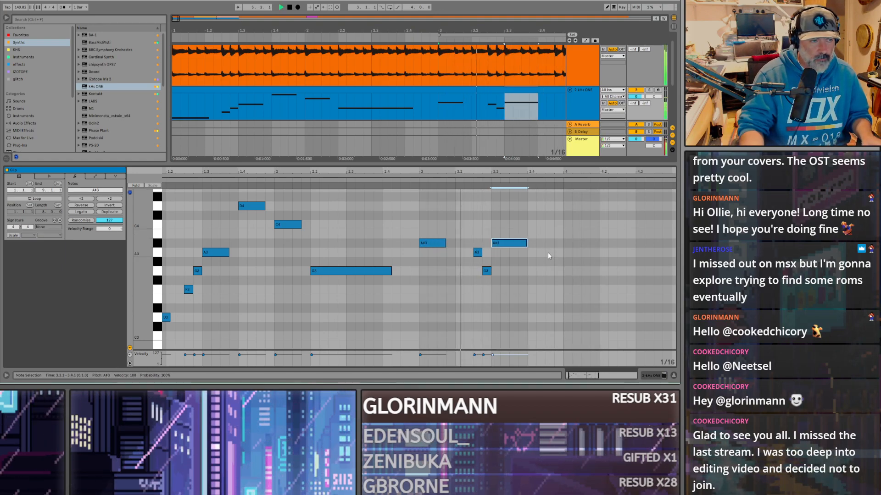
Step: Add A3 and G3 sixteenth notes at the end of bar 3 and an A3 note at the start of bar 4
{"action": "key", "text": "space"}
{"action": "double_click", "coordinate": [549, 252]}
{"action": "double_click", "coordinate": [559, 271]}
{"action": "double_click", "coordinate": [567, 252]}
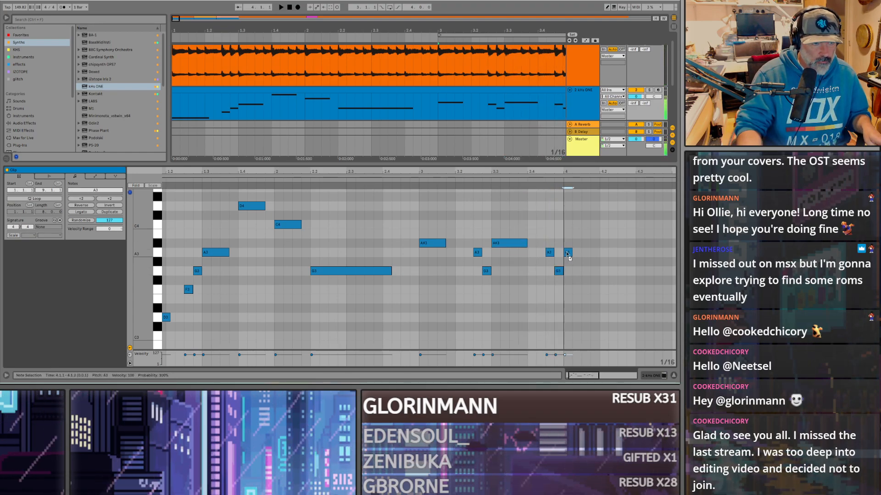
{"action": "scroll", "coordinate": [507, 58], "scroll_direction": "right", "scroll_amount": 5}
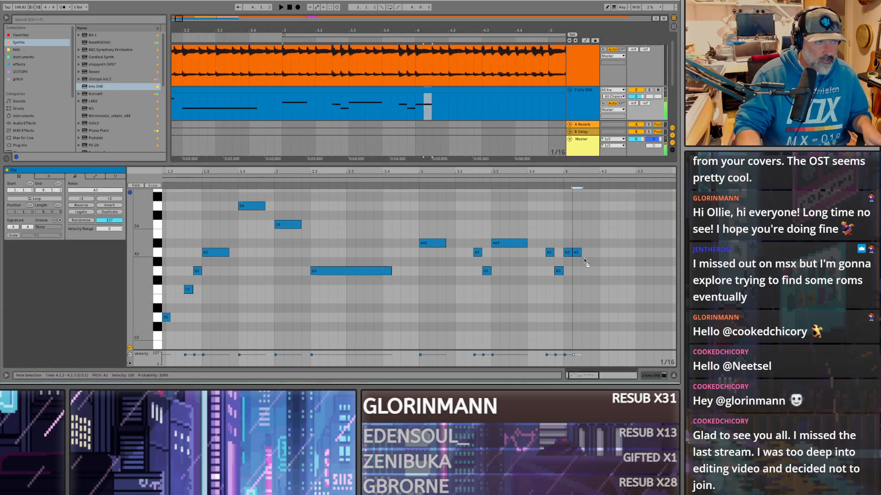
Step: Place a three-sixteenth D3 note on 4.2, lengthen the A3 note starting bar 4 to three sixteenths, and listen
{"action": "double_click", "coordinate": [585, 308]}
{"action": "left_click_drag", "start_coordinate": [585, 310], "coordinate": [606, 320]}
{"action": "key", "text": "space"}
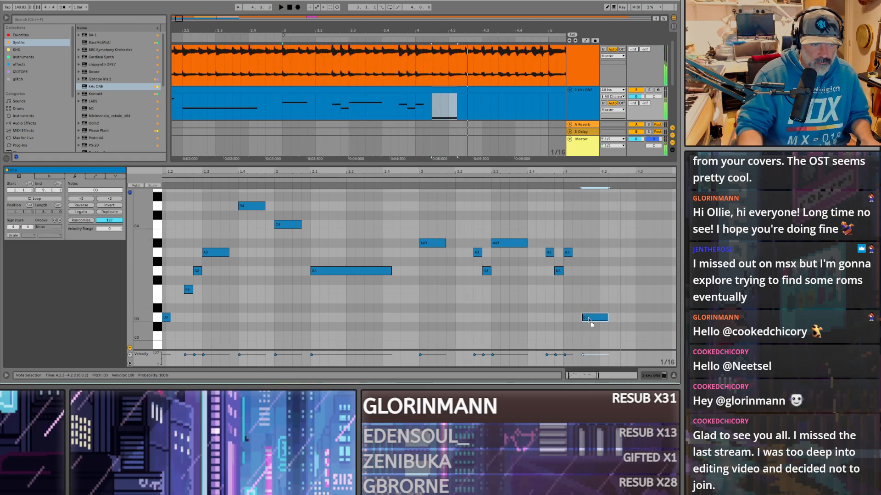
{"action": "key", "text": "Right"}
{"action": "key", "text": "Right"}
{"action": "left_click_drag", "start_coordinate": [572, 253], "coordinate": [591, 252]}
{"action": "key", "text": "space"}
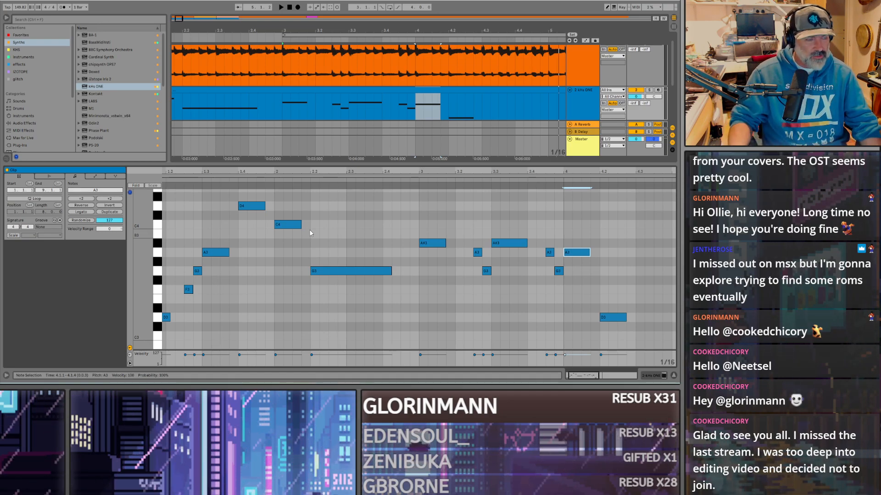
Step: Play the song from bar 1 together with the transcribed melody and continue past bar 4
{"action": "scroll", "coordinate": [166, 284], "scroll_direction": "down", "scroll_amount": 5}
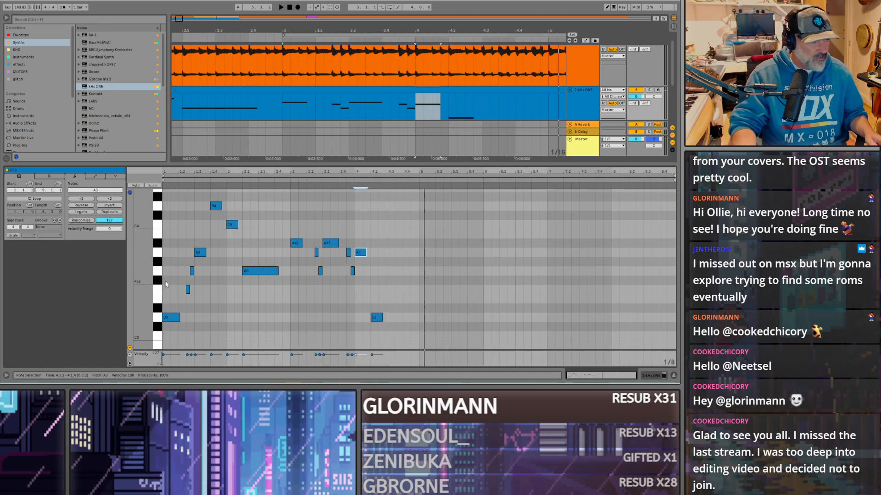
{"action": "left_click", "coordinate": [166, 282]}
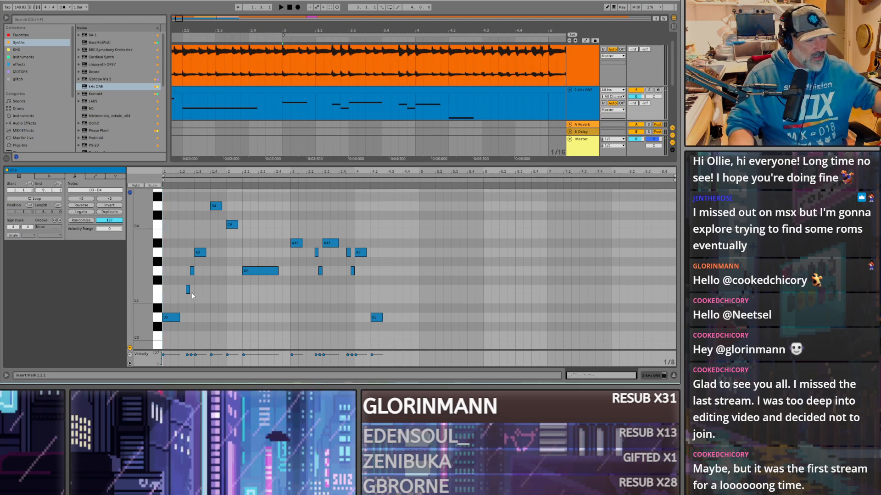
{"action": "left_click", "coordinate": [167, 301]}
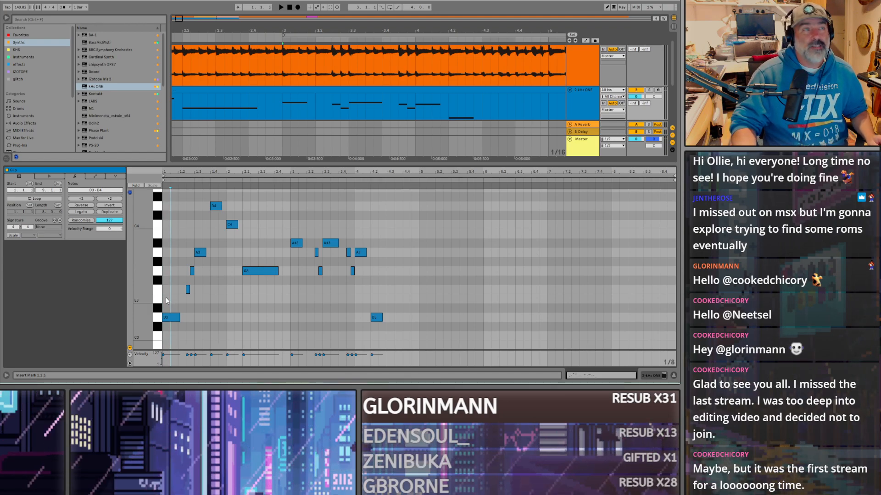
{"action": "left_click", "coordinate": [166, 310]}
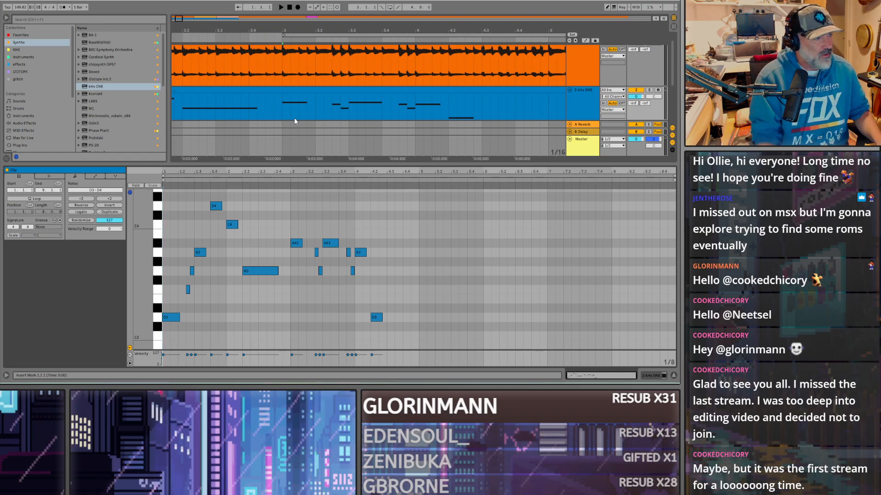
{"action": "scroll", "coordinate": [265, 94], "scroll_direction": "down", "scroll_amount": 7}
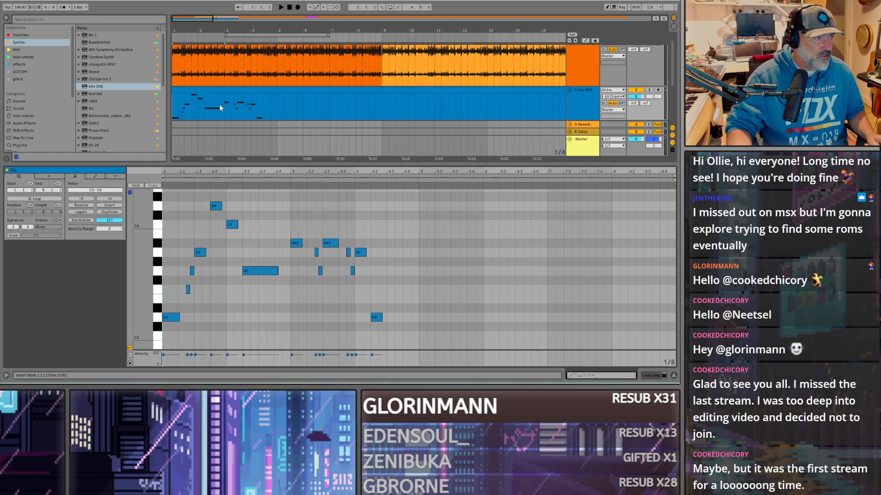
{"action": "key", "text": "space"}
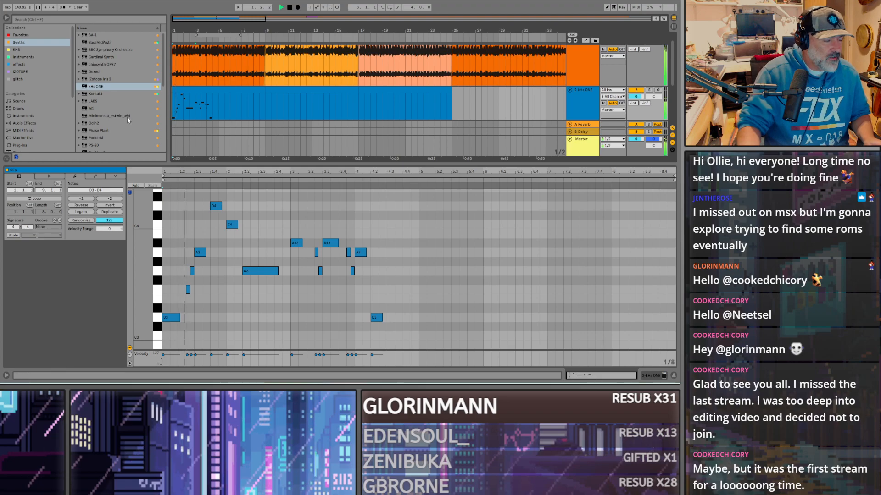
{"action": "scroll", "coordinate": [211, 100], "scroll_direction": "up", "scroll_amount": 3}
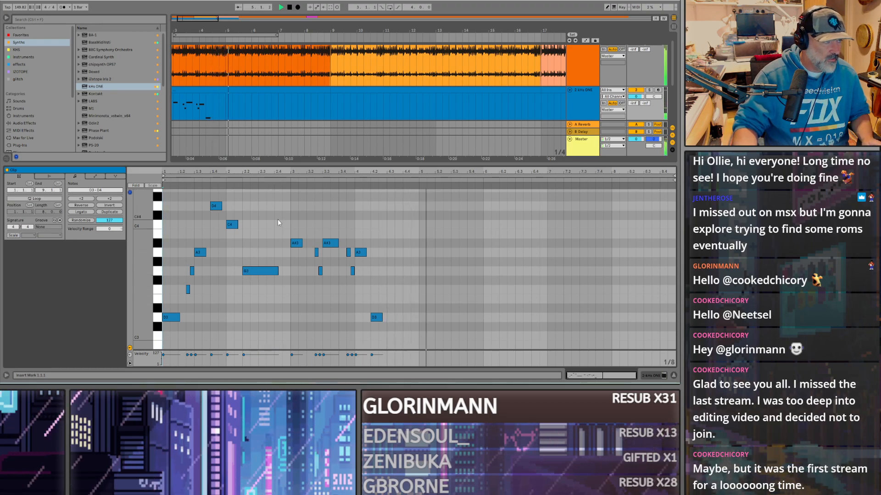
Step: Copy the opening phrase, from bar 1 through the first note of bar 2, to start at bar 5, and listen from there
{"action": "left_click", "coordinate": [171, 317]}
{"action": "key", "text": "space"}
{"action": "left_click_drag", "start_coordinate": [173, 298], "coordinate": [233, 202]}
{"action": "left_click_drag", "start_coordinate": [176, 317], "coordinate": [433, 317]}
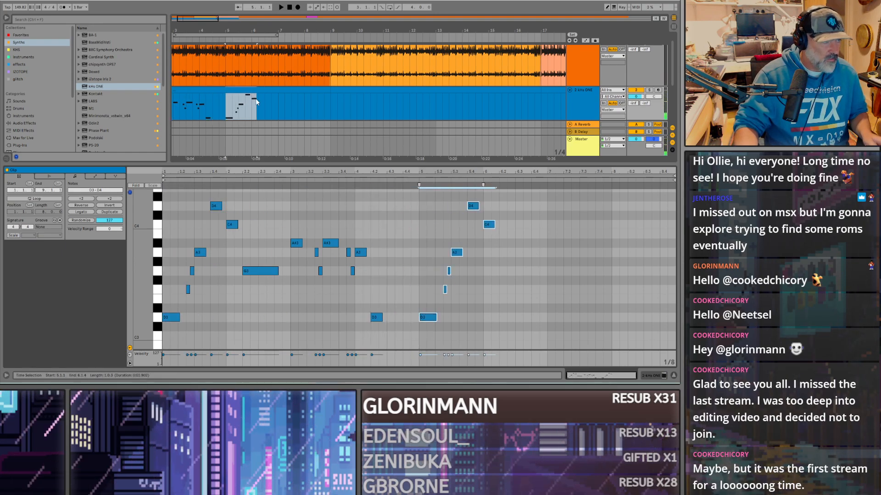
{"action": "left_click", "coordinate": [225, 112]}
{"action": "key", "text": "space"}
{"action": "scroll", "coordinate": [490, 270], "scroll_direction": "up", "scroll_amount": 3}
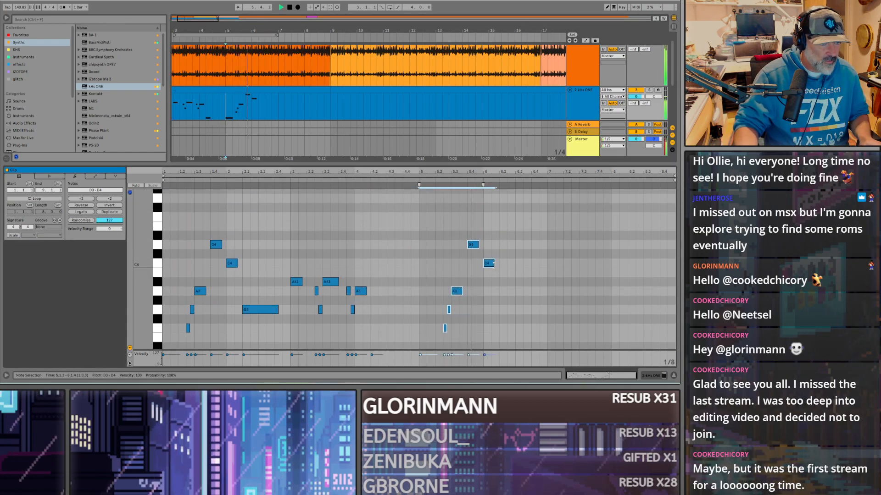
Step: Raise the copied C4 note at the start of bar 6 to E4 and listen to the continuation
{"action": "key", "text": "space"}
{"action": "left_click_drag", "start_coordinate": [490, 265], "coordinate": [493, 226]}
{"action": "left_click", "coordinate": [507, 283]}
{"action": "key", "text": "space"}
{"action": "scroll", "coordinate": [312, 91], "scroll_direction": "up", "scroll_amount": 3}
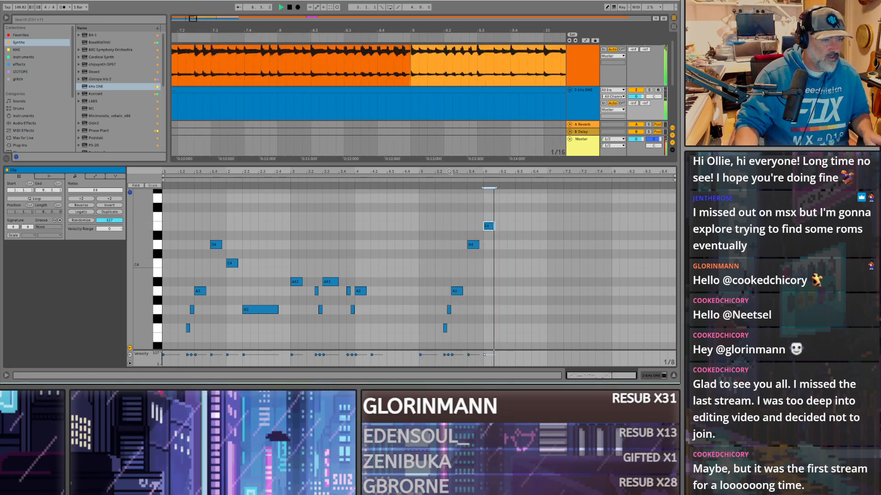
Step: Add a quarter-note A3 on 6.2 and an eighth-note D4 at the end of bar 6, and listen
{"action": "key", "text": "space"}
{"action": "double_click", "coordinate": [495, 245]}
{"action": "left_click_drag", "start_coordinate": [495, 247], "coordinate": [547, 246]}
{"action": "key", "text": "space"}
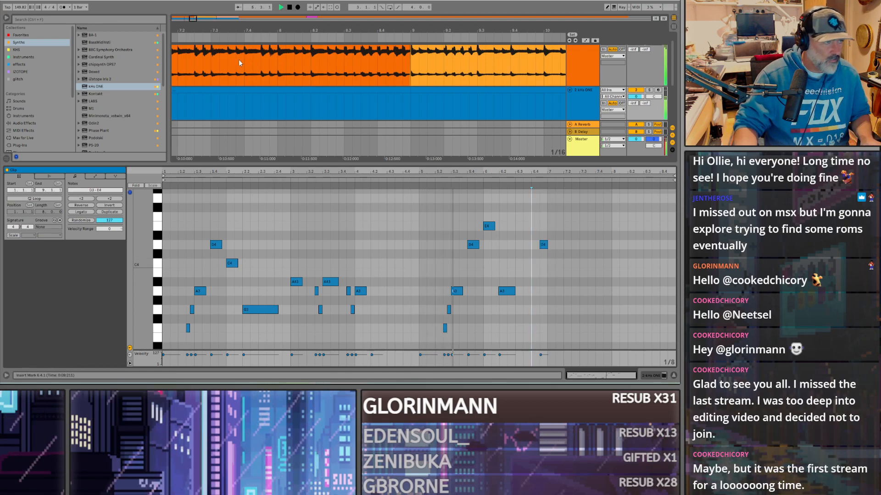
Step: Listen from 6.2, lengthen the A3 there to a half note, and move the D4 after it to 7.1.3
{"action": "scroll", "coordinate": [218, 108], "scroll_direction": "down", "scroll_amount": 5}
{"action": "left_click", "coordinate": [196, 109]}
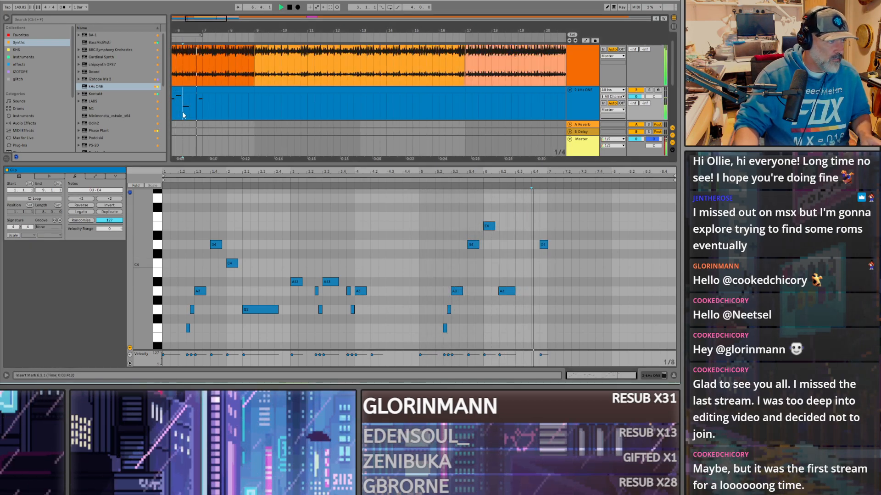
{"action": "left_click_drag", "start_coordinate": [514, 291], "coordinate": [531, 292]}
{"action": "left_click_drag", "start_coordinate": [543, 247], "coordinate": [559, 247]}
{"action": "key", "text": "space"}
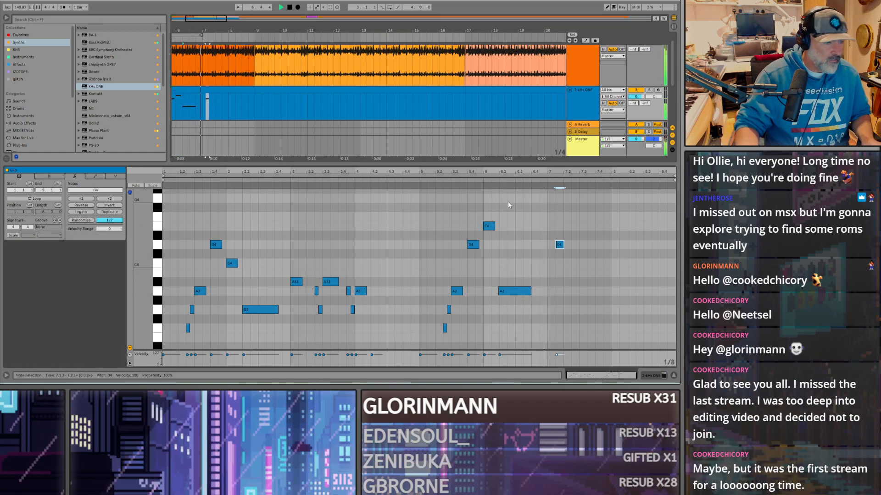
Step: Replace the D4 with an eighth-note C4 at the end of bar 6 and a six-sixteenth A#3 starting bar 7
{"action": "left_click", "coordinate": [560, 244]}
{"action": "left_click_drag", "start_coordinate": [563, 244], "coordinate": [571, 282]}
{"action": "key", "text": "space"}
{"action": "key", "text": "space"}
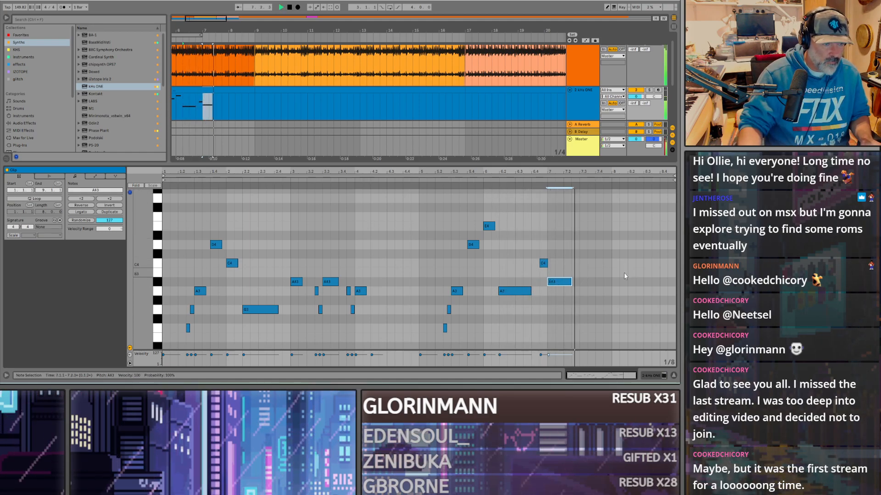
Step: Listen from bar 7 and add A3 and G3 eighth notes after the A#3, followed by a six-sixteenth A#3 on 7.3.3
{"action": "left_click_drag", "start_coordinate": [571, 282], "coordinate": [570, 282]}
{"action": "key", "text": "space"}
{"action": "scroll", "coordinate": [208, 111], "scroll_direction": "up", "scroll_amount": 5}
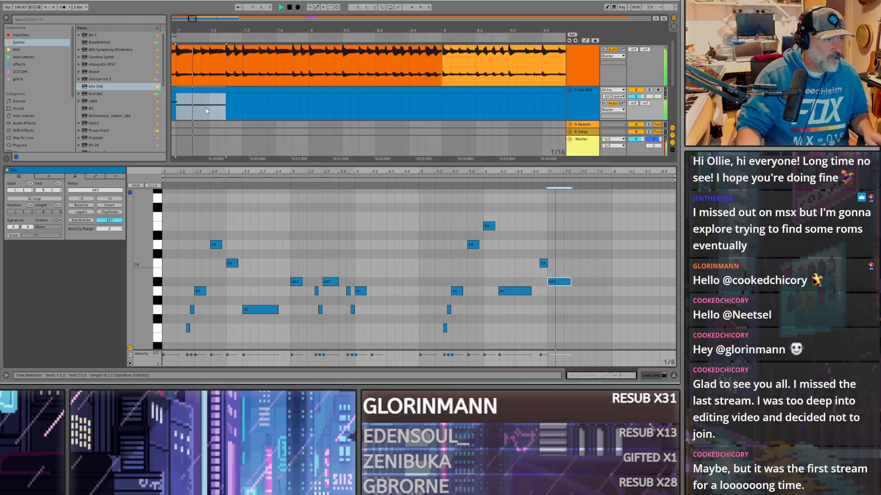
{"action": "key", "text": "space"}
{"action": "double_click", "coordinate": [574, 291]}
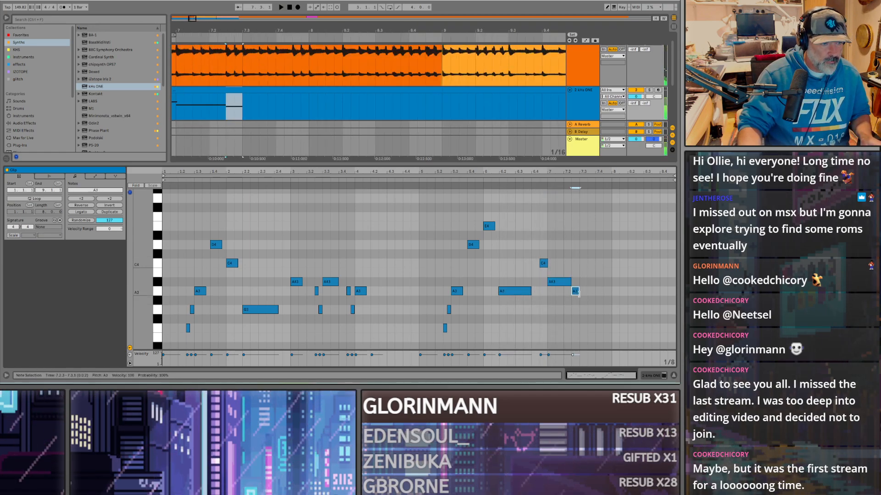
{"action": "double_click", "coordinate": [583, 310]}
{"action": "double_click", "coordinate": [592, 281]}
{"action": "left_click_drag", "start_coordinate": [598, 282], "coordinate": [611, 282]}
{"action": "key", "text": "space"}
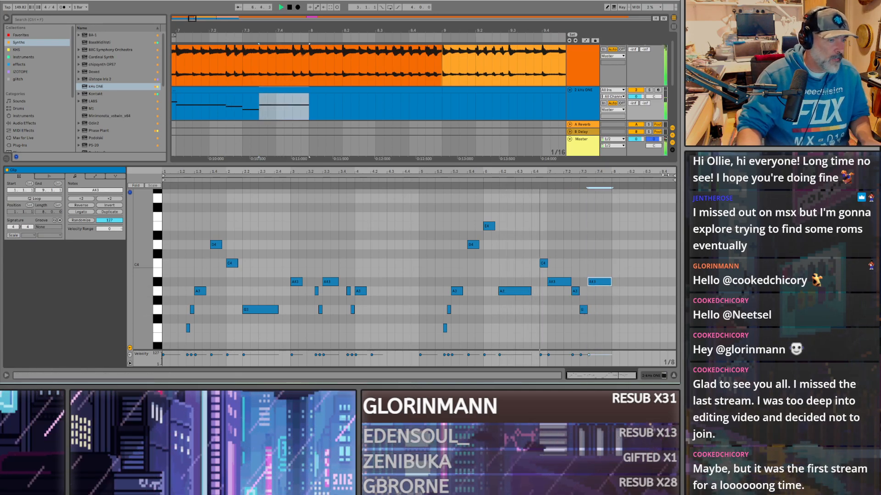
Step: Shorten the A3 and G3 in bar 7 to sixteenths, shift the second A#3 to 7.3, and listen
{"action": "left_click_drag", "start_coordinate": [616, 318], "coordinate": [542, 310]}
{"action": "left_click", "coordinate": [576, 293]}
{"action": "key", "text": "space"}
{"action": "scroll", "coordinate": [610, 267], "scroll_direction": "up", "scroll_amount": 3}
{"action": "key", "text": "space"}
{"action": "left_click", "coordinate": [568, 296]}
{"action": "left_click", "coordinate": [539, 292]}
{"action": "left_click_drag", "start_coordinate": [586, 282], "coordinate": [568, 283]}
{"action": "key", "text": "space"}
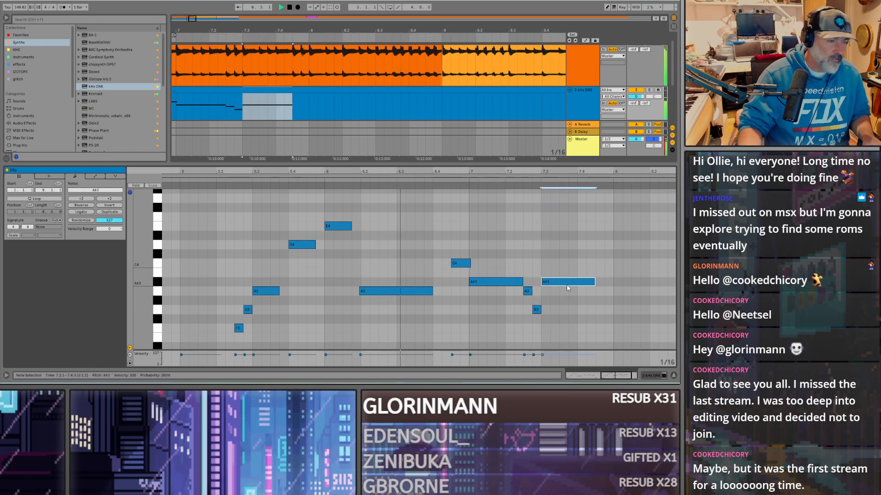
Step: Add A3 and G3 sixteenth notes at the end of bar 7 and a three-sixteenth A3 starting bar 8
{"action": "key", "text": "space"}
{"action": "double_click", "coordinate": [600, 291]}
{"action": "double_click", "coordinate": [608, 310]}
{"action": "double_click", "coordinate": [616, 291]}
{"action": "left_click_drag", "start_coordinate": [622, 290], "coordinate": [639, 291]}
{"action": "key", "text": "space"}
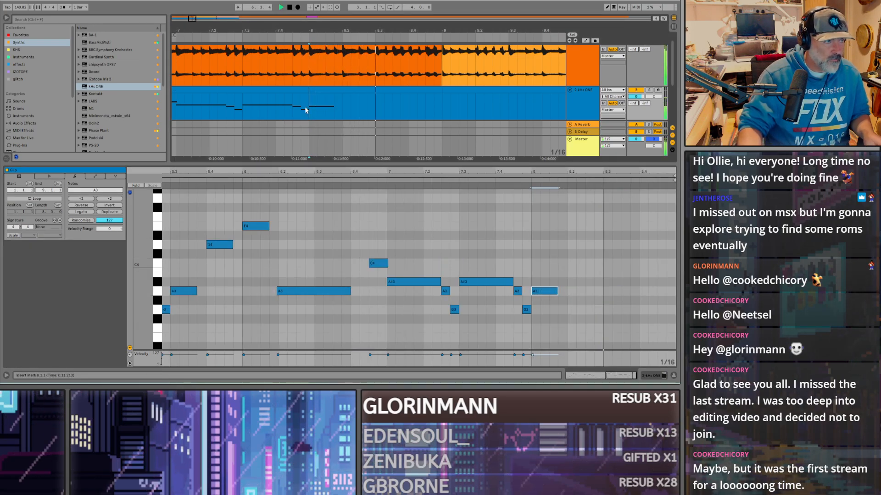
Step: Listen to the end of bar 7 again and add a nine-sixteenth D4 note on 8.2
{"action": "scroll", "coordinate": [295, 111], "scroll_direction": "down", "scroll_amount": 3}
{"action": "left_click", "coordinate": [271, 114]}
{"action": "key", "text": "space"}
{"action": "key", "text": "space"}
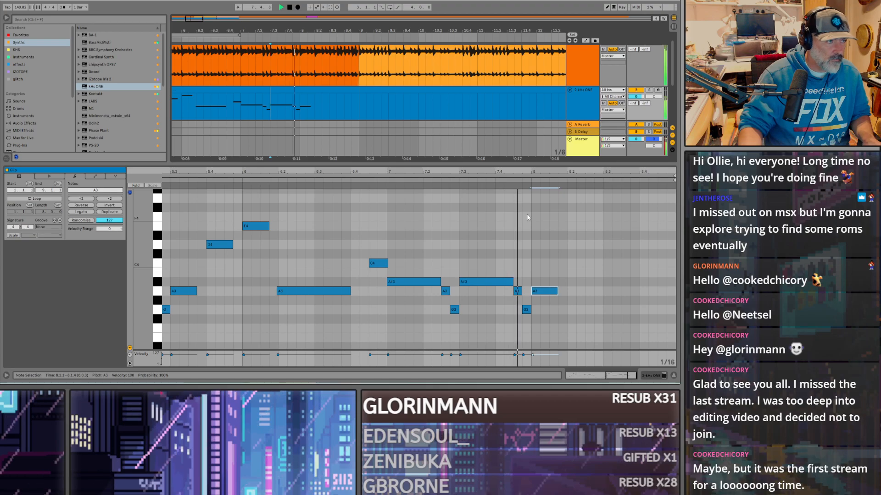
{"action": "key", "text": "space"}
{"action": "double_click", "coordinate": [571, 263]}
{"action": "left_click_drag", "start_coordinate": [571, 264], "coordinate": [647, 245]}
{"action": "key", "text": "space"}
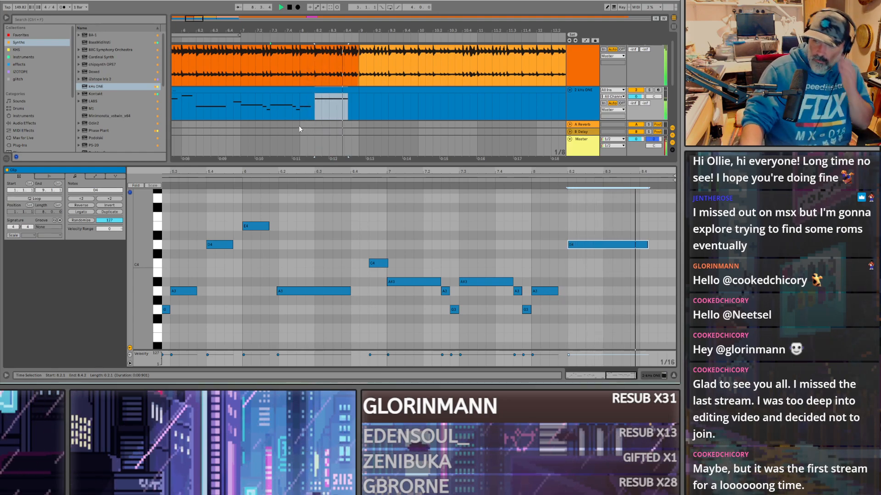
{"action": "key", "text": "space"}
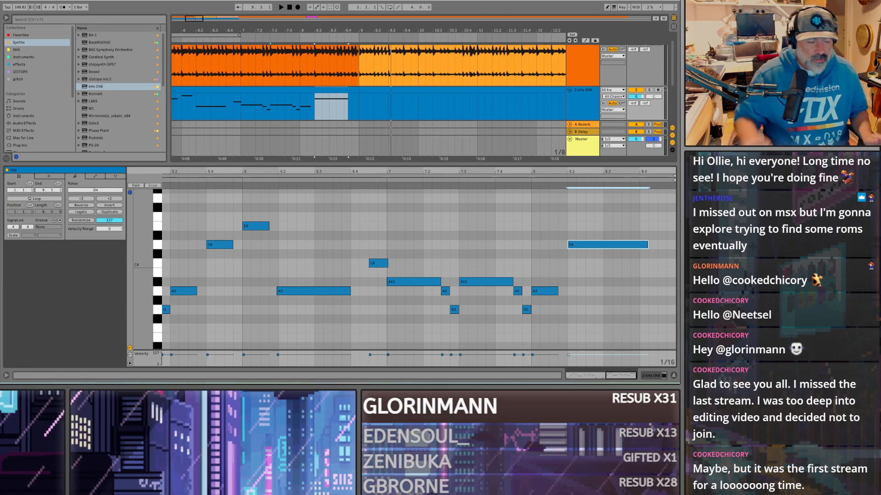
Step: Play briefly from the start of bar 1 and insert a new MIDI track
{"action": "scroll", "coordinate": [266, 105], "scroll_direction": "down", "scroll_amount": 8}
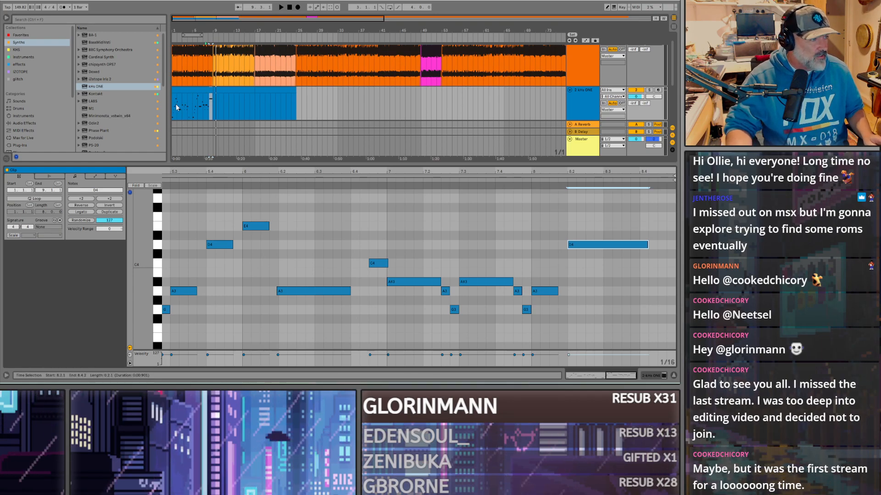
{"action": "left_click", "coordinate": [177, 107]}
{"action": "left_click", "coordinate": [174, 107]}
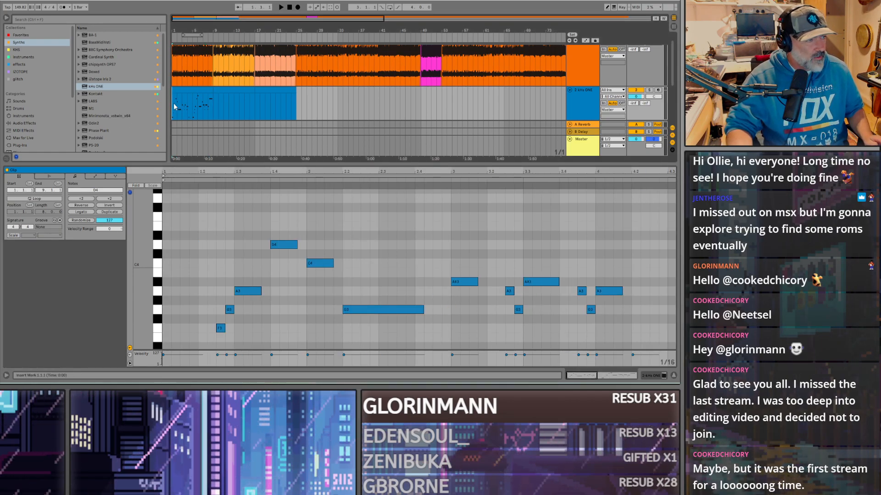
{"action": "scroll", "coordinate": [174, 107], "scroll_direction": "up", "scroll_amount": 6}
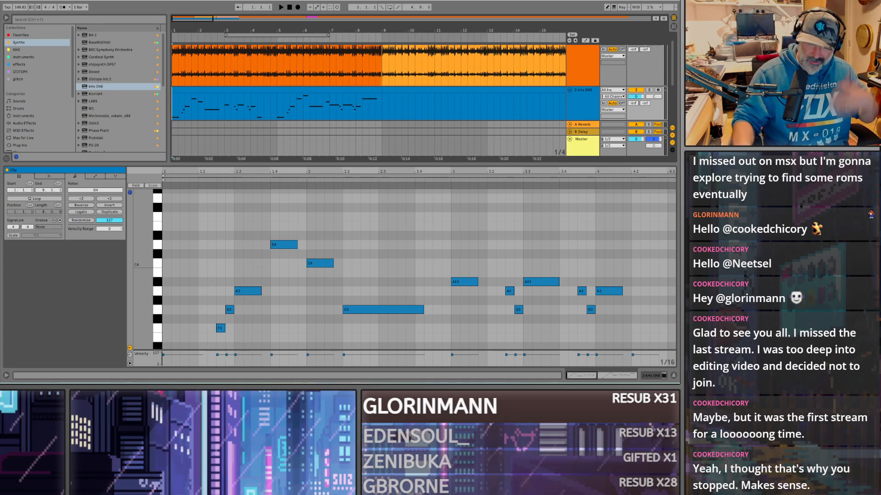
{"action": "scroll", "coordinate": [269, 105], "scroll_direction": "down", "scroll_amount": 6}
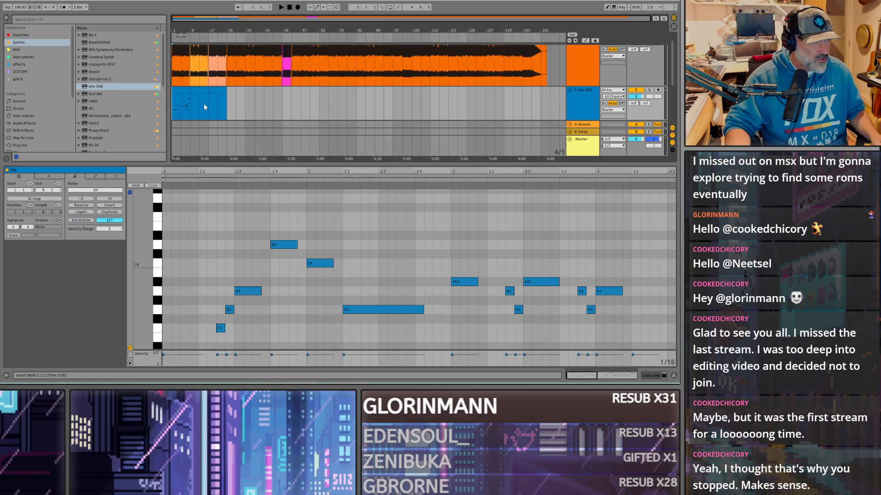
{"action": "scroll", "coordinate": [173, 110], "scroll_direction": "up", "scroll_amount": 6}
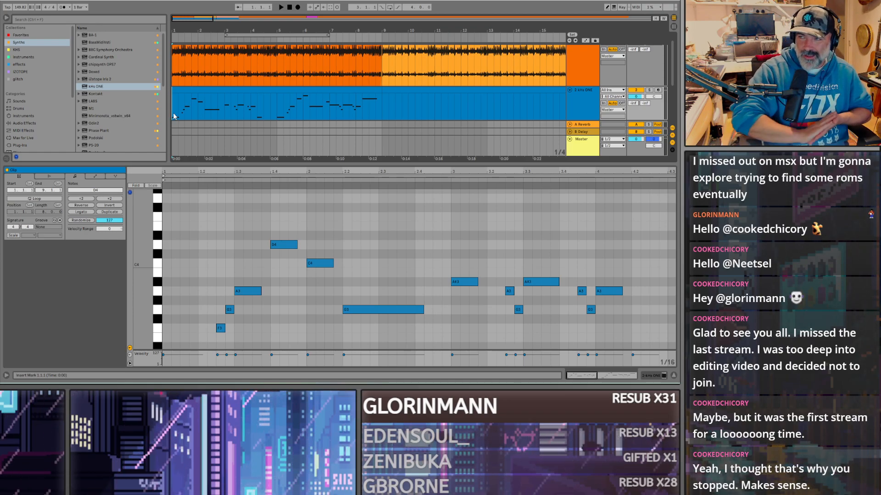
{"action": "key", "text": "space"}
{"action": "key", "text": "ctrl+shift+t"}
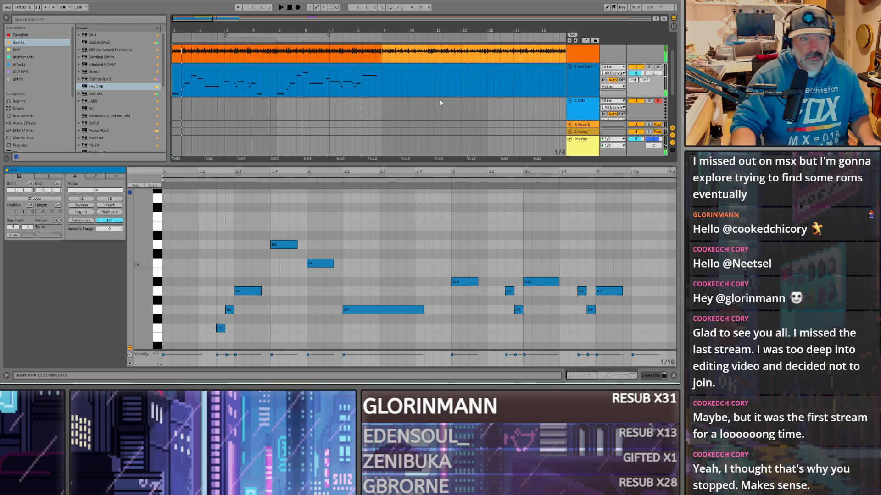
Step: Enlarge the note editor to show the full eight-bar melody and play it with the song from bar 1
{"action": "left_click_drag", "start_coordinate": [502, 164], "coordinate": [503, 225]}
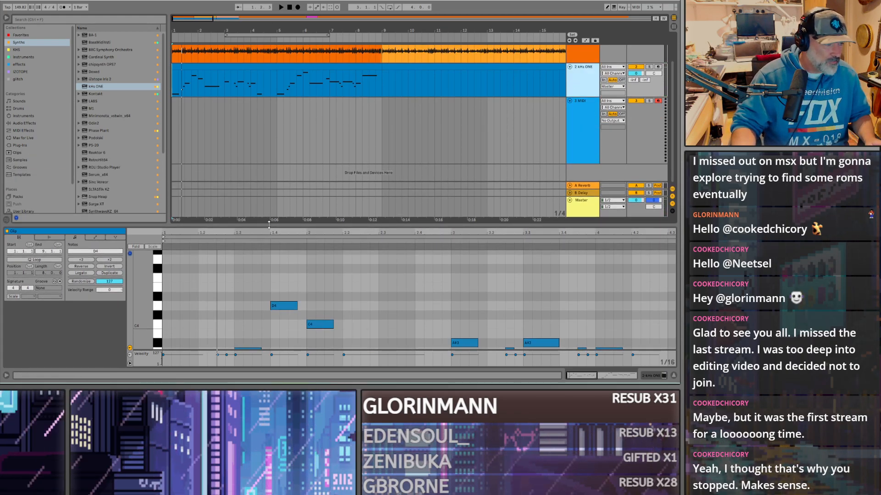
{"action": "left_click_drag", "start_coordinate": [269, 225], "coordinate": [266, 103]}
{"action": "scroll", "coordinate": [212, 221], "scroll_direction": "down", "scroll_amount": 1}
{"action": "scroll", "coordinate": [210, 217], "scroll_direction": "down", "scroll_amount": 3}
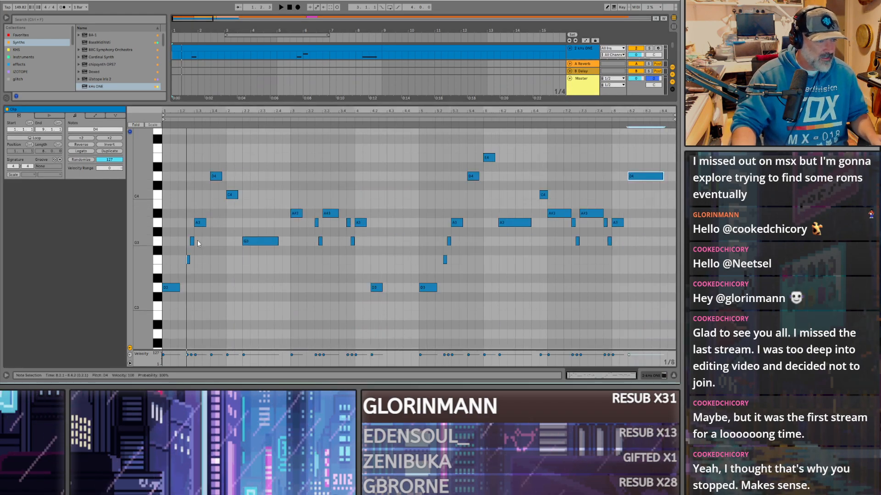
{"action": "left_click_drag", "start_coordinate": [143, 226], "coordinate": [125, 221]}
{"action": "key", "text": "space"}
{"action": "left_click", "coordinate": [170, 266]}
{"action": "key", "text": "space"}
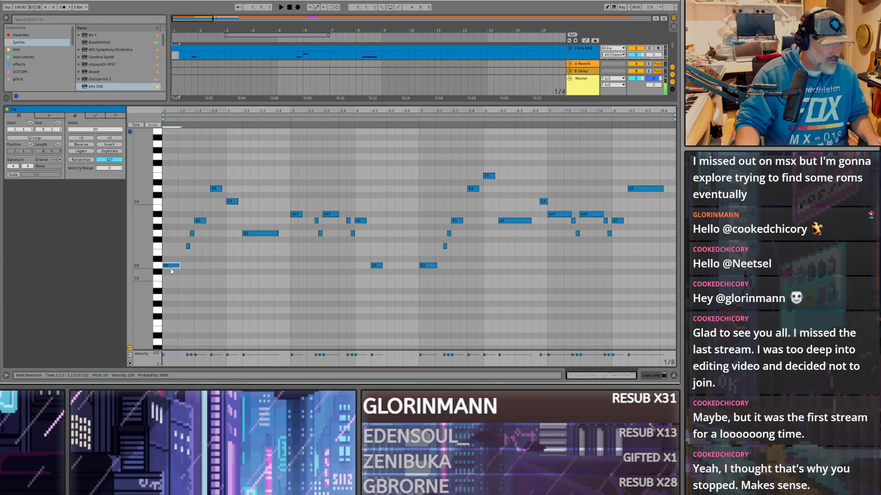
{"action": "key", "text": "space"}
{"action": "scroll", "coordinate": [579, 54], "scroll_direction": "up", "scroll_amount": 3}
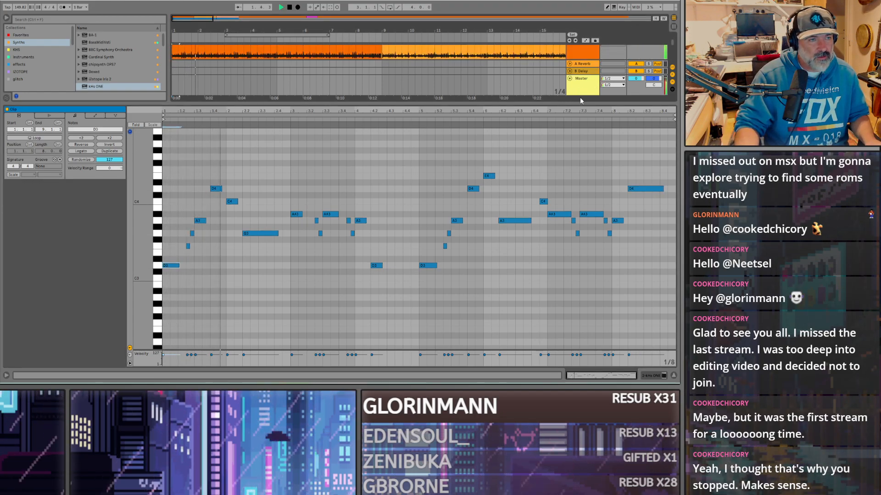
Step: Solo the original theme's audio track, listen to the opening of bar 1, and turn its solo off
{"action": "left_click_drag", "start_coordinate": [577, 103], "coordinate": [578, 145]}
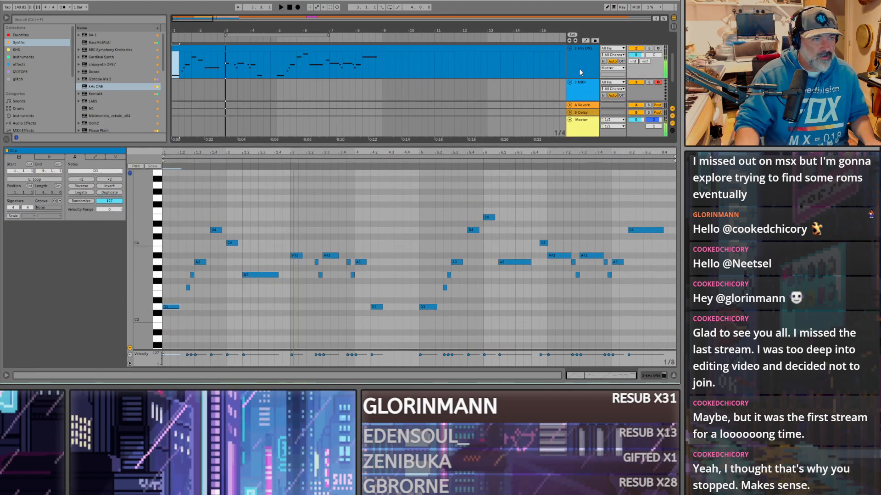
{"action": "key", "text": "h"}
{"action": "left_click", "coordinate": [649, 48]}
{"action": "key", "text": "space"}
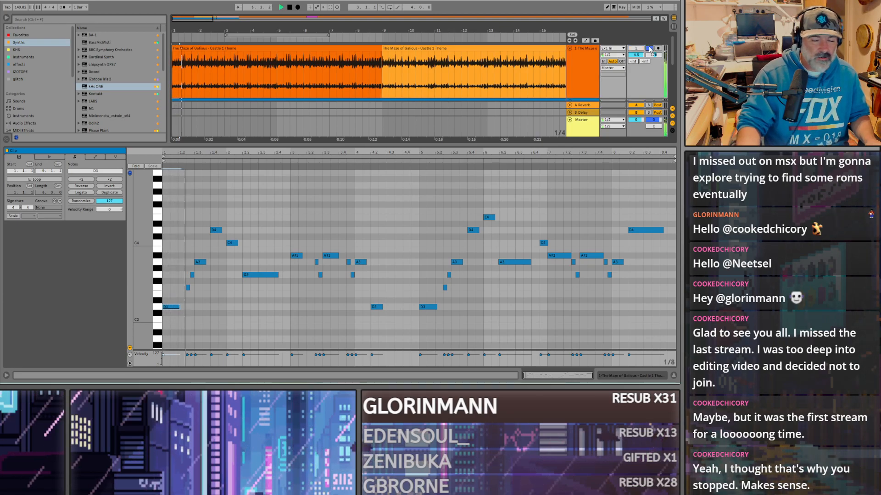
{"action": "key", "text": "space"}
{"action": "key", "text": "space"}
{"action": "left_click", "coordinate": [648, 48]}
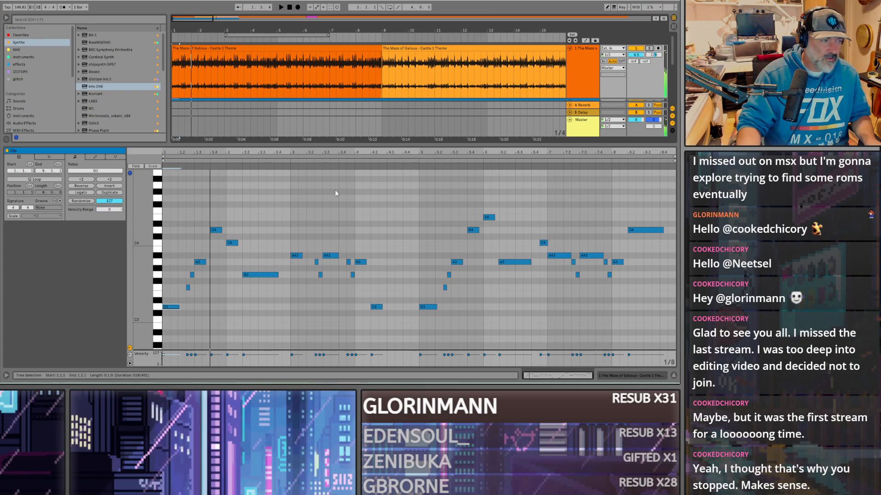
Step: Add harmony notes below the melody: A2 at the start of bar 1, then C3 and D3 sixteenths before 1.3
{"action": "scroll", "coordinate": [181, 276], "scroll_direction": "down", "scroll_amount": 4}
{"action": "key", "text": "space"}
{"action": "double_click", "coordinate": [167, 260]}
{"action": "scroll", "coordinate": [184, 261], "scroll_direction": "up", "scroll_amount": 3}
{"action": "double_click", "coordinate": [194, 248]}
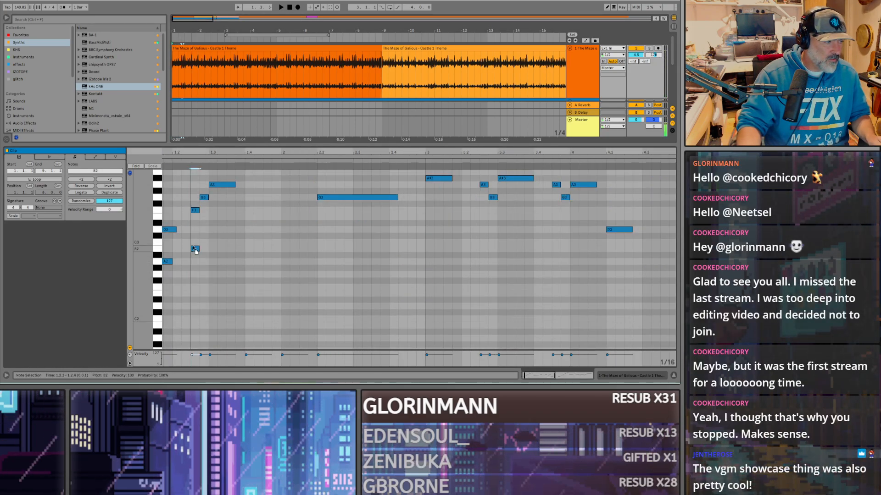
{"action": "double_click", "coordinate": [204, 237]}
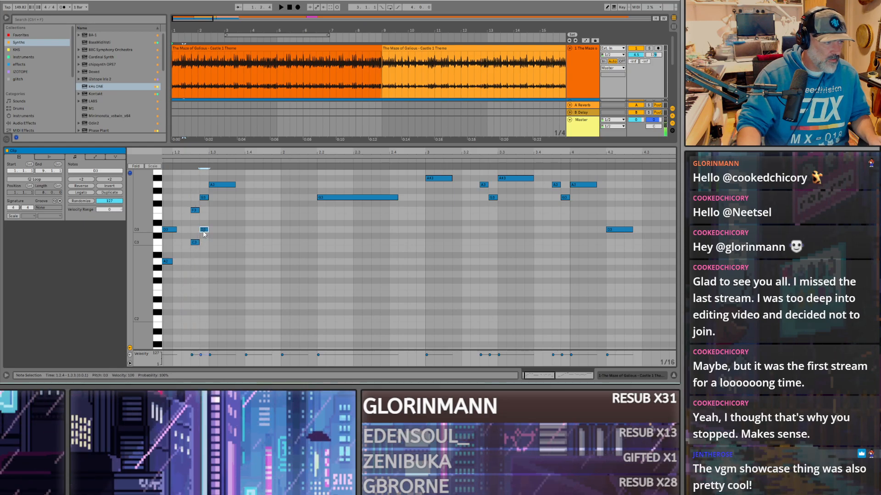
Step: Add a three-sixteenth F3 harmony note on 1.3 and listen from bar 1
{"action": "left_click_drag", "start_coordinate": [203, 237], "coordinate": [235, 211]}
{"action": "double_click", "coordinate": [213, 210]}
{"action": "key", "text": "space"}
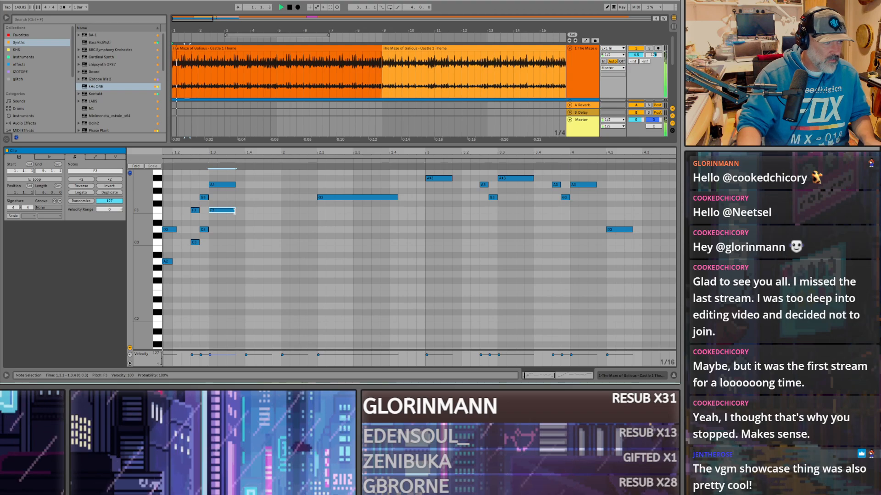
{"action": "scroll", "coordinate": [234, 215], "scroll_direction": "up", "scroll_amount": 3}
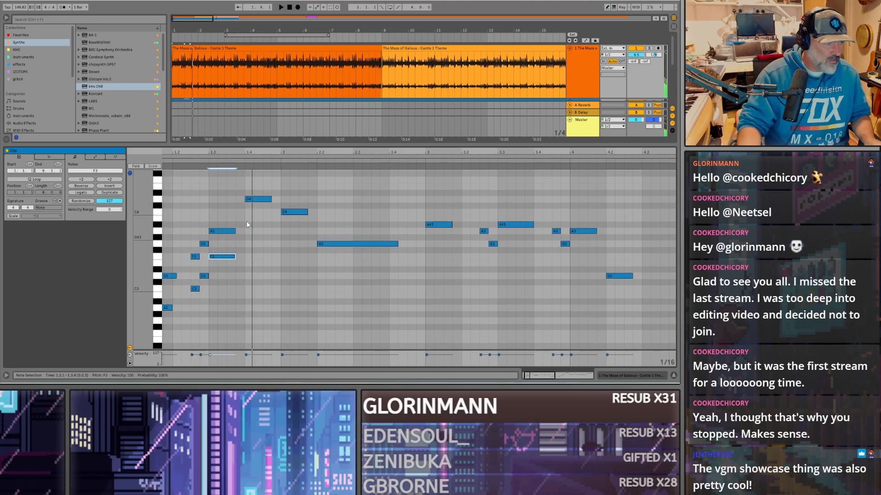
Step: Add harmony notes A3 on 1.4, G3 at the start of bar 2, and a ten-sixteenth C3 on 2.2, and listen
{"action": "double_click", "coordinate": [260, 232]}
{"action": "double_click", "coordinate": [294, 244]}
{"action": "left_click", "coordinate": [328, 247]}
{"action": "left_click_drag", "start_coordinate": [296, 247], "coordinate": [408, 289]}
{"action": "key", "text": "space"}
{"action": "key", "text": "space"}
Step: Solo the original audio track and listen from 2.2, toggling the solo to compare it with the transcription
{"action": "left_click", "coordinate": [650, 48]}
{"action": "key", "text": "space"}
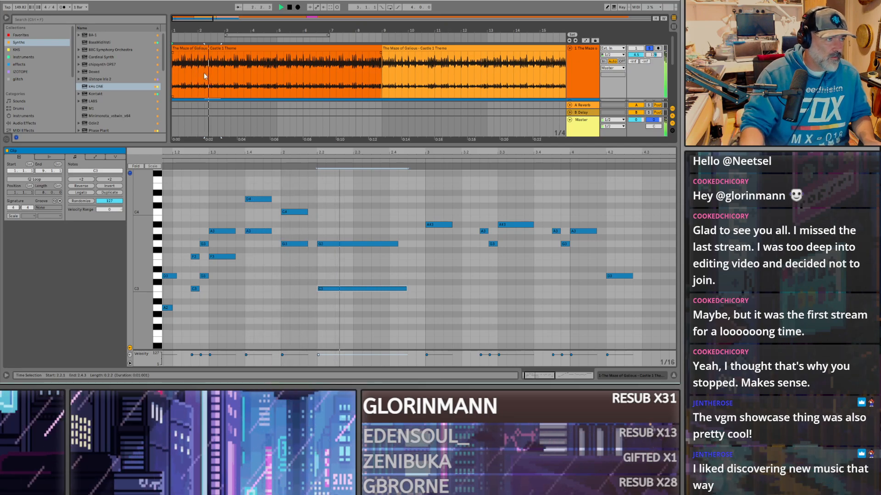
{"action": "left_click", "coordinate": [203, 73]}
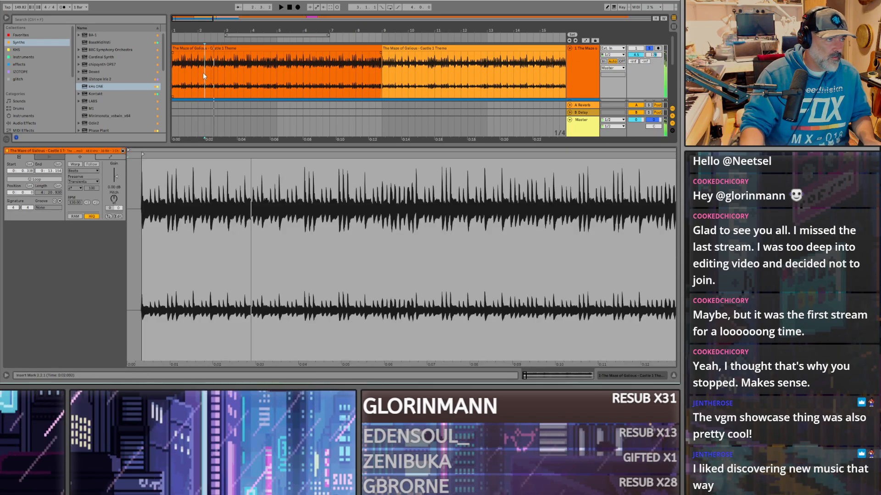
{"action": "left_click", "coordinate": [648, 49]}
{"action": "left_click", "coordinate": [649, 49]}
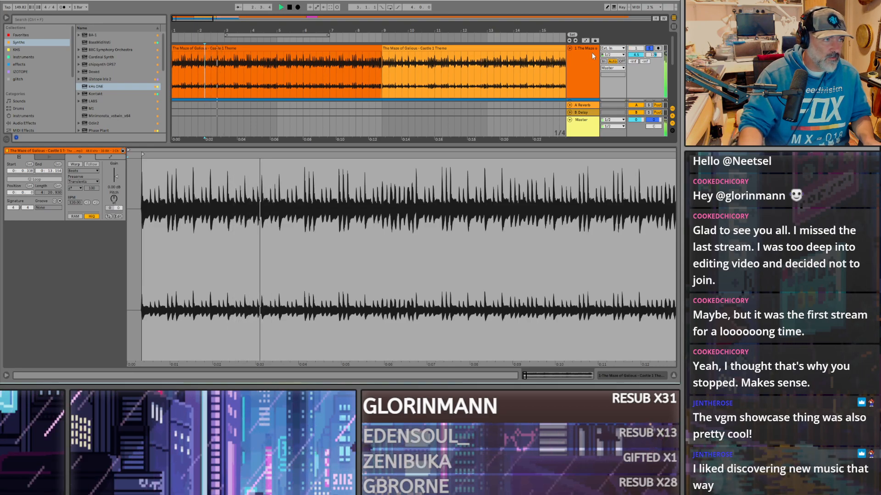
Step: Replay the soloed original audio around 2.2 and turn off its solo
{"action": "key", "text": "space"}
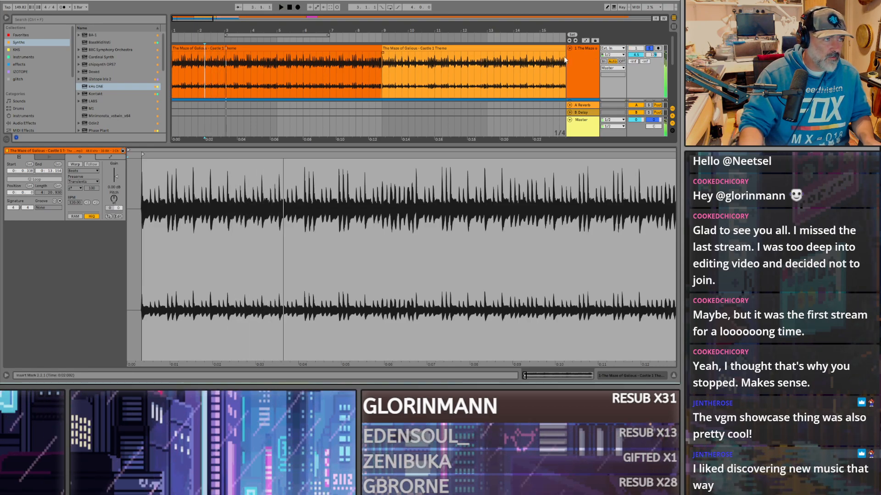
{"action": "key", "text": "space"}
{"action": "key", "text": "space"}
{"action": "left_click", "coordinate": [649, 49]}
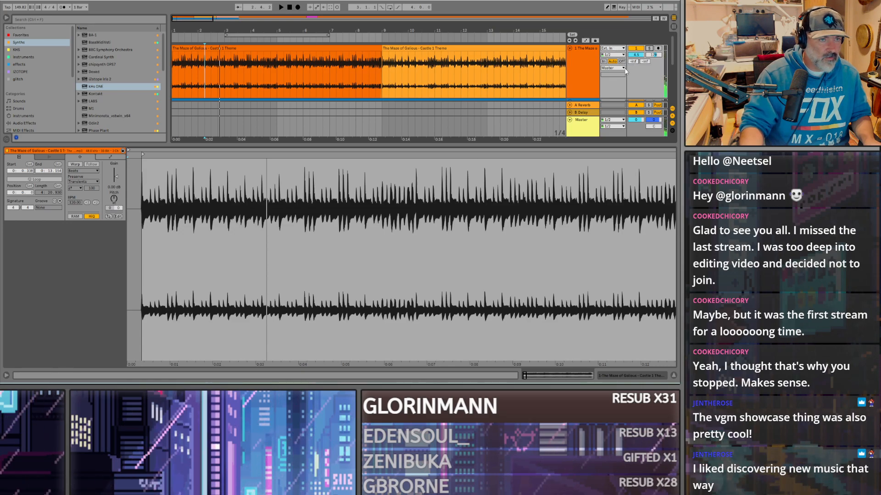
{"action": "scroll", "coordinate": [617, 51], "scroll_direction": "down", "scroll_amount": 3}
{"action": "scroll", "coordinate": [617, 51], "scroll_direction": "up", "scroll_amount": 1}
{"action": "left_click", "coordinate": [648, 64]}
{"action": "left_click", "coordinate": [648, 64]}
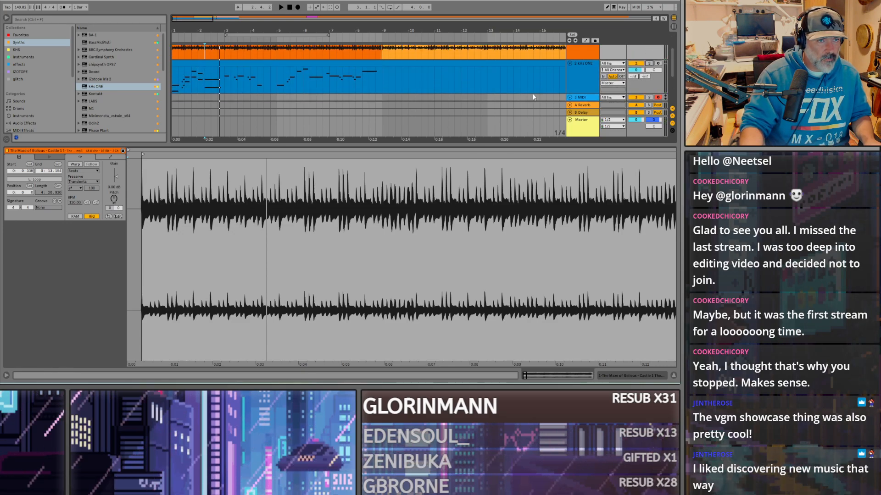
Step: Replace the long C3 in bar 2 with one-beat harmony notes E3, D3 and C3 from 2.2, extend the melody G3 to bar 3, and listen
{"action": "left_click", "coordinate": [206, 78]}
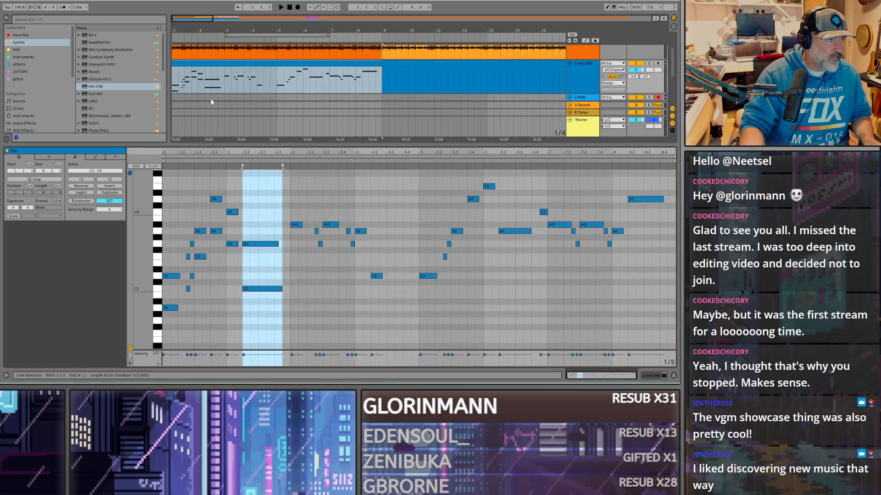
{"action": "left_click", "coordinate": [255, 289]}
{"action": "left_click", "coordinate": [255, 244]}
{"action": "double_click", "coordinate": [246, 263]}
{"action": "left_click_drag", "start_coordinate": [248, 263], "coordinate": [284, 291]}
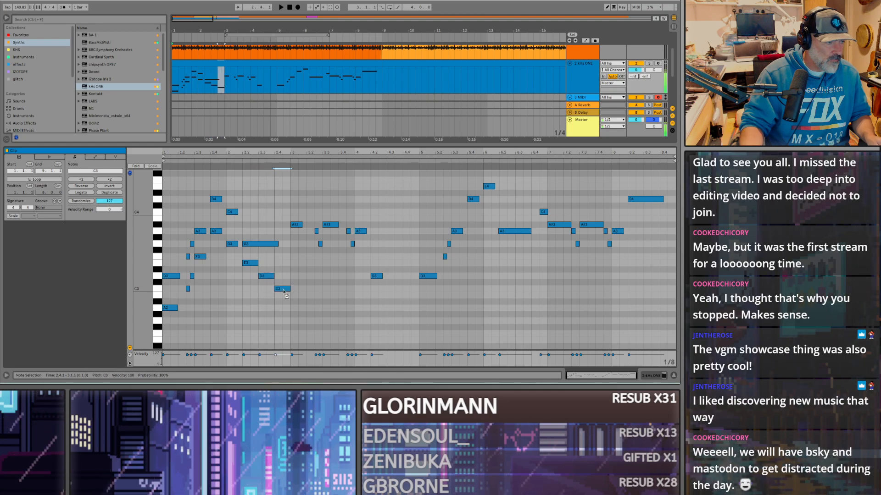
{"action": "left_click_drag", "start_coordinate": [278, 244], "coordinate": [290, 244]}
{"action": "key", "text": "space"}
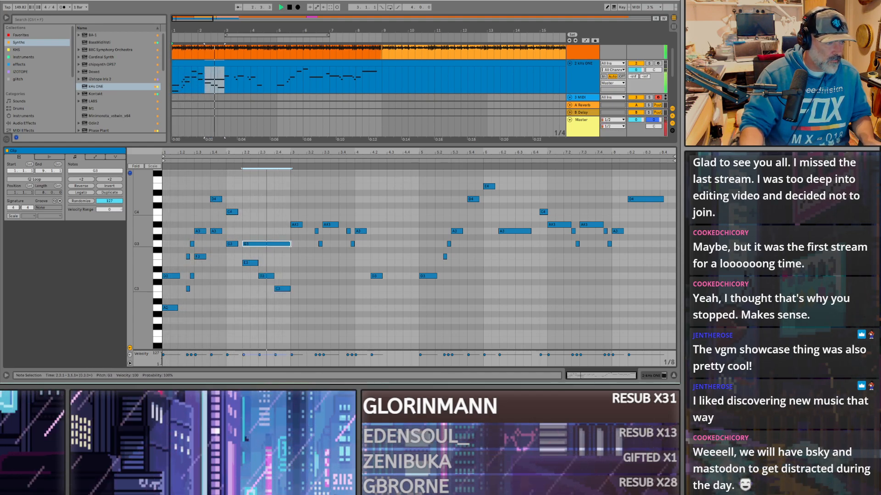
Step: Add bar 3 harmony notes: G3 at the start, sixteenths F#3 and E3 before 3.3, and G3 on 3.3, and listen
{"action": "left_click", "coordinate": [297, 224]}
{"action": "key", "text": "space"}
{"action": "mouse_move", "coordinate": [298, 229]}
{"action": "left_mouse_down"}
{"action": "mouse_move", "coordinate": [299, 268]}
{"action": "mouse_move", "coordinate": [297, 245]}
{"action": "left_mouse_up"}
{"action": "left_click", "coordinate": [295, 225], "text": "shift"}
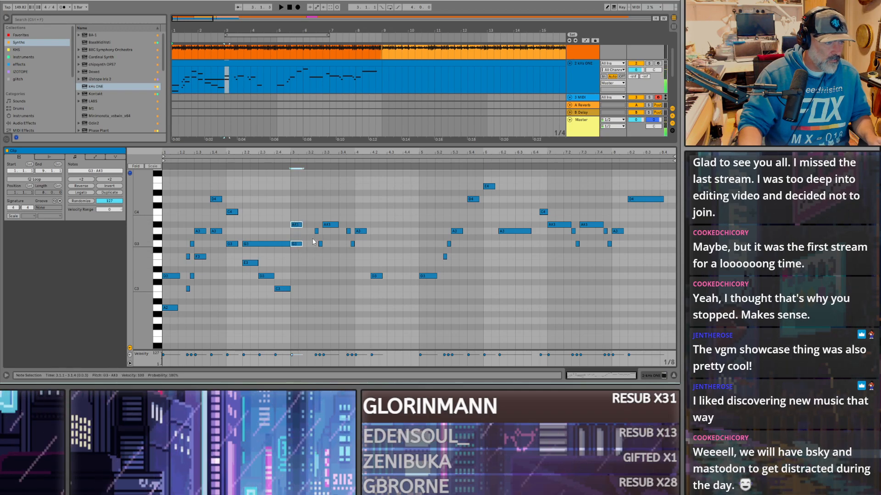
{"action": "left_click", "coordinate": [320, 243]}
{"action": "left_click_drag", "start_coordinate": [316, 247], "coordinate": [320, 264]}
{"action": "left_click_drag", "start_coordinate": [328, 226], "coordinate": [328, 244]}
{"action": "key", "text": "space"}
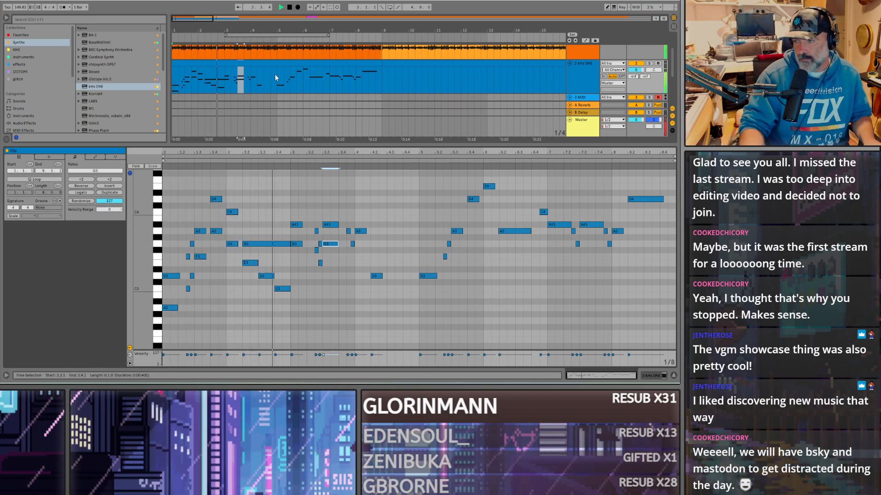
{"action": "key", "text": "space"}
Step: Add harmony sixteenths F#3 and E3 before bar 4, F3 at its start, and A2 on 4.2, and listen with kHs ONE soloed
{"action": "left_click", "coordinate": [351, 245]}
{"action": "left_click_drag", "start_coordinate": [350, 245], "coordinate": [356, 270]}
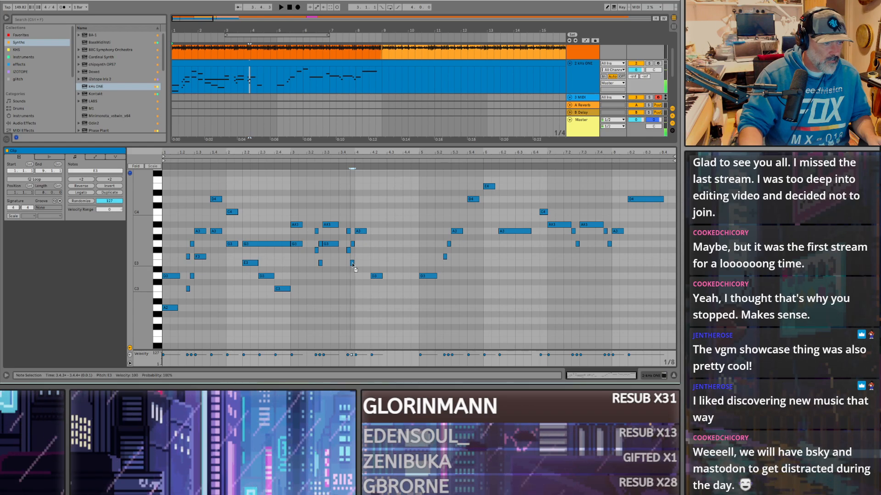
{"action": "left_click_drag", "start_coordinate": [362, 234], "coordinate": [361, 258]}
{"action": "left_click", "coordinate": [374, 277]}
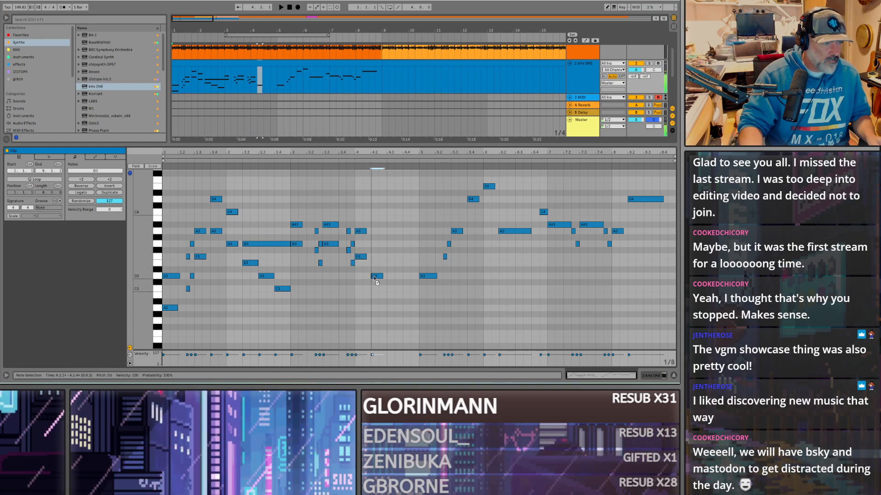
{"action": "left_click_drag", "start_coordinate": [375, 277], "coordinate": [375, 307]}
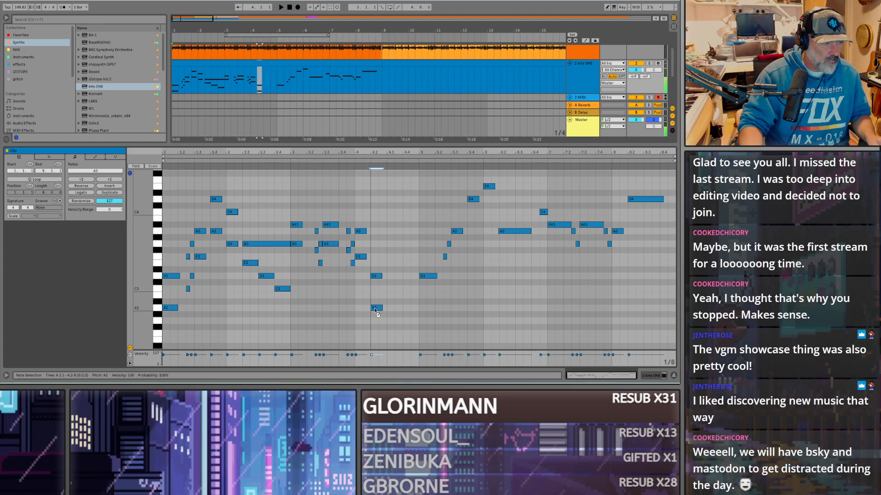
{"action": "key", "text": "space"}
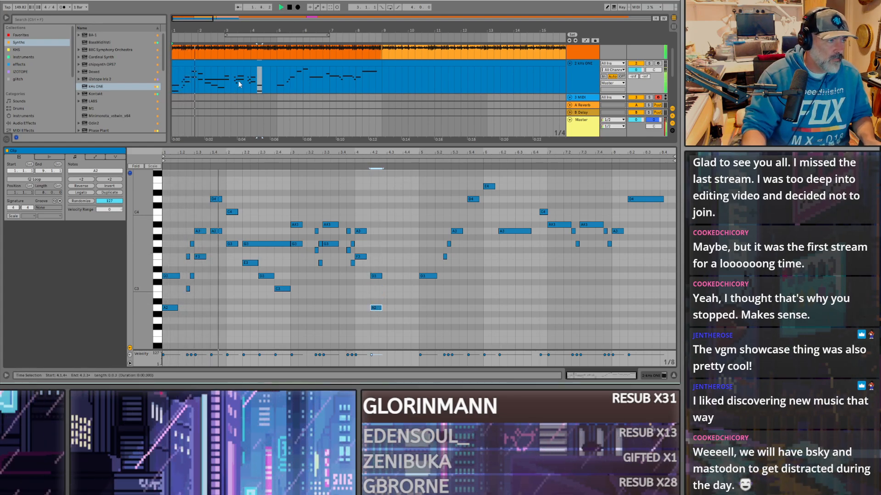
{"action": "left_click", "coordinate": [650, 64]}
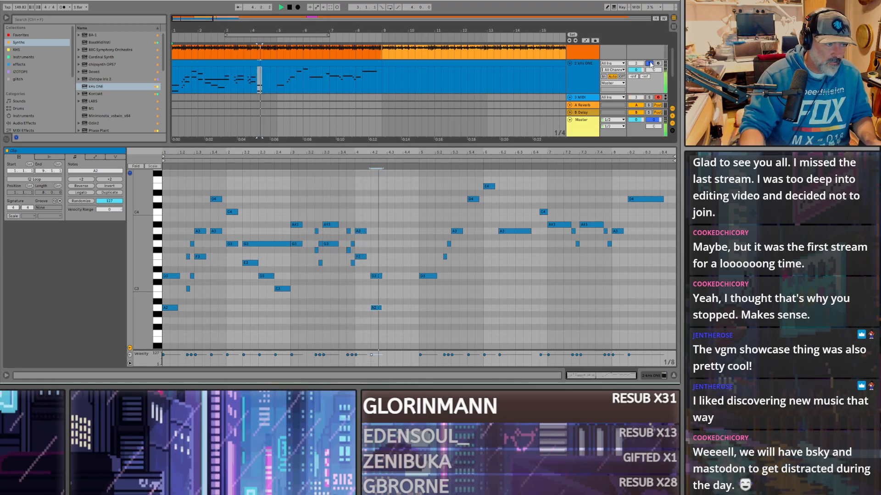
{"action": "key", "text": "space"}
Step: Add bar 5 harmony notes: A2 at the start, sixteenths C3 and D3 before 5.3, and F3 on 5.3
{"action": "double_click", "coordinate": [423, 315]}
{"action": "left_click_drag", "start_coordinate": [423, 315], "coordinate": [423, 308]}
{"action": "left_click", "coordinate": [444, 271]}
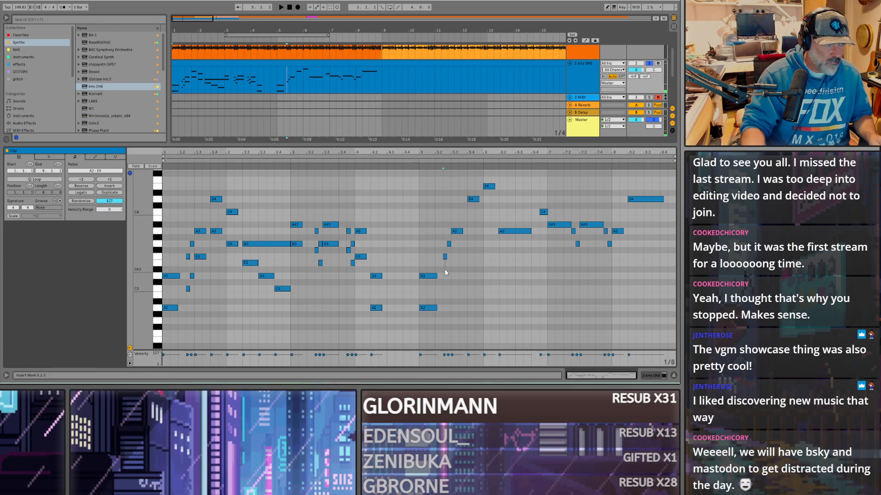
{"action": "double_click", "coordinate": [445, 282]}
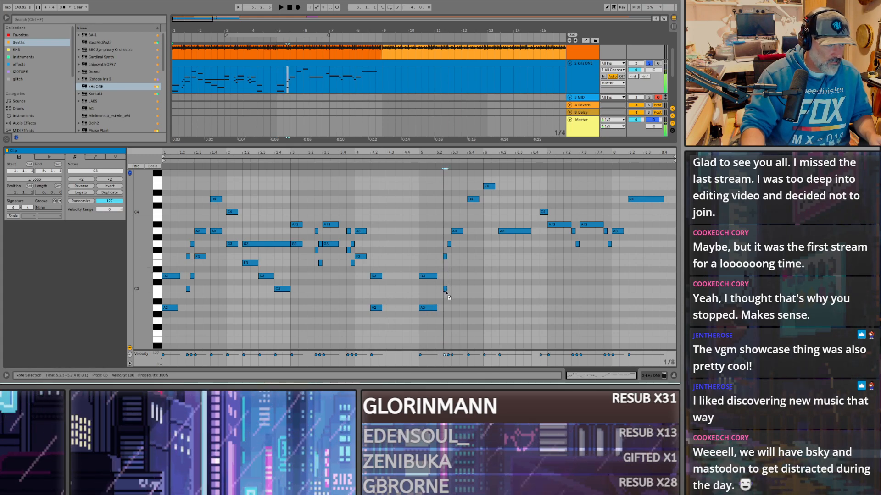
{"action": "double_click", "coordinate": [452, 276]}
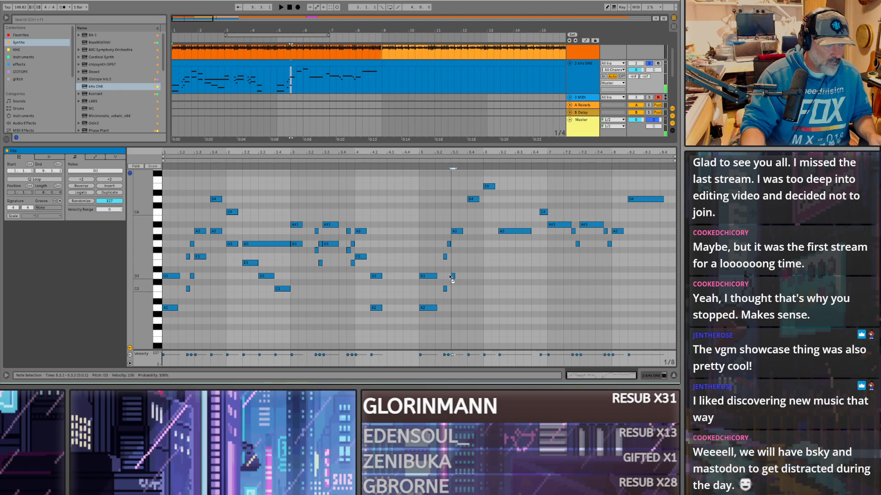
{"action": "left_click_drag", "start_coordinate": [452, 276], "coordinate": [448, 275]}
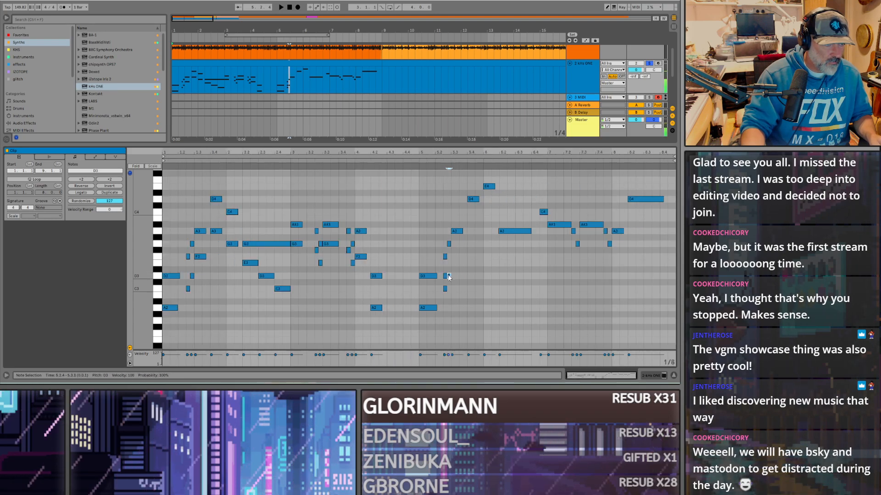
{"action": "double_click", "coordinate": [454, 256]}
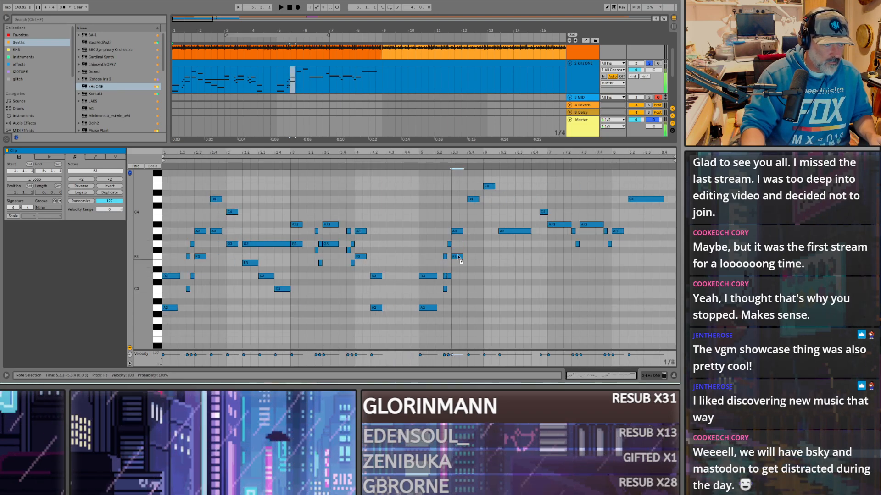
Step: Add harmony notes A3 on 5.4, C4 at the start of bar 6, and F3 on 6.2
{"action": "left_click", "coordinate": [474, 202]}
{"action": "left_click_drag", "start_coordinate": [475, 201], "coordinate": [475, 233]}
{"action": "left_click", "coordinate": [487, 189]}
{"action": "left_click_drag", "start_coordinate": [488, 188], "coordinate": [508, 267]}
{"action": "left_click", "coordinate": [505, 231]}
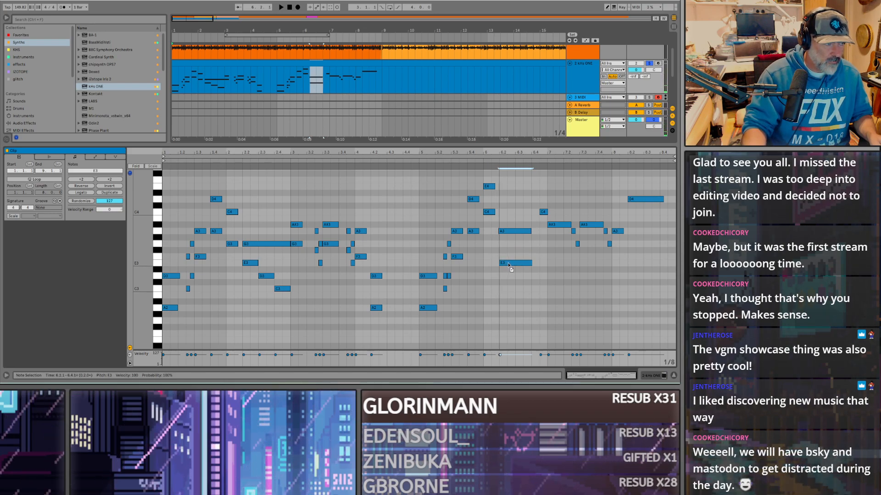
{"action": "left_click_drag", "start_coordinate": [508, 265], "coordinate": [508, 258]}
Step: Add harmony notes G3 just before bar 7 and F#3 at the start of bar 7, and listen
{"action": "left_click_drag", "start_coordinate": [543, 213], "coordinate": [556, 252]}
{"action": "left_click", "coordinate": [556, 226]}
{"action": "key", "text": "space"}
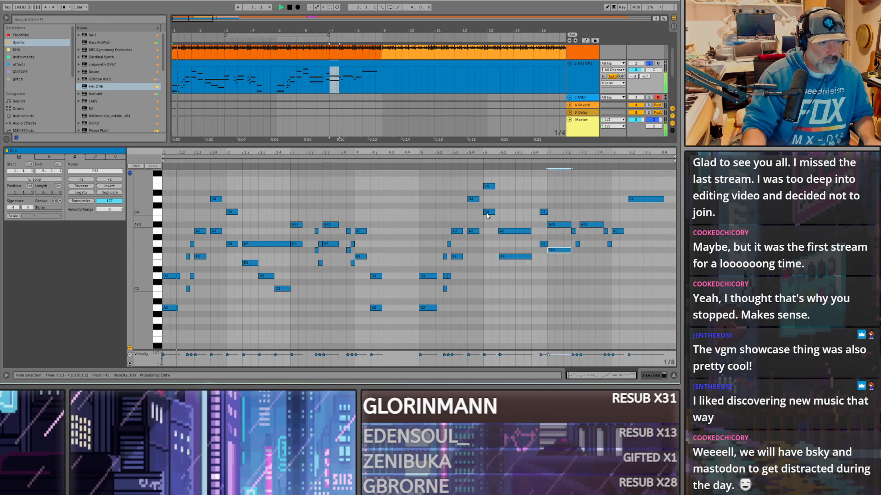
{"action": "left_click", "coordinate": [276, 85]}
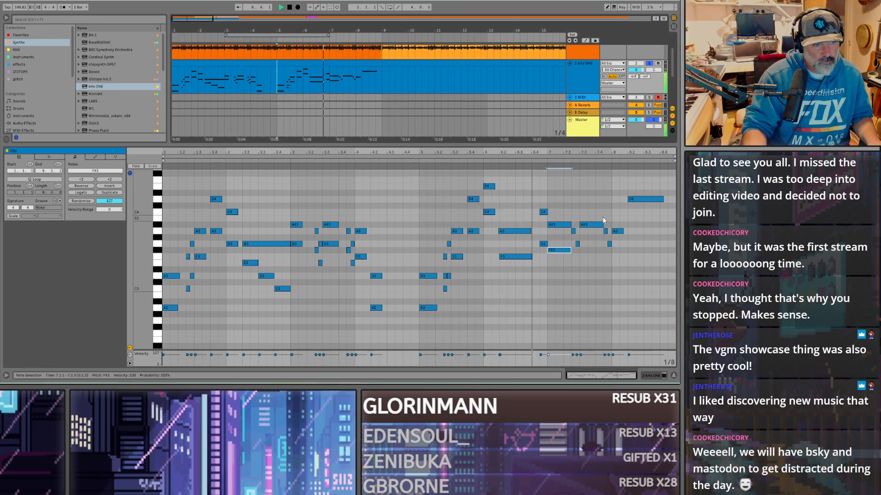
{"action": "key", "text": "space"}
Step: Move the harmony note at the start of bar 7 to F3 after trying G3, and listen
{"action": "left_click_drag", "start_coordinate": [559, 250], "coordinate": [559, 246]}
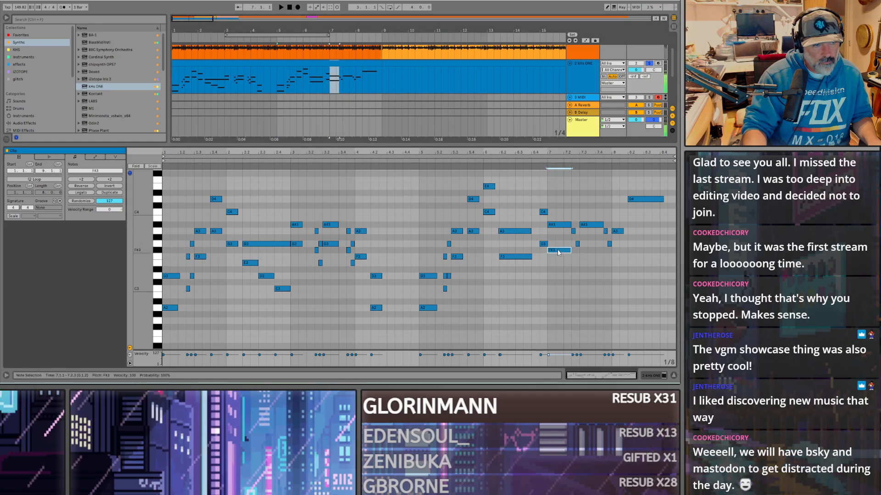
{"action": "key", "text": "space"}
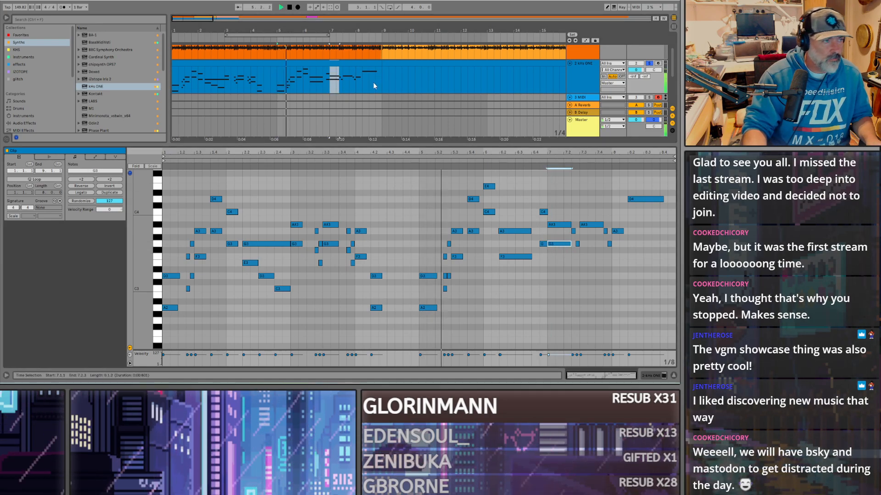
{"action": "key", "text": "space"}
{"action": "left_click_drag", "start_coordinate": [560, 246], "coordinate": [561, 260]}
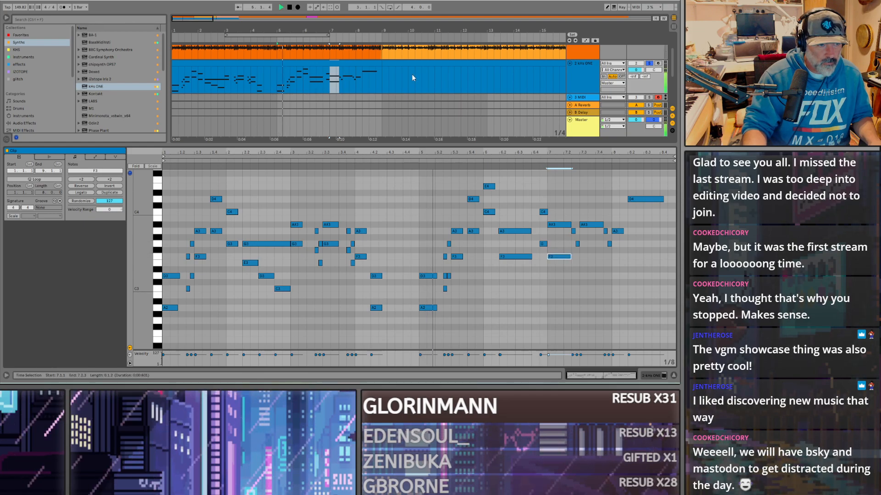
{"action": "left_click", "coordinate": [328, 82]}
{"action": "key", "text": "space"}
{"action": "key", "text": "space"}
Step: Add harmony sixteenths E3 and D3 before 7.3 and before bar 8, F3 on 7.3, and E3 at the start of bar 8
{"action": "left_click", "coordinate": [574, 231]}
{"action": "left_click_drag", "start_coordinate": [574, 233], "coordinate": [579, 277]}
{"action": "left_click_drag", "start_coordinate": [592, 226], "coordinate": [618, 266]}
Step: Add an A3 harmony note beneath the long D4 on 8.2 and listen
{"action": "left_click", "coordinate": [535, 155]}
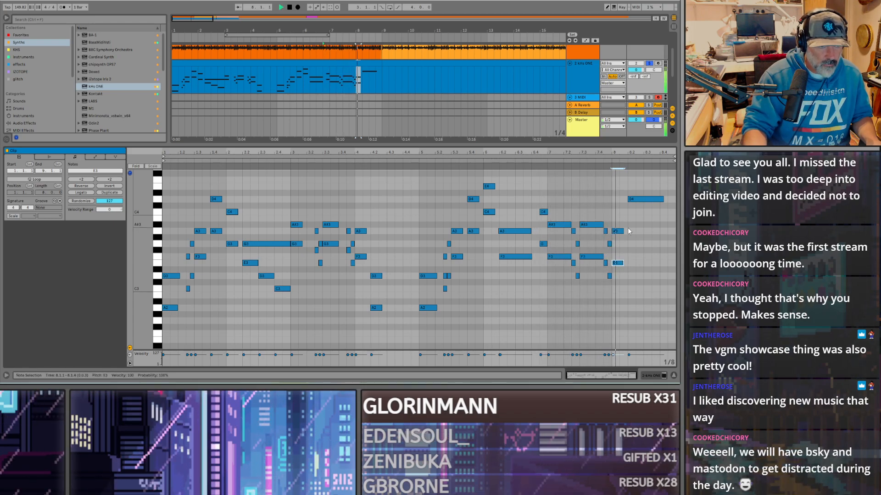
{"action": "key", "text": "space"}
{"action": "left_click_drag", "start_coordinate": [640, 200], "coordinate": [639, 231]}
{"action": "key", "text": "space"}
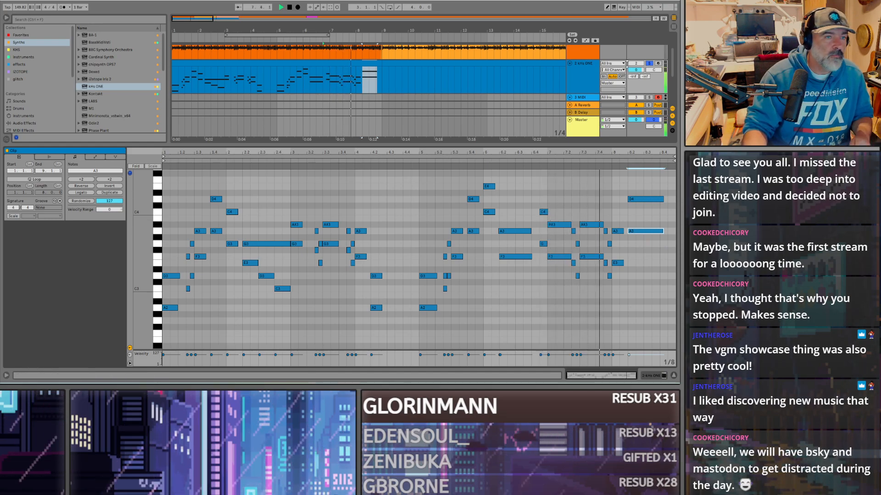
Step: Unsolo the kHs ONE track, listen from bar 1 alongside the original audio, and enlarge the arrangement area
{"action": "left_click", "coordinate": [649, 64]}
{"action": "key", "text": "space"}
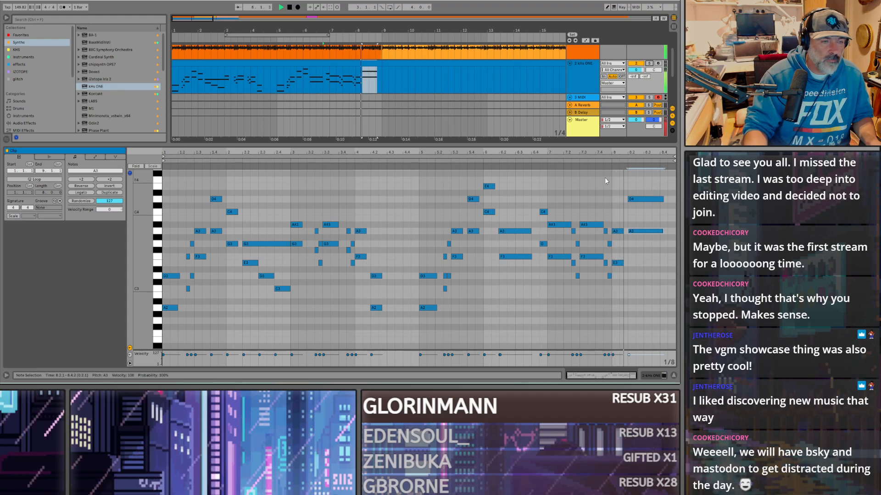
{"action": "left_click", "coordinate": [195, 80]}
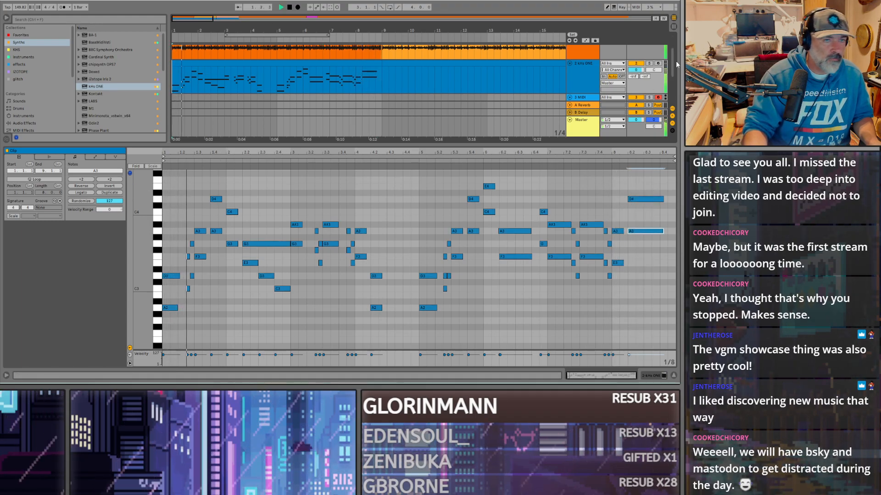
{"action": "scroll", "coordinate": [195, 80], "scroll_direction": "up", "scroll_amount": 2}
{"action": "scroll", "coordinate": [195, 81], "scroll_direction": "down", "scroll_amount": 1}
{"action": "left_click_drag", "start_coordinate": [549, 145], "coordinate": [549, 164]}
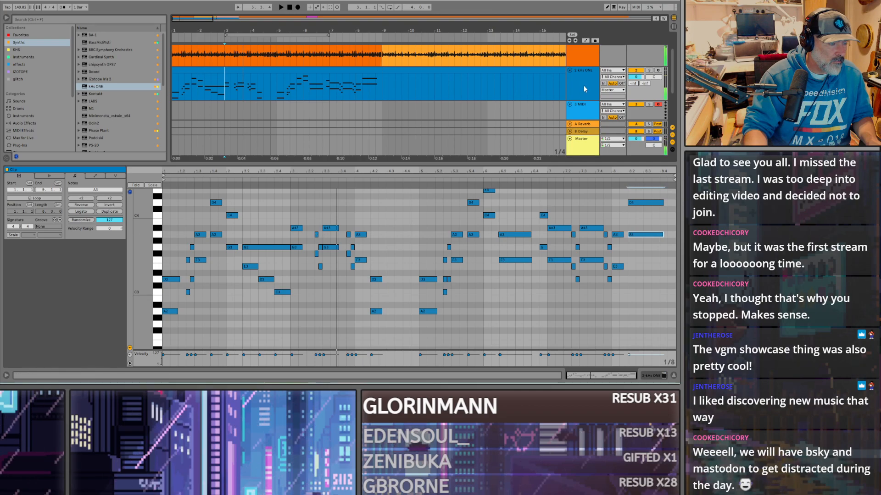
Step: Try F3 for the first harmony sixteenth before 3.3, listen from bar 3, and restore it to F#3
{"action": "left_click", "coordinate": [316, 253]}
{"action": "left_click_drag", "start_coordinate": [316, 255], "coordinate": [317, 261]}
{"action": "left_click", "coordinate": [321, 266]}
{"action": "key", "text": "space"}
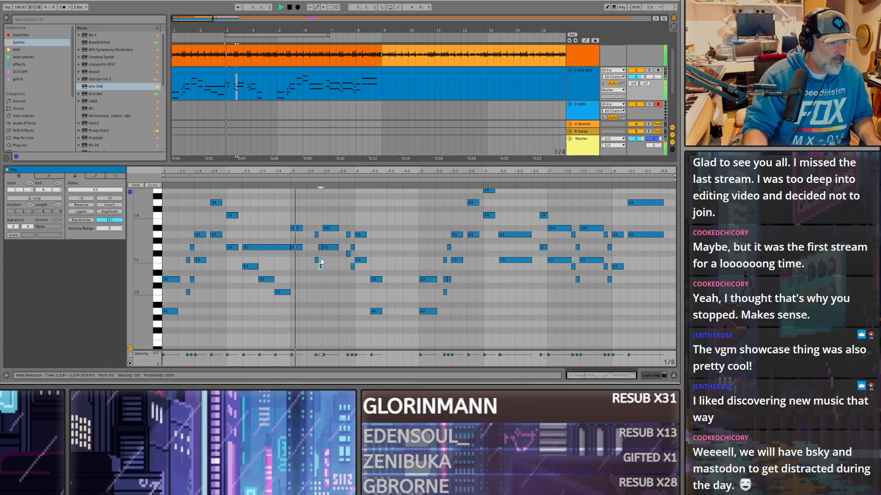
{"action": "key", "text": "space"}
{"action": "left_click", "coordinate": [320, 266]}
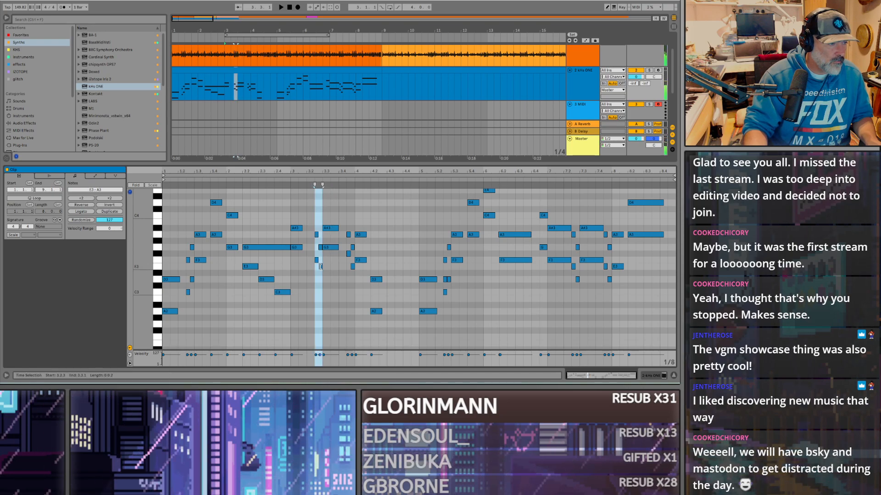
{"action": "mouse_move", "coordinate": [321, 267]}
{"action": "left_mouse_down"}
{"action": "mouse_move", "coordinate": [321, 279]}
{"action": "mouse_move", "coordinate": [321, 267]}
{"action": "left_mouse_up"}
{"action": "key", "text": "space"}
{"action": "key", "text": "space"}
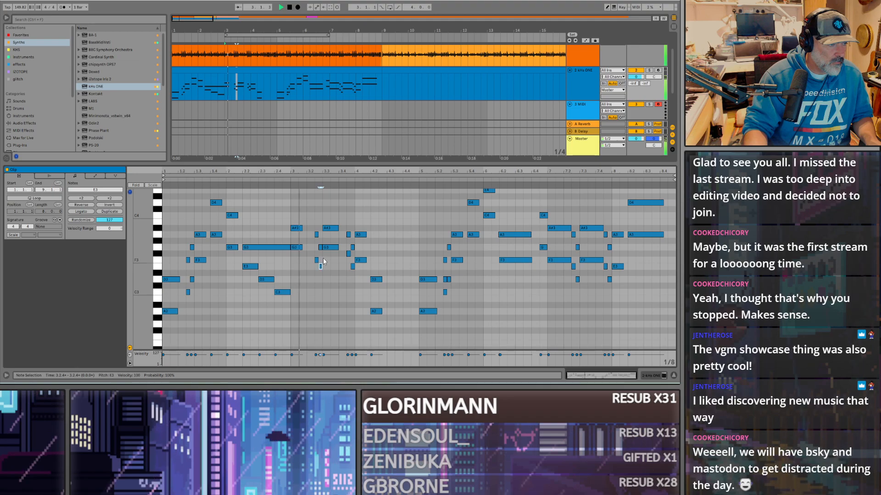
{"action": "key", "text": "space"}
{"action": "key", "text": "Down"}
{"action": "key", "text": "Down"}
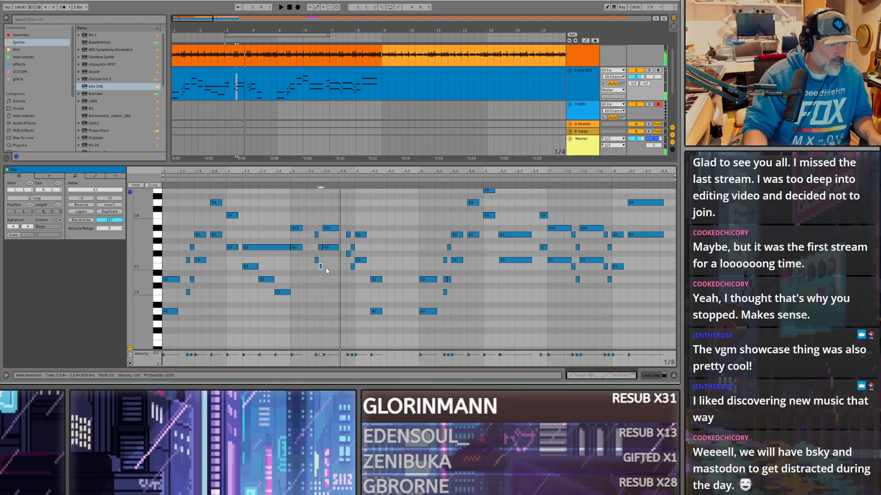
{"action": "left_click", "coordinate": [316, 260]}
{"action": "key", "text": "Up"}
Step: Listen from bar 3 against the original audio, and lower the two harmony sixteenths before 3.3 to F3 and D3
{"action": "key", "text": "space"}
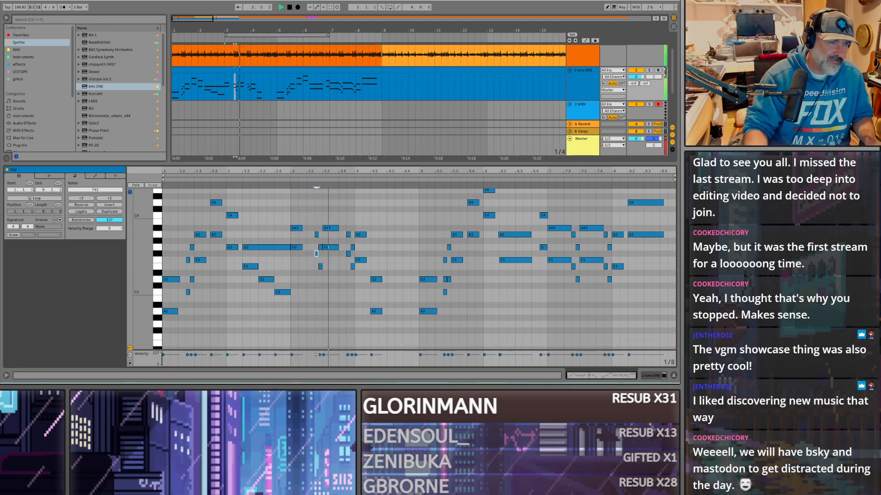
{"action": "left_click", "coordinate": [636, 71]}
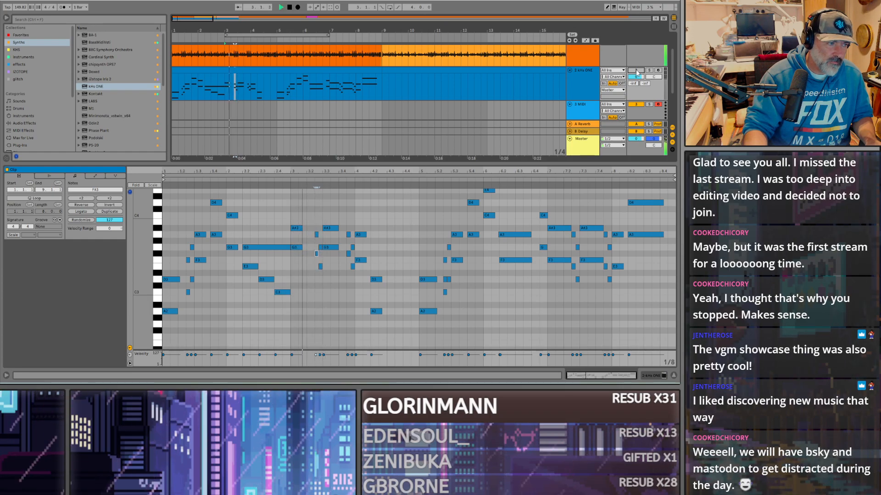
{"action": "left_click", "coordinate": [636, 70]}
{"action": "left_click", "coordinate": [316, 254]}
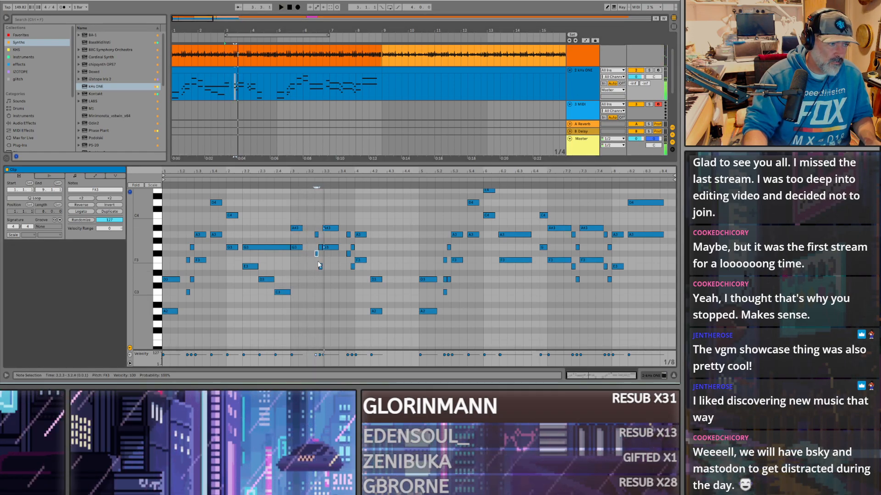
{"action": "left_click_drag", "start_coordinate": [317, 254], "coordinate": [320, 281]}
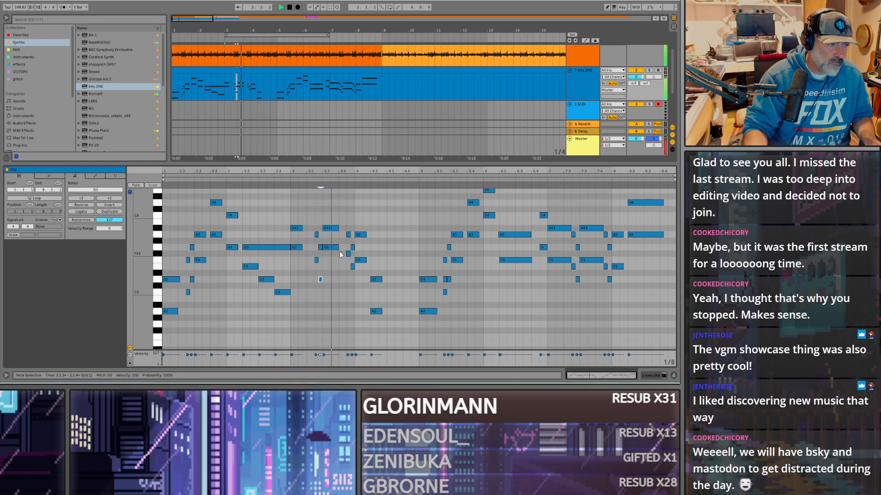
Step: Lower the two harmony sixteenths before bar 4 to F3 and D3 and listen from bar 3
{"action": "left_click", "coordinate": [348, 254]}
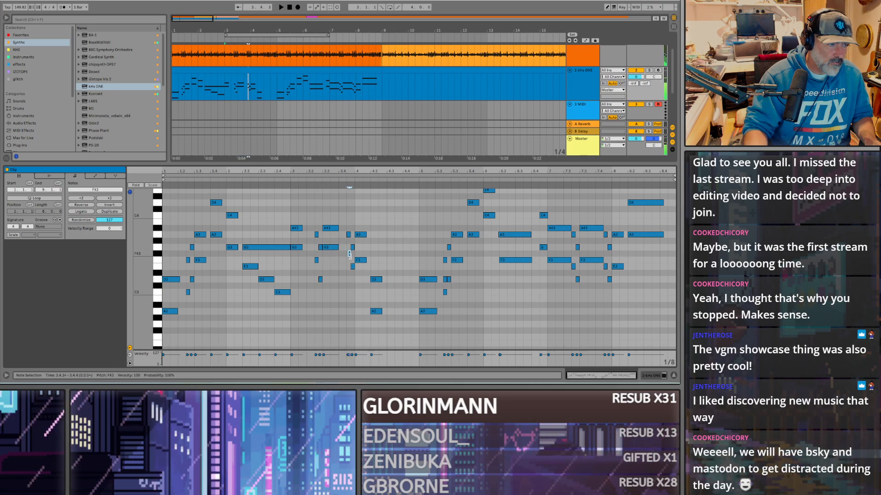
{"action": "left_click_drag", "start_coordinate": [349, 255], "coordinate": [352, 280]}
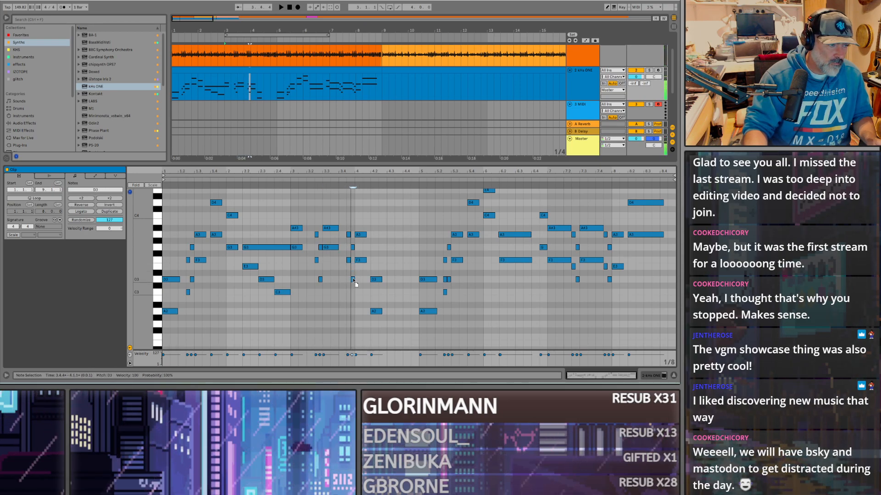
{"action": "left_click", "coordinate": [360, 260]}
{"action": "key", "text": "space"}
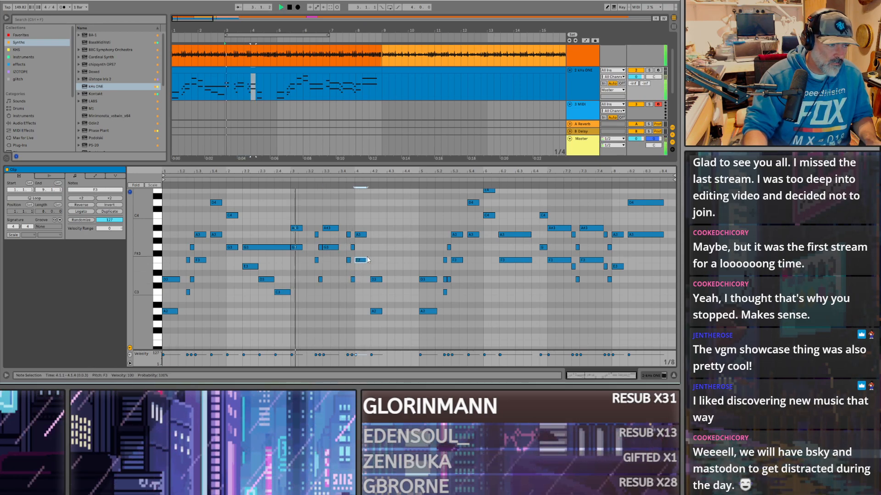
Step: Mute the kHs ONE track and listen to the original audio alone from bar 3
{"action": "key", "text": "space"}
{"action": "left_click", "coordinate": [638, 70]}
{"action": "key", "text": "space"}
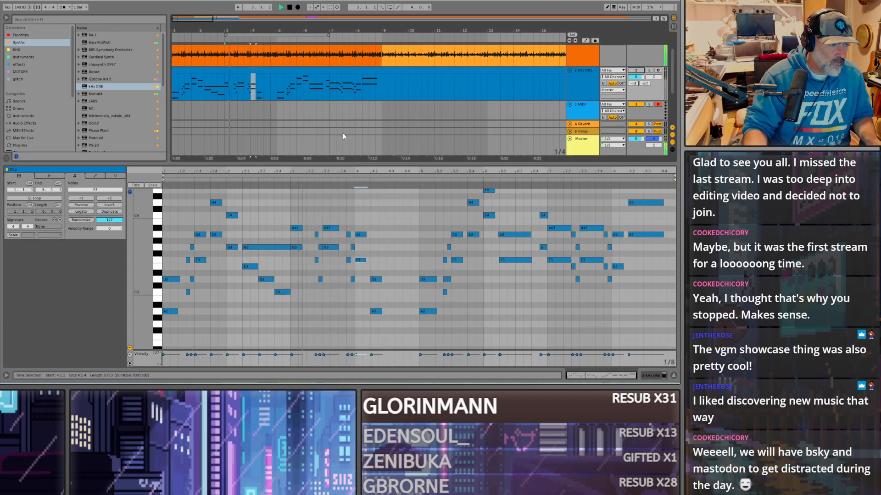
{"action": "key", "text": "space"}
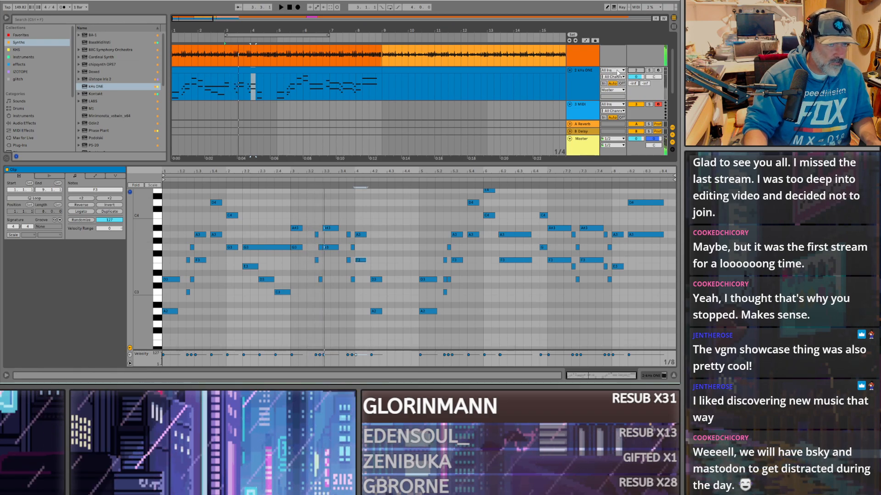
Step: Raise the second harmony sixteenth before 3.3 and the one before bar 4 to D#3
{"action": "left_click", "coordinate": [316, 260]}
{"action": "left_click", "coordinate": [320, 279]}
{"action": "key", "text": "space"}
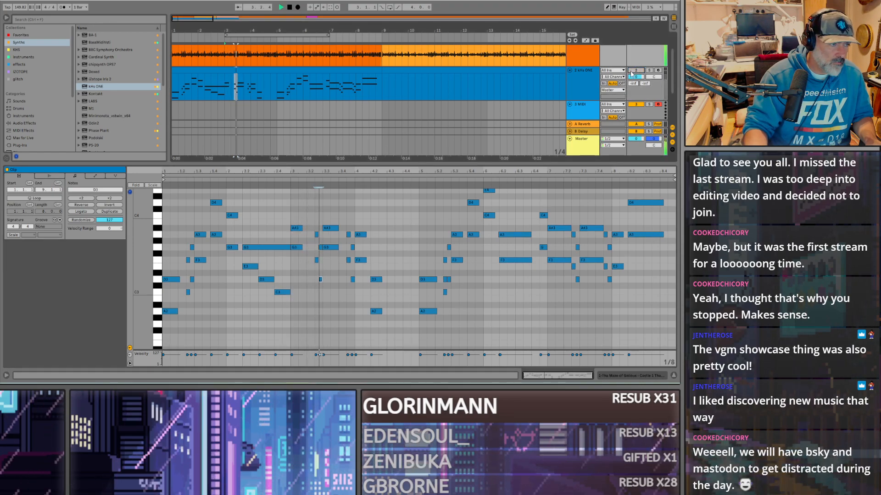
{"action": "key", "text": "space"}
{"action": "key", "text": "Up"}
{"action": "key", "text": "space"}
{"action": "left_click_drag", "start_coordinate": [352, 279], "coordinate": [353, 273]}
Step: Compare bars 3 to 6 with the original audio while kHs ONE is muted, and place the playback start early in bar 5
{"action": "key", "text": "space"}
{"action": "key", "text": "space"}
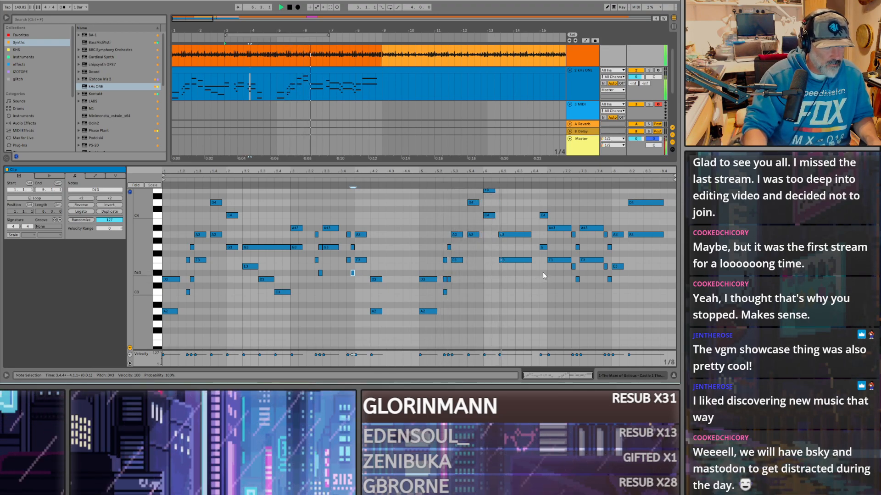
{"action": "key", "text": "space"}
{"action": "key", "text": "space"}
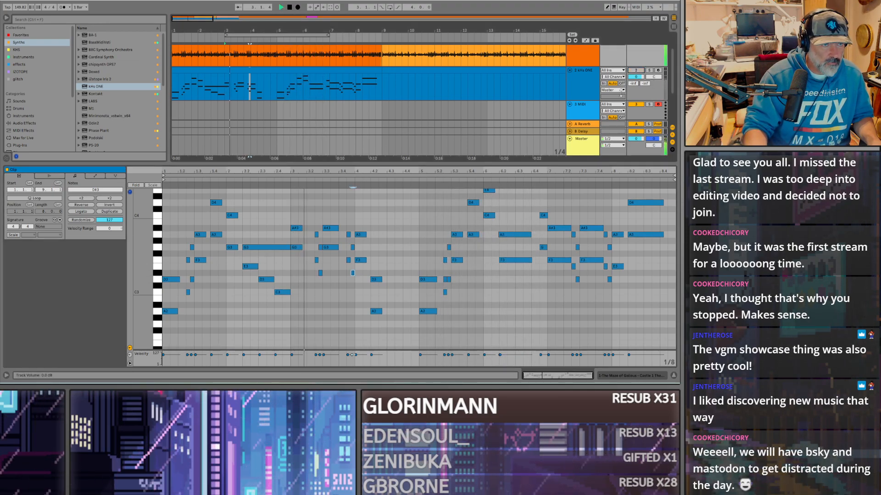
{"action": "left_click", "coordinate": [283, 93]}
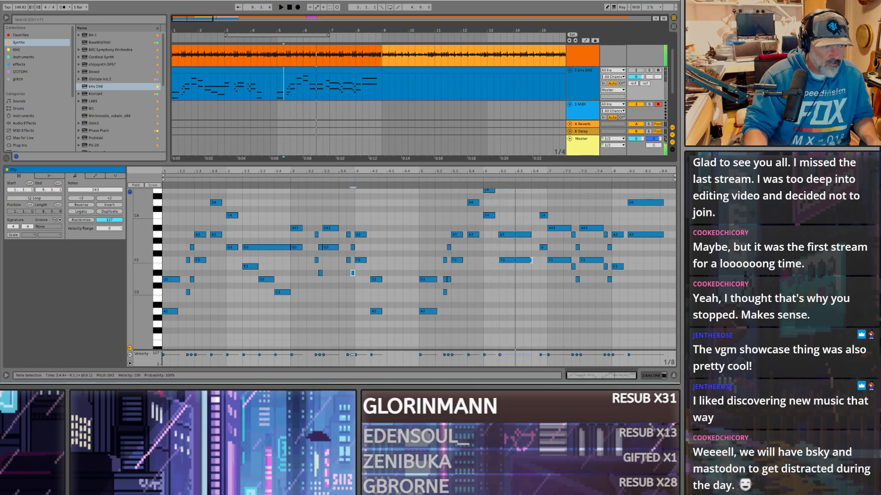
Step: Shorten the long F3 harmony note on 6.2 to an eighth note, checking it soloed and against the original audio
{"action": "left_click", "coordinate": [515, 262]}
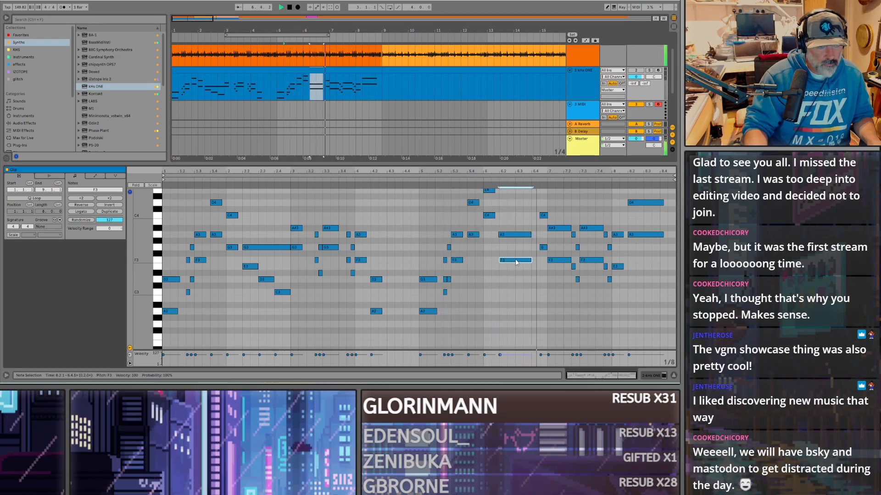
{"action": "left_click", "coordinate": [649, 71]}
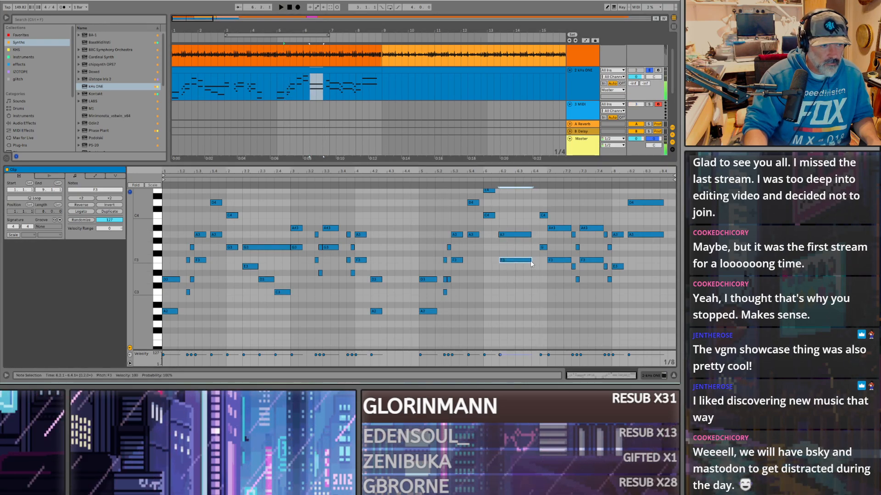
{"action": "left_click_drag", "start_coordinate": [531, 261], "coordinate": [515, 261]}
{"action": "key", "text": "space"}
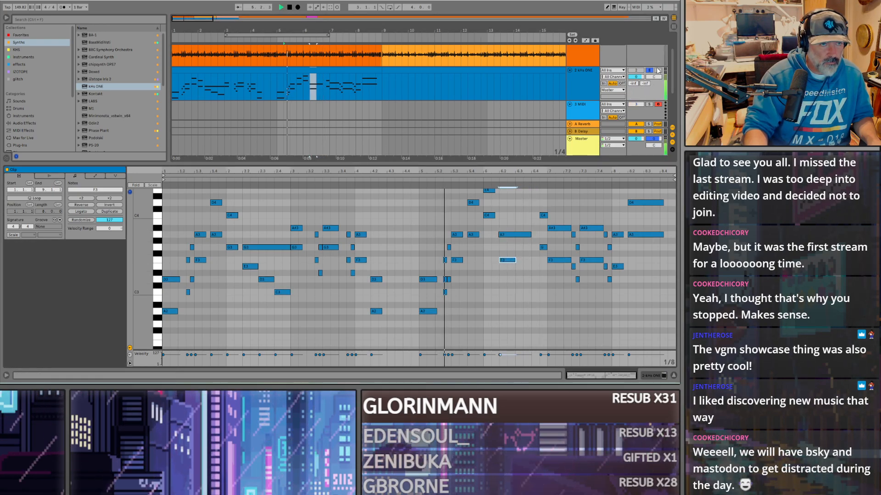
{"action": "left_click", "coordinate": [650, 71]}
{"action": "left_click", "coordinate": [649, 71]}
{"action": "key", "text": "space"}
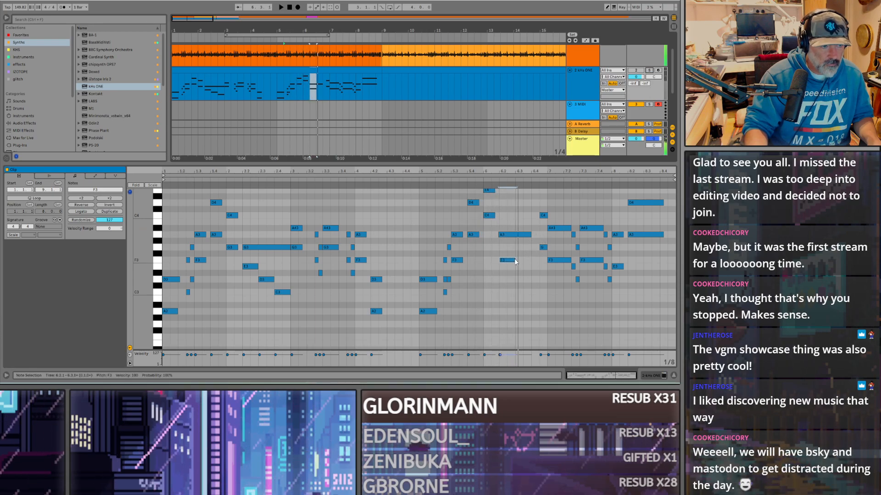
{"action": "left_click_drag", "start_coordinate": [514, 260], "coordinate": [507, 261]}
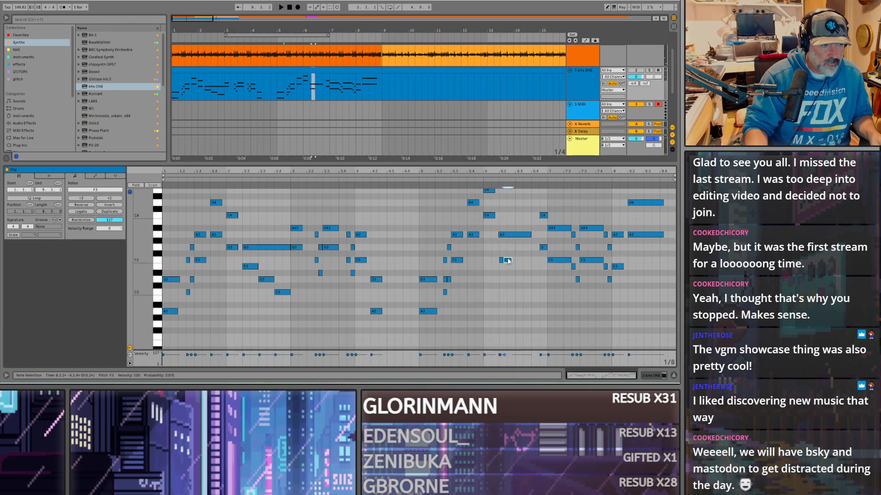
{"action": "left_click", "coordinate": [636, 71]}
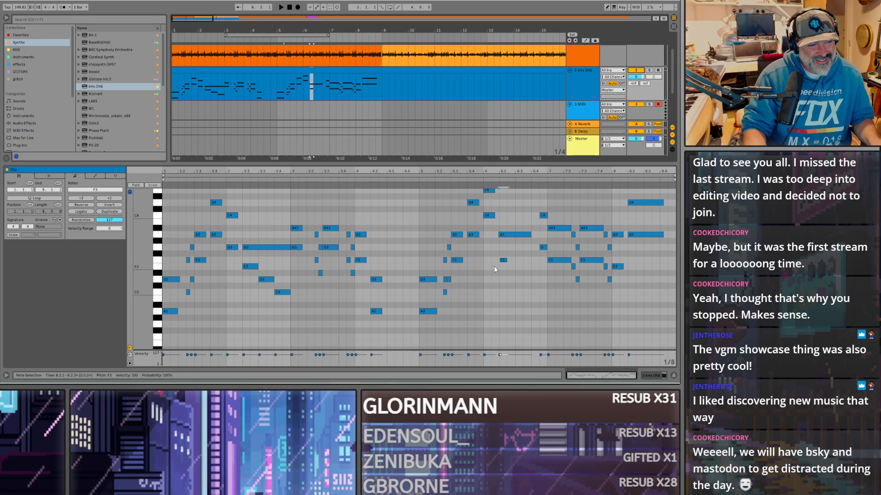
Step: Place the playback start late in bar 5 and listen to the passage around 6.2
{"action": "scroll", "coordinate": [493, 266], "scroll_direction": "up", "scroll_amount": 3}
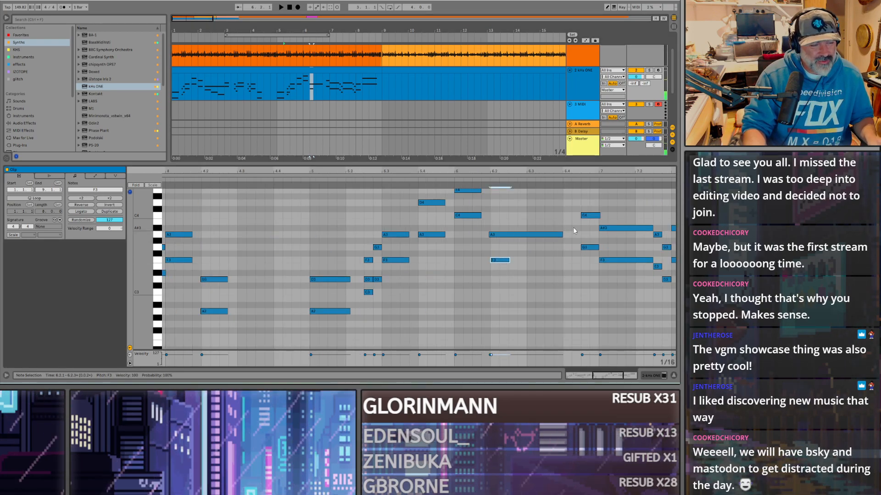
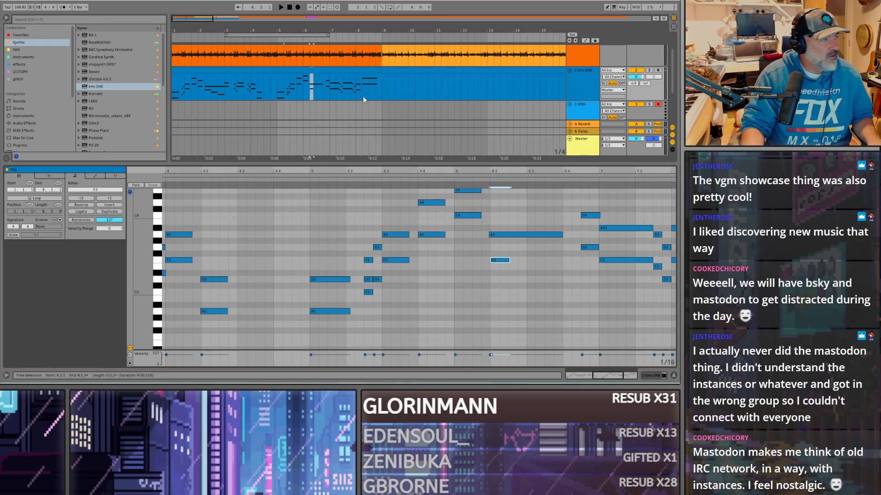
{"action": "scroll", "coordinate": [307, 91], "scroll_direction": "down", "scroll_amount": 3}
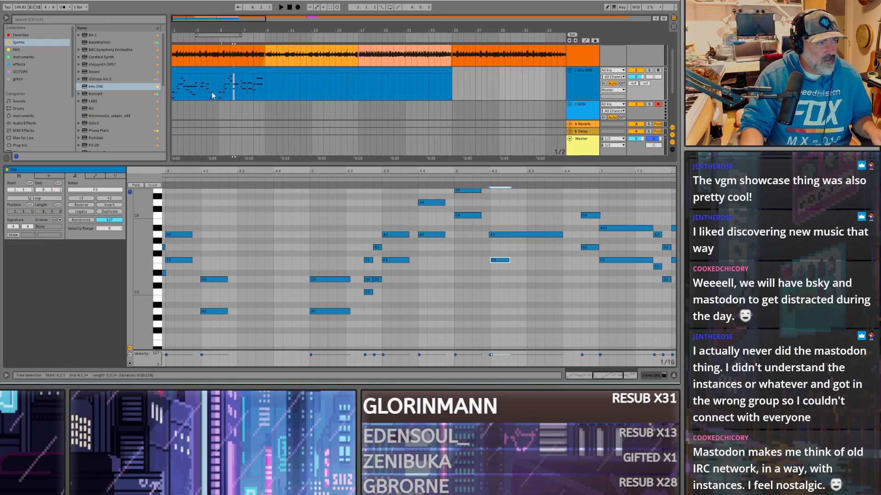
{"action": "left_click", "coordinate": [229, 90]}
{"action": "key", "text": "space"}
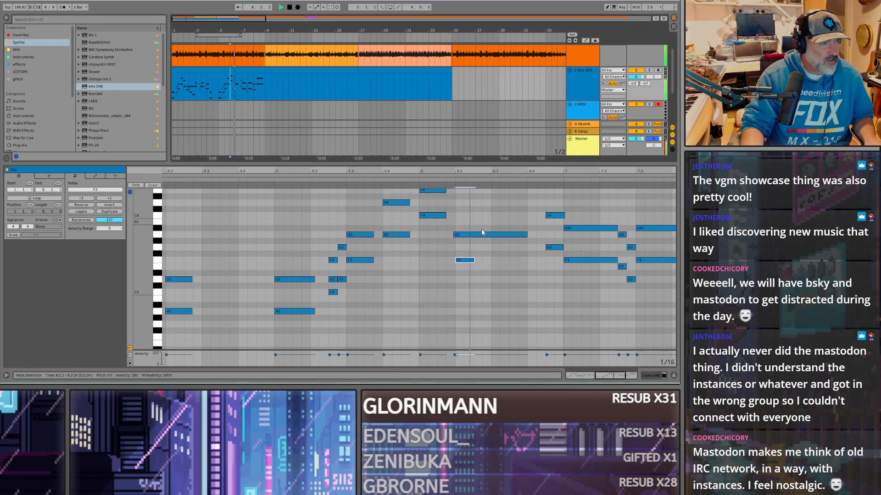
{"action": "key", "text": "space"}
Step: Add harmony sixteenths E3, D3, C#3, D3, E3 and G3 after the F3 on 6.2 and listen repeatedly
{"action": "left_click_drag", "start_coordinate": [464, 262], "coordinate": [526, 249]}
{"action": "key", "text": "space"}
{"action": "key", "text": "space"}
{"action": "key", "text": "space"}
{"action": "key", "text": "space"}
{"action": "key", "text": "space"}
{"action": "key", "text": "space"}
{"action": "key", "text": "space"}
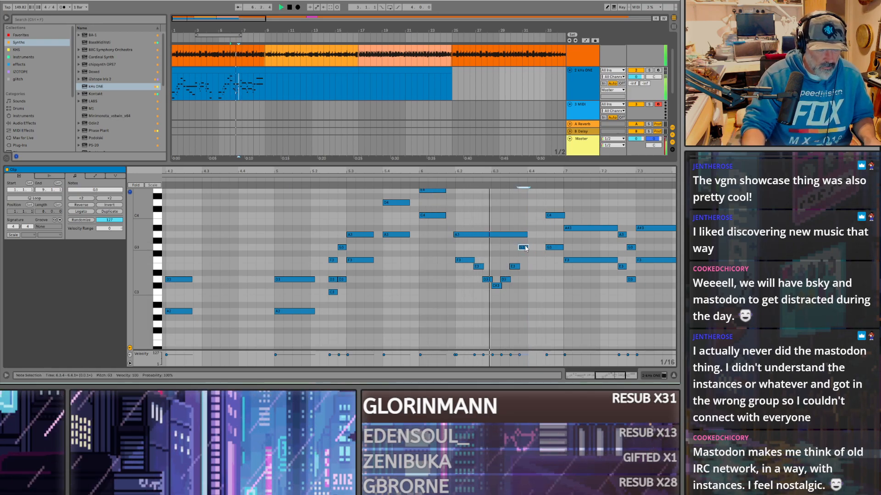
Step: Delete the G3 sixteenth at the end of the bar 6 run and listen to the original with kHs ONE muted
{"action": "key", "text": "space"}
{"action": "key", "text": "space"}
{"action": "key", "text": "Delete"}
{"action": "key", "text": "space"}
{"action": "left_click", "coordinate": [635, 71]}
{"action": "key", "text": "space"}
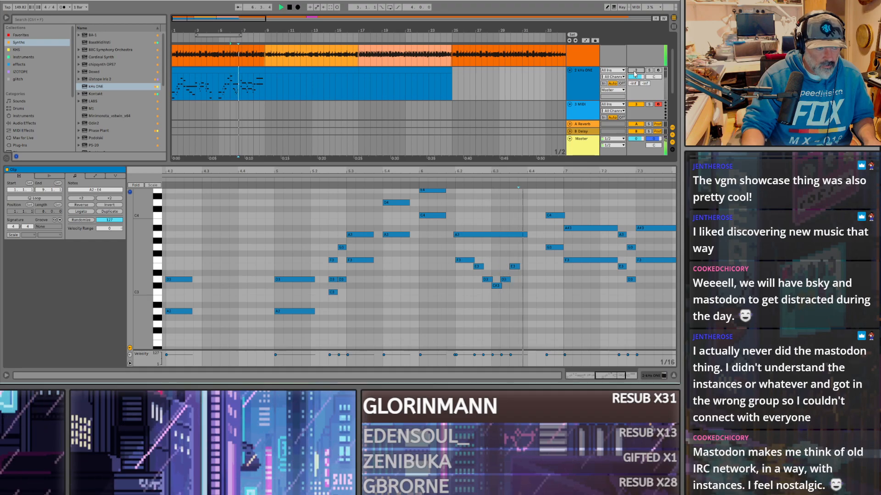
{"action": "left_click", "coordinate": [635, 71]}
Step: Add an F3 harmony sixteenth on 6.3.4 and listen
{"action": "double_click", "coordinate": [522, 253]}
{"action": "left_click_drag", "start_coordinate": [522, 257], "coordinate": [522, 262]}
{"action": "key", "text": "space"}
{"action": "key", "text": "space"}
Step: Add a G3 harmony sixteenth on 6.4.1, extend the long A3 melody note to 6.4.2, and listen
{"action": "double_click", "coordinate": [532, 247]}
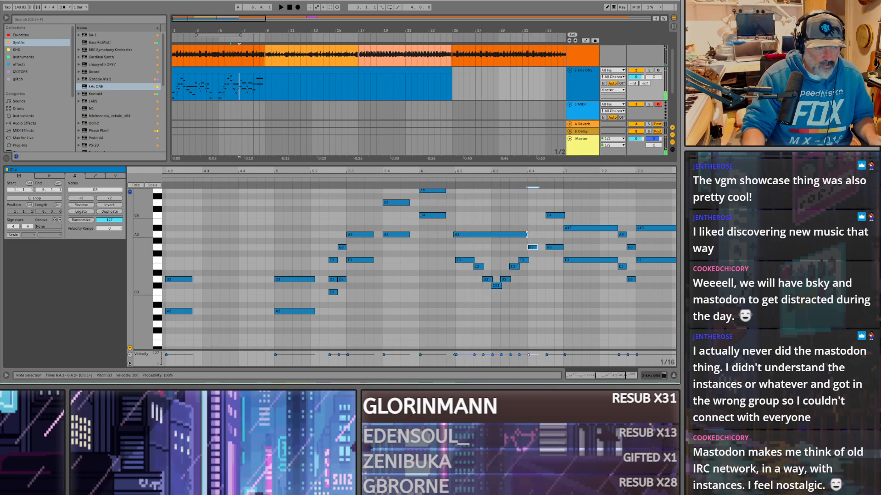
{"action": "left_click_drag", "start_coordinate": [526, 234], "coordinate": [535, 234]}
{"action": "key", "text": "space"}
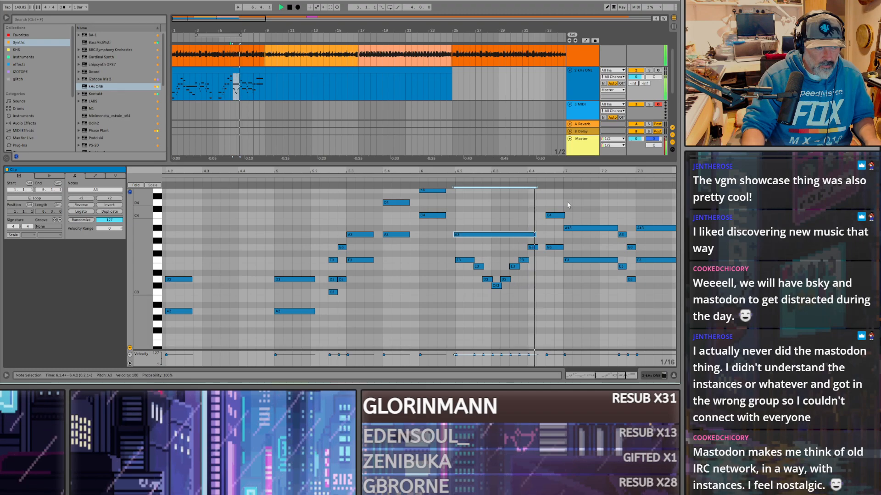
{"action": "key", "text": "space"}
{"action": "key", "text": "space"}
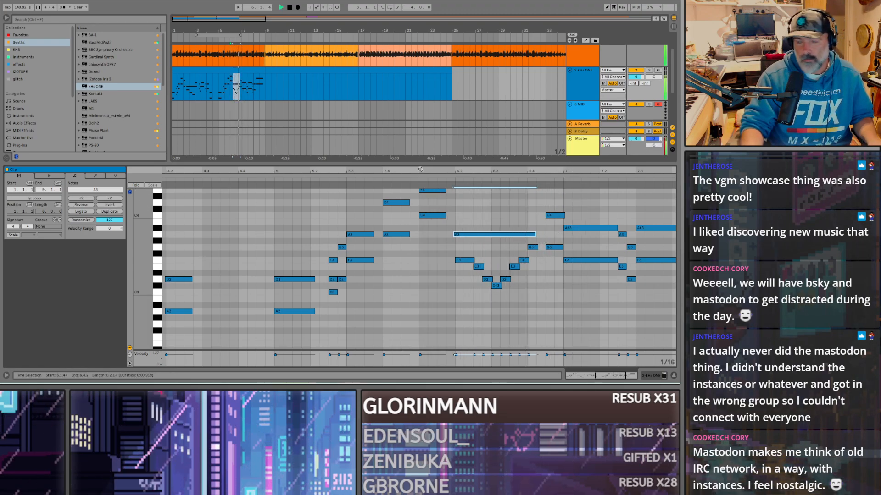
Step: Mute the kHs ONE track and listen to the original audio through the end of bar 8
{"action": "scroll", "coordinate": [580, 272], "scroll_direction": "down", "scroll_amount": 5}
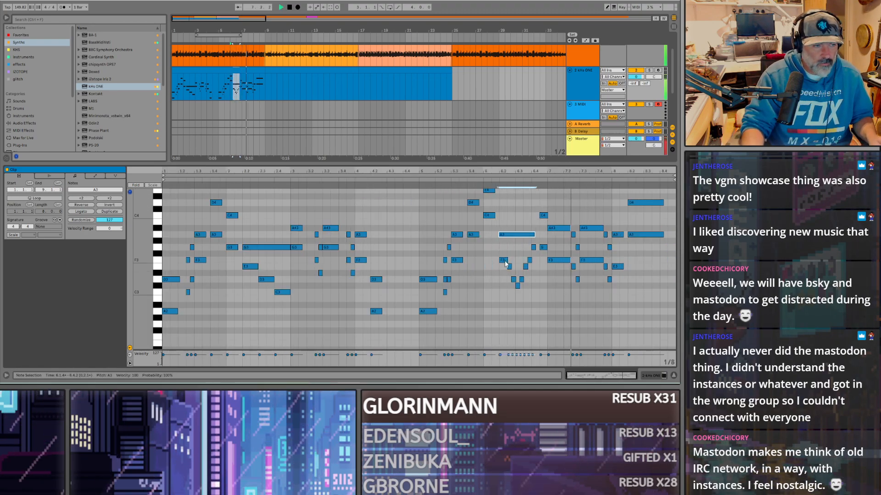
{"action": "left_click", "coordinate": [639, 71]}
{"action": "key", "text": "space"}
{"action": "key", "text": "space"}
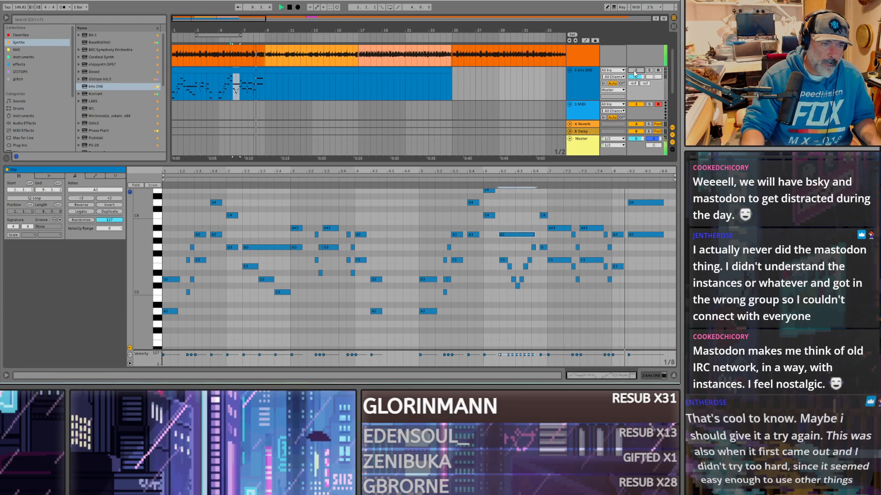
{"action": "key", "text": "space"}
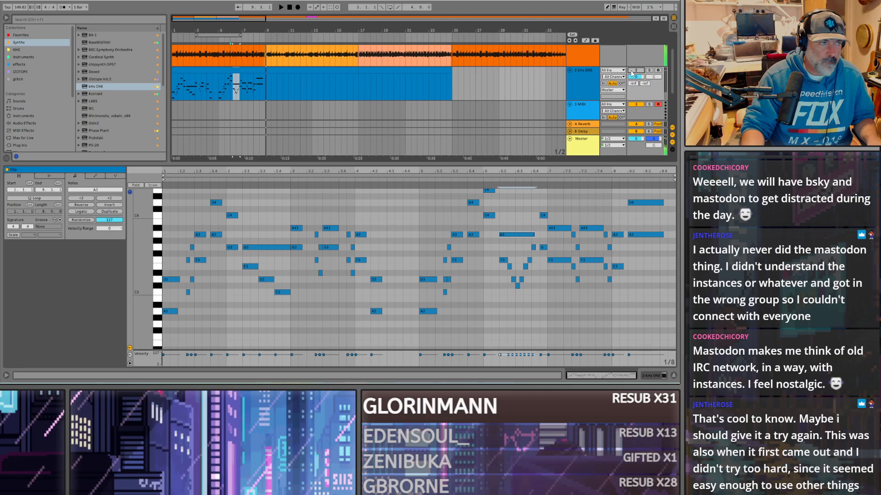
Step: Open the empty second kHs ONE clip in the note editor and set the playback start at bar 9
{"action": "left_click", "coordinate": [269, 91]}
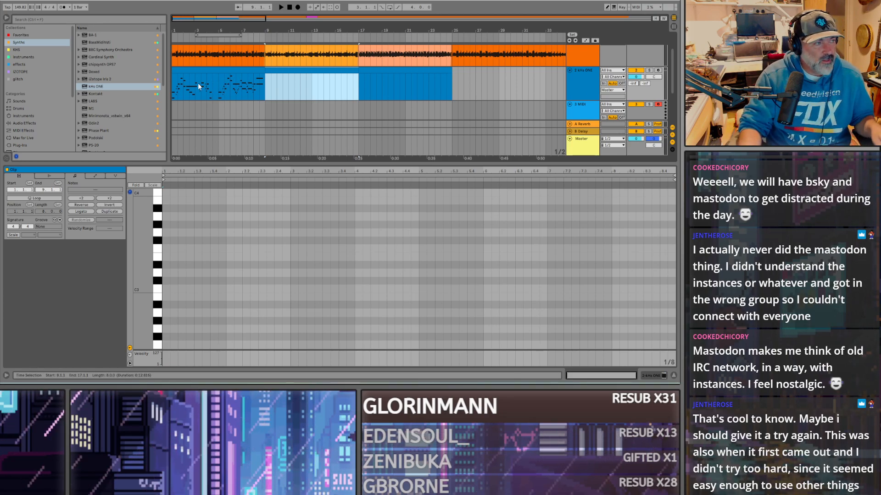
{"action": "left_click", "coordinate": [176, 87]}
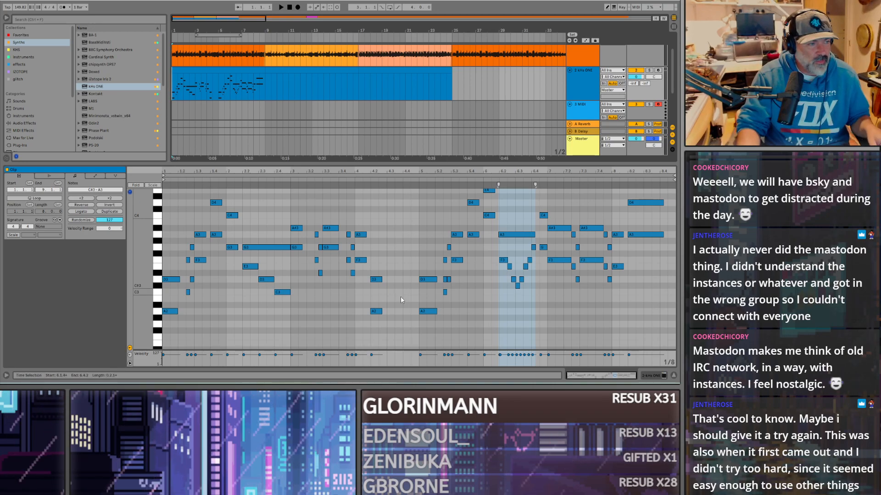
{"action": "left_click", "coordinate": [242, 69]}
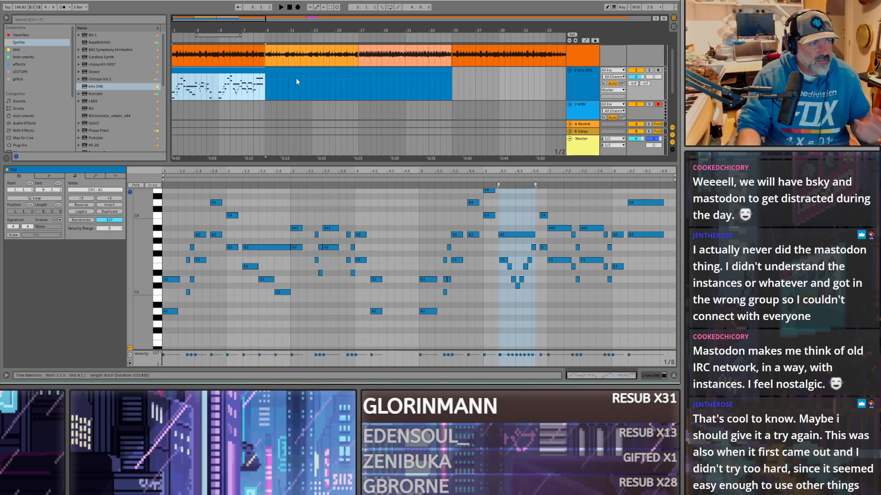
{"action": "left_click", "coordinate": [265, 86]}
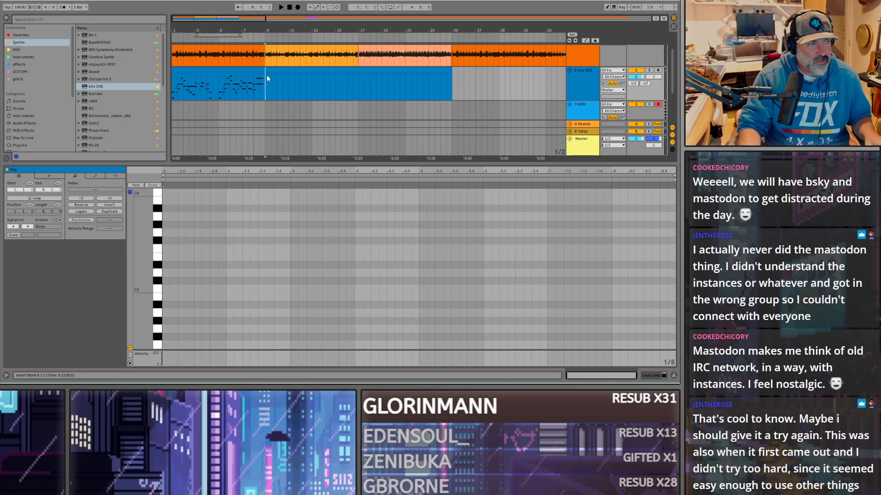
Step: Listen to the original audio from bar 9 and enlarge the note editor
{"action": "key", "text": "space"}
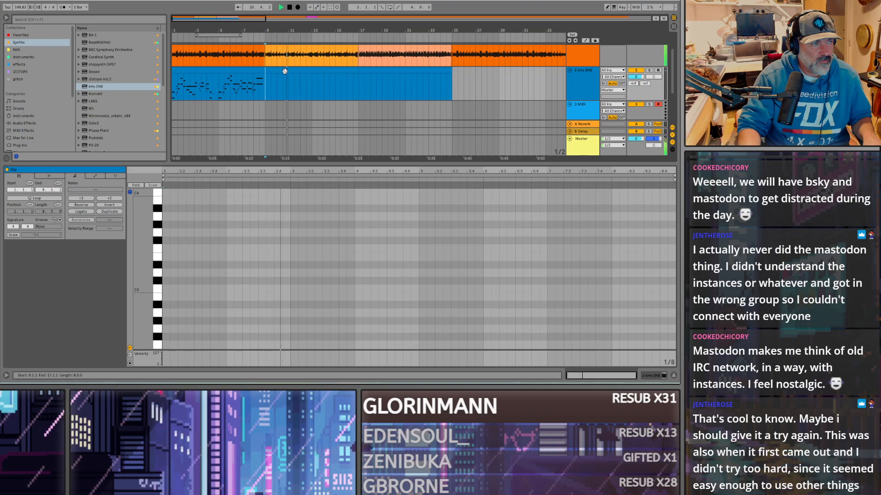
{"action": "left_click", "coordinate": [321, 70]}
{"action": "key", "text": "space"}
{"action": "key", "text": "space"}
{"action": "left_click_drag", "start_coordinate": [287, 164], "coordinate": [287, 119]}
{"action": "key", "text": "space"}
{"action": "key", "text": "space"}
{"action": "key", "text": "space"}
Step: Add an A#3 quarter note from 1.1.1 to 1.2.1 and compare it with the audio
{"action": "double_click", "coordinate": [166, 220]}
{"action": "left_click_drag", "start_coordinate": [166, 220], "coordinate": [177, 162]}
{"action": "key", "text": "space"}
{"action": "key", "text": "space"}
{"action": "key", "text": "space"}
{"action": "key", "text": "space"}
Step: Add sixteenth notes A#3 on 1.2.1 and A3 on 1.2.2, checking them against the audio
{"action": "double_click", "coordinate": [181, 163]}
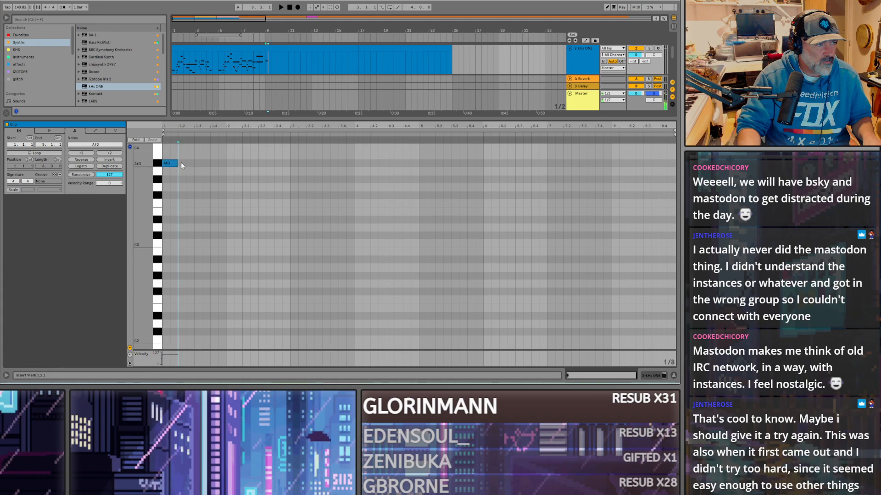
{"action": "double_click", "coordinate": [189, 172]}
{"action": "key", "text": "space"}
{"action": "key", "text": "space"}
{"action": "scroll", "coordinate": [179, 176], "scroll_direction": "up", "scroll_amount": 2}
{"action": "mouse_move", "coordinate": [195, 163]}
{"action": "left_mouse_down"}
{"action": "mouse_move", "coordinate": [187, 164]}
{"action": "mouse_move", "coordinate": [196, 171]}
{"action": "left_mouse_up"}
Step: Continue the melody with sixteenths G3 on 1.2.3, F3 on 1.2.4 and G3 on 1.3.1, and listen
{"action": "double_click", "coordinate": [200, 187]}
{"action": "double_click", "coordinate": [209, 204]}
{"action": "key", "text": "space"}
{"action": "key", "text": "space"}
{"action": "double_click", "coordinate": [219, 187]}
{"action": "key", "text": "space"}
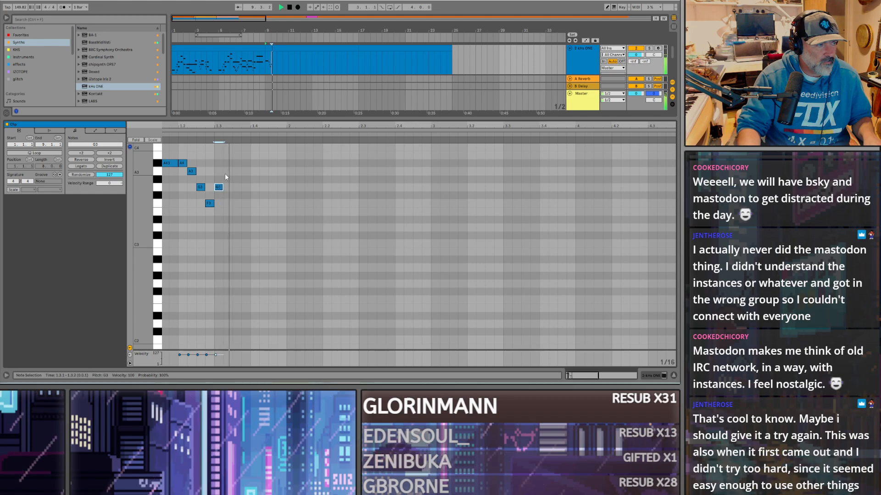
{"action": "scroll", "coordinate": [166, 165], "scroll_direction": "left", "scroll_amount": 2}
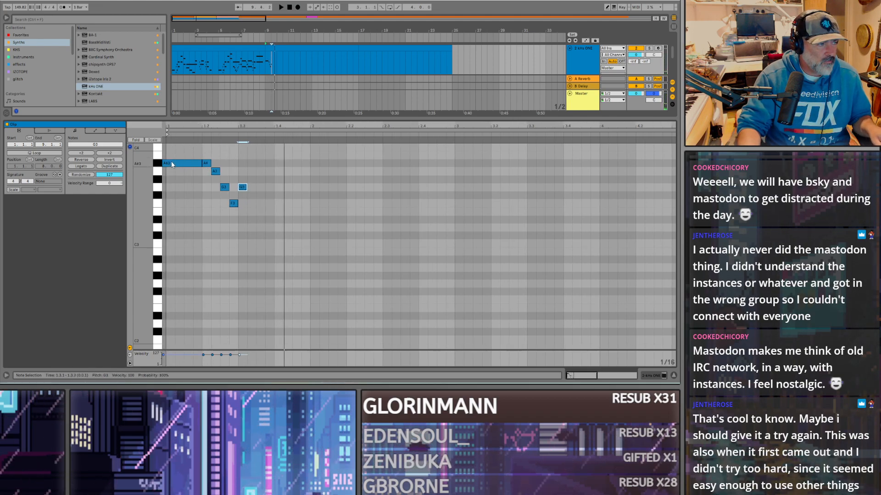
Step: Shorten the opening A#3 note to end just before 1.2.1 and play the phrase back
{"action": "mouse_move", "coordinate": [200, 164]}
{"action": "left_mouse_down"}
{"action": "mouse_move", "coordinate": [176, 165]}
{"action": "mouse_move", "coordinate": [196, 164]}
{"action": "left_mouse_up"}
{"action": "key", "text": "space"}
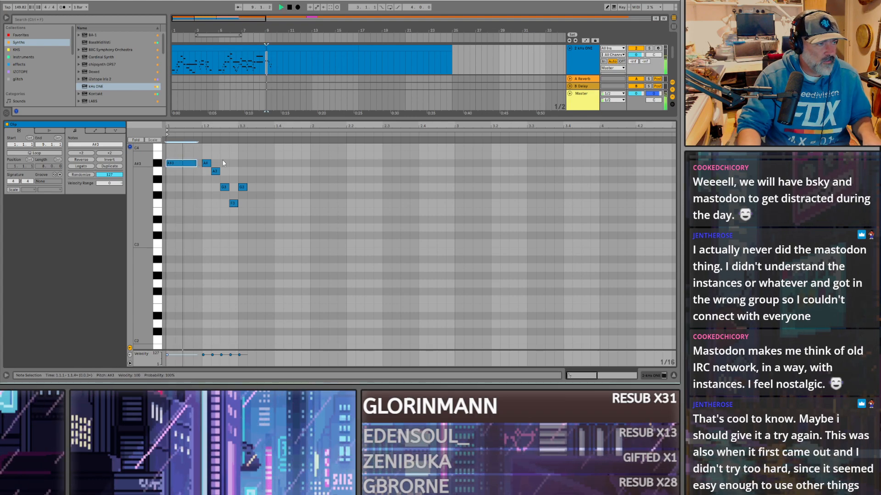
{"action": "scroll", "coordinate": [263, 186], "scroll_direction": "up", "scroll_amount": 4}
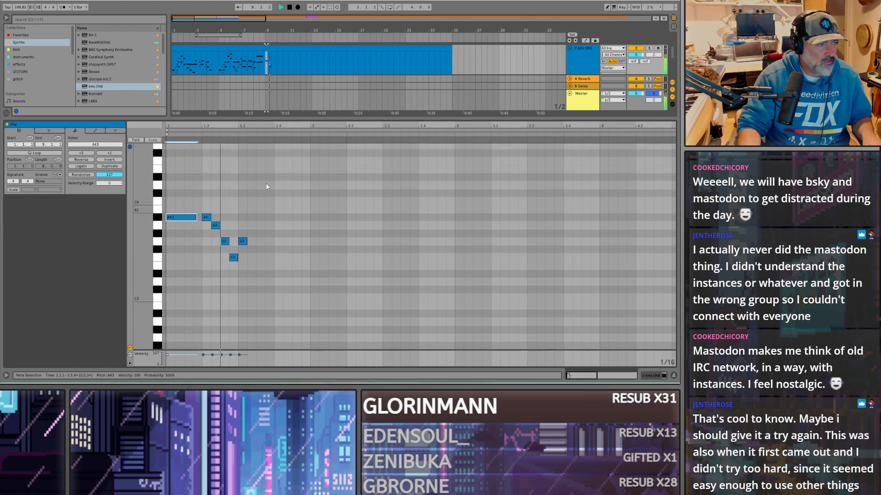
{"action": "key", "text": "space"}
Step: Extend G3 to 1.3.4, add dotted eighths A#3 on 1.4.1 and A3 on 2.1.1, and draw D3 from 2.2.1 to 2.4.1
{"action": "left_click_drag", "start_coordinate": [246, 241], "coordinate": [324, 229]}
{"action": "key", "text": "space"}
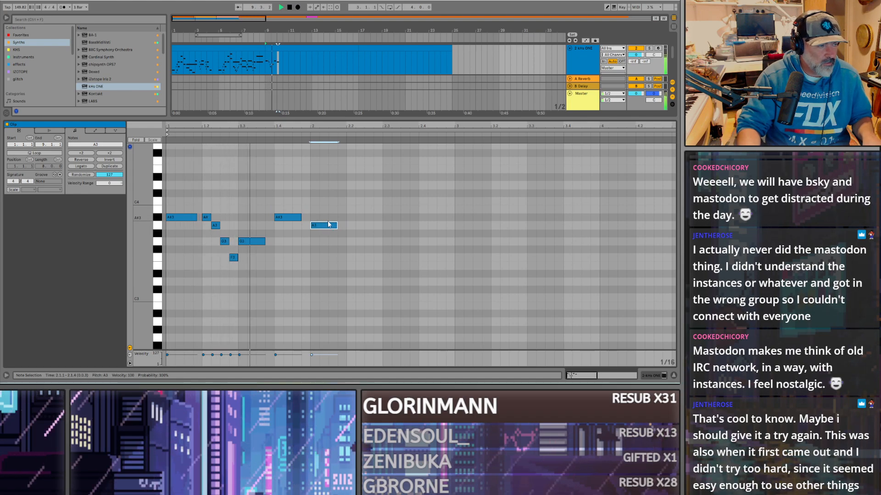
{"action": "left_click_drag", "start_coordinate": [327, 227], "coordinate": [418, 283]}
{"action": "key", "text": "space"}
{"action": "key", "text": "space"}
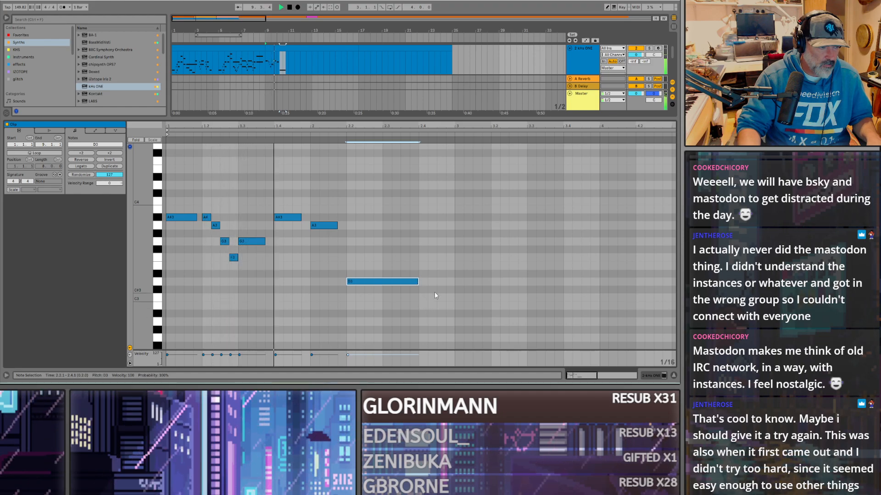
{"action": "key", "text": "space"}
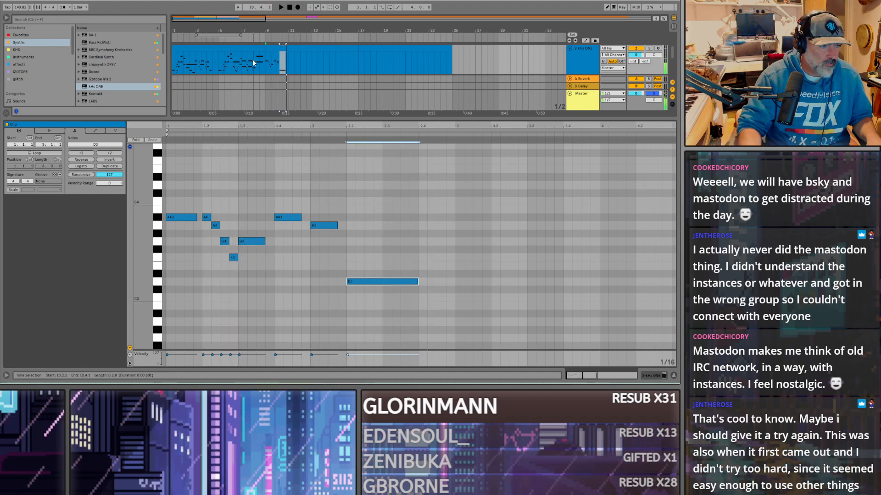
Step: Listen around bar 10, shorten the long D3 note to end at 2.3.4, and add a separate D3 sixteenth after it
{"action": "key", "text": "space"}
{"action": "key", "text": "z"}
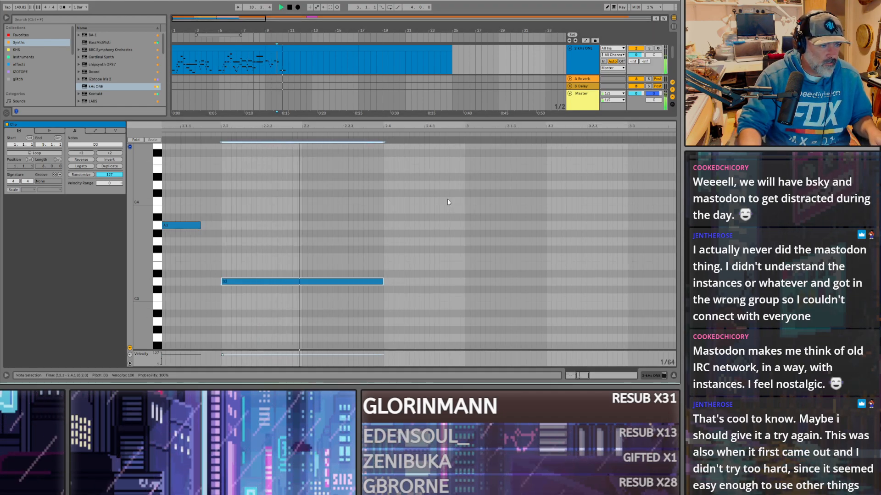
{"action": "scroll", "coordinate": [396, 247], "scroll_direction": "down", "scroll_amount": 3}
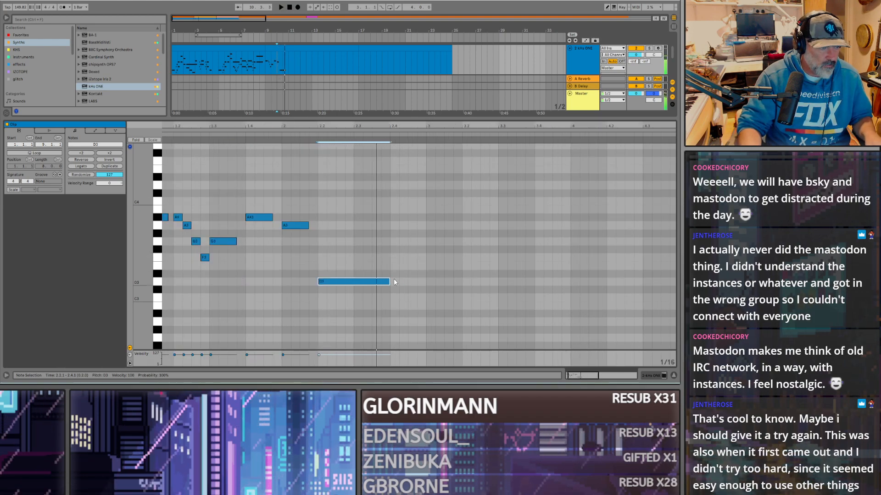
{"action": "key", "text": "space"}
{"action": "left_click_drag", "start_coordinate": [389, 282], "coordinate": [457, 281]}
{"action": "double_click", "coordinate": [384, 291]}
{"action": "key", "text": "space"}
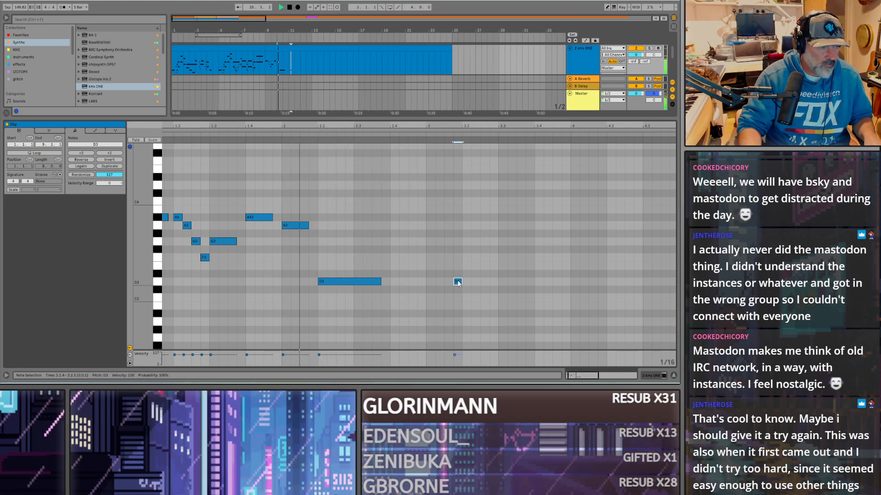
Step: Try the loose sixteenth as D3 on 3.1.1 and F3 on 2.4.1 with an E3 on 2.3.4, and delete both sixteenths
{"action": "key", "text": "space"}
{"action": "left_click_drag", "start_coordinate": [457, 281], "coordinate": [433, 281]}
{"action": "key", "text": "space"}
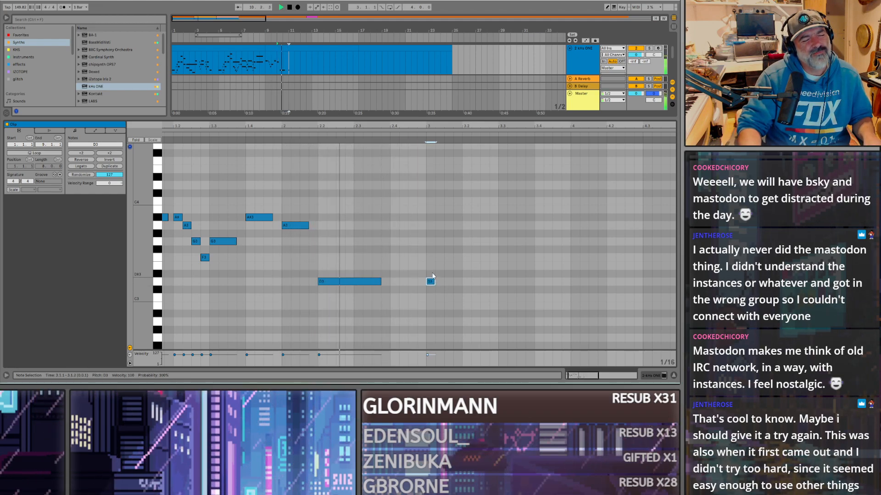
{"action": "left_click_drag", "start_coordinate": [433, 286], "coordinate": [392, 269]}
{"action": "key", "text": "space"}
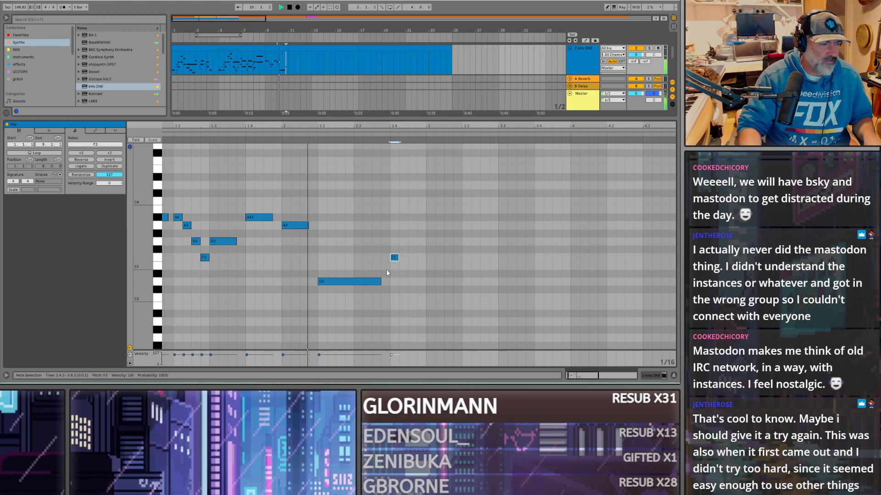
{"action": "double_click", "coordinate": [386, 265]}
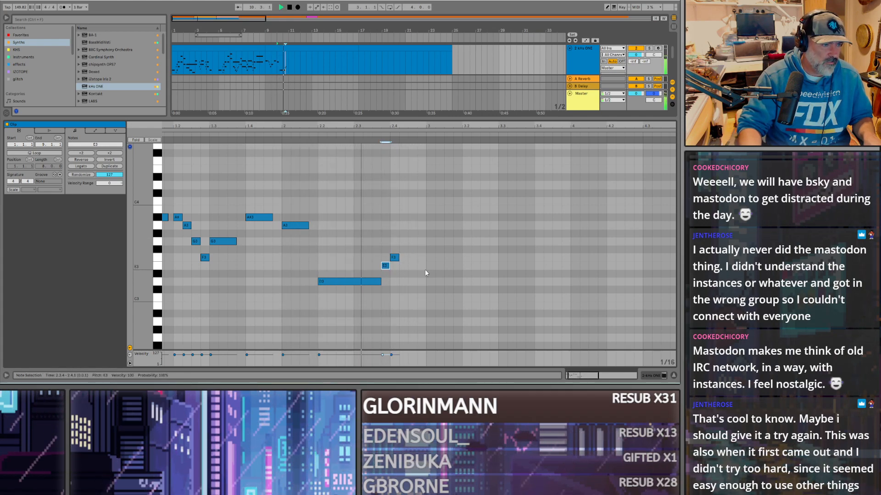
{"action": "left_click", "coordinate": [394, 257], "text": "shift"}
{"action": "key", "text": "Delete"}
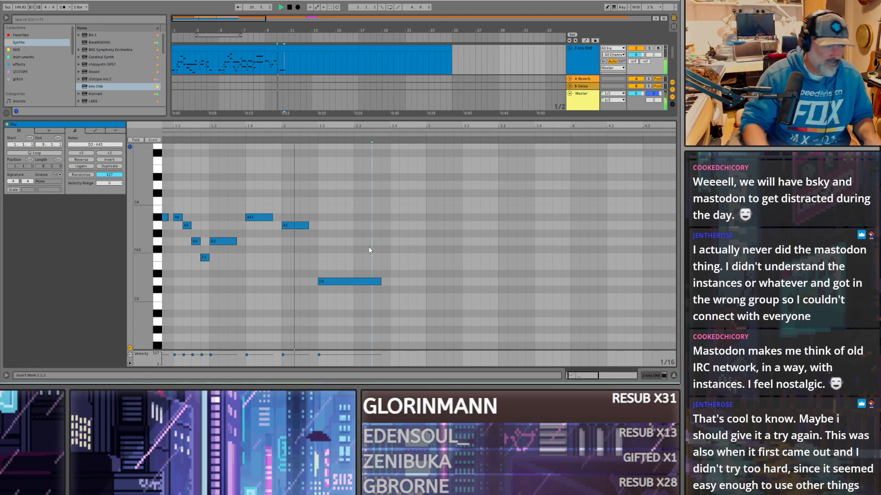
Step: Set the playback start at the end of the long D3 note and replay the passage repeatedly
{"action": "key", "text": "space"}
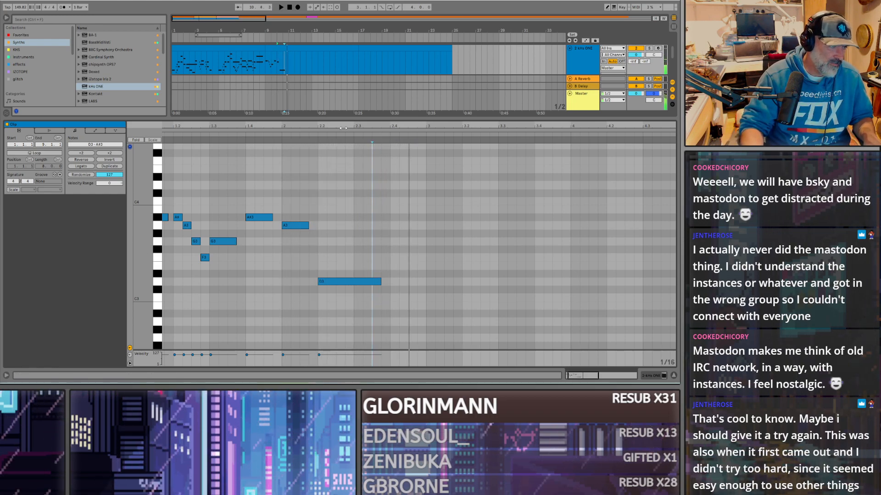
{"action": "scroll", "coordinate": [286, 74], "scroll_direction": "up", "scroll_amount": 5}
{"action": "left_click", "coordinate": [293, 71]}
{"action": "scroll", "coordinate": [293, 72], "scroll_direction": "up", "scroll_amount": 3}
{"action": "left_click", "coordinate": [298, 71]}
{"action": "key", "text": "space"}
{"action": "key", "text": "space"}
{"action": "key", "text": "space"}
{"action": "key", "text": "space"}
{"action": "key", "text": "space"}
{"action": "key", "text": "space"}
{"action": "key", "text": "space"}
{"action": "key", "text": "space"}
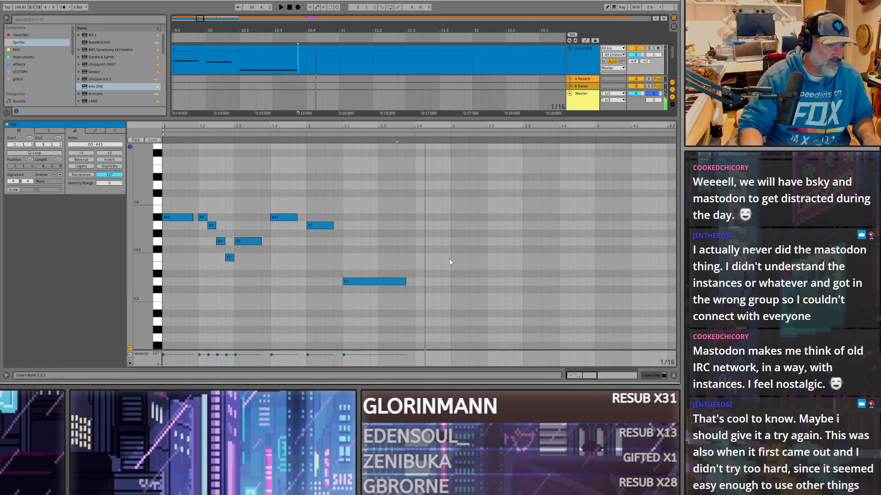
Step: Add a D3 sixteenth on 2.3.4 and replay it against the audio
{"action": "double_click", "coordinate": [409, 281]}
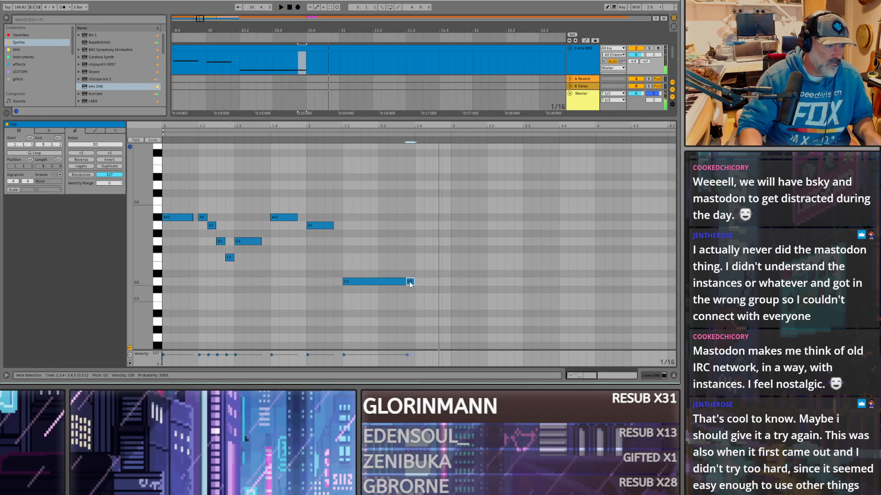
{"action": "key", "text": "space"}
{"action": "key", "text": "space"}
{"action": "key", "text": "space"}
{"action": "key", "text": "space"}
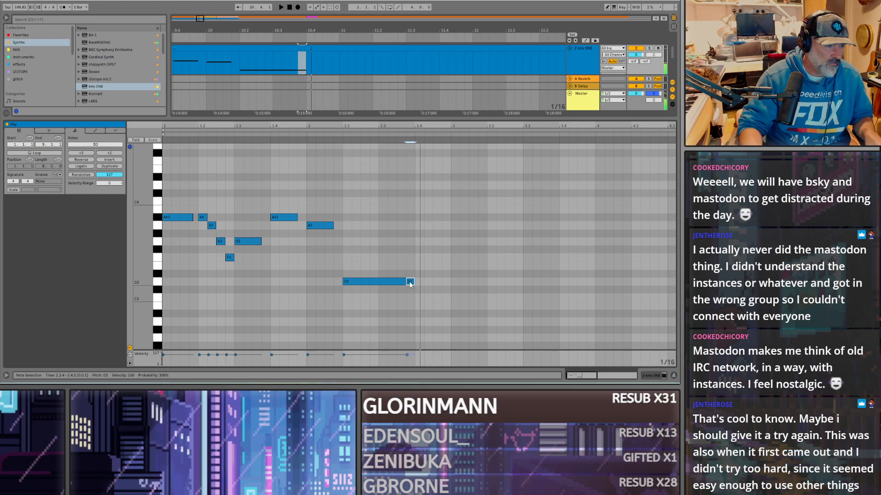
Step: Add rising sixteenths E3 on 2.4.1 and F3 on 2.4.2 and replay them against the audio
{"action": "double_click", "coordinate": [419, 266]}
{"action": "double_click", "coordinate": [427, 257]}
{"action": "key", "text": "space"}
{"action": "key", "text": "space"}
{"action": "key", "text": "space"}
{"action": "key", "text": "space"}
{"action": "key", "text": "space"}
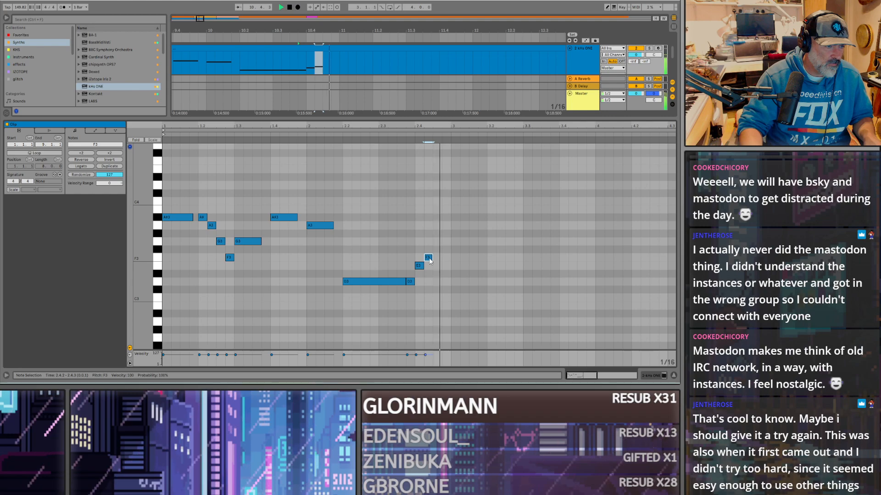
Step: Mute the kHs ONE track to check the original, and lower the E3 note on 2.4.1 to D#3
{"action": "key", "text": "space"}
{"action": "mouse_move", "coordinate": [429, 261]}
{"action": "left_mouse_down"}
{"action": "mouse_move", "coordinate": [430, 246]}
{"action": "mouse_move", "coordinate": [428, 262]}
{"action": "left_mouse_up"}
{"action": "key", "text": "space"}
{"action": "left_click", "coordinate": [635, 49]}
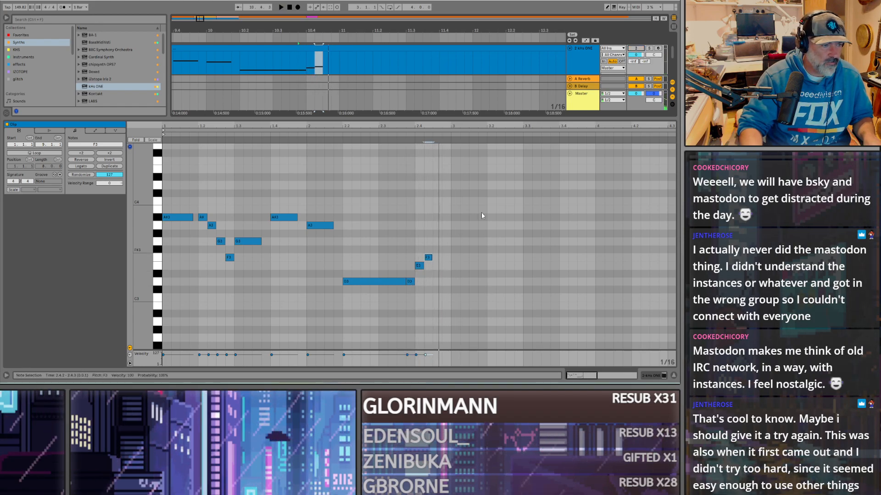
{"action": "left_click", "coordinate": [419, 266]}
{"action": "key", "text": "Down"}
{"action": "left_click", "coordinate": [428, 257]}
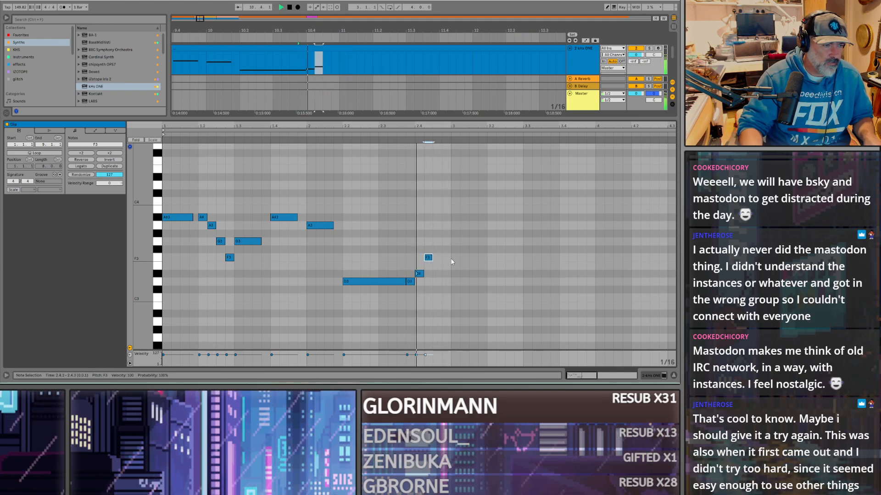
Step: Lengthen the F3 on 2.4.2 to an eighth, draw a long G#3 from 3.1.1, and play from 10.4.1
{"action": "left_click_drag", "start_coordinate": [432, 258], "coordinate": [499, 235]}
{"action": "scroll", "coordinate": [504, 235], "scroll_direction": "down", "scroll_amount": 3}
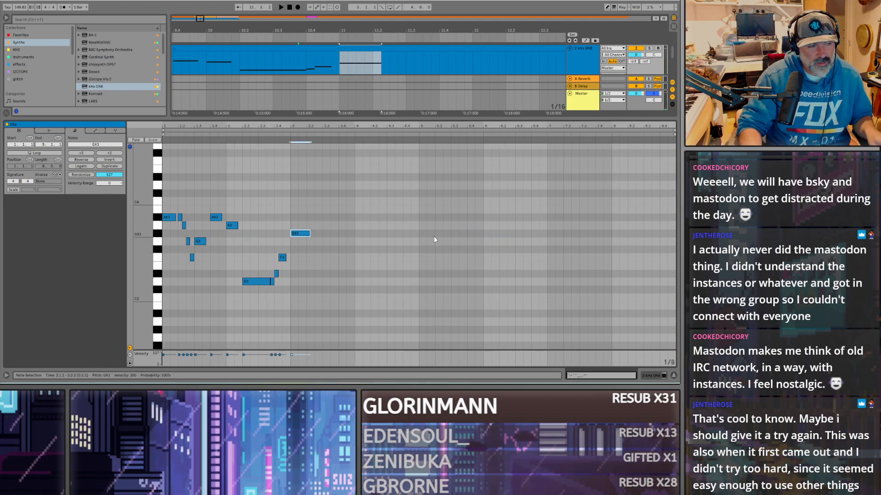
{"action": "scroll", "coordinate": [328, 82], "scroll_direction": "up", "scroll_amount": 2}
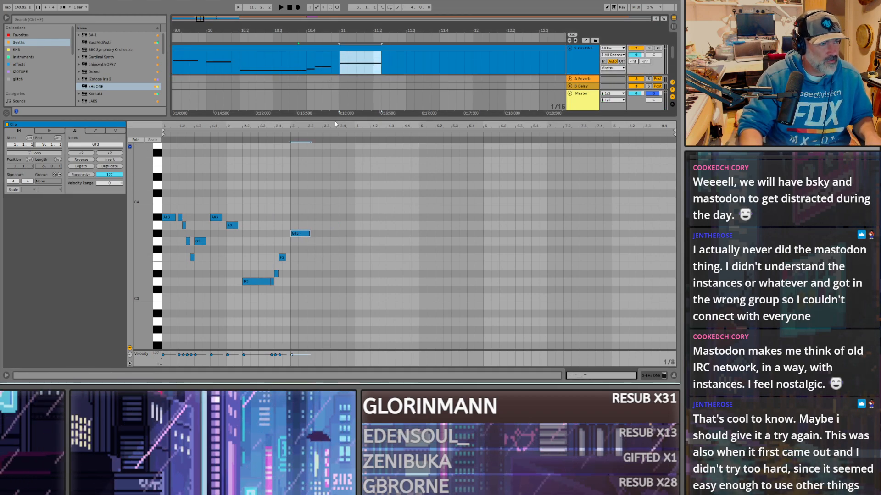
{"action": "left_click_drag", "start_coordinate": [333, 117], "coordinate": [333, 152]}
{"action": "left_click", "coordinate": [307, 61]}
{"action": "key", "text": "space"}
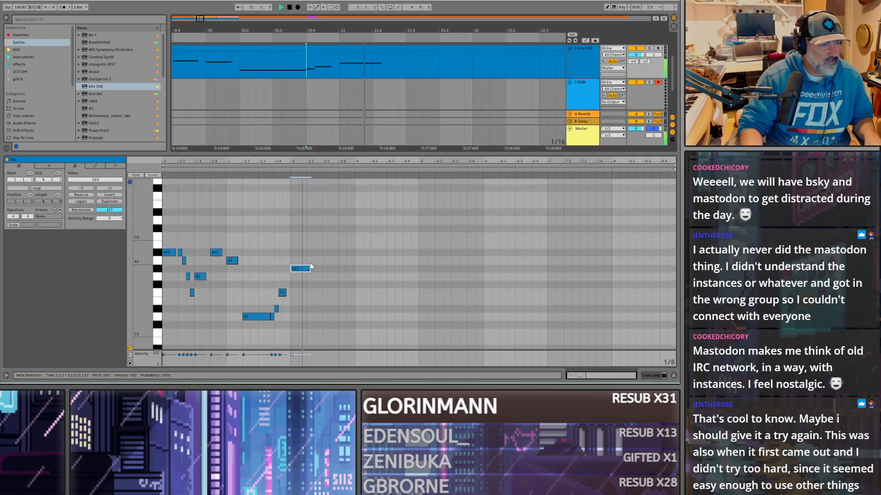
Step: Trim the long G#3 to 3.2.1, add descending sixteenths G#3, G3, F3 and D#3 from 3.2.1, and listen
{"action": "key", "text": "space"}
{"action": "left_click_drag", "start_coordinate": [309, 269], "coordinate": [308, 270]}
{"action": "scroll", "coordinate": [296, 273], "scroll_direction": "up", "scroll_amount": 2}
{"action": "double_click", "coordinate": [325, 270]}
{"action": "double_click", "coordinate": [333, 276]}
{"action": "left_click", "coordinate": [347, 291]}
{"action": "double_click", "coordinate": [343, 293]}
{"action": "double_click", "coordinate": [351, 308]}
{"action": "key", "text": "space"}
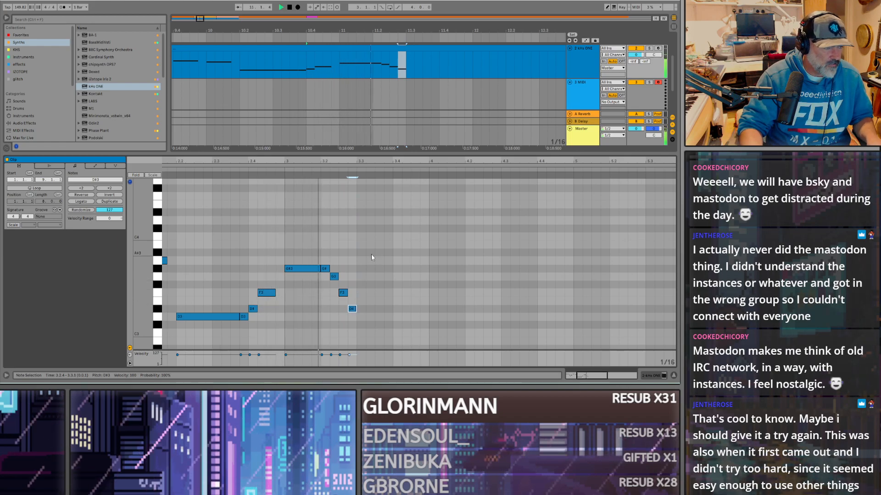
Step: Add dotted eighths F3 on 3.3.1, G#3 on 3.4.1 and G3 on 4.1.1, and listen
{"action": "double_click", "coordinate": [359, 293]}
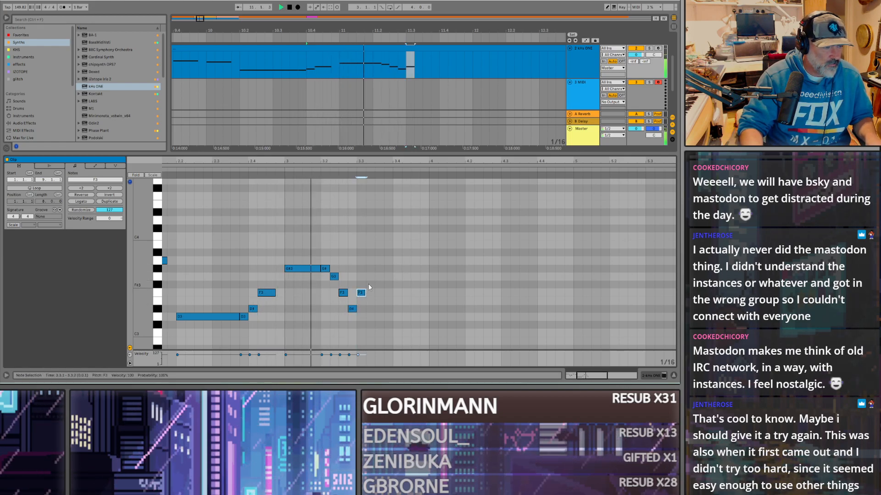
{"action": "key", "text": "space"}
{"action": "left_click_drag", "start_coordinate": [365, 293], "coordinate": [381, 294]}
{"action": "double_click", "coordinate": [403, 268]}
{"action": "double_click", "coordinate": [440, 277]}
{"action": "key", "text": "space"}
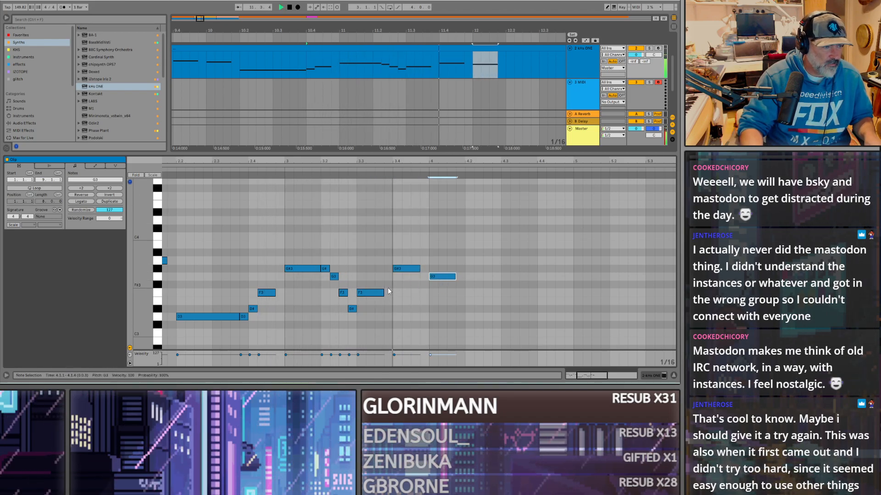
Step: Draw a long C3 note from 4.2.1 to 4.4.4 and play from 12.2.1
{"action": "key", "text": "space"}
{"action": "double_click", "coordinate": [472, 326]}
{"action": "left_click_drag", "start_coordinate": [472, 329], "coordinate": [508, 334]}
{"action": "key", "text": "space"}
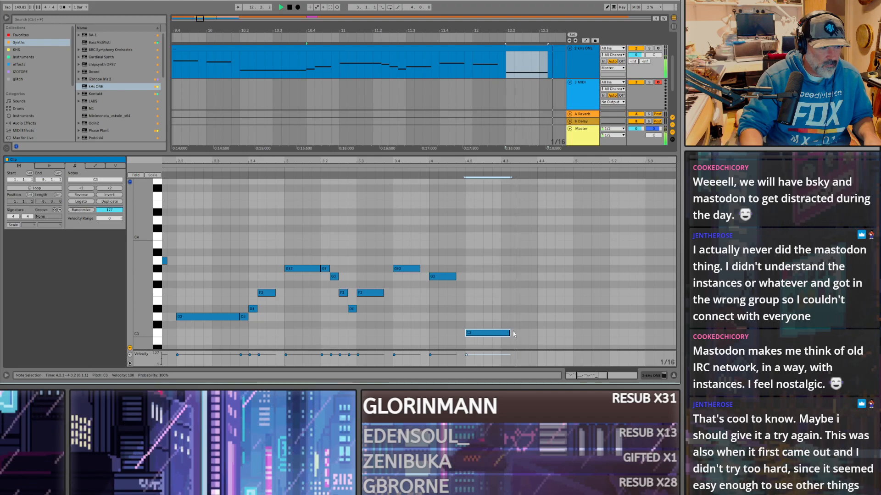
{"action": "key", "text": "space"}
{"action": "left_click_drag", "start_coordinate": [509, 333], "coordinate": [564, 333]}
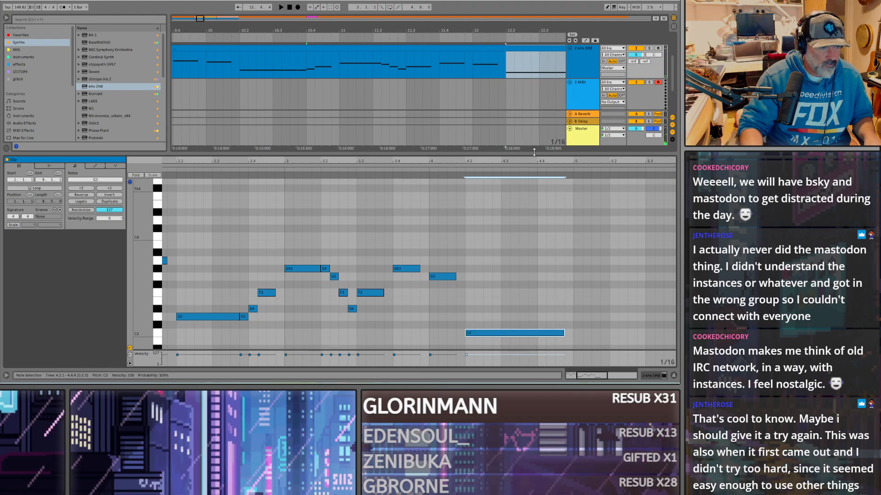
{"action": "left_click", "coordinate": [505, 68]}
{"action": "key", "text": "space"}
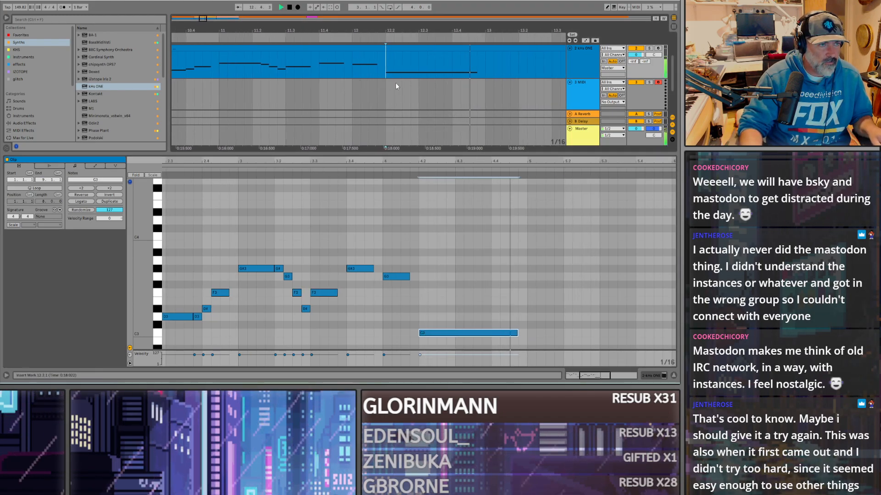
Step: Duplicate the opening phrase, from the first A#3 through the A3 on 2.1.1, to start at 5.1.1, and listen
{"action": "scroll", "coordinate": [486, 282], "scroll_direction": "down", "scroll_amount": 5}
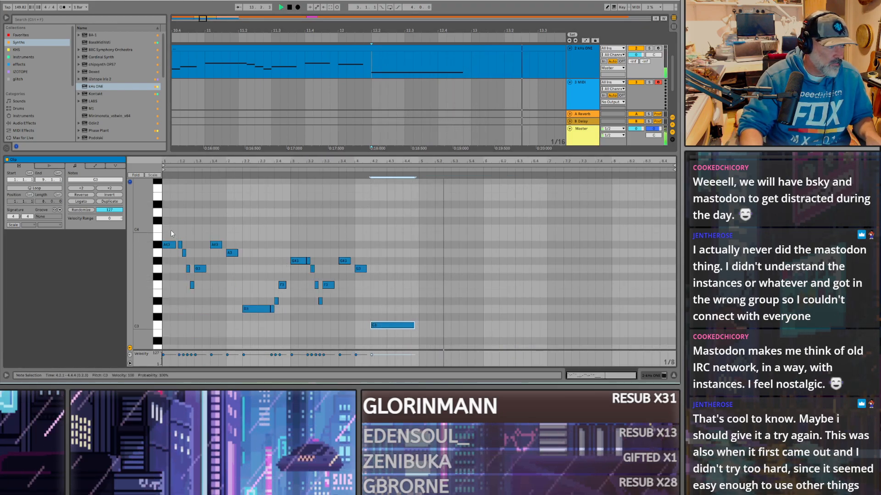
{"action": "key", "text": "space"}
{"action": "left_click_drag", "start_coordinate": [174, 227], "coordinate": [209, 285]}
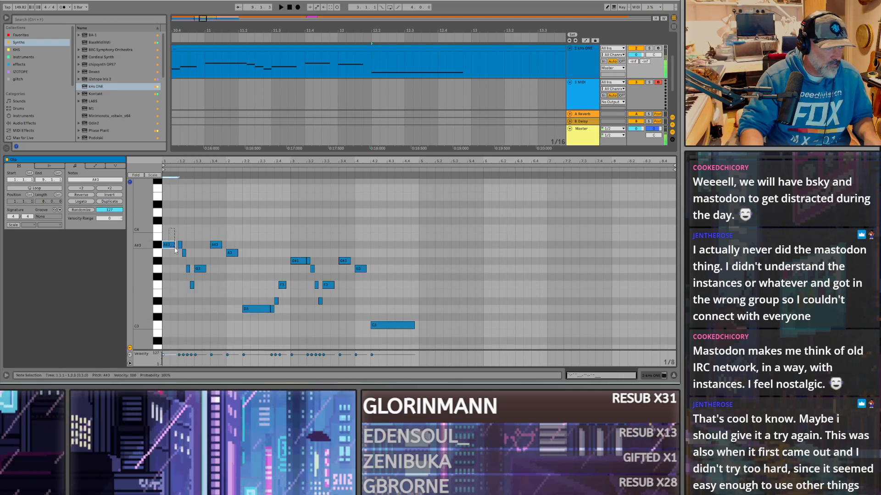
{"action": "left_click_drag", "start_coordinate": [231, 294], "coordinate": [232, 293]}
{"action": "key", "text": "ctrl+d"}
{"action": "key", "text": "space"}
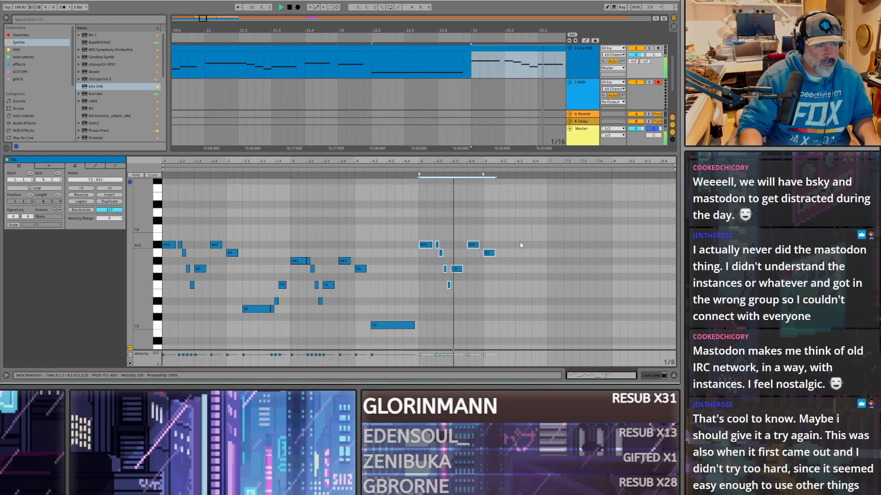
Step: Extend the copied phrase with sixteenths A3, G3, F3, E3 and F3 from 6.1.4, and listen
{"action": "left_click", "coordinate": [521, 255]}
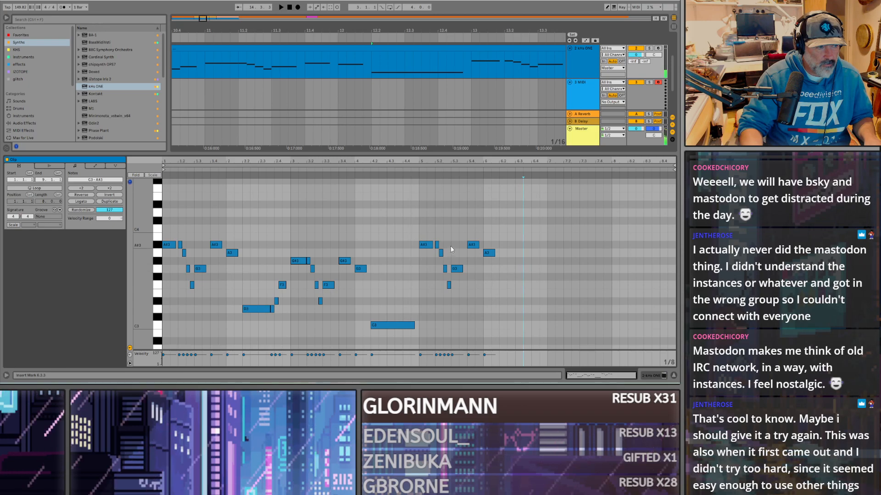
{"action": "left_click", "coordinate": [436, 245]}
{"action": "scroll", "coordinate": [502, 266], "scroll_direction": "up", "scroll_amount": 3}
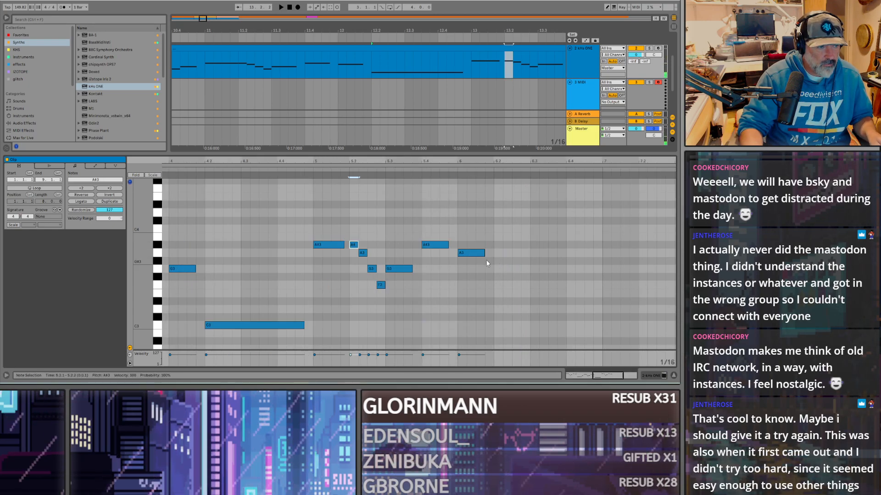
{"action": "double_click", "coordinate": [489, 253]}
{"action": "double_click", "coordinate": [498, 268]}
{"action": "left_click", "coordinate": [506, 285]}
{"action": "double_click", "coordinate": [525, 285]}
{"action": "key", "text": "space"}
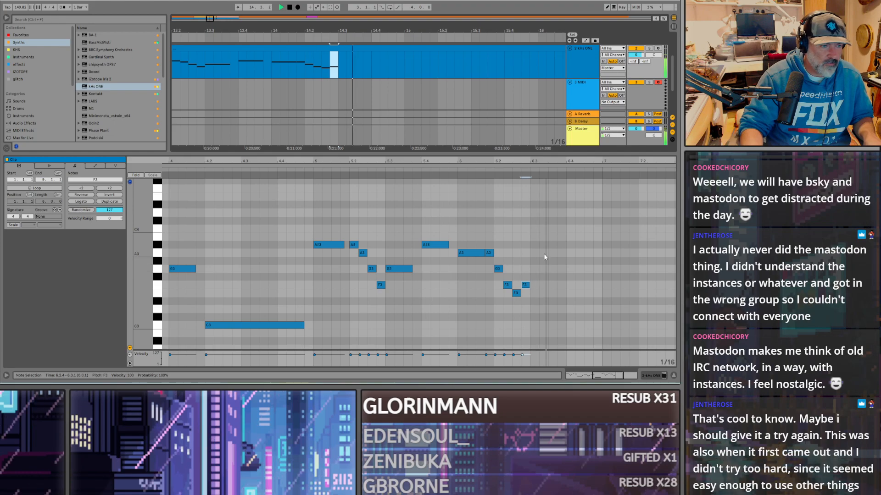
Step: Try shifting the phrase from 6.1.1 one beat to 6.2.1, stretch the preceding A#3 to 6.1.4, and listen
{"action": "left_click_drag", "start_coordinate": [536, 299], "coordinate": [529, 264]}
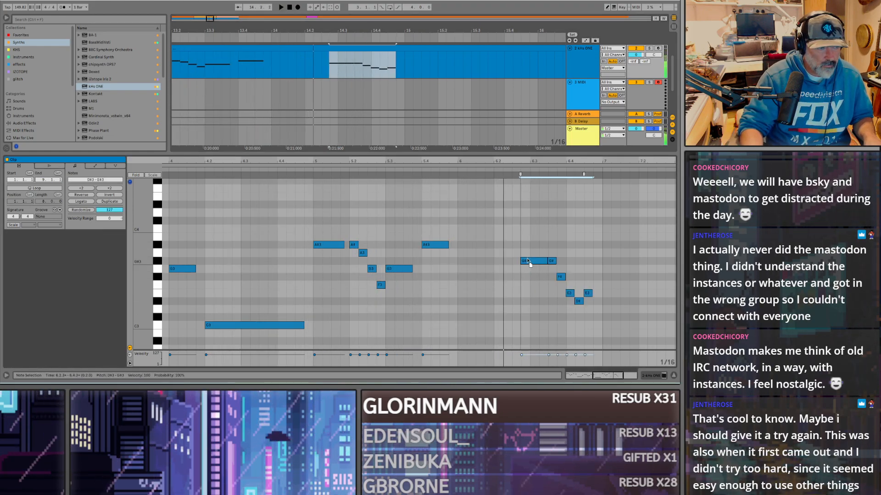
{"action": "left_click_drag", "start_coordinate": [530, 263], "coordinate": [502, 255]}
{"action": "left_click_drag", "start_coordinate": [448, 245], "coordinate": [486, 245]}
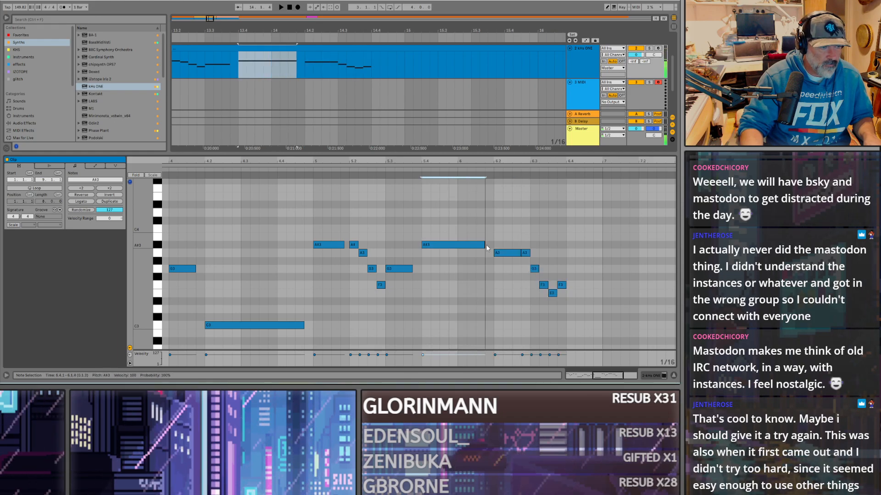
{"action": "key", "text": "space"}
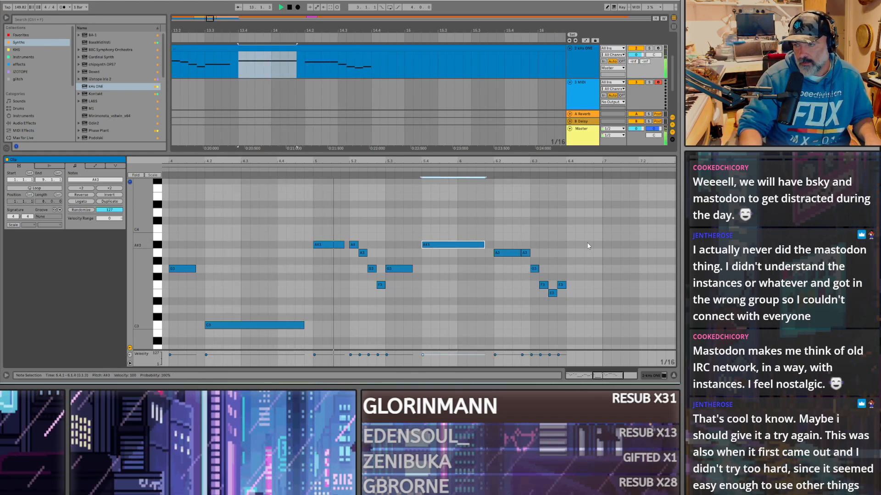
{"action": "scroll", "coordinate": [519, 238], "scroll_direction": "down", "scroll_amount": 3}
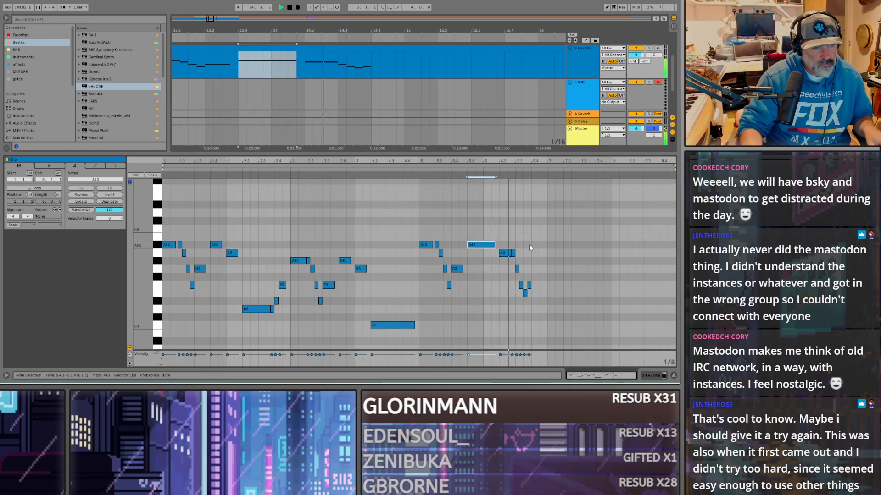
{"action": "key", "text": "space"}
Step: Undo the A#3 stretch and listen again from 13.4.1 in the arrangement
{"action": "key", "text": "ctrl+z"}
{"action": "scroll", "coordinate": [497, 241], "scroll_direction": "up", "scroll_amount": 5}
{"action": "left_click", "coordinate": [237, 65]}
{"action": "key", "text": "space"}
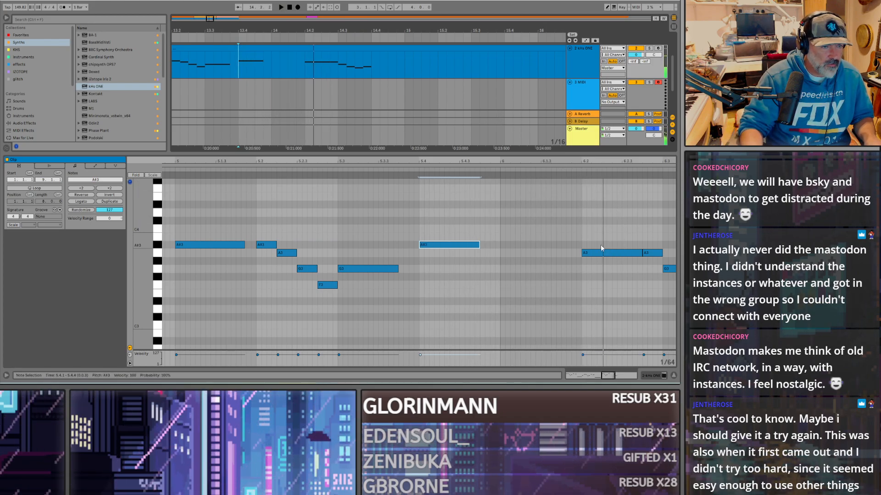
Step: Place the first A3 back on 6.1.1 and the run A3, G3, F3, E3, F3 from 6.2.1, and listen
{"action": "scroll", "coordinate": [606, 250], "scroll_direction": "down", "scroll_amount": 1}
{"action": "scroll", "coordinate": [506, 232], "scroll_direction": "right", "scroll_amount": 4}
{"action": "left_click_drag", "start_coordinate": [654, 327], "coordinate": [365, 239]}
{"action": "left_click_drag", "start_coordinate": [547, 302], "coordinate": [527, 323]}
{"action": "left_click_drag", "start_coordinate": [413, 239], "coordinate": [432, 241]}
{"action": "key", "text": "space"}
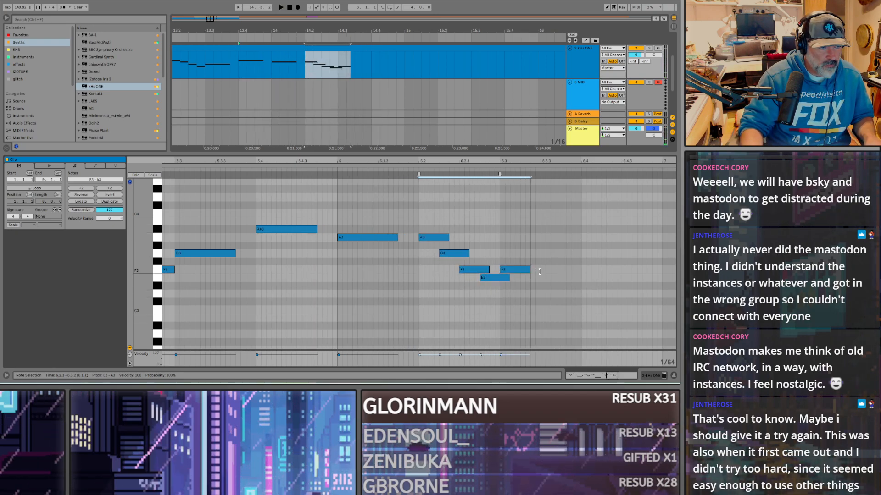
Step: Lengthen the F3 on 6.3.1 to nearly a full beat, add a matching A3 on 6.4.1, and play from 14.4.1
{"action": "left_click", "coordinate": [519, 270]}
{"action": "left_click_drag", "start_coordinate": [519, 270], "coordinate": [626, 239]}
{"action": "left_click", "coordinate": [371, 66]}
{"action": "key", "text": "space"}
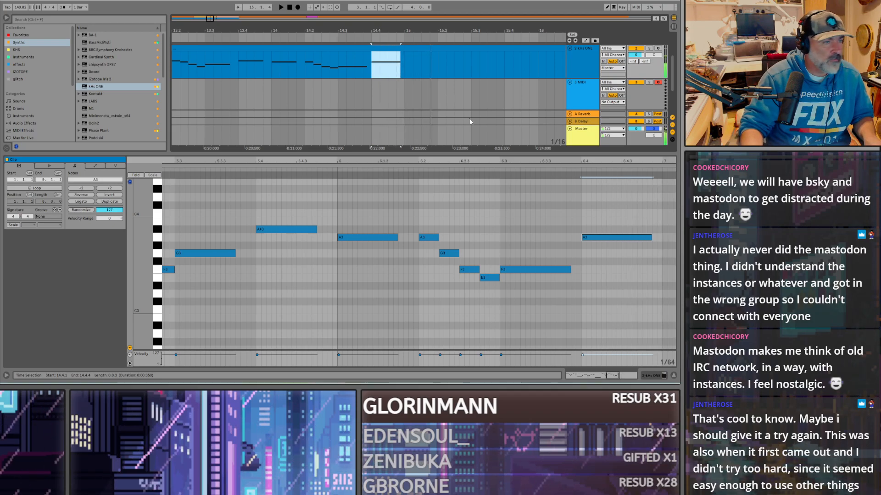
{"action": "key", "text": "space"}
{"action": "key", "text": "space"}
{"action": "key", "text": "space"}
Step: Copy the A3 on 6.4.1 to G3 on 7.1.1, and listen
{"action": "left_click_drag", "start_coordinate": [406, 238], "coordinate": [496, 254]}
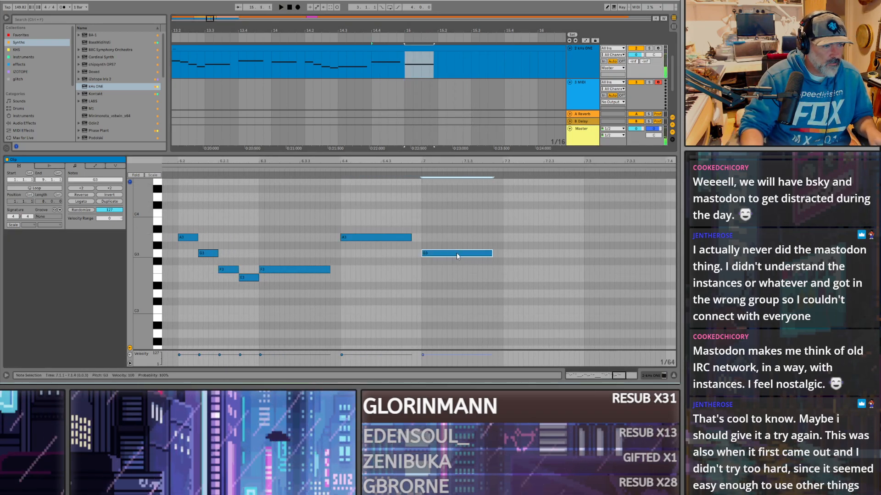
{"action": "key", "text": "space"}
{"action": "key", "text": "space"}
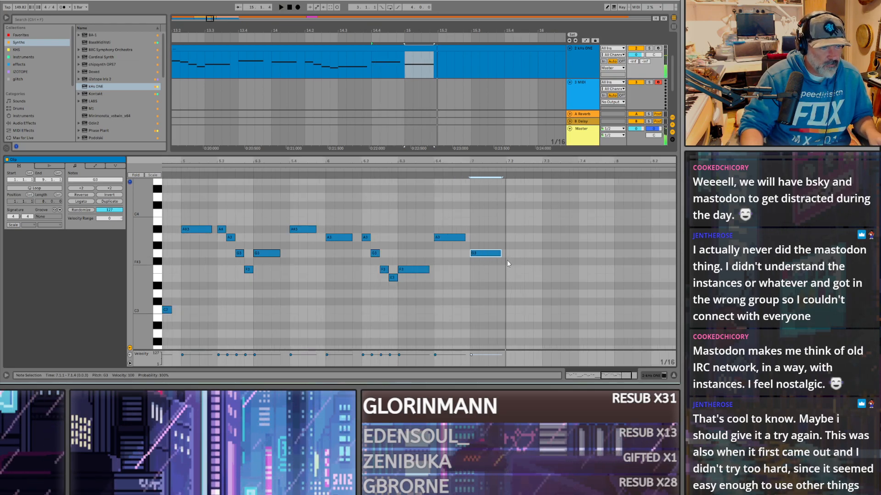
Step: Add descending sixteenths G3, F3, E3 and D3 from 7.2.1, and listen
{"action": "double_click", "coordinate": [509, 261]}
{"action": "left_click_drag", "start_coordinate": [510, 261], "coordinate": [514, 261]}
{"action": "double_click", "coordinate": [519, 270]}
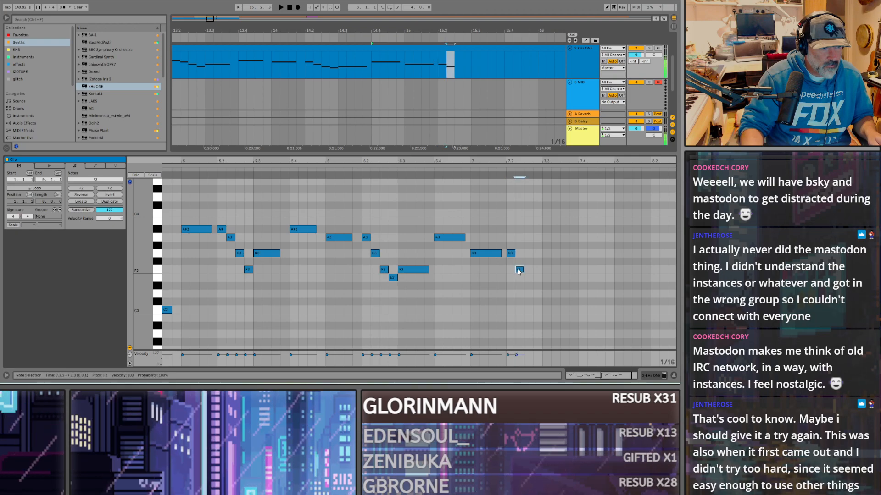
{"action": "double_click", "coordinate": [528, 277]}
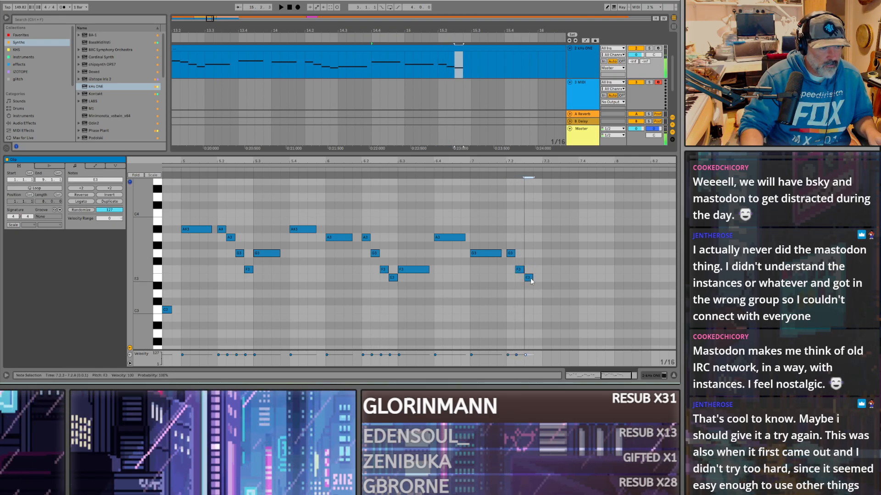
{"action": "double_click", "coordinate": [537, 294]}
{"action": "key", "text": "space"}
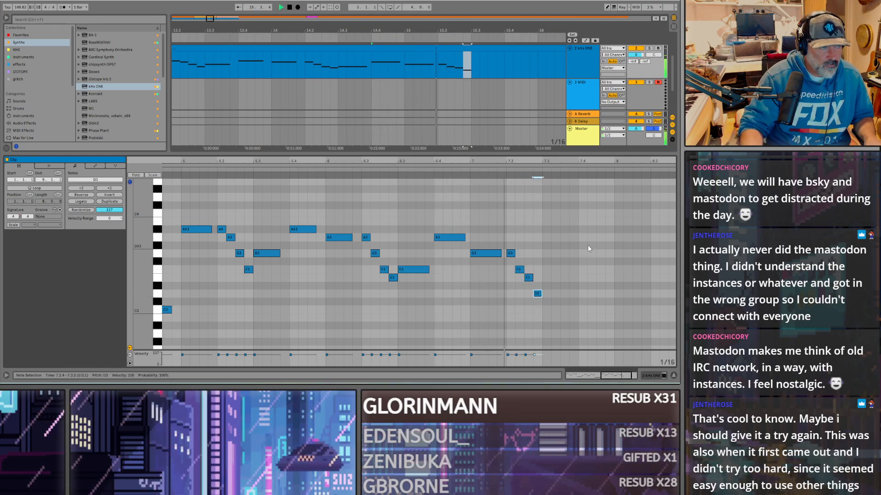
Step: Add a G#3 on 7.3.1 lasting a full beat, and listen
{"action": "double_click", "coordinate": [546, 246]}
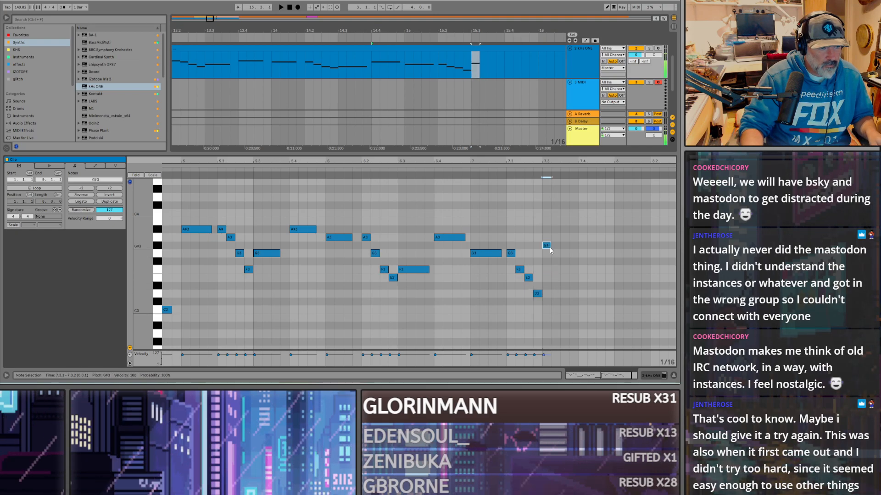
{"action": "left_click_drag", "start_coordinate": [550, 246], "coordinate": [577, 246]}
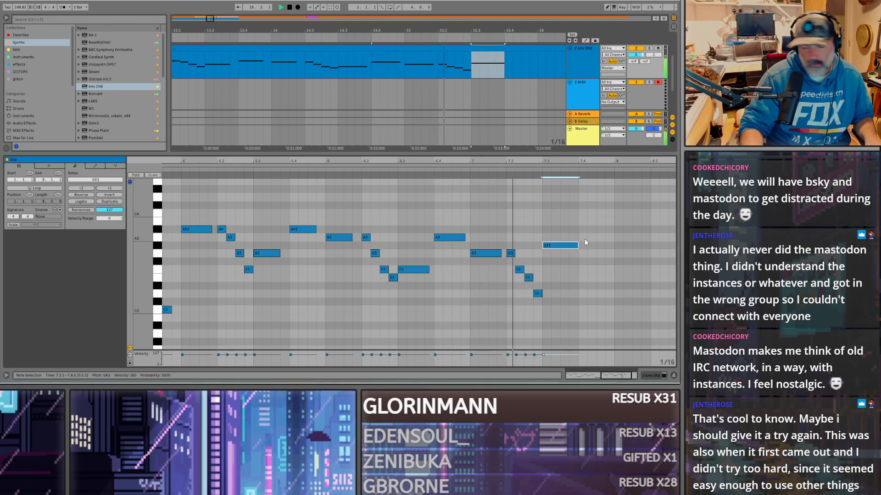
{"action": "key", "text": "space"}
{"action": "key", "text": "space"}
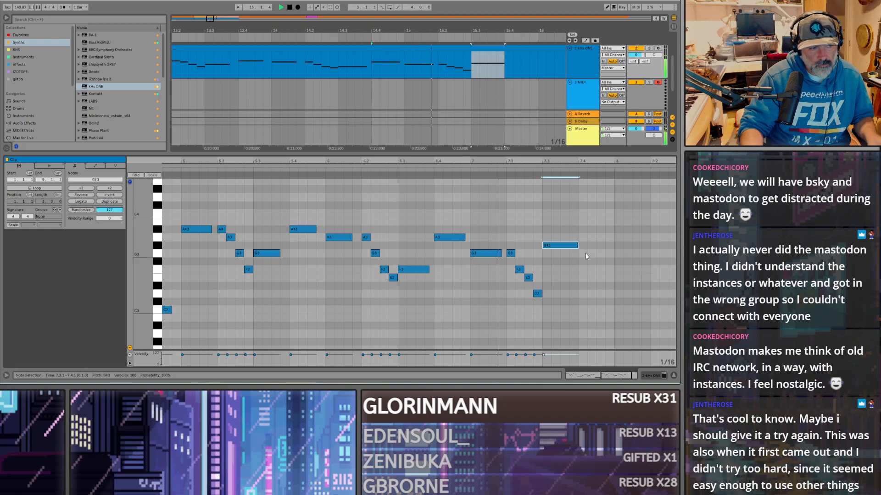
{"action": "scroll", "coordinate": [585, 255], "scroll_direction": "right", "scroll_amount": 3}
{"action": "key", "text": "space"}
Step: Add descending sixteenths G#3, G3, F3 and D3 from 7.4.1
{"action": "double_click", "coordinate": [499, 245]}
{"action": "double_click", "coordinate": [508, 253]}
{"action": "double_click", "coordinate": [517, 269]}
{"action": "double_click", "coordinate": [526, 293]}
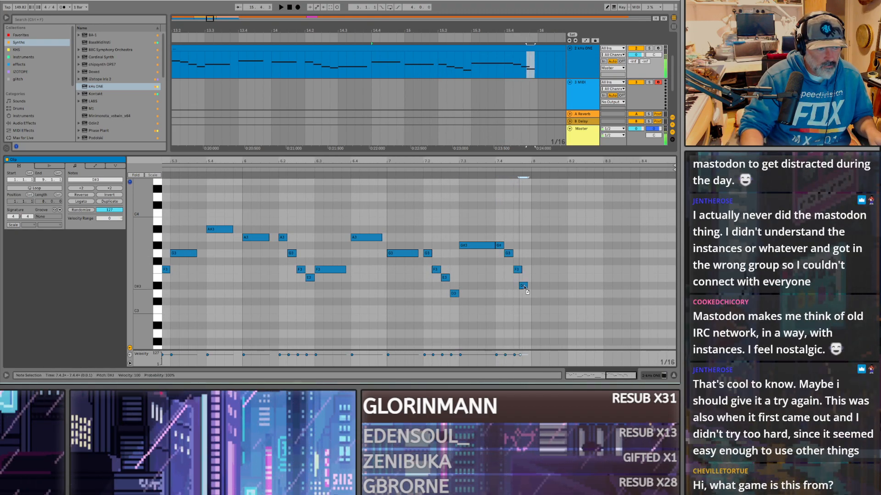
{"action": "key", "text": "Delete"}
Step: Add a long A3 on 8.1.1 lasting a little over one beat, and listen
{"action": "double_click", "coordinate": [534, 230]}
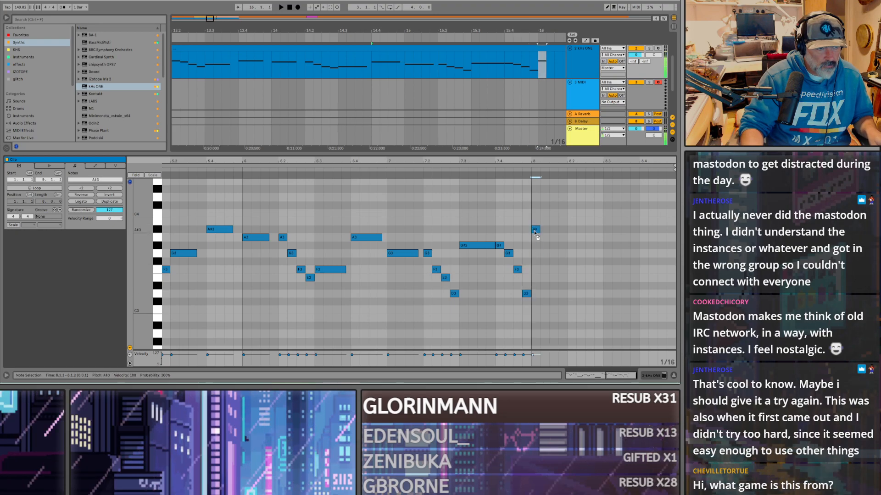
{"action": "left_click_drag", "start_coordinate": [540, 238], "coordinate": [576, 238]}
{"action": "key", "text": "space"}
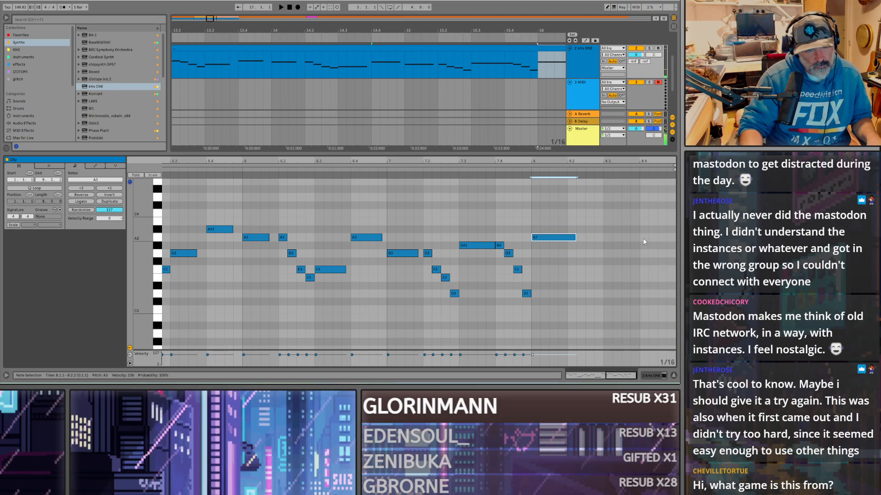
Step: Add a sixteenth E3 on 8.4.1, checking its position by playing from 16.1.1
{"action": "left_click", "coordinate": [650, 258]}
{"action": "double_click", "coordinate": [653, 286]}
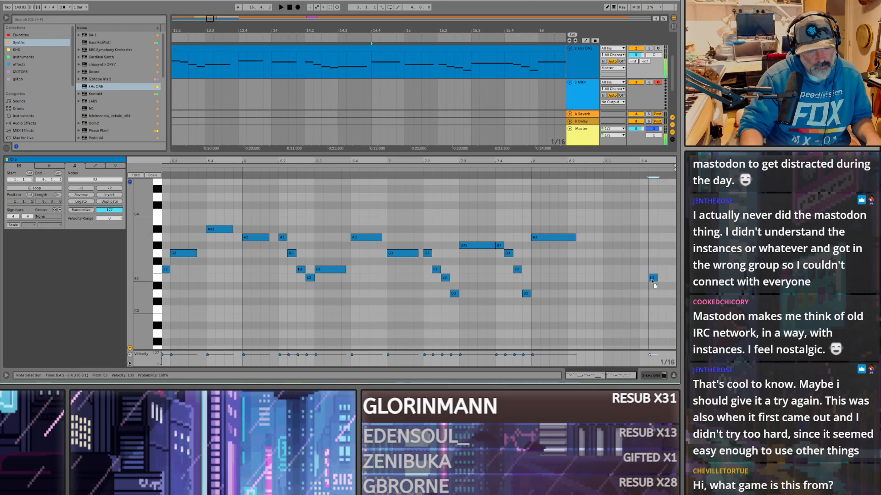
{"action": "left_click", "coordinate": [537, 75]}
{"action": "key", "text": "space"}
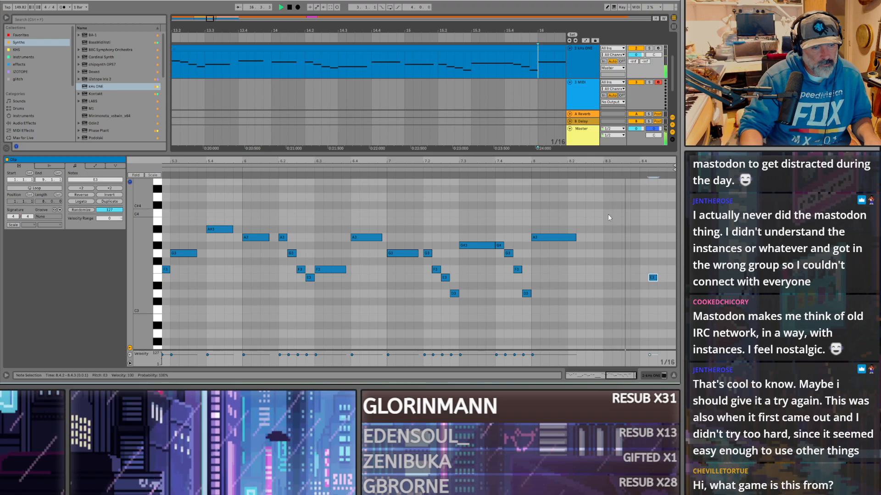
{"action": "left_click_drag", "start_coordinate": [650, 279], "coordinate": [647, 281]}
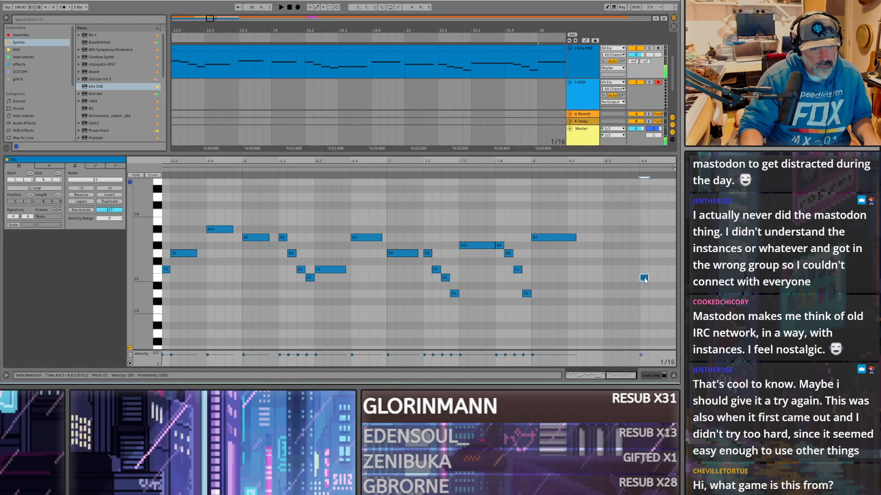
Step: Continue the rise with sixteenths F3, G3 and A3 from 8.4.2, and stretch the long A3 on 8.1.1 to 8.3.4
{"action": "double_click", "coordinate": [652, 270]}
{"action": "double_click", "coordinate": [661, 253]}
{"action": "double_click", "coordinate": [669, 238]}
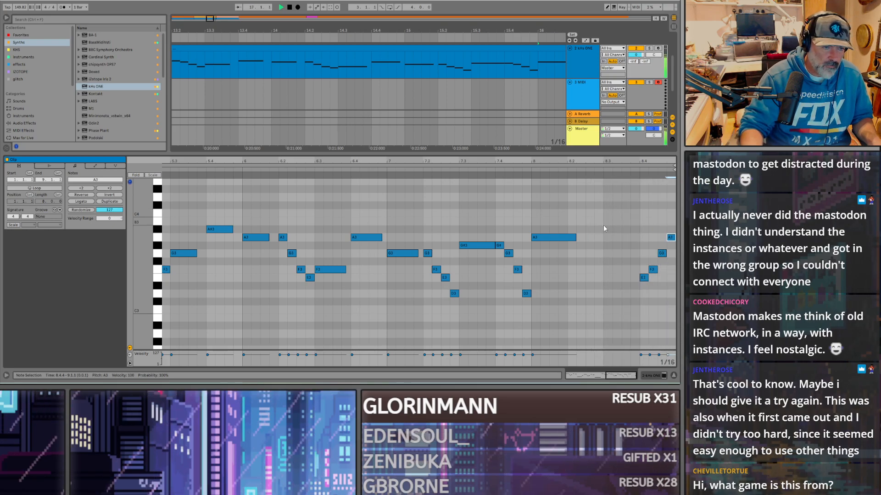
{"action": "left_click_drag", "start_coordinate": [576, 237], "coordinate": [634, 241]}
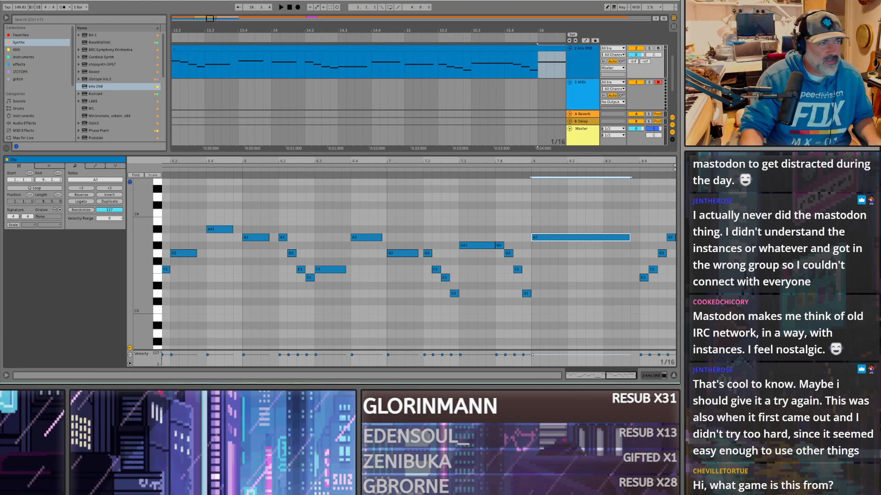
Step: Switch to the browser window with the YouTube playthrough of The Maze of Galious and play it full screen
{"action": "mouse_move", "coordinate": [387, 392]}
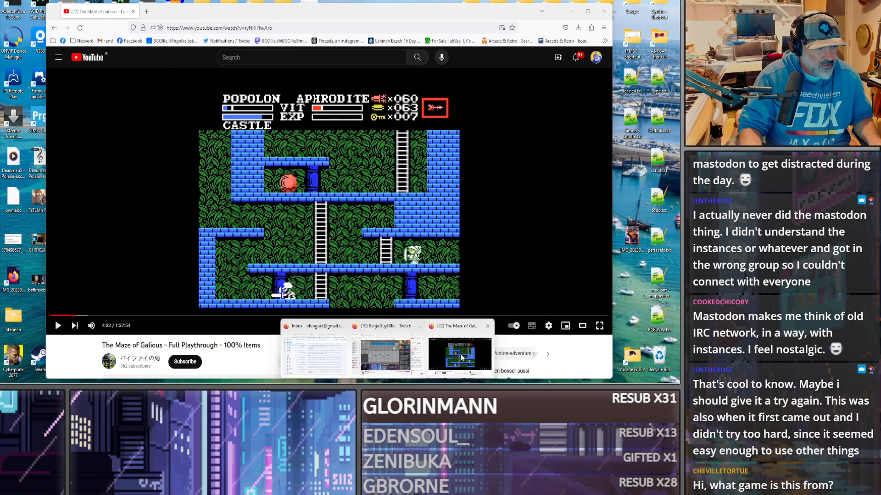
{"action": "left_click", "coordinate": [465, 356]}
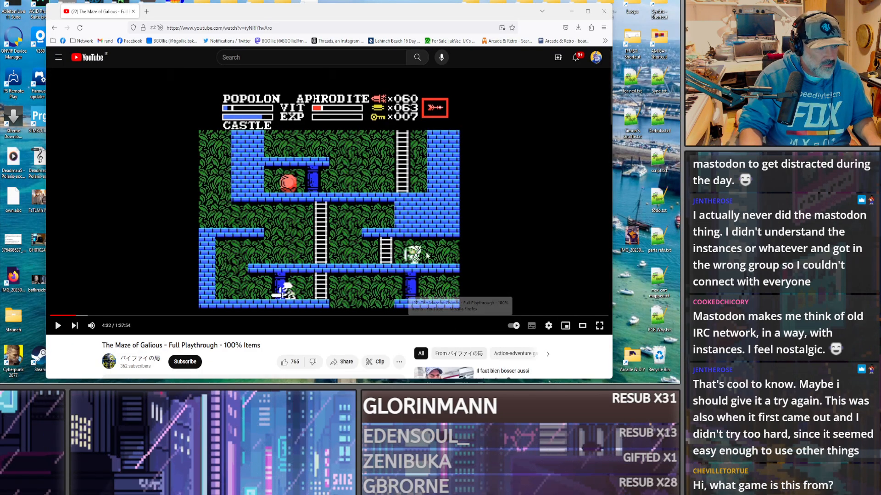
{"action": "left_click_drag", "start_coordinate": [404, 15], "coordinate": [405, 4]}
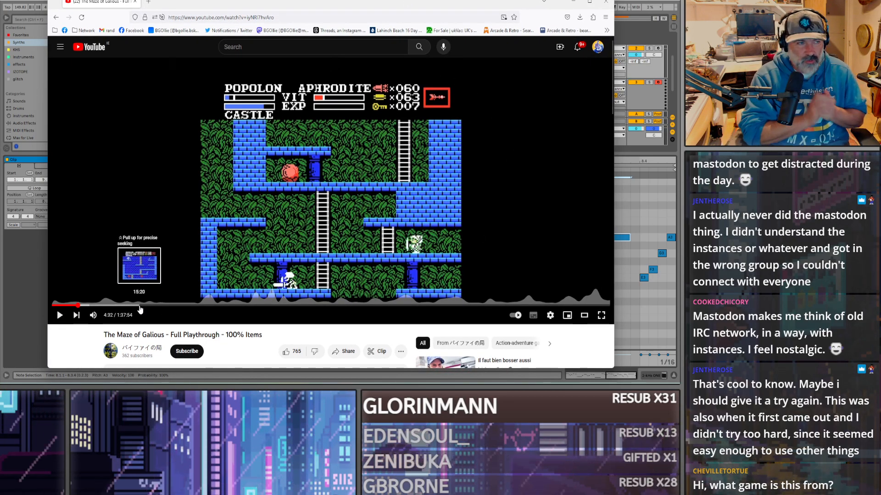
{"action": "double_click", "coordinate": [266, 203]}
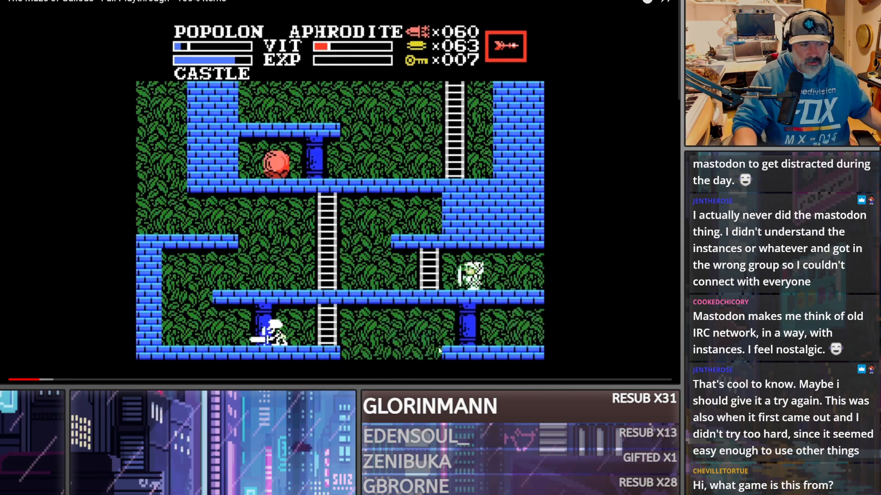
{"action": "left_click", "coordinate": [111, 301]}
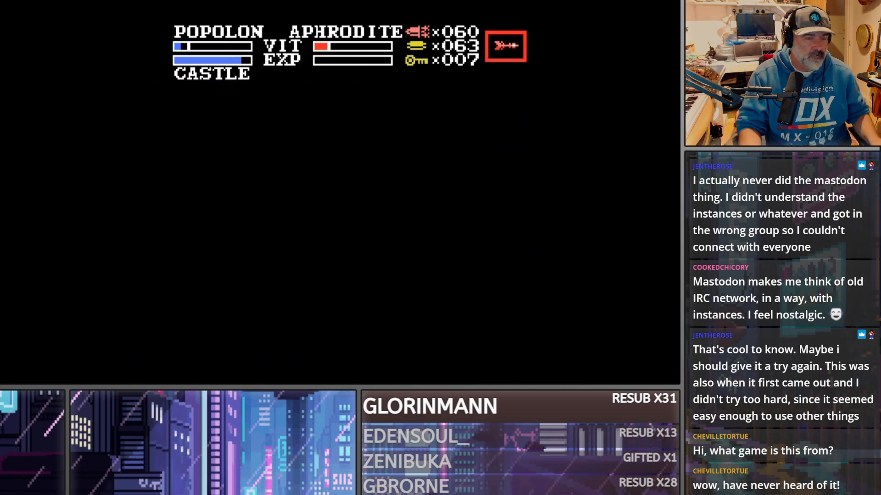
{"action": "key", "text": "Left"}
{"action": "key", "text": "Up"}
{"action": "key", "text": "Up"}
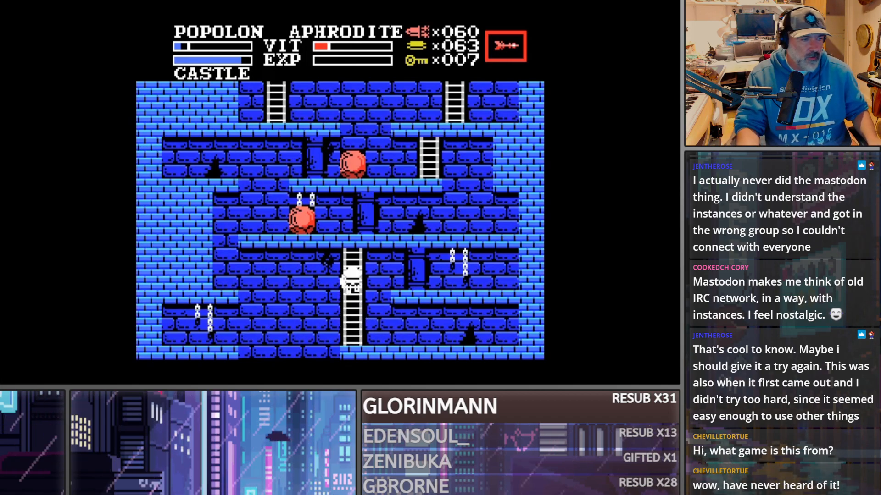
{"action": "key", "text": "Left"}
{"action": "key", "text": "space"}
{"action": "key", "text": "Right"}
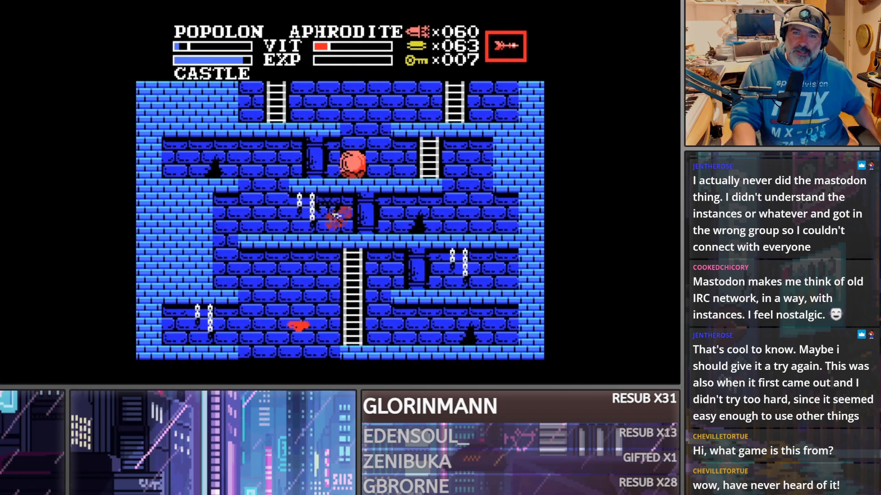
{"action": "key", "text": "Left"}
{"action": "key", "text": "Up"}
{"action": "key", "text": "Right"}
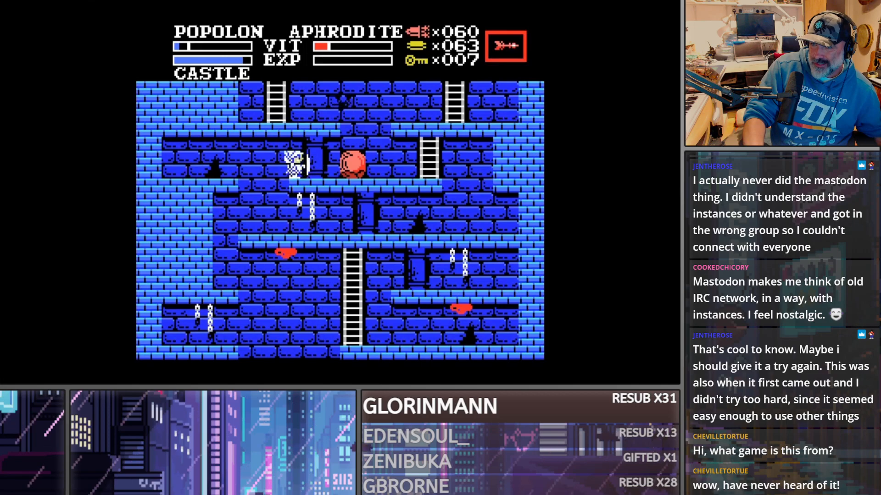
{"action": "key", "text": "Up"}
{"action": "key", "text": "Left"}
{"action": "key", "text": "space"}
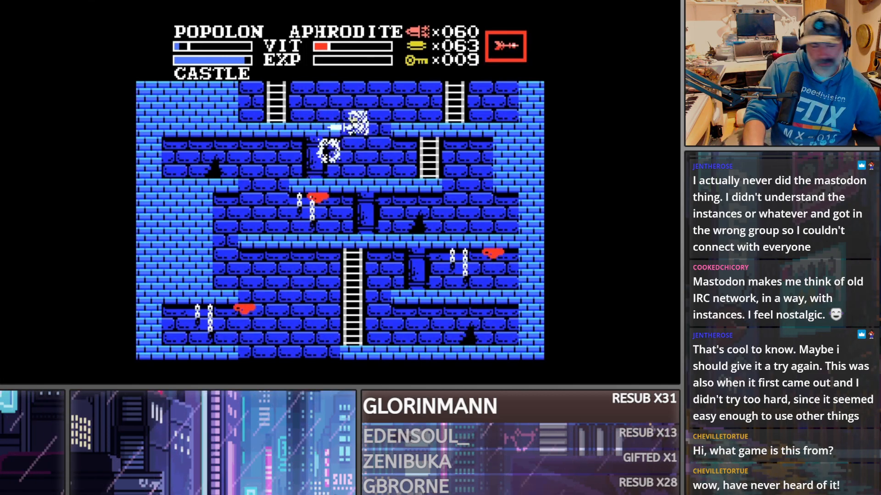
{"action": "key", "text": "Up"}
{"action": "key", "text": "Up"}
{"action": "key", "text": "Right"}
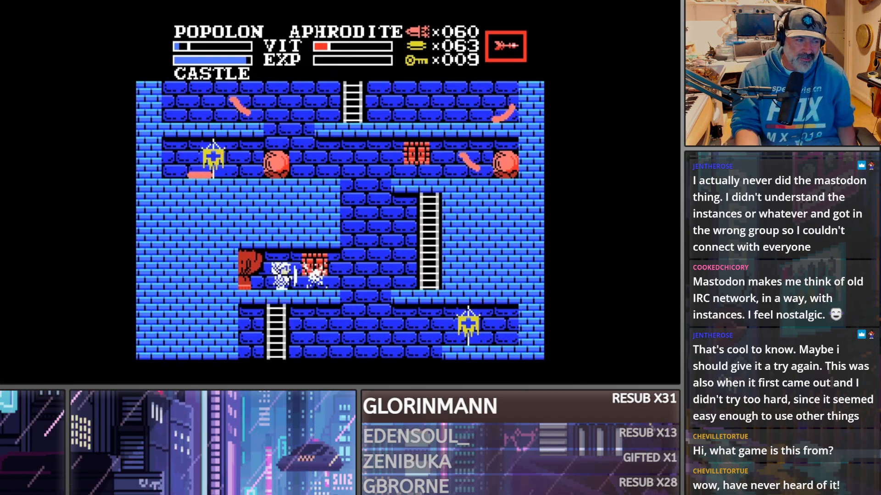
{"action": "key", "text": "Up"}
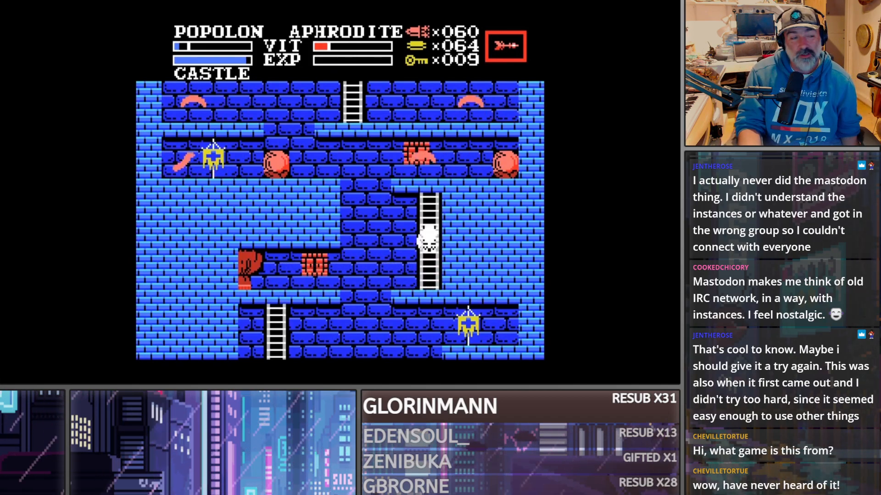
{"action": "key", "text": "Right"}
{"action": "key", "text": "space"}
{"action": "key", "text": "space"}
{"action": "key", "text": "Left"}
{"action": "key", "text": "space"}
{"action": "key", "text": "Right"}
{"action": "key", "text": "space"}
{"action": "key", "text": "Left"}
{"action": "key", "text": "Right"}
{"action": "key", "text": "Left"}
{"action": "key", "text": "space"}
{"action": "key", "text": "Left"}
{"action": "key", "text": "space"}
{"action": "key", "text": "Right"}
{"action": "key", "text": "Up"}
{"action": "key", "text": "Left"}
{"action": "key", "text": "Right"}
{"action": "key", "text": "Up"}
{"action": "key", "text": "Left"}
{"action": "key", "text": "space"}
{"action": "key", "text": "Right"}
{"action": "key", "text": "Up"}
{"action": "key", "text": "Right"}
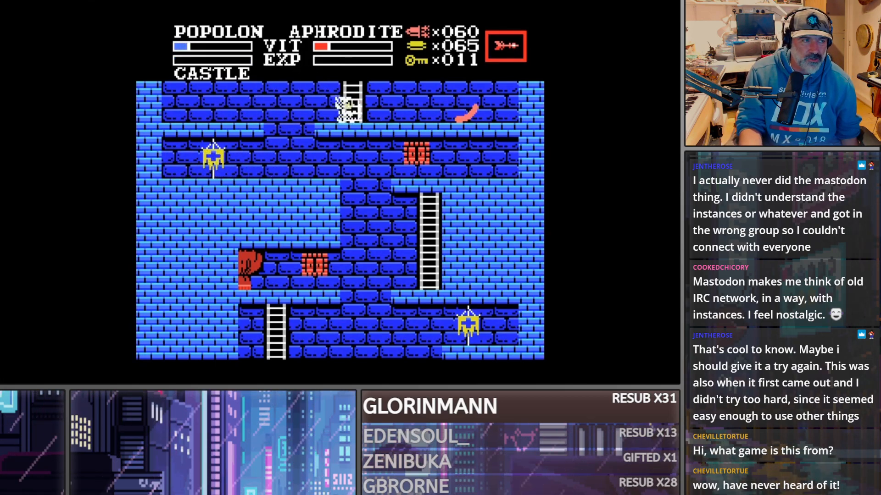
{"action": "key", "text": "space"}
{"action": "key", "text": "Left"}
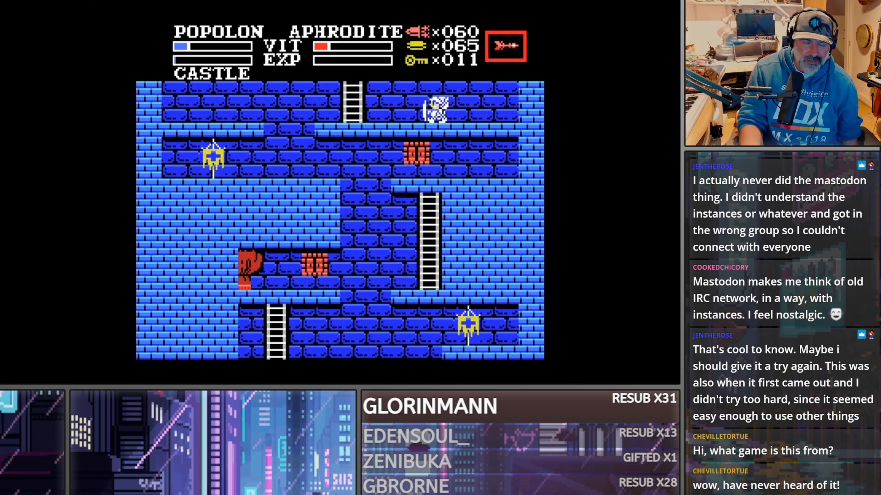
{"action": "key", "text": "Up"}
{"action": "key", "text": "Right"}
{"action": "key", "text": "space"}
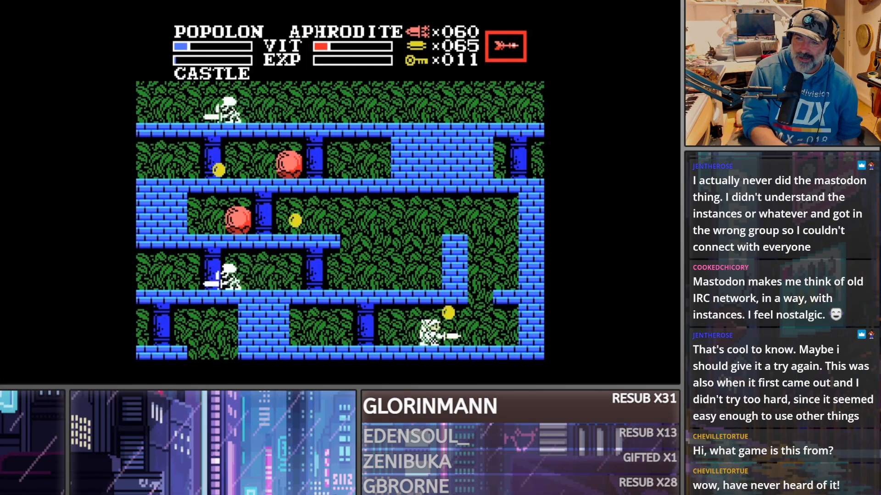
{"action": "key", "text": "Right"}
{"action": "key", "text": "Right"}
{"action": "key", "text": "Up"}
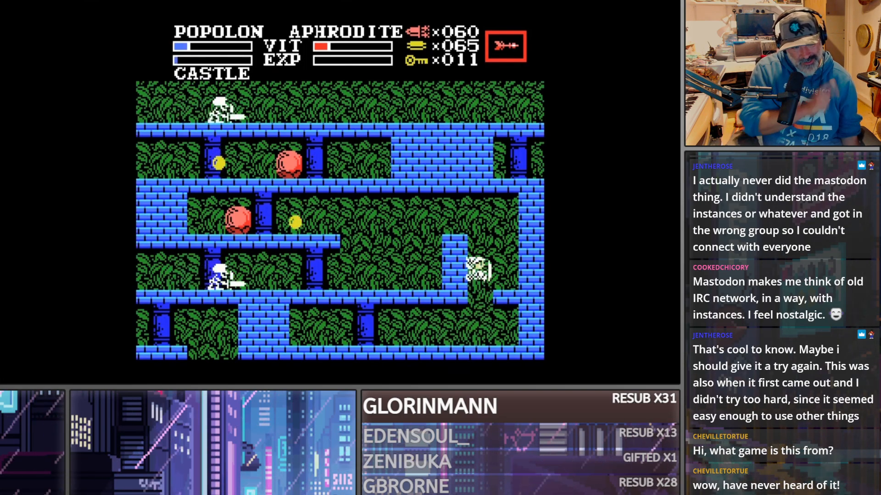
{"action": "key", "text": "Left"}
{"action": "key", "text": "Up"}
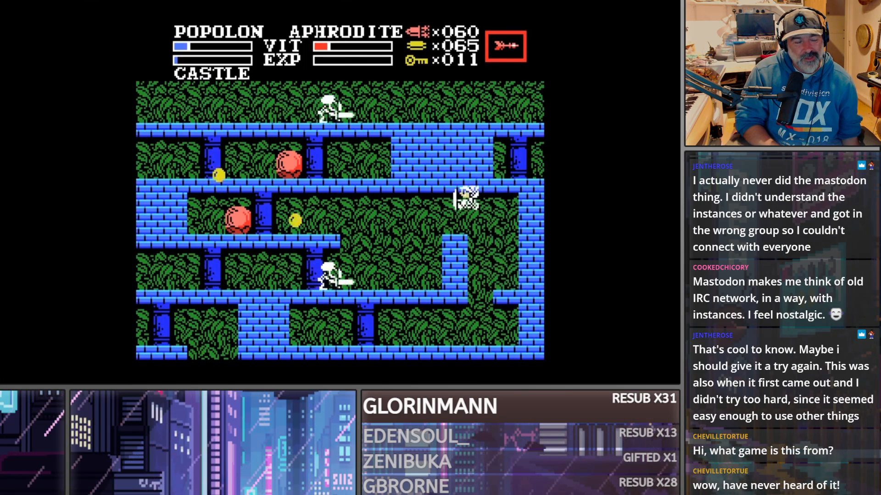
{"action": "key", "text": "Left"}
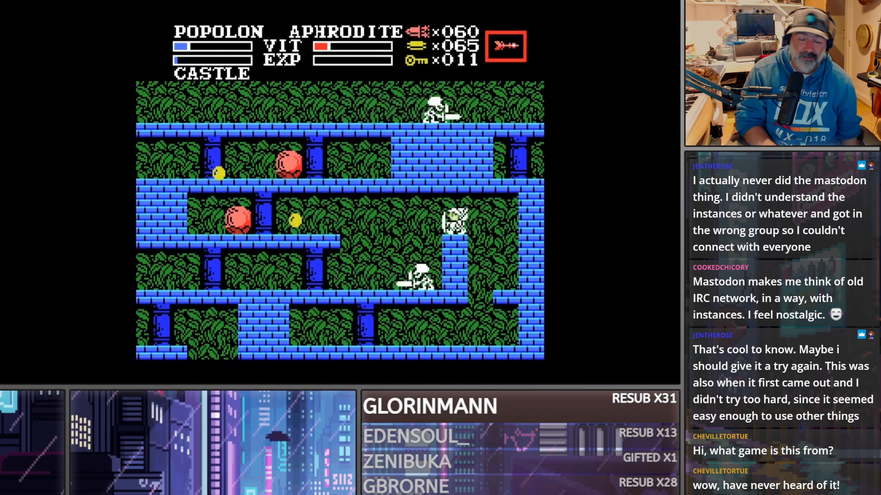
{"action": "key", "text": "Up"}
{"action": "key", "text": "Up"}
{"action": "key", "text": "Left"}
{"action": "key", "text": "space"}
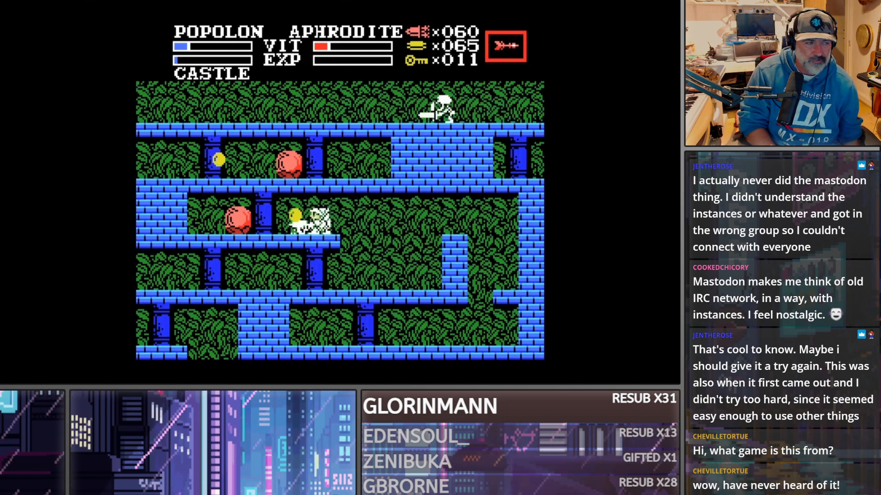
{"action": "key", "text": "space"}
{"action": "key", "text": "Left"}
{"action": "key", "text": "space"}
{"action": "key", "text": "Right"}
{"action": "key", "text": "Left"}
{"action": "key", "text": "Left"}
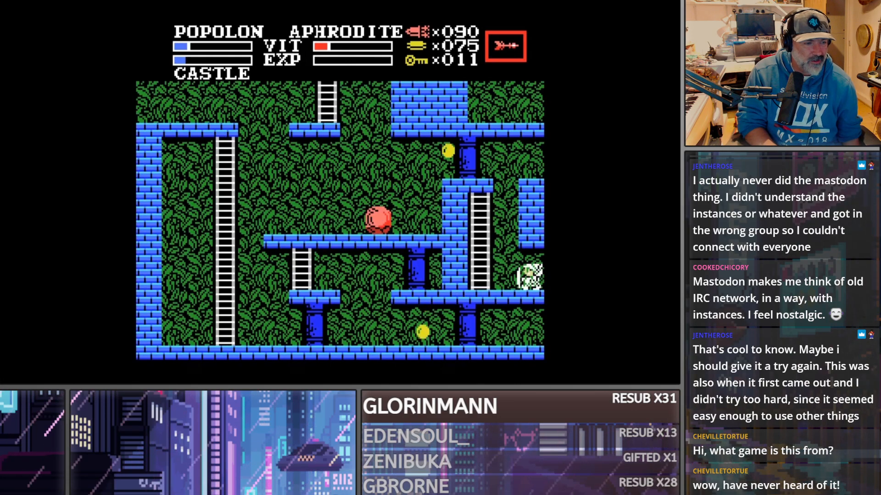
{"action": "key", "text": "Left"}
{"action": "key", "text": "Up"}
{"action": "key", "text": "Up"}
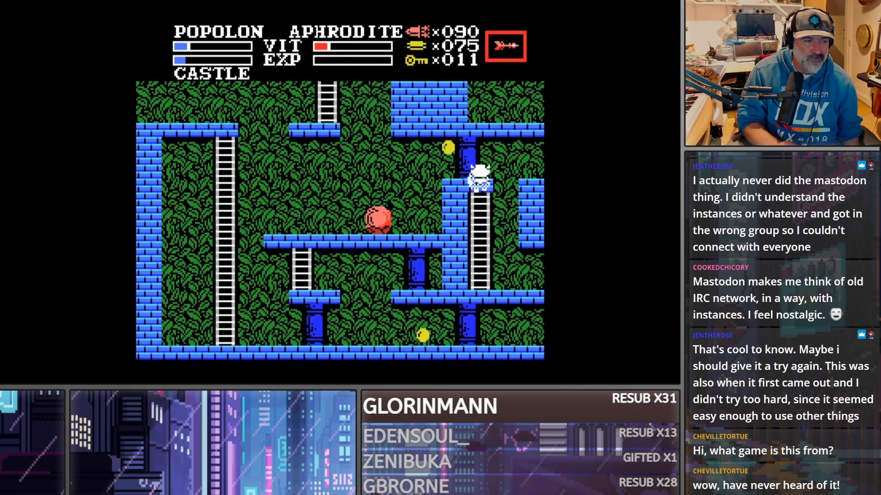
{"action": "key", "text": "Left"}
{"action": "key", "text": "space"}
{"action": "key", "text": "Up"}
{"action": "key", "text": "space"}
{"action": "key", "text": "space"}
{"action": "key", "text": "Left"}
{"action": "key", "text": "Up"}
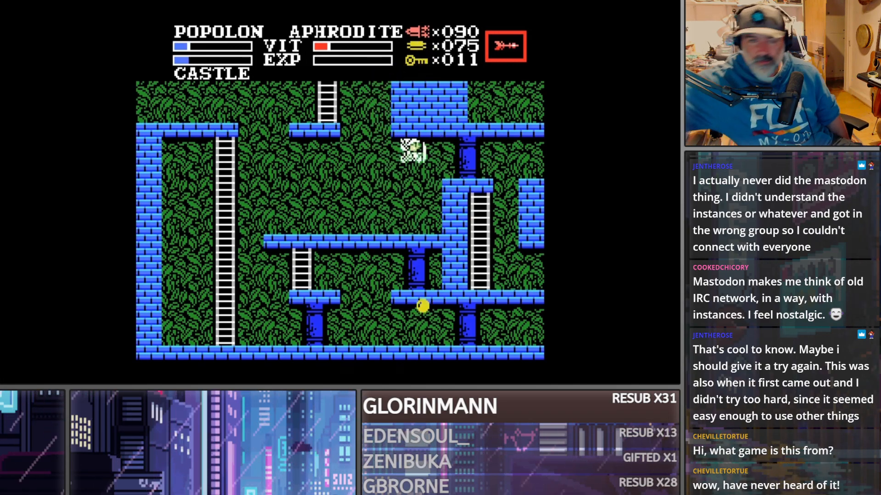
{"action": "key", "text": "Right"}
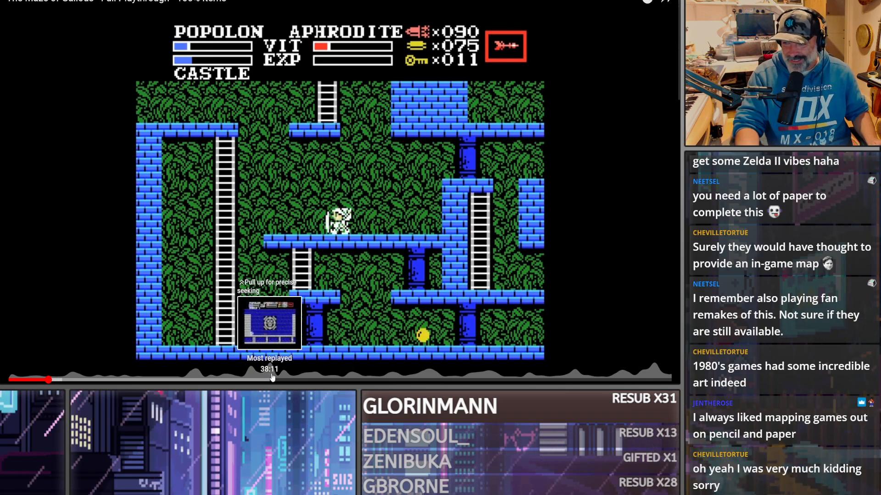
Step: Skip ahead through the full-screen playthrough to the World 2 boss fight and on to World 3
{"action": "left_click", "coordinate": [309, 379]}
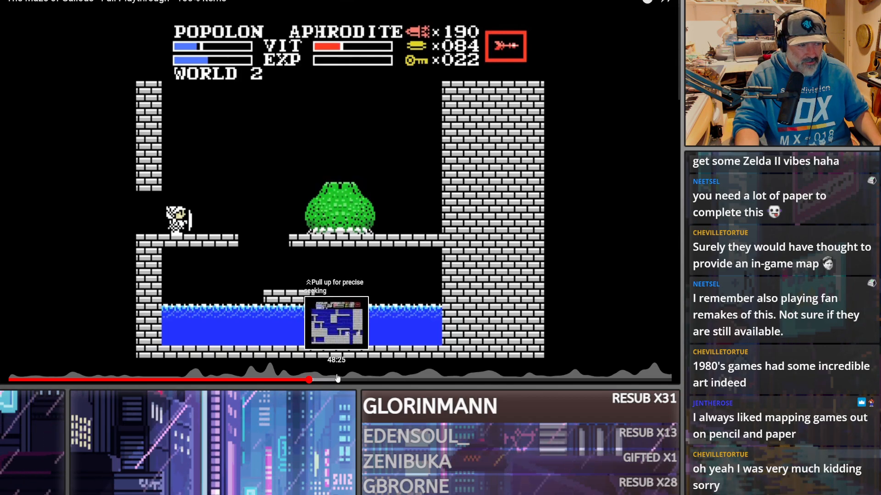
{"action": "left_click", "coordinate": [323, 366]}
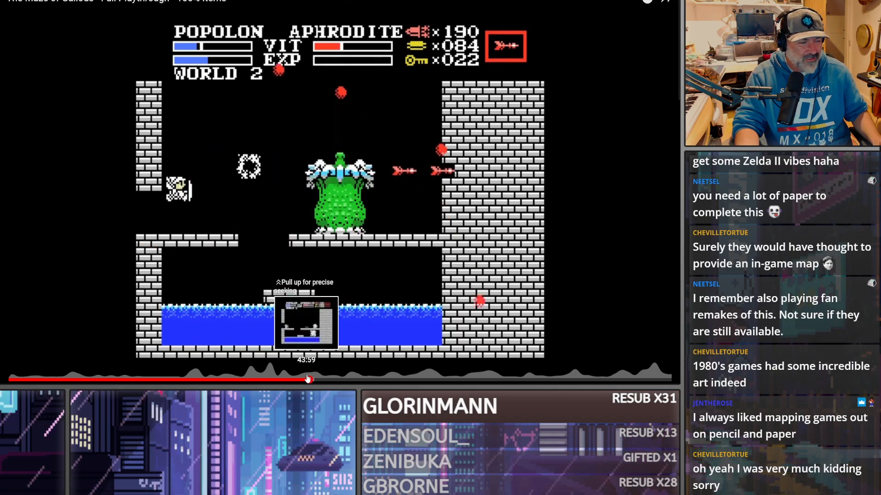
{"action": "left_click", "coordinate": [351, 378]}
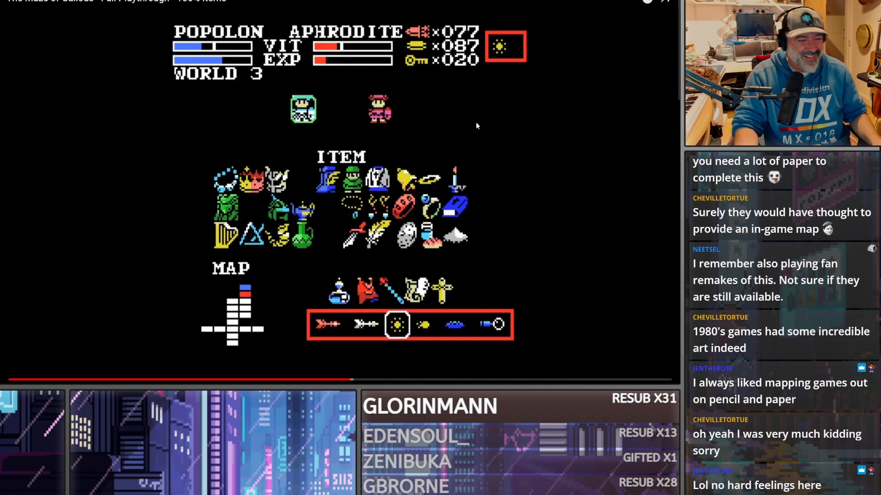
Step: Leave full screen, close the playthrough's browser window, and return to the MIDI project in Ableton Live
{"action": "key", "text": "Escape"}
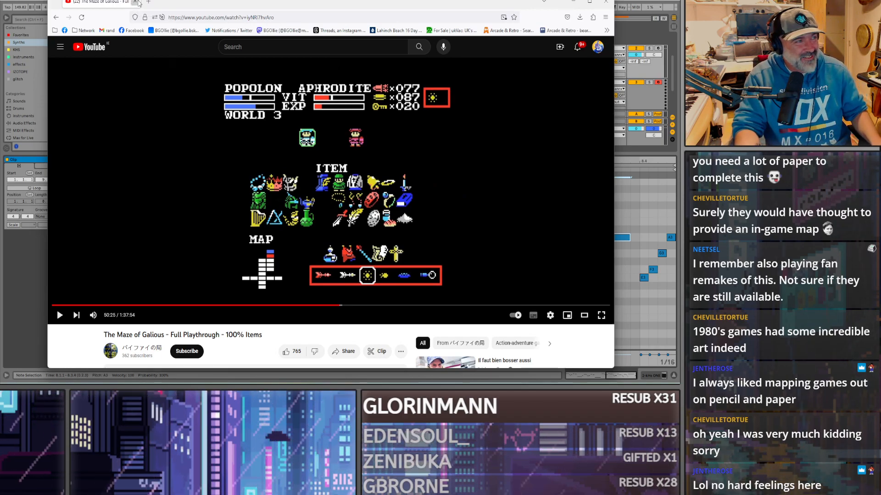
{"action": "left_click", "coordinate": [138, 2]}
{"action": "left_click", "coordinate": [144, 3]}
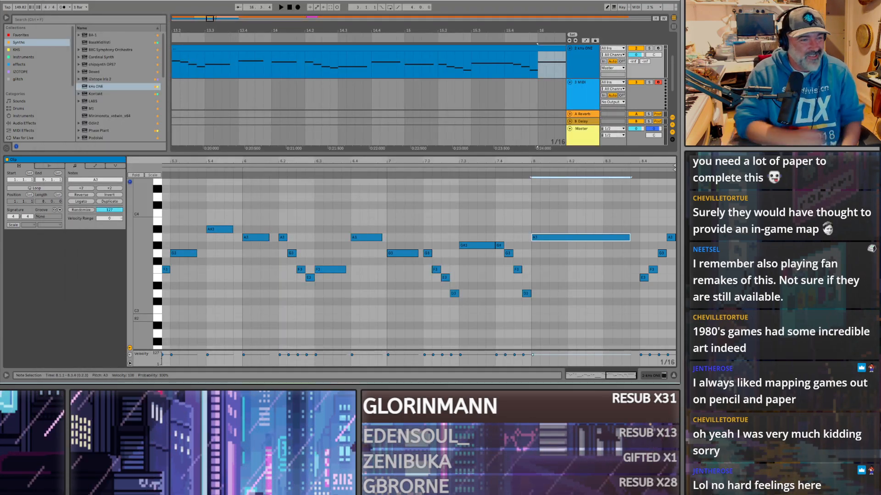
Step: Enlarge the arrangement area and listen to the end of the melody from 16.1.1
{"action": "scroll", "coordinate": [303, 232], "scroll_direction": "down", "scroll_amount": 4}
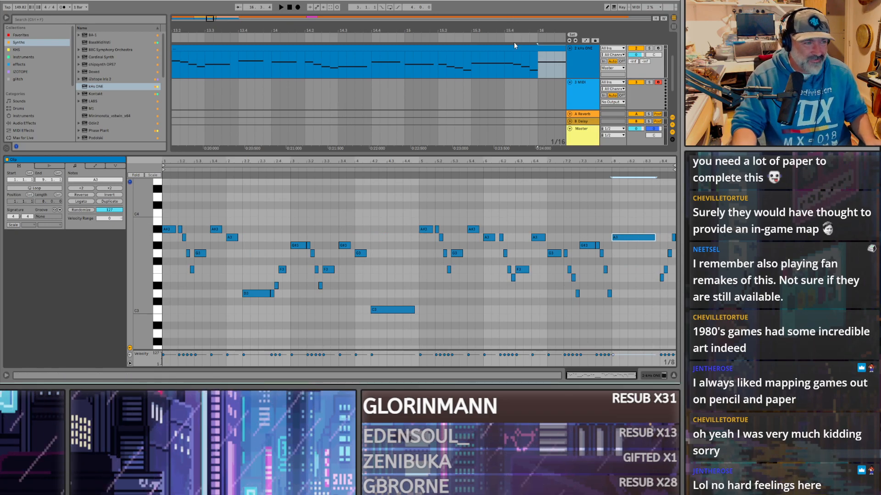
{"action": "left_click_drag", "start_coordinate": [508, 153], "coordinate": [509, 195]}
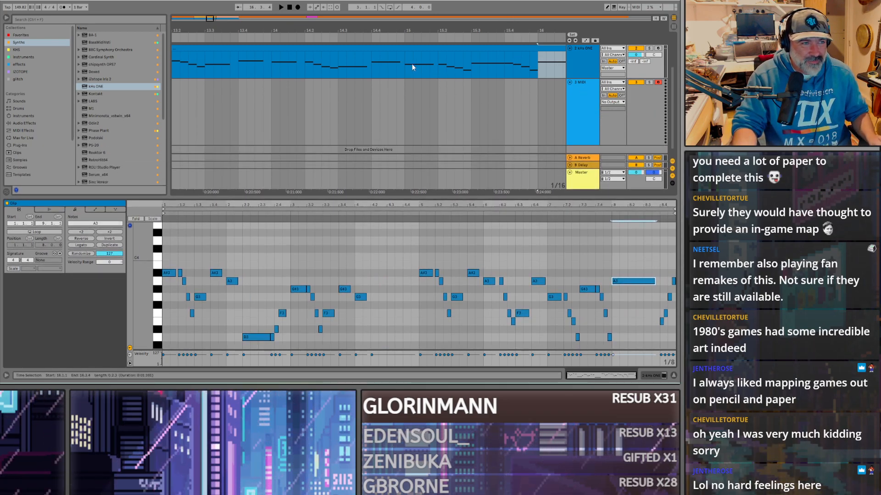
{"action": "scroll", "coordinate": [412, 63], "scroll_direction": "down", "scroll_amount": 3}
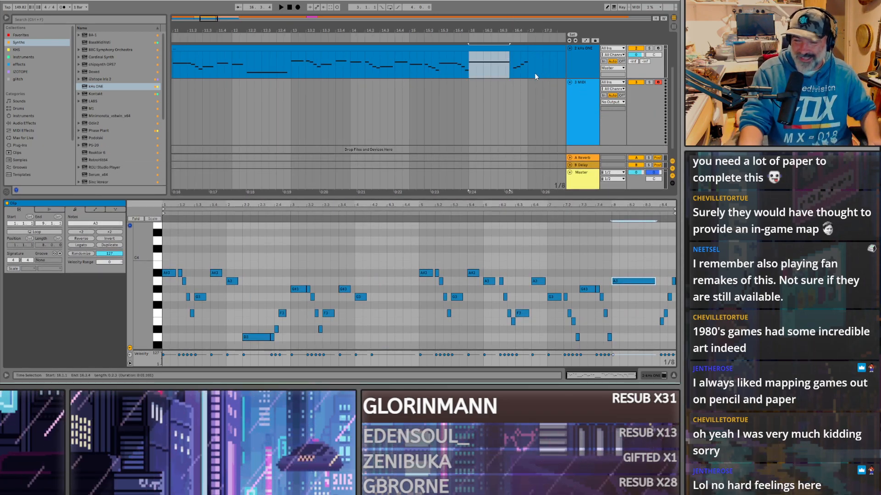
{"action": "key", "text": "space"}
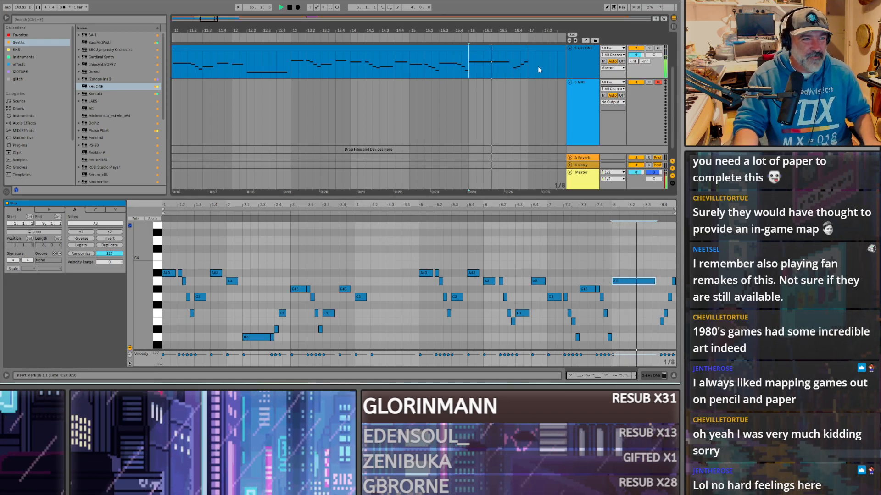
{"action": "key", "text": "space"}
{"action": "scroll", "coordinate": [280, 64], "scroll_direction": "down", "scroll_amount": 5}
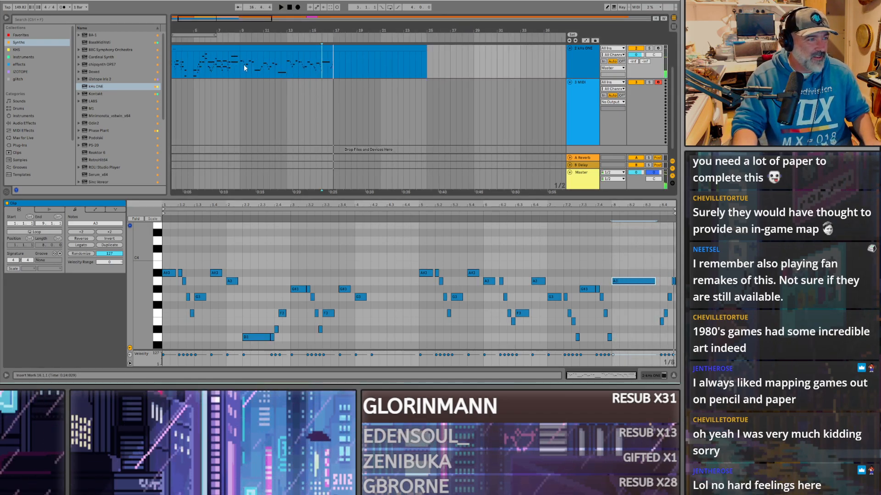
Step: Recolour the second-section MIDI clip starting at bar 9 in a lighter blue
{"action": "left_click", "coordinate": [242, 50], "text": "shift"}
{"action": "right_click", "coordinate": [272, 48]}
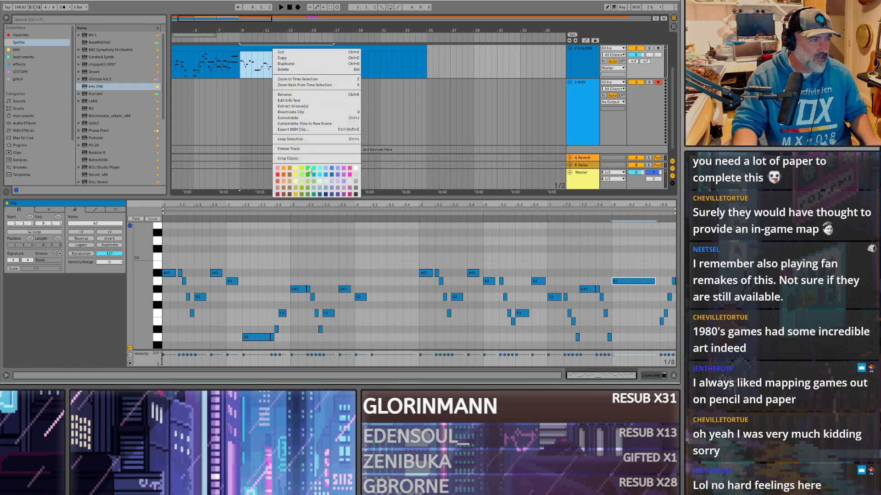
{"action": "left_click", "coordinate": [260, 132]}
{"action": "scroll", "coordinate": [263, 129], "scroll_direction": "up", "scroll_amount": 2}
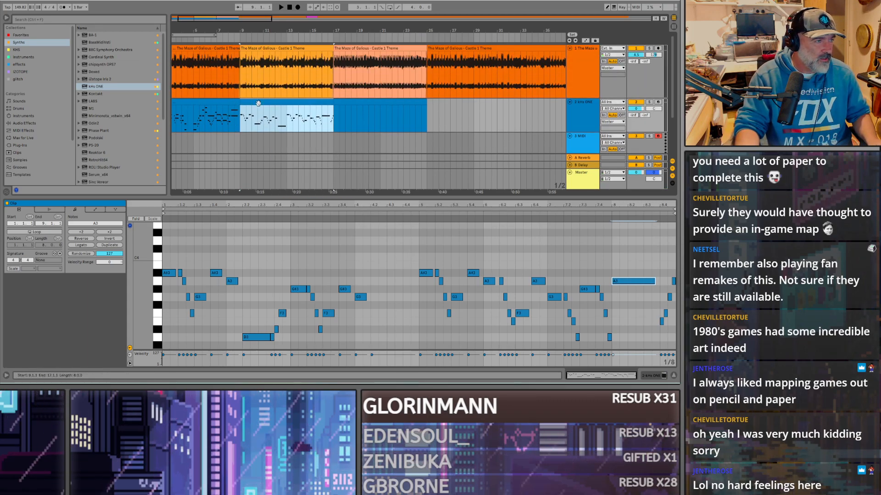
{"action": "right_click", "coordinate": [259, 105]}
{"action": "left_click", "coordinate": [313, 229]}
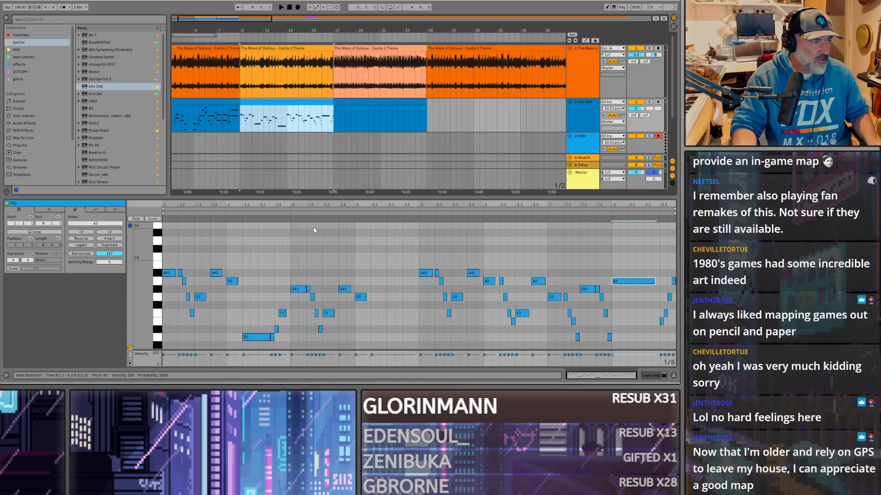
Step: Recolour the empty MIDI clip starting at bar 17 in light violet-blue
{"action": "left_click", "coordinate": [353, 102]}
{"action": "right_click", "coordinate": [355, 102]}
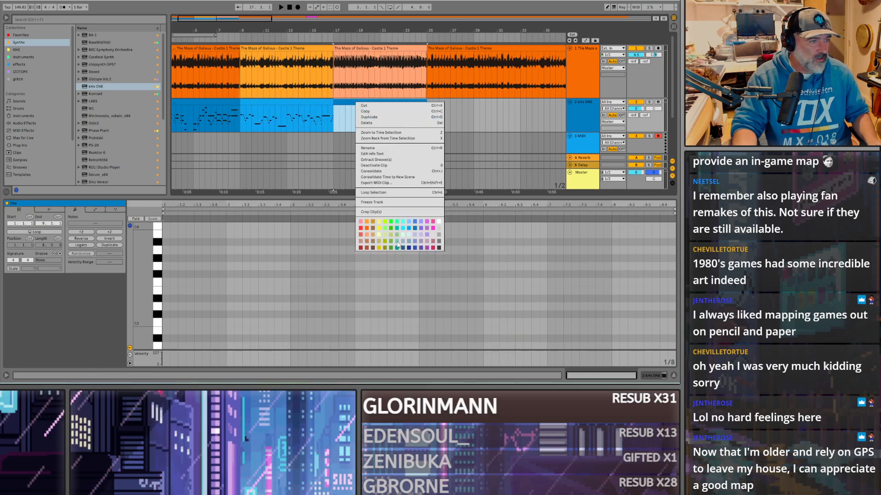
{"action": "left_click", "coordinate": [419, 229]}
{"action": "left_click", "coordinate": [396, 115]}
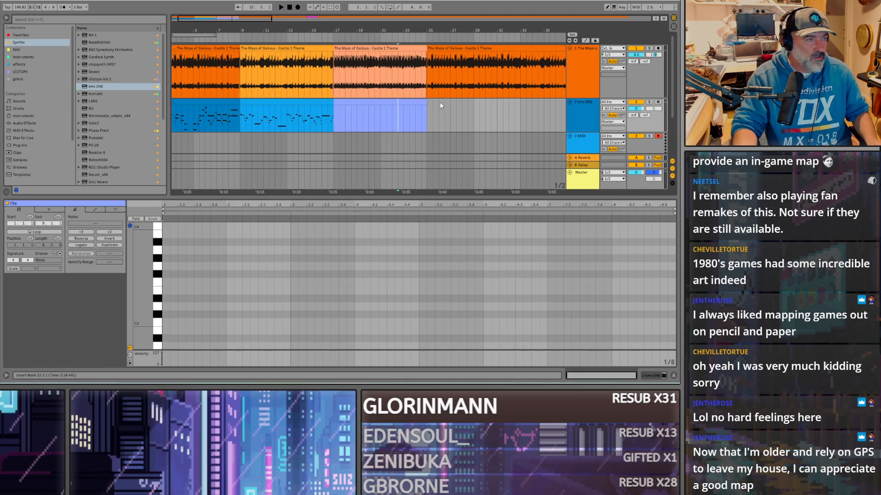
Step: Play the original recording and the transcribed melody together from 9.1.1 to compare them
{"action": "key", "text": "w"}
{"action": "left_click", "coordinate": [190, 115]}
{"action": "key", "text": "space"}
{"action": "key", "text": "plus"}
{"action": "key", "text": "plus"}
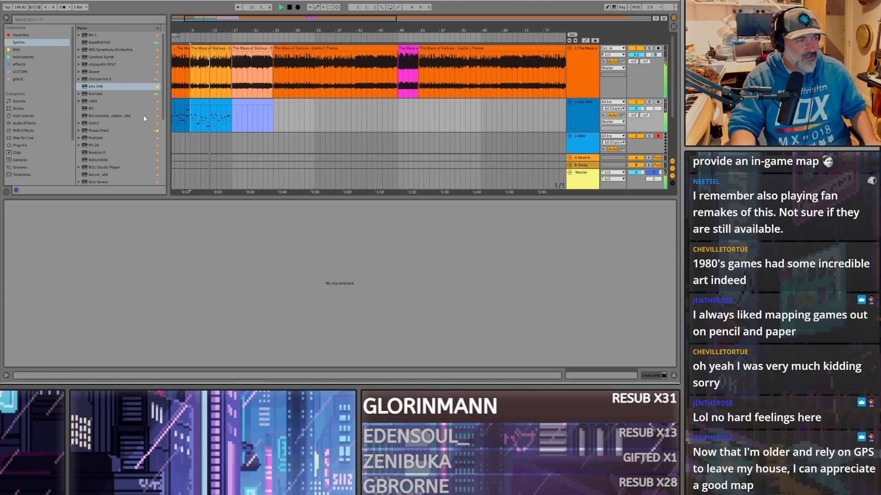
{"action": "key", "text": "plus"}
{"action": "key", "text": "plus"}
{"action": "key", "text": "plus"}
{"action": "key", "text": "plus"}
{"action": "key", "text": "plus"}
{"action": "key", "text": "plus"}
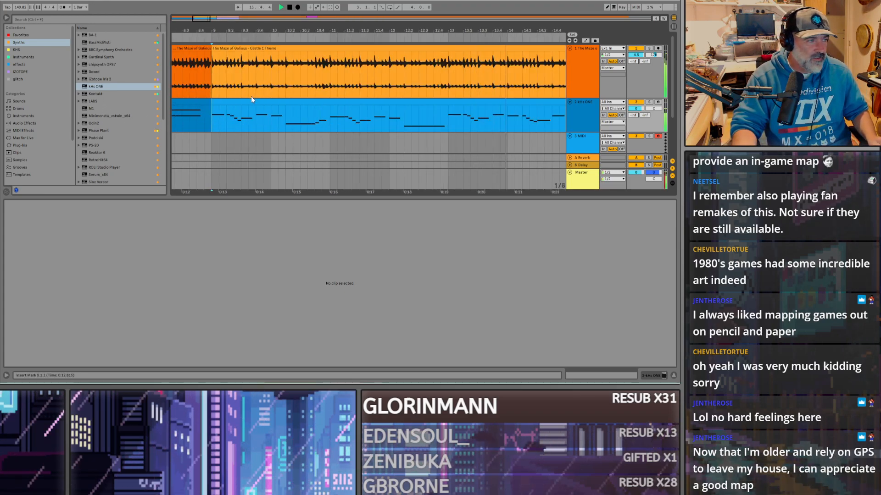
Step: In the bar 9 clip, add a harmony G3 beneath the opening A#3 on 1.1.1, matching its length
{"action": "left_click", "coordinate": [221, 120]}
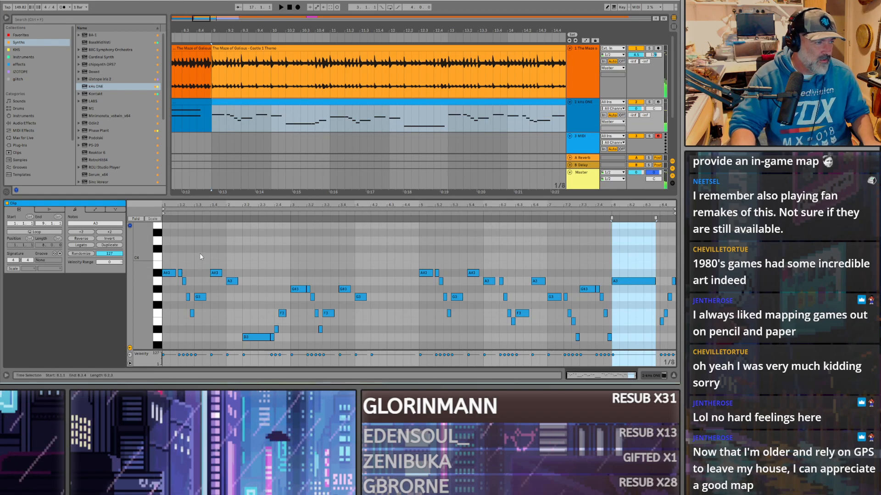
{"action": "left_click", "coordinate": [169, 274]}
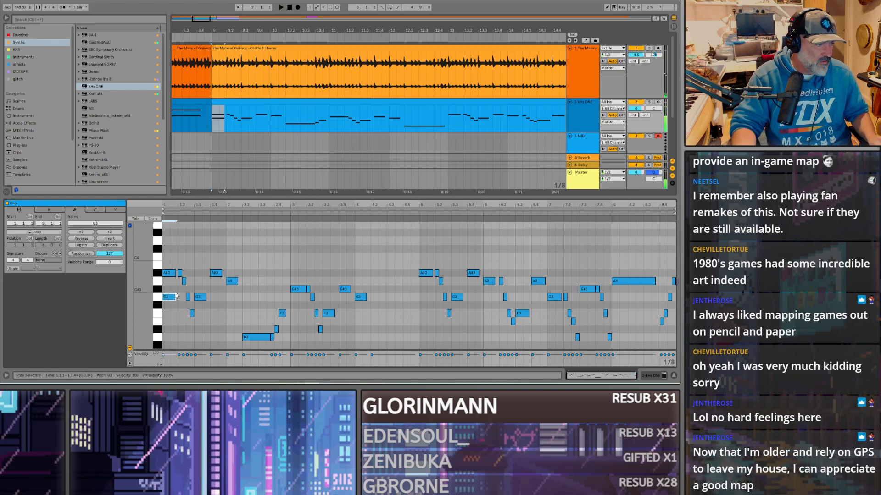
{"action": "scroll", "coordinate": [175, 296], "scroll_direction": "up", "scroll_amount": 4}
{"action": "scroll", "coordinate": [175, 296], "scroll_direction": "down", "scroll_amount": 3}
{"action": "scroll", "coordinate": [176, 296], "scroll_direction": "up", "scroll_amount": 5}
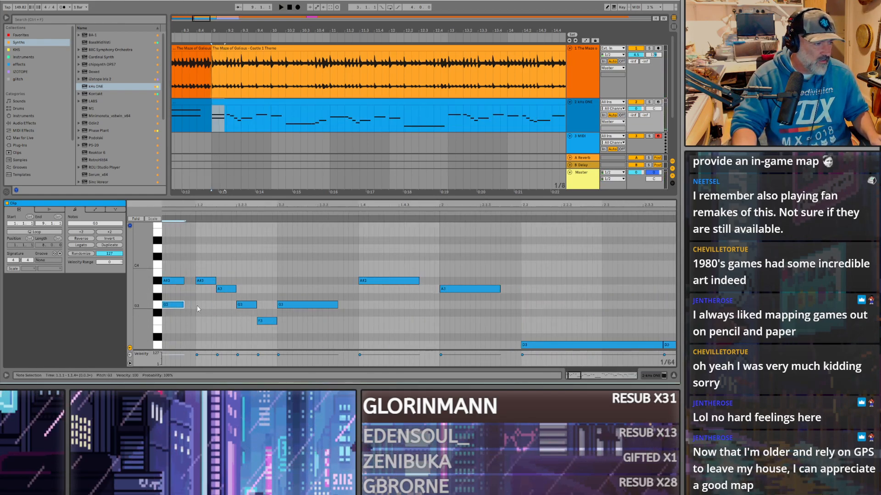
Step: Continue the harmony with sixteenths G3, F#3, E3 and D3 from 1.2.1 to 1.2.4, and listen
{"action": "double_click", "coordinate": [206, 304]}
{"action": "double_click", "coordinate": [226, 321]}
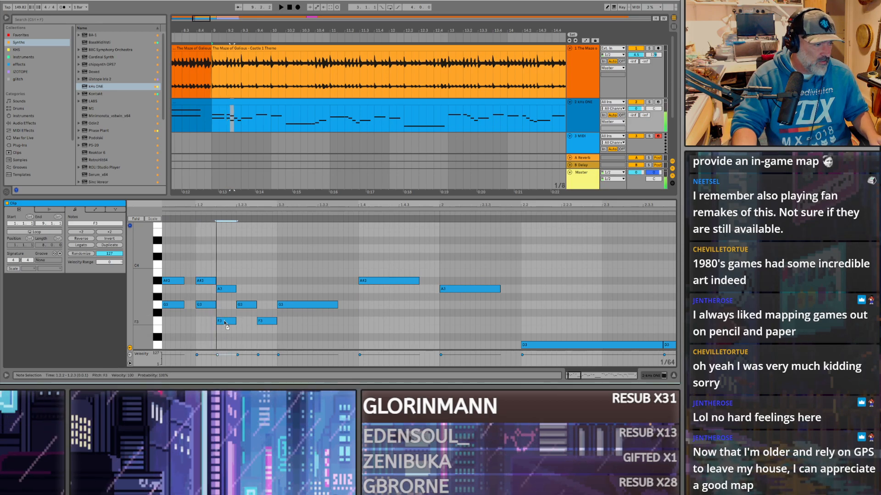
{"action": "double_click", "coordinate": [246, 337]}
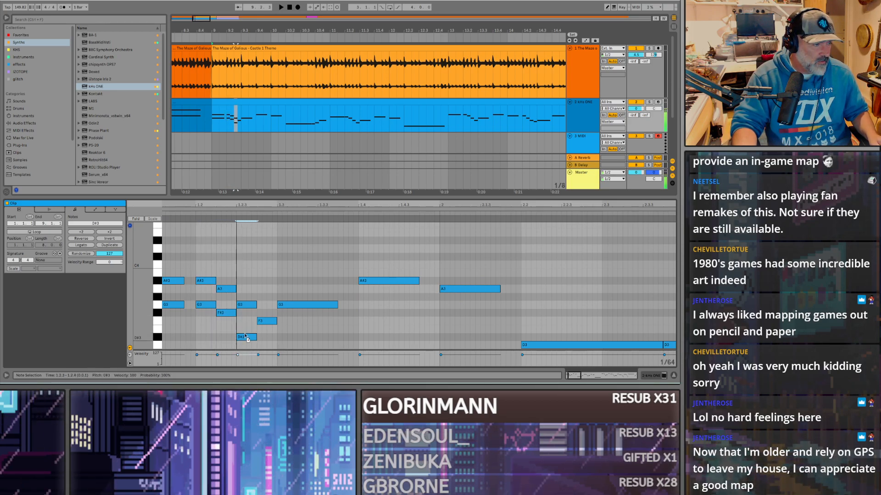
{"action": "double_click", "coordinate": [267, 345]}
{"action": "scroll", "coordinate": [259, 293], "scroll_direction": "down", "scroll_amount": 2}
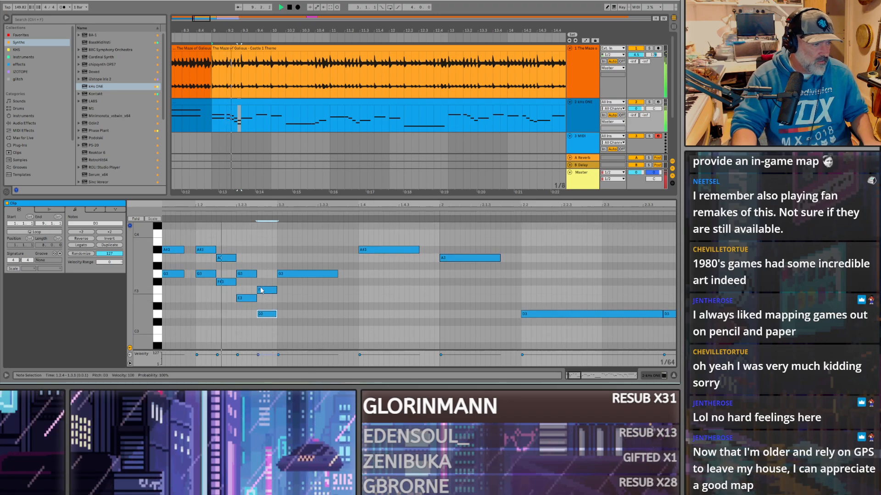
Step: Lower the F#3 harmony note at 1.2.2 to F3 and play the passage back
{"action": "left_click_drag", "start_coordinate": [226, 282], "coordinate": [228, 292]}
{"action": "key", "text": "space"}
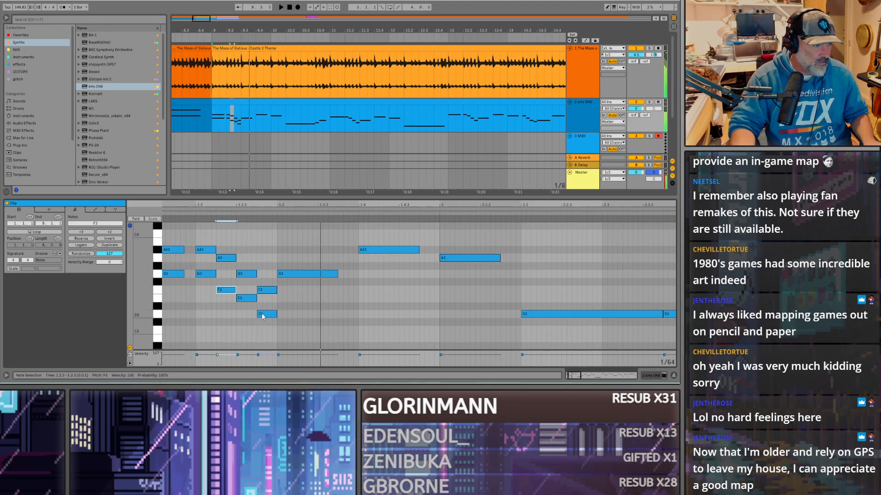
{"action": "key", "text": "space"}
Step: Add a long E3 note at 1.3, copy it to G3 at 1.4 and F#3 at 2.1, and play the passage
{"action": "double_click", "coordinate": [292, 298]}
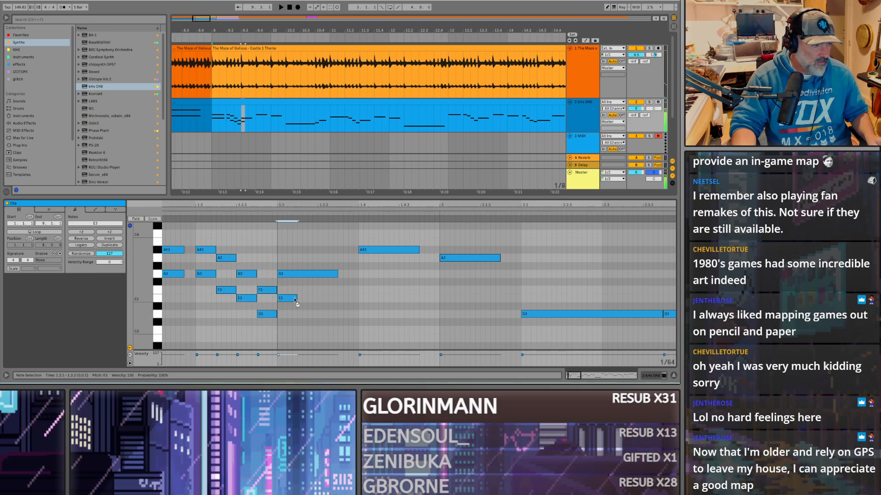
{"action": "left_click_drag", "start_coordinate": [299, 299], "coordinate": [332, 298]}
{"action": "left_click_drag", "start_coordinate": [322, 299], "coordinate": [465, 280]}
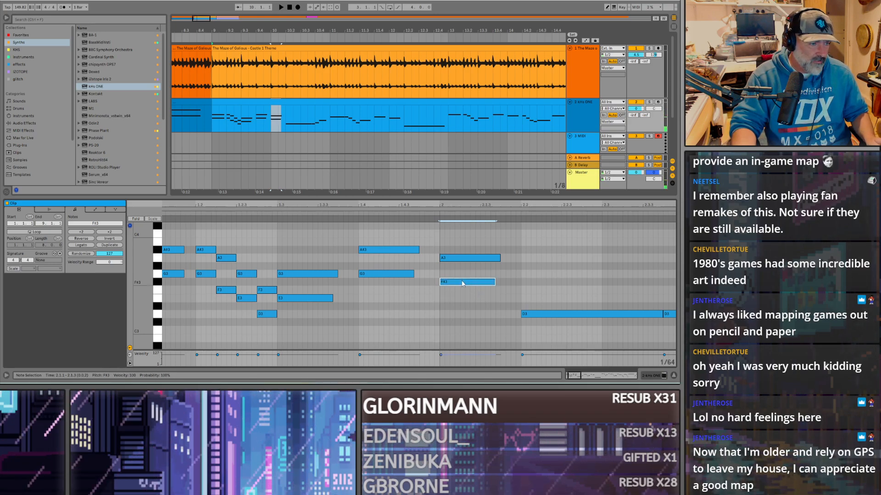
{"action": "left_click", "coordinate": [394, 250]}
{"action": "left_click", "coordinate": [381, 274]}
{"action": "key", "text": "space"}
{"action": "key", "text": "space"}
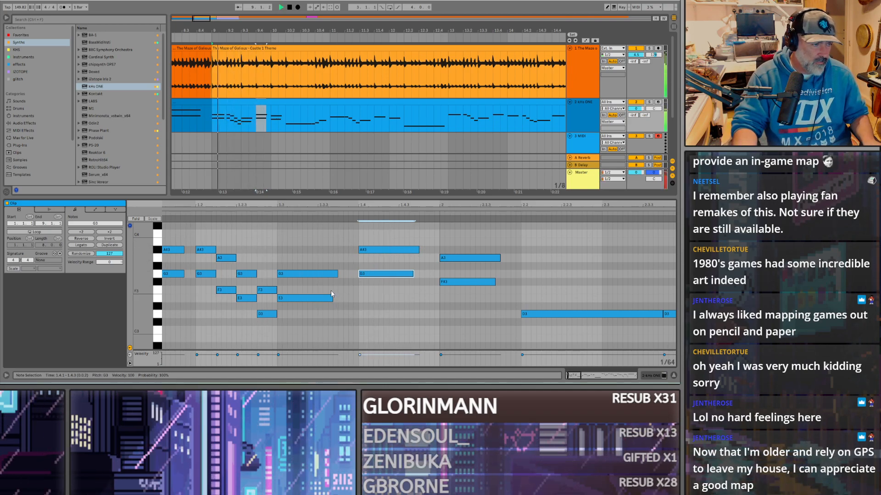
Step: Lower the E3 harmony note at 1.3 to D#3 and check it in playback
{"action": "left_click", "coordinate": [304, 298]}
{"action": "left_click_drag", "start_coordinate": [304, 298], "coordinate": [304, 306]}
{"action": "key", "text": "space"}
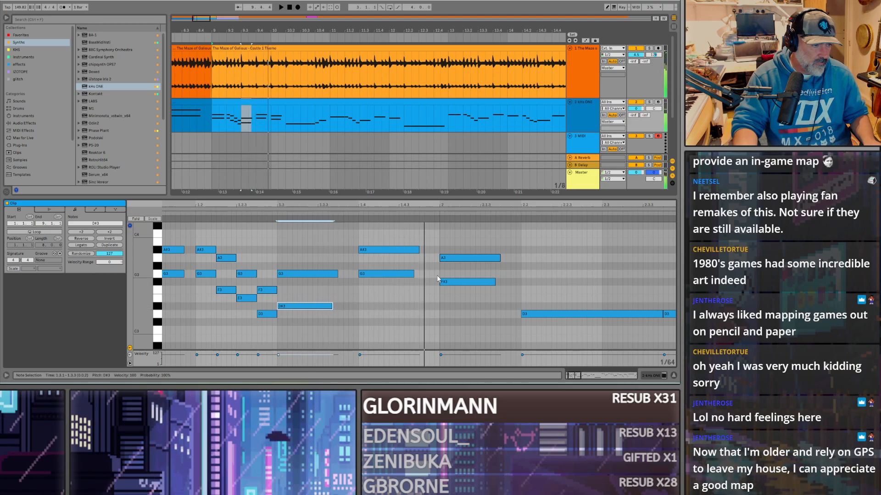
Step: Lower the F#3 harmony note at 2.1 to F3, lengthen it into 2.1.4, and play it back
{"action": "key", "text": "space"}
{"action": "left_click", "coordinate": [453, 283]}
{"action": "key", "text": "space"}
{"action": "left_click_drag", "start_coordinate": [453, 280], "coordinate": [502, 294]}
{"action": "key", "text": "space"}
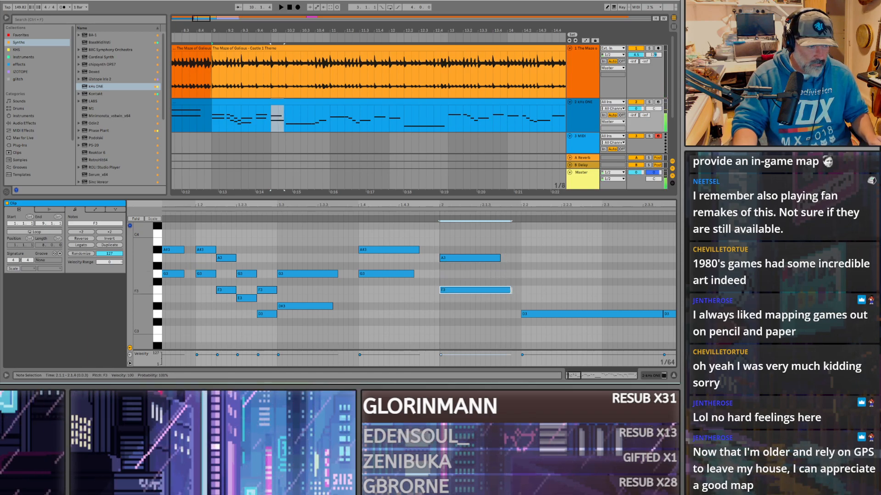
Step: Copy the long D3 note at 2.2 down to A2 and play the passage back
{"action": "scroll", "coordinate": [523, 303], "scroll_direction": "down", "scroll_amount": 1}
{"action": "left_click_drag", "start_coordinate": [535, 310], "coordinate": [535, 348]}
{"action": "key", "text": "space"}
{"action": "scroll", "coordinate": [410, 302], "scroll_direction": "right", "scroll_amount": 1}
{"action": "scroll", "coordinate": [455, 298], "scroll_direction": "down", "scroll_amount": 4}
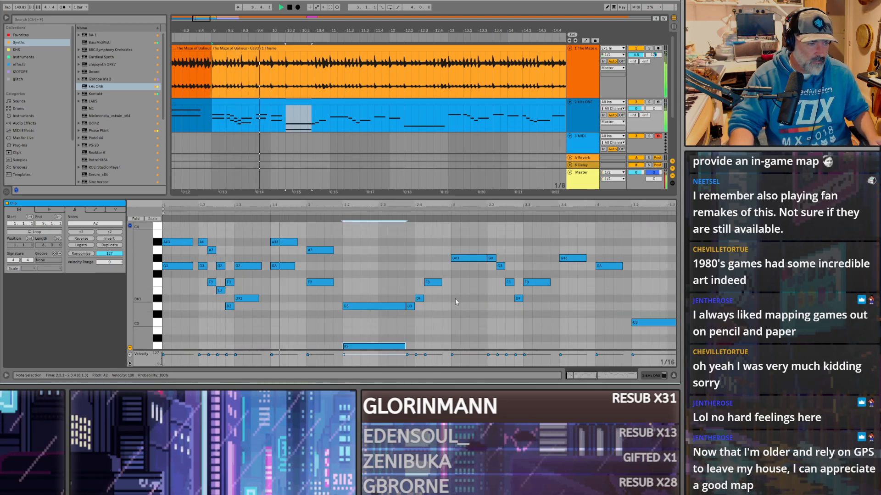
{"action": "scroll", "coordinate": [367, 314], "scroll_direction": "down", "scroll_amount": 3}
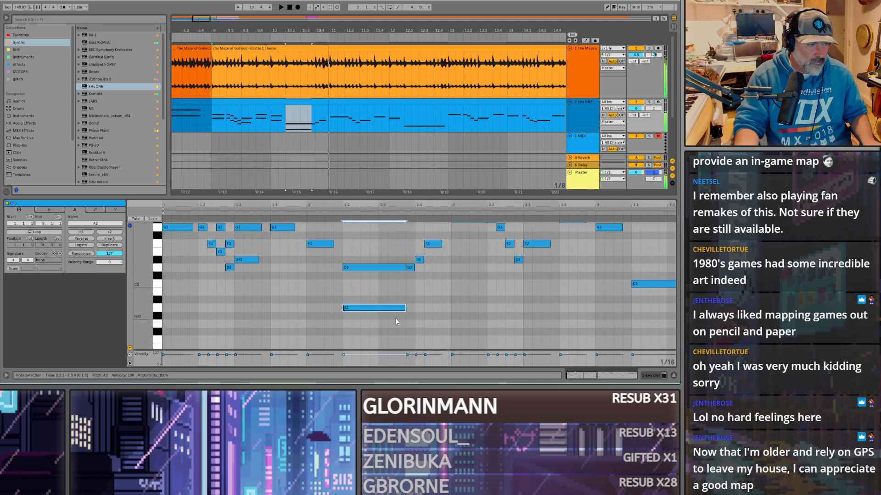
Step: Add harmony notes A2 at 2.3.4, A#2 at 2.4.1 and C3 at 2.4.2, extending the C3 to match the F3 above
{"action": "scroll", "coordinate": [401, 316], "scroll_direction": "up", "scroll_amount": 3}
{"action": "double_click", "coordinate": [427, 307]}
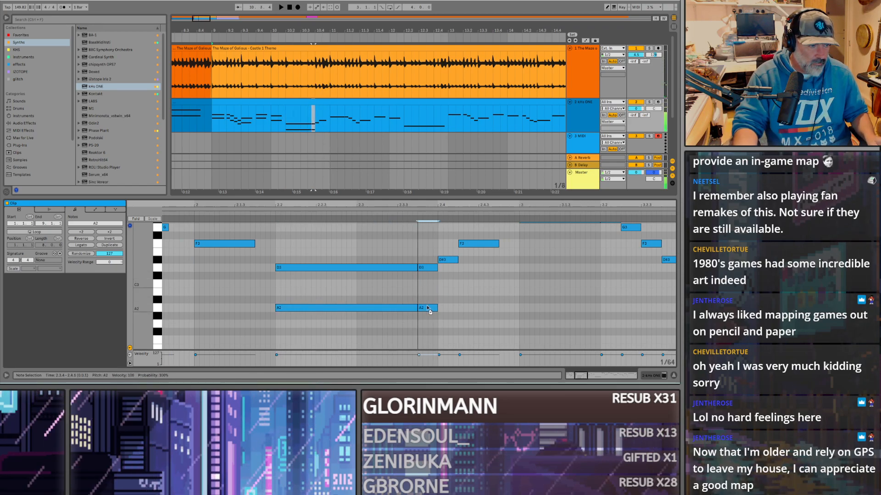
{"action": "double_click", "coordinate": [447, 292]}
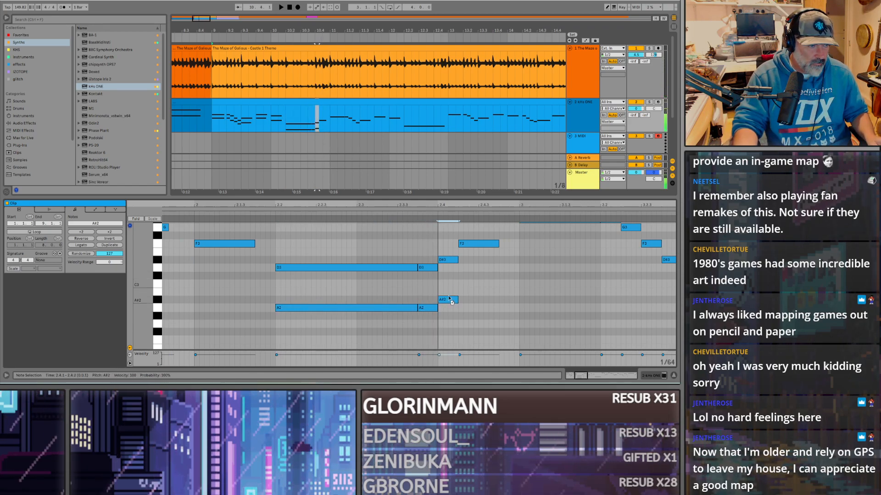
{"action": "double_click", "coordinate": [475, 285]}
{"action": "left_click_drag", "start_coordinate": [477, 284], "coordinate": [497, 284]}
Step: Copy the G#3 note at 3.1 down to D#3 and play the section around bar 11 of the arrangement
{"action": "scroll", "coordinate": [520, 285], "scroll_direction": "up", "scroll_amount": 2}
{"action": "left_click_drag", "start_coordinate": [537, 252], "coordinate": [538, 289]}
{"action": "key", "text": "space"}
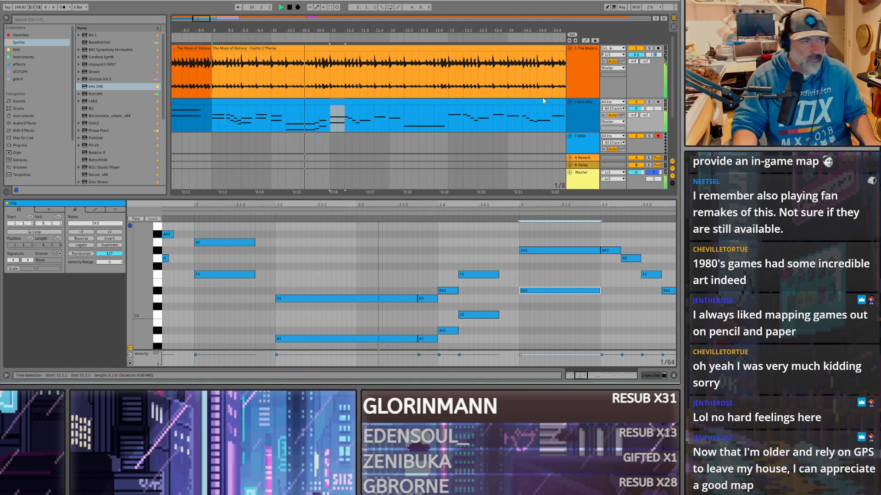
{"action": "key", "text": "space"}
{"action": "key", "text": "space"}
{"action": "left_click", "coordinate": [331, 121]}
{"action": "key", "text": "space"}
{"action": "key", "text": "space"}
{"action": "key", "text": "space"}
Step: Add harmony notes D#3 at 3.2.1, D3 at 3.2.2, C3 at 3.2.3, A#2 at 3.2.4 and a C3 at 3.3 as long as the F3
{"action": "double_click", "coordinate": [504, 291]}
{"action": "double_click", "coordinate": [528, 298]}
{"action": "double_click", "coordinate": [550, 315]}
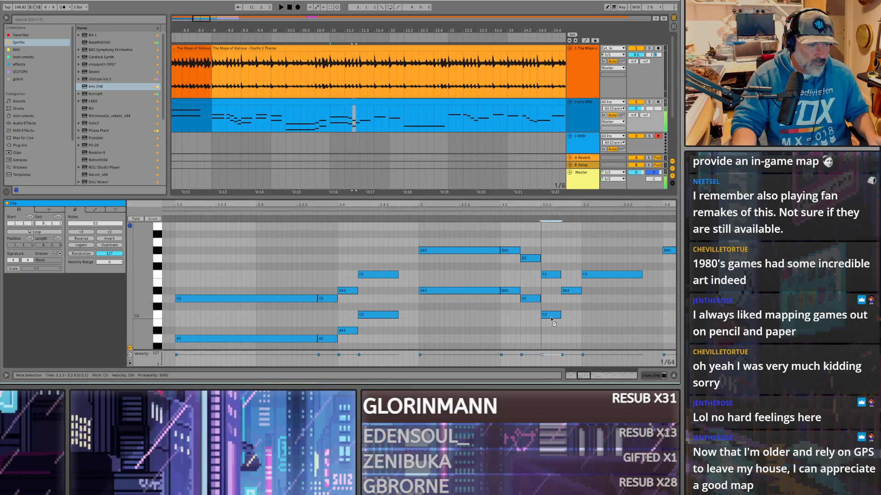
{"action": "double_click", "coordinate": [571, 331]}
{"action": "double_click", "coordinate": [592, 315]}
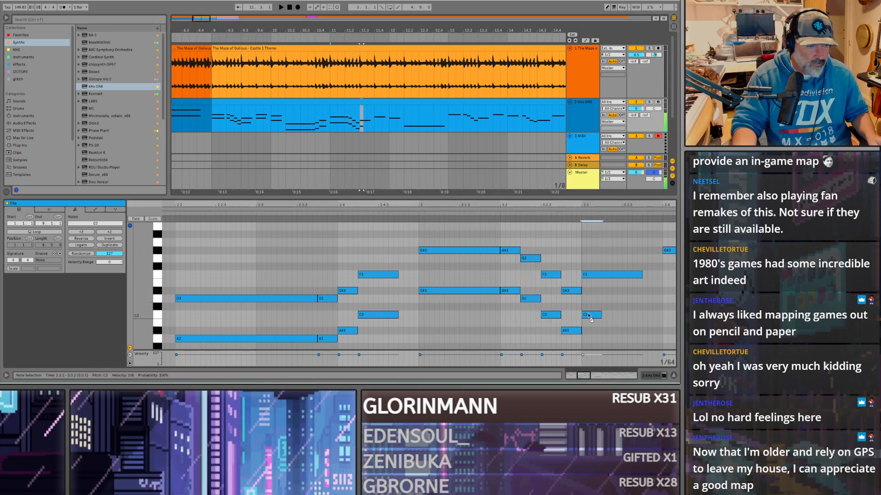
{"action": "left_click_drag", "start_coordinate": [601, 315], "coordinate": [642, 315]}
Step: Try the C3 note at 3.3 a semitone higher, return it to C3, and listen to the passage
{"action": "key", "text": "Up"}
{"action": "key", "text": "Down"}
{"action": "key", "text": "space"}
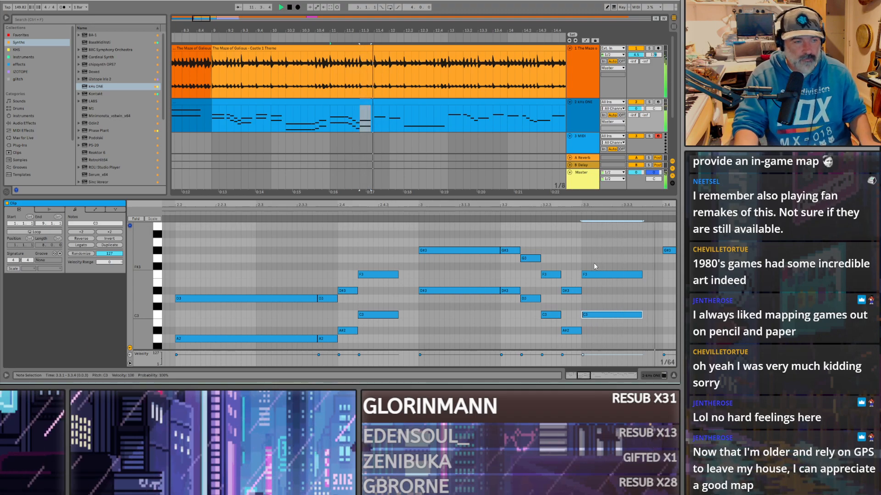
{"action": "key", "text": "space"}
{"action": "left_click_drag", "start_coordinate": [594, 316], "coordinate": [593, 316]}
{"action": "key", "text": "space"}
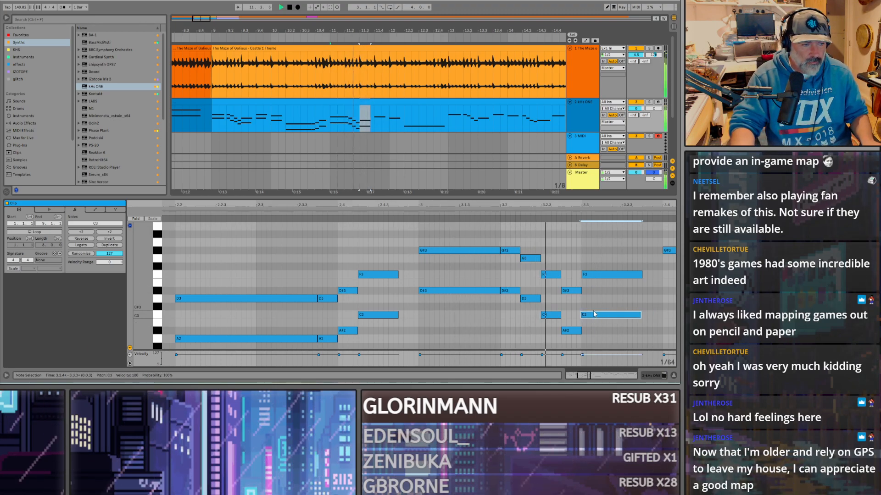
Step: Try raising the A#2 note at 3.2.4 to B2 during playback, return it to A#2, and audition the neighbouring notes
{"action": "left_click", "coordinate": [569, 331]}
{"action": "key", "text": "space"}
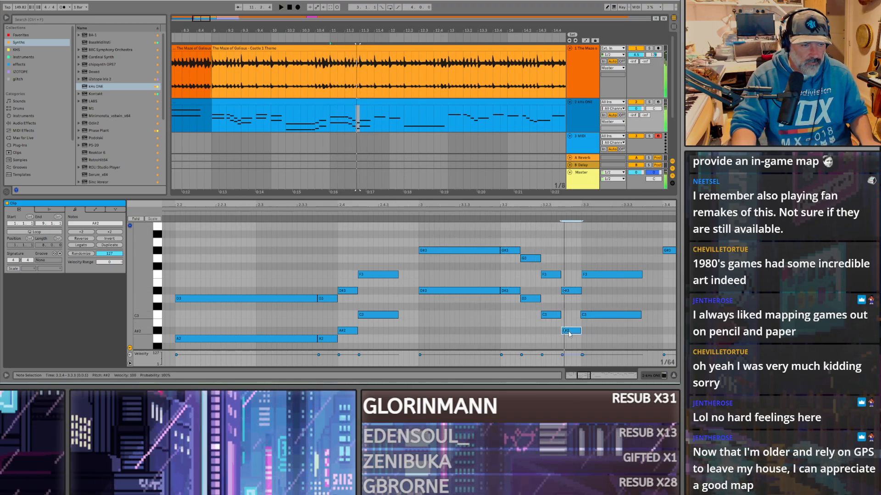
{"action": "key", "text": "space"}
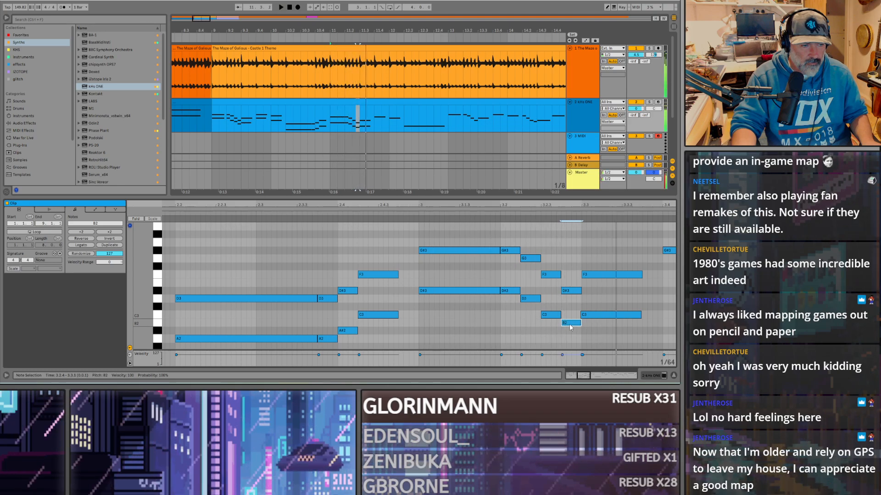
{"action": "left_click", "coordinate": [555, 316]}
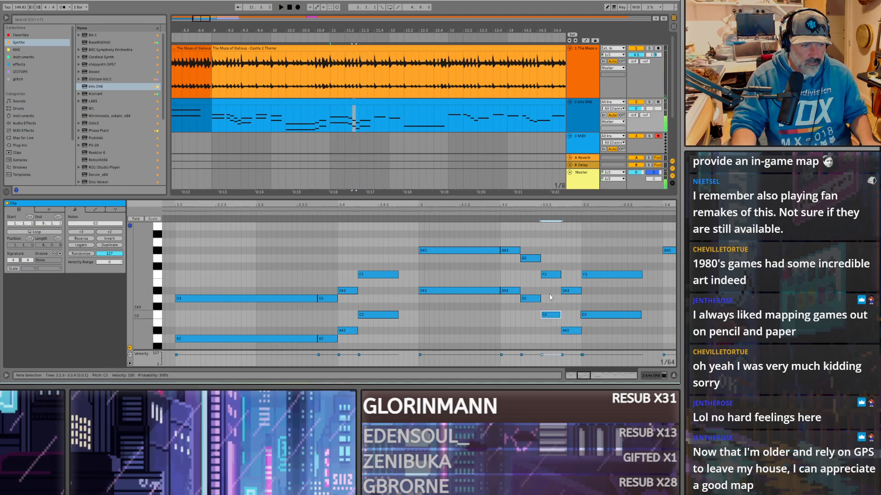
{"action": "left_click", "coordinate": [507, 253]}
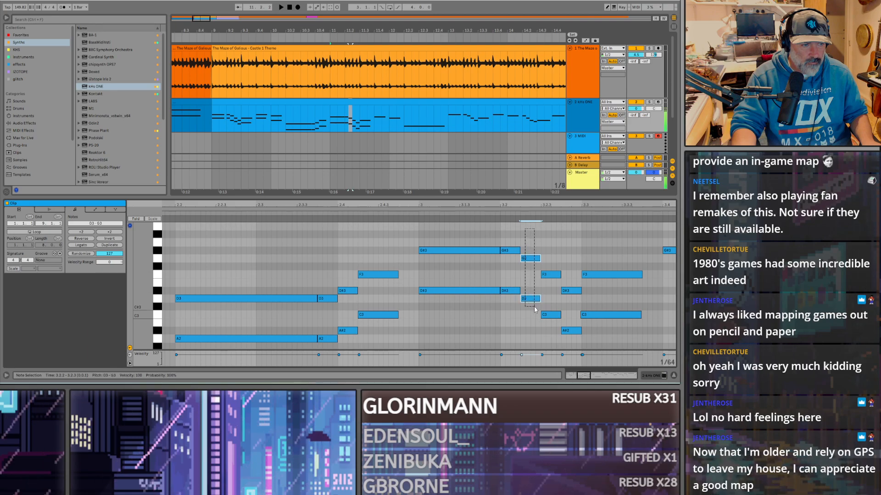
Step: Select the F3 and C3 pair at 3.3 and compare it with the original audio by temporarily muting the MIDI track
{"action": "left_click_drag", "start_coordinate": [585, 256], "coordinate": [607, 335]}
{"action": "key", "text": "space"}
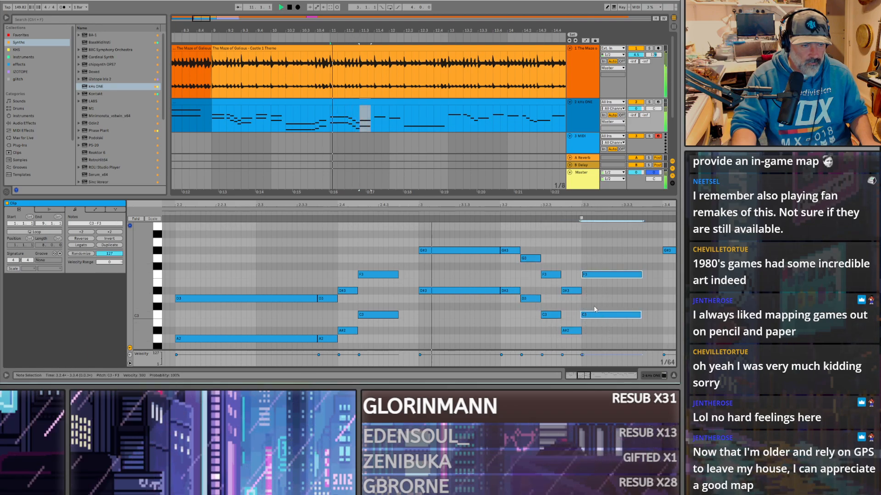
{"action": "key", "text": "space"}
{"action": "left_click", "coordinate": [636, 102]}
{"action": "key", "text": "space"}
{"action": "key", "text": "space"}
{"action": "key", "text": "space"}
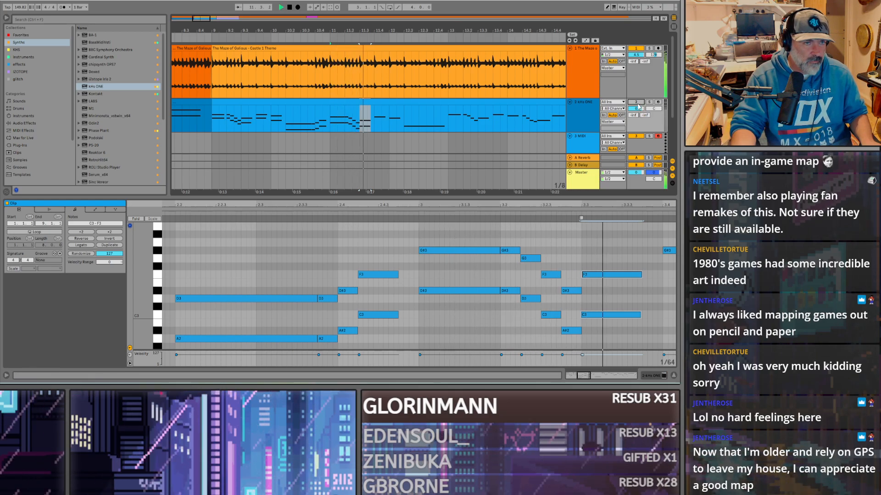
{"action": "left_click", "coordinate": [637, 103]}
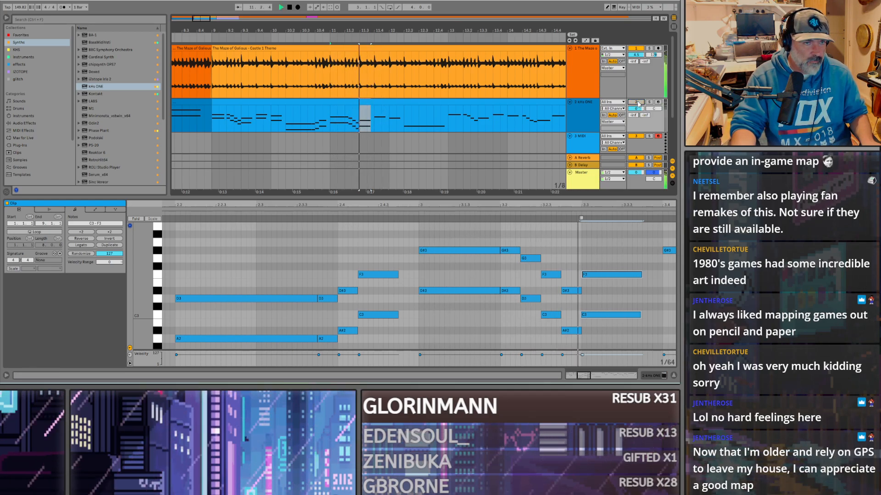
Step: Raise the C3 note at 3.3 to D3 and compare it with the original audio, temporarily muting the MIDI track
{"action": "mouse_move", "coordinate": [597, 318]}
{"action": "left_mouse_down"}
{"action": "mouse_move", "coordinate": [598, 286]}
{"action": "mouse_move", "coordinate": [600, 300]}
{"action": "left_mouse_up"}
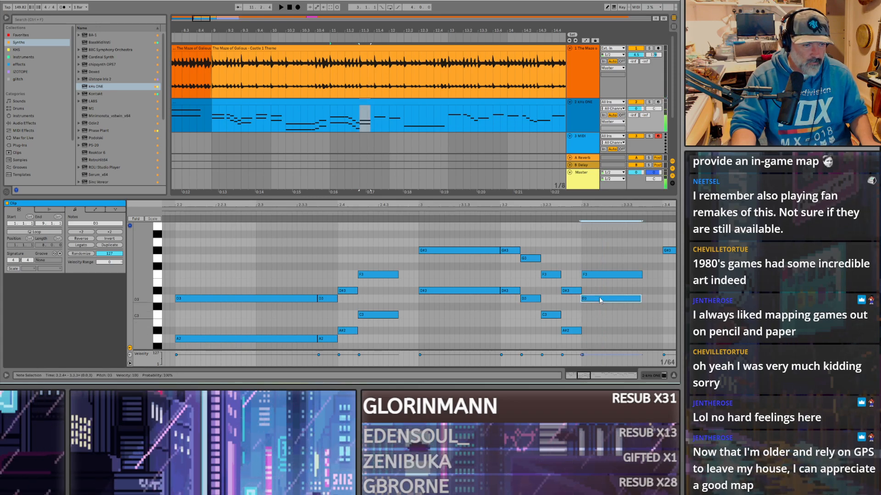
{"action": "left_click", "coordinate": [605, 275]}
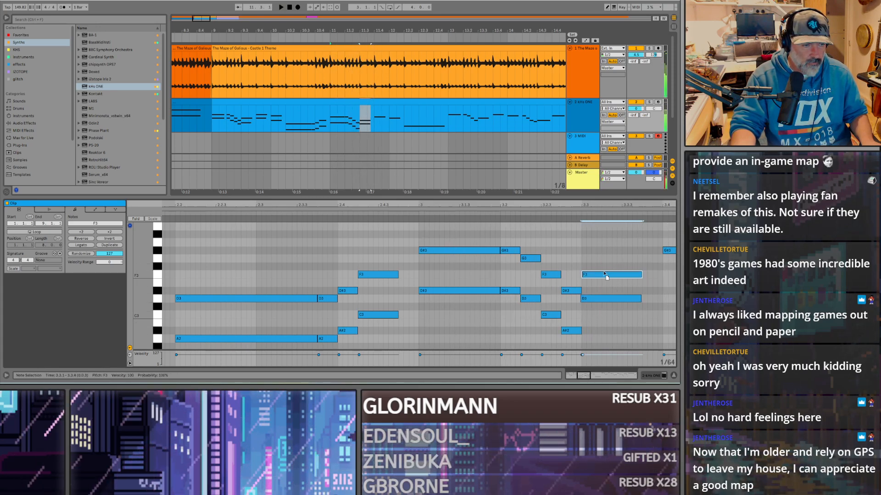
{"action": "left_click_drag", "start_coordinate": [604, 276], "coordinate": [606, 276]}
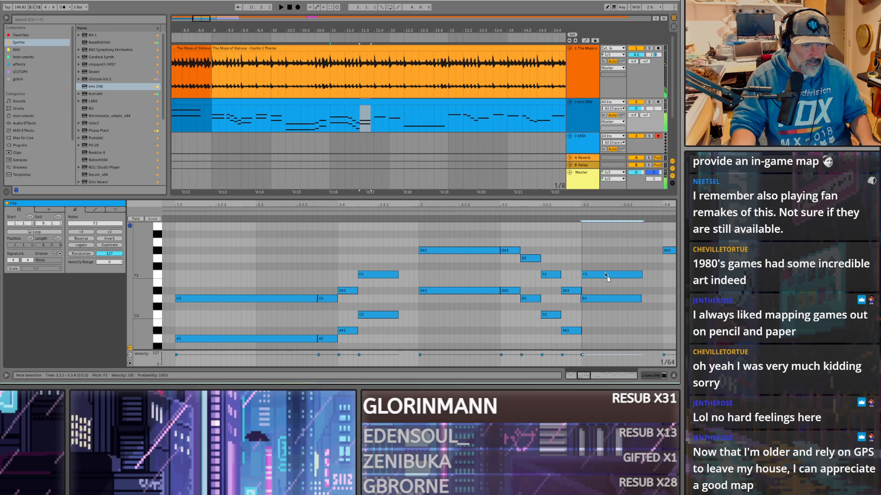
{"action": "left_click", "coordinate": [636, 101]}
{"action": "key", "text": "space"}
{"action": "left_click", "coordinate": [637, 101]}
{"action": "key", "text": "space"}
{"action": "left_click", "coordinate": [603, 299]}
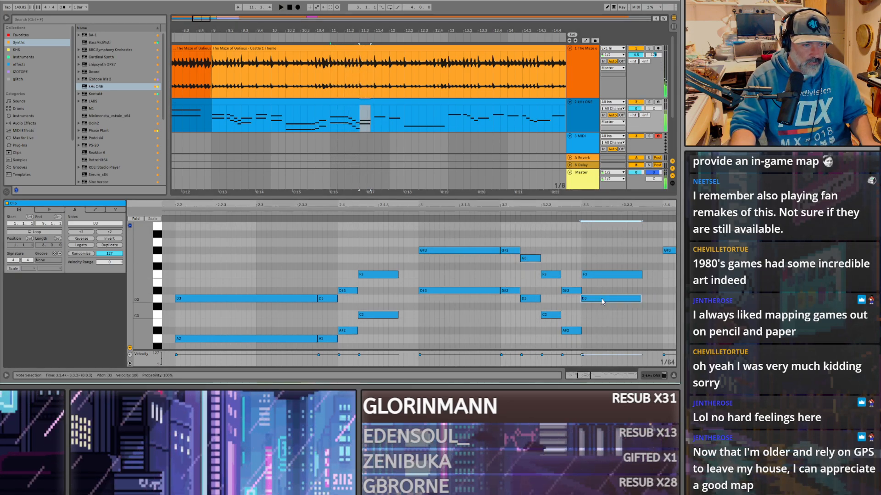
{"action": "key", "text": "space"}
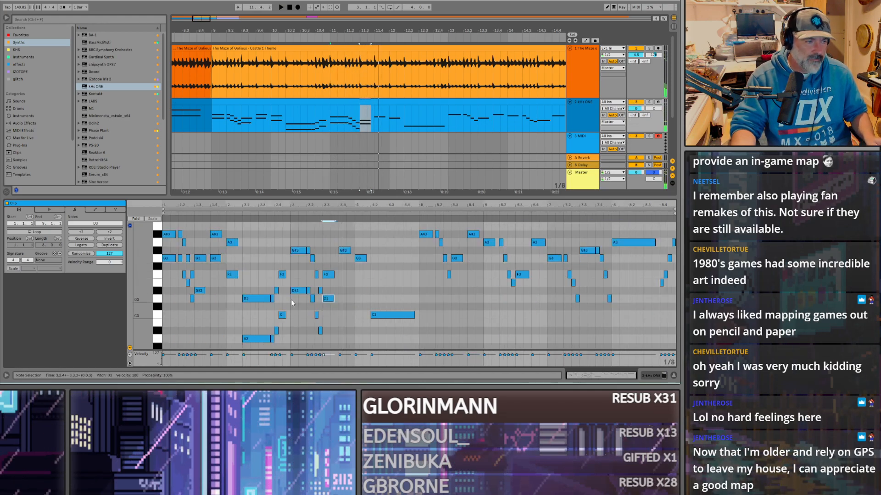
Step: Play the original audio from 2.4.4 of the clip with the MIDI track muted, and unmute the track
{"action": "scroll", "coordinate": [281, 311], "scroll_direction": "up", "scroll_amount": 5, "text": "ctrl"}
{"action": "left_click", "coordinate": [328, 282]}
{"action": "key", "text": "space"}
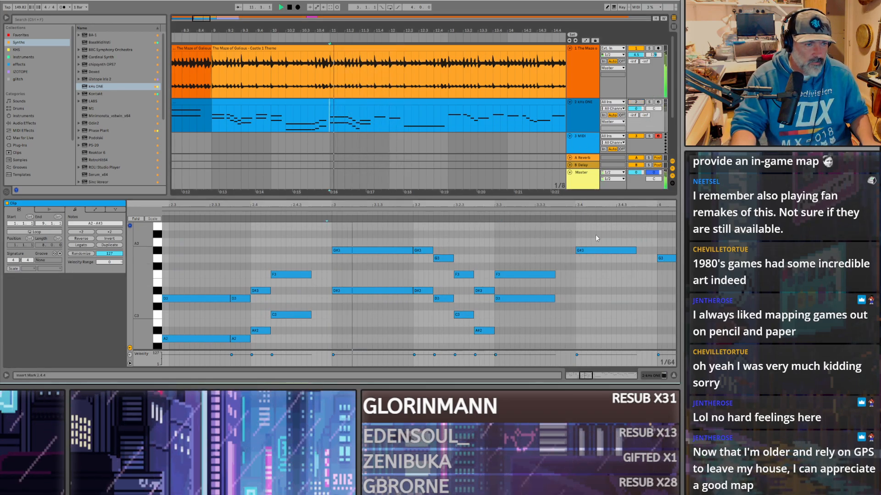
{"action": "key", "text": "space"}
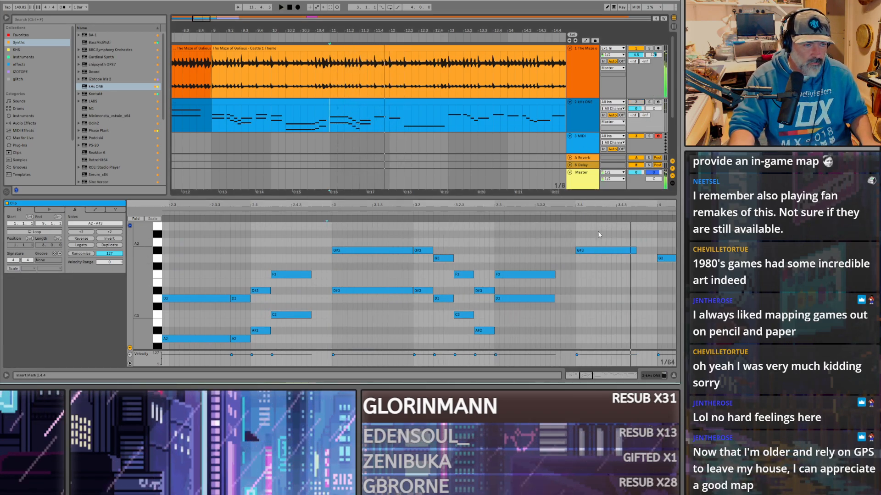
{"action": "left_click", "coordinate": [638, 97]}
Step: Copy the G#3 note at 3.4 down to F3 and the G3 note at 4.1 down to D#3, checking them in playback
{"action": "left_click_drag", "start_coordinate": [598, 252], "coordinate": [596, 276]}
{"action": "key", "text": "space"}
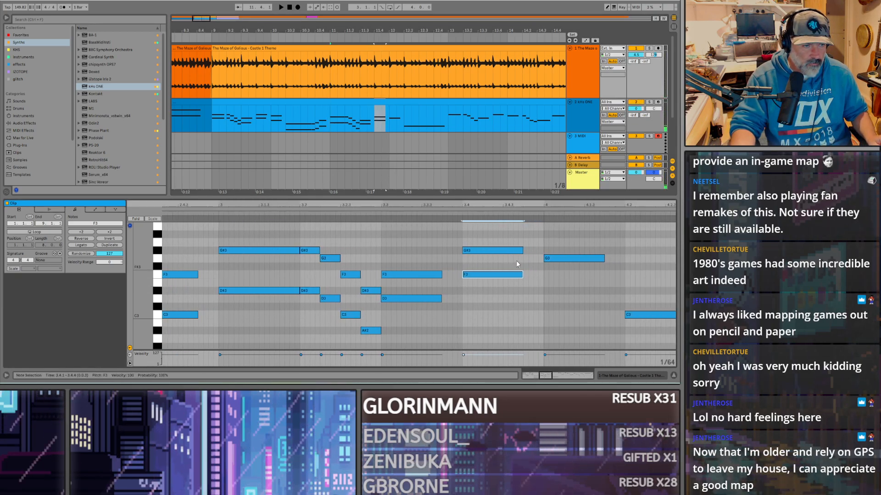
{"action": "left_click_drag", "start_coordinate": [548, 258], "coordinate": [554, 299]}
{"action": "key", "text": "space"}
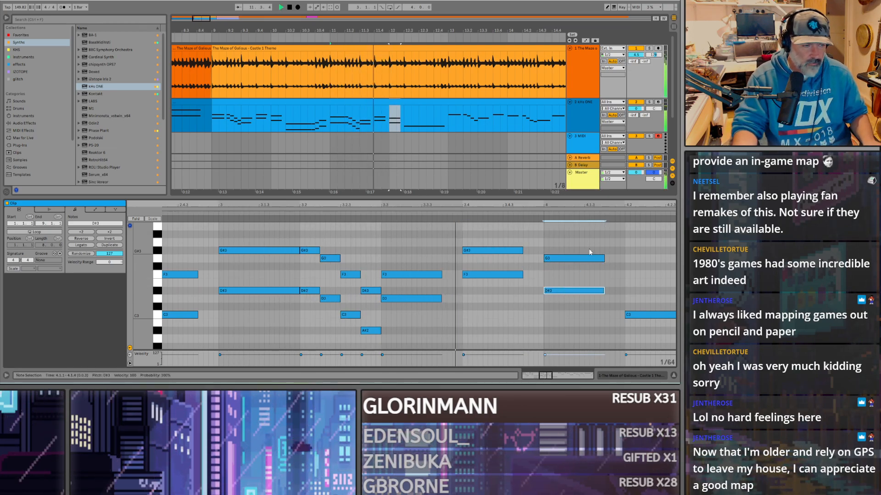
{"action": "key", "text": "space"}
Step: Copy the long C3 note at 4.2 down to G2
{"action": "scroll", "coordinate": [590, 306], "scroll_direction": "down", "scroll_amount": 3}
{"action": "left_click_drag", "start_coordinate": [638, 254], "coordinate": [639, 297]}
{"action": "scroll", "coordinate": [552, 283], "scroll_direction": "down", "scroll_amount": 4}
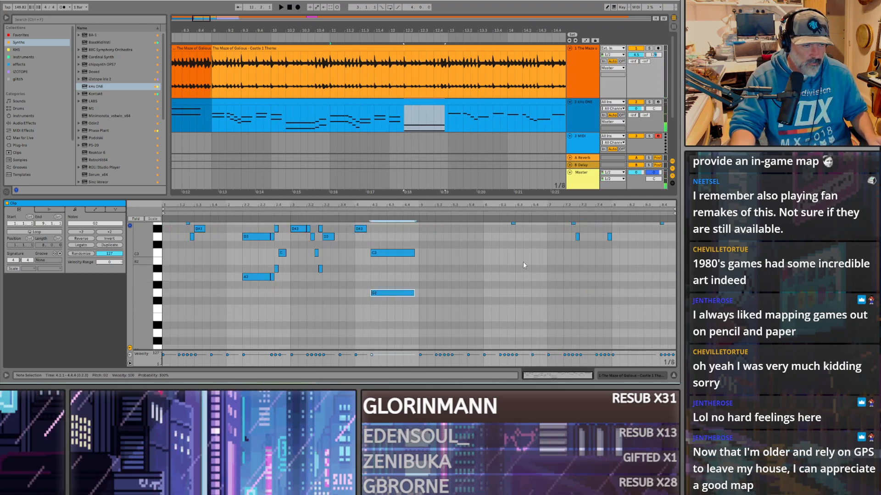
{"action": "scroll", "coordinate": [351, 281], "scroll_direction": "up", "scroll_amount": 3}
{"action": "scroll", "coordinate": [350, 281], "scroll_direction": "up", "scroll_amount": 4}
Step: Add lower G3 harmony notes beneath the A#3 notes at 5.1 and 5.2 of the clip
{"action": "key", "text": "space"}
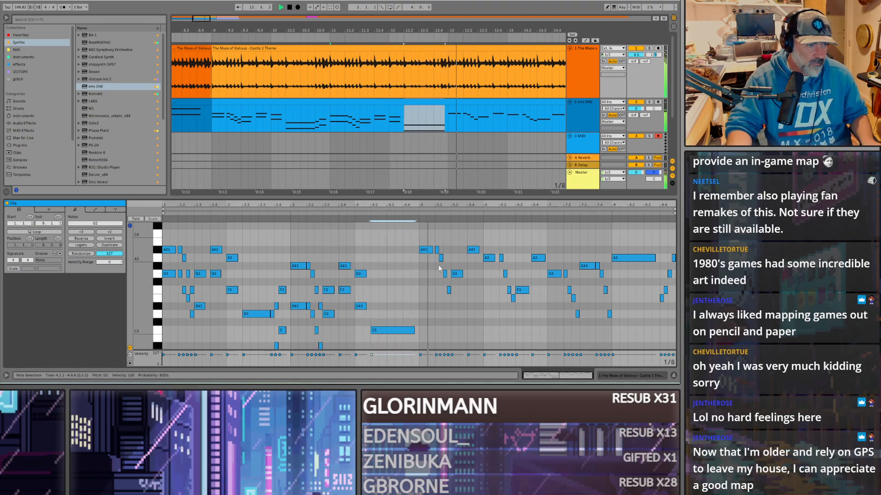
{"action": "double_click", "coordinate": [425, 274]}
{"action": "key", "text": "space"}
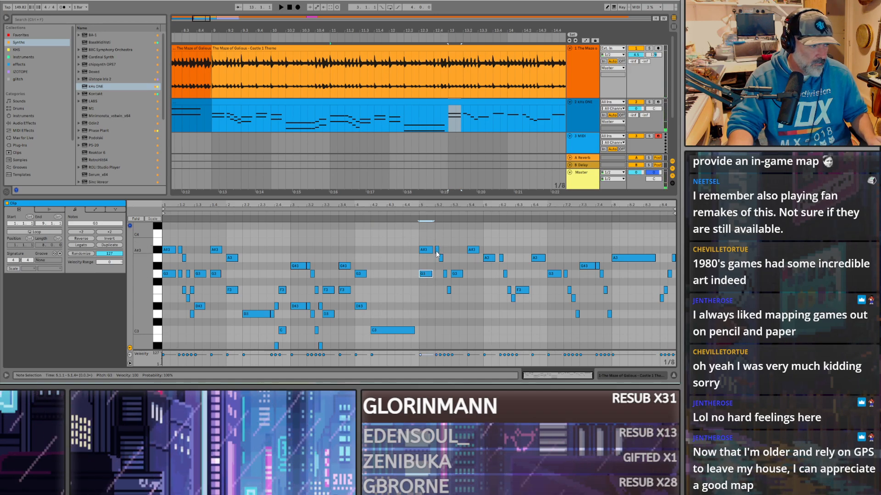
{"action": "double_click", "coordinate": [437, 265]}
{"action": "left_click", "coordinate": [441, 258]}
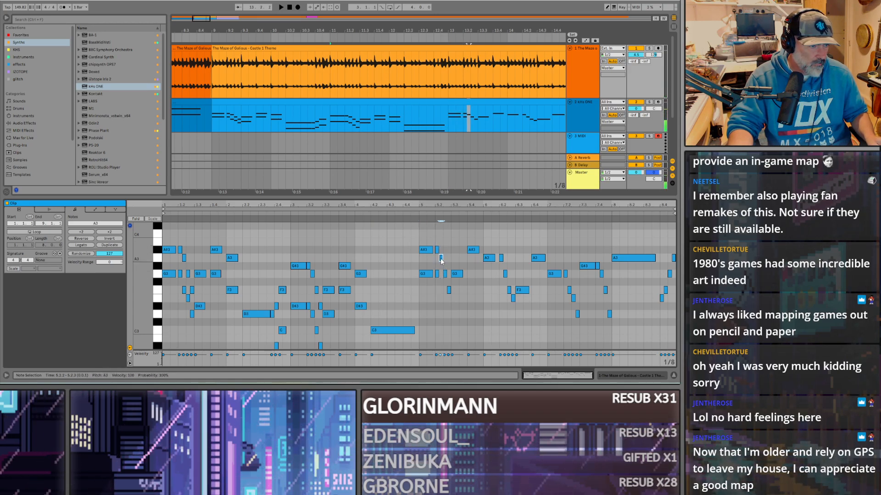
Step: Add lower harmony notes F3, E3 and D3 at 5.2.2 to 5.2.4, and copy the G3 note at 5.3 down to F3
{"action": "left_click_drag", "start_coordinate": [443, 268], "coordinate": [443, 294]}
{"action": "double_click", "coordinate": [444, 290]}
{"action": "double_click", "coordinate": [448, 306]}
{"action": "double_click", "coordinate": [453, 290]}
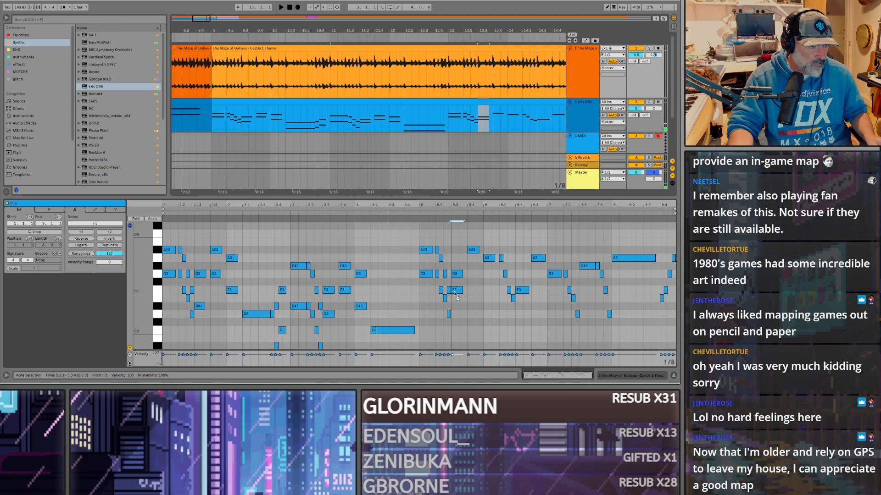
Step: Check the new bar 5 harmony in playback and lower the F3 note at 5.3 to D#3
{"action": "left_click", "coordinate": [442, 122]}
{"action": "key", "text": "space"}
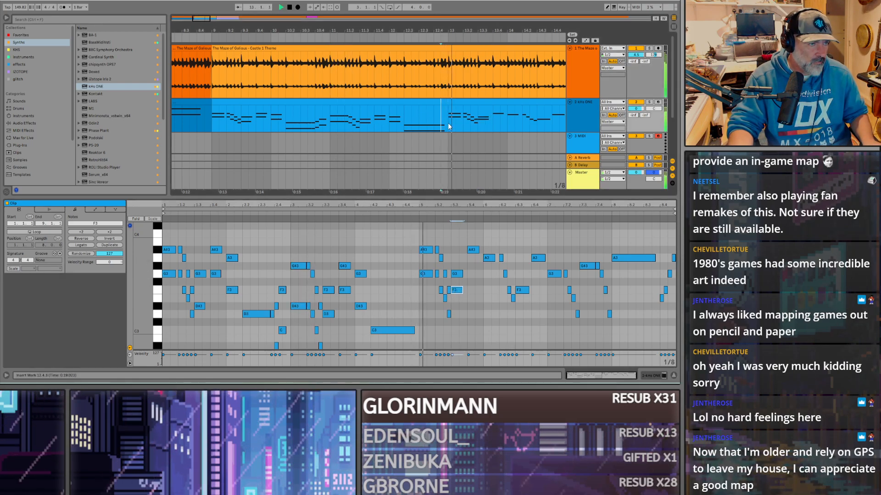
{"action": "key", "text": "space"}
{"action": "key", "text": "space"}
{"action": "key", "text": "space"}
{"action": "left_click", "coordinate": [456, 291]}
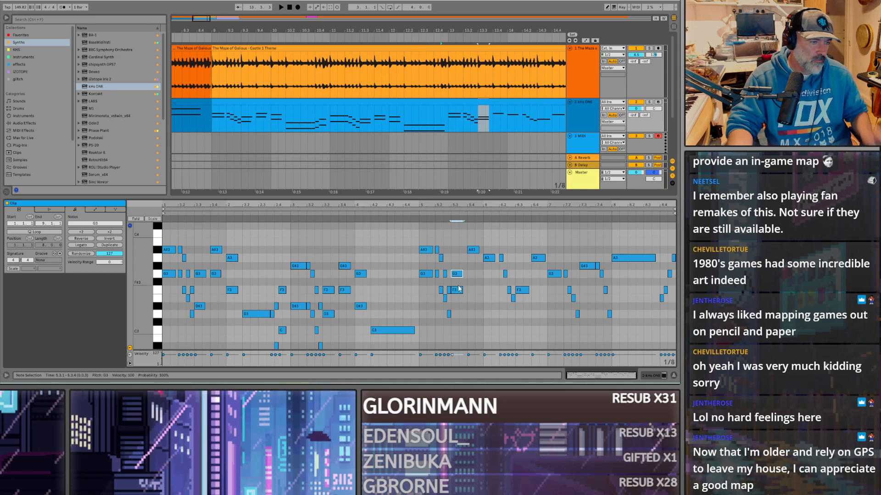
{"action": "left_click_drag", "start_coordinate": [458, 291], "coordinate": [457, 298]}
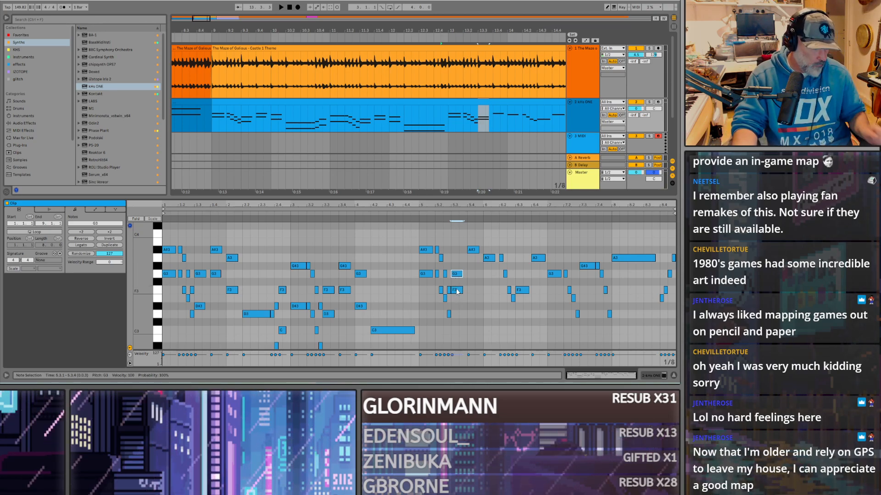
{"action": "left_click", "coordinate": [473, 250]}
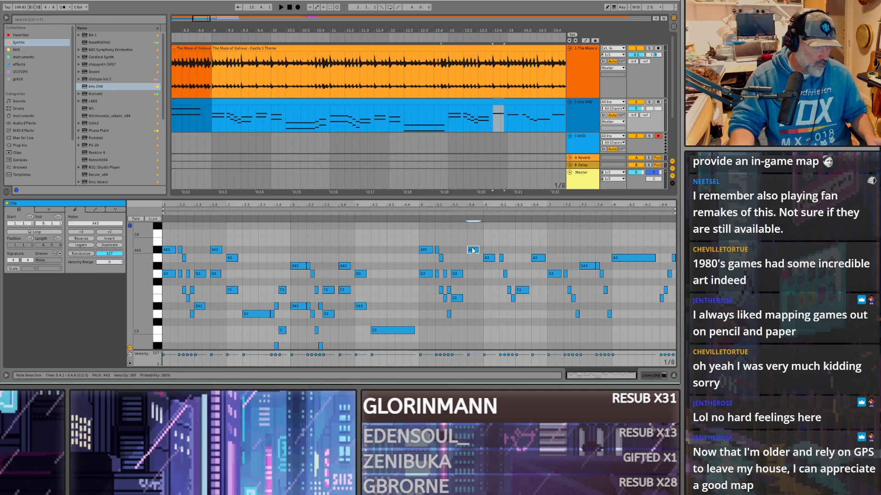
{"action": "left_click_drag", "start_coordinate": [456, 298], "coordinate": [456, 306]}
{"action": "key", "text": "space"}
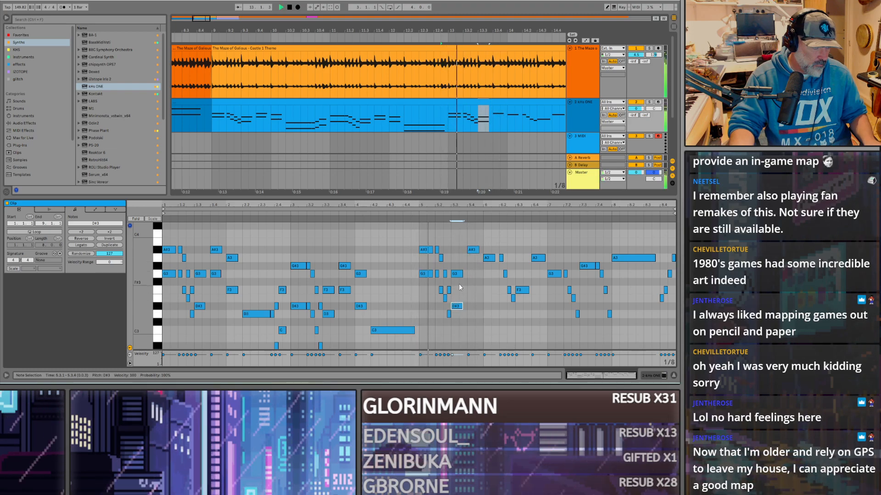
Step: Lower the E3 note at 5.2.3 to D#3 and compare it with the original audio in playback
{"action": "left_click", "coordinate": [429, 274]}
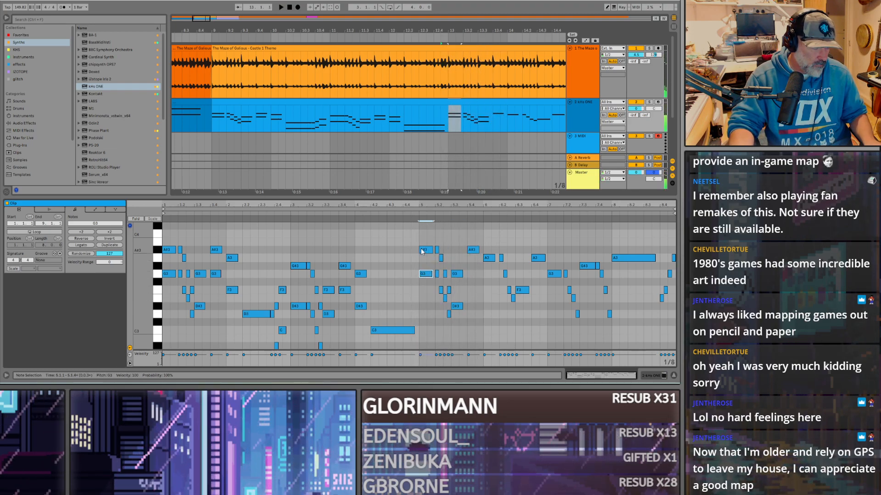
{"action": "left_click", "coordinate": [443, 275]}
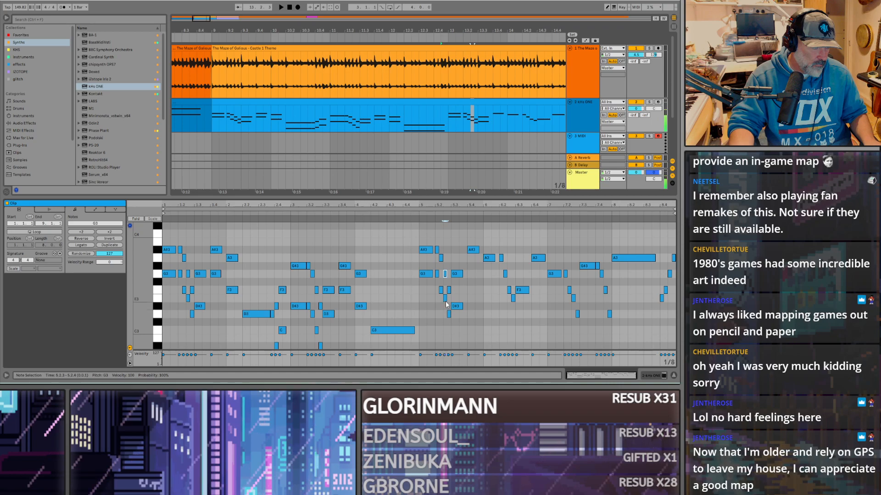
{"action": "left_click_drag", "start_coordinate": [446, 305], "coordinate": [445, 306]}
{"action": "key", "text": "space"}
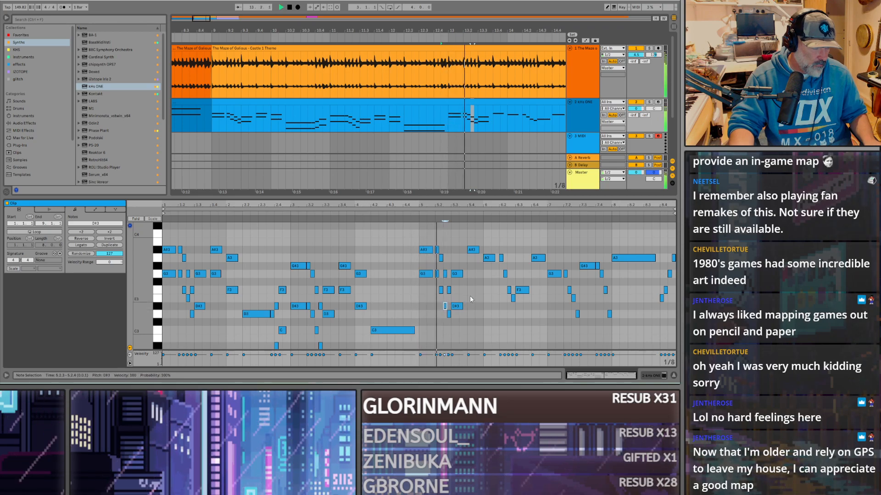
{"action": "key", "text": "space"}
{"action": "key", "text": "space"}
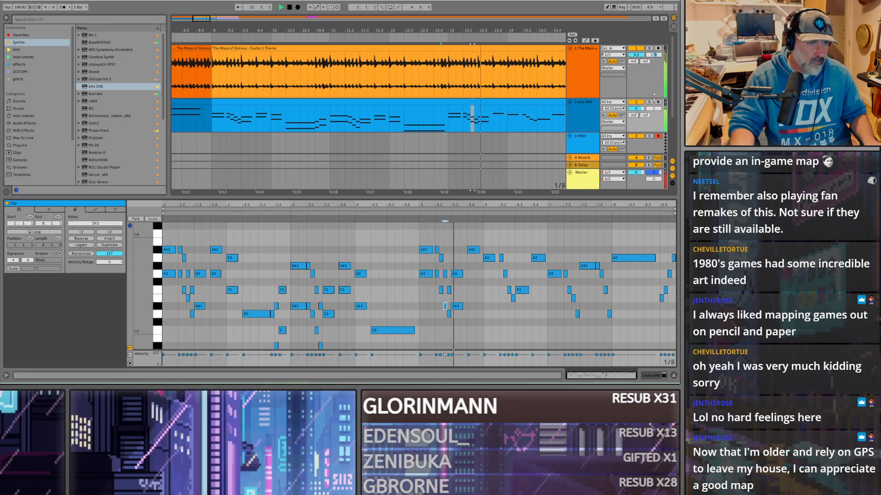
{"action": "key", "text": "space"}
Step: Solo the MIDI track, lower the E3 note at 1.2.3 to D#3 to match bar 5, and check both passages in playback
{"action": "left_click", "coordinate": [649, 103]}
{"action": "key", "text": "space"}
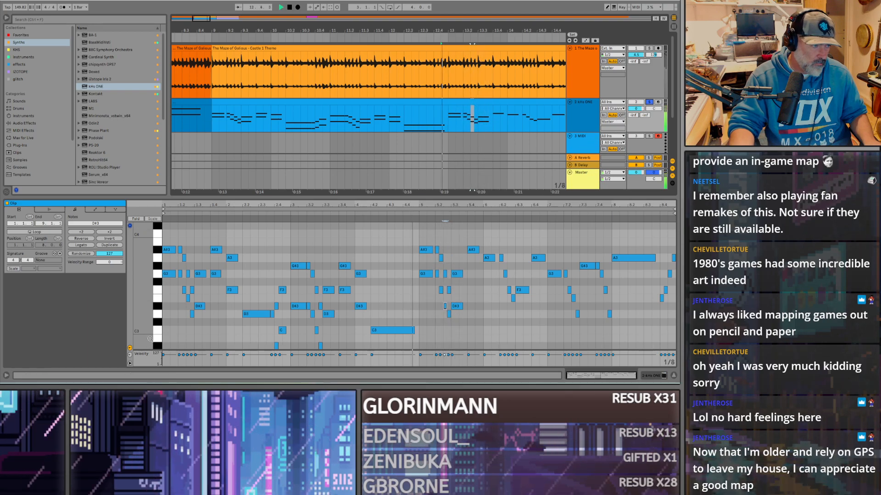
{"action": "left_click", "coordinate": [178, 291]}
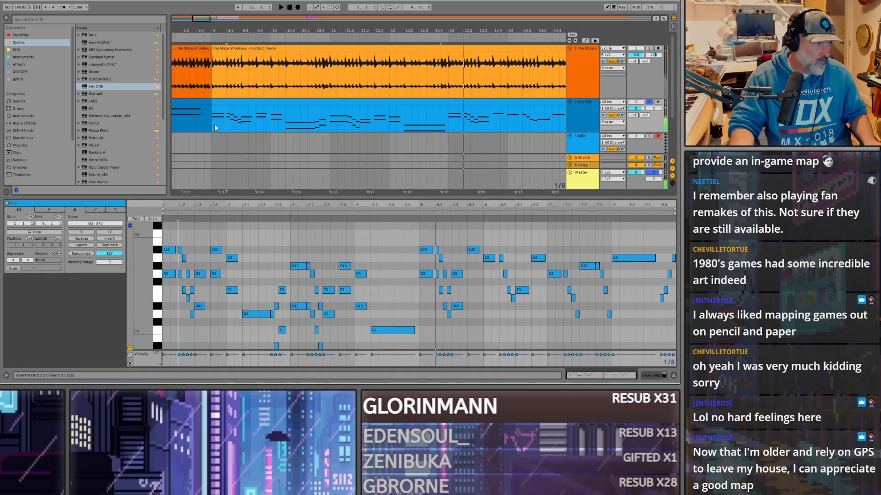
{"action": "left_click", "coordinate": [228, 126]}
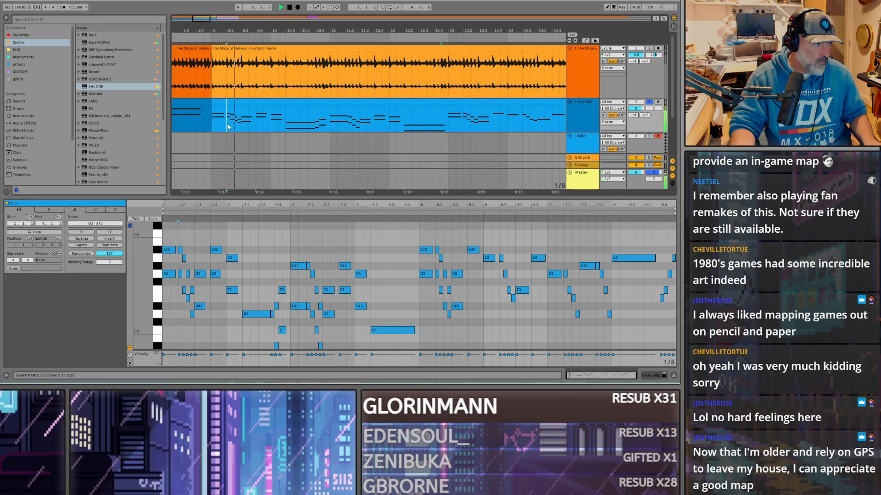
{"action": "left_click", "coordinate": [189, 299]}
{"action": "left_click_drag", "start_coordinate": [190, 304], "coordinate": [190, 306]}
{"action": "key", "text": "space"}
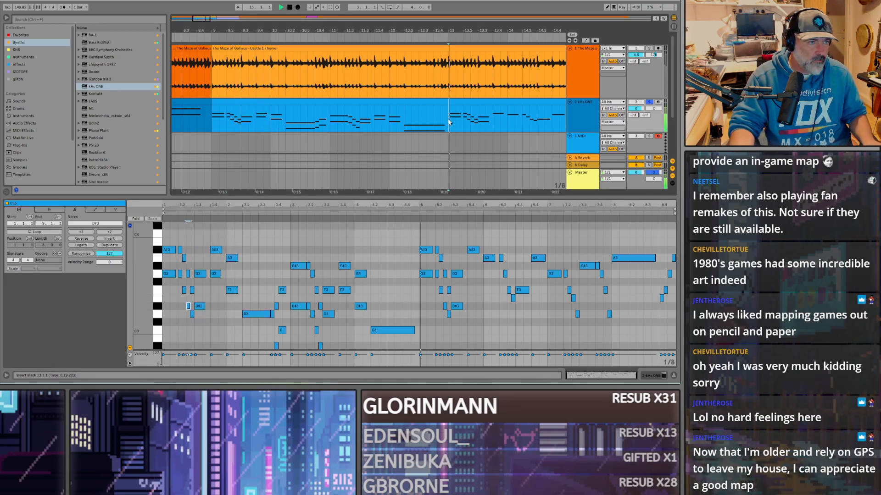
{"action": "key", "text": "space"}
Step: Copy the A#3 note at 5.4 down to G3 and the A3 note at 6.1 down to F3, checking them in playback
{"action": "left_click_drag", "start_coordinate": [472, 251], "coordinate": [490, 299]}
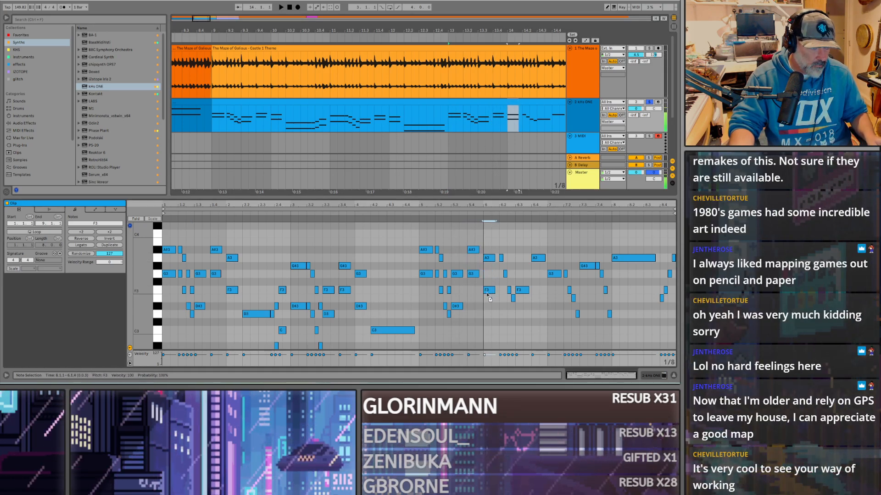
{"action": "key", "text": "space"}
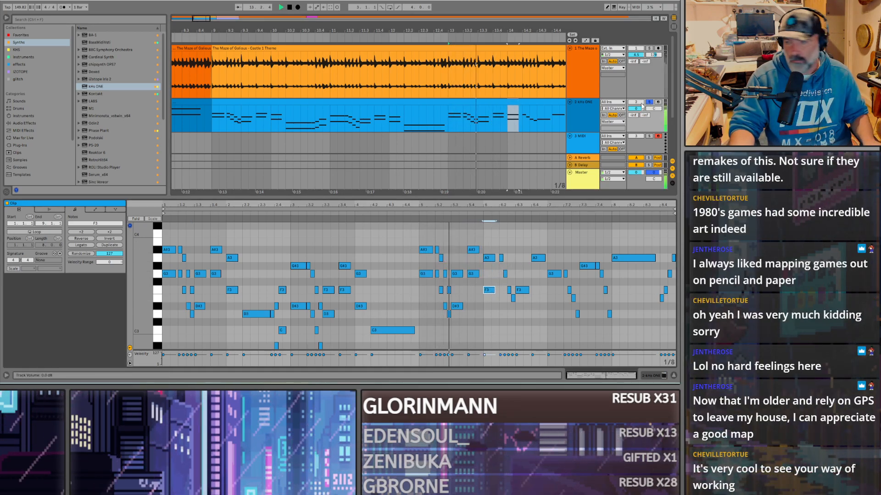
{"action": "key", "text": "space"}
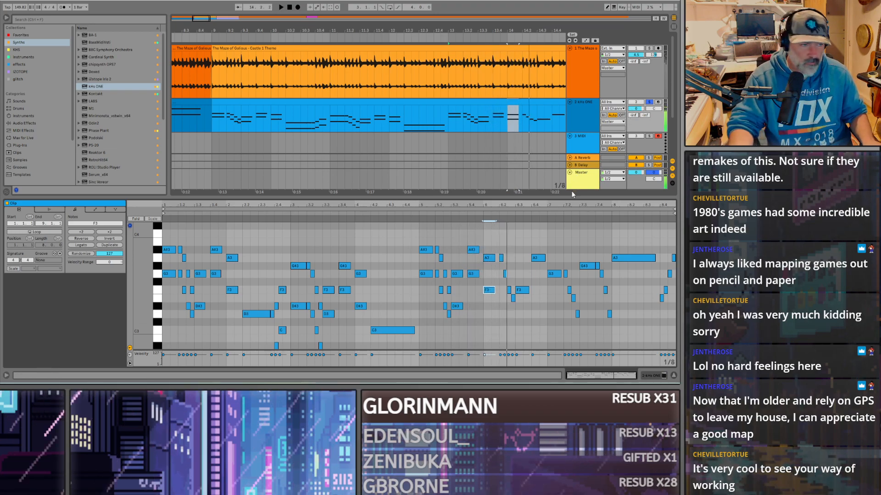
Step: Copy the four-note run at 6.2 down to F3, D#3, D3 and C3, and check it in playback
{"action": "double_click", "coordinate": [501, 274]}
{"action": "left_click_drag", "start_coordinate": [506, 278], "coordinate": [515, 330]}
{"action": "left_click", "coordinate": [508, 290]}
{"action": "key", "text": "space"}
{"action": "left_click", "coordinate": [507, 121]}
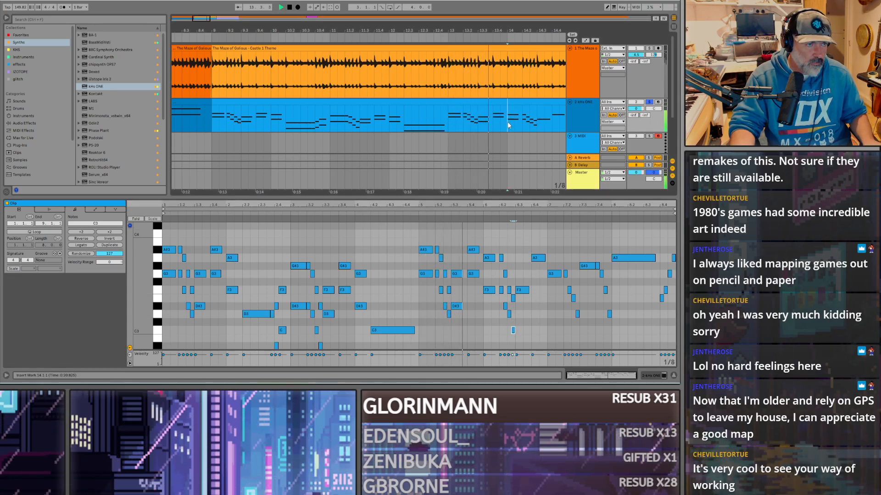
{"action": "key", "text": "space"}
{"action": "key", "text": "space"}
{"action": "key", "text": "space"}
Step: Copy the F3 note at 6.3 down to D3 and the A3 note at 6.4 down to F3, checking them in playback
{"action": "left_click_drag", "start_coordinate": [525, 291], "coordinate": [523, 319]}
{"action": "key", "text": "space"}
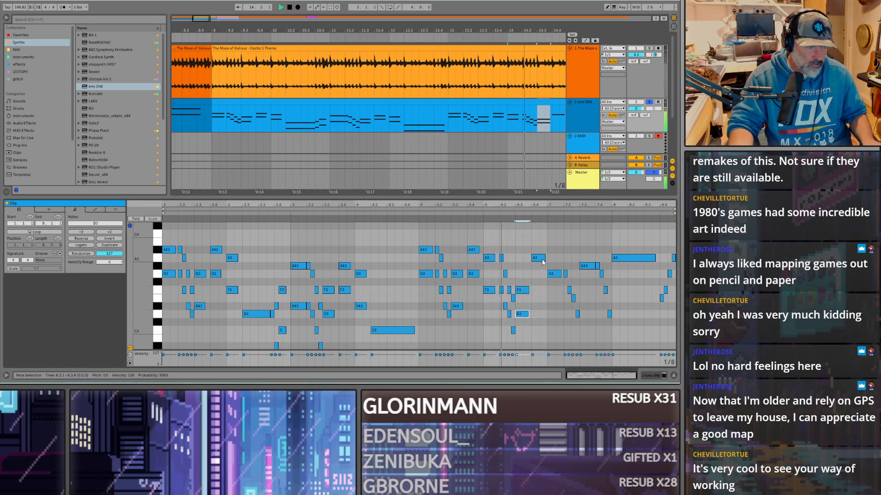
{"action": "key", "text": "space"}
{"action": "left_click_drag", "start_coordinate": [535, 260], "coordinate": [536, 294]}
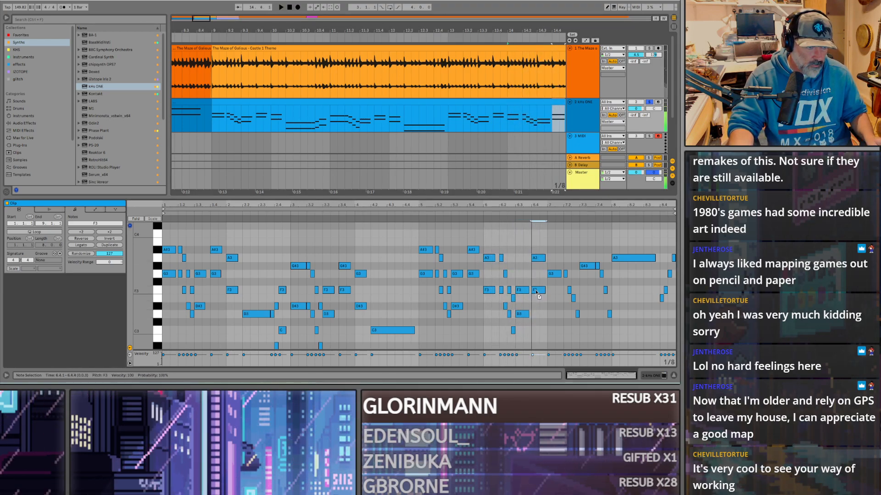
{"action": "left_click", "coordinate": [554, 274]}
{"action": "key", "text": "space"}
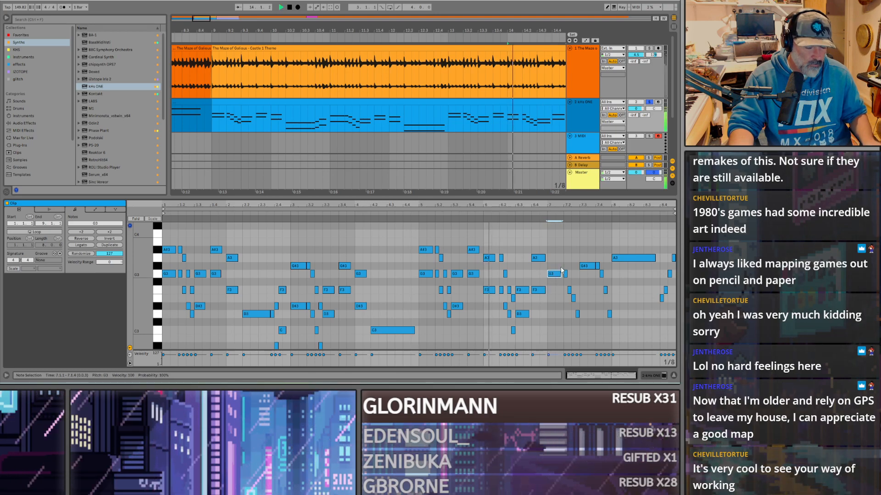
{"action": "key", "text": "space"}
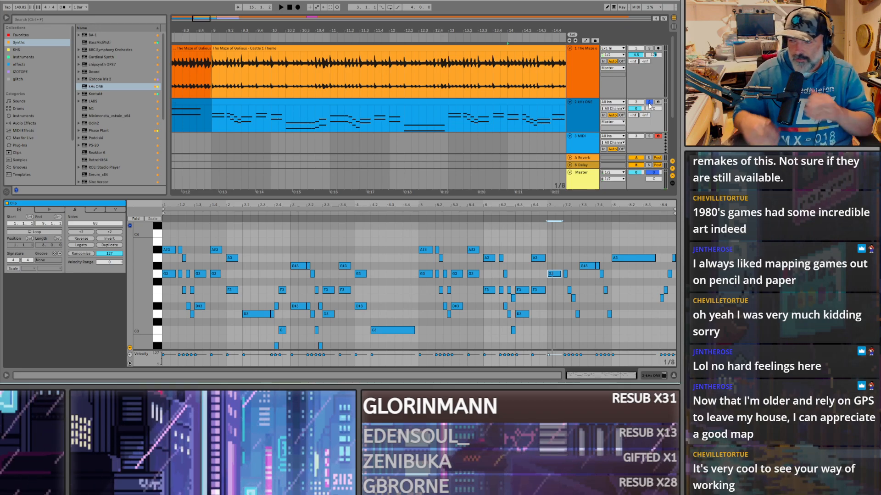
Step: Play the passage from bar 13 of the arrangement, comparing the soloed MIDI track with the full mix
{"action": "left_click", "coordinate": [449, 124]}
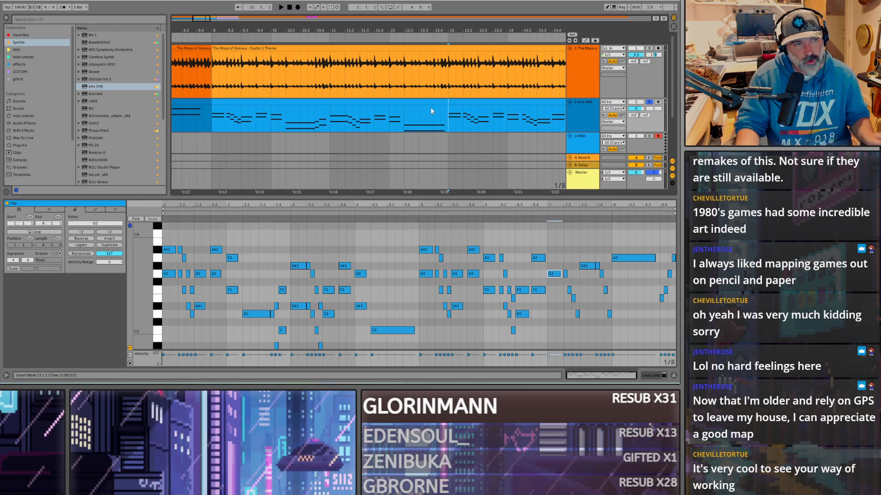
{"action": "key", "text": "minus"}
{"action": "key", "text": "minus"}
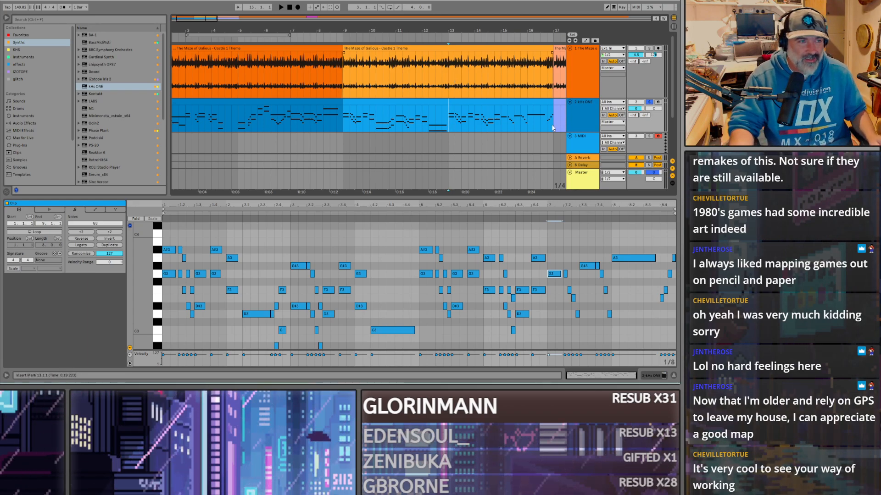
{"action": "scroll", "coordinate": [501, 126], "scroll_direction": "up", "scroll_amount": 2}
{"action": "scroll", "coordinate": [483, 125], "scroll_direction": "right", "scroll_amount": 3}
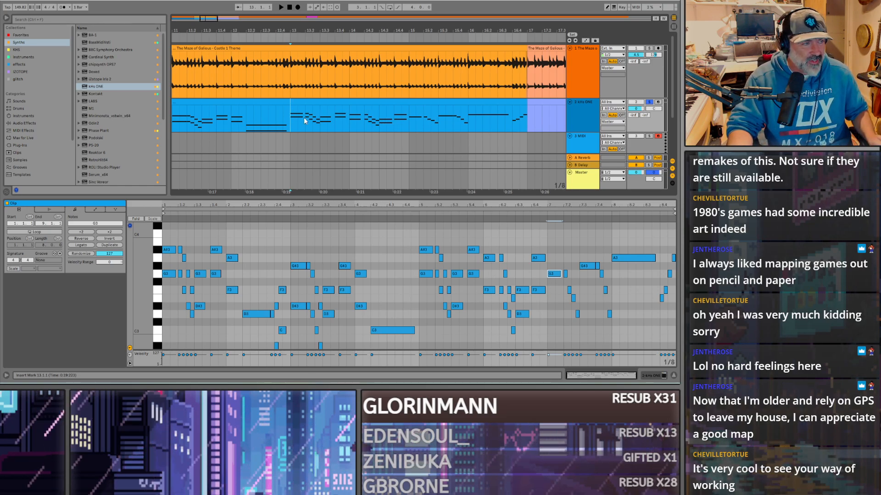
{"action": "scroll", "coordinate": [304, 118], "scroll_direction": "down", "scroll_amount": 2}
{"action": "scroll", "coordinate": [294, 127], "scroll_direction": "up", "scroll_amount": 2}
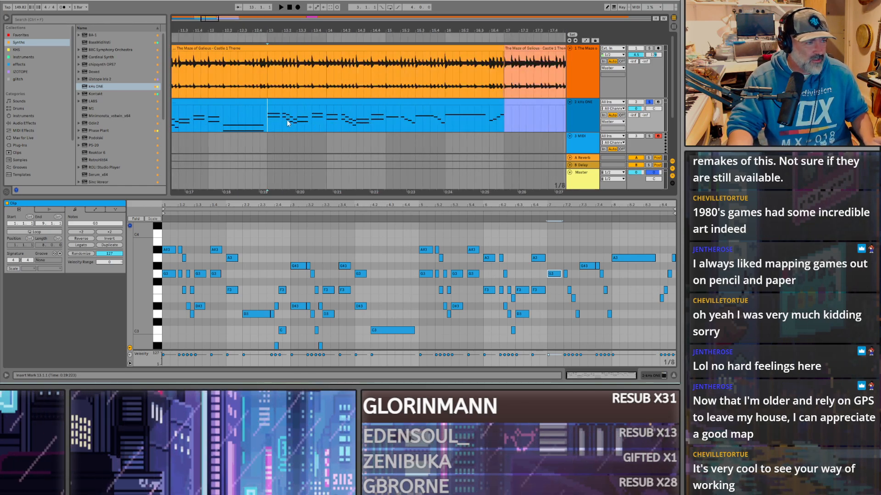
{"action": "key", "text": "space"}
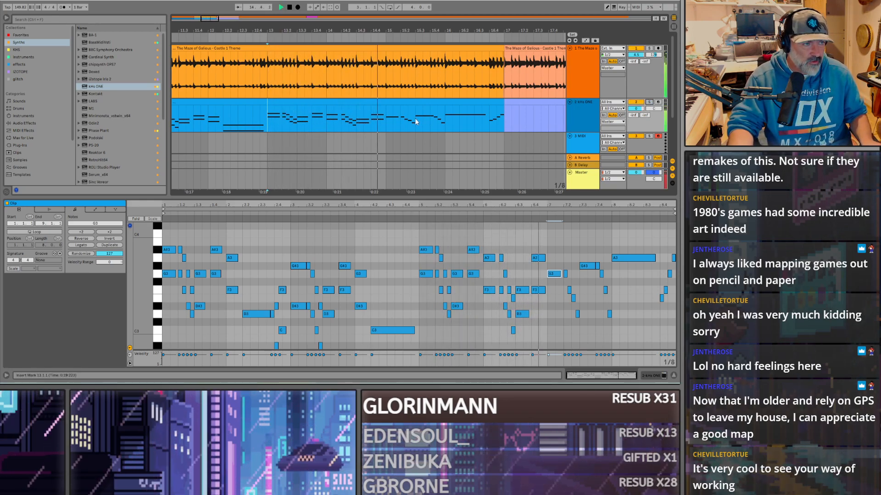
{"action": "key", "text": "space"}
{"action": "left_click", "coordinate": [648, 102]}
{"action": "key", "text": "space"}
{"action": "left_click", "coordinate": [649, 102]}
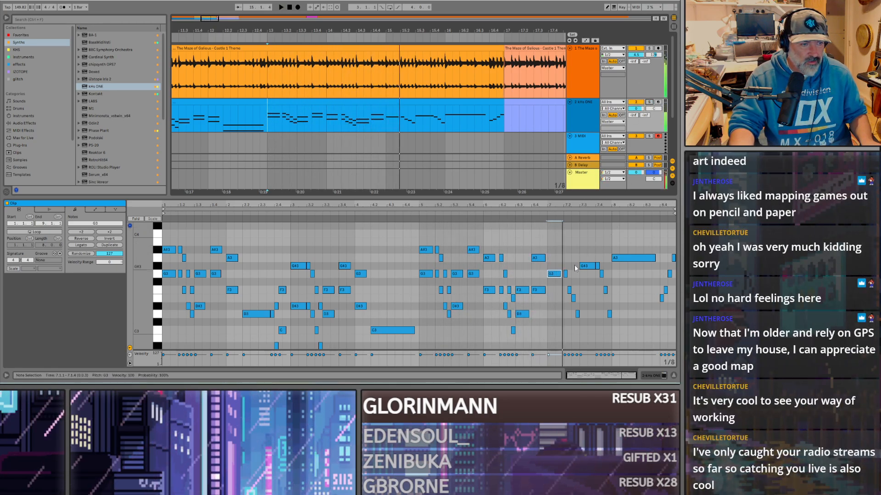
{"action": "key", "text": "space"}
Step: Copy the G3 note at 7.1 down, trying D#3 before setting it to E3, and compare it with the original audio
{"action": "left_click_drag", "start_coordinate": [554, 274], "coordinate": [552, 306]}
{"action": "left_click", "coordinate": [389, 128]}
{"action": "key", "text": "space"}
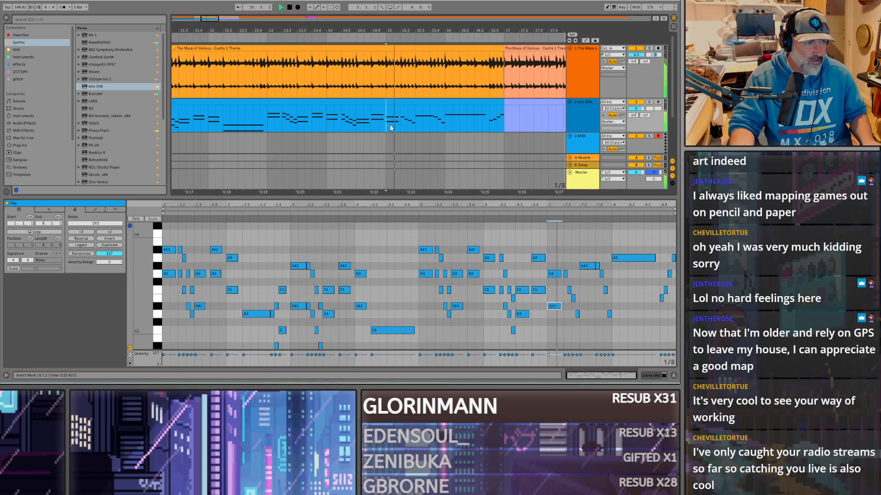
{"action": "mouse_move", "coordinate": [553, 306]}
{"action": "left_mouse_down"}
{"action": "mouse_move", "coordinate": [553, 290]}
{"action": "mouse_move", "coordinate": [553, 300]}
{"action": "left_mouse_up"}
{"action": "key", "text": "space"}
{"action": "key", "text": "space"}
{"action": "key", "text": "space"}
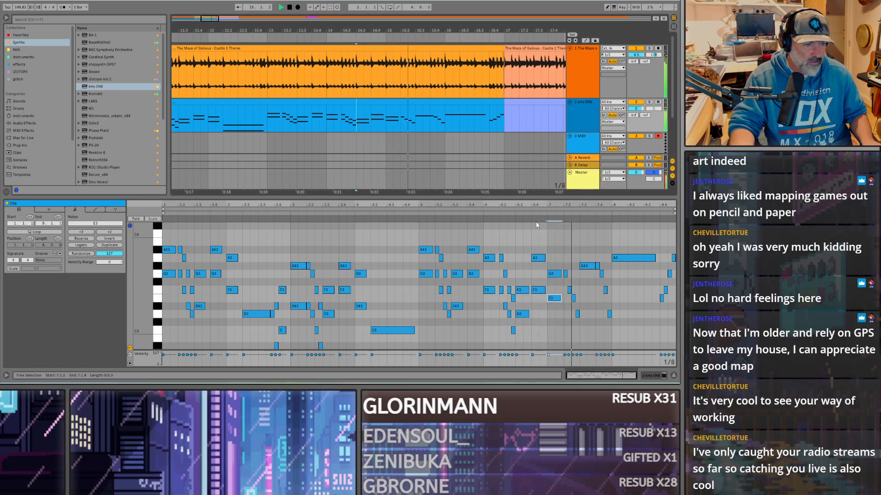
{"action": "scroll", "coordinate": [588, 283], "scroll_direction": "up", "scroll_amount": 3}
{"action": "key", "text": "space"}
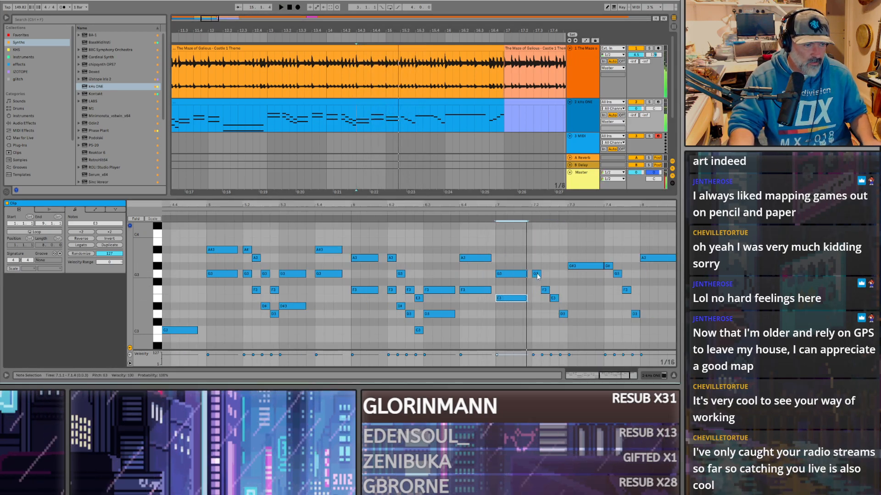
Step: Copy the four-note run at 7.2 down to E3, D3, C#3 and B2, and play it back
{"action": "double_click", "coordinate": [536, 298]}
{"action": "double_click", "coordinate": [545, 314]}
{"action": "left_click", "coordinate": [553, 298]}
{"action": "left_click", "coordinate": [545, 290]}
{"action": "key", "text": "ctrl+z"}
{"action": "left_click", "coordinate": [555, 299]}
{"action": "left_click", "coordinate": [564, 314]}
{"action": "left_click", "coordinate": [545, 314]}
{"action": "double_click", "coordinate": [553, 322]}
{"action": "double_click", "coordinate": [562, 338]}
{"action": "key", "text": "space"}
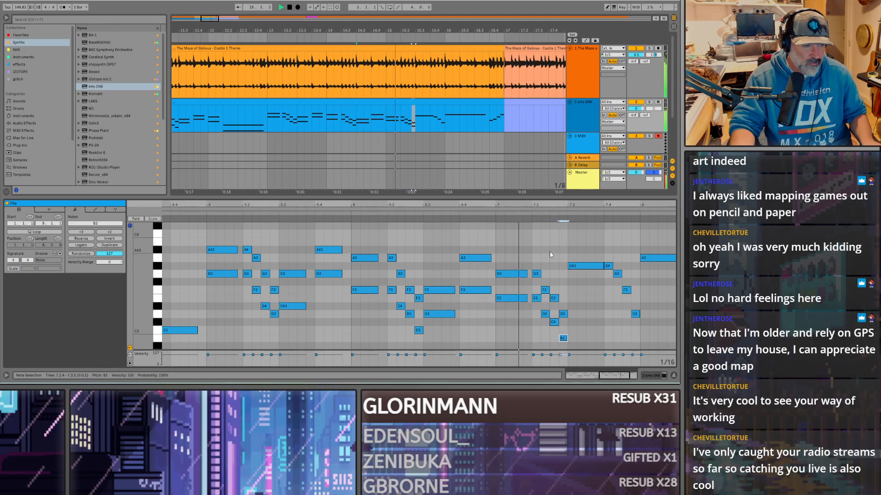
Step: Copy the G#3 note at 7.3 down to E3, trying F3 as an alternative, and compare it with the original audio
{"action": "left_click", "coordinate": [579, 268]}
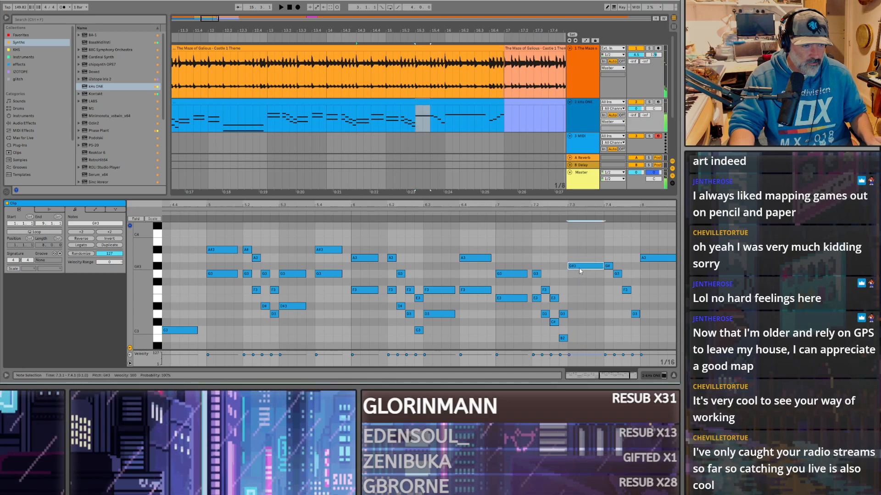
{"action": "double_click", "coordinate": [580, 298]}
{"action": "key", "text": "space"}
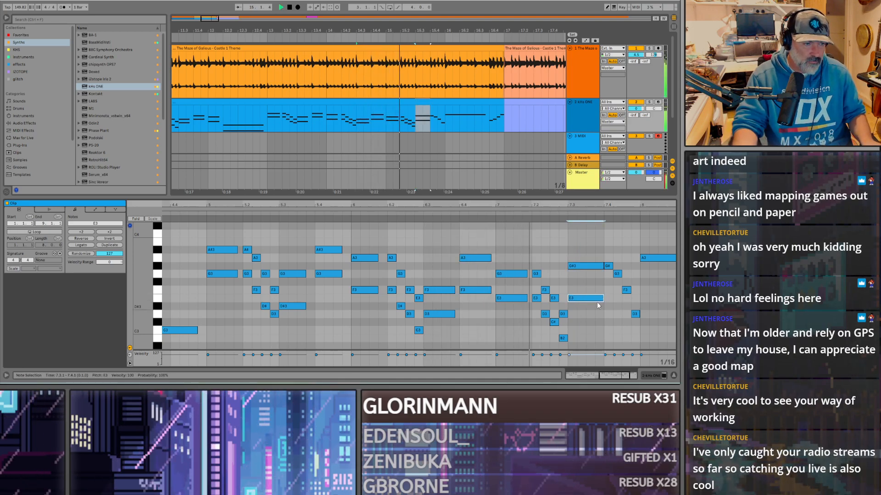
{"action": "key", "text": "Up"}
{"action": "key", "text": "space"}
{"action": "key", "text": "Down"}
{"action": "key", "text": "space"}
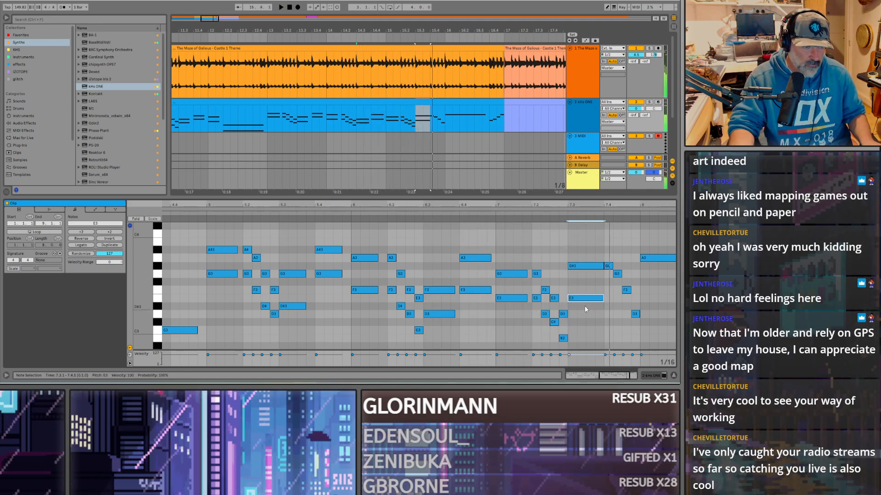
{"action": "key", "text": "Up"}
{"action": "key", "text": "space"}
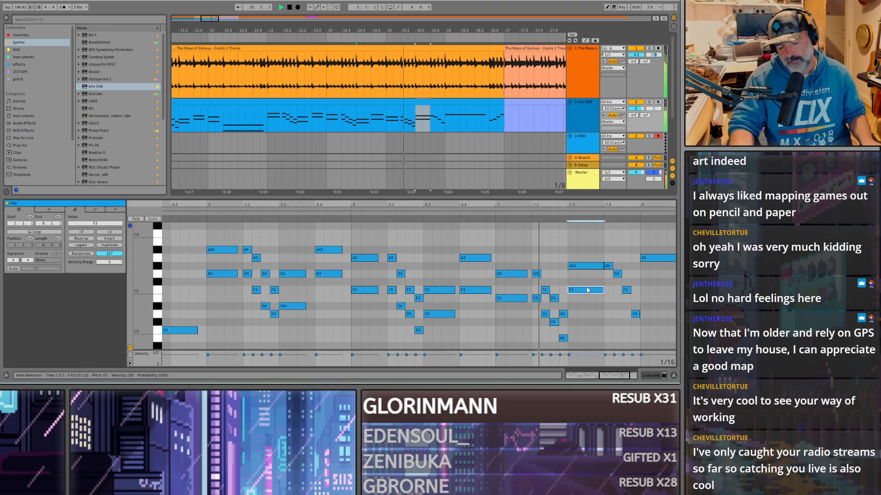
{"action": "key", "text": "Down"}
{"action": "key", "text": "space"}
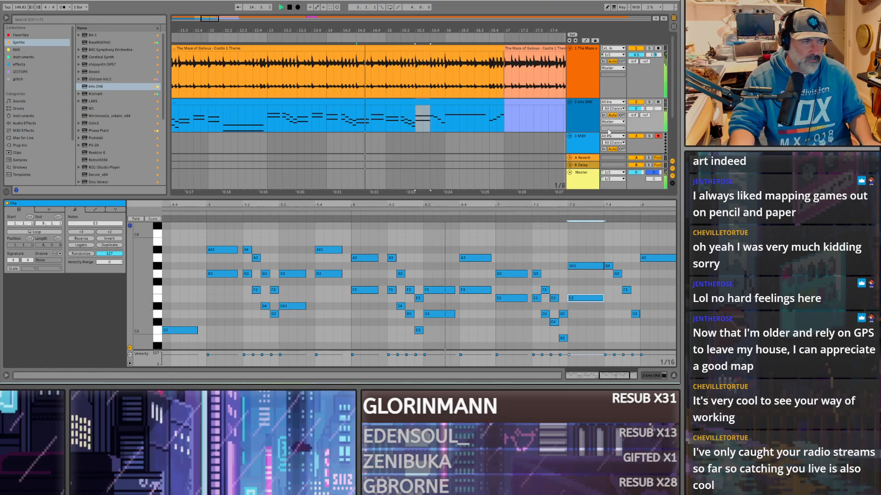
{"action": "key", "text": "space"}
{"action": "key", "text": "space"}
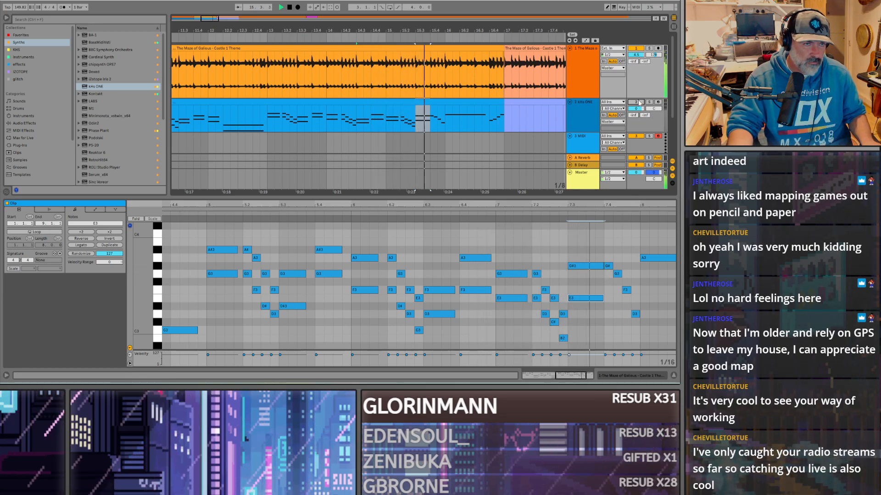
Step: Copy the four-note run at 7.4 down to E3, E3, D3 and B2
{"action": "left_click", "coordinate": [607, 267]}
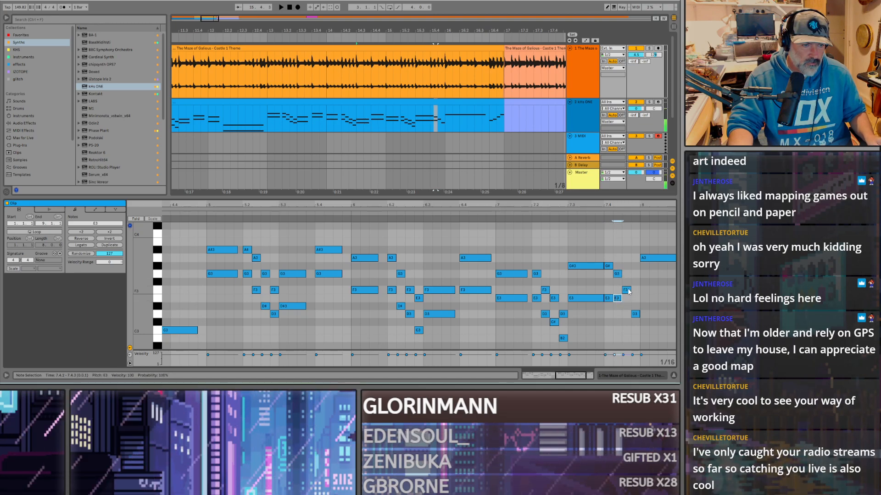
{"action": "double_click", "coordinate": [626, 314]}
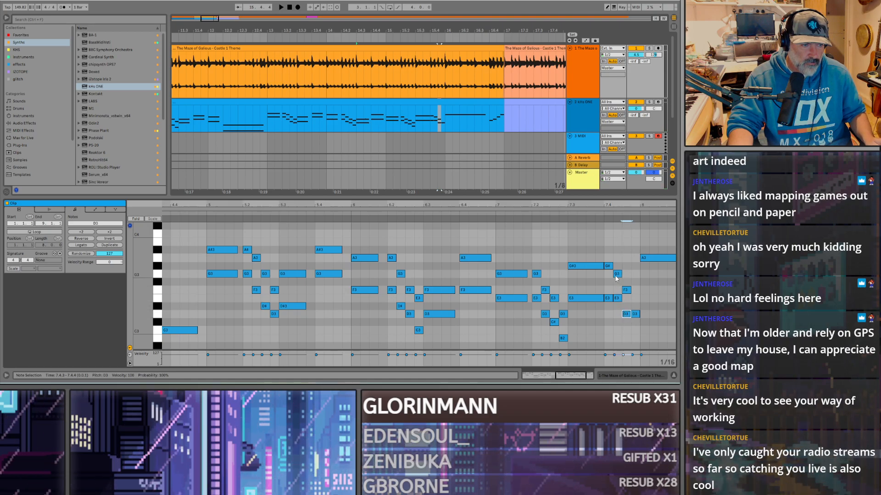
{"action": "double_click", "coordinate": [635, 338]}
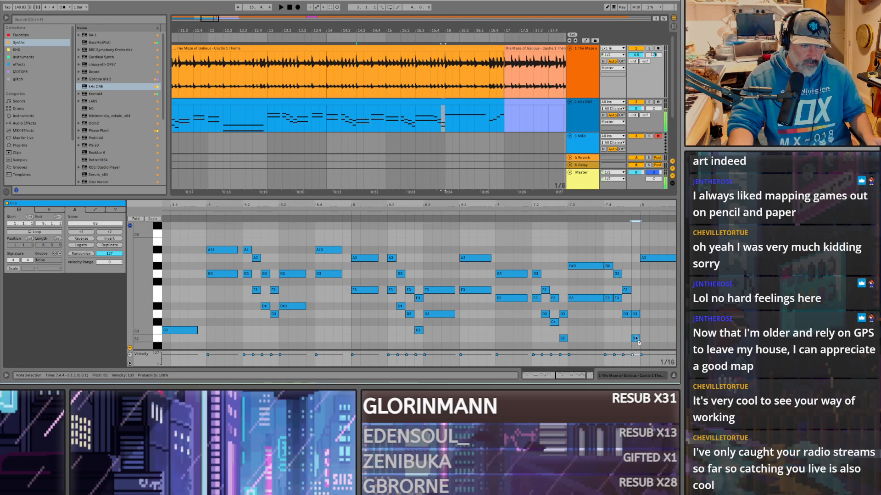
Step: Copy the long A3 note at 8.1 down to E3 and play the passage back
{"action": "left_click", "coordinate": [648, 258]}
{"action": "left_click_drag", "start_coordinate": [651, 261], "coordinate": [652, 298]}
{"action": "key", "text": "space"}
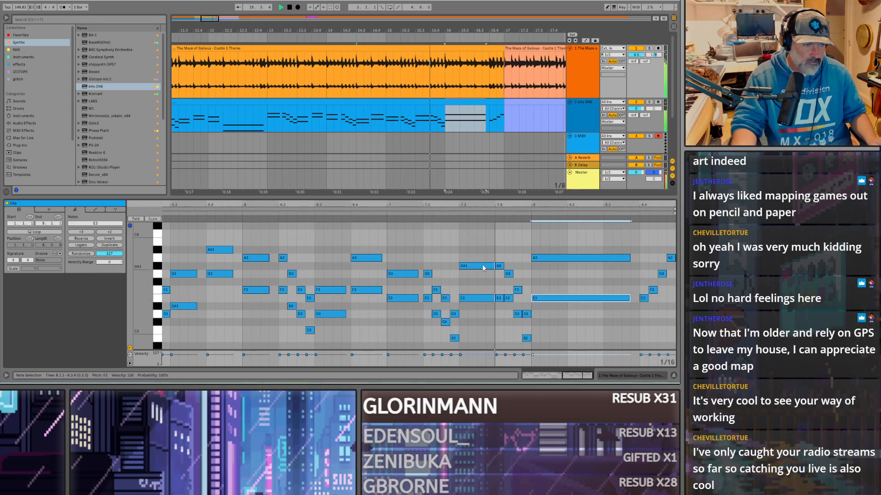
{"action": "key", "text": "space"}
{"action": "key", "text": "space"}
Step: Listen to the ending around bar 16 of the original audio with the MIDI track muted, checking the held E3 and A3 notes
{"action": "left_click", "coordinate": [638, 102]}
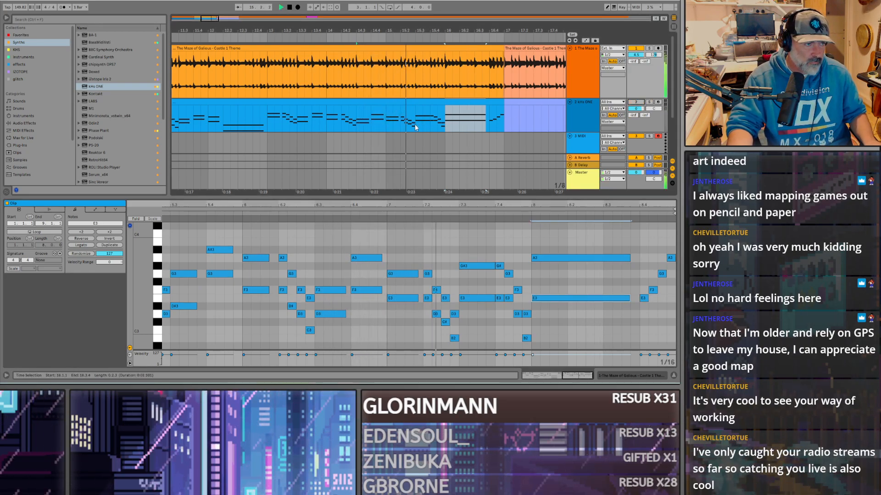
{"action": "key", "text": "space"}
{"action": "left_click", "coordinate": [447, 128]}
{"action": "key", "text": "space"}
{"action": "left_click", "coordinate": [610, 299]}
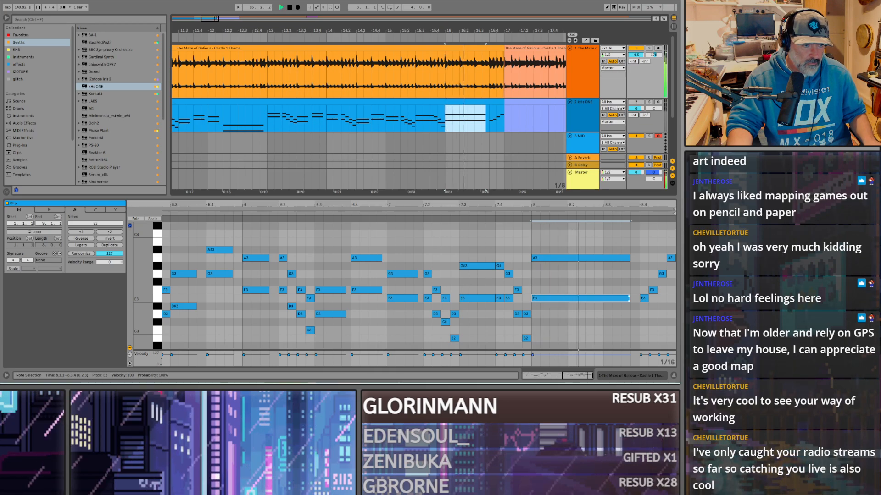
{"action": "left_click", "coordinate": [629, 299]}
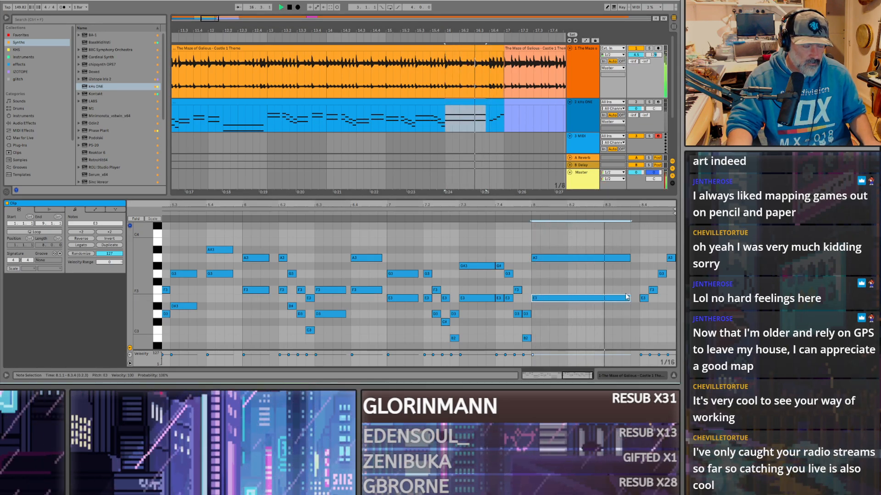
{"action": "key", "text": "space"}
{"action": "left_click", "coordinate": [558, 258]}
{"action": "key", "text": "space"}
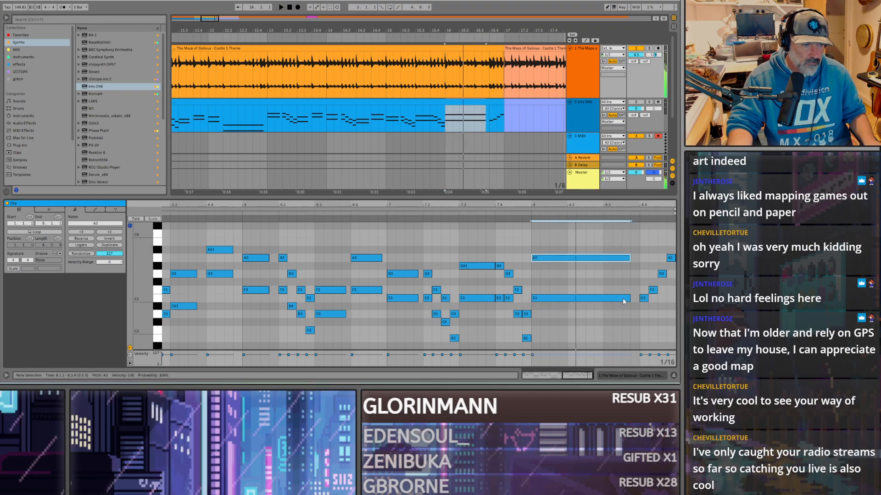
Step: Shorten the E3 note at 8.1 to one beat and add one-beat copies at C#3 on 8.2 and A2 on 8.3
{"action": "left_click_drag", "start_coordinate": [630, 302], "coordinate": [567, 300]}
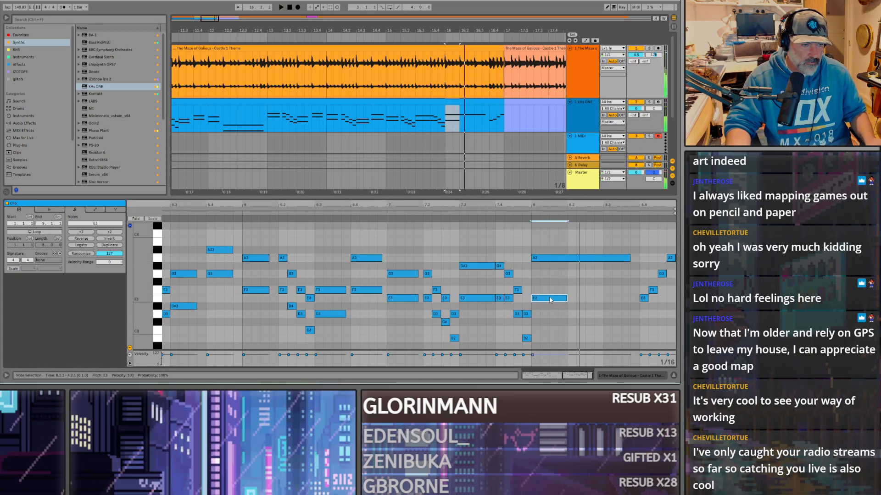
{"action": "key", "text": "space"}
{"action": "left_click_drag", "start_coordinate": [550, 301], "coordinate": [629, 336]}
{"action": "key", "text": "space"}
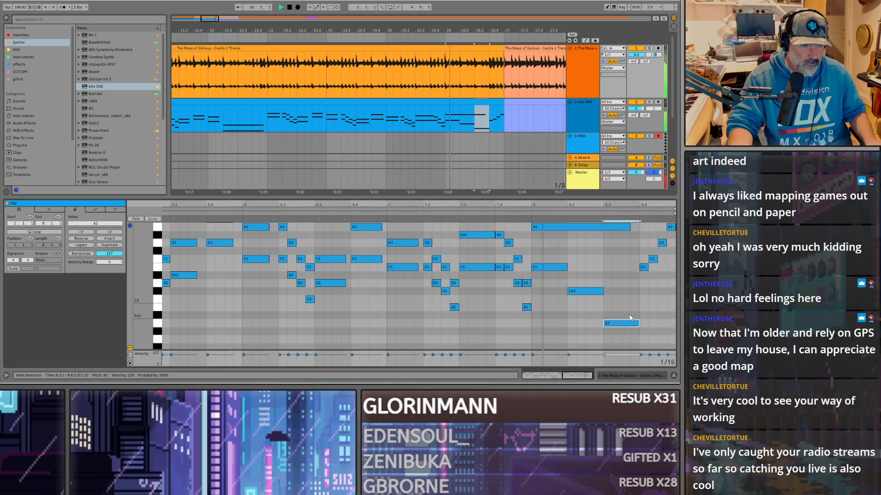
Step: Compare the descending notes in bar 8 of the clip with the original by alternately muting the MIDI and audio tracks
{"action": "key", "text": "space"}
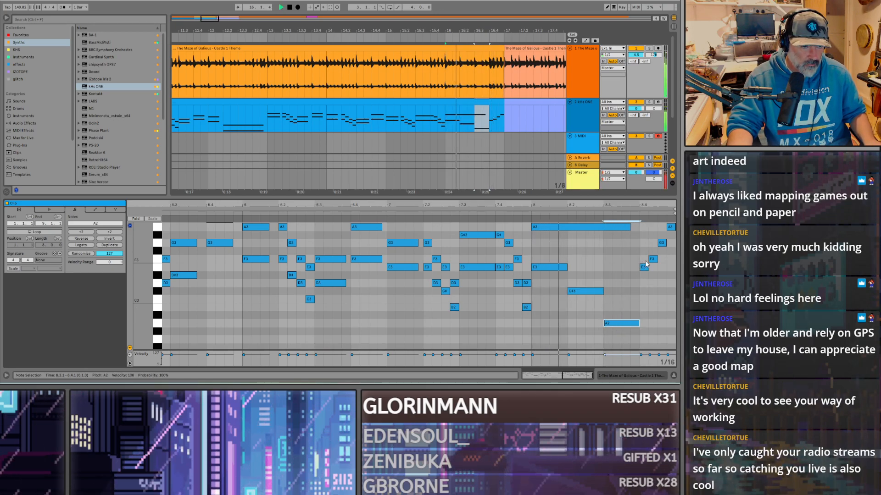
{"action": "left_click", "coordinate": [636, 102]}
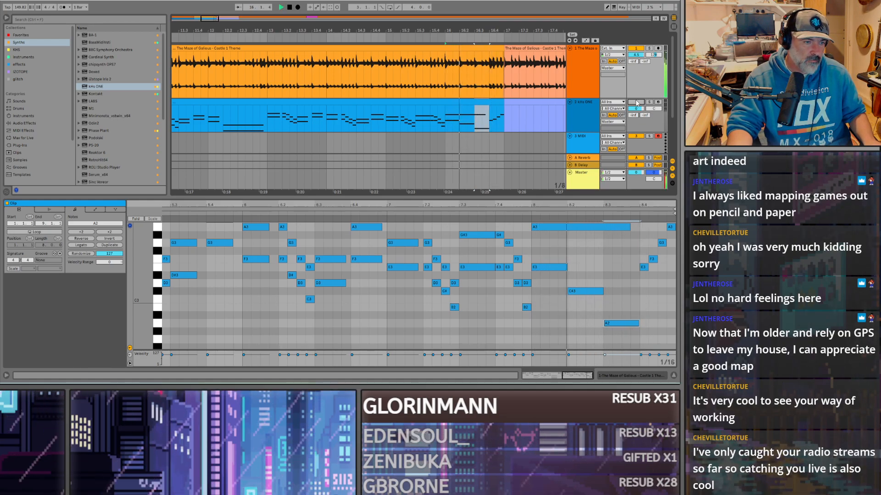
{"action": "left_click", "coordinate": [635, 49]}
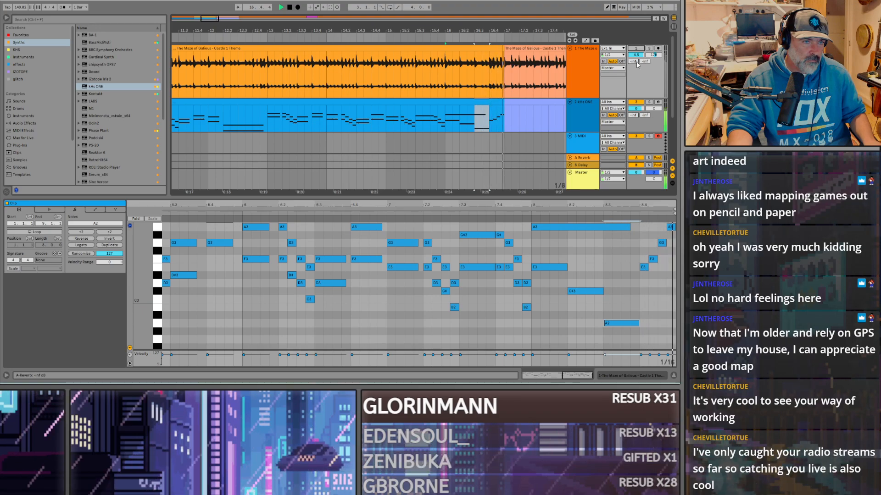
{"action": "left_click", "coordinate": [635, 101]}
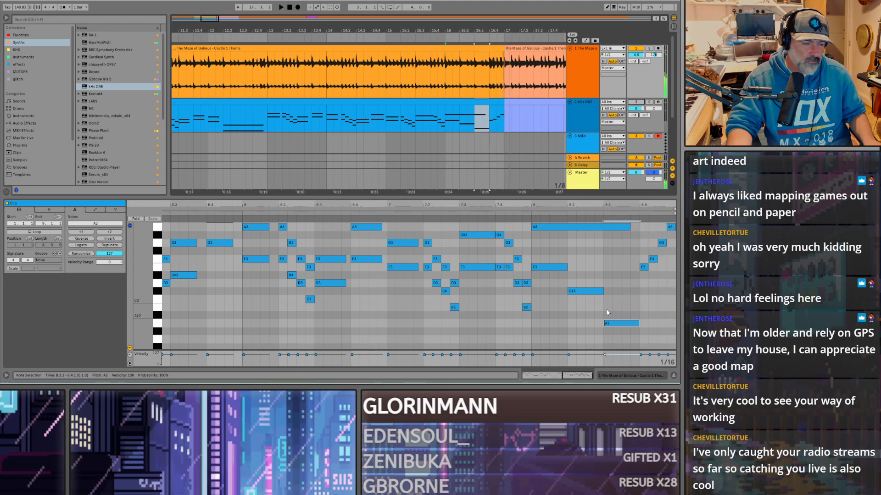
Step: Lengthen the A2 note at 8.3 by half a beat while playing the passage
{"action": "scroll", "coordinate": [566, 299], "scroll_direction": "down", "scroll_amount": 4}
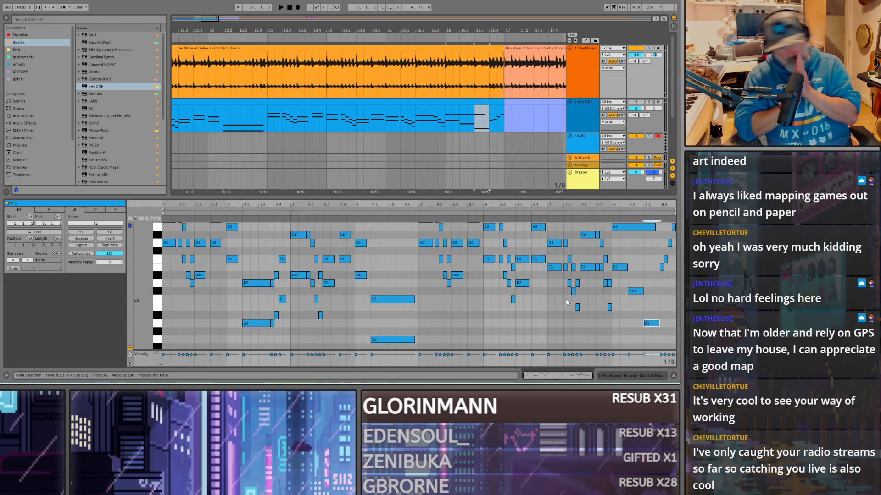
{"action": "key", "text": "space"}
{"action": "left_click_drag", "start_coordinate": [658, 323], "coordinate": [665, 324]}
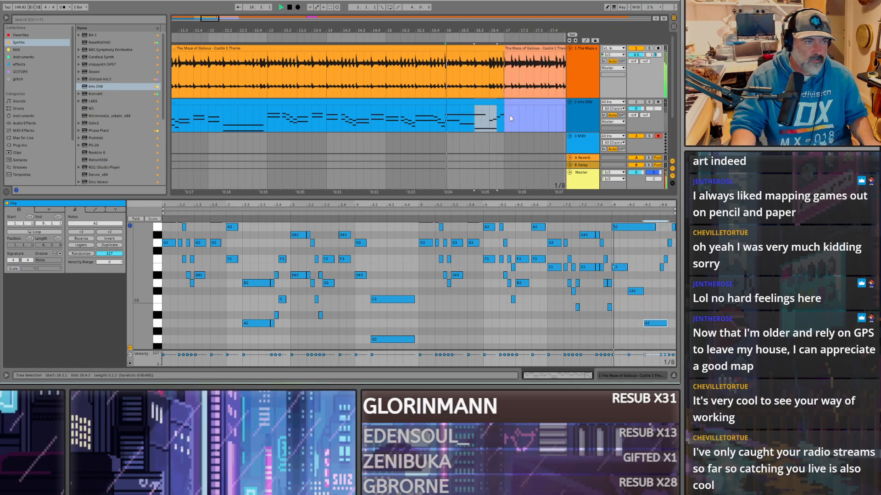
Step: Play the arrangement from the start, from bar 9 and from bar 15 to review the transcription so far
{"action": "left_click", "coordinate": [511, 100]}
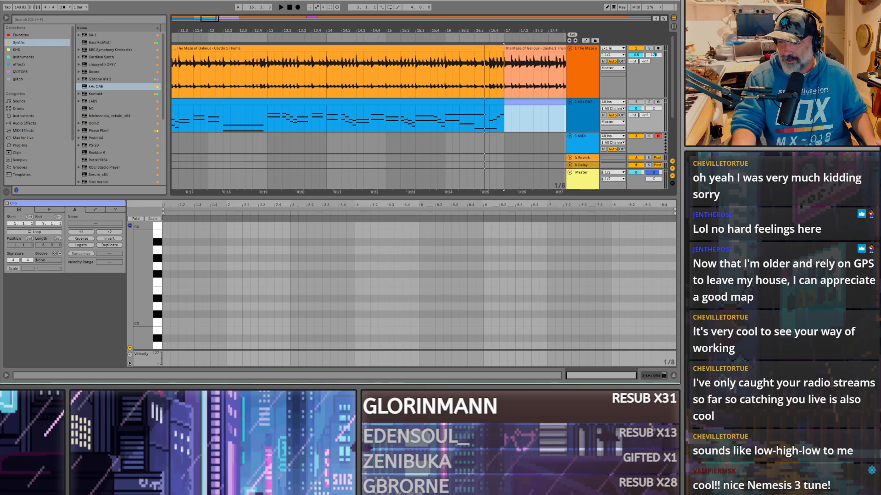
{"action": "scroll", "coordinate": [394, 131], "scroll_direction": "down", "scroll_amount": 5}
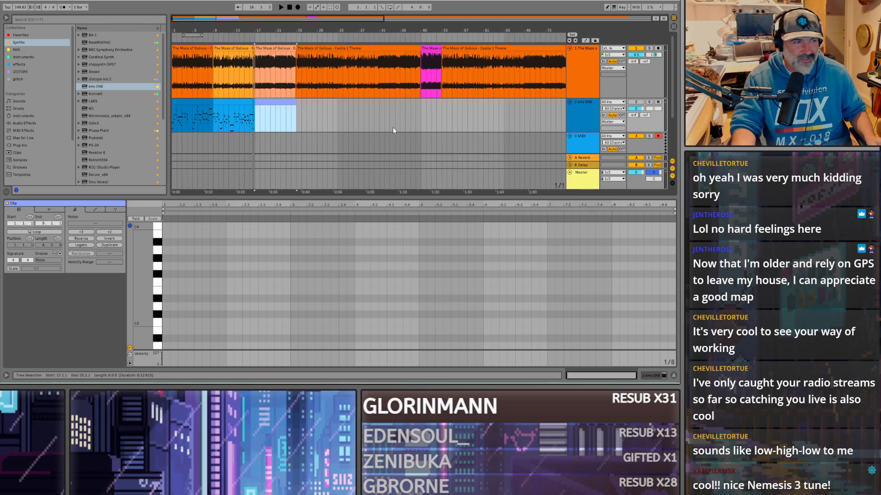
{"action": "left_click", "coordinate": [173, 117]}
{"action": "key", "text": "space"}
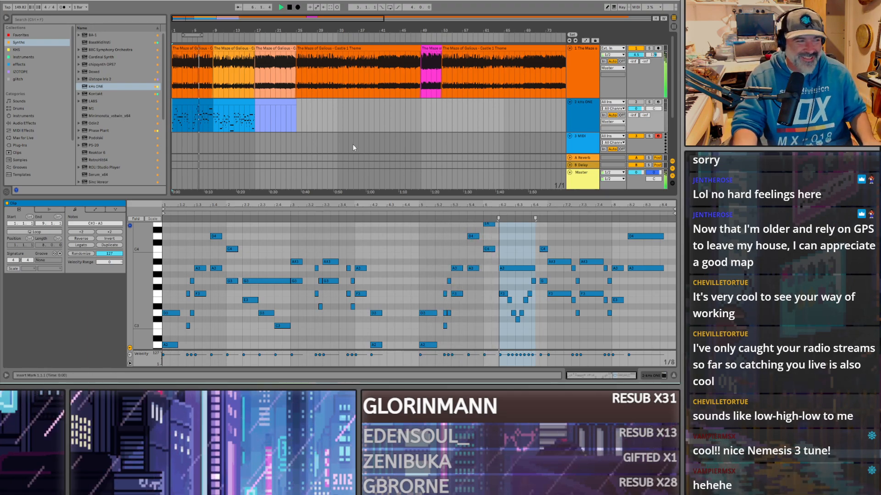
{"action": "left_click", "coordinate": [214, 127]}
{"action": "key", "text": "space"}
{"action": "left_click", "coordinate": [246, 127]}
{"action": "key", "text": "space"}
{"action": "scroll", "coordinate": [250, 128], "scroll_direction": "up", "scroll_amount": 4}
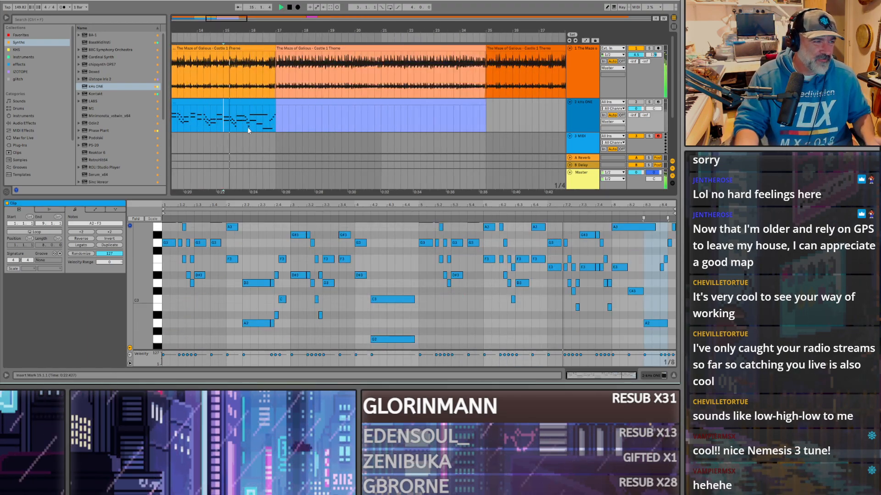
{"action": "key", "text": "space"}
{"action": "key", "text": "space"}
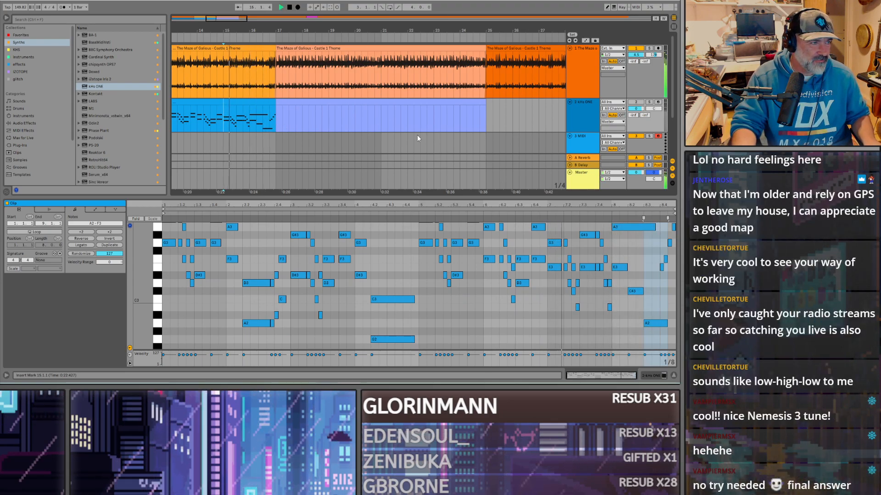
Step: Compare the passage from bars 15 and 16 with the MIDI track on and with only the original audio
{"action": "left_click", "coordinate": [637, 103]}
{"action": "key", "text": "space"}
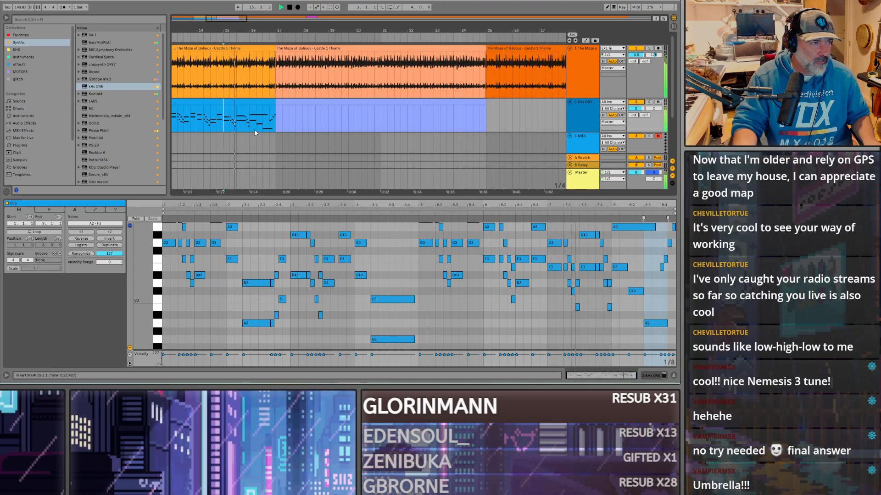
{"action": "scroll", "coordinate": [262, 124], "scroll_direction": "up", "scroll_amount": 4}
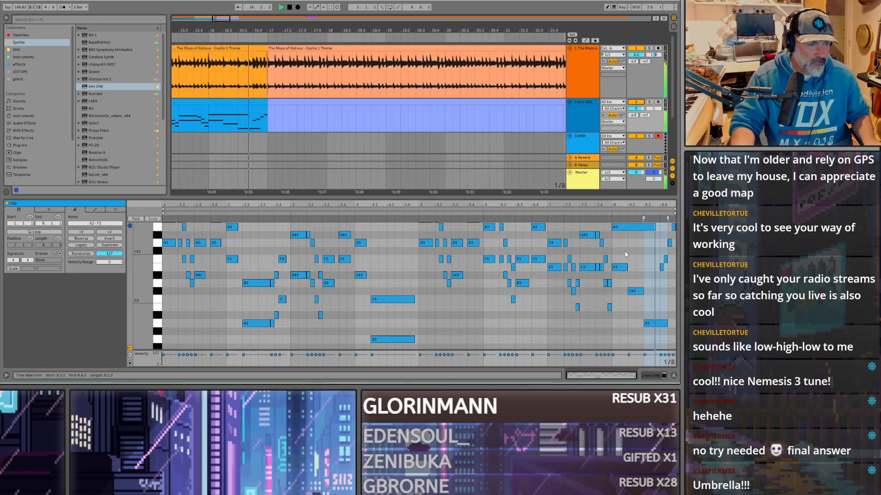
{"action": "left_click", "coordinate": [637, 102]}
{"action": "key", "text": "space"}
{"action": "left_click", "coordinate": [209, 128]}
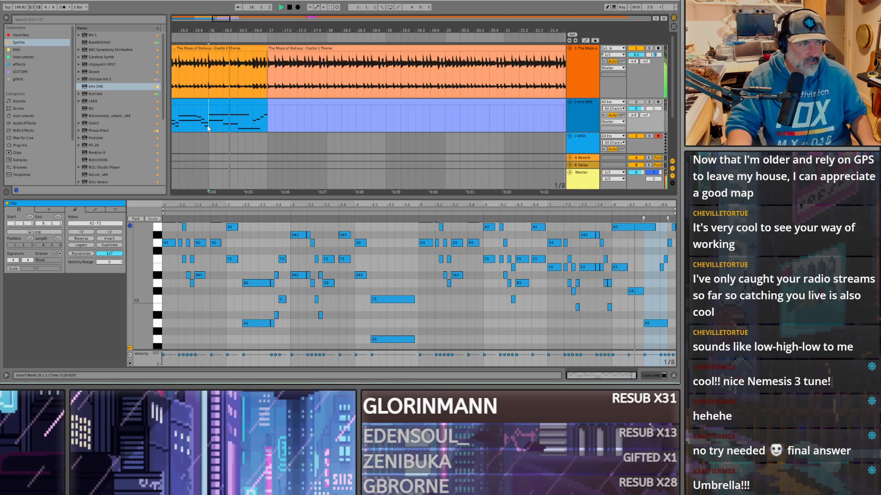
{"action": "key", "text": "space"}
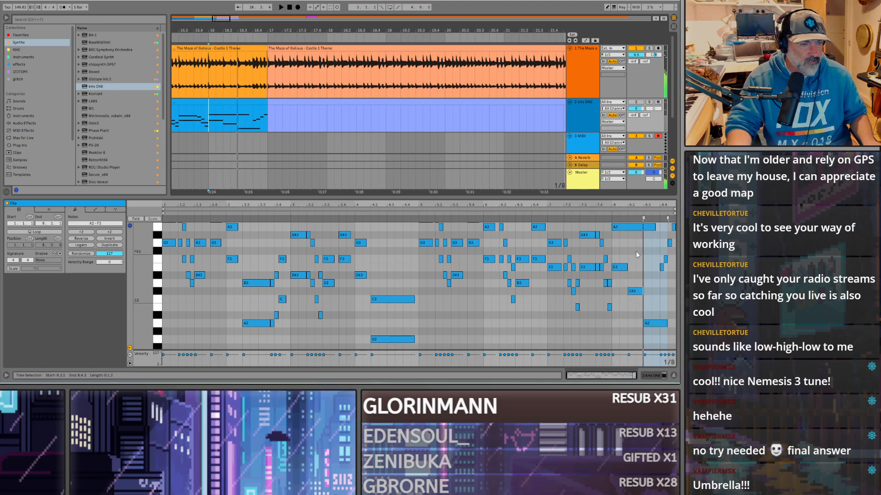
Step: Try lowering the E3 note at 8.1 to A2 after checking the C#3 at 8.2, and undo the move
{"action": "left_click", "coordinate": [633, 289]}
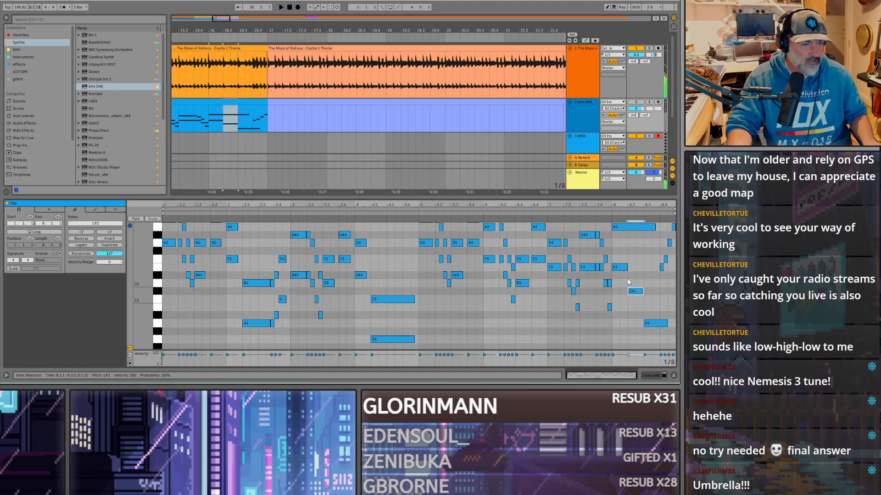
{"action": "key", "text": "space"}
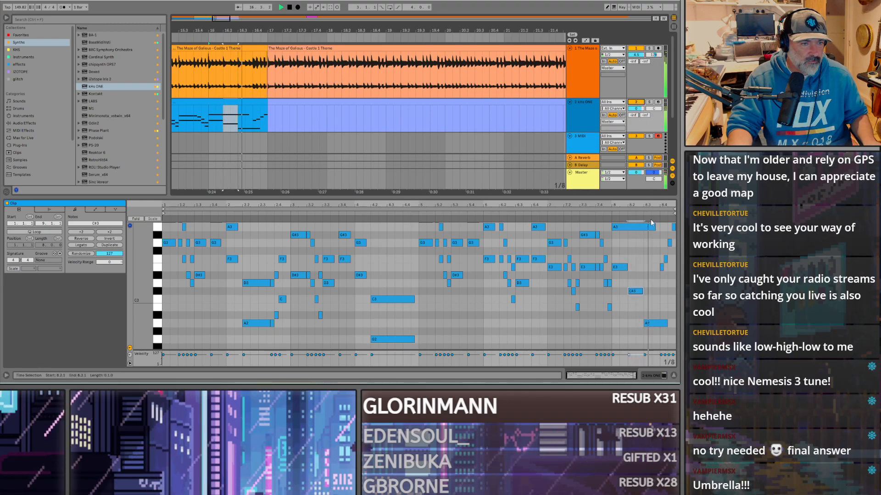
{"action": "left_click_drag", "start_coordinate": [618, 267], "coordinate": [621, 339]}
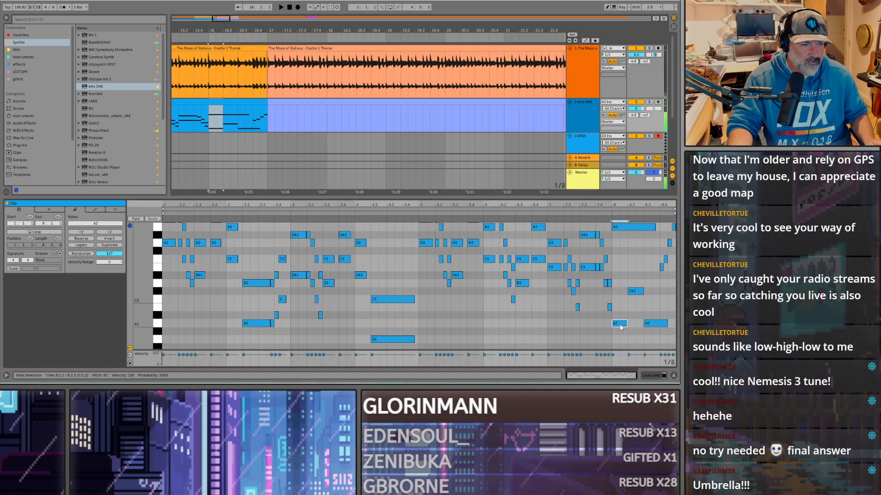
{"action": "key", "text": "ctrl+z"}
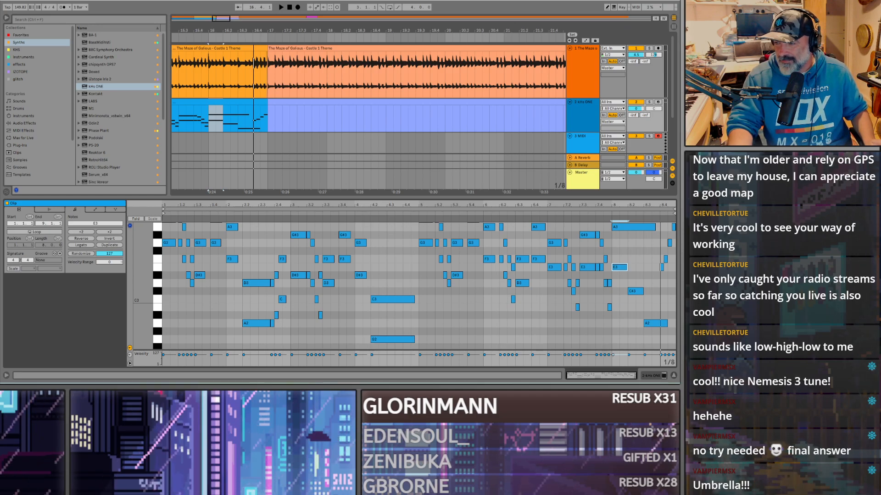
Step: Open the empty MIDI clip starting at bar 17 and listen to the opening of that section
{"action": "scroll", "coordinate": [315, 121], "scroll_direction": "down", "scroll_amount": 5}
{"action": "left_click", "coordinate": [310, 123]}
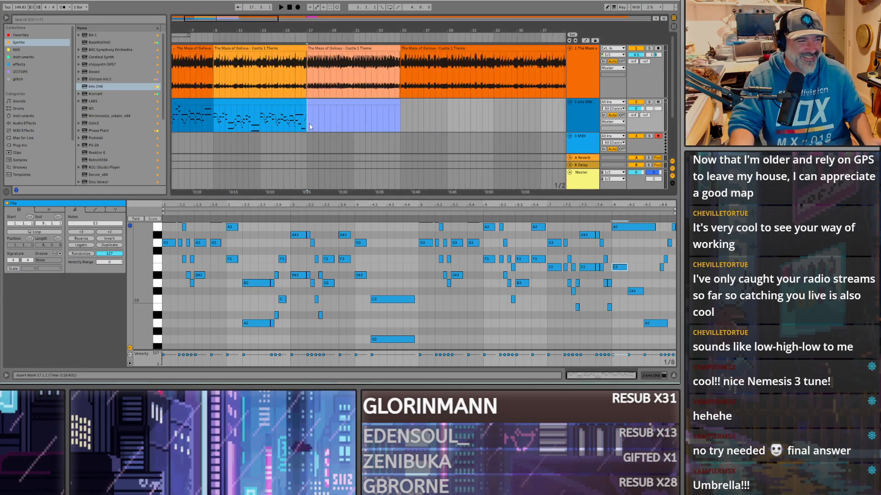
{"action": "scroll", "coordinate": [310, 127], "scroll_direction": "up", "scroll_amount": 5}
{"action": "key", "text": "space"}
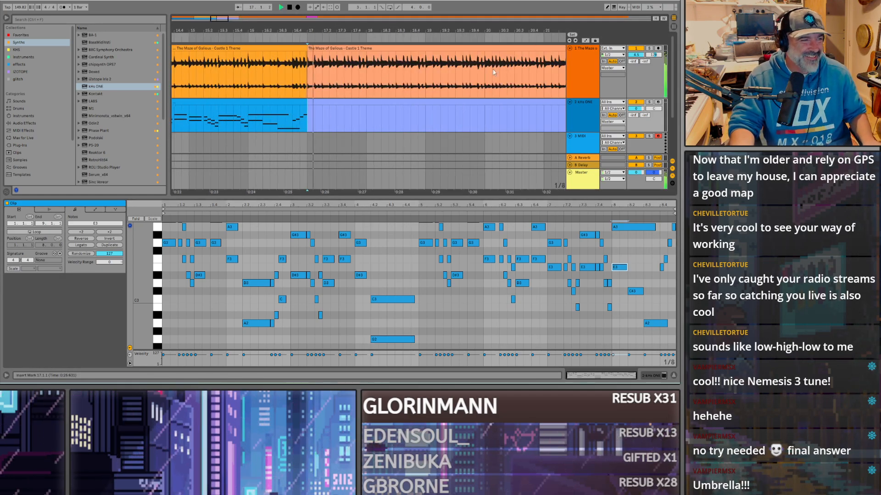
{"action": "double_click", "coordinate": [316, 102]}
{"action": "key", "text": "space"}
{"action": "key", "text": "space"}
{"action": "key", "text": "space"}
{"action": "key", "text": "space"}
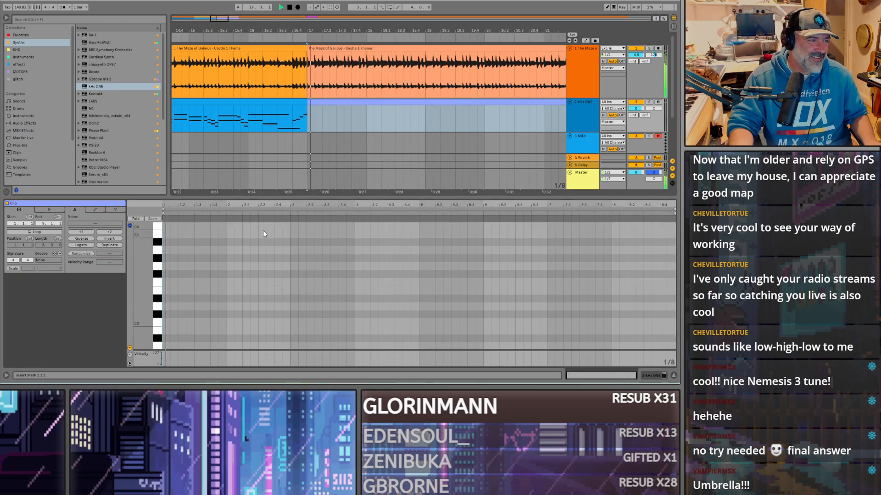
{"action": "key", "text": "space"}
Step: Enter one-beat D4, E4 and F4 notes from 1.1, followed by half-beat E4 and D4 notes on beat four
{"action": "double_click", "coordinate": [167, 259]}
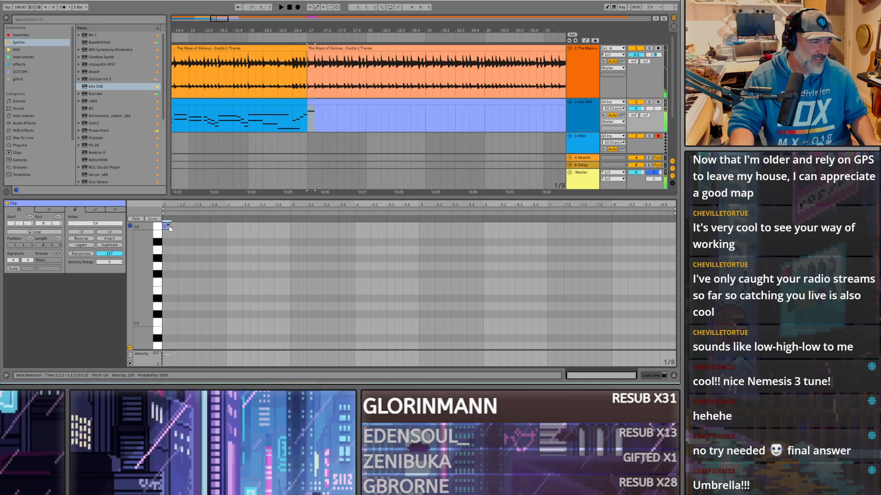
{"action": "left_click_drag", "start_coordinate": [170, 229], "coordinate": [170, 243]}
{"action": "key", "text": "space"}
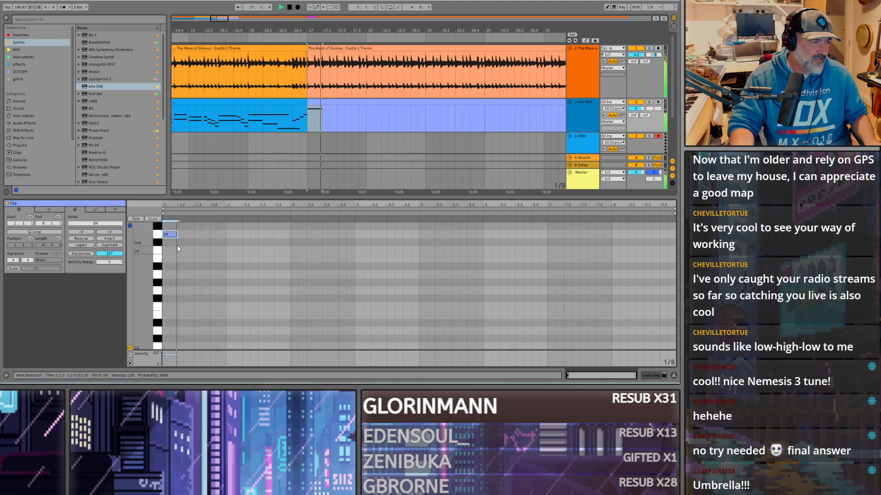
{"action": "key", "text": "space"}
{"action": "scroll", "coordinate": [176, 257], "scroll_direction": "up", "scroll_amount": 2}
{"action": "left_click_drag", "start_coordinate": [171, 270], "coordinate": [221, 251]}
{"action": "mouse_move", "coordinate": [222, 252]}
{"action": "left_mouse_down"}
{"action": "mouse_move", "coordinate": [231, 265]}
{"action": "mouse_move", "coordinate": [213, 247]}
{"action": "mouse_move", "coordinate": [225, 265]}
{"action": "left_mouse_up"}
{"action": "key", "text": "space"}
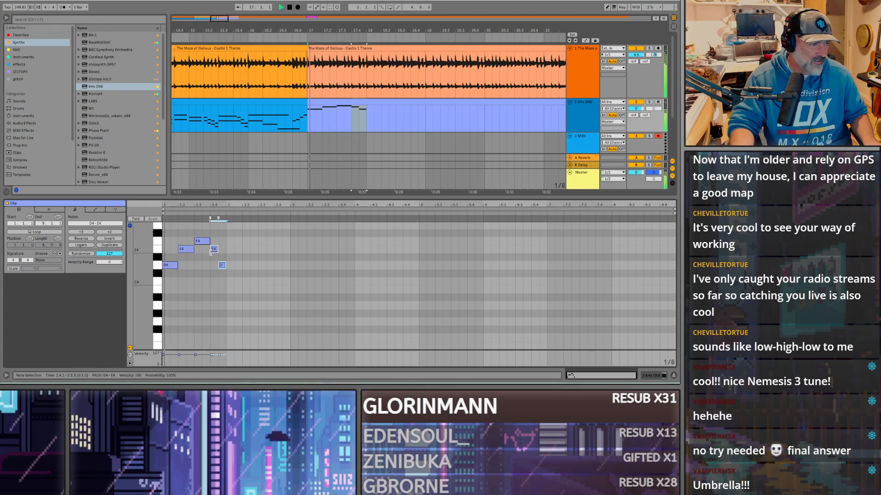
Step: Shorten the F4 at 1.3 to half a beat and place sixteenth-note E4 and D4 at 1.3.3 and 1.3.4
{"action": "left_click_drag", "start_coordinate": [209, 241], "coordinate": [213, 263]}
{"action": "key", "text": "space"}
{"action": "scroll", "coordinate": [187, 271], "scroll_direction": "up", "scroll_amount": 2}
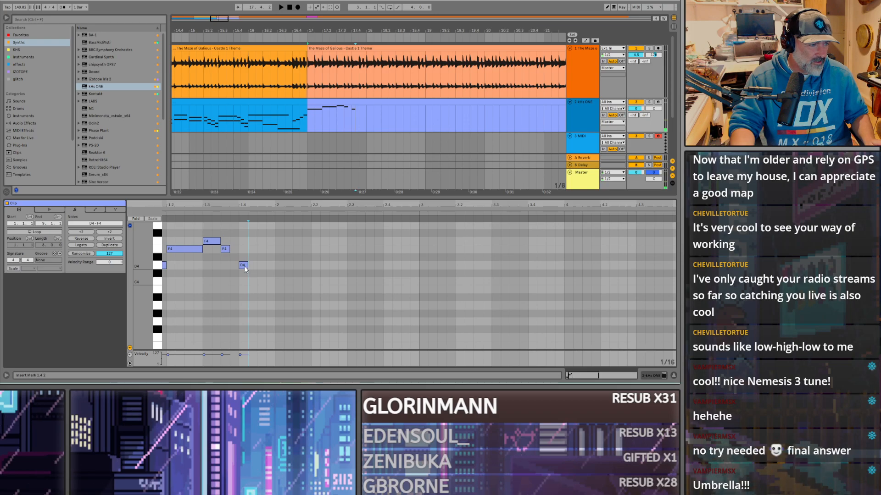
{"action": "key", "text": "space"}
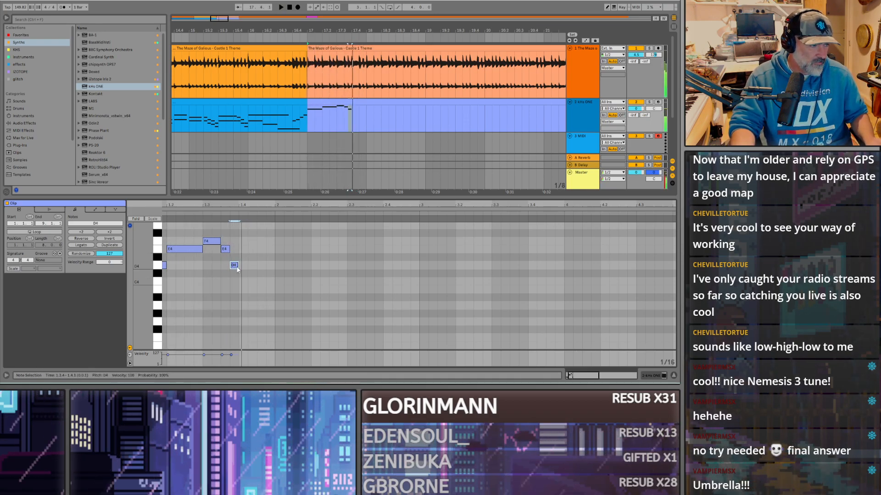
Step: Add a half-beat E4 at 1.4 and a sixteenth-note A3 at 1.4.3, checking them by playback
{"action": "left_click_drag", "start_coordinate": [212, 246], "coordinate": [244, 243]}
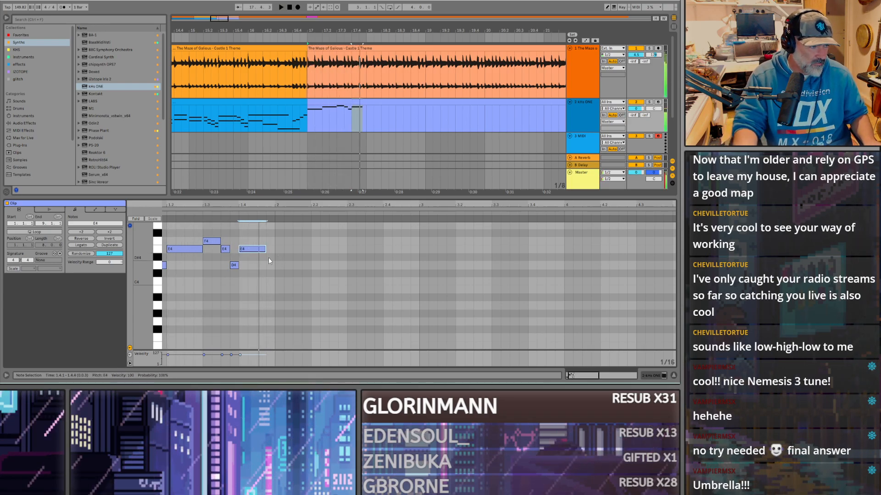
{"action": "left_click_drag", "start_coordinate": [265, 249], "coordinate": [256, 249]}
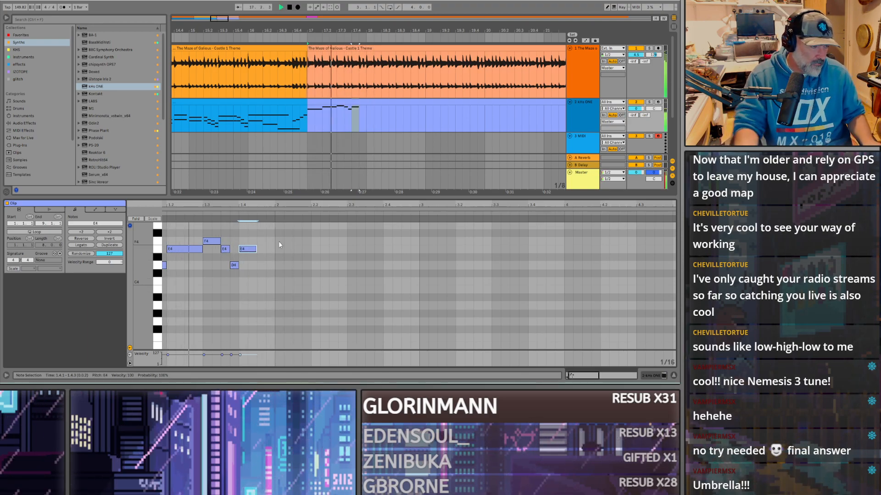
{"action": "double_click", "coordinate": [260, 289]}
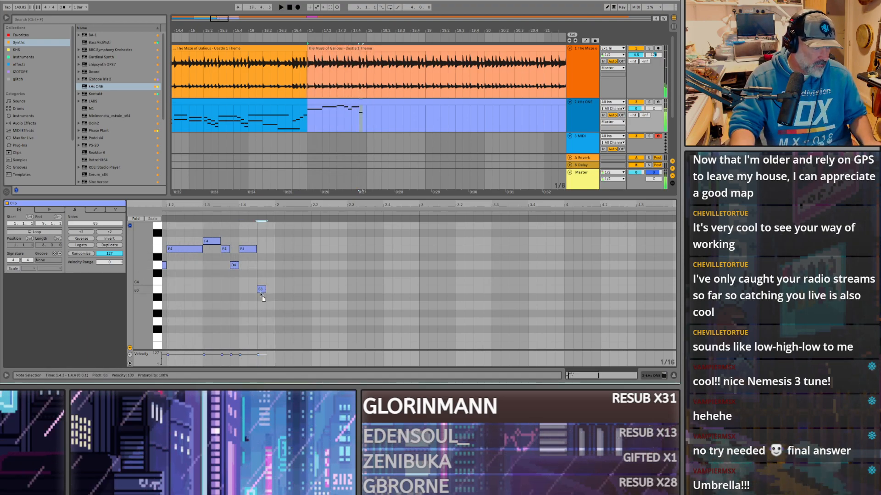
{"action": "key", "text": "space"}
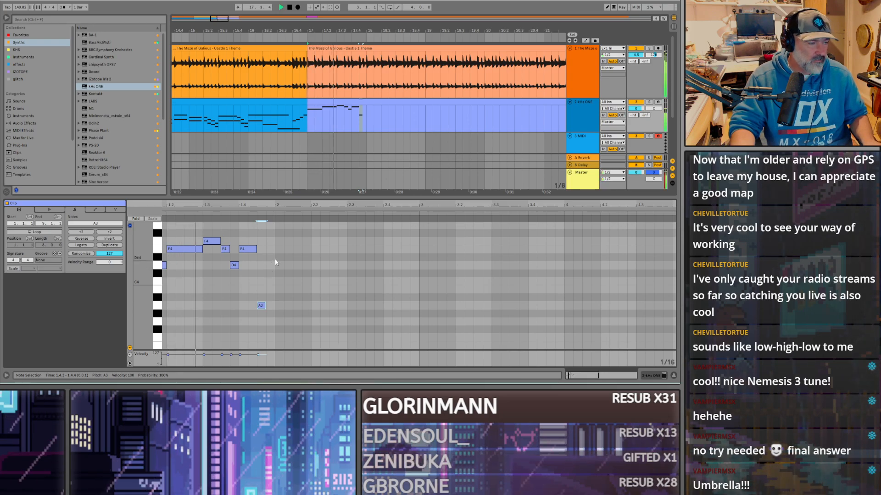
{"action": "key", "text": "space"}
Step: Add a half-beat C4 at 2.1 and a longer D4 at 2.1.3 while playing the phrase
{"action": "double_click", "coordinate": [270, 265]}
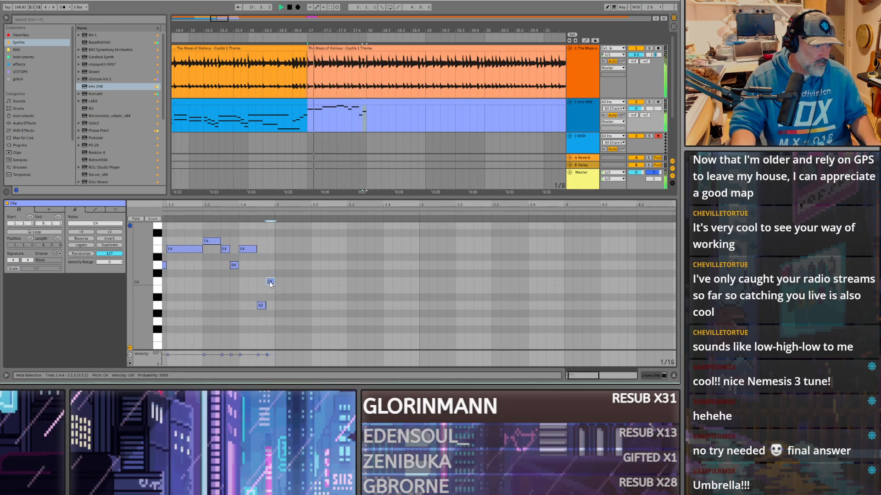
{"action": "scroll", "coordinate": [259, 286], "scroll_direction": "left", "scroll_amount": 1}
{"action": "key", "text": "space"}
{"action": "left_click_drag", "start_coordinate": [286, 281], "coordinate": [295, 283]}
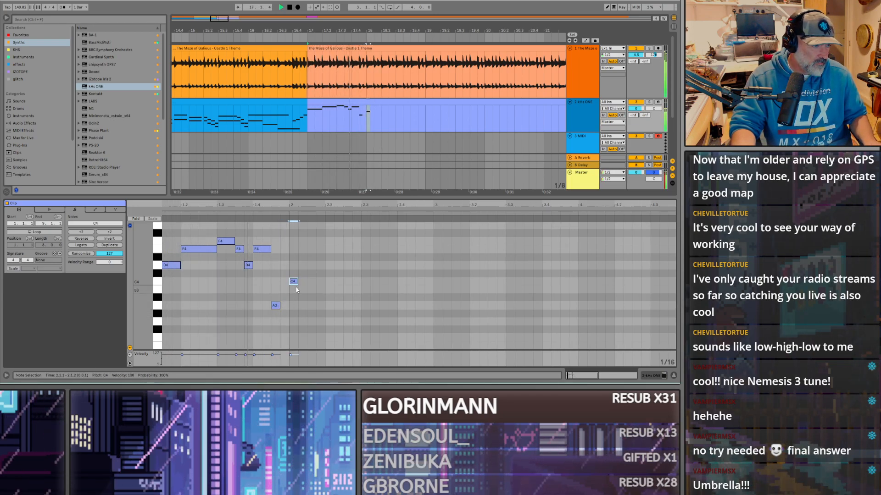
{"action": "key", "text": "space"}
{"action": "left_click_drag", "start_coordinate": [297, 281], "coordinate": [352, 269]}
{"action": "key", "text": "space"}
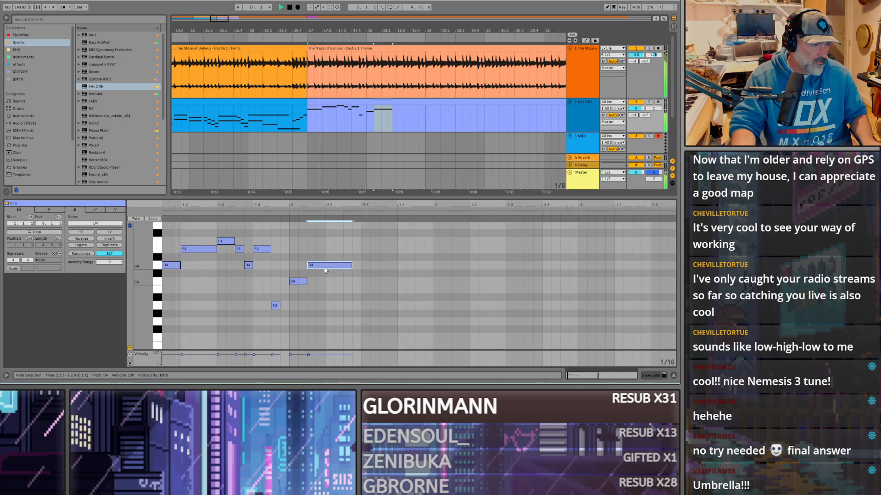
Step: Lengthen the A3 to half a beat and the C4 to one beat, and place the D4 at 2.2 for one beat
{"action": "left_click_drag", "start_coordinate": [280, 306], "coordinate": [289, 305]}
{"action": "left_click", "coordinate": [290, 271]}
{"action": "left_click", "coordinate": [356, 120]}
{"action": "key", "text": "space"}
{"action": "key", "text": "space"}
{"action": "left_click", "coordinate": [368, 124]}
{"action": "key", "text": "space"}
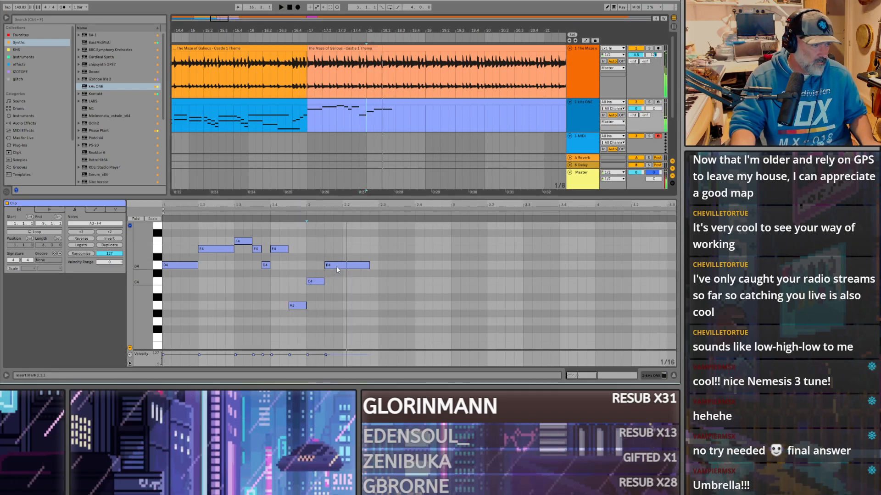
{"action": "left_click_drag", "start_coordinate": [323, 282], "coordinate": [357, 265]}
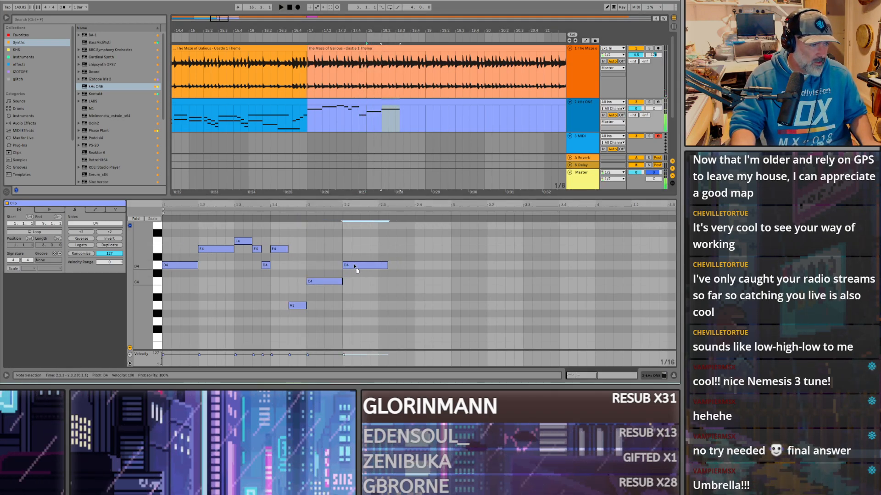
{"action": "left_click_drag", "start_coordinate": [386, 267], "coordinate": [396, 252]}
Step: Add a half-beat E4 at 2.3, sixteenth-note D4 and C4 at 2.3.3 and 2.3.4, and a half-beat D4 at 2.4
{"action": "double_click", "coordinate": [383, 257]}
{"action": "key", "text": "Up"}
{"action": "double_click", "coordinate": [398, 258]}
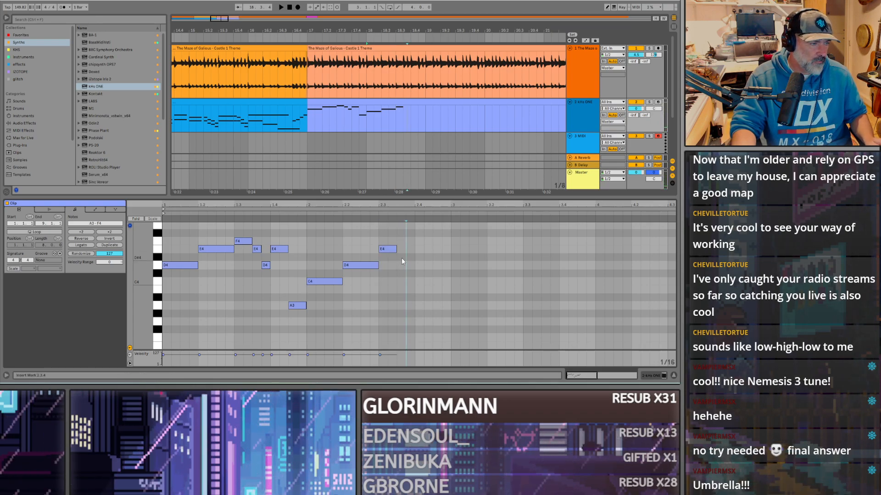
{"action": "key", "text": "Down"}
{"action": "double_click", "coordinate": [408, 281]}
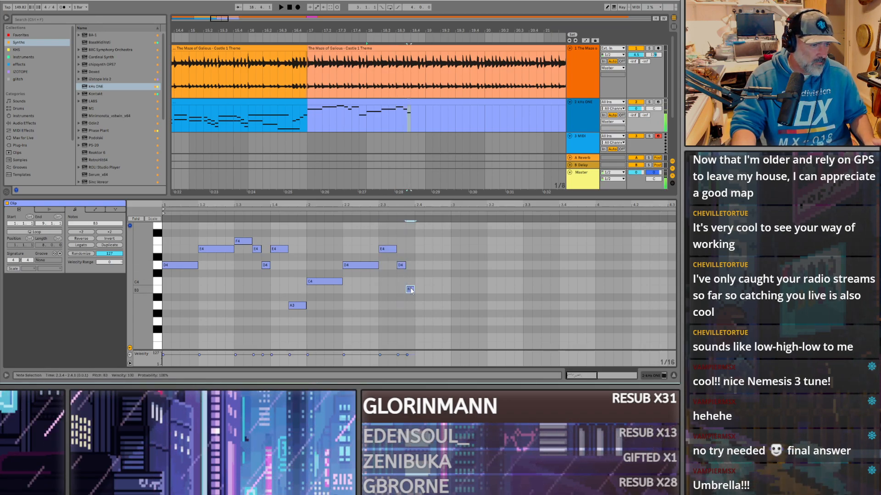
{"action": "double_click", "coordinate": [417, 265]}
{"action": "left_click_drag", "start_coordinate": [422, 265], "coordinate": [432, 269]}
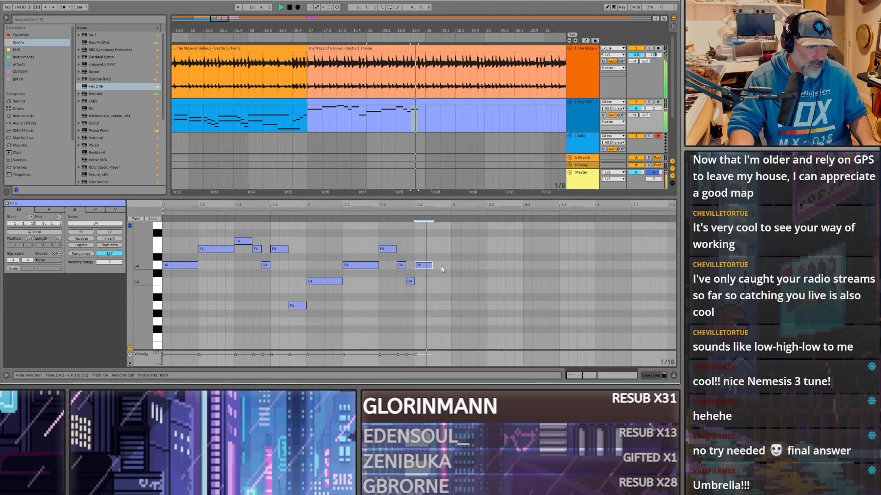
Step: Add a half-beat G3 at 2.4.3 and play the phrase against the original
{"action": "key", "text": "space"}
{"action": "double_click", "coordinate": [437, 321]}
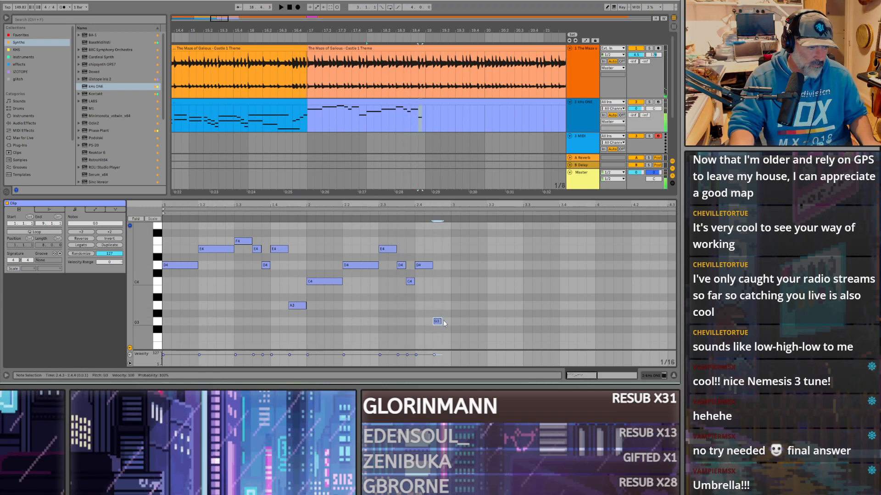
{"action": "left_click_drag", "start_coordinate": [441, 321], "coordinate": [450, 321]}
{"action": "key", "text": "space"}
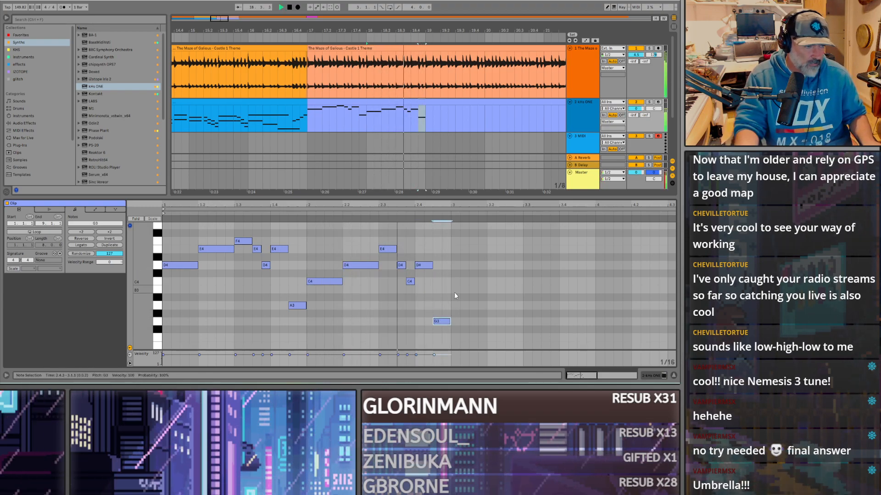
{"action": "key", "text": "space"}
Step: Fill bar 3 with one-beat D#4 and F4, half-beat G4, sixteenth-note F4 and D#4, and half-beat F4 and A#3
{"action": "double_click", "coordinate": [455, 281]}
{"action": "left_click_drag", "start_coordinate": [459, 281], "coordinate": [476, 259]}
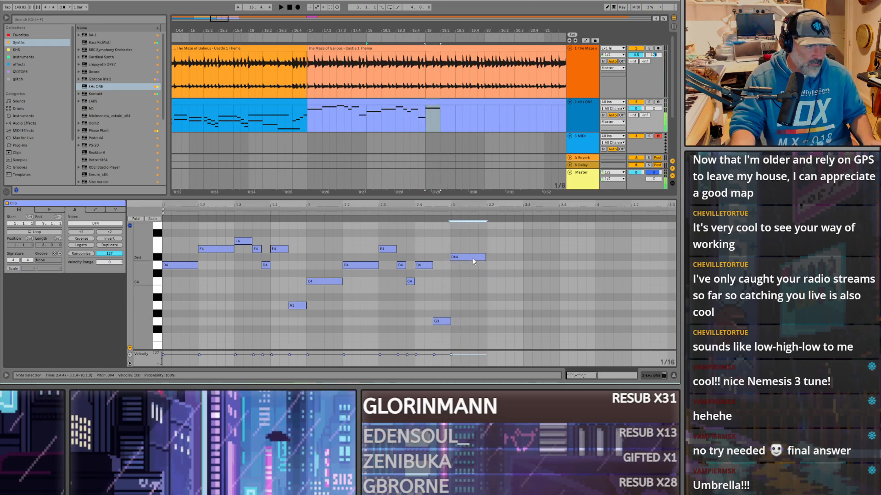
{"action": "double_click", "coordinate": [506, 241]}
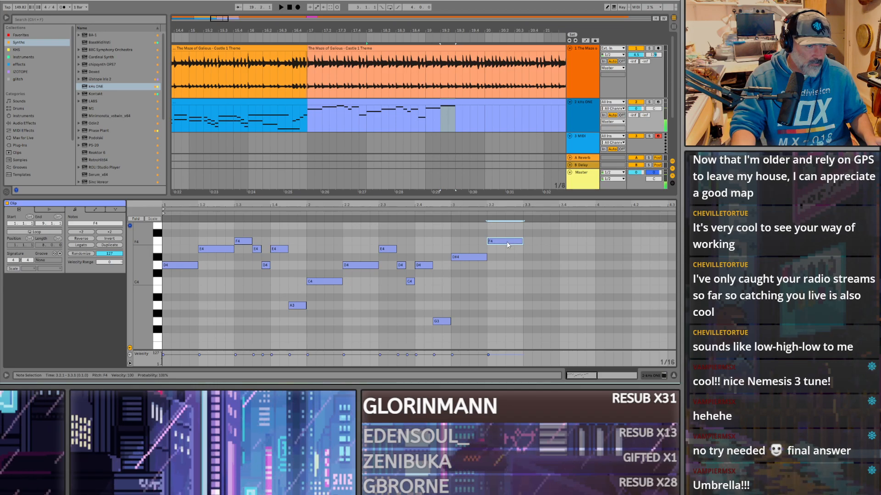
{"action": "double_click", "coordinate": [532, 226]}
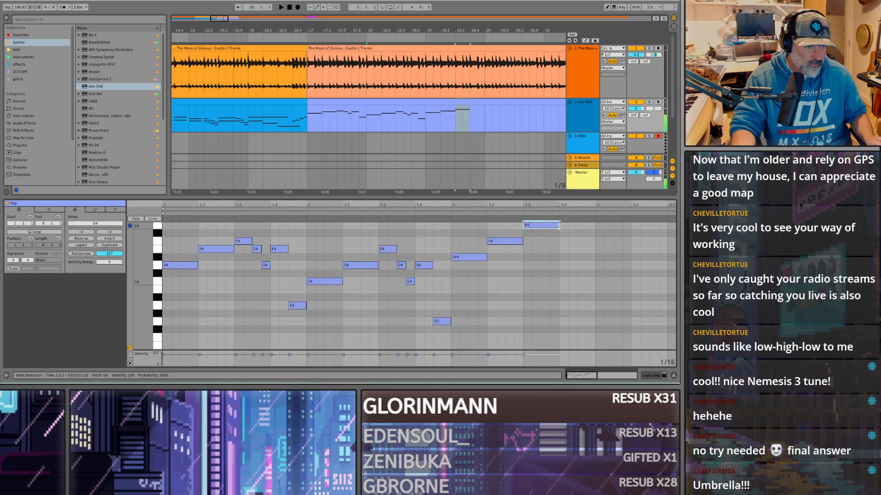
{"action": "left_click_drag", "start_coordinate": [558, 225], "coordinate": [542, 225]}
{"action": "double_click", "coordinate": [545, 242]}
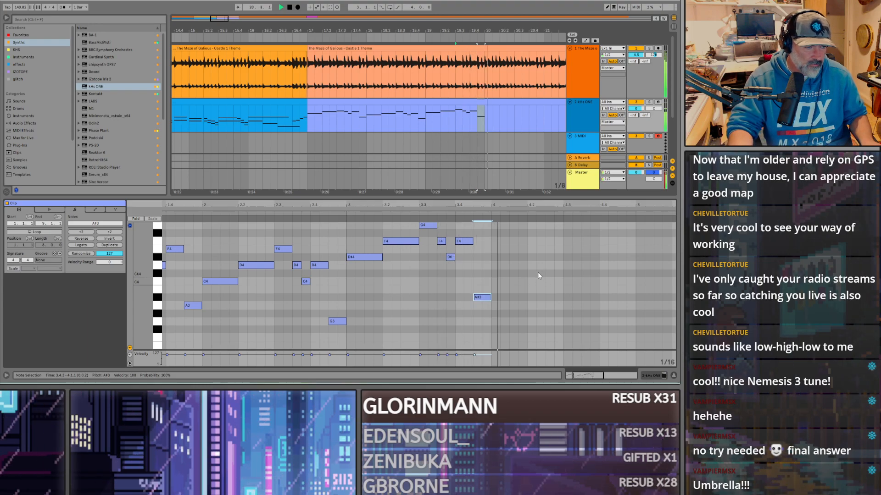
{"action": "key", "text": "space"}
Step: Enter a rising sixteenth-note run D4, E4, F4, G4 at 4.1 and play it back
{"action": "double_click", "coordinate": [496, 275]}
{"action": "left_click_drag", "start_coordinate": [496, 275], "coordinate": [496, 267]}
{"action": "double_click", "coordinate": [504, 250]}
{"action": "double_click", "coordinate": [512, 241]}
{"action": "double_click", "coordinate": [522, 225]}
{"action": "key", "text": "space"}
{"action": "scroll", "coordinate": [549, 286], "scroll_direction": "up", "scroll_amount": 2}
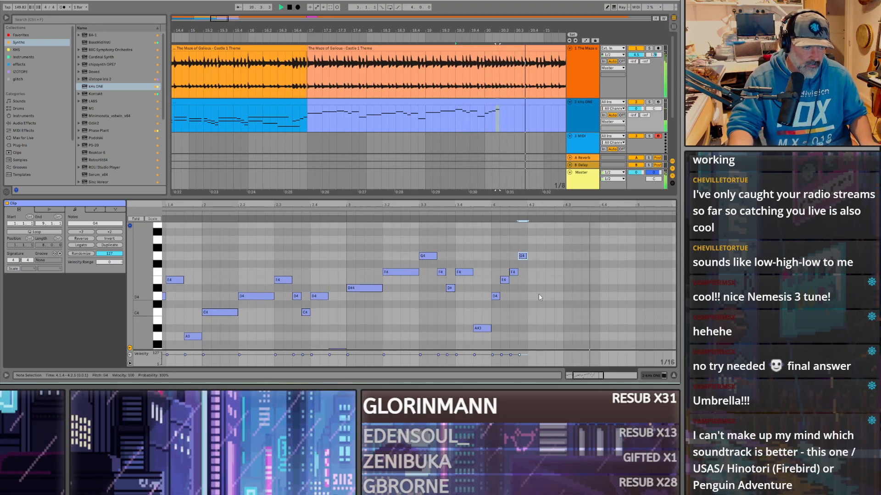
Step: Duplicate the four-note run to 4.2 and lower the copy's velocity to 64
{"action": "key", "text": "space"}
{"action": "left_click_drag", "start_coordinate": [537, 315], "coordinate": [489, 257]}
{"action": "key", "text": "ctrl+d"}
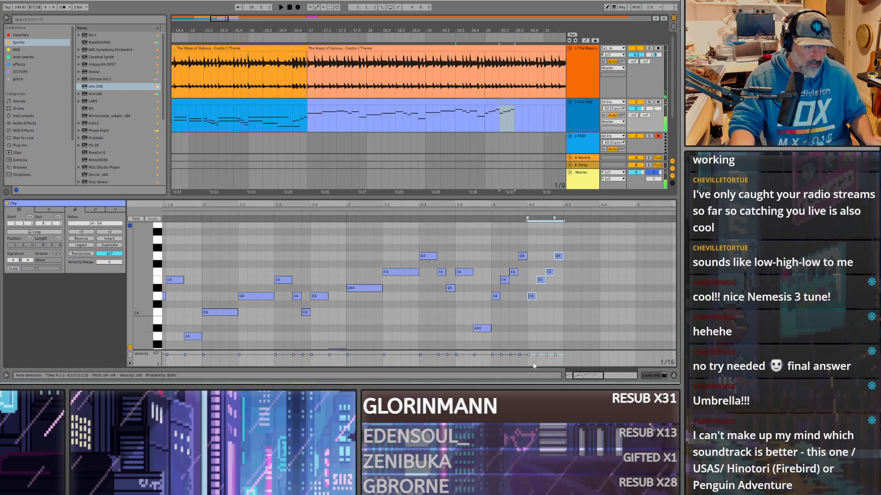
{"action": "left_click_drag", "start_coordinate": [531, 296], "coordinate": [531, 313]}
Step: Duplicate the quieter run to 4.3, reduce that copy's velocity to near the minimum and play it back
{"action": "left_click_drag", "start_coordinate": [590, 315], "coordinate": [530, 250]}
{"action": "key", "text": "ctrl+d"}
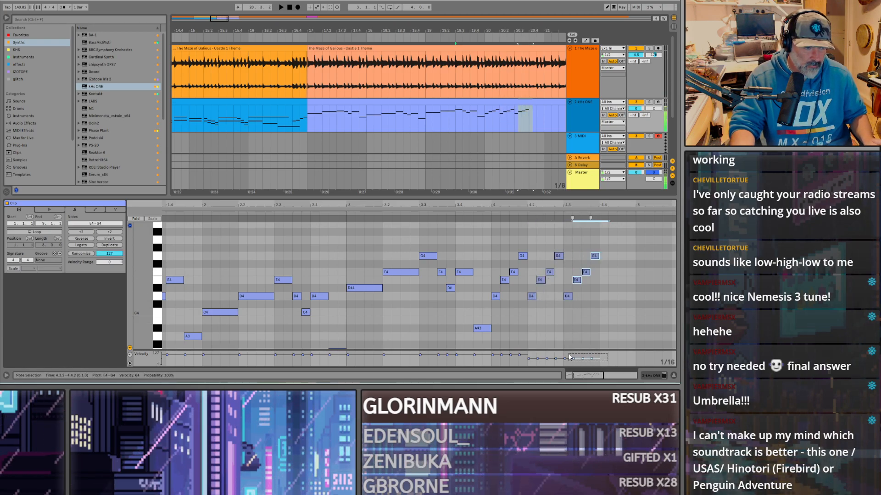
{"action": "left_click_drag", "start_coordinate": [565, 359], "coordinate": [567, 369]}
{"action": "key", "text": "space"}
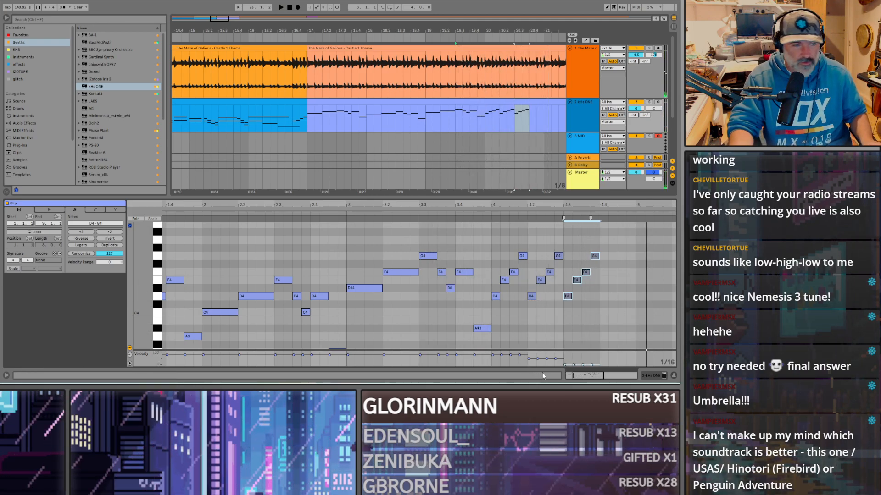
Step: Solo and arm the kHs ONE track to try its sound, then play the fading runs with the full mix
{"action": "left_click", "coordinate": [535, 297]}
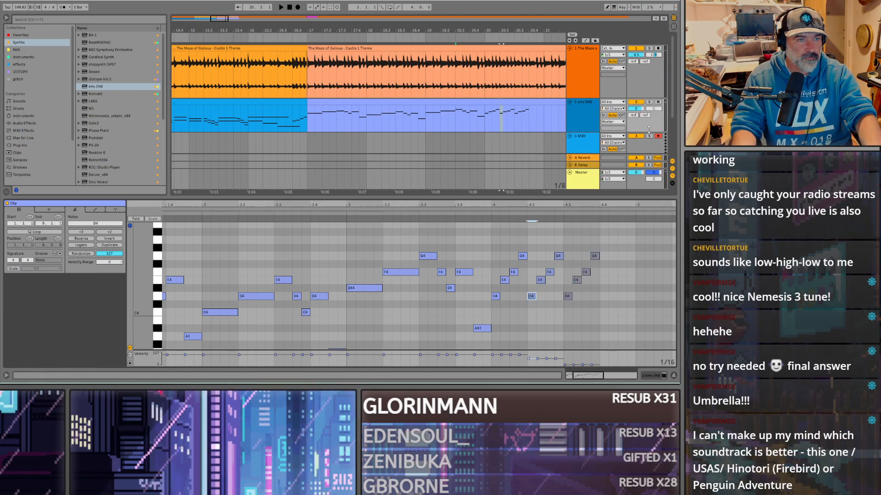
{"action": "left_click", "coordinate": [586, 113]}
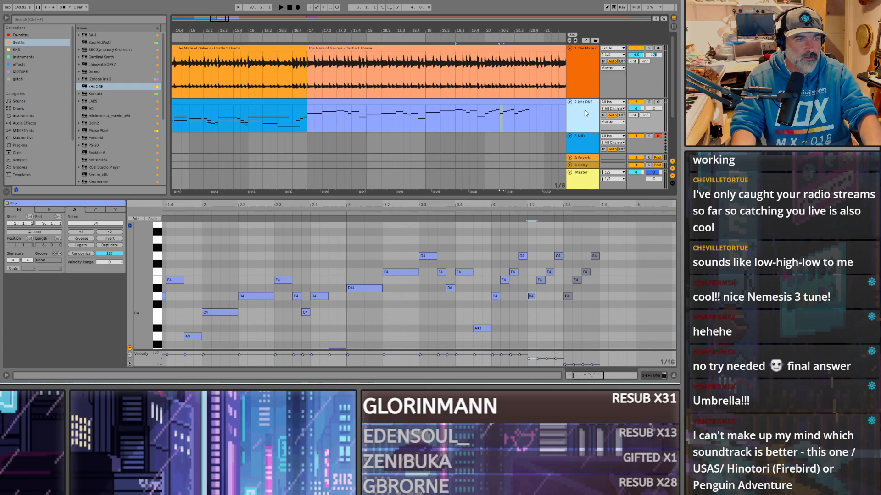
{"action": "left_click", "coordinate": [648, 101]}
{"action": "left_click", "coordinate": [658, 102]}
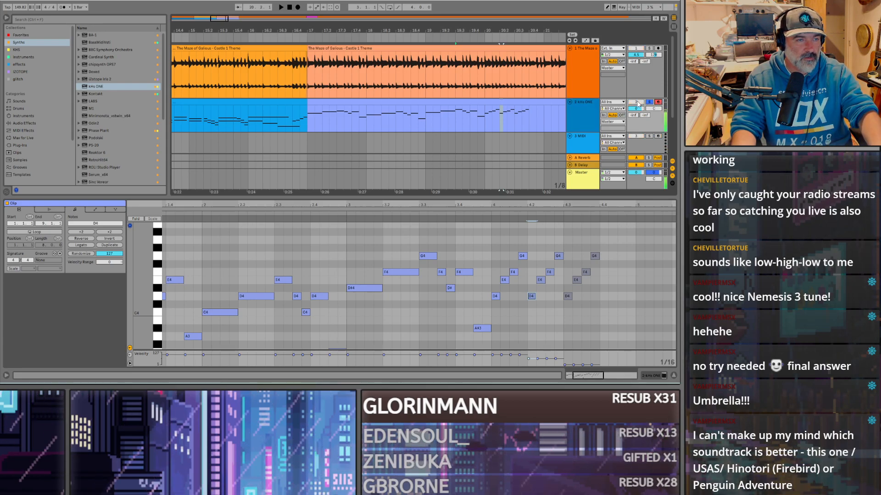
{"action": "left_click", "coordinate": [649, 102]}
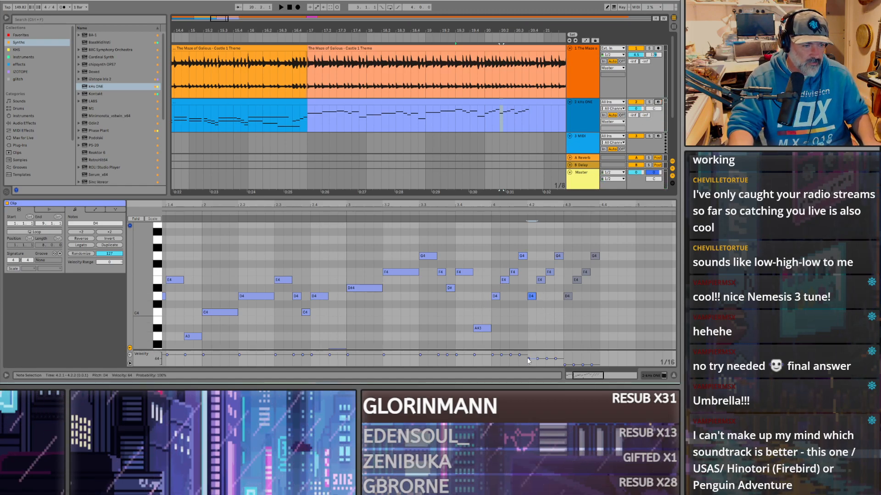
{"action": "key", "text": "space"}
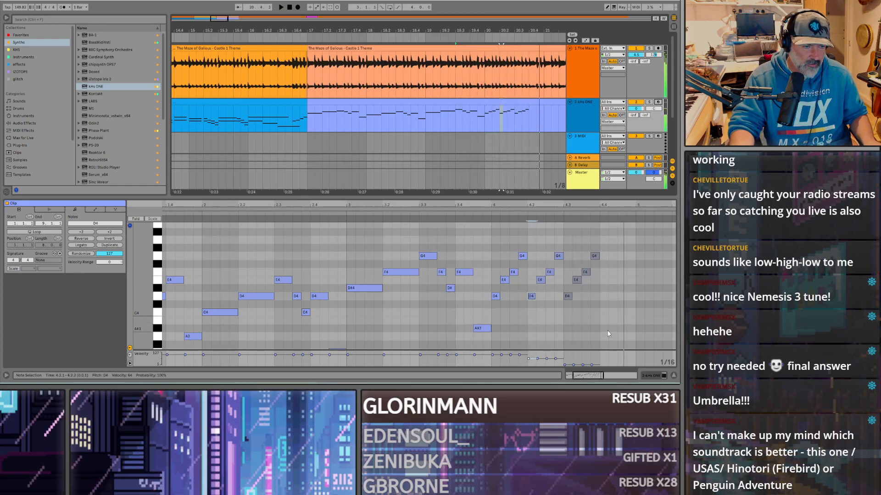
Step: Duplicate the faintest four-note run from 4.3 to 4.4 and play back the result
{"action": "left_click_drag", "start_coordinate": [607, 331], "coordinate": [572, 258]}
{"action": "key", "text": "ctrl+d"}
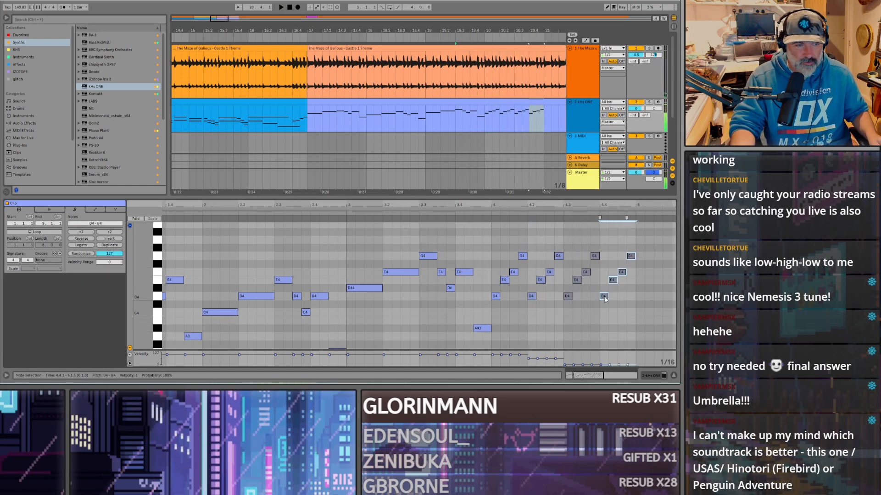
{"action": "left_click", "coordinate": [483, 125]}
{"action": "key", "text": "space"}
{"action": "scroll", "coordinate": [417, 126], "scroll_direction": "down", "scroll_amount": 2}
{"action": "scroll", "coordinate": [410, 124], "scroll_direction": "up", "scroll_amount": 1}
{"action": "left_click", "coordinate": [380, 102]}
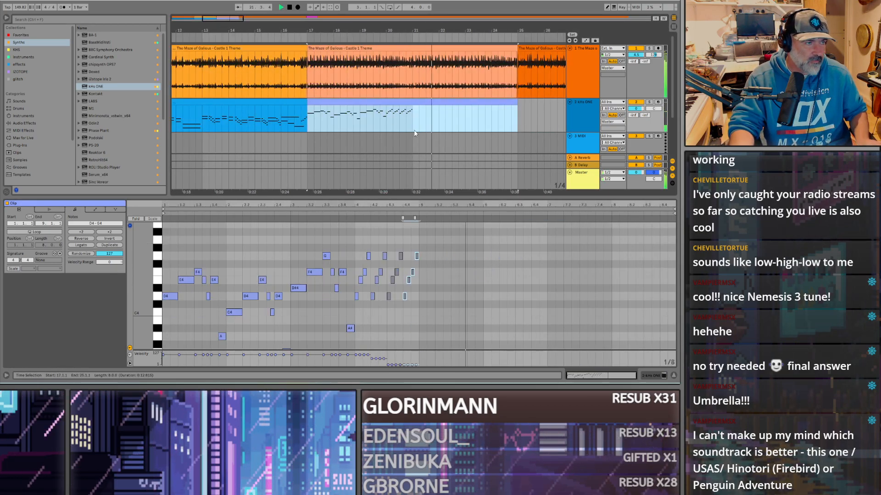
Step: Duplicate all the notes of the four-bar phrase so the copy starts at 5.1 in the clip
{"action": "left_click", "coordinate": [169, 237]}
{"action": "key", "text": "ctrl+a"}
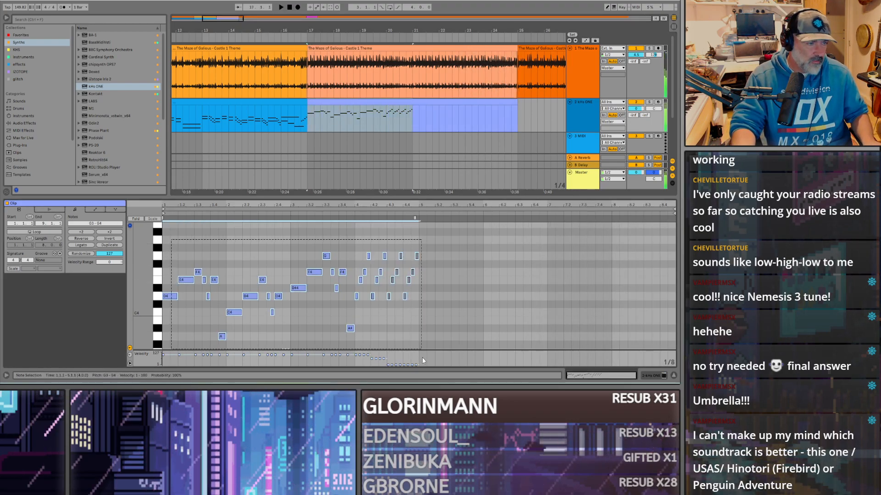
{"action": "key", "text": "ctrl+d"}
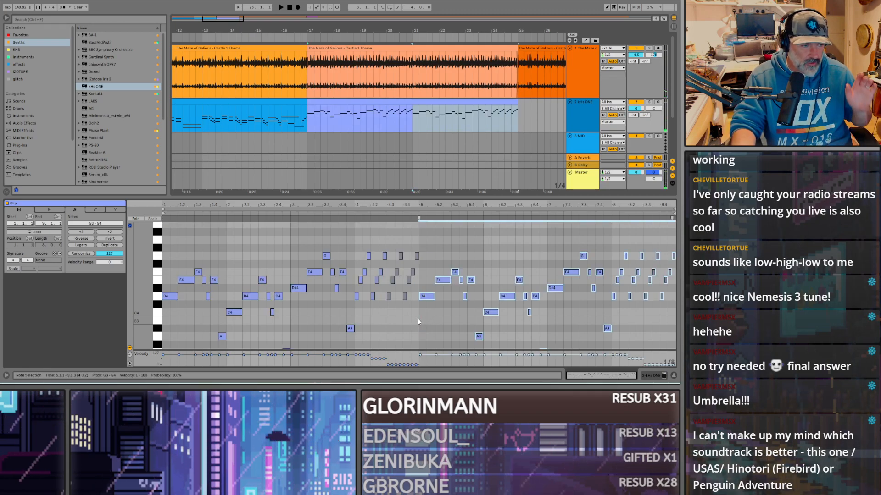
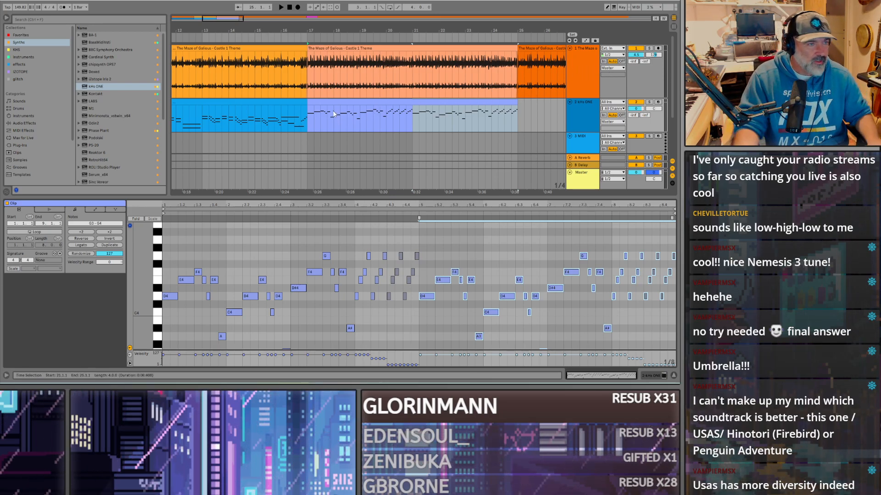
Step: Play the arrangement from the beginning to check the transcribed clips against the recording
{"action": "left_click", "coordinate": [403, 101]}
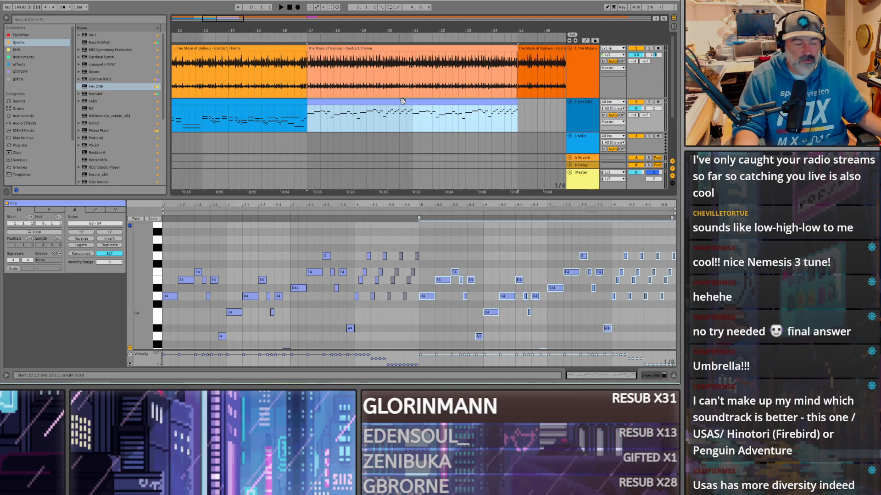
{"action": "left_click", "coordinate": [309, 125]}
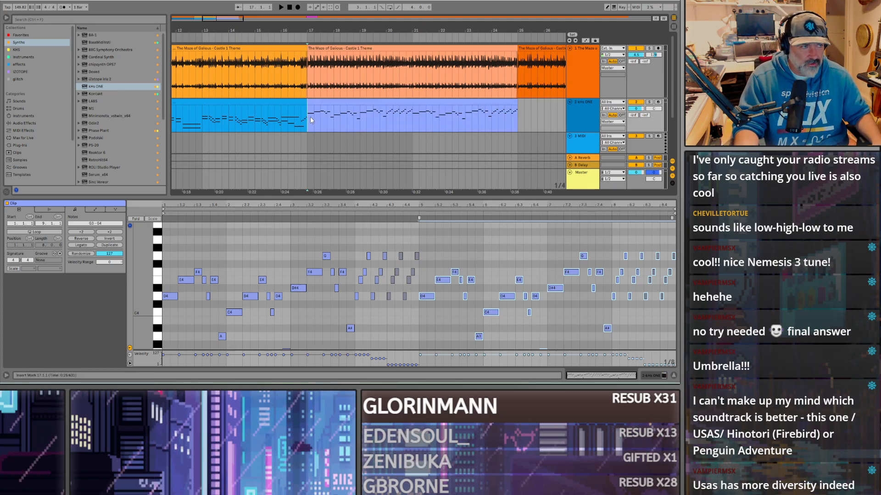
{"action": "key", "text": "w"}
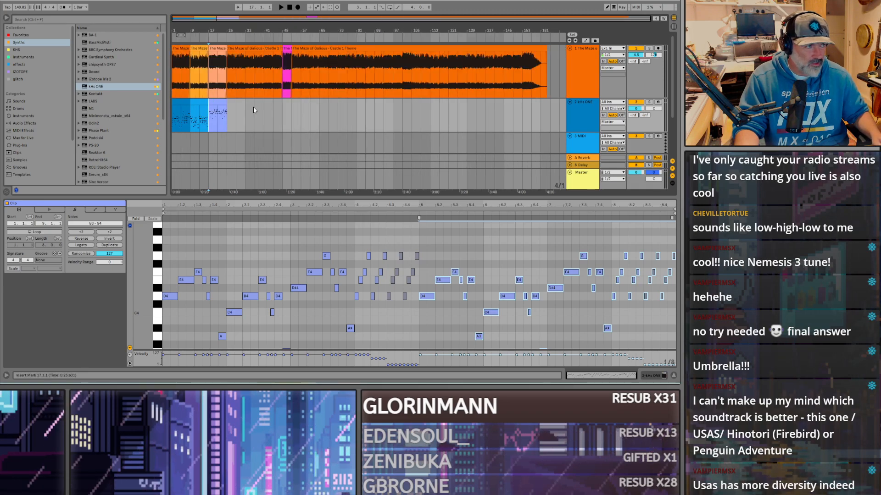
{"action": "left_click", "coordinate": [174, 122]}
{"action": "key", "text": "space"}
{"action": "scroll", "coordinate": [177, 126], "scroll_direction": "up", "scroll_amount": 5}
{"action": "key", "text": "space"}
{"action": "left_click", "coordinate": [339, 122]}
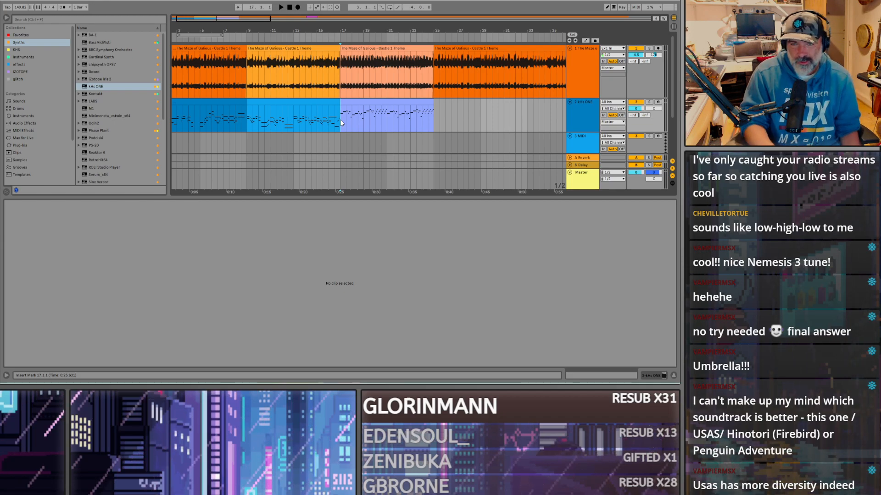
Step: Open the bar 17 clip in an enlarged note editor and play it from its first D4
{"action": "left_click", "coordinate": [349, 110]}
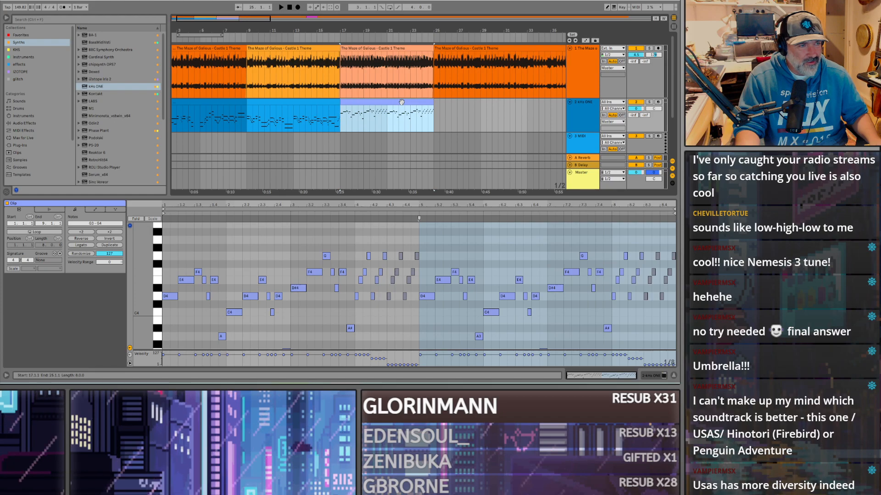
{"action": "left_click_drag", "start_coordinate": [339, 201], "coordinate": [340, 137]}
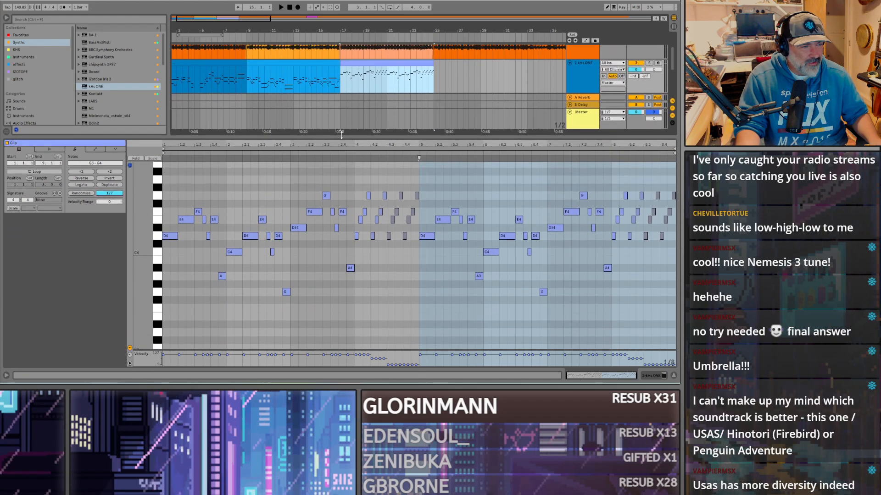
{"action": "left_click", "coordinate": [172, 234]}
{"action": "key", "text": "space"}
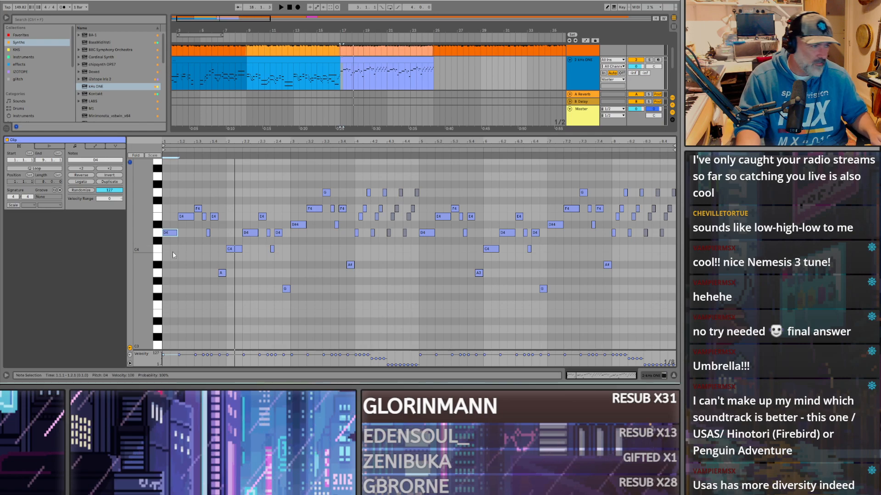
{"action": "scroll", "coordinate": [168, 237], "scroll_direction": "up", "scroll_amount": 2}
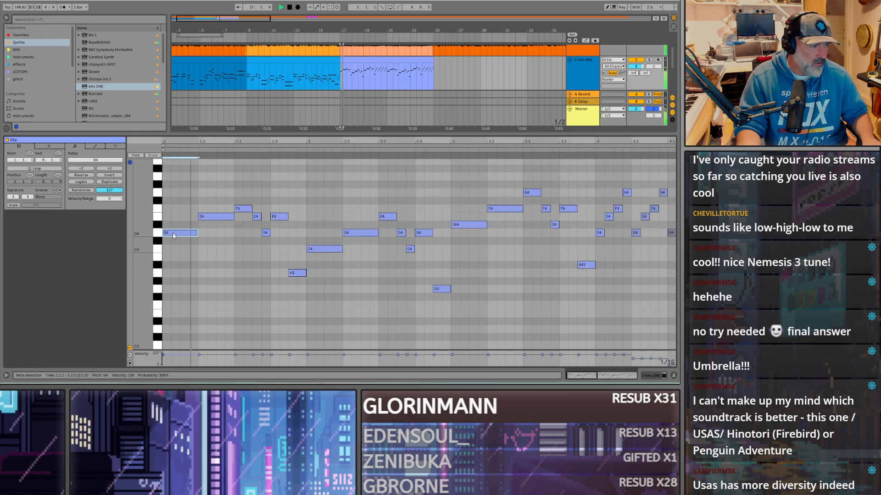
Step: Try a lower harmony of A3 under the opening D4 and C4 under the following E4, auditioning it
{"action": "left_click_drag", "start_coordinate": [176, 234], "coordinate": [188, 269]}
{"action": "key", "text": "space"}
{"action": "key", "text": "space"}
{"action": "key", "text": "space"}
{"action": "mouse_move", "coordinate": [220, 247]}
{"action": "left_mouse_down"}
{"action": "mouse_move", "coordinate": [215, 265]}
{"action": "mouse_move", "coordinate": [218, 251]}
{"action": "left_mouse_up"}
{"action": "key", "text": "space"}
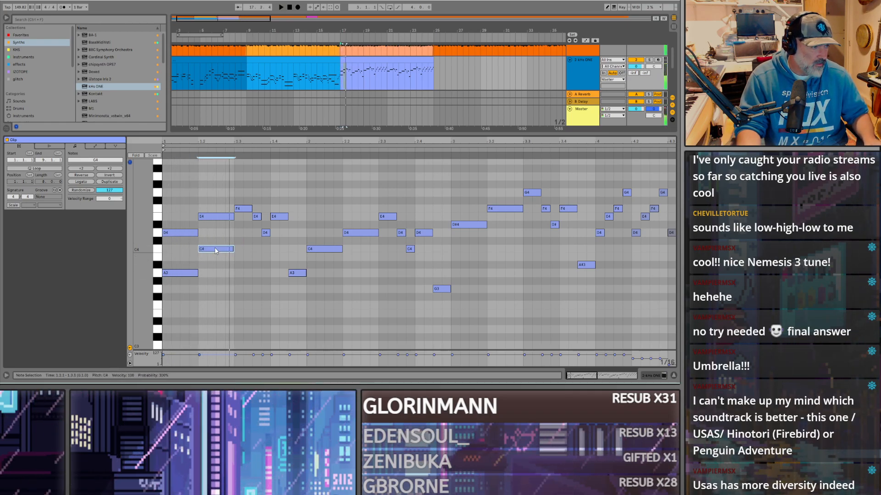
{"action": "key", "text": "space"}
{"action": "left_click", "coordinate": [234, 232]}
{"action": "key", "text": "space"}
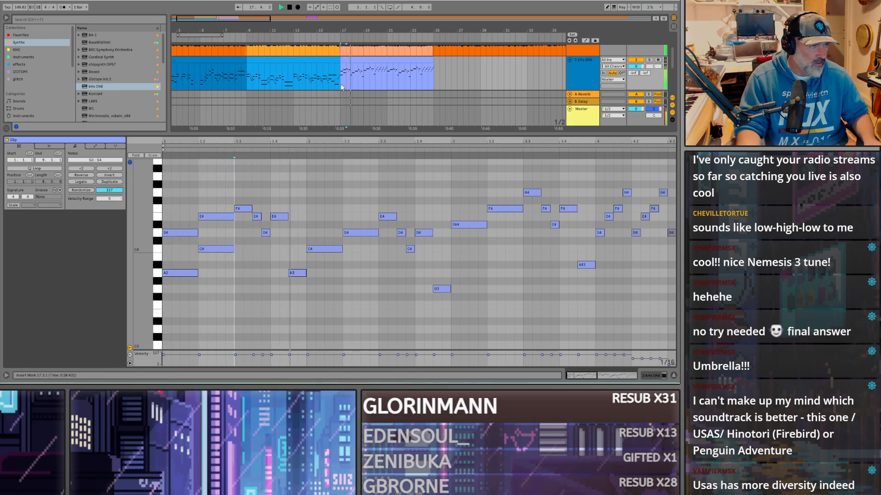
Step: Delete the A3 and C4 harmony notes at 1.1 and 1.2 and stop playback
{"action": "left_click_drag", "start_coordinate": [232, 278], "coordinate": [189, 253]}
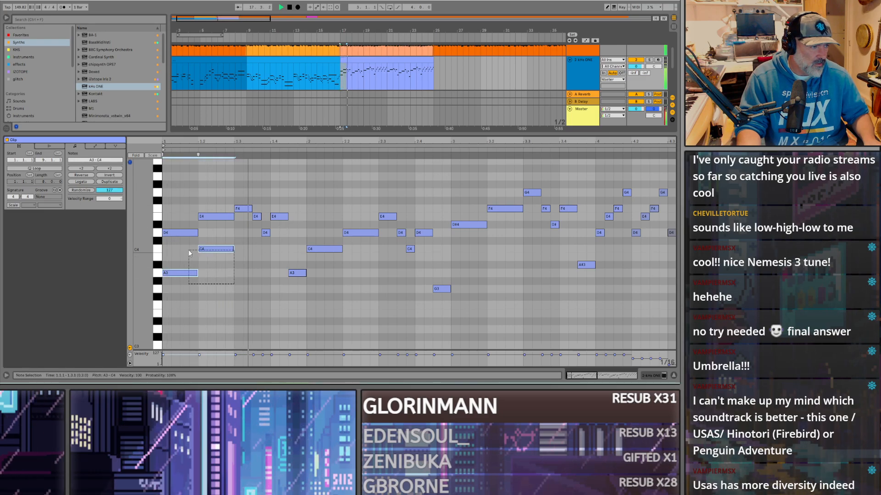
{"action": "key", "text": "Delete"}
{"action": "key", "text": "space"}
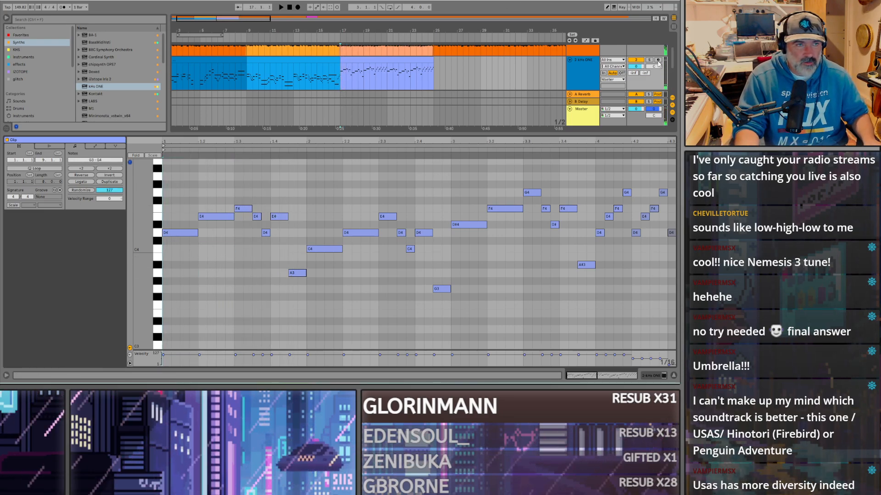
Step: Enter A3 harmony notes under the opening D4, E4 and F4, comparing them with the original by muting the kHs ONE track
{"action": "key", "text": "space"}
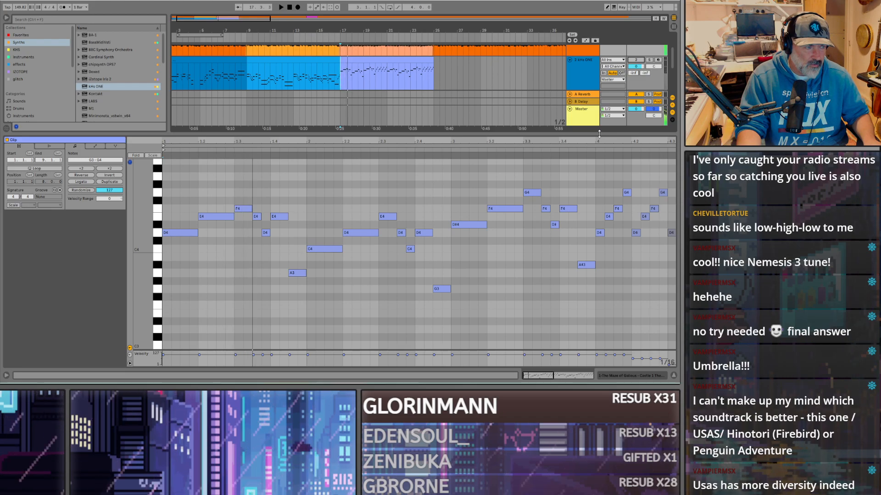
{"action": "double_click", "coordinate": [178, 280]}
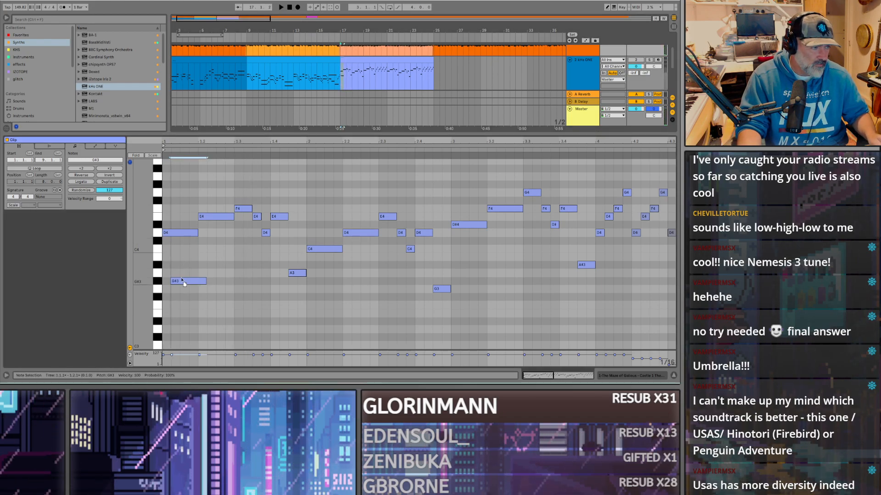
{"action": "left_click", "coordinate": [633, 60]}
{"action": "left_click_drag", "start_coordinate": [179, 281], "coordinate": [252, 273]}
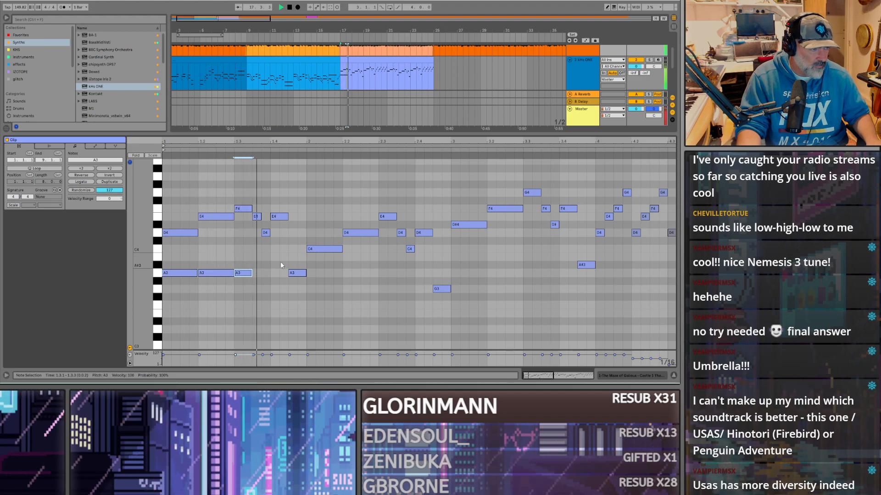
{"action": "key", "text": "space"}
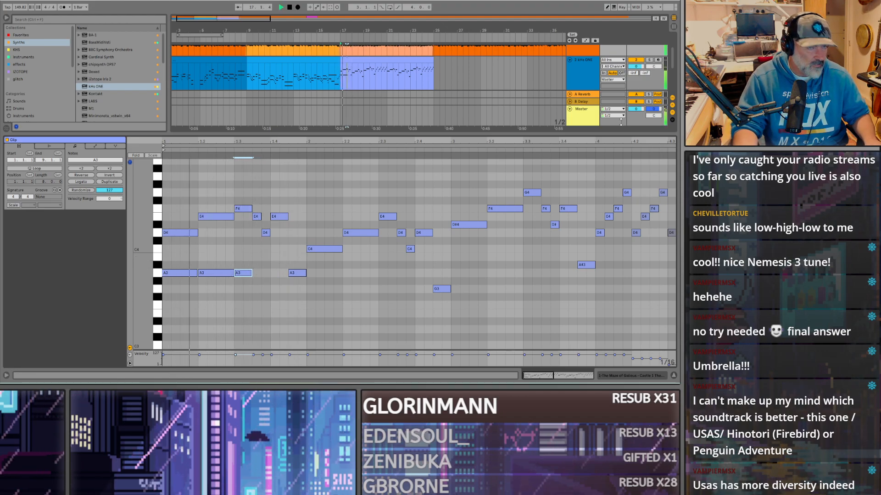
{"action": "left_click", "coordinate": [636, 60]}
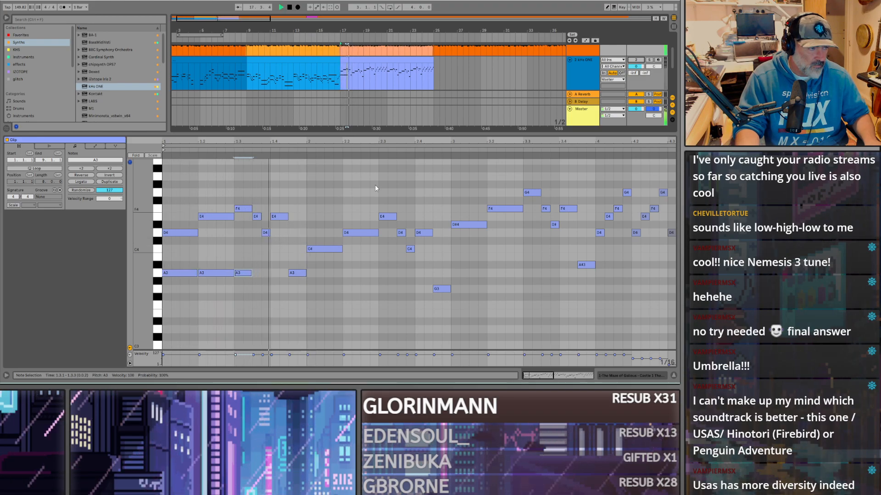
Step: Try continuing the harmony with A3, G3 and A3 under the E4, D4 and E4 from 1.3.3 to 1.4
{"action": "left_click", "coordinate": [255, 217]}
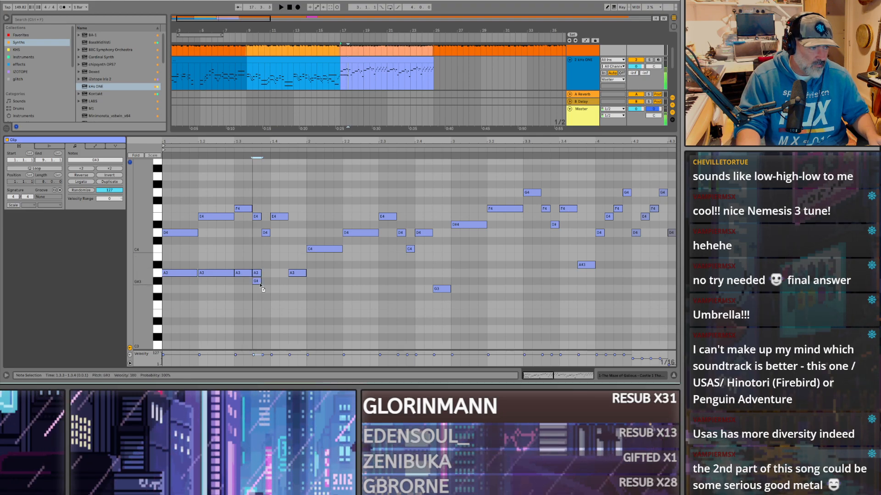
{"action": "left_click_drag", "start_coordinate": [264, 293], "coordinate": [275, 277]}
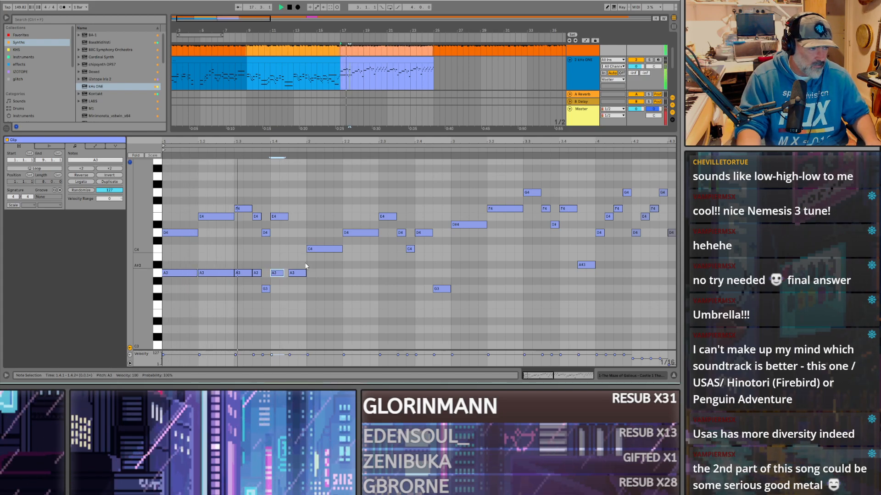
{"action": "left_click_drag", "start_coordinate": [275, 302], "coordinate": [259, 270]}
{"action": "key", "text": "Delete"}
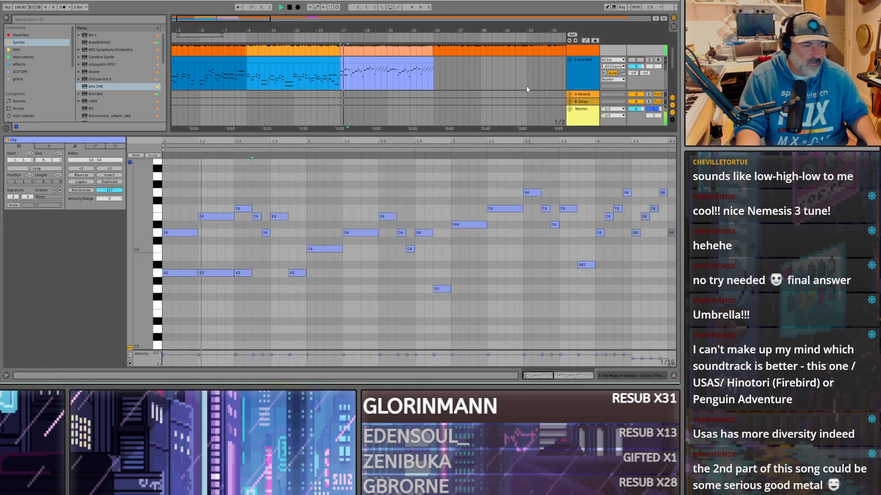
Step: Play the original recording alone from bar 17 and from 17.3.3 to work out its lower harmony
{"action": "key", "text": "space"}
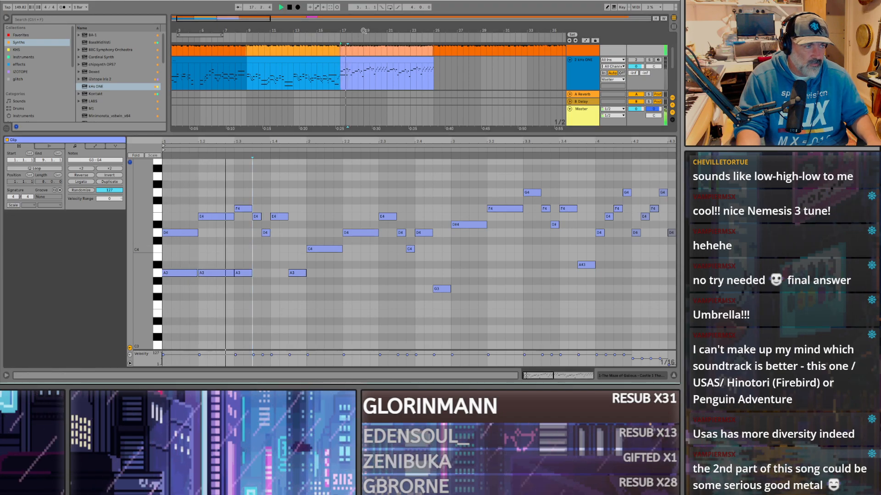
{"action": "scroll", "coordinate": [348, 84], "scroll_direction": "up", "scroll_amount": 3}
{"action": "scroll", "coordinate": [348, 79], "scroll_direction": "up", "scroll_amount": 4}
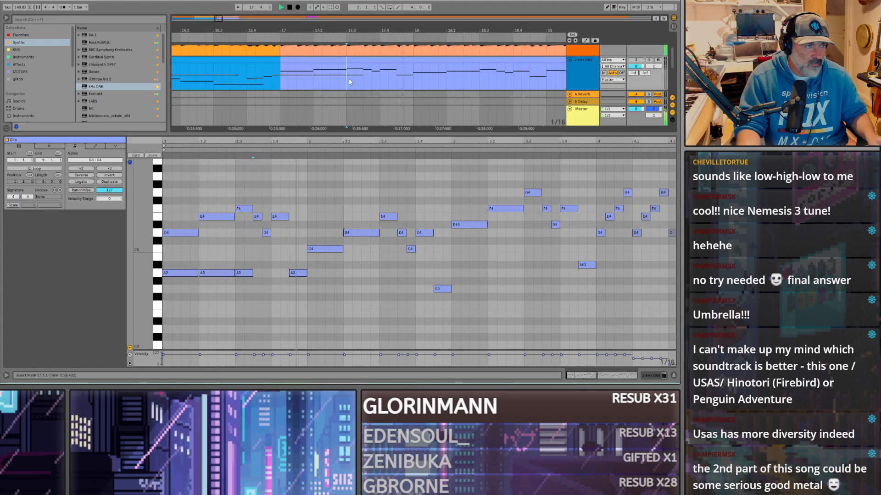
{"action": "key", "text": "space"}
{"action": "left_click", "coordinate": [365, 81]}
{"action": "key", "text": "space"}
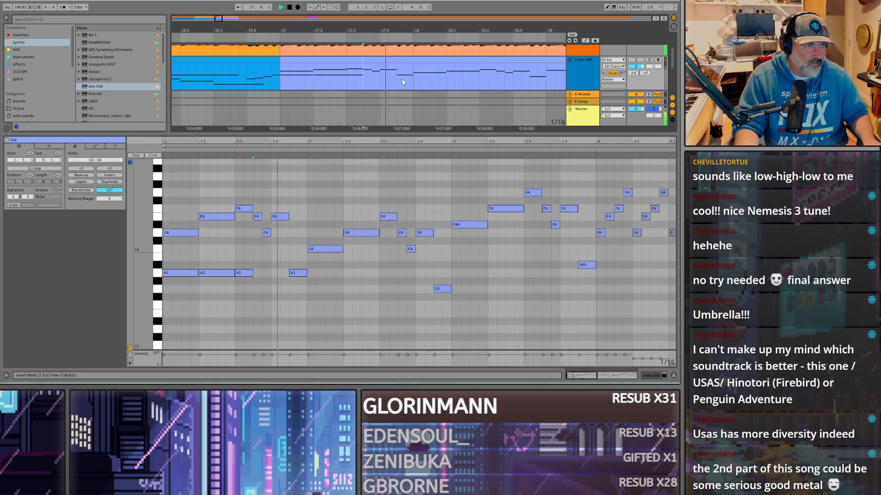
{"action": "key", "text": "space"}
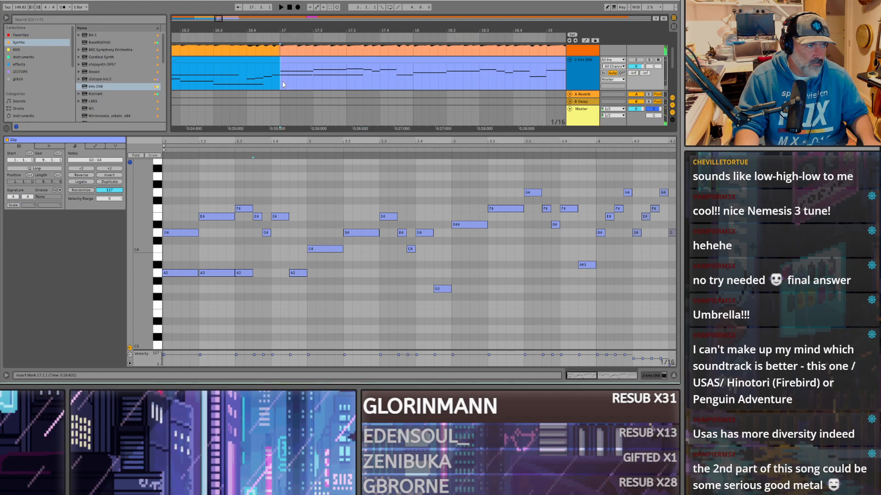
{"action": "key", "text": "space"}
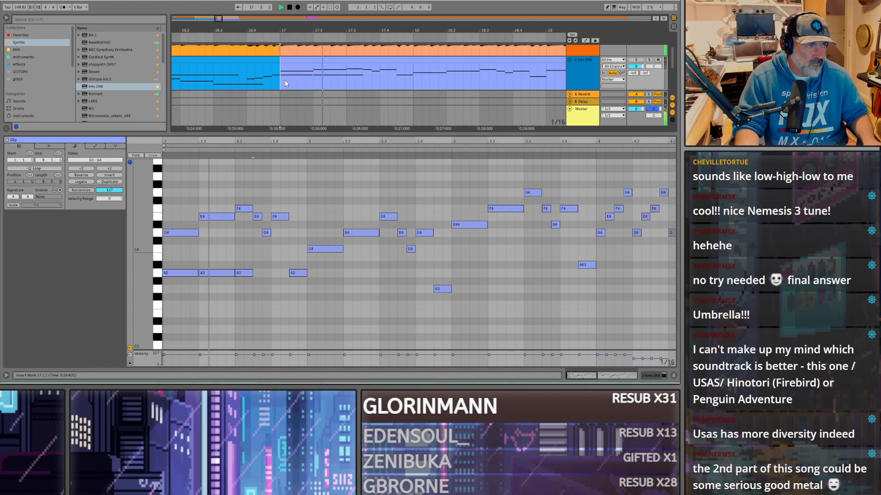
{"action": "key", "text": "space"}
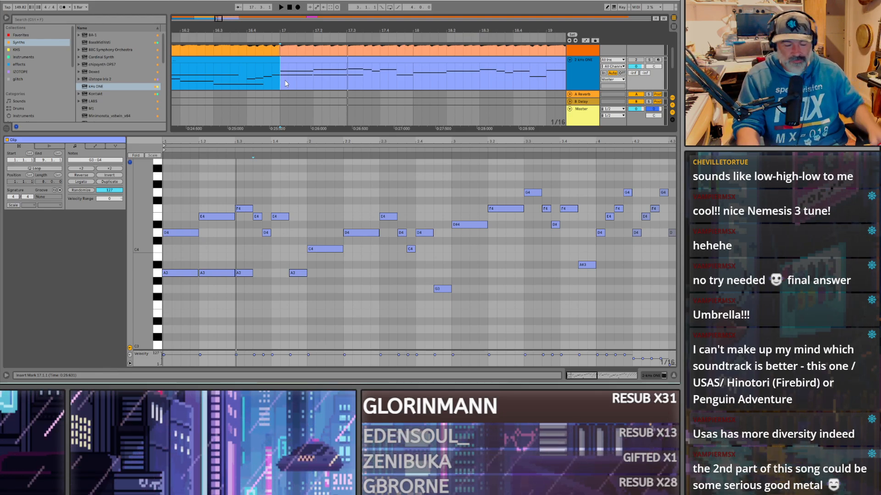
{"action": "key", "text": "space"}
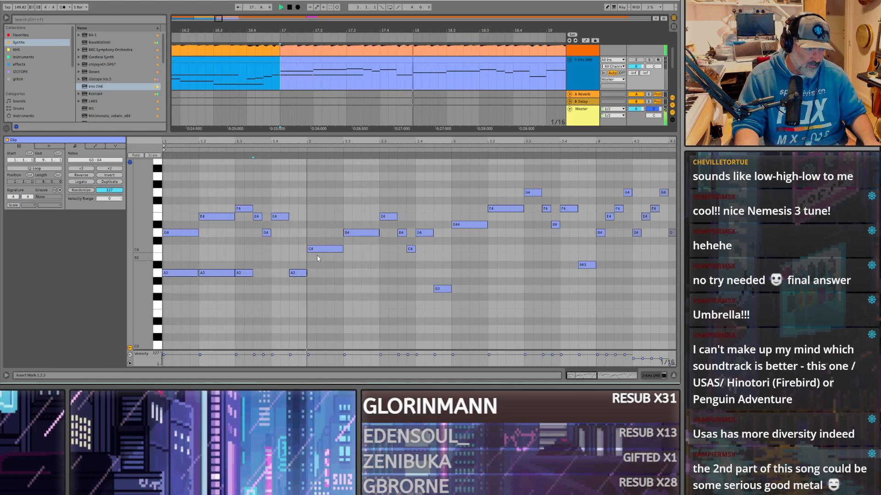
Step: Replay the original repeatedly from the A3 just before bar 18 to identify the lower voice
{"action": "left_click", "coordinate": [295, 274]}
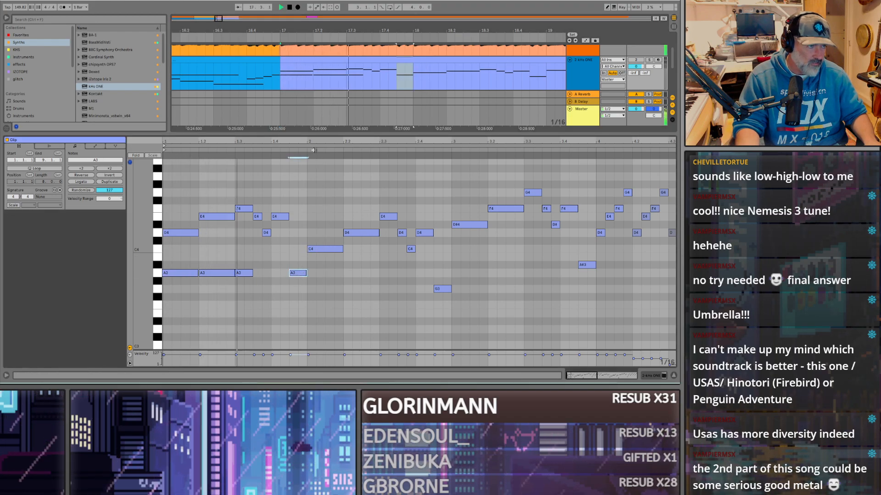
{"action": "left_click", "coordinate": [397, 83]}
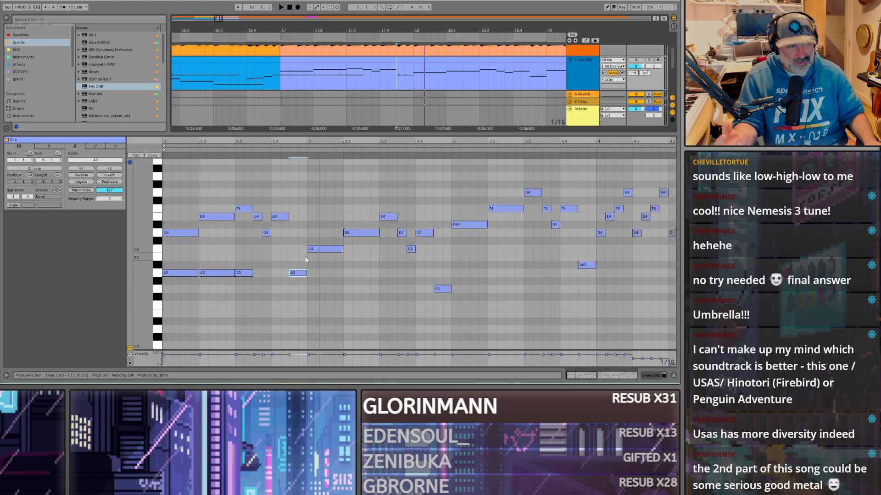
{"action": "key", "text": "space"}
{"action": "key", "text": "space"}
{"action": "key", "text": "space"}
{"action": "key", "text": "space"}
{"action": "key", "text": "space"}
{"action": "key", "text": "space"}
{"action": "key", "text": "space"}
{"action": "key", "text": "space"}
Step: Replay the original repeatedly from the C4 at bar 18 to identify the harmony beneath it
{"action": "left_click", "coordinate": [319, 249]}
{"action": "key", "text": "space"}
{"action": "key", "text": "space"}
{"action": "key", "text": "space"}
{"action": "key", "text": "space"}
{"action": "key", "text": "space"}
{"action": "key", "text": "space"}
{"action": "key", "text": "space"}
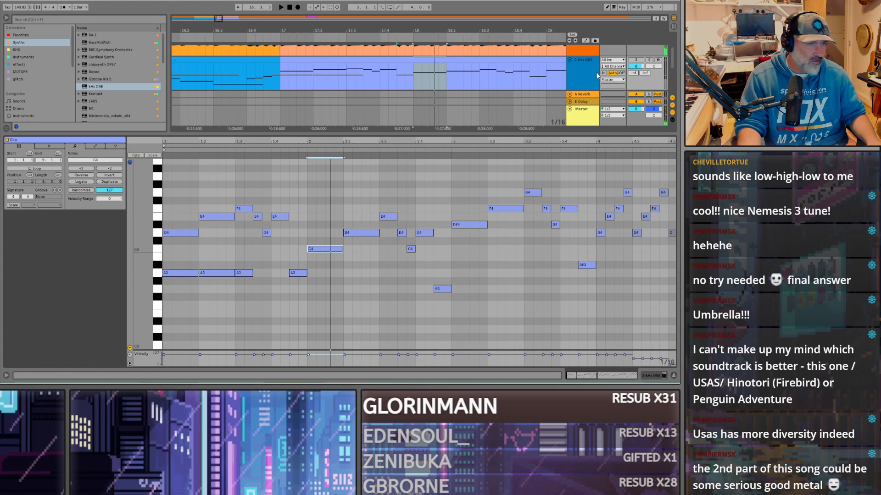
Step: Add G3 harmony notes beneath the C4, D4 and E4 at 2.1, 2.2 and 2.3, and play them back
{"action": "left_click", "coordinate": [319, 251]}
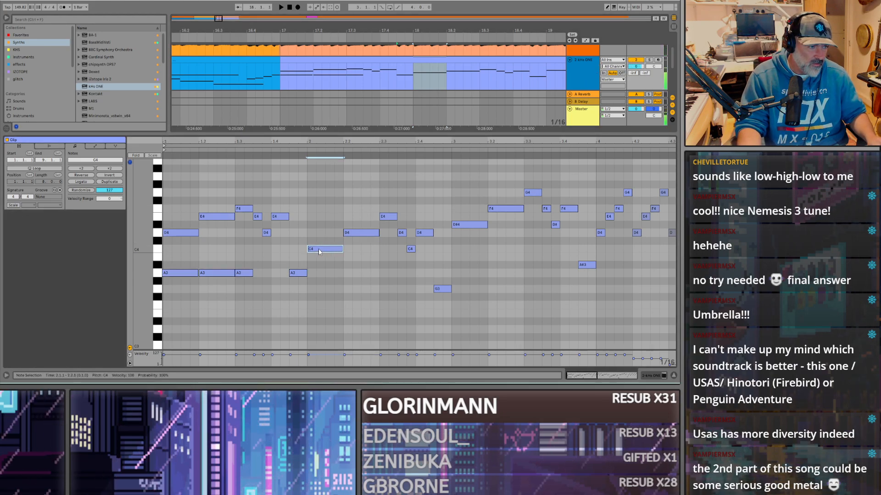
{"action": "left_click_drag", "start_coordinate": [320, 254], "coordinate": [397, 289]}
{"action": "key", "text": "space"}
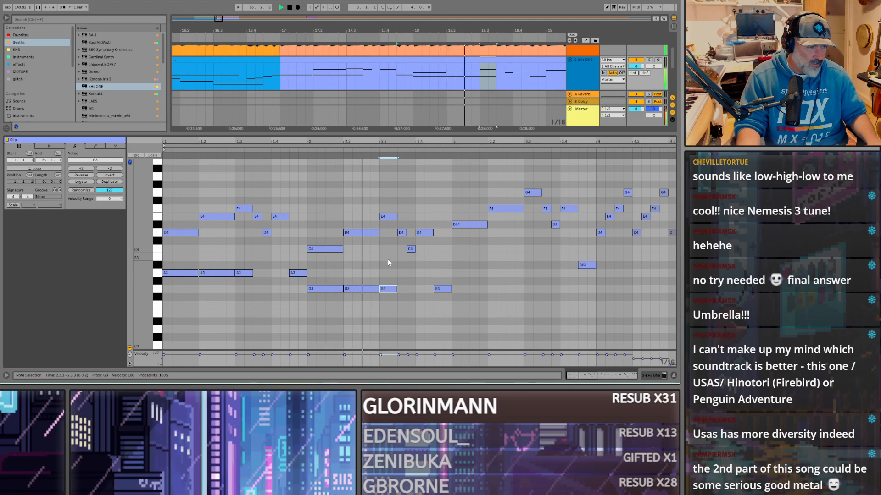
{"action": "key", "text": "space"}
{"action": "key", "text": "space"}
{"action": "scroll", "coordinate": [648, 50], "scroll_direction": "up", "scroll_amount": 2}
{"action": "key", "text": "space"}
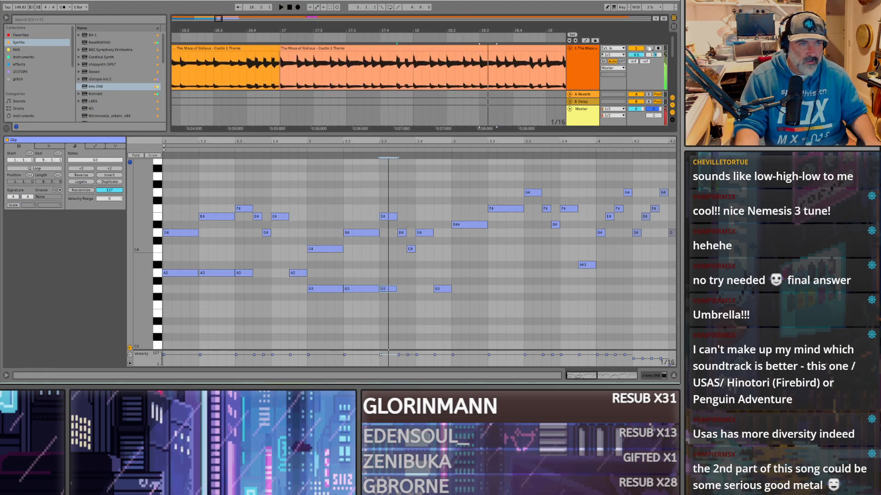
Step: Play the section with the original recording switched on and off to compare, and replay from bar 17 to hear the bass
{"action": "left_click", "coordinate": [635, 48]}
{"action": "key", "text": "space"}
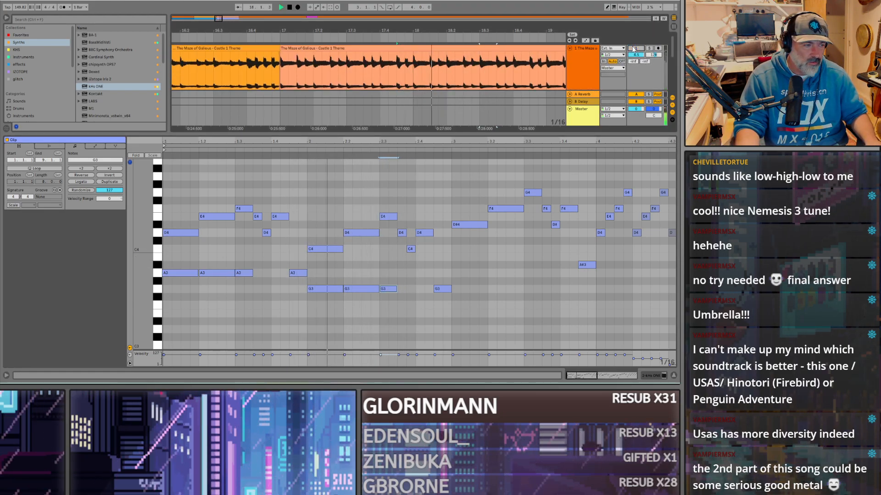
{"action": "left_click", "coordinate": [635, 48]}
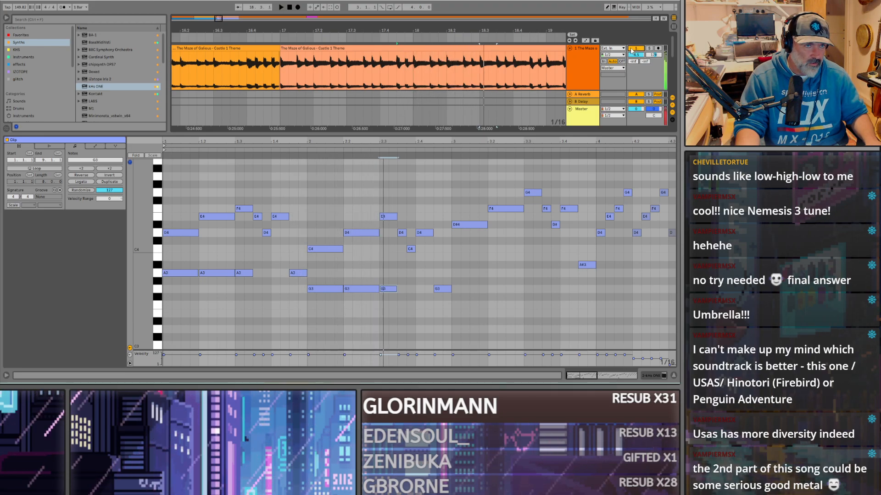
{"action": "scroll", "coordinate": [254, 237], "scroll_direction": "down", "scroll_amount": 3}
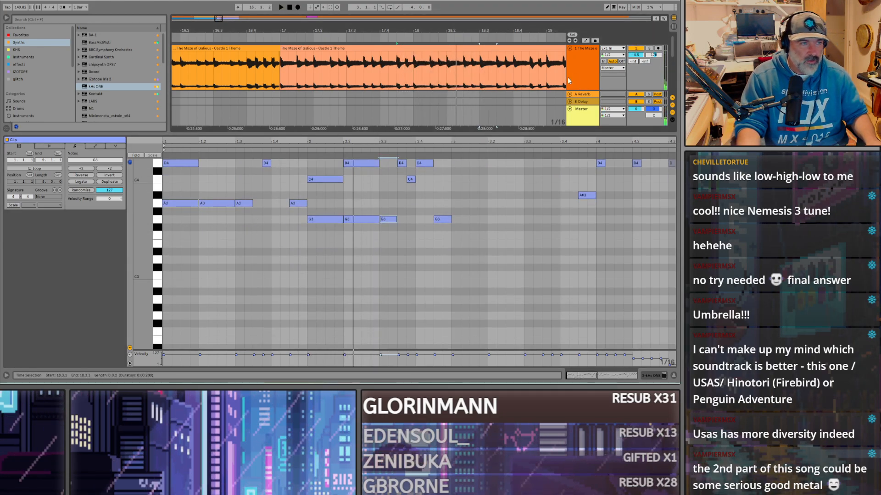
{"action": "scroll", "coordinate": [431, 87], "scroll_direction": "down", "scroll_amount": 2}
{"action": "left_click", "coordinate": [283, 78]}
{"action": "key", "text": "space"}
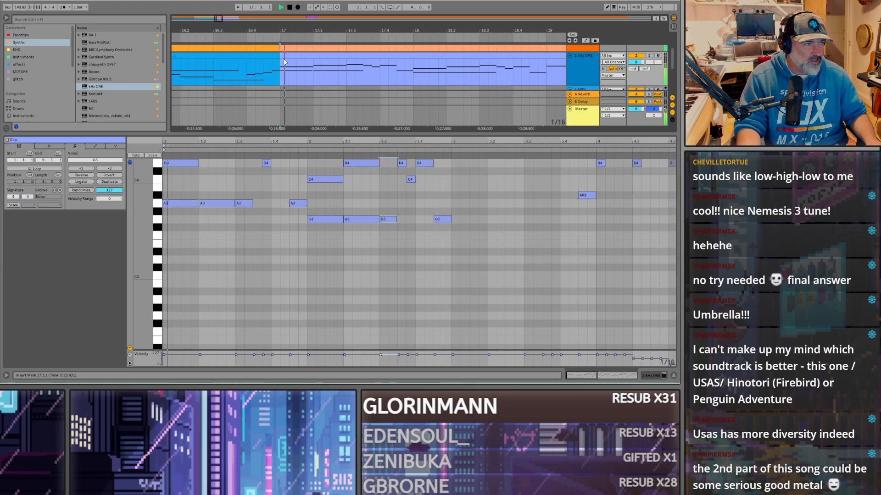
Step: Add short bass notes on D2 at 1.1, 1.1.3 and 1.1.4, and on C2 at 1.2, 1.2.3 and 1.2.4
{"action": "key", "text": "space"}
{"action": "double_click", "coordinate": [167, 292]}
{"action": "left_click_drag", "start_coordinate": [168, 292], "coordinate": [168, 335]}
{"action": "key", "text": "space"}
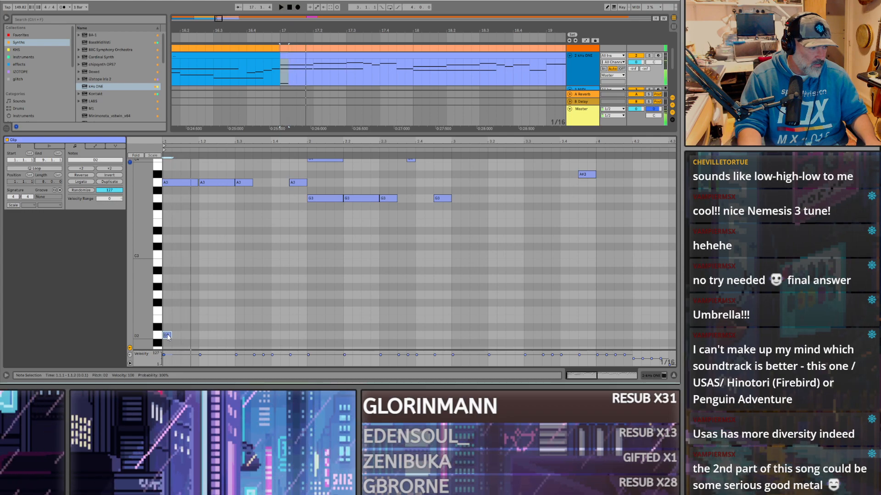
{"action": "double_click", "coordinate": [203, 343]}
{"action": "left_click_drag", "start_coordinate": [202, 348], "coordinate": [203, 344]}
{"action": "double_click", "coordinate": [186, 328]}
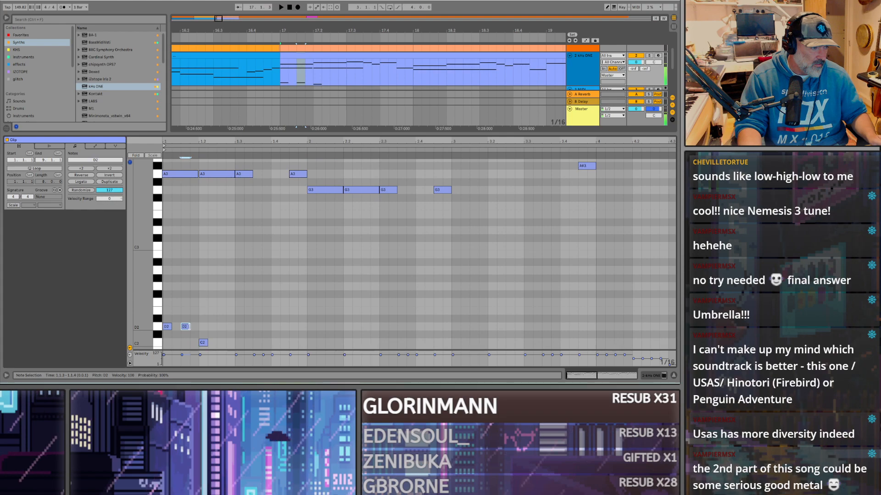
{"action": "double_click", "coordinate": [220, 343]}
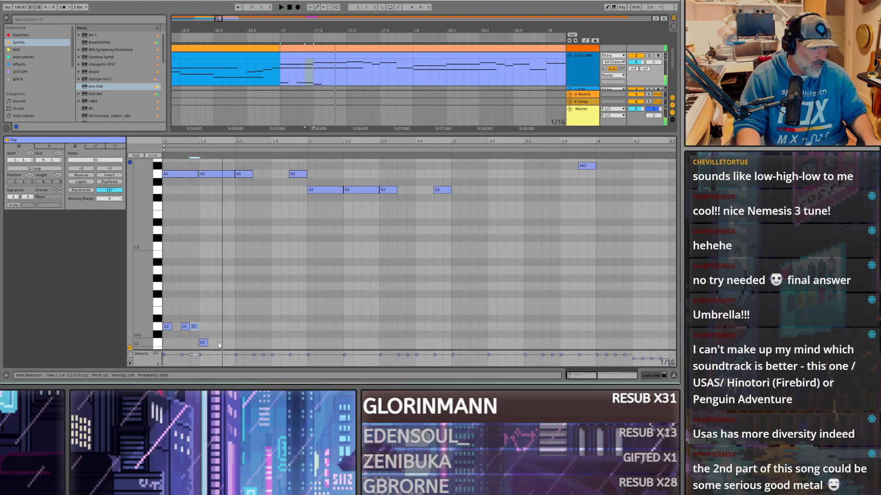
Step: Continue the bass line with short A#1 notes at 1.3, 1.3.3 and 1.3.4
{"action": "scroll", "coordinate": [243, 329], "scroll_direction": "down", "scroll_amount": 2}
{"action": "double_click", "coordinate": [239, 319]}
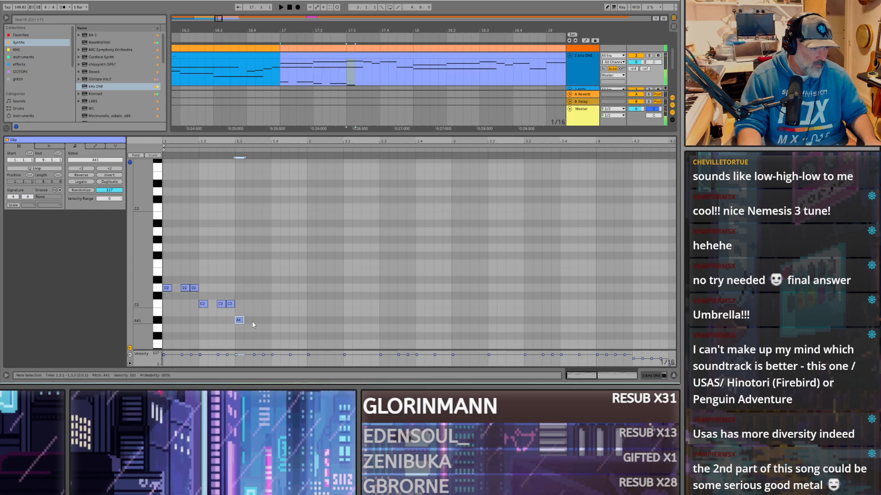
{"action": "double_click", "coordinate": [266, 320]}
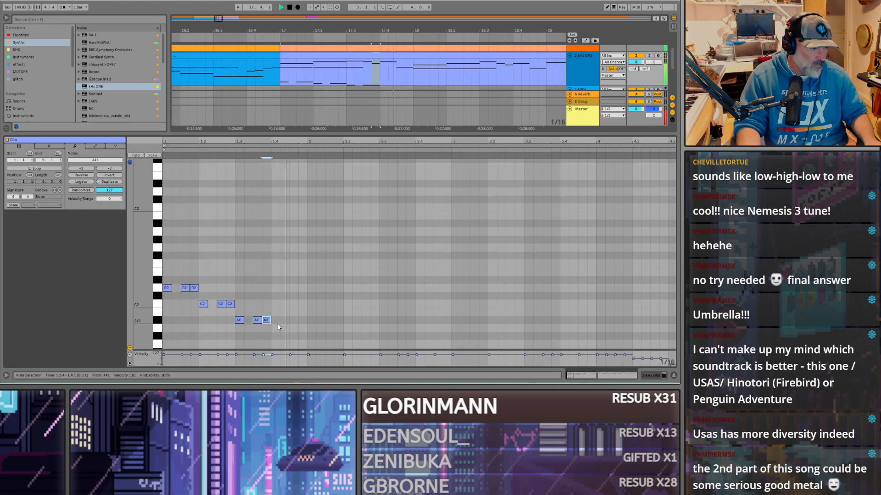
Step: Add short A1 bass notes at 1.4, 1.4.3 and 1.4.4, checking the line by ear
{"action": "double_click", "coordinate": [274, 320]}
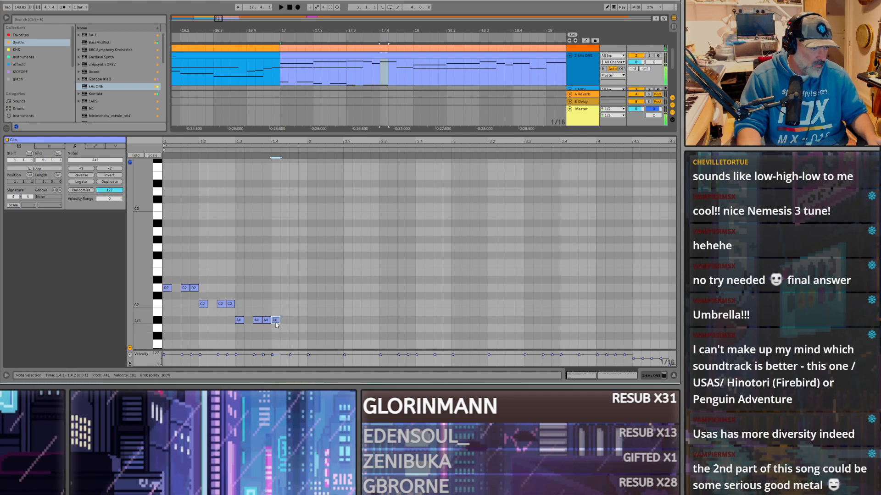
{"action": "left_click", "coordinate": [266, 320]}
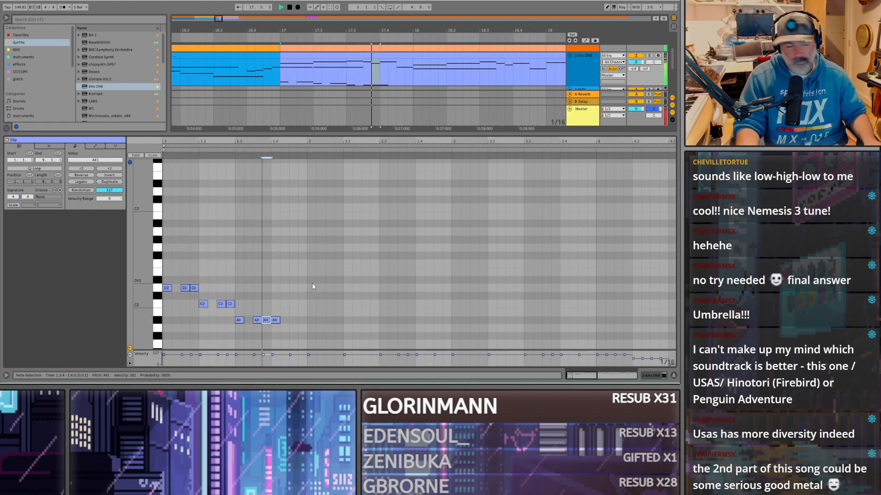
{"action": "key", "text": "space"}
{"action": "left_click_drag", "start_coordinate": [277, 320], "coordinate": [277, 328]}
{"action": "key", "text": "space"}
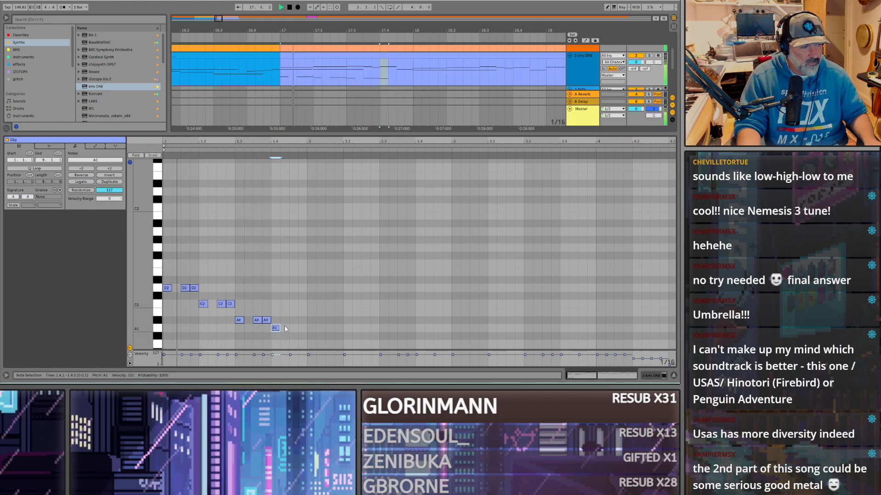
{"action": "key", "text": "space"}
{"action": "double_click", "coordinate": [296, 329]}
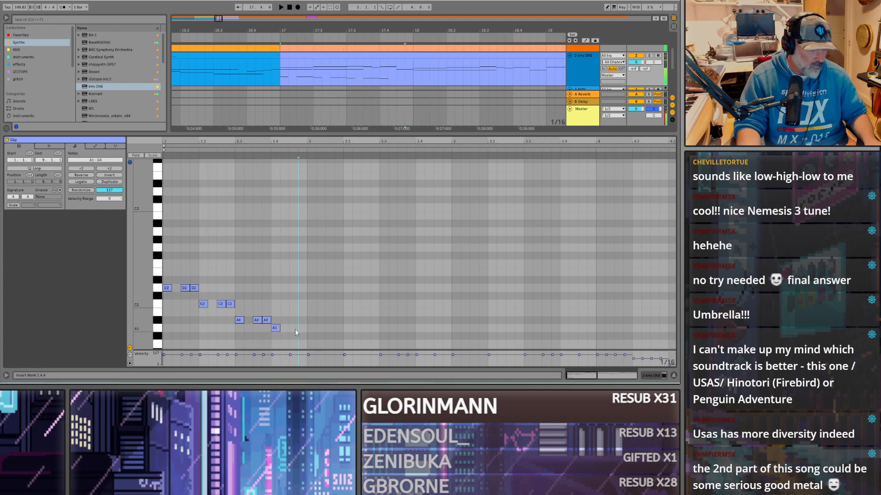
{"action": "left_click", "coordinate": [302, 330]}
{"action": "double_click", "coordinate": [302, 329]}
Step: Add short C2 bass notes at 2.1, 2.1.3 and 2.1.4 and play the line back
{"action": "double_click", "coordinate": [311, 304]}
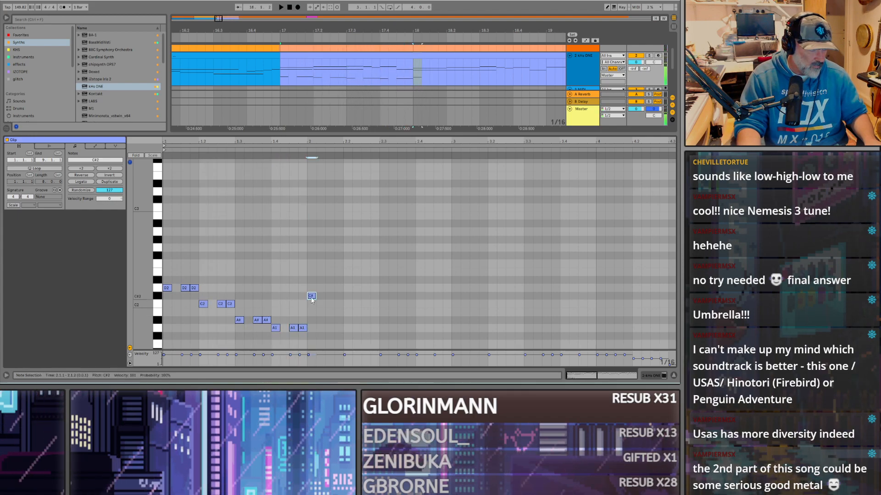
{"action": "left_click", "coordinate": [320, 307]}
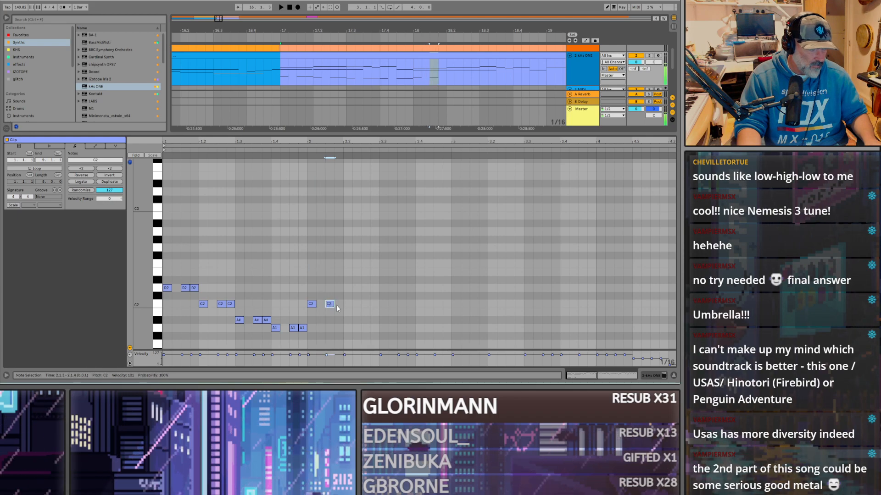
{"action": "key", "text": "space"}
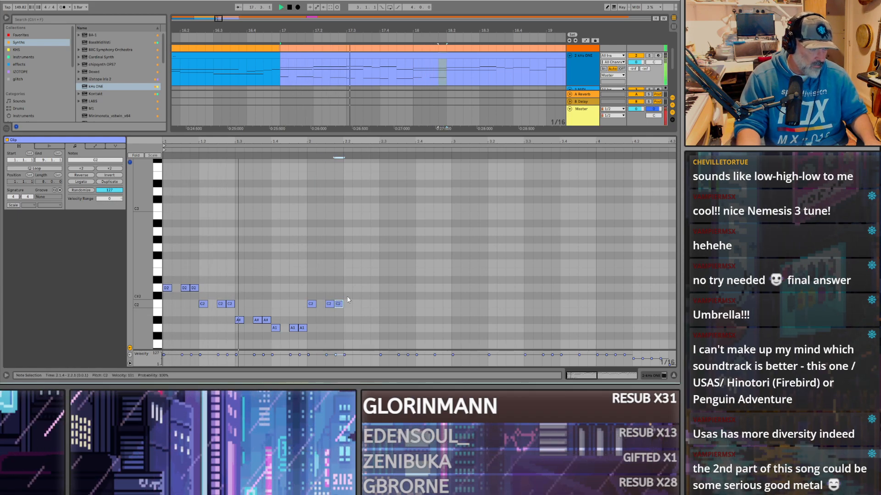
{"action": "key", "text": "space"}
Step: Repeat the three-note bass figure at 2.2 on G1 and check it against the playback
{"action": "left_click_drag", "start_coordinate": [351, 313], "coordinate": [349, 344]}
{"action": "scroll", "coordinate": [386, 293], "scroll_direction": "down", "scroll_amount": 2}
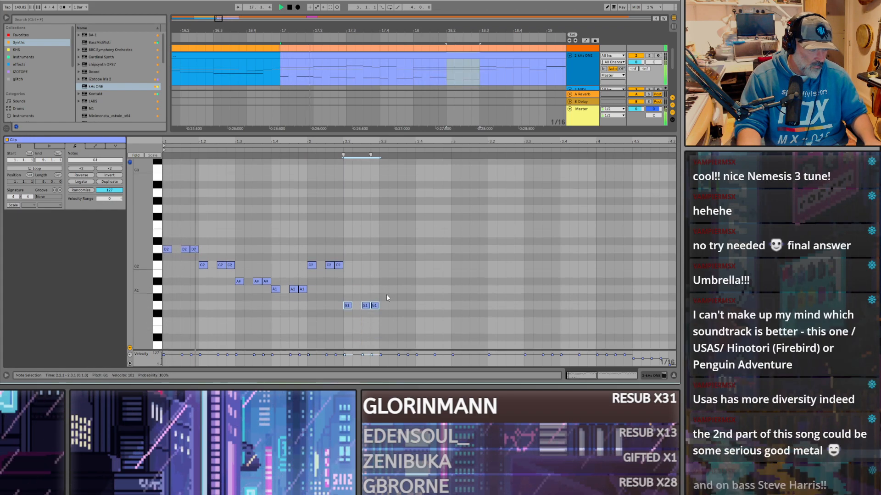
{"action": "key", "text": "space"}
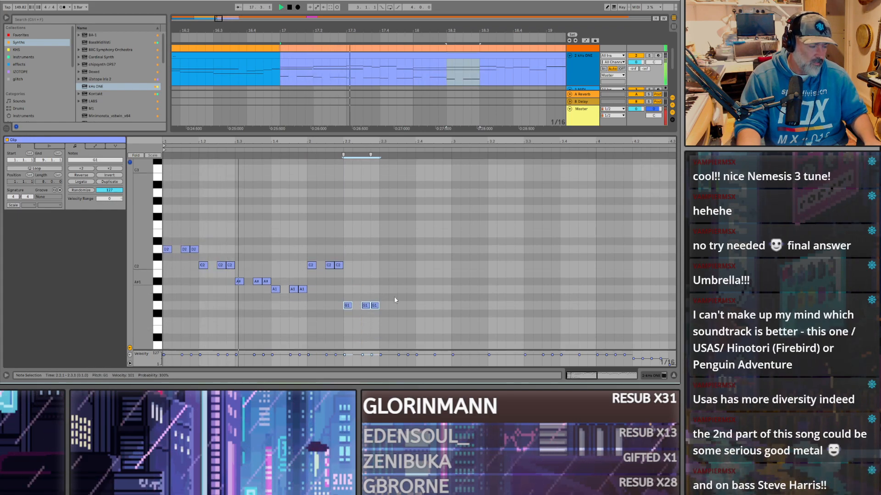
{"action": "left_click", "coordinate": [348, 306]}
{"action": "key", "text": "space"}
Step: Copy the three-note bass figure to C2 at 2.3 and to G1 at 2.4, playing each back
{"action": "left_click_drag", "start_coordinate": [387, 327], "coordinate": [387, 269]}
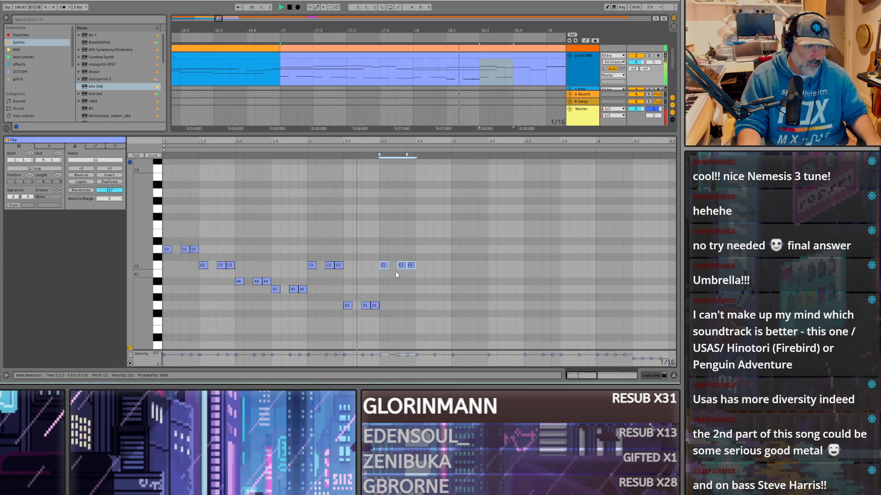
{"action": "key", "text": "space"}
{"action": "left_click_drag", "start_coordinate": [385, 267], "coordinate": [421, 308]}
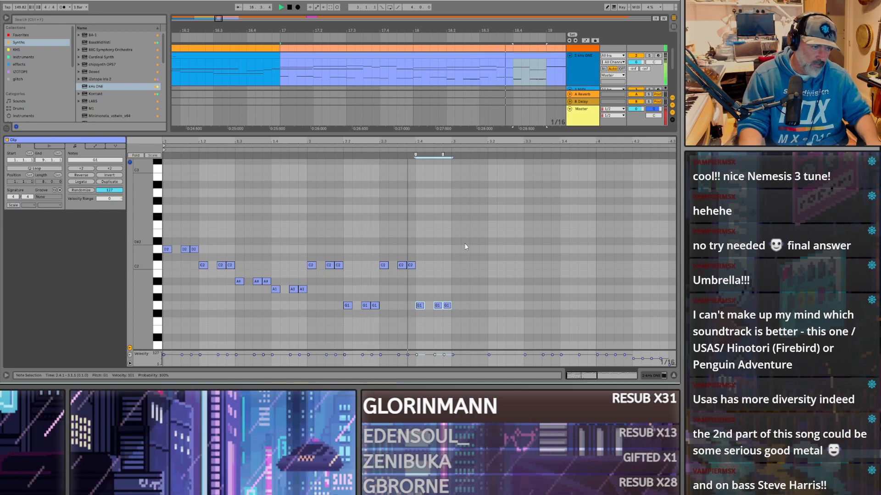
{"action": "key", "text": "space"}
Step: Solo the kHs ONE track and listen to the transcribed bars 17 and 18 on their own
{"action": "mouse_move", "coordinate": [636, 52]}
{"action": "left_mouse_down"}
{"action": "mouse_move", "coordinate": [636, 82]}
{"action": "mouse_move", "coordinate": [636, 45]}
{"action": "left_mouse_up"}
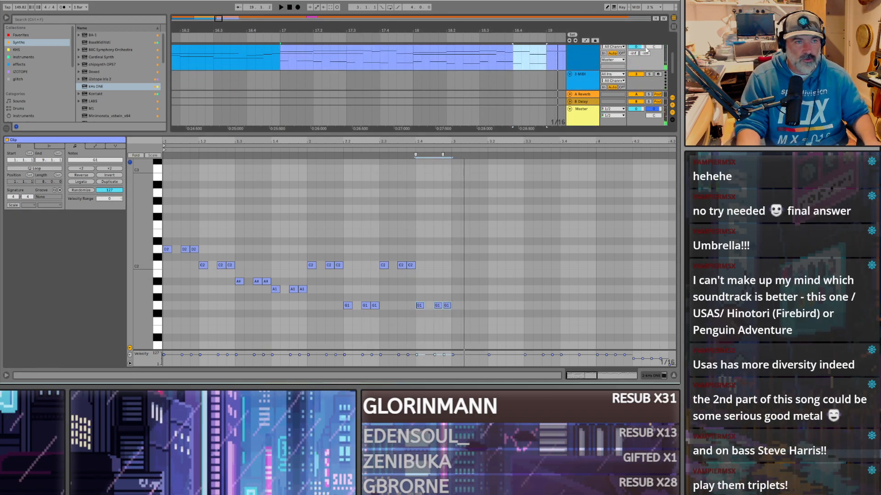
{"action": "key", "text": "space"}
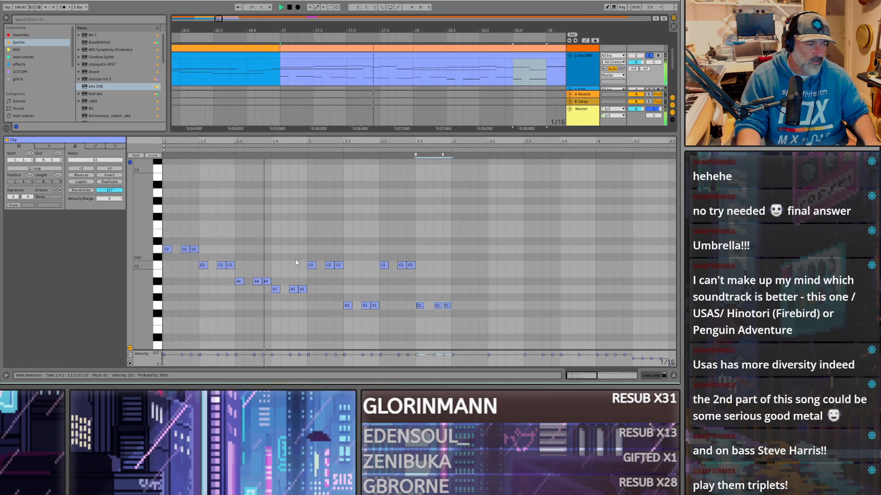
{"action": "scroll", "coordinate": [280, 249], "scroll_direction": "up", "scroll_amount": 3}
{"action": "scroll", "coordinate": [279, 248], "scroll_direction": "down", "scroll_amount": 2}
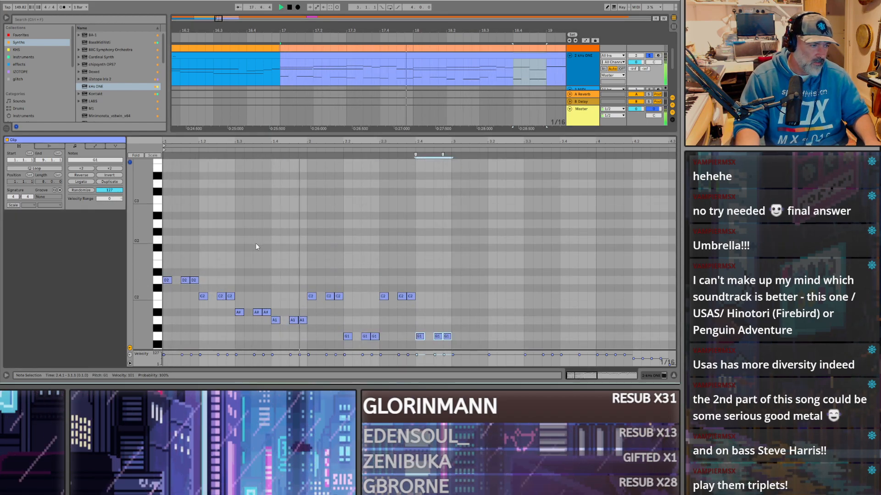
{"action": "scroll", "coordinate": [255, 243], "scroll_direction": "up", "scroll_amount": 3}
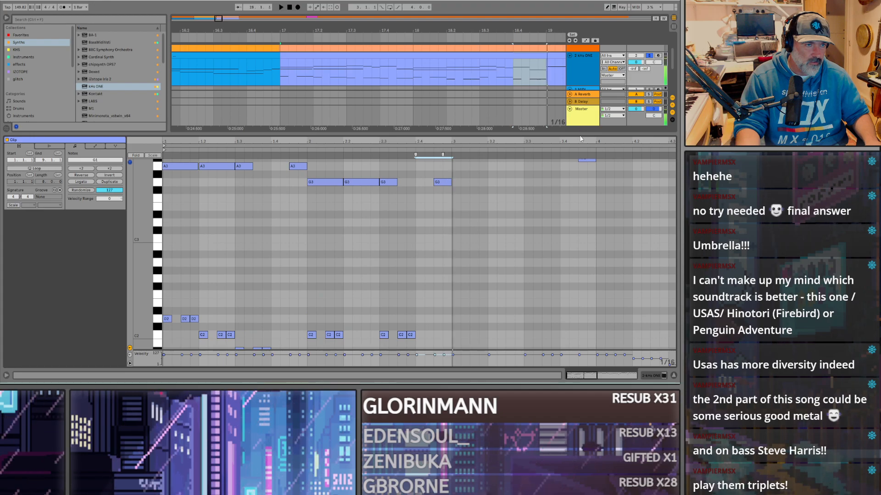
Step: Enlarge the arrangement area and replay bar 17 with the synth track's solo off, comparing it with the original recording
{"action": "left_click_drag", "start_coordinate": [580, 133], "coordinate": [580, 189]}
{"action": "left_click", "coordinate": [649, 55]}
{"action": "left_click", "coordinate": [636, 56]}
{"action": "key", "text": "space"}
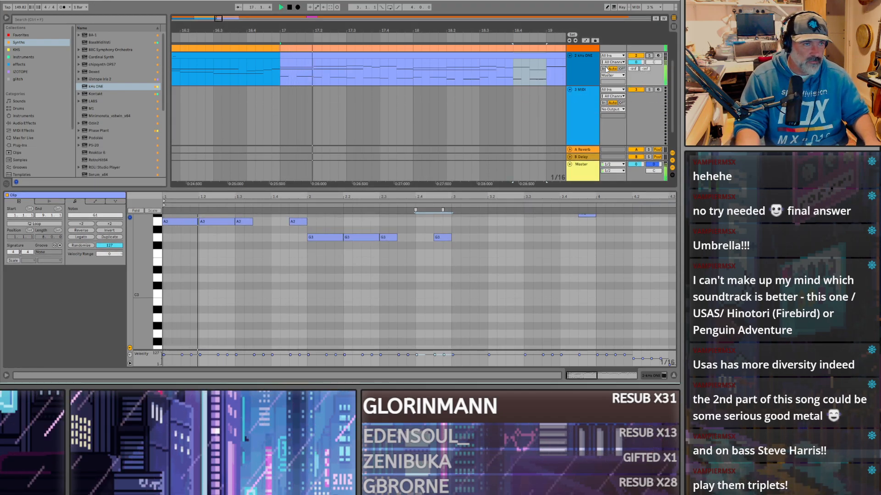
{"action": "scroll", "coordinate": [627, 86], "scroll_direction": "up", "scroll_amount": 1}
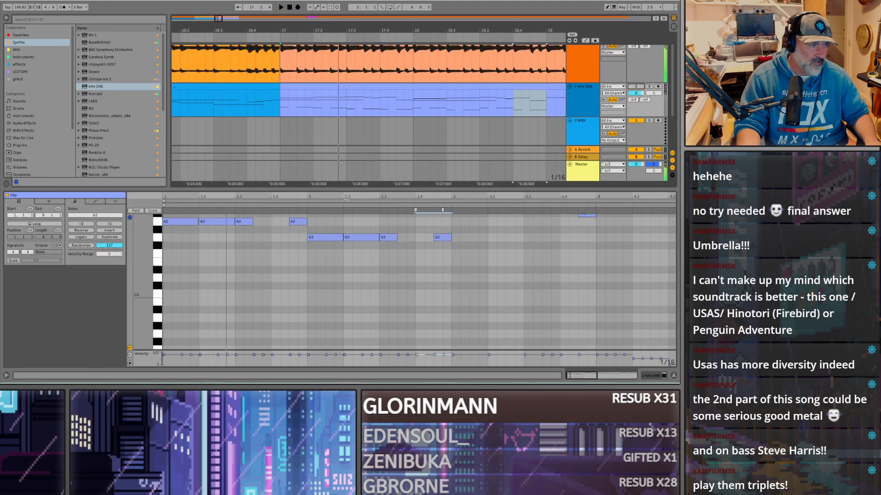
{"action": "scroll", "coordinate": [291, 264], "scroll_direction": "up", "scroll_amount": 3}
{"action": "scroll", "coordinate": [289, 261], "scroll_direction": "up", "scroll_amount": 6}
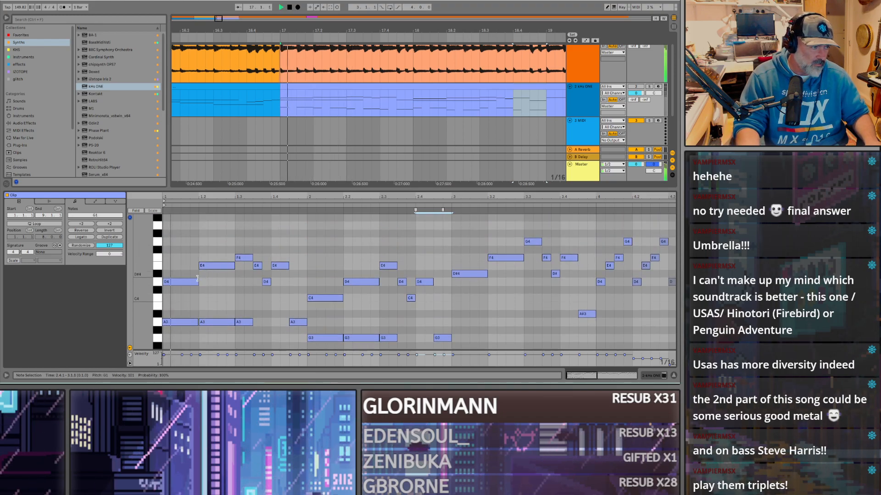
{"action": "scroll", "coordinate": [198, 279], "scroll_direction": "down", "scroll_amount": 2}
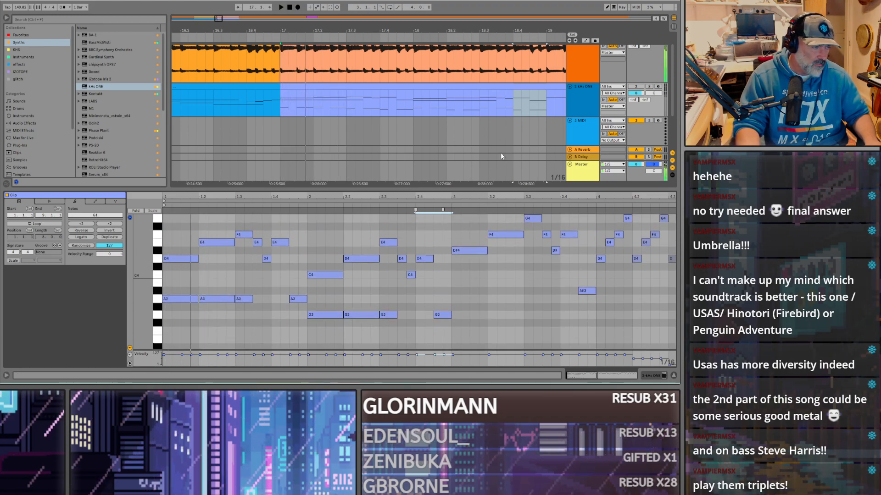
Step: Shorten the first two A3 harmony notes so they start at 1.1.3 and 1.2.3
{"action": "left_click", "coordinate": [637, 87]}
{"action": "left_click", "coordinate": [190, 260]}
{"action": "key", "text": "space"}
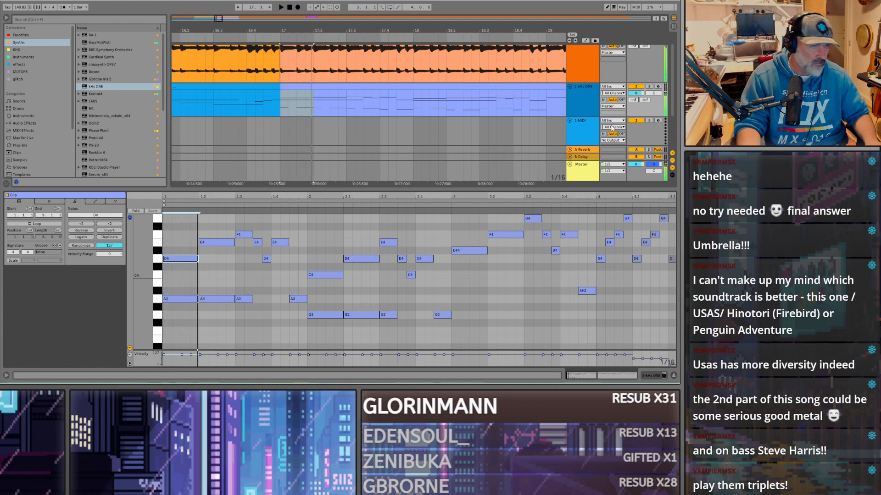
{"action": "left_click", "coordinate": [165, 299]}
{"action": "left_click_drag", "start_coordinate": [163, 299], "coordinate": [179, 299]}
{"action": "mouse_move", "coordinate": [234, 299]}
{"action": "left_mouse_down"}
{"action": "mouse_move", "coordinate": [215, 299]}
{"action": "mouse_move", "coordinate": [224, 299]}
{"action": "left_mouse_up"}
Step: Replay from bar 17 with the synth track switched back on to check the shortened A3 notes against the original
{"action": "key", "text": "space"}
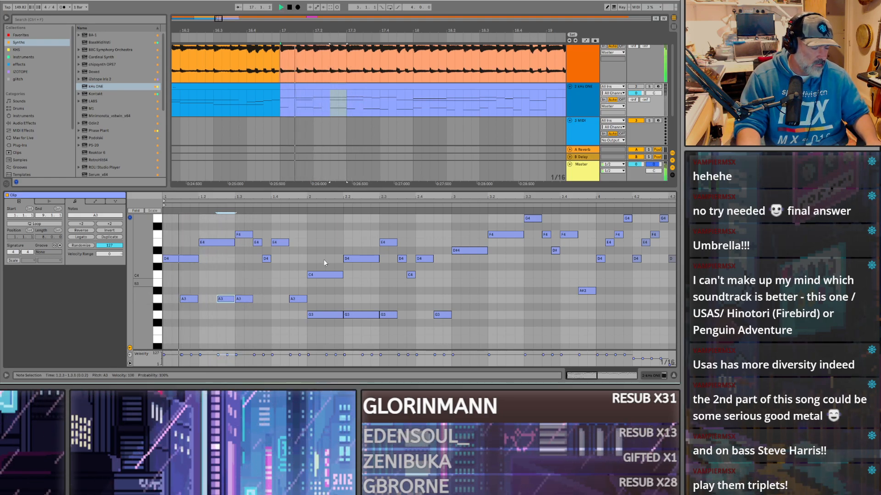
{"action": "left_click", "coordinate": [635, 87]}
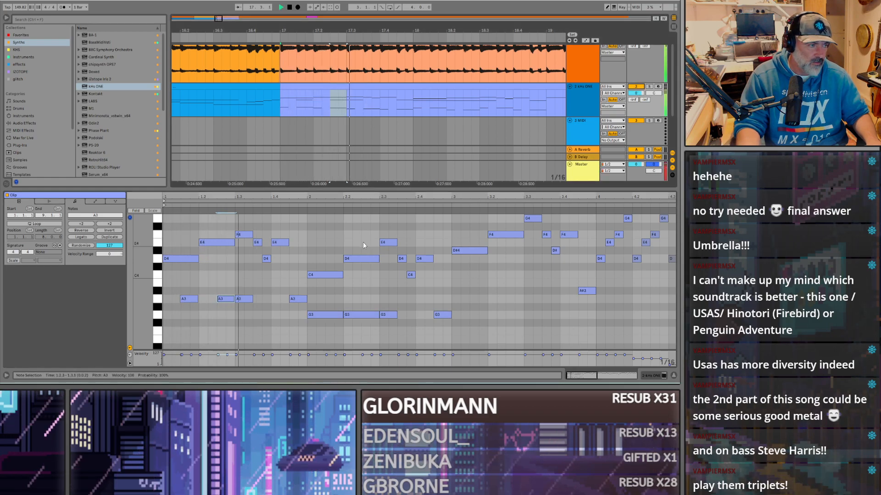
{"action": "scroll", "coordinate": [202, 279], "scroll_direction": "down", "scroll_amount": 2}
{"action": "scroll", "coordinate": [202, 279], "scroll_direction": "down", "scroll_amount": 2}
{"action": "key", "text": "space"}
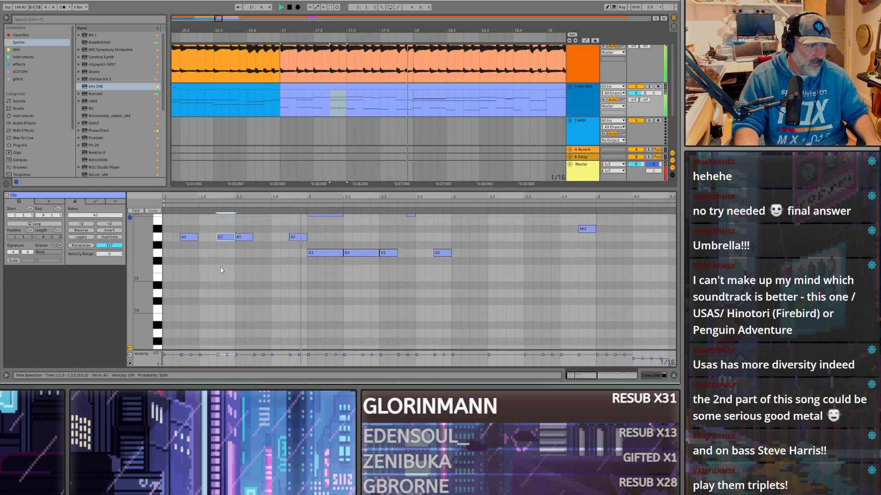
Step: Listen to bars 17 and 18 with only the kHs ONE track soloed
{"action": "left_click", "coordinate": [649, 86]}
{"action": "key", "text": "space"}
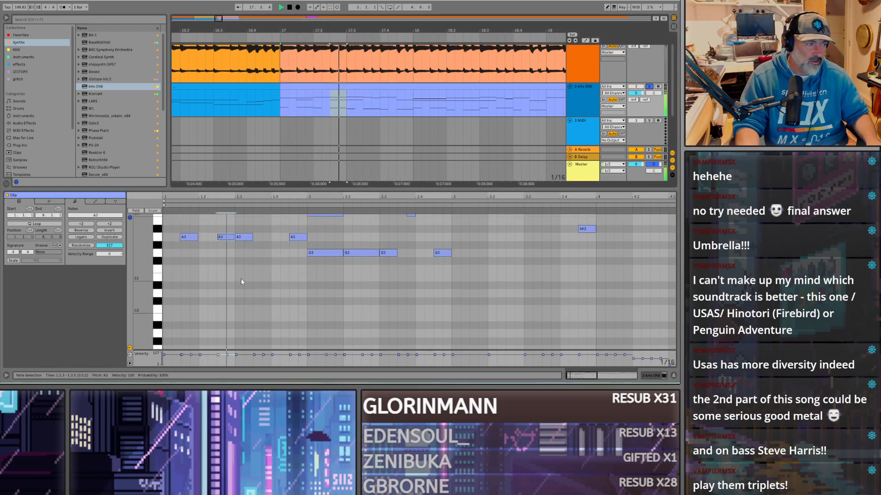
{"action": "scroll", "coordinate": [241, 279], "scroll_direction": "up", "scroll_amount": 2}
{"action": "scroll", "coordinate": [256, 282], "scroll_direction": "up", "scroll_amount": 2}
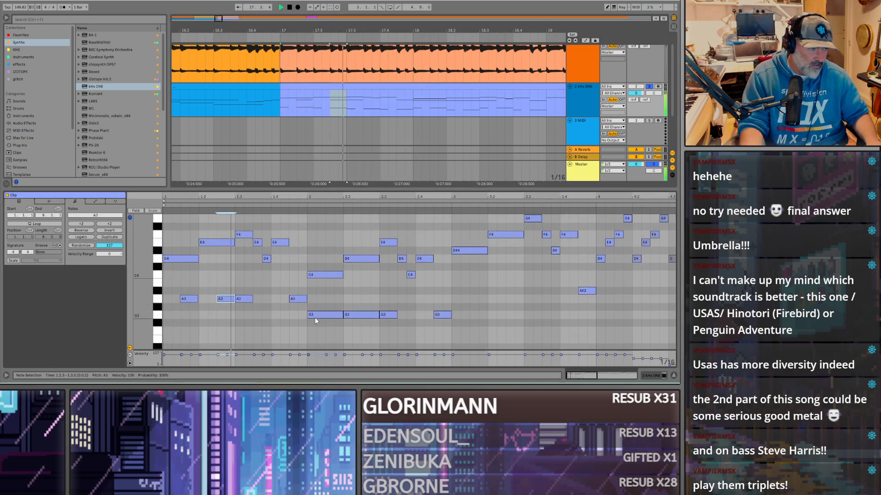
{"action": "key", "text": "space"}
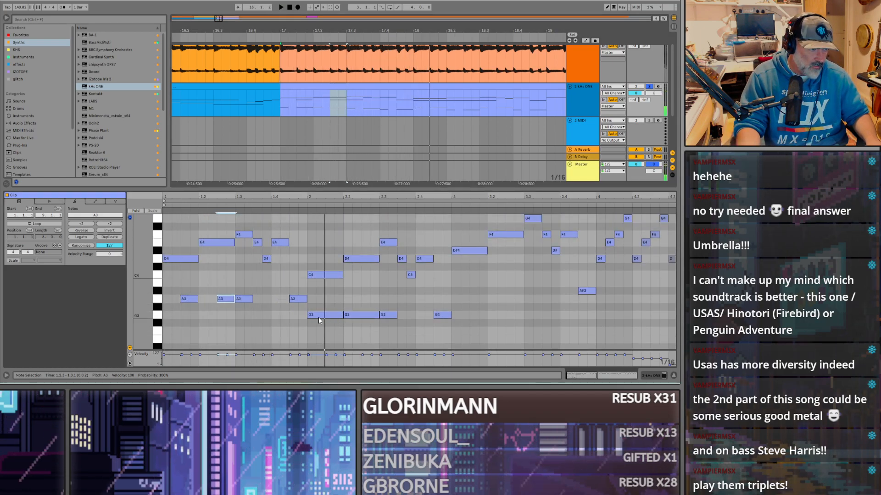
Step: Shorten the first two G3 harmony notes so they start at 2.1.3 and 2.2.3, and play them back
{"action": "left_click_drag", "start_coordinate": [308, 315], "coordinate": [362, 315]}
{"action": "left_click", "coordinate": [345, 315]}
{"action": "key", "text": "space"}
{"action": "scroll", "coordinate": [355, 278], "scroll_direction": "down", "scroll_amount": 1}
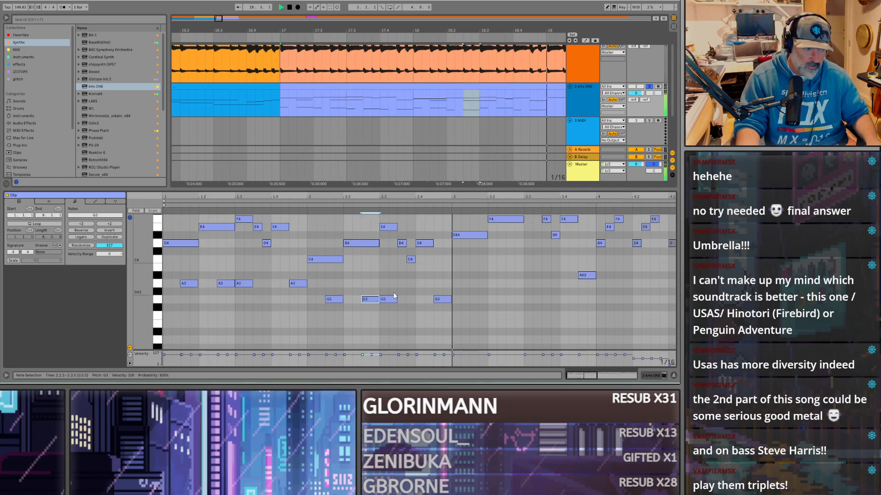
{"action": "key", "text": "space"}
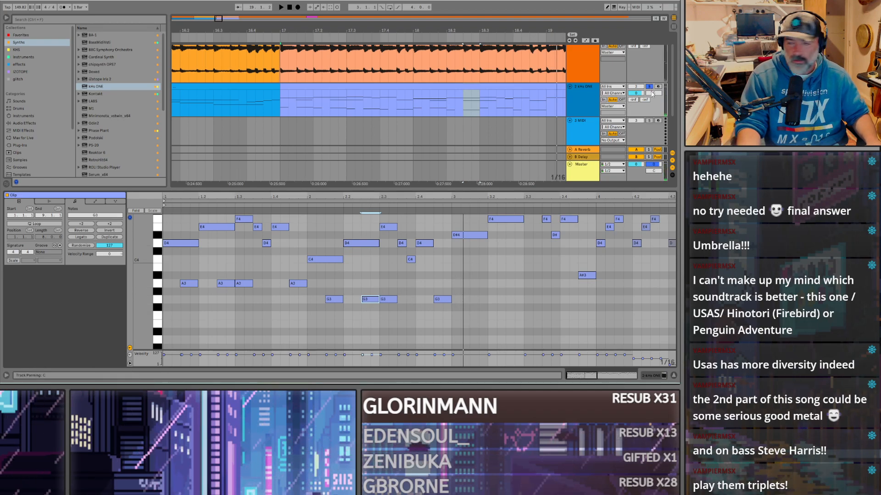
Step: Enlarge the arrangement area and replay from bar 17, comparing the soloed kHs ONE track with the original recording
{"action": "key", "text": "space"}
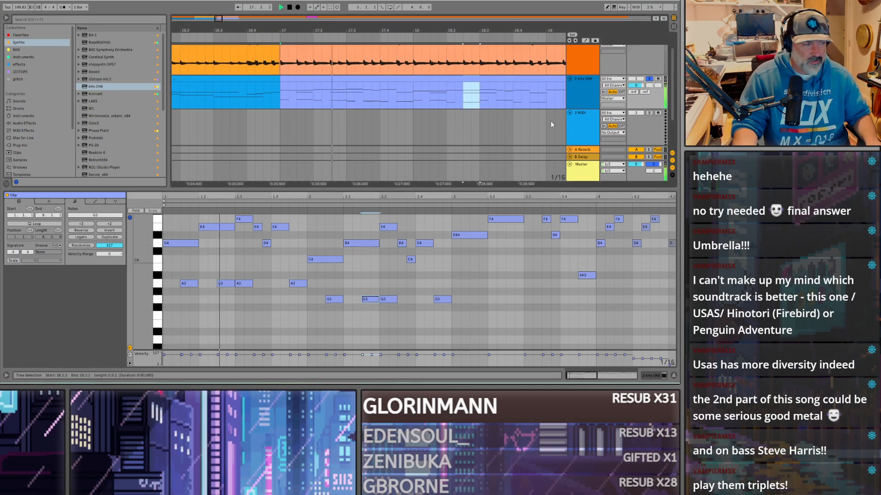
{"action": "scroll", "coordinate": [459, 119], "scroll_direction": "down", "scroll_amount": 3}
{"action": "scroll", "coordinate": [327, 257], "scroll_direction": "up", "scroll_amount": 4}
{"action": "left_click_drag", "start_coordinate": [326, 188], "coordinate": [327, 244]}
{"action": "left_click", "coordinate": [461, 88]}
{"action": "key", "text": "space"}
{"action": "key", "text": "space"}
{"action": "left_click", "coordinate": [648, 88]}
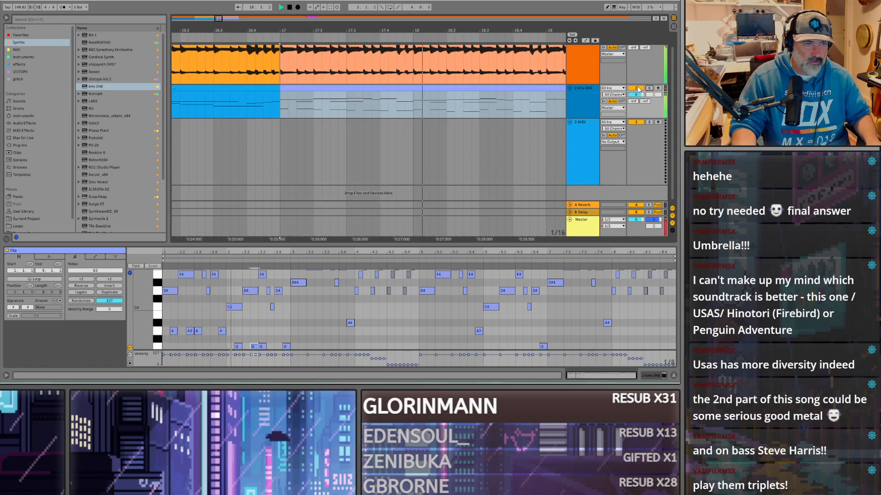
Step: Enlarge the note editor again and replay the original into the clip's third bar to hear its harmony rhythm
{"action": "scroll", "coordinate": [459, 183], "scroll_direction": "down", "scroll_amount": 1}
{"action": "scroll", "coordinate": [321, 299], "scroll_direction": "down", "scroll_amount": 2}
{"action": "left_click_drag", "start_coordinate": [304, 243], "coordinate": [300, 192]}
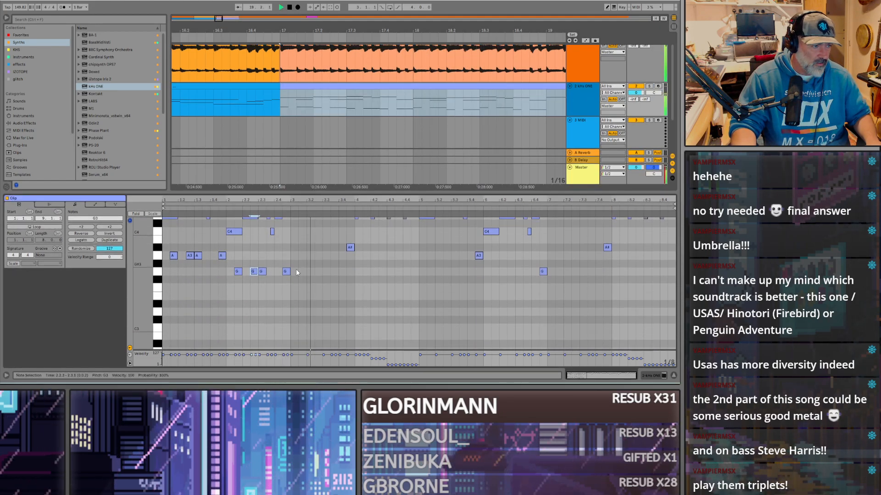
{"action": "scroll", "coordinate": [300, 281], "scroll_direction": "up", "scroll_amount": 3}
{"action": "key", "text": "space"}
{"action": "key", "text": "space"}
{"action": "scroll", "coordinate": [301, 302], "scroll_direction": "up", "scroll_amount": 2}
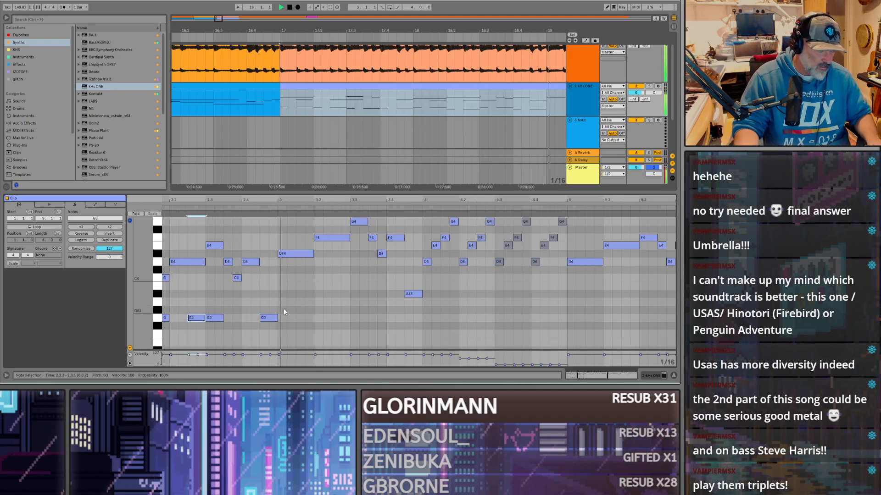
Step: Add three eighth-note A#3 harmony notes at 3.1.3, 3.2.3 and 3.3.1, and start playback
{"action": "left_click", "coordinate": [298, 319]}
{"action": "key", "text": "space"}
{"action": "double_click", "coordinate": [306, 294]}
{"action": "double_click", "coordinate": [340, 294]}
{"action": "double_click", "coordinate": [359, 294]}
{"action": "key", "text": "space"}
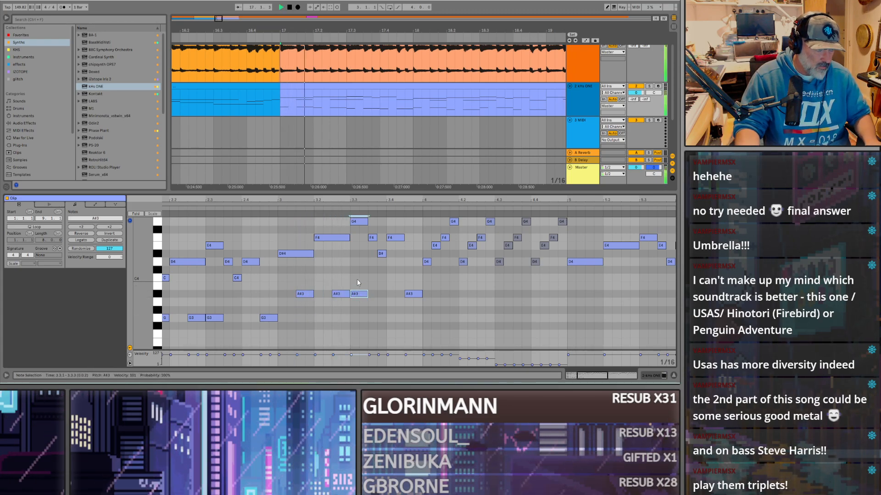
Step: Replay the third bar to check the added A#3 notes and the G4 melody note at 3.3.1 against the original
{"action": "left_click", "coordinate": [413, 98]}
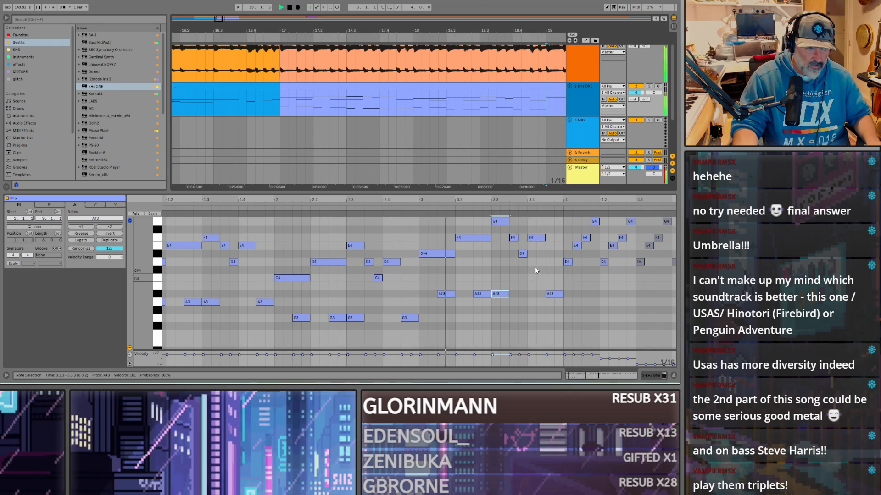
{"action": "scroll", "coordinate": [513, 262], "scroll_direction": "up", "scroll_amount": 2}
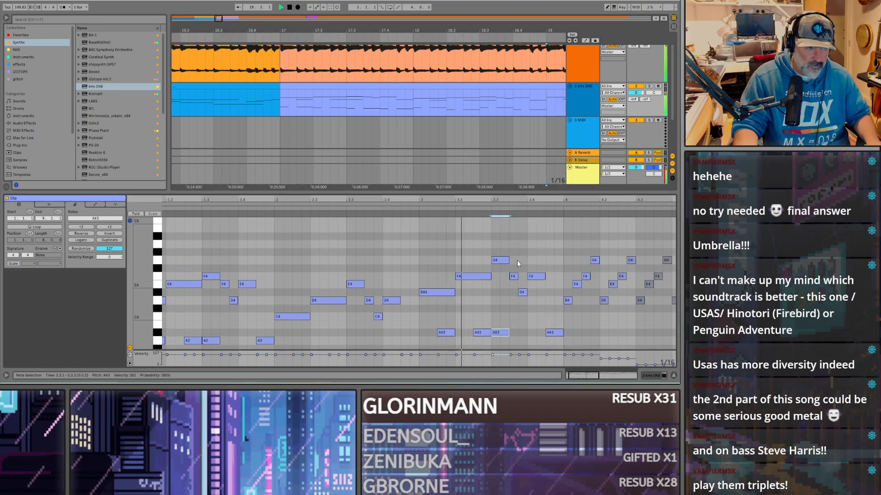
{"action": "left_click", "coordinate": [499, 261]}
{"action": "key", "text": "space"}
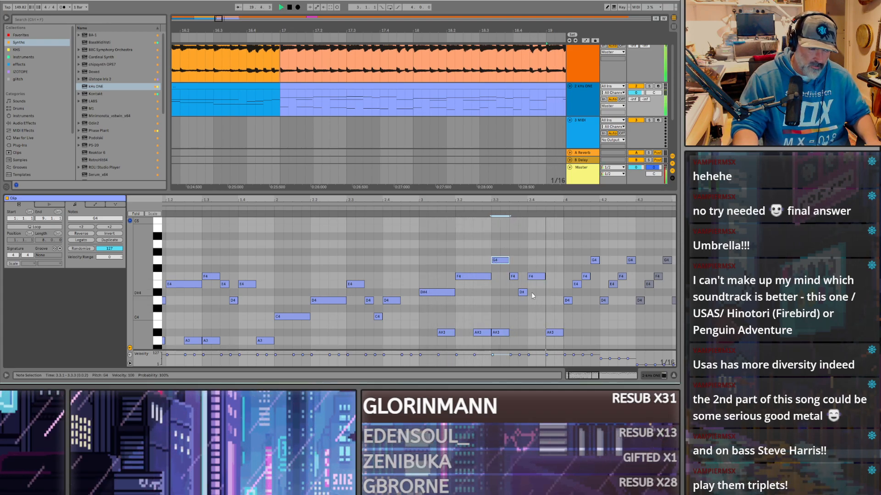
{"action": "scroll", "coordinate": [546, 295], "scroll_direction": "down", "scroll_amount": 3}
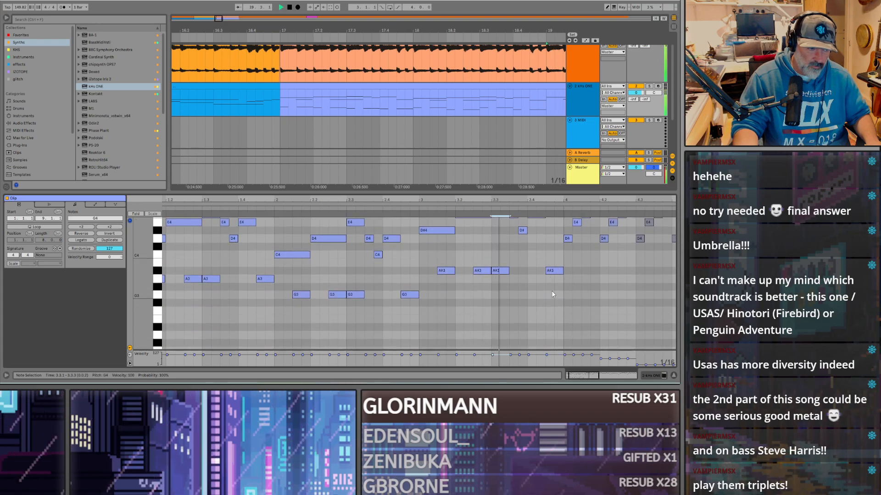
{"action": "scroll", "coordinate": [551, 293], "scroll_direction": "up", "scroll_amount": 2}
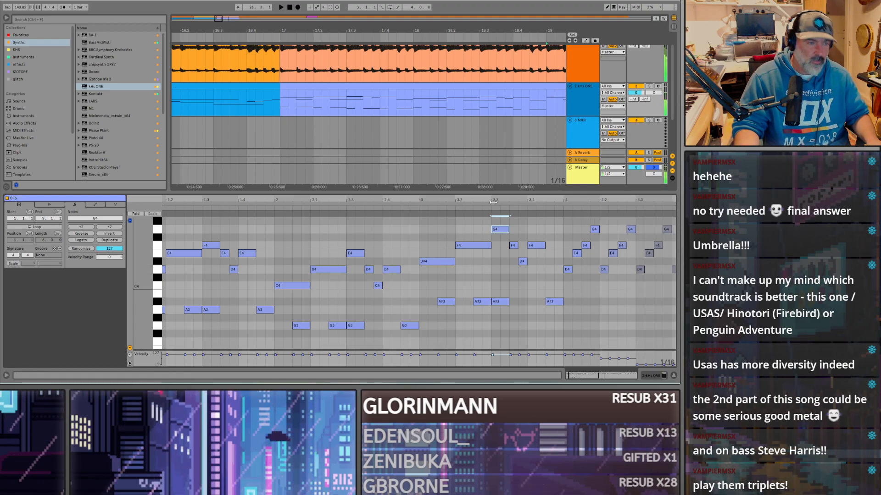
{"action": "scroll", "coordinate": [270, 282], "scroll_direction": "down", "scroll_amount": 3}
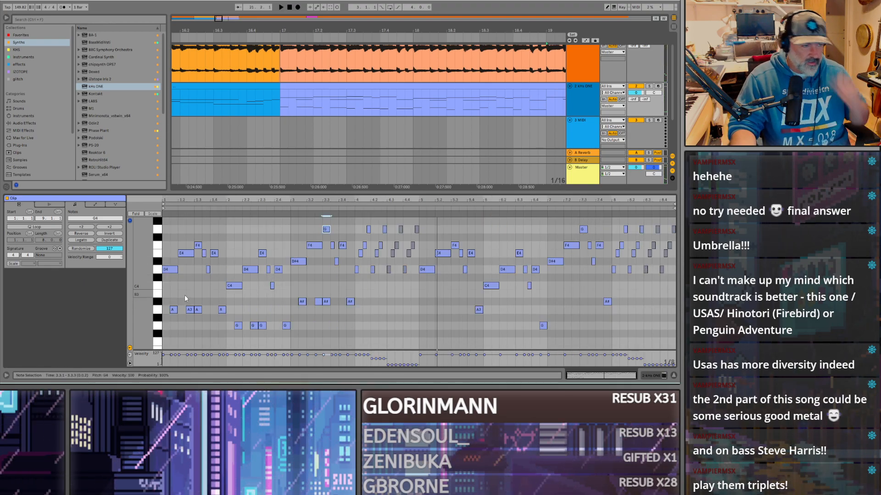
{"action": "key", "text": "space"}
Step: Replace the A3 harmony note at 1.4.3 with a copy of the E4–D4–E4 figure lowered to A3–G3–A3
{"action": "left_click", "coordinate": [180, 312]}
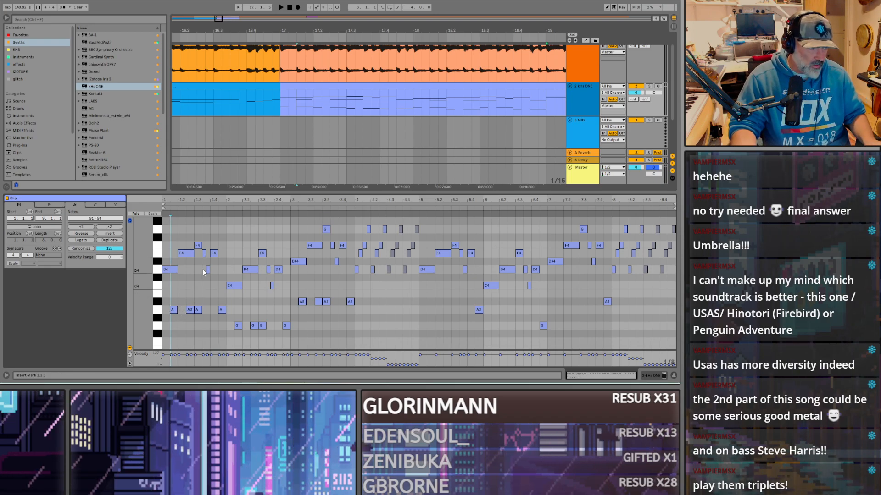
{"action": "left_click", "coordinate": [207, 262]}
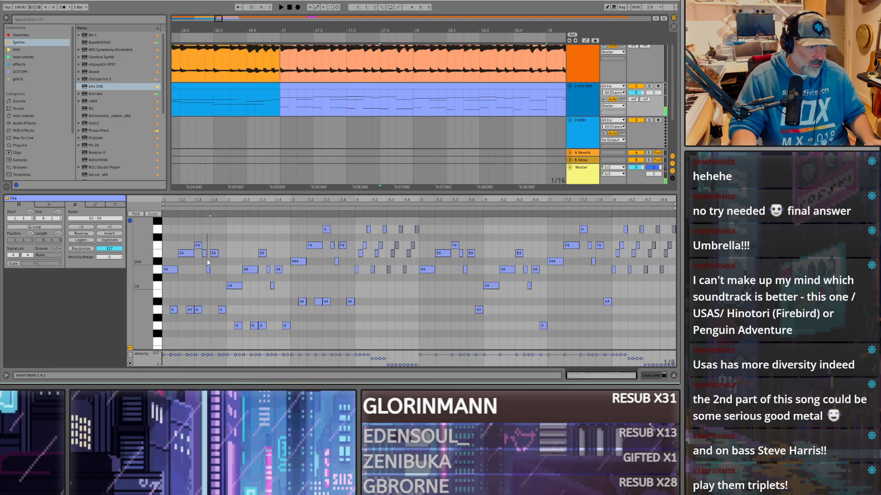
{"action": "left_click_drag", "start_coordinate": [205, 237], "coordinate": [230, 313]}
{"action": "scroll", "coordinate": [205, 296], "scroll_direction": "up", "scroll_amount": 5}
Step: Solo the kHs ONE track, try the copied figure an octave higher, and lower it to E3–D3–E3 beneath the melody
{"action": "left_click", "coordinate": [637, 87]}
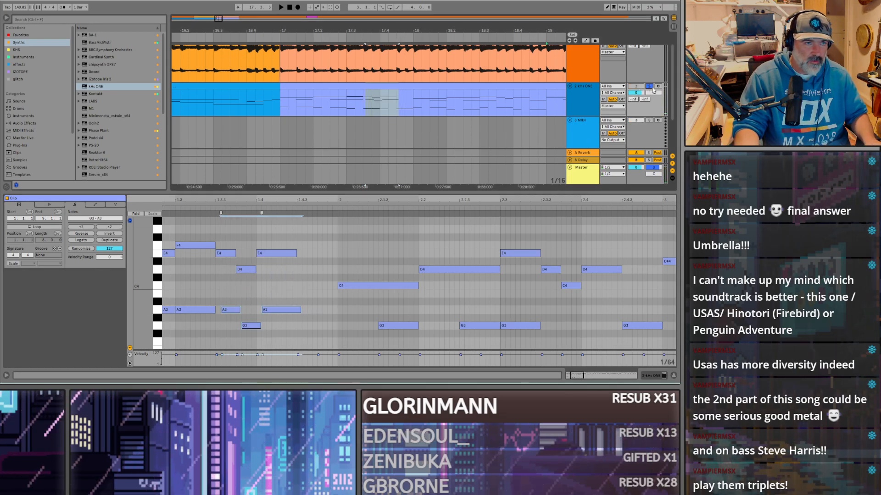
{"action": "scroll", "coordinate": [284, 321], "scroll_direction": "down", "scroll_amount": 3}
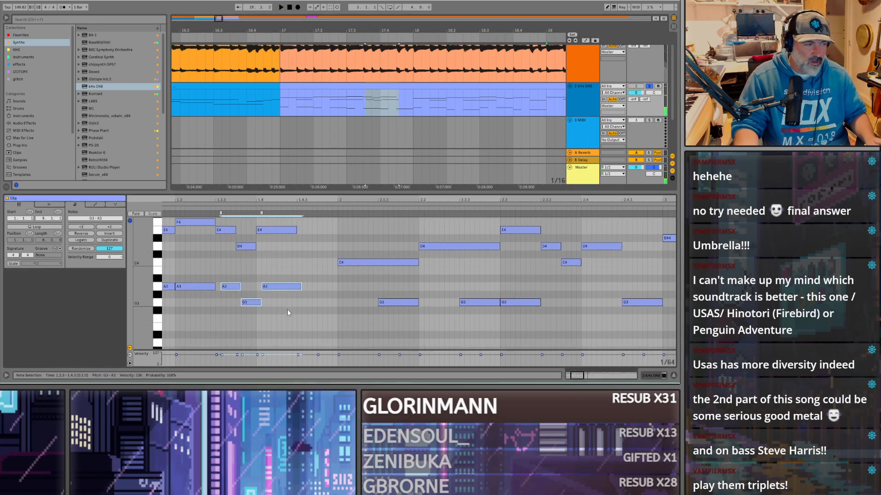
{"action": "left_click_drag", "start_coordinate": [227, 268], "coordinate": [227, 269]}
{"action": "scroll", "coordinate": [236, 295], "scroll_direction": "down", "scroll_amount": 2}
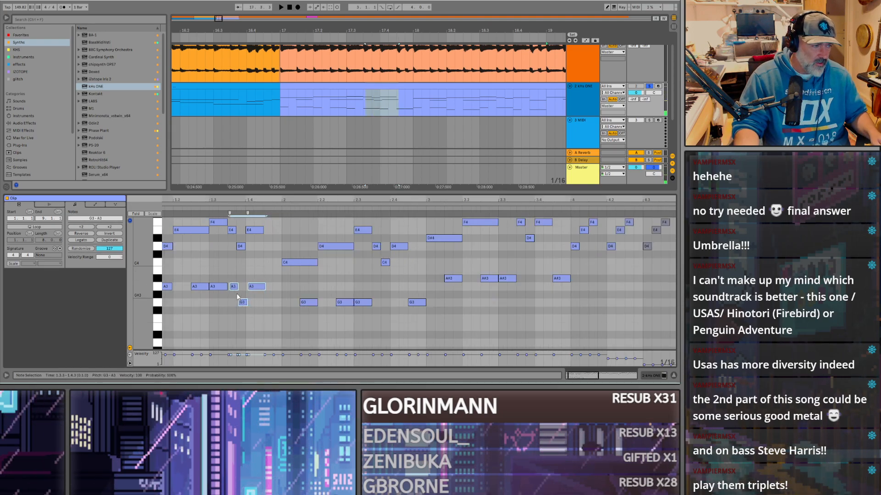
{"action": "scroll", "coordinate": [238, 296], "scroll_direction": "up", "scroll_amount": 5}
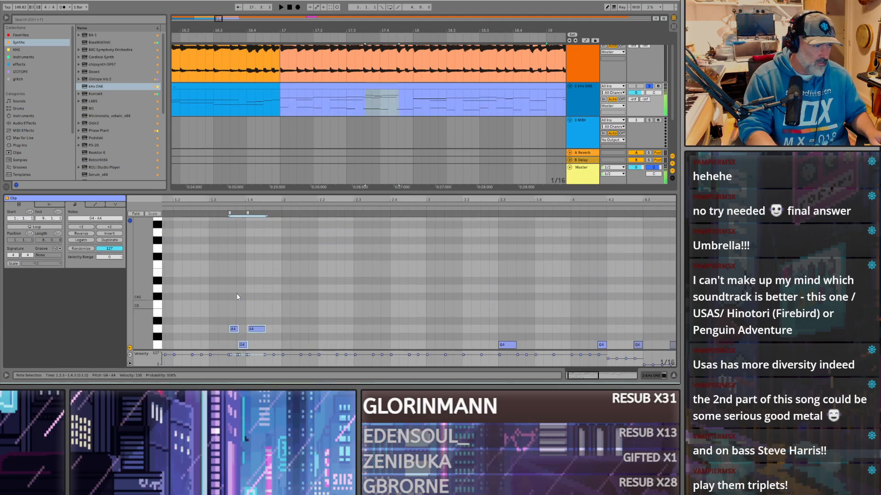
{"action": "scroll", "coordinate": [235, 293], "scroll_direction": "down", "scroll_amount": 7}
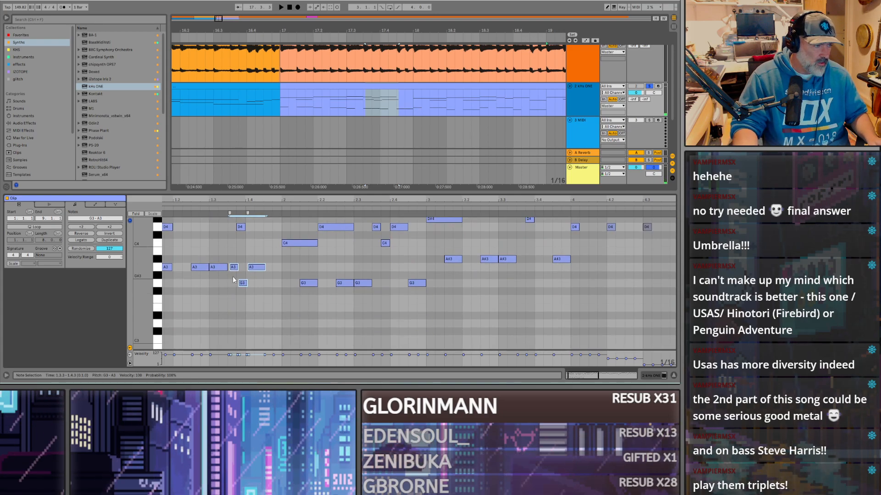
{"action": "scroll", "coordinate": [234, 279], "scroll_direction": "up", "scroll_amount": 4}
{"action": "left_click_drag", "start_coordinate": [257, 306], "coordinate": [255, 343]}
Step: Play the clip and restart from bar 17 to judge the E3–D3–E3 figure under the melody
{"action": "key", "text": "space"}
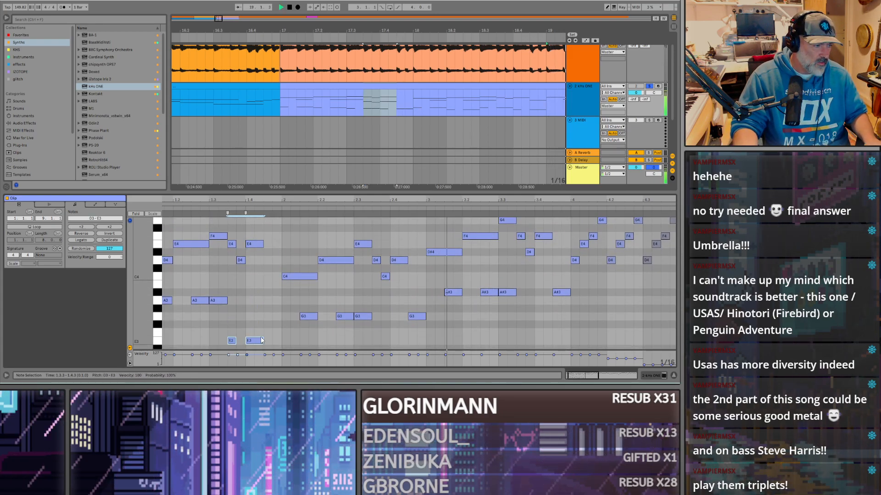
{"action": "scroll", "coordinate": [260, 335], "scroll_direction": "down", "scroll_amount": 2}
{"action": "scroll", "coordinate": [252, 304], "scroll_direction": "up", "scroll_amount": 2}
{"action": "key", "text": "space"}
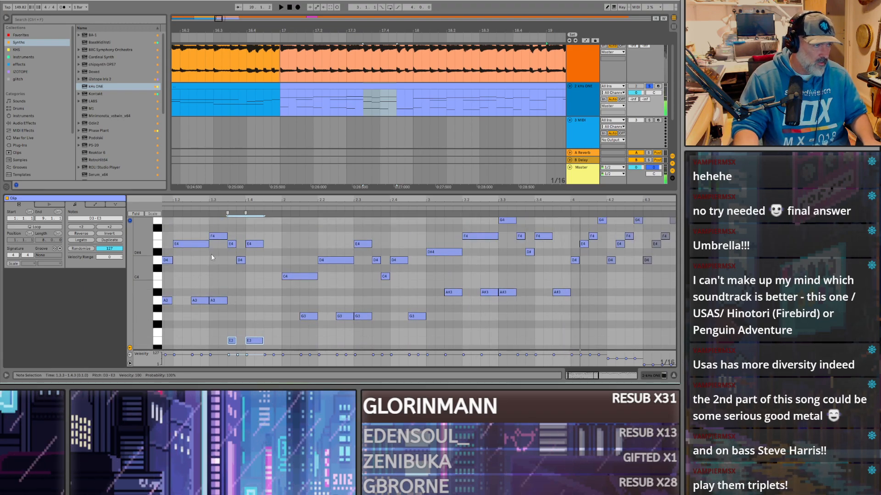
{"action": "left_click", "coordinate": [282, 105]}
{"action": "key", "text": "space"}
{"action": "scroll", "coordinate": [312, 229], "scroll_direction": "down", "scroll_amount": 2}
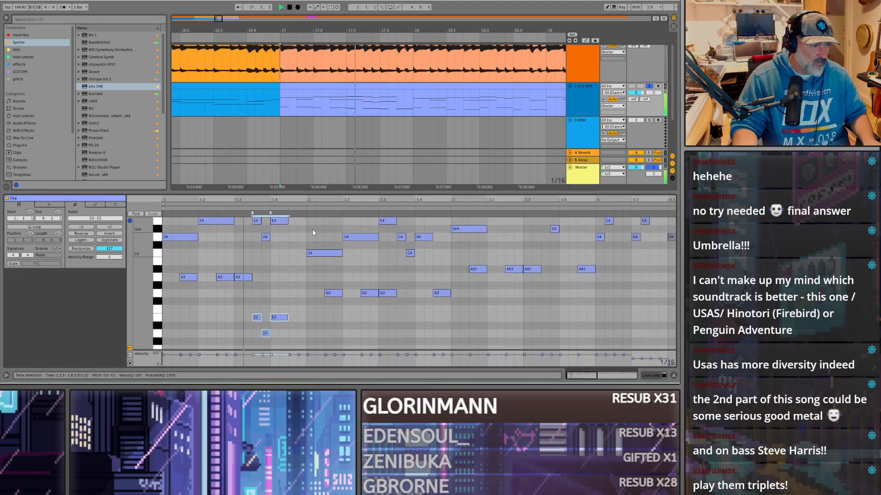
Step: Delete the copied E3–D3–E3 figure from the end of the clip's first bar
{"action": "key", "text": "Delete"}
{"action": "left_click", "coordinate": [242, 300]}
{"action": "scroll", "coordinate": [284, 233], "scroll_direction": "up", "scroll_amount": 2}
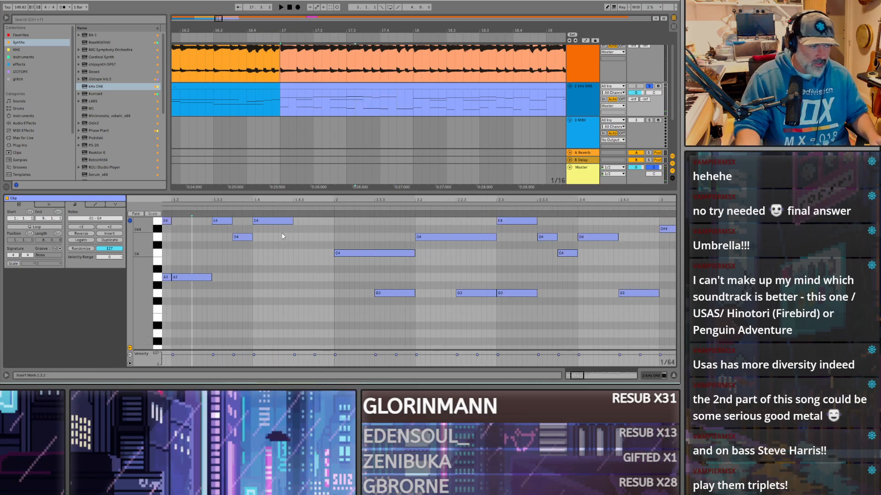
{"action": "scroll", "coordinate": [263, 269], "scroll_direction": "up", "scroll_amount": 2}
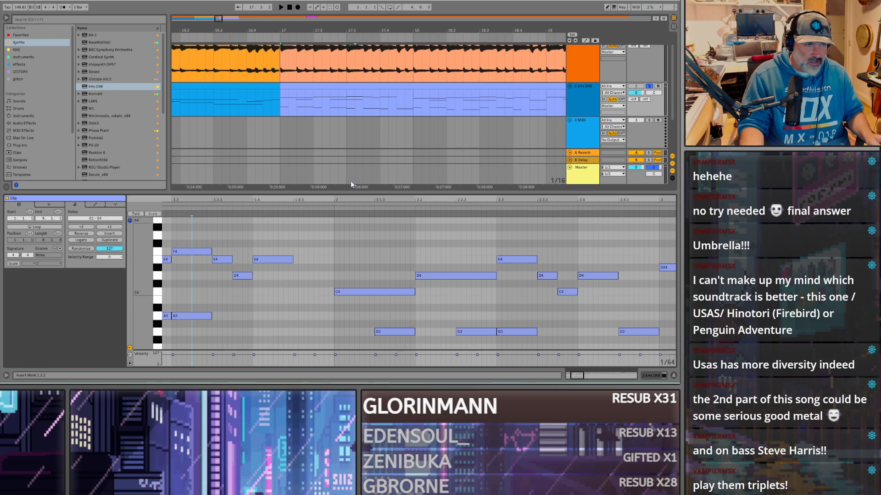
Step: Examine the clip's harmony and bass registers and replay the passage, toggling the original recording's solo
{"action": "scroll", "coordinate": [221, 337], "scroll_direction": "down", "scroll_amount": 5}
{"action": "scroll", "coordinate": [257, 324], "scroll_direction": "down", "scroll_amount": 2}
{"action": "scroll", "coordinate": [258, 309], "scroll_direction": "down", "scroll_amount": 3}
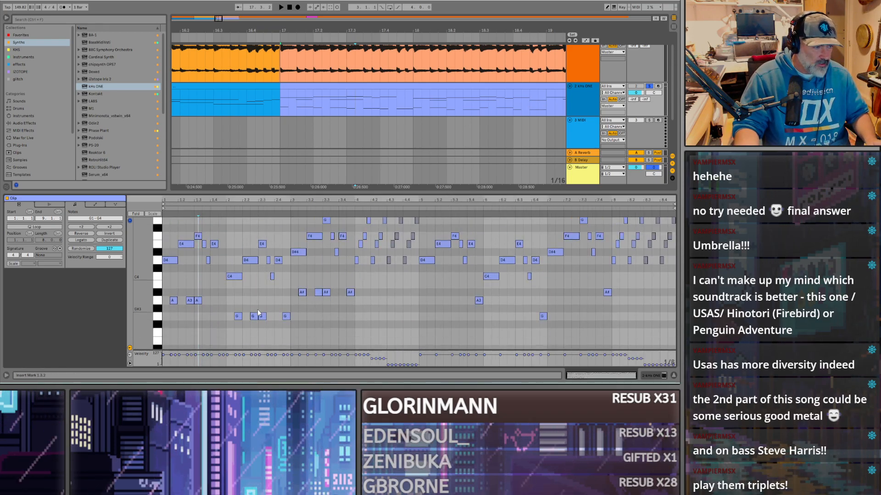
{"action": "scroll", "coordinate": [348, 312], "scroll_direction": "down", "scroll_amount": 15}
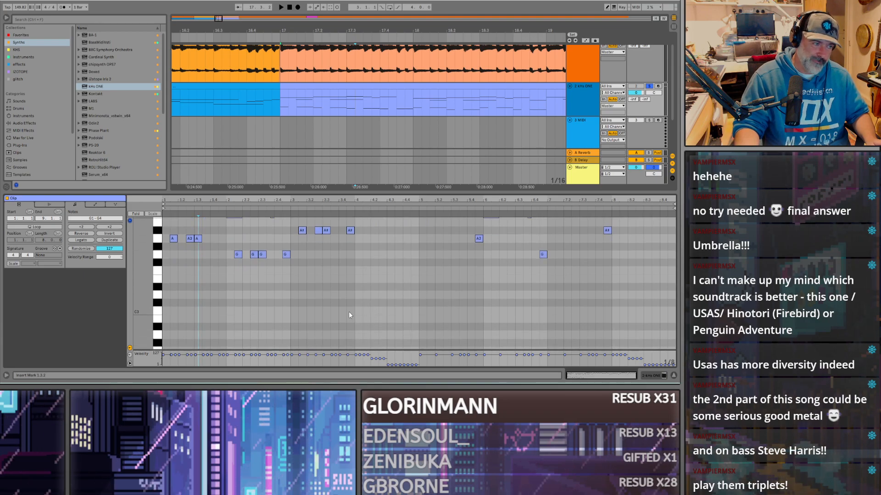
{"action": "scroll", "coordinate": [301, 288], "scroll_direction": "up", "scroll_amount": 11}
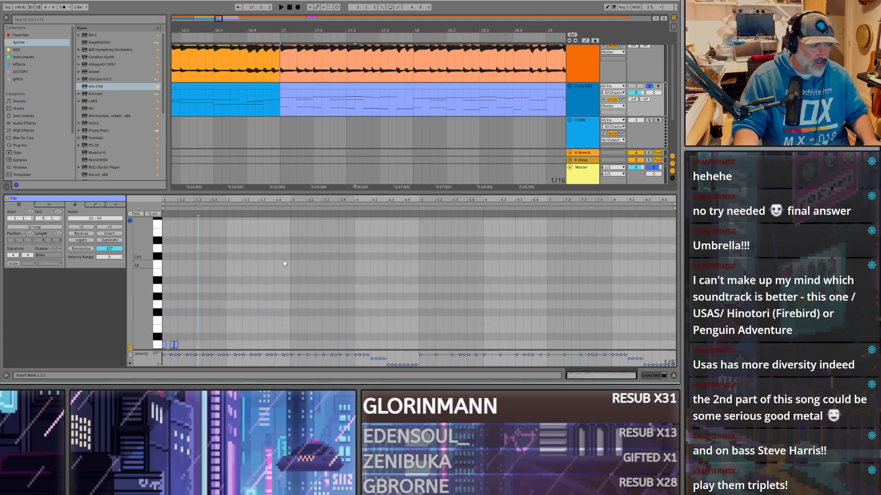
{"action": "key", "text": "space"}
{"action": "scroll", "coordinate": [622, 83], "scroll_direction": "up", "scroll_amount": 2}
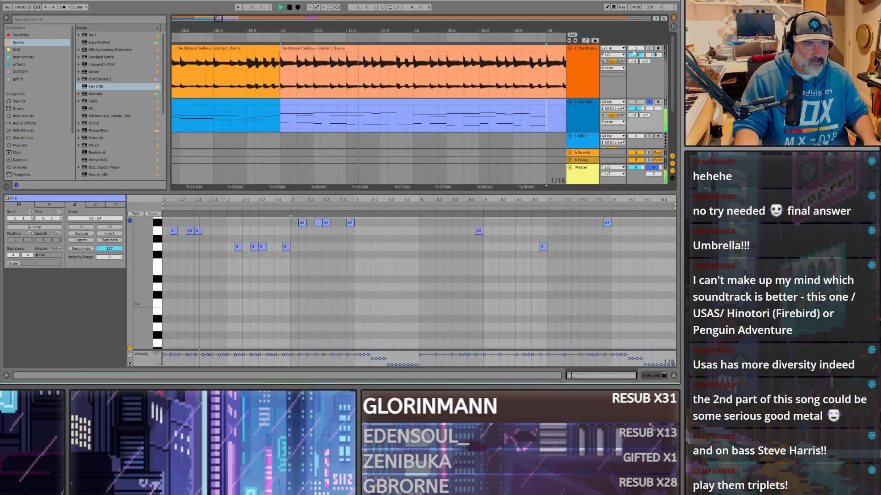
{"action": "left_click", "coordinate": [649, 48]}
{"action": "left_click", "coordinate": [649, 48]}
{"action": "scroll", "coordinate": [468, 142], "scroll_direction": "down", "scroll_amount": 1}
{"action": "scroll", "coordinate": [330, 280], "scroll_direction": "down", "scroll_amount": 3}
{"action": "key", "text": "space"}
{"action": "key", "text": "space"}
Step: Reactivate the kHs ONE track and copy the bass figure across the clip's third bar as D#2, A#1, D#2 and A#1
{"action": "scroll", "coordinate": [331, 280], "scroll_direction": "down", "scroll_amount": 14}
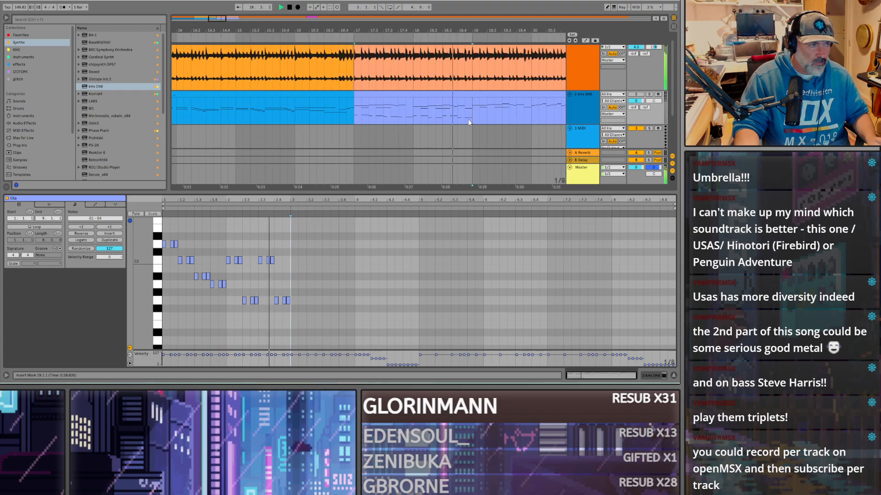
{"action": "scroll", "coordinate": [467, 119], "scroll_direction": "down", "scroll_amount": 3}
{"action": "left_click_drag", "start_coordinate": [311, 319], "coordinate": [273, 295]}
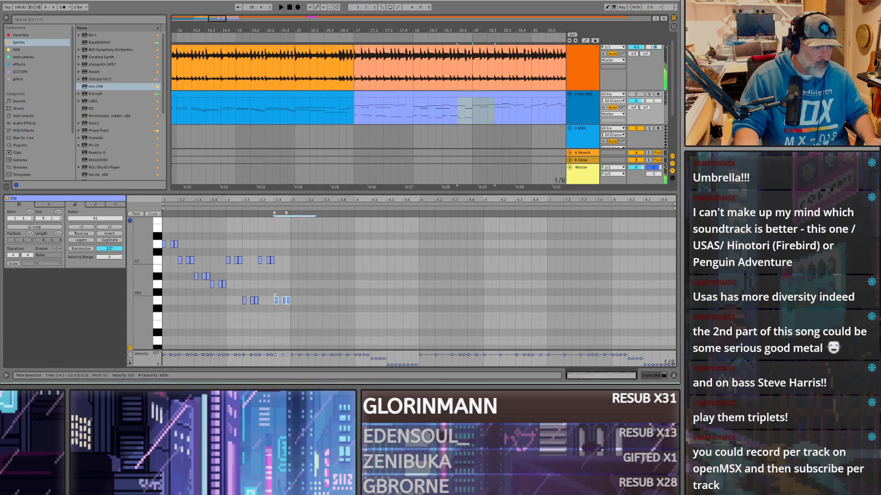
{"action": "left_click", "coordinate": [636, 94]}
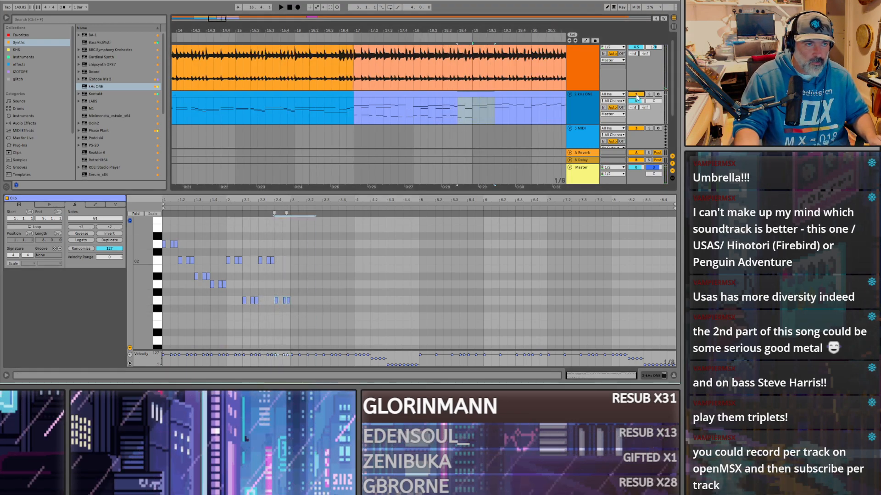
{"action": "left_click_drag", "start_coordinate": [333, 326], "coordinate": [314, 282]}
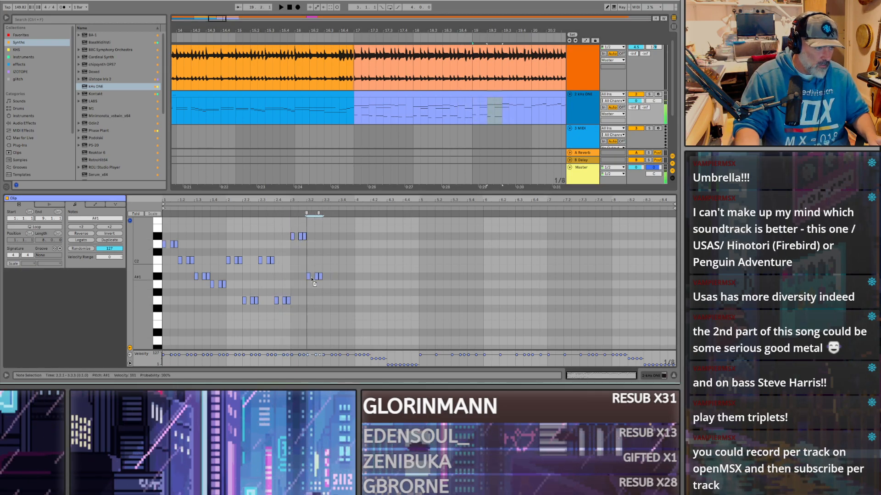
{"action": "left_click_drag", "start_coordinate": [311, 238], "coordinate": [313, 265]}
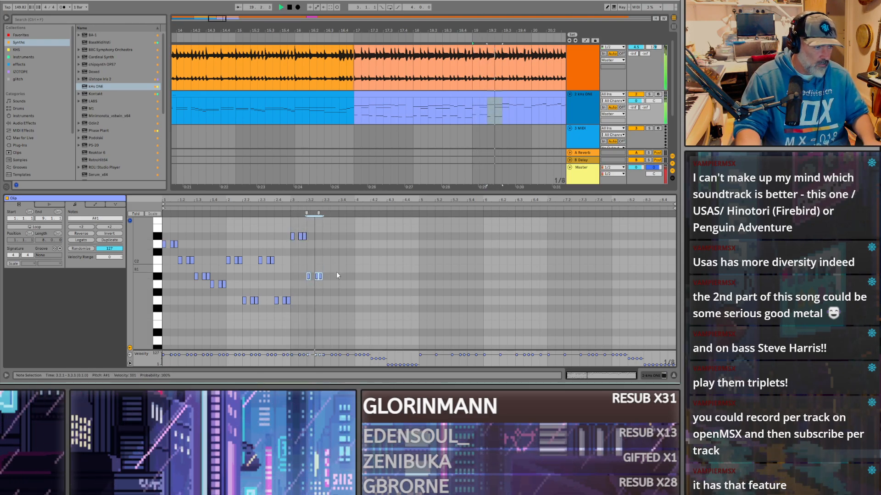
{"action": "left_click_drag", "start_coordinate": [308, 277], "coordinate": [323, 236]}
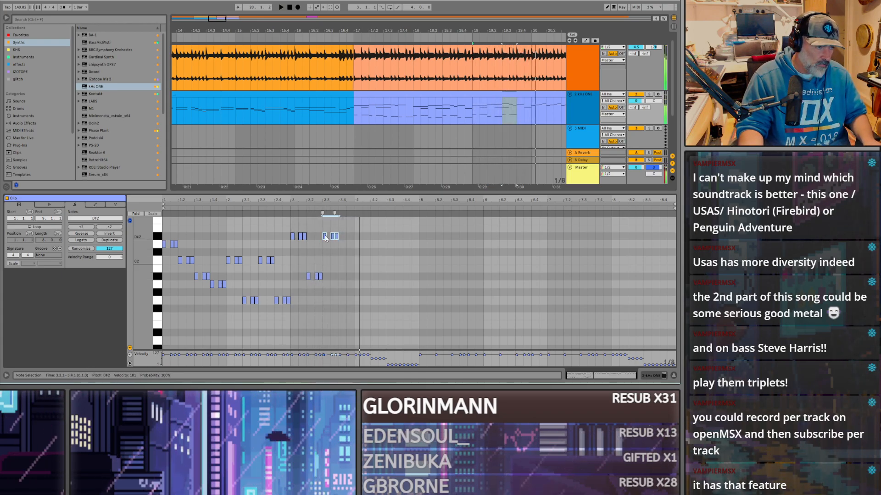
{"action": "left_click_drag", "start_coordinate": [325, 238], "coordinate": [342, 285]}
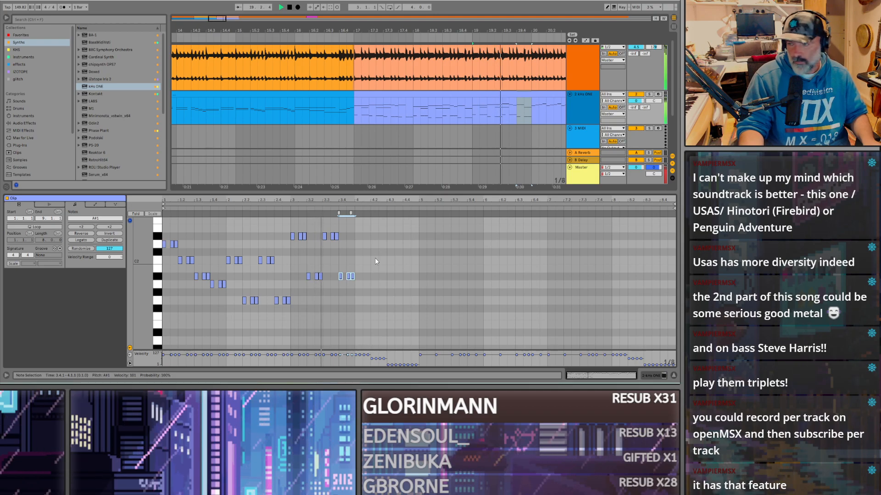
Step: Continue the bass line through the clip's fourth bar with copied figures on D2, C2, A#1 and A1, checking against playback
{"action": "left_click_drag", "start_coordinate": [341, 279], "coordinate": [357, 251]}
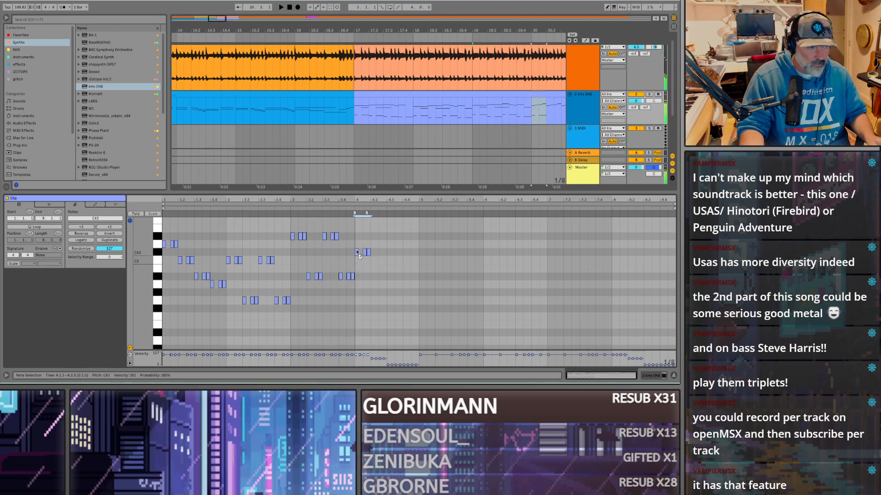
{"action": "key", "text": "space"}
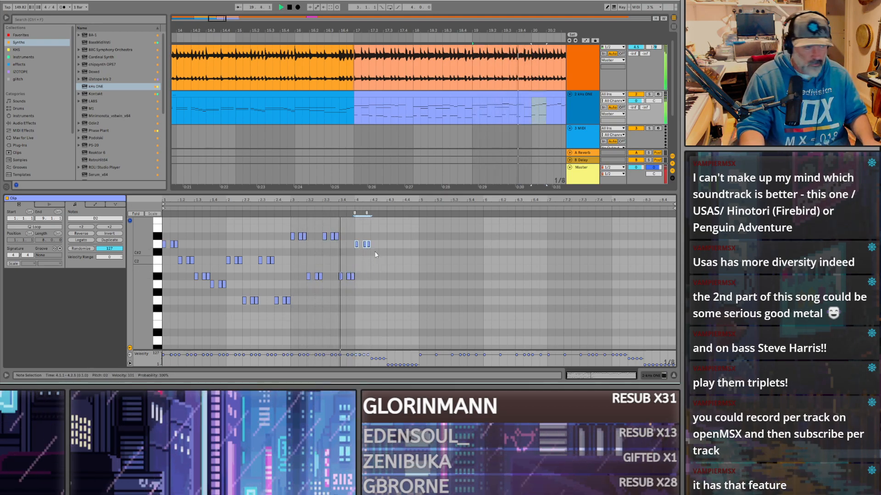
{"action": "key", "text": "space"}
{"action": "left_click_drag", "start_coordinate": [358, 244], "coordinate": [407, 285]}
{"action": "key", "text": "space"}
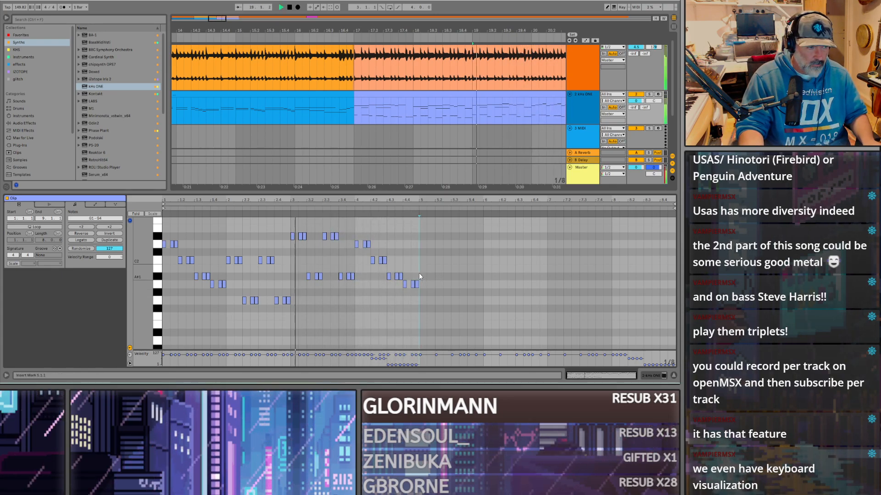
{"action": "key", "text": "space"}
Step: Duplicate the bass line of the clip's bars 1–4 into bars 5–8
{"action": "key", "text": "ctrl+a"}
{"action": "key", "text": "ctrl+d"}
{"action": "scroll", "coordinate": [359, 110], "scroll_direction": "down", "scroll_amount": 3}
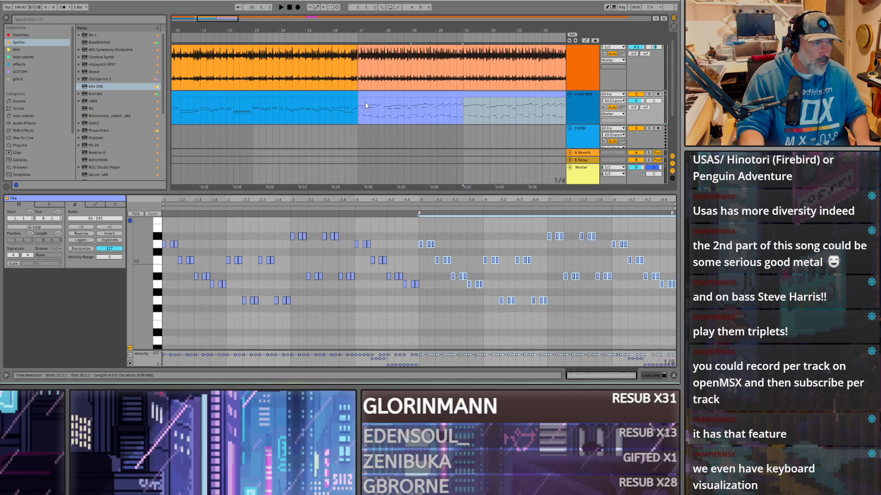
Step: Copy the G3–C4 harmony notes from the clip's bars 1–4 into bars 5–8 and play the result
{"action": "scroll", "coordinate": [346, 268], "scroll_direction": "up", "scroll_amount": 5}
{"action": "scroll", "coordinate": [345, 285], "scroll_direction": "down", "scroll_amount": 1}
{"action": "left_click_drag", "start_coordinate": [379, 321], "coordinate": [161, 259]}
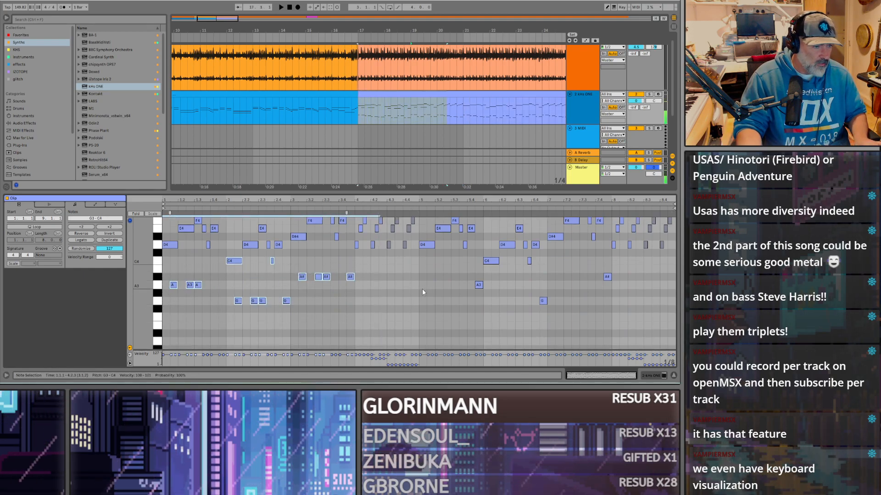
{"action": "key", "text": "space"}
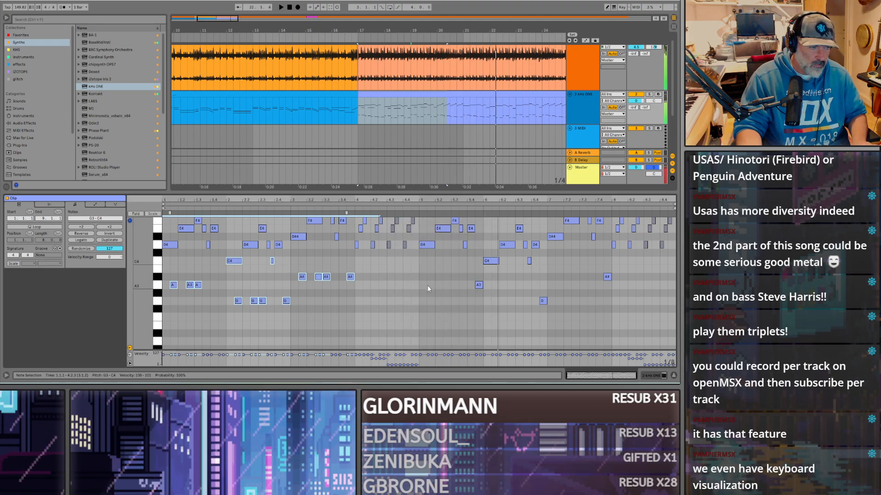
{"action": "left_click", "coordinate": [292, 293]}
{"action": "left_click_drag", "start_coordinate": [166, 278], "coordinate": [289, 308]}
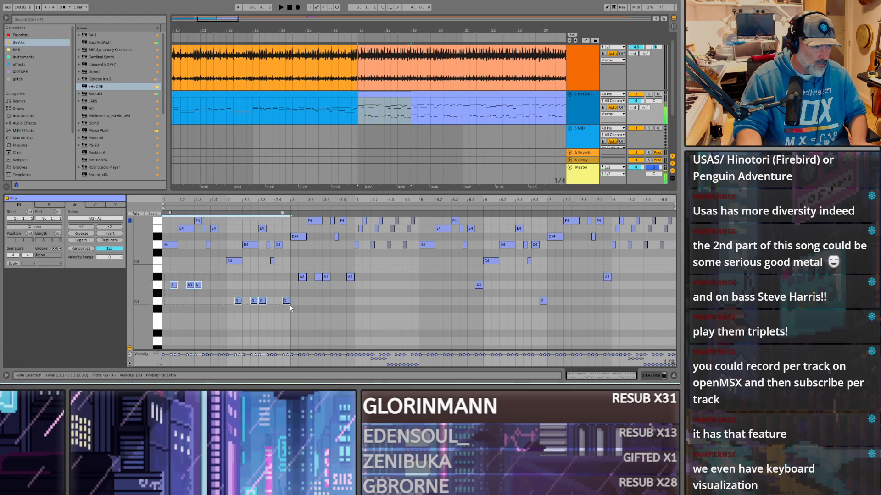
{"action": "left_click_drag", "start_coordinate": [361, 311], "coordinate": [401, 287]}
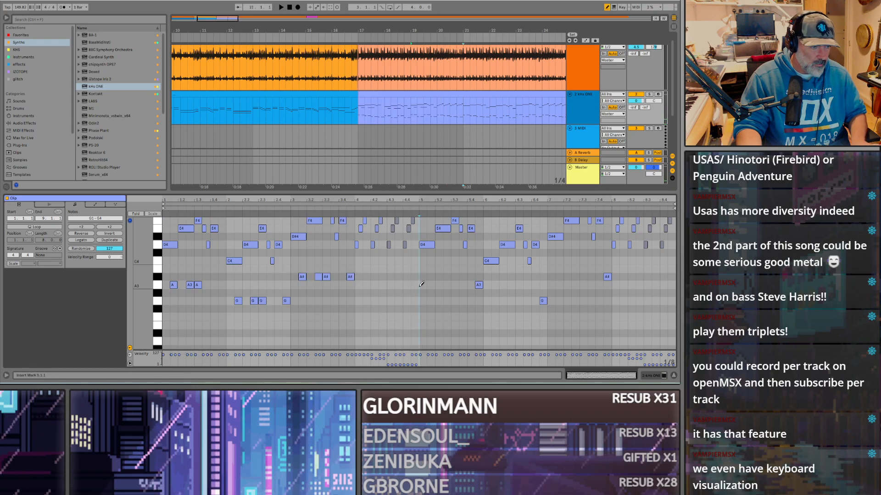
{"action": "key", "text": "ctrl+v"}
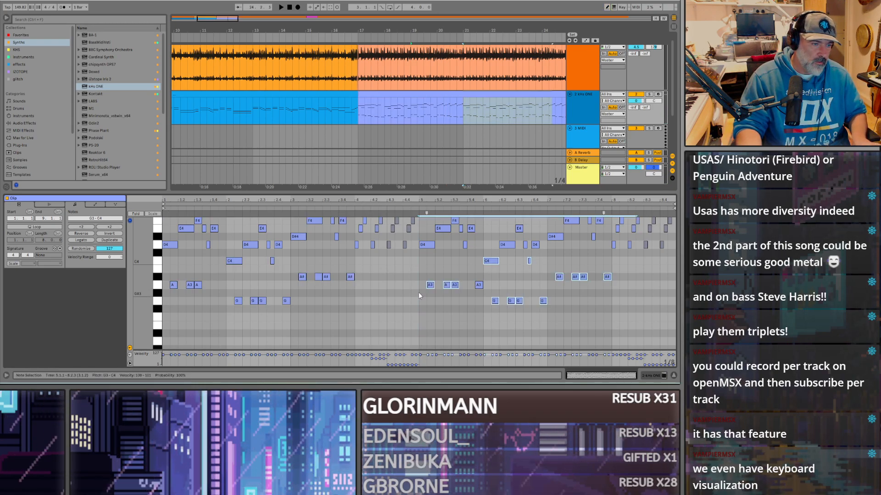
{"action": "key", "text": "space"}
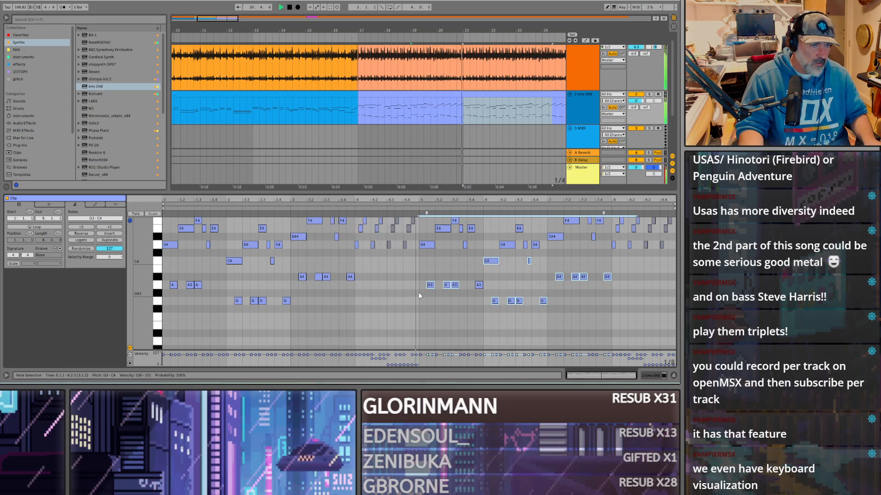
Step: Listen to the second half of the clip and compare its harmony and duplicated bass line with the recording
{"action": "scroll", "coordinate": [418, 292], "scroll_direction": "up", "scroll_amount": 3}
{"action": "left_click", "coordinate": [402, 296]}
{"action": "scroll", "coordinate": [394, 268], "scroll_direction": "down", "scroll_amount": 2}
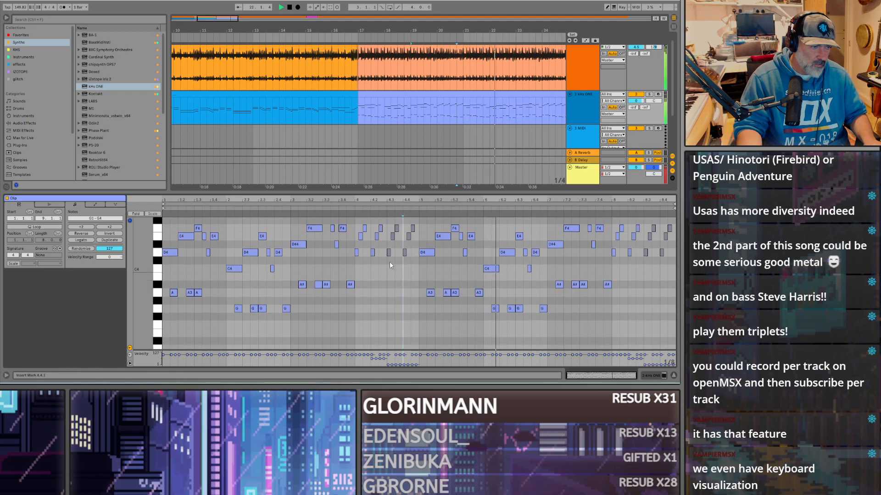
{"action": "scroll", "coordinate": [504, 312], "scroll_direction": "down", "scroll_amount": 10}
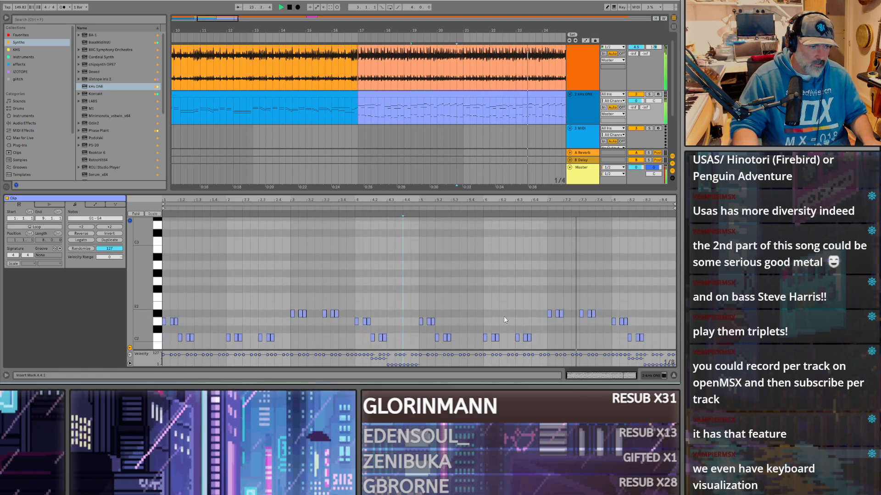
{"action": "scroll", "coordinate": [506, 312], "scroll_direction": "down", "scroll_amount": 3}
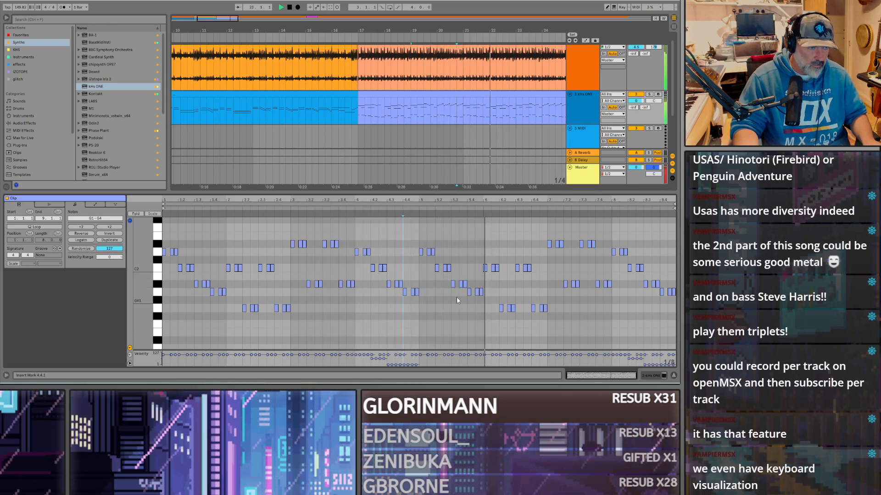
{"action": "key", "text": "space"}
{"action": "scroll", "coordinate": [513, 316], "scroll_direction": "down", "scroll_amount": 8}
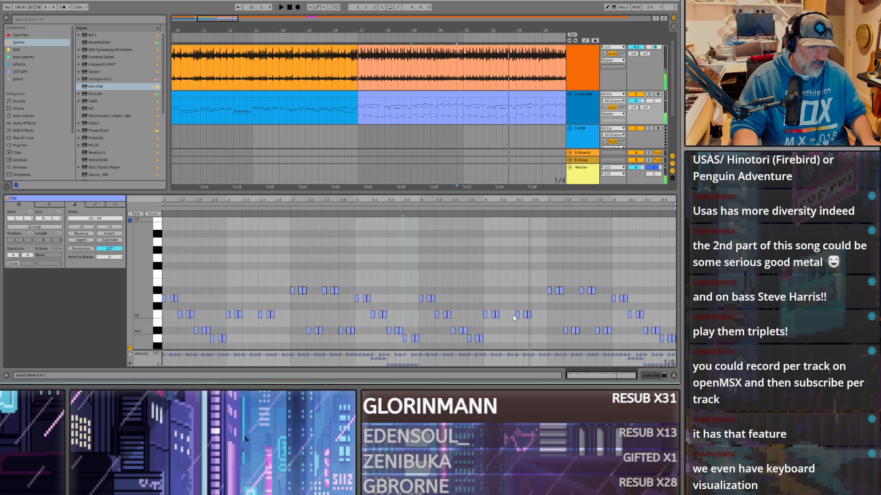
Step: Inspect the G1 figure in the clip's sixth bar and replay from bar 17 to compare both bass passes
{"action": "scroll", "coordinate": [513, 315], "scroll_direction": "down", "scroll_amount": 14}
{"action": "left_click_drag", "start_coordinate": [514, 298], "coordinate": [496, 258]}
{"action": "scroll", "coordinate": [500, 251], "scroll_direction": "up", "scroll_amount": 5}
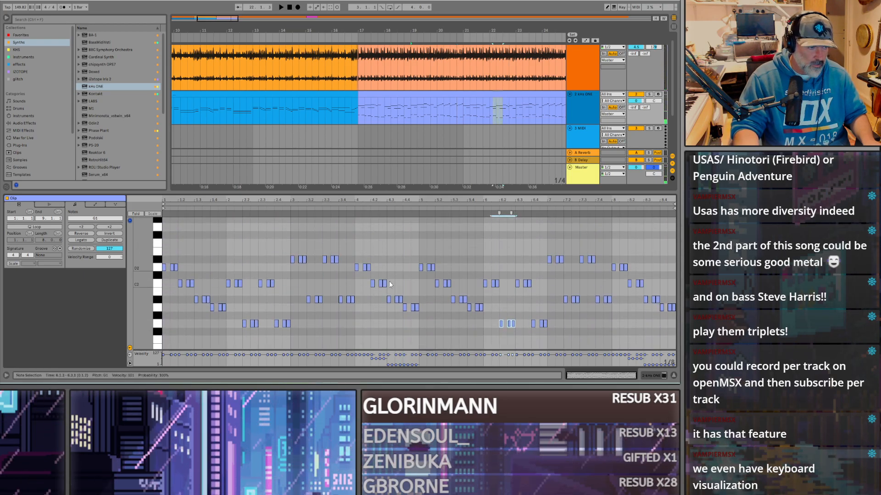
{"action": "left_click", "coordinate": [165, 282]}
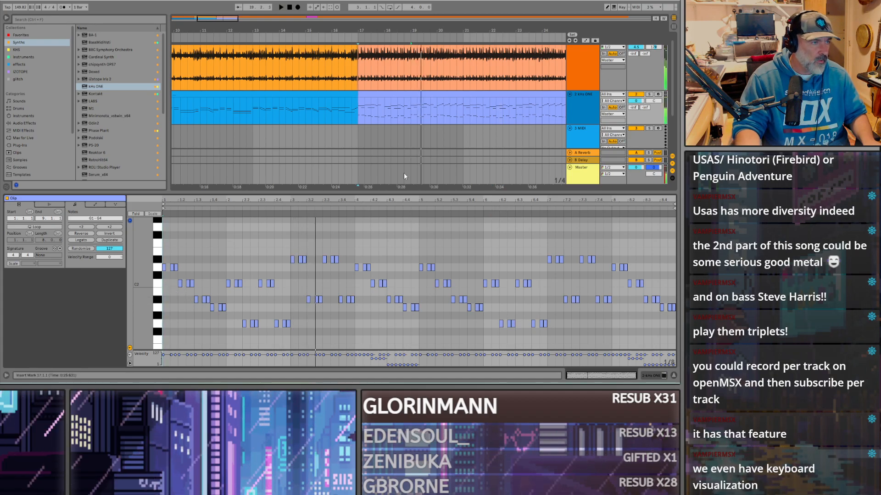
{"action": "key", "text": "space"}
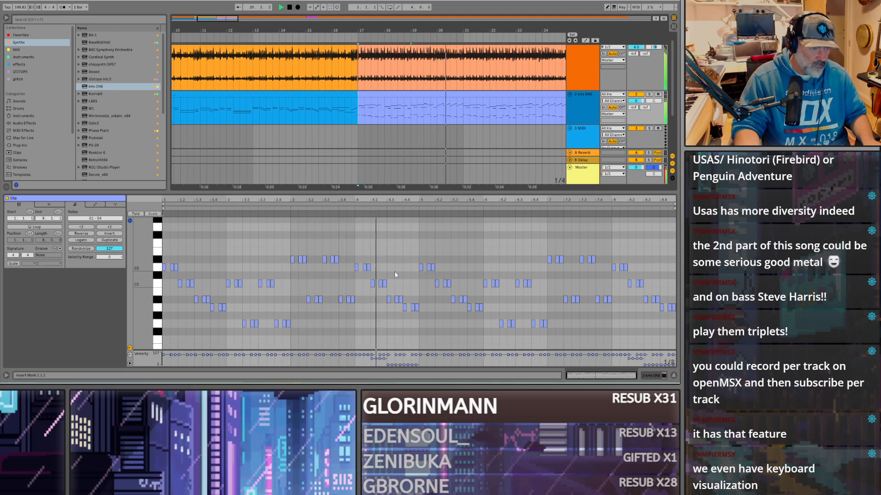
{"action": "scroll", "coordinate": [395, 268], "scroll_direction": "down", "scroll_amount": 2}
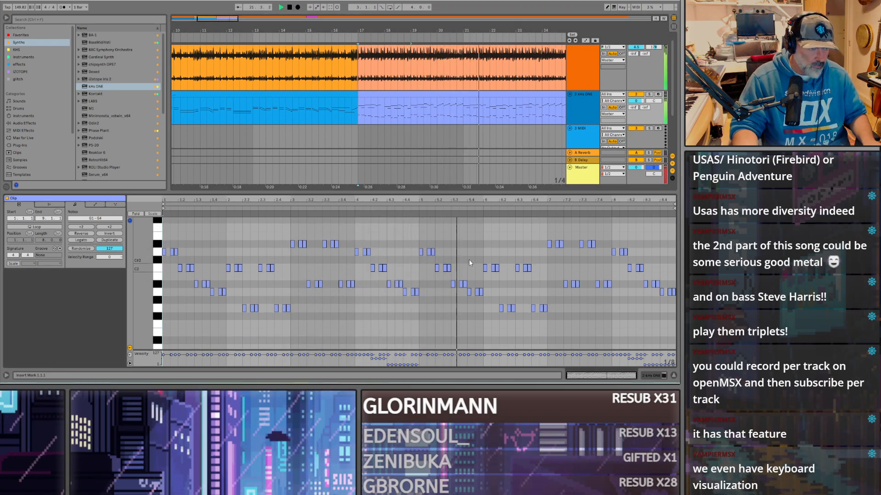
{"action": "key", "text": "space"}
Step: Delete the G1 bass figure from the second beat of the clip's sixth bar and replay that spot
{"action": "left_click_drag", "start_coordinate": [522, 326], "coordinate": [500, 308]}
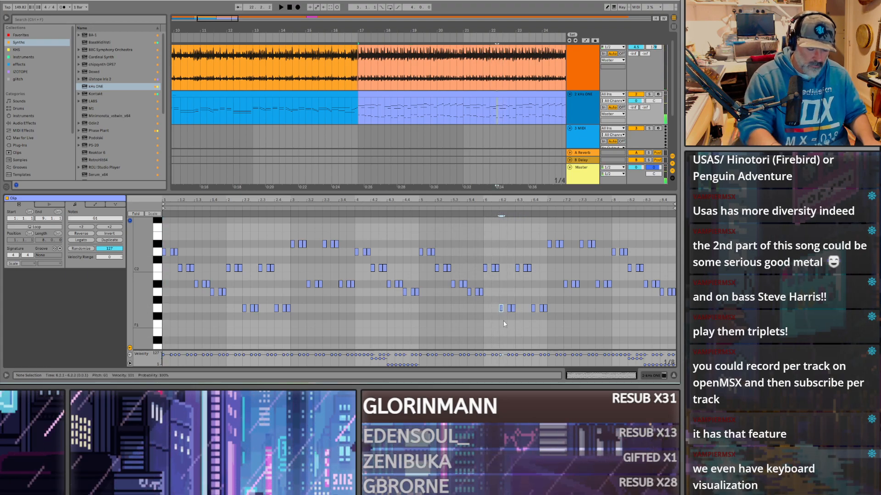
{"action": "left_click", "coordinate": [501, 118]}
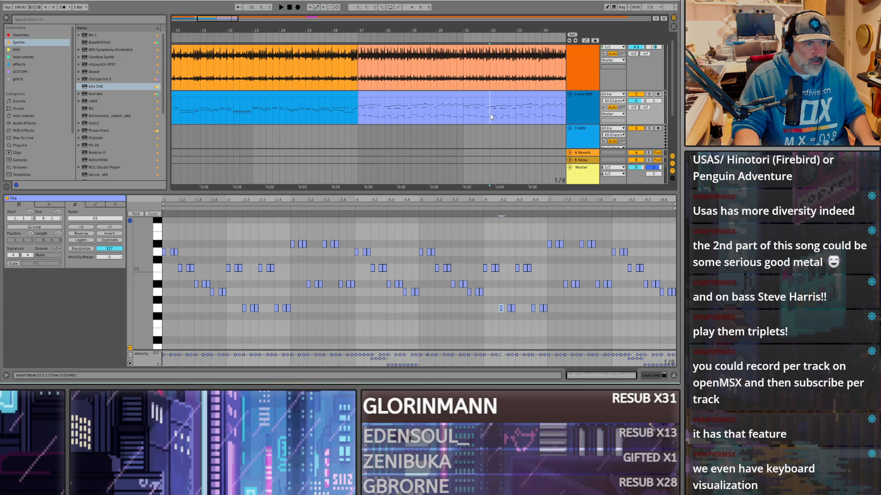
{"action": "left_click", "coordinate": [503, 308]}
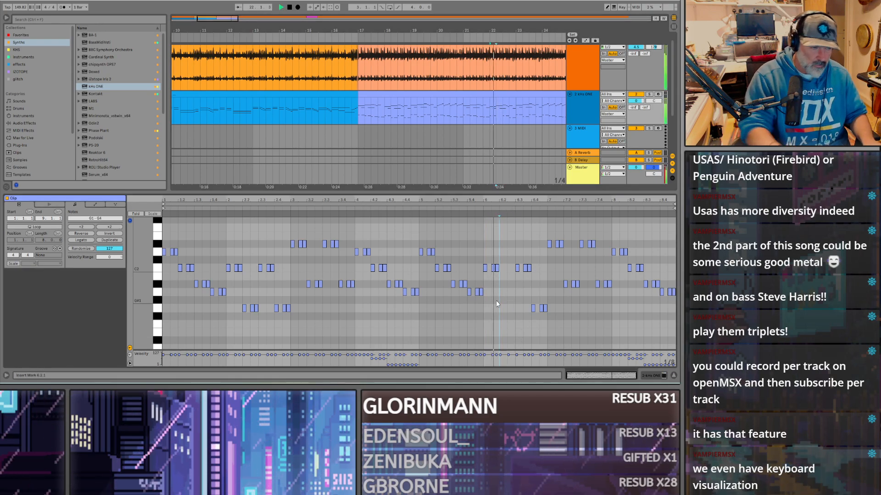
{"action": "key", "text": "Delete"}
{"action": "key", "text": "space"}
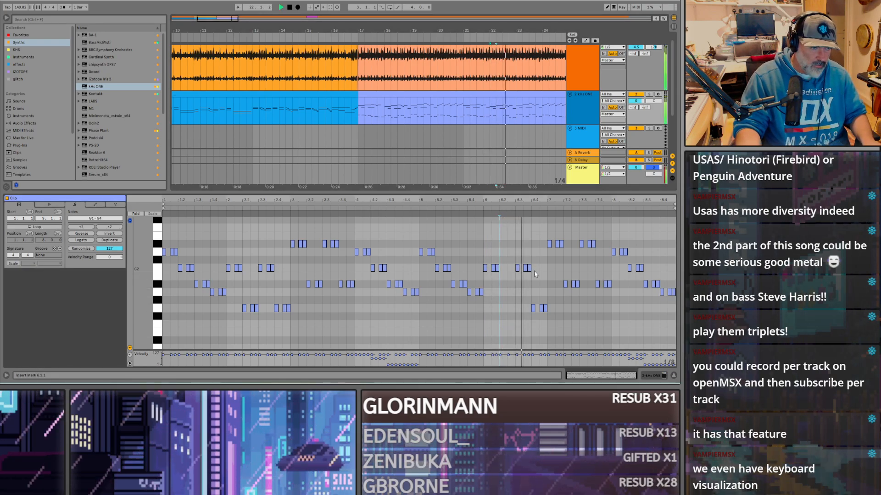
Step: Fill the sixth bar's second beat with an A#1 figure and replace the third beat's C2 figure with A1
{"action": "key", "text": "space"}
{"action": "left_click_drag", "start_coordinate": [538, 278], "coordinate": [518, 263]}
{"action": "left_click", "coordinate": [517, 269]}
{"action": "key", "text": "Delete"}
{"action": "key", "text": "space"}
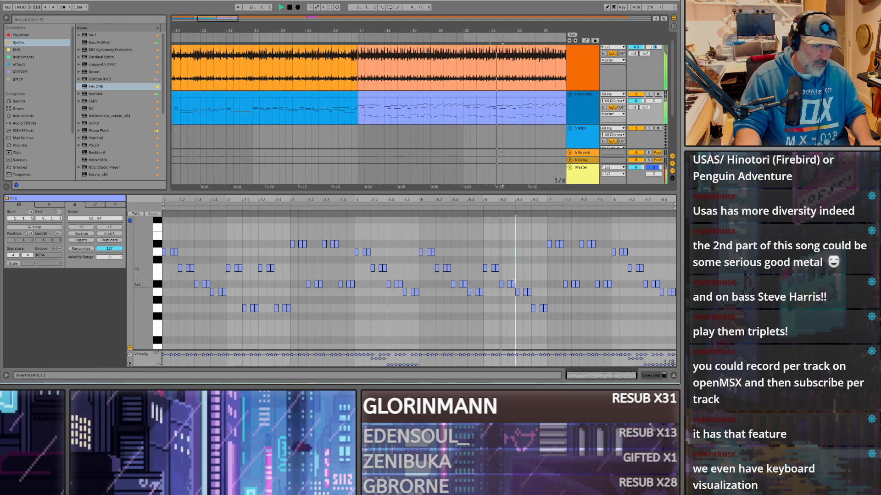
Step: Delete the A#1 bass figure from the second beat of the clip's seventh bar and replay from bar 22
{"action": "key", "text": "space"}
{"action": "left_click_drag", "start_coordinate": [582, 297], "coordinate": [560, 278]}
{"action": "key", "text": "Delete"}
{"action": "left_click", "coordinate": [499, 109]}
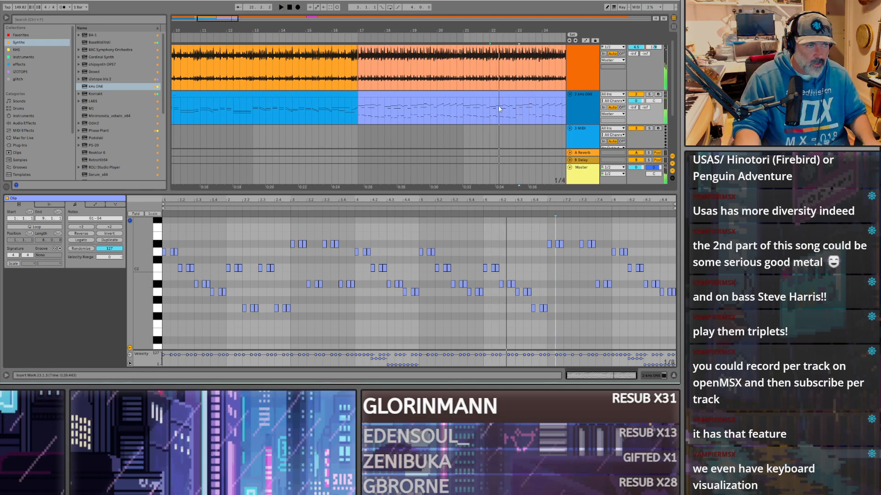
{"action": "left_click", "coordinate": [485, 113]}
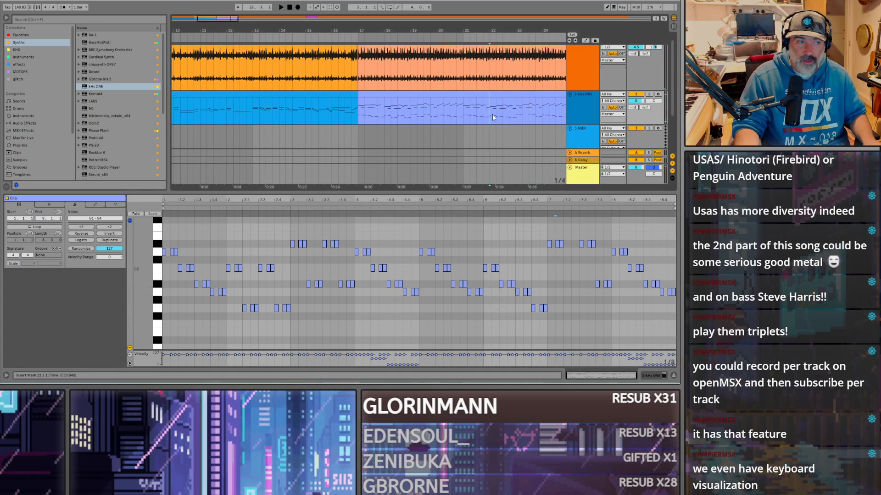
{"action": "left_click", "coordinate": [491, 92]}
{"action": "left_click", "coordinate": [489, 110]}
{"action": "key", "text": "space"}
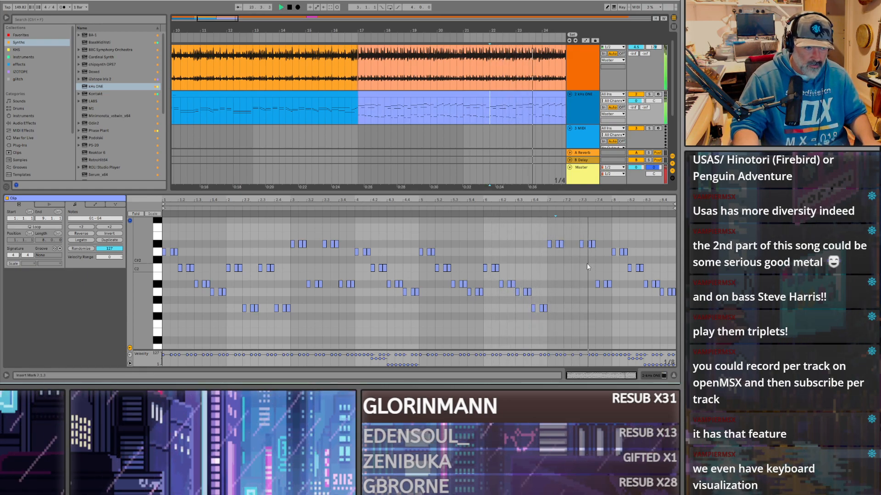
Step: Replace the seventh bar's third-beat D#2 figure with C2 and fill its second beat with a D2 figure
{"action": "mouse_move", "coordinate": [598, 256]}
{"action": "left_mouse_down"}
{"action": "mouse_move", "coordinate": [577, 233]}
{"action": "mouse_move", "coordinate": [566, 252]}
{"action": "mouse_move", "coordinate": [579, 236]}
{"action": "mouse_move", "coordinate": [582, 268]}
{"action": "mouse_move", "coordinate": [580, 240]}
{"action": "left_mouse_up"}
{"action": "key", "text": "Delete"}
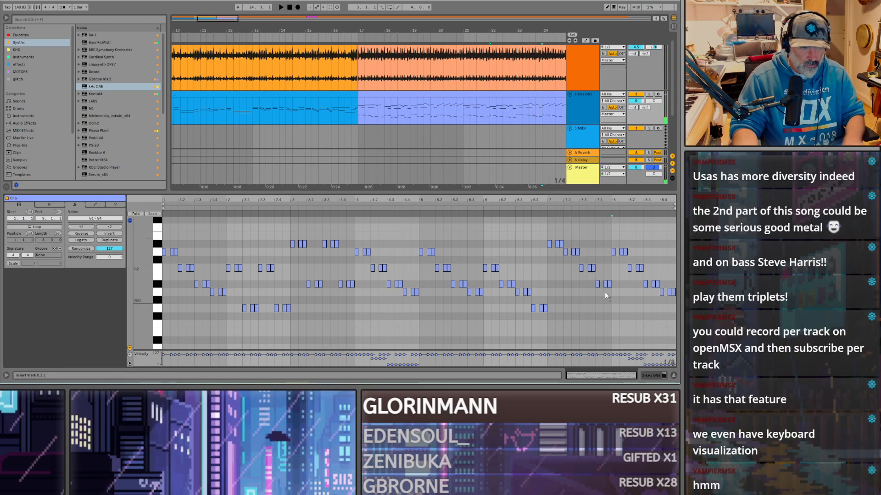
{"action": "left_click_drag", "start_coordinate": [608, 296], "coordinate": [594, 280]}
{"action": "key", "text": "space"}
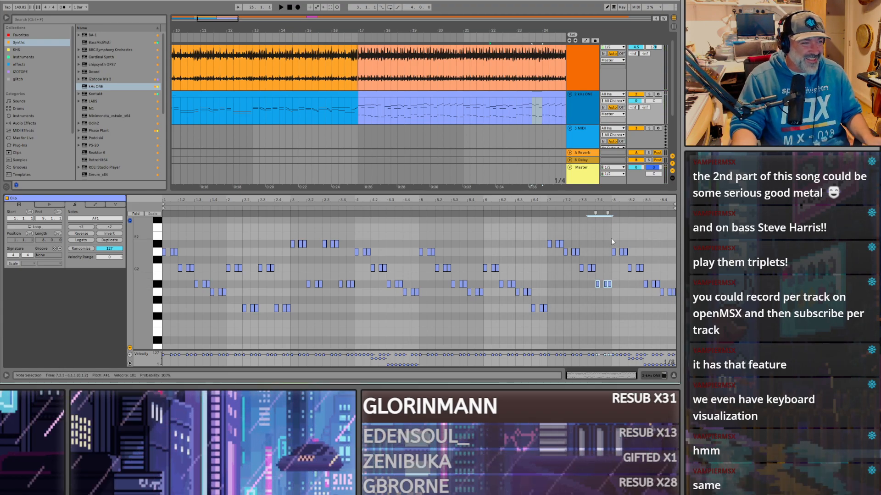
Step: Look over the transcribed MIDI clips from bar 1 to bar 25 alongside the audio track
{"action": "scroll", "coordinate": [385, 121], "scroll_direction": "down", "scroll_amount": 1}
{"action": "scroll", "coordinate": [358, 97], "scroll_direction": "down", "scroll_amount": 3}
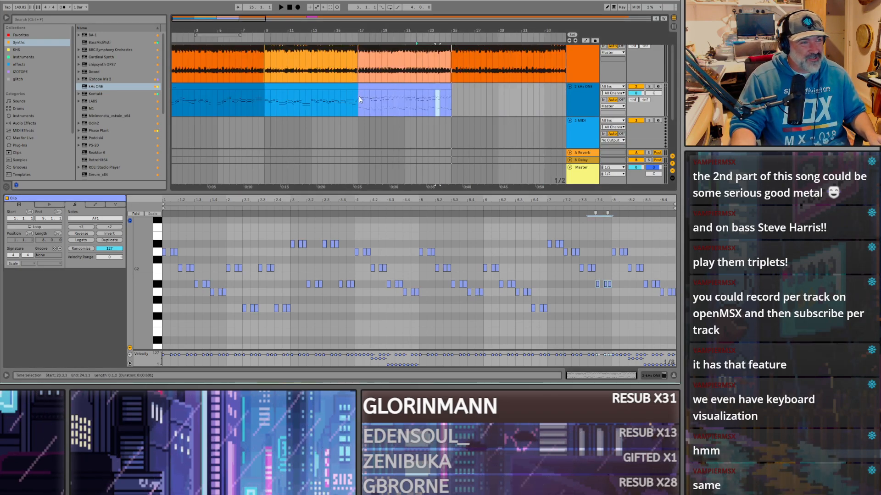
{"action": "left_click", "coordinate": [363, 105]}
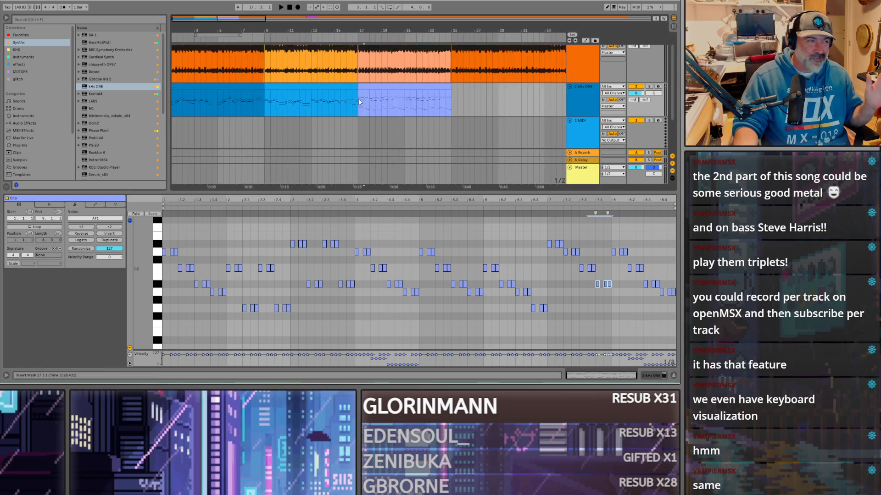
{"action": "left_click", "coordinate": [363, 84]}
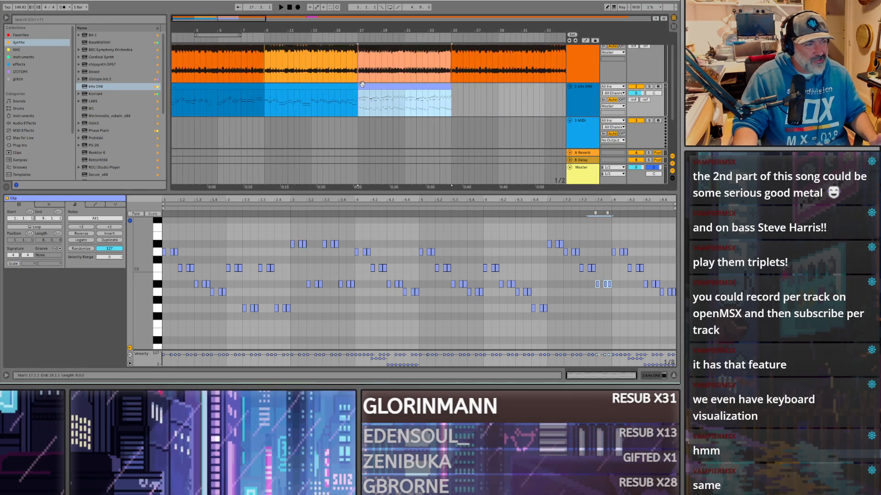
{"action": "left_click", "coordinate": [405, 106]}
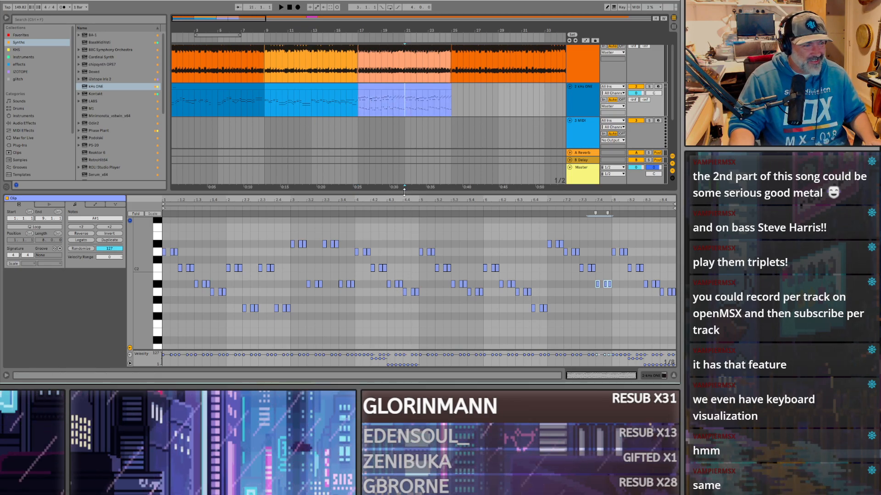
{"action": "left_click_drag", "start_coordinate": [404, 192], "coordinate": [401, 160]}
{"action": "scroll", "coordinate": [340, 101], "scroll_direction": "down", "scroll_amount": 1}
{"action": "scroll", "coordinate": [362, 102], "scroll_direction": "up", "scroll_amount": 1}
{"action": "scroll", "coordinate": [362, 102], "scroll_direction": "down", "scroll_amount": 1}
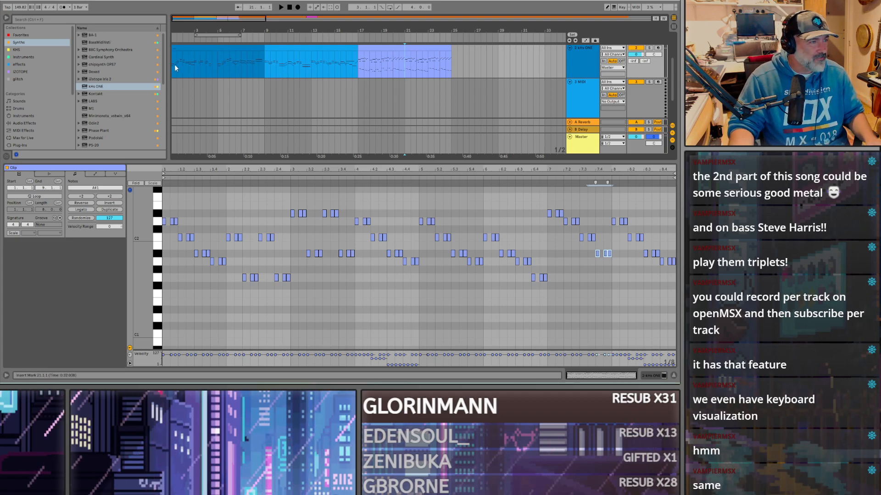
{"action": "scroll", "coordinate": [176, 64], "scroll_direction": "down", "scroll_amount": 3}
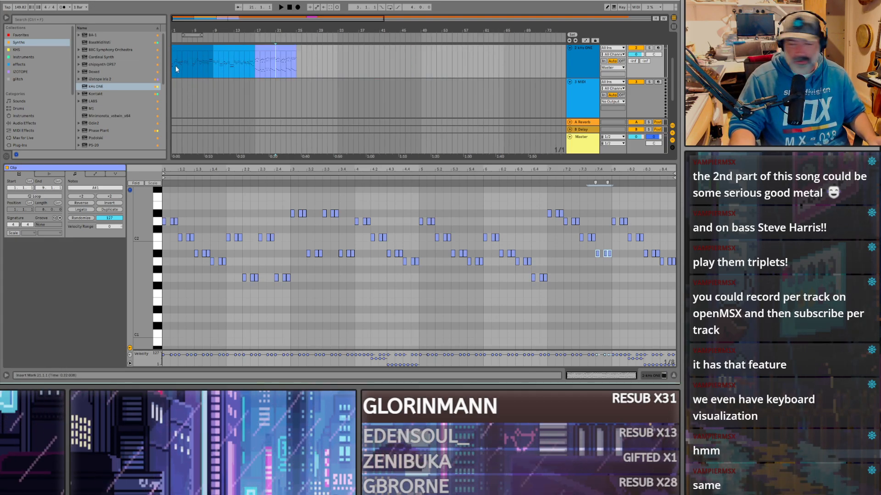
{"action": "scroll", "coordinate": [174, 65], "scroll_direction": "up", "scroll_amount": 3}
{"action": "left_click", "coordinate": [175, 65]}
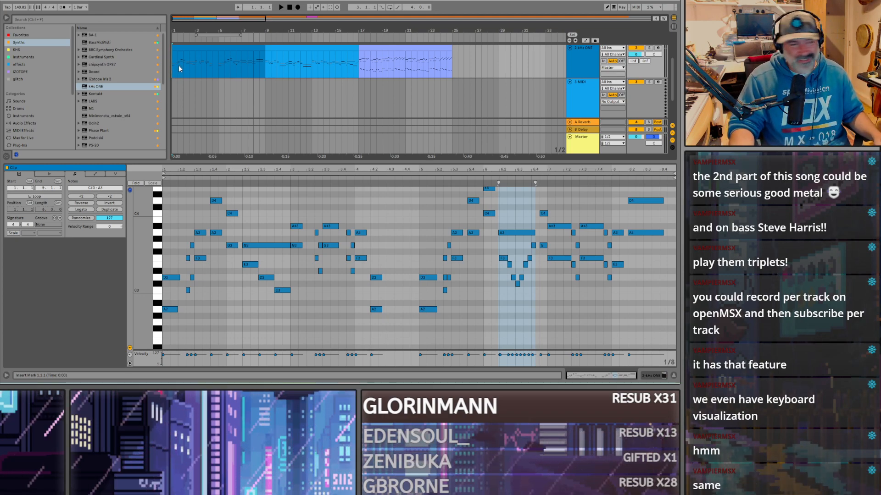
{"action": "scroll", "coordinate": [179, 70], "scroll_direction": "up", "scroll_amount": 3}
{"action": "scroll", "coordinate": [178, 75], "scroll_direction": "up", "scroll_amount": 1}
{"action": "scroll", "coordinate": [178, 79], "scroll_direction": "left", "scroll_amount": 1}
{"action": "scroll", "coordinate": [179, 94], "scroll_direction": "down", "scroll_amount": 1}
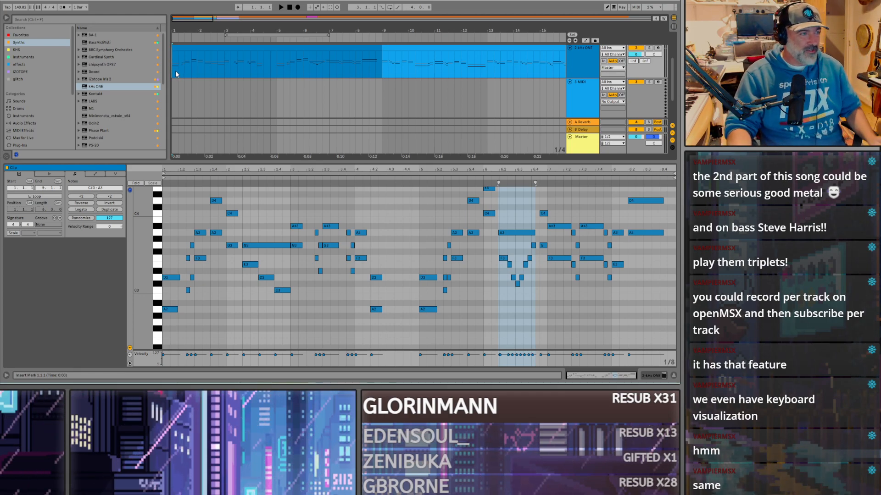
{"action": "key", "text": "ctrl+d"}
{"action": "scroll", "coordinate": [176, 73], "scroll_direction": "up", "scroll_amount": 2}
{"action": "left_click_drag", "start_coordinate": [257, 161], "coordinate": [257, 212]}
{"action": "scroll", "coordinate": [217, 82], "scroll_direction": "down", "scroll_amount": 1}
{"action": "left_click", "coordinate": [218, 82]}
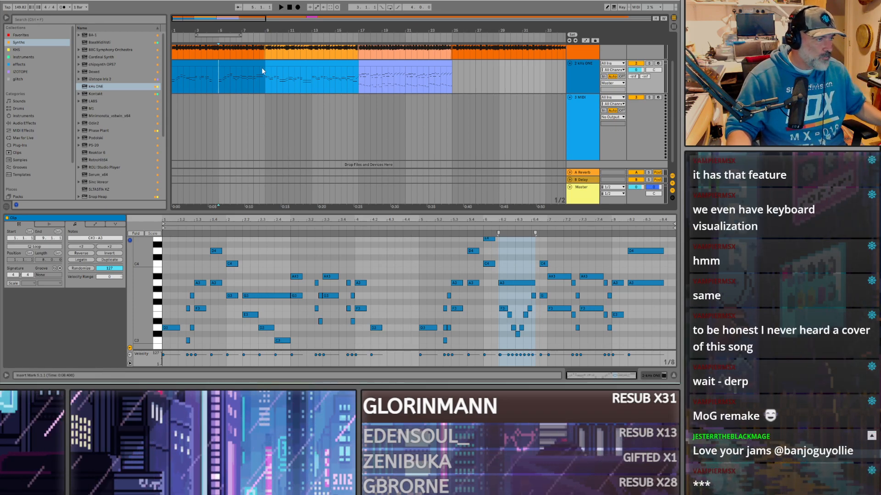
Step: Play the magenta audio section from bar 49 and create an empty four-bar MIDI clip beneath it on the kHs ONE track
{"action": "scroll", "coordinate": [245, 77], "scroll_direction": "down", "scroll_amount": 5}
{"action": "scroll", "coordinate": [271, 90], "scroll_direction": "up", "scroll_amount": 2}
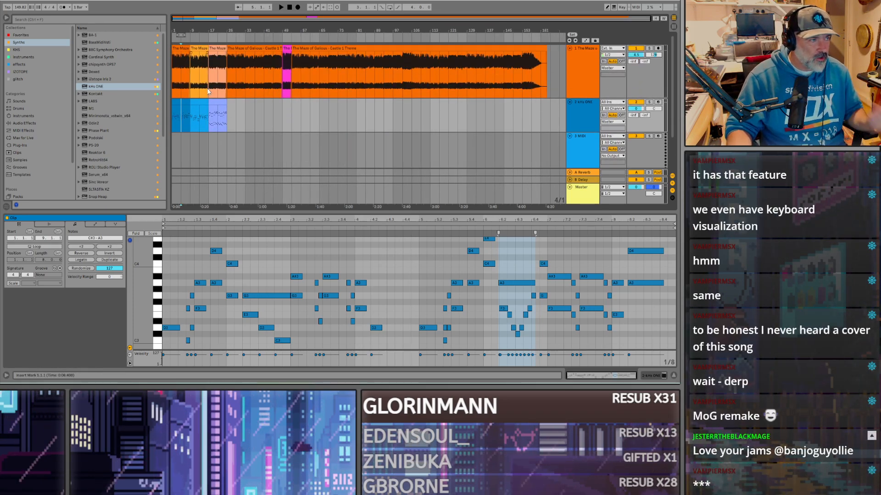
{"action": "left_click", "coordinate": [281, 111]}
{"action": "key", "text": "space"}
{"action": "scroll", "coordinate": [282, 111], "scroll_direction": "up", "scroll_amount": 4}
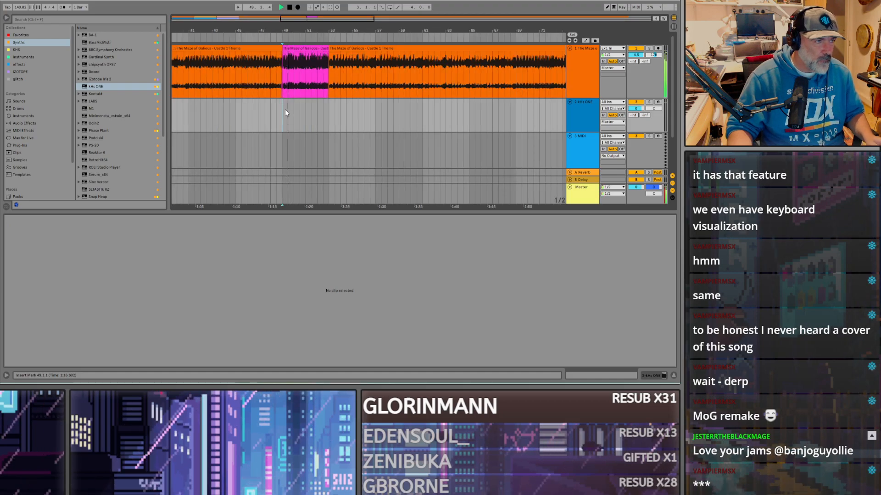
{"action": "double_click", "coordinate": [285, 110]}
{"action": "left_click_drag", "start_coordinate": [287, 113], "coordinate": [329, 112]}
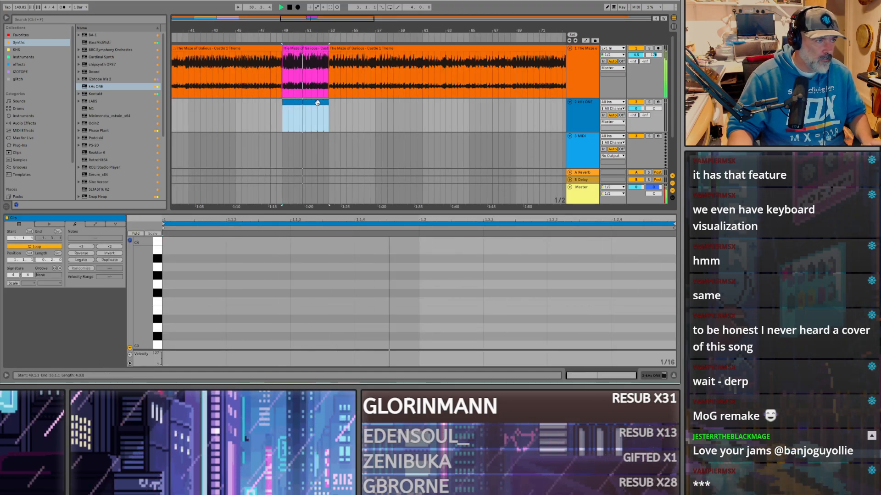
{"action": "key", "text": "ctrl+j"}
Step: Replay the section, then enter D2 sixteenth notes at 1.1.1, 1.1.3, 1.1.4 and 1.2.1 in the new clip
{"action": "key", "text": "space"}
{"action": "key", "text": "space"}
{"action": "key", "text": "space"}
{"action": "key", "text": "space"}
{"action": "left_click_drag", "start_coordinate": [191, 212], "coordinate": [190, 134]}
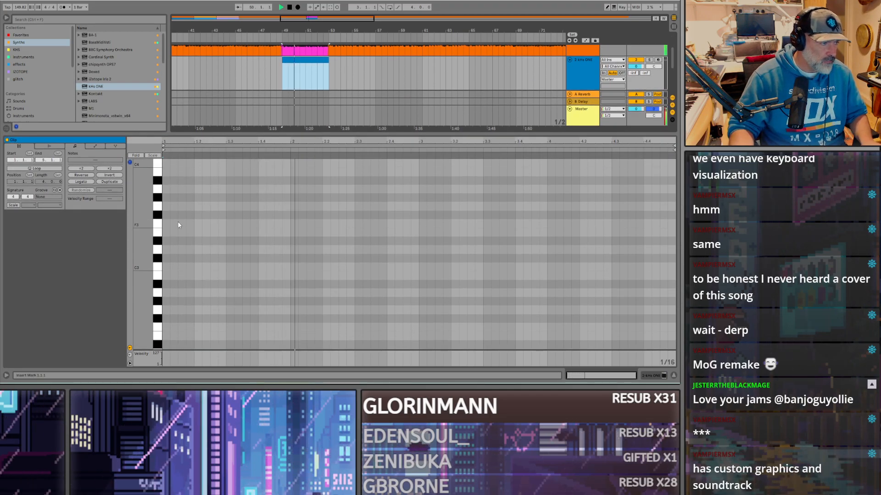
{"action": "key", "text": "space"}
{"action": "left_click", "coordinate": [166, 221]}
{"action": "double_click", "coordinate": [166, 223]}
{"action": "left_click_drag", "start_coordinate": [165, 224], "coordinate": [167, 267]}
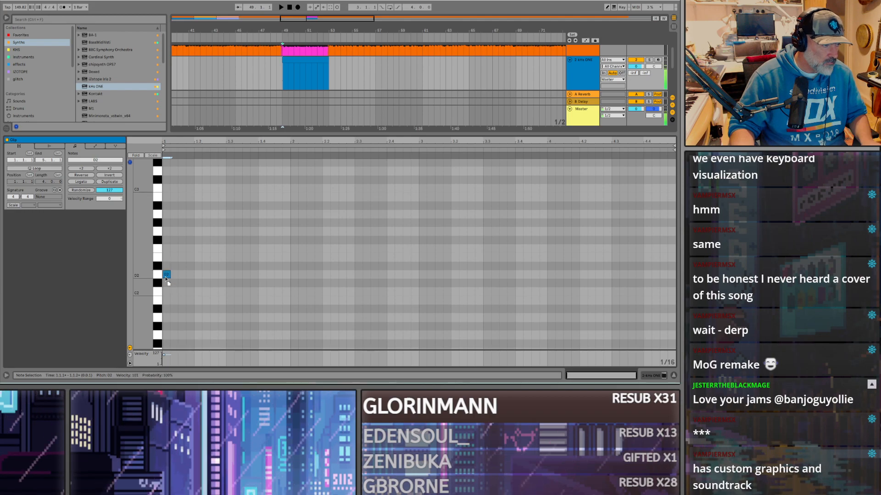
{"action": "double_click", "coordinate": [181, 274]}
{"action": "double_click", "coordinate": [190, 275]}
{"action": "double_click", "coordinate": [197, 275]}
{"action": "key", "text": "space"}
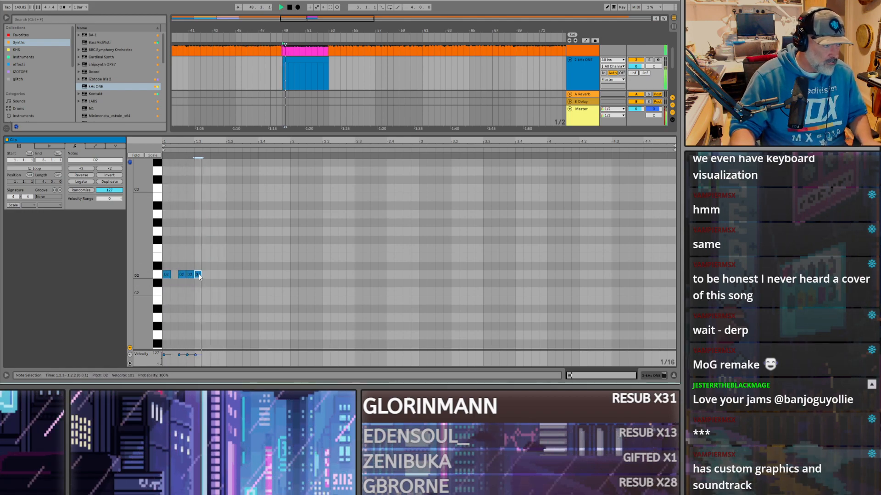
Step: Add D2 sixteenths at 1.2.3, 1.2.4 and 1.3.1, followed by A1 at 1.3.2 and C2 at 1.3.3
{"action": "double_click", "coordinate": [214, 274]}
{"action": "double_click", "coordinate": [222, 275]}
{"action": "double_click", "coordinate": [229, 275]}
{"action": "double_click", "coordinate": [238, 283]}
{"action": "left_click_drag", "start_coordinate": [240, 317], "coordinate": [238, 319]}
{"action": "double_click", "coordinate": [246, 292]}
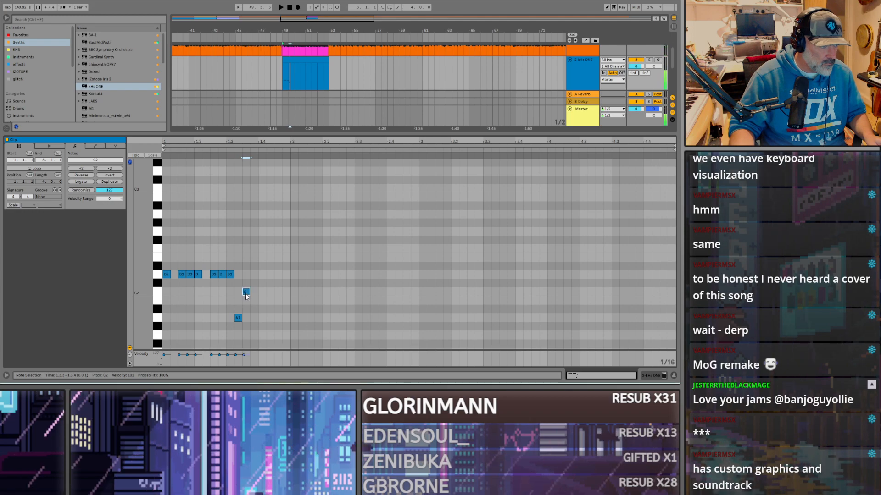
Step: Finish the clip's first bar with consecutive F2, E2, A1, C2 and D2 sixteenths from 1.3.4 and play it back
{"action": "double_click", "coordinate": [254, 275]}
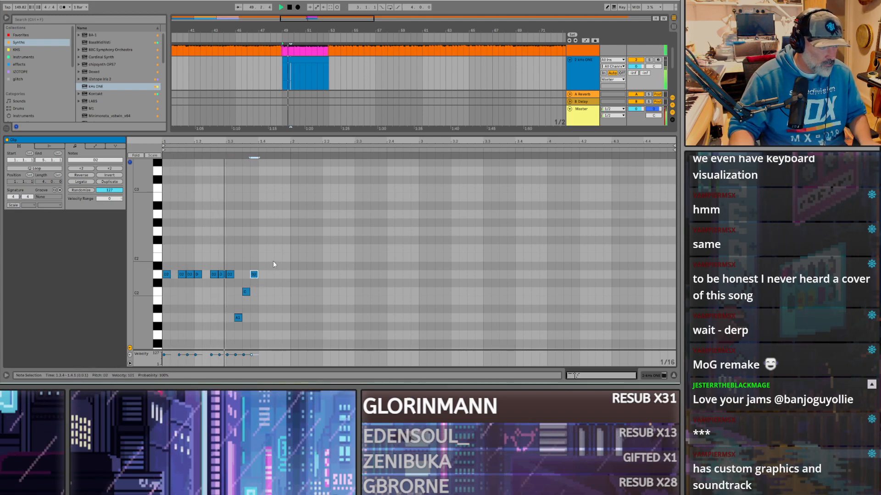
{"action": "left_click_drag", "start_coordinate": [254, 276], "coordinate": [256, 248]}
{"action": "double_click", "coordinate": [262, 257]}
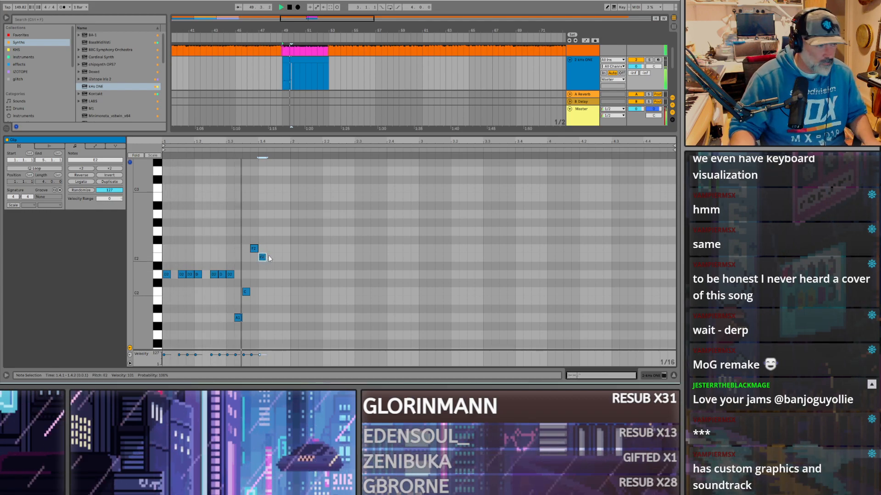
{"action": "left_click_drag", "start_coordinate": [264, 259], "coordinate": [285, 276]}
{"action": "key", "text": "space"}
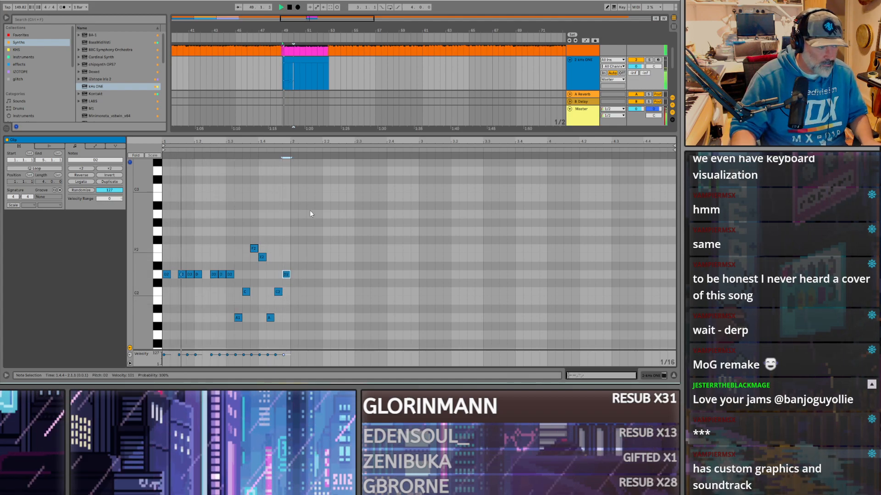
Step: Try a lower pitch for the C2 note at 1.4.3 and replay the end of the first bar
{"action": "scroll", "coordinate": [283, 278], "scroll_direction": "up", "scroll_amount": 3}
{"action": "key", "text": "space"}
{"action": "left_click", "coordinate": [272, 293]}
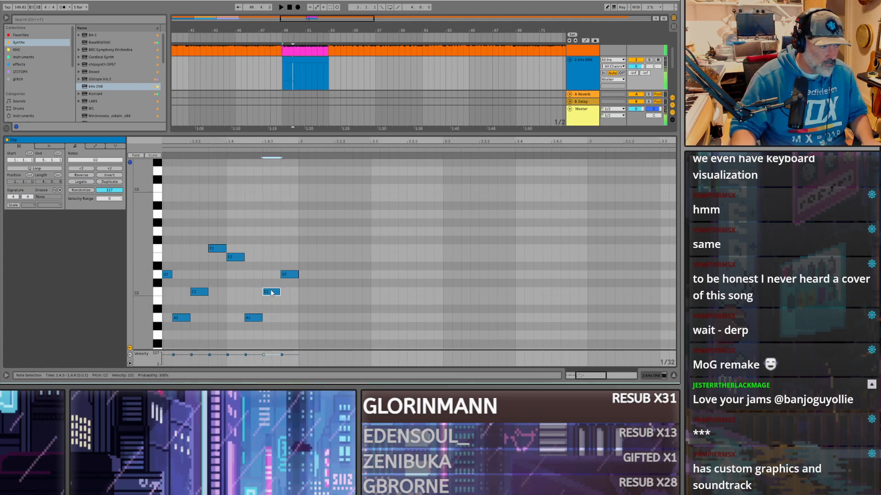
{"action": "left_click_drag", "start_coordinate": [269, 298], "coordinate": [270, 310]}
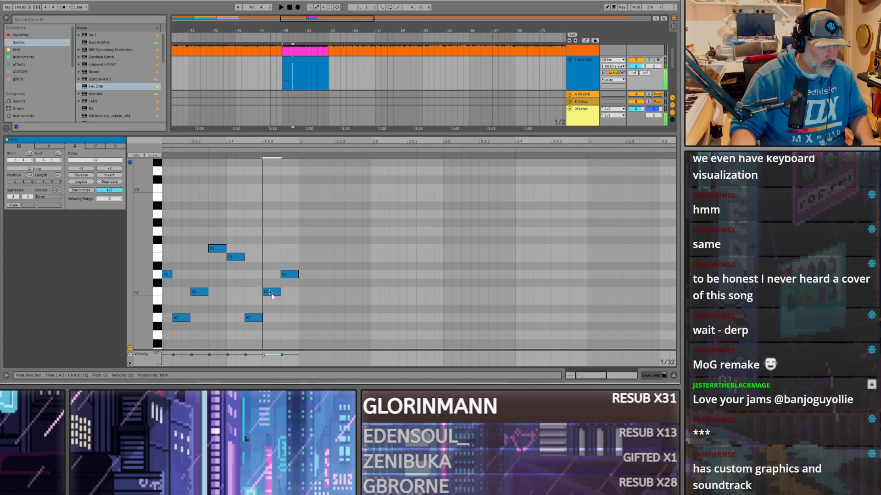
{"action": "scroll", "coordinate": [266, 102], "scroll_direction": "up", "scroll_amount": 4}
{"action": "key", "text": "space"}
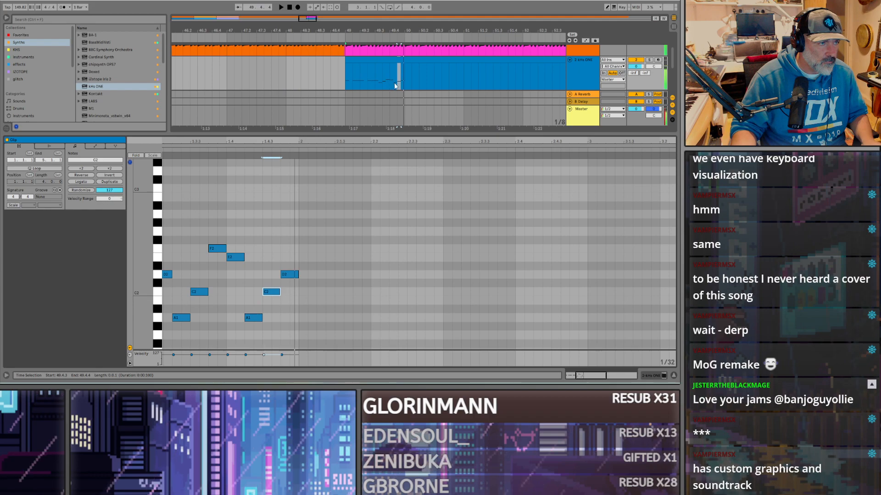
Step: Start the clip's second bar with G1 sixteenths at 2.1.1, 2.1.3, 2.1.4, 2.2.1 and 2.2.3, and play it back
{"action": "left_click", "coordinate": [649, 60]}
{"action": "scroll", "coordinate": [293, 277], "scroll_direction": "down", "scroll_amount": 1}
{"action": "left_click", "coordinate": [289, 252]}
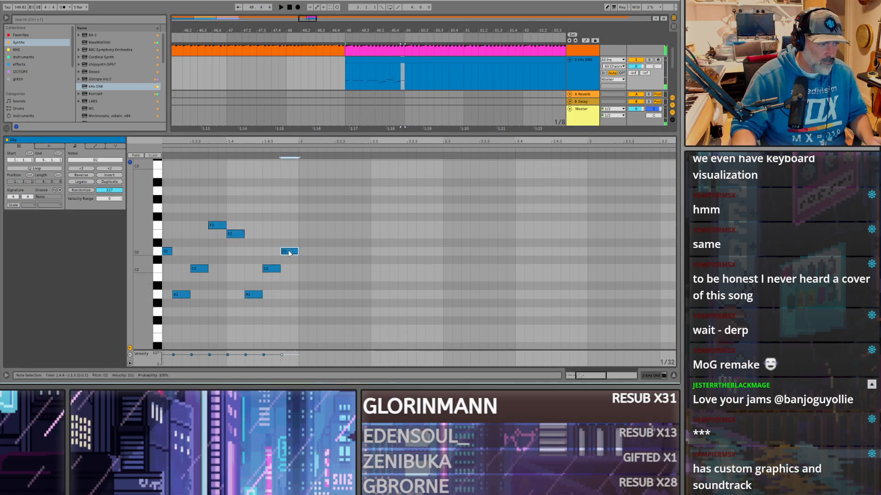
{"action": "left_click_drag", "start_coordinate": [291, 252], "coordinate": [305, 336]}
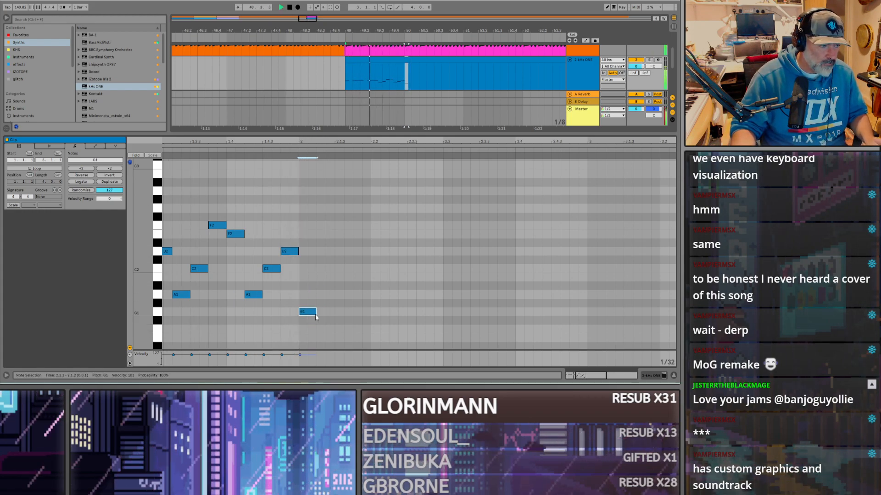
{"action": "scroll", "coordinate": [302, 314], "scroll_direction": "down", "scroll_amount": 3}
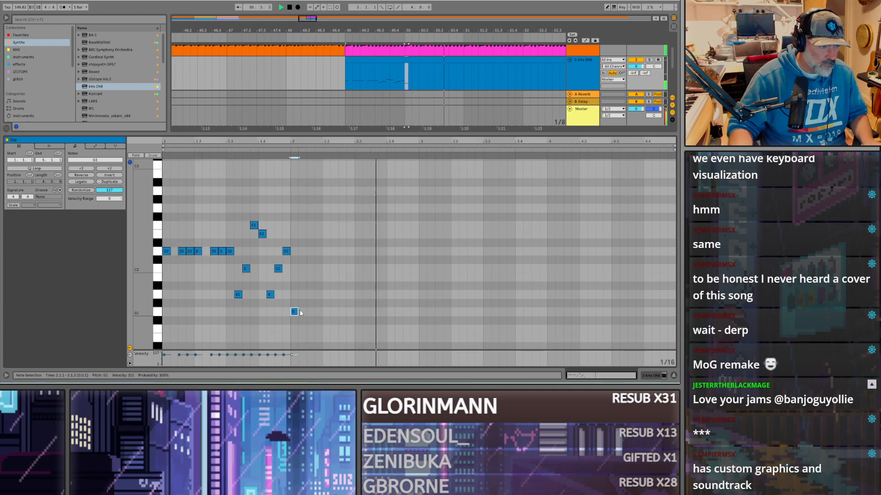
{"action": "left_click_drag", "start_coordinate": [296, 312], "coordinate": [344, 313]}
{"action": "key", "text": "space"}
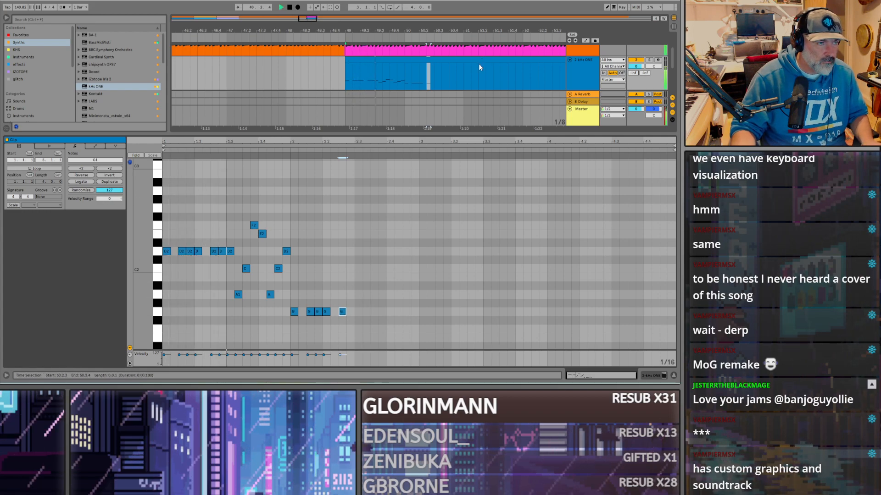
Step: Continue the second bar with G1 at 2.2.4, followed by G2, D2, F2 and A#2 sixteenths
{"action": "key", "text": "space"}
{"action": "left_click_drag", "start_coordinate": [342, 313], "coordinate": [361, 260]}
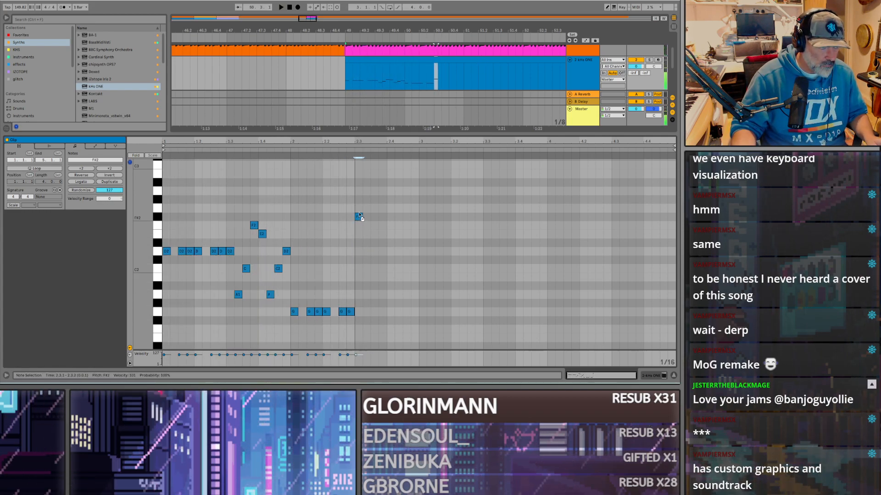
{"action": "key", "text": "space"}
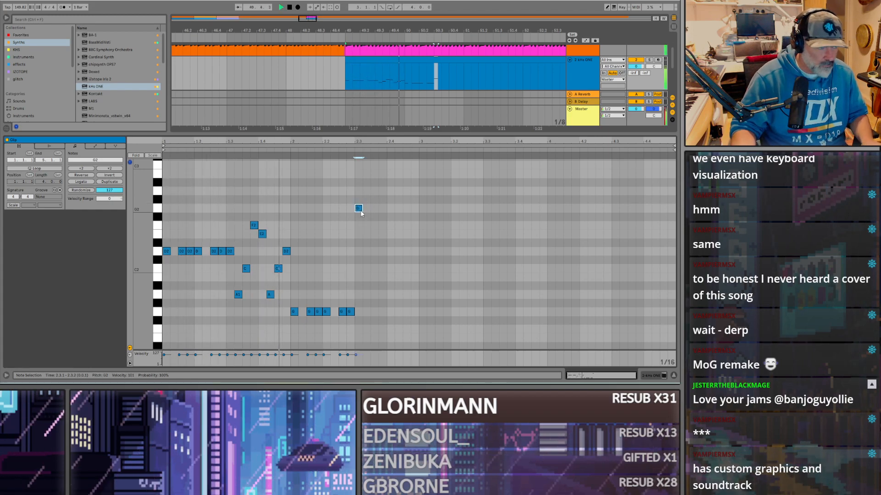
{"action": "left_click_drag", "start_coordinate": [361, 211], "coordinate": [386, 186]}
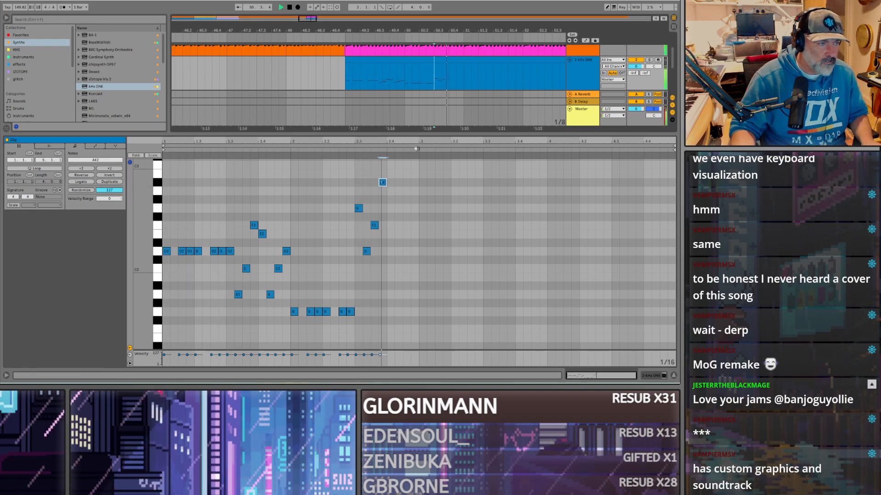
Step: Complete the second bar with A2, D2, F2 and G2 sixteenths and delete the extra D2 at 3.1.1
{"action": "mouse_move", "coordinate": [382, 182]}
{"action": "left_mouse_down"}
{"action": "mouse_move", "coordinate": [398, 236]}
{"action": "mouse_move", "coordinate": [417, 211]}
{"action": "mouse_move", "coordinate": [422, 279]}
{"action": "mouse_move", "coordinate": [422, 252]}
{"action": "left_mouse_up"}
{"action": "key", "text": "space"}
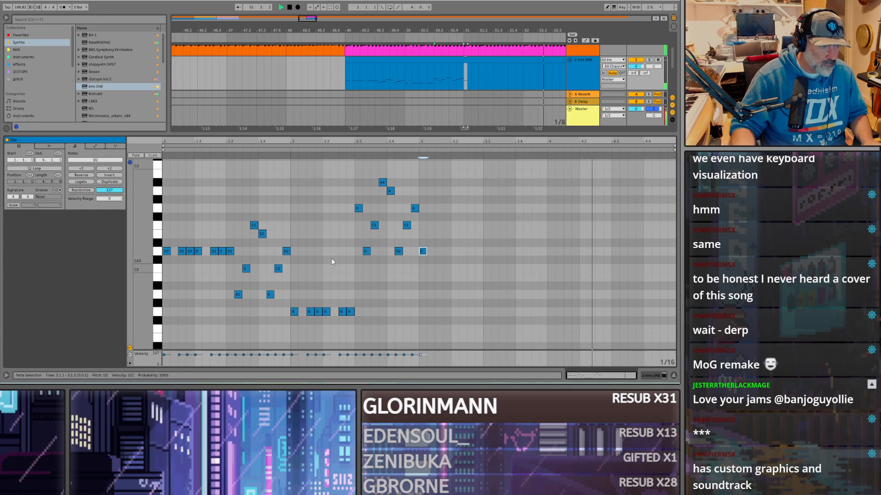
{"action": "key", "text": "Delete"}
Step: Duplicate the two-bar pattern into the clip's third and fourth bars and replay it from bar 51
{"action": "left_click_drag", "start_coordinate": [451, 315], "coordinate": [170, 173]}
{"action": "key", "text": "space"}
{"action": "key", "text": "ctrl+d"}
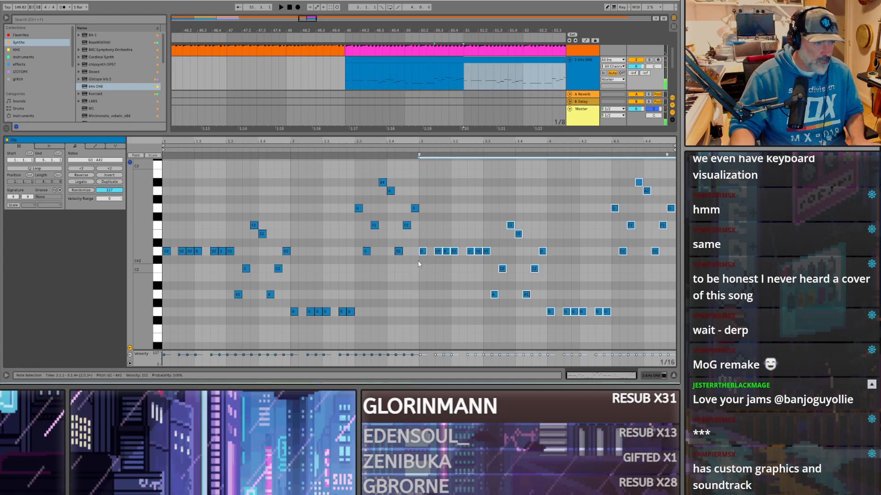
{"action": "left_click", "coordinate": [417, 260]}
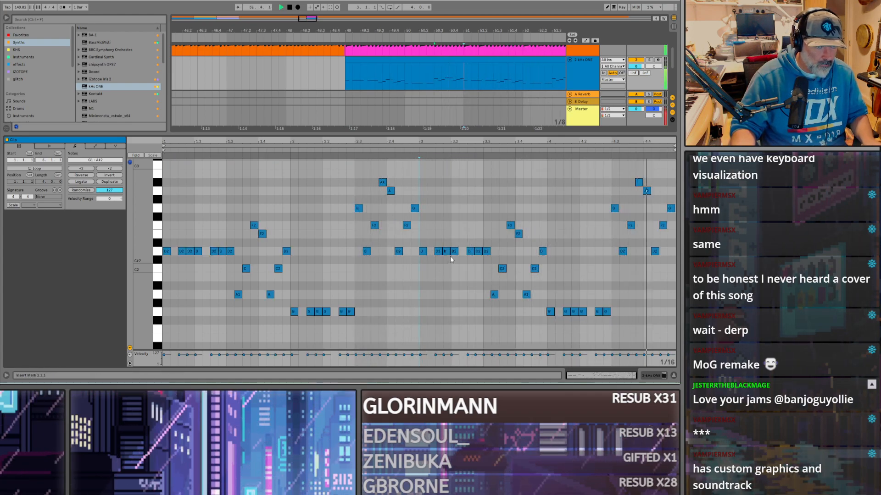
{"action": "key", "text": "space"}
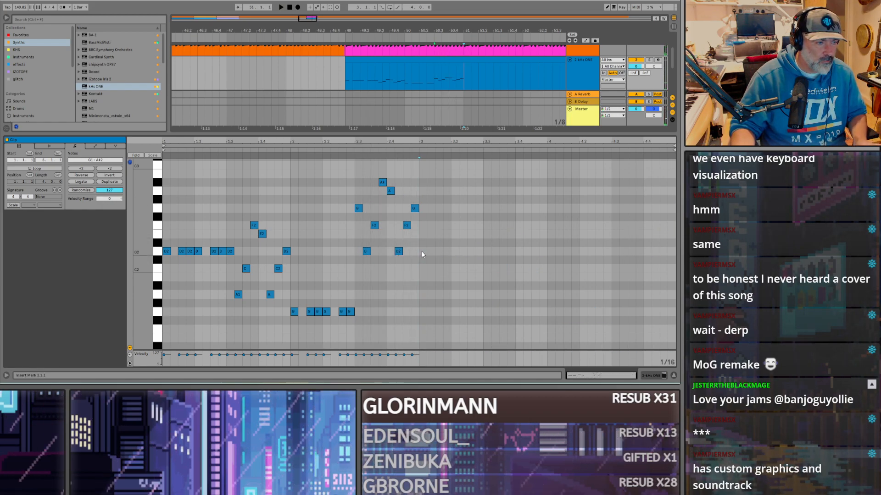
{"action": "left_click", "coordinate": [421, 252]}
{"action": "key", "text": "space"}
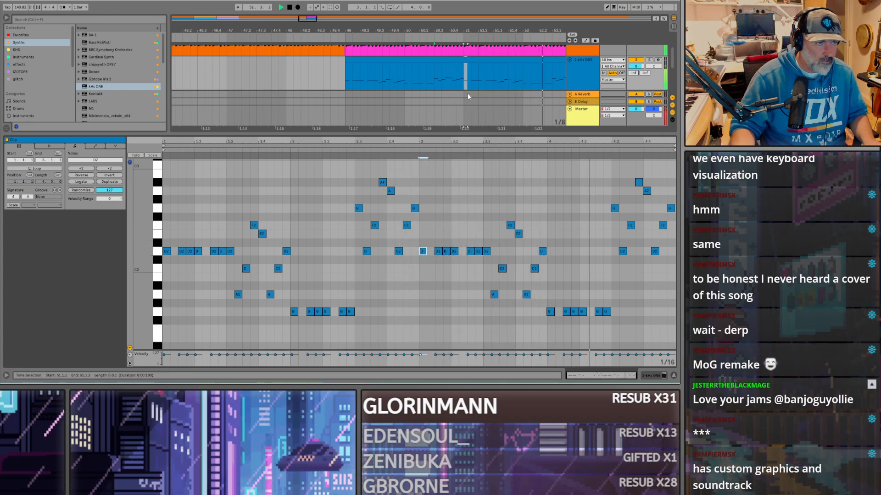
{"action": "scroll", "coordinate": [470, 97], "scroll_direction": "down", "scroll_amount": 2}
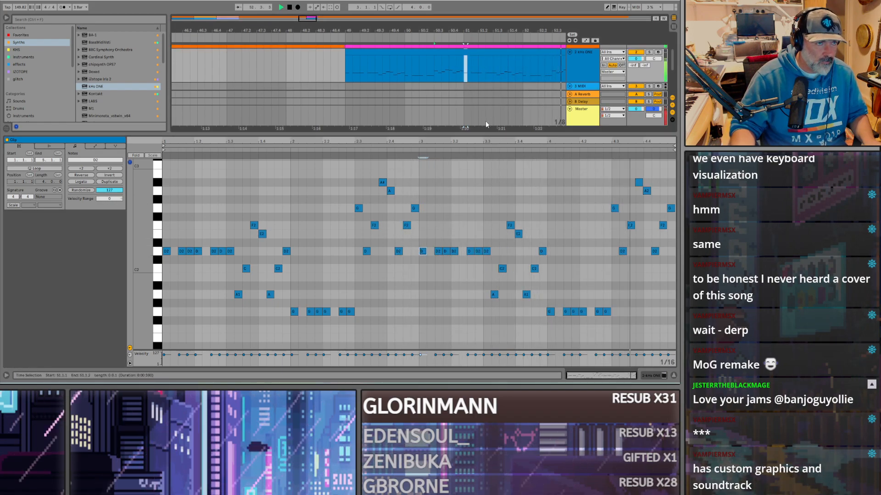
Step: Try an A1 note beneath the clip's first D2 at 1.1.1, play it back and delete it
{"action": "left_click", "coordinate": [166, 252]}
{"action": "left_click_drag", "start_coordinate": [167, 284], "coordinate": [165, 299]}
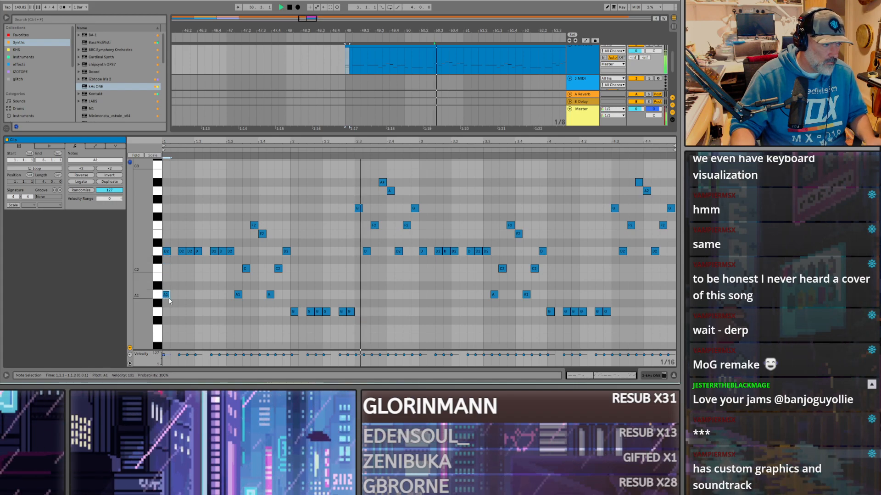
{"action": "key", "text": "space"}
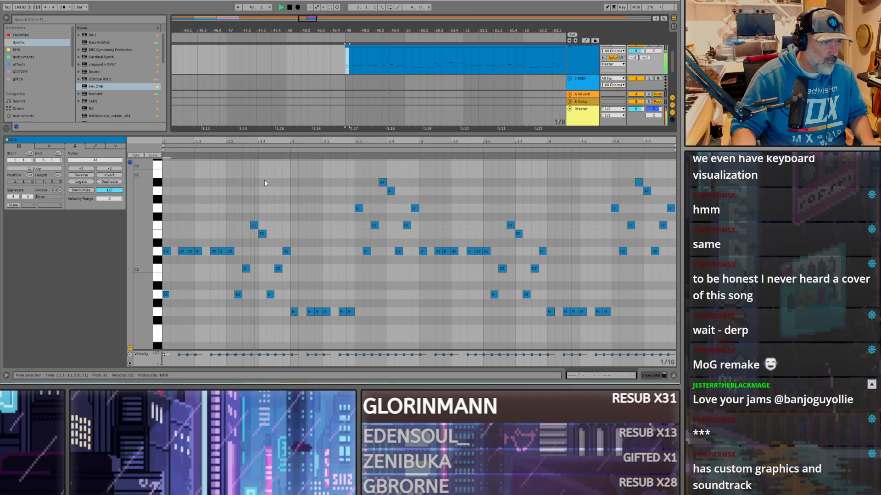
{"action": "left_click", "coordinate": [166, 295]}
{"action": "key", "text": "space"}
{"action": "key", "text": "Delete"}
{"action": "key", "text": "space"}
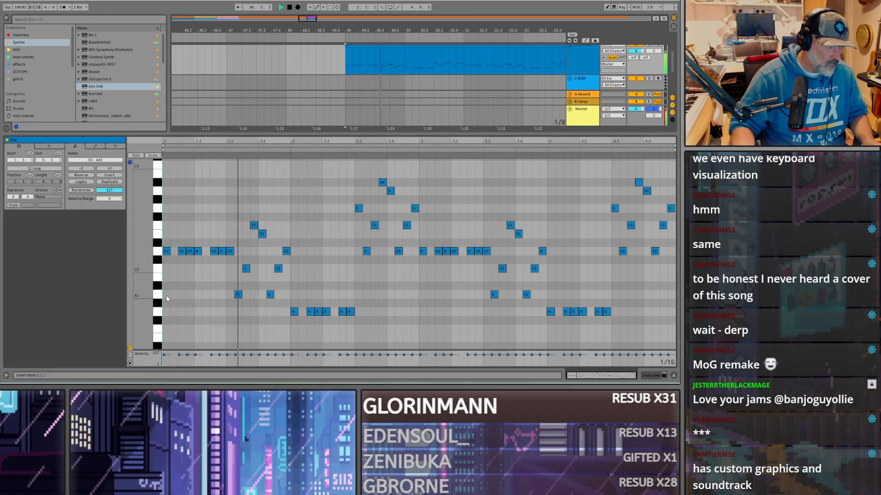
Step: Layer a copy of all the clip's notes one octave lower and play back the doubled bass line
{"action": "key", "text": "space"}
{"action": "key", "text": "ctrl+a"}
{"action": "scroll", "coordinate": [319, 234], "scroll_direction": "down", "scroll_amount": 2}
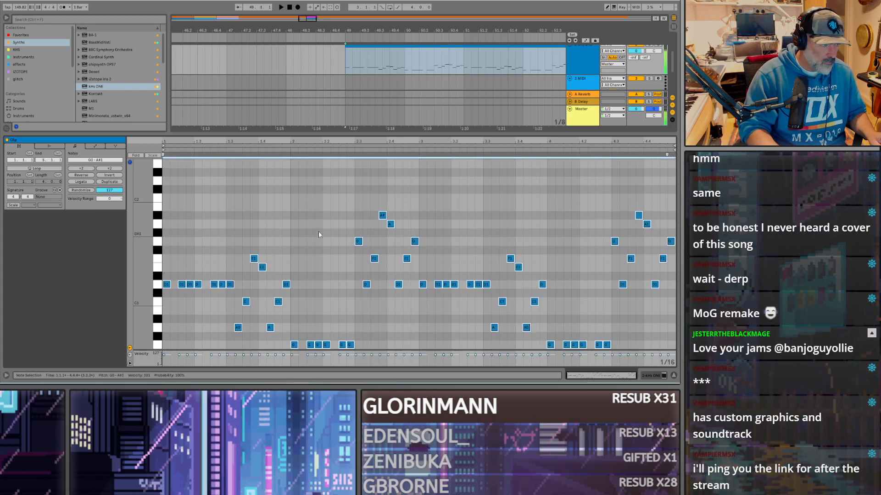
{"action": "key", "text": "shift+Down"}
{"action": "key", "text": "shift+Up"}
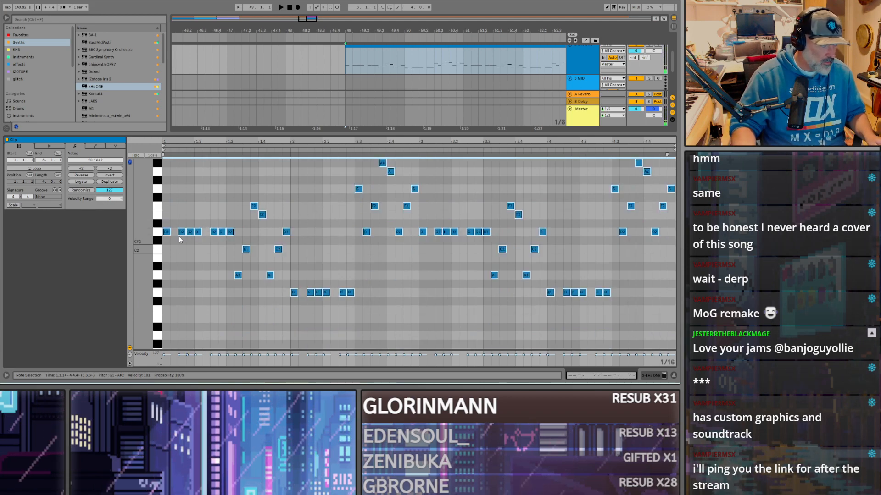
{"action": "left_click_drag", "start_coordinate": [165, 233], "coordinate": [166, 245]}
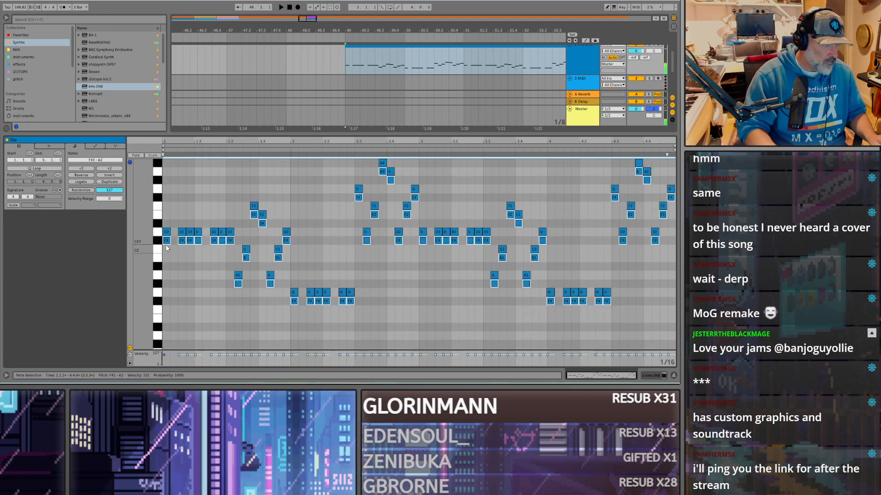
{"action": "key", "text": "shift+Down"}
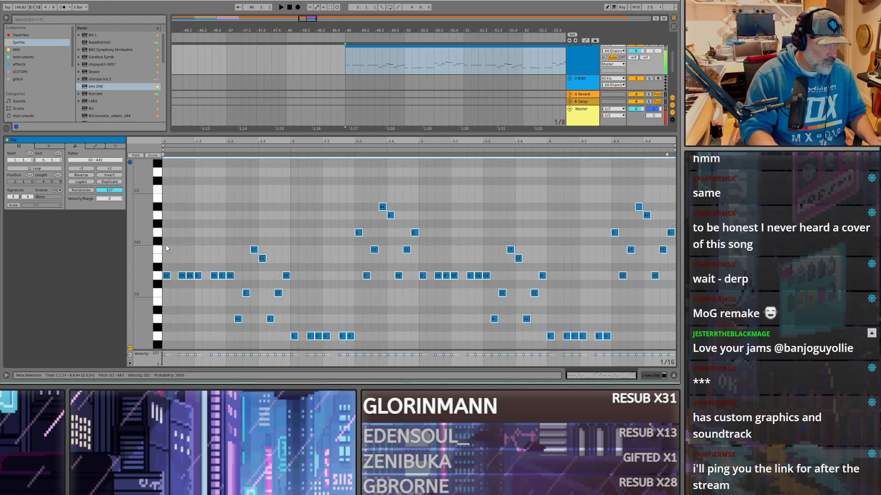
{"action": "key", "text": "Up"}
{"action": "key", "text": "space"}
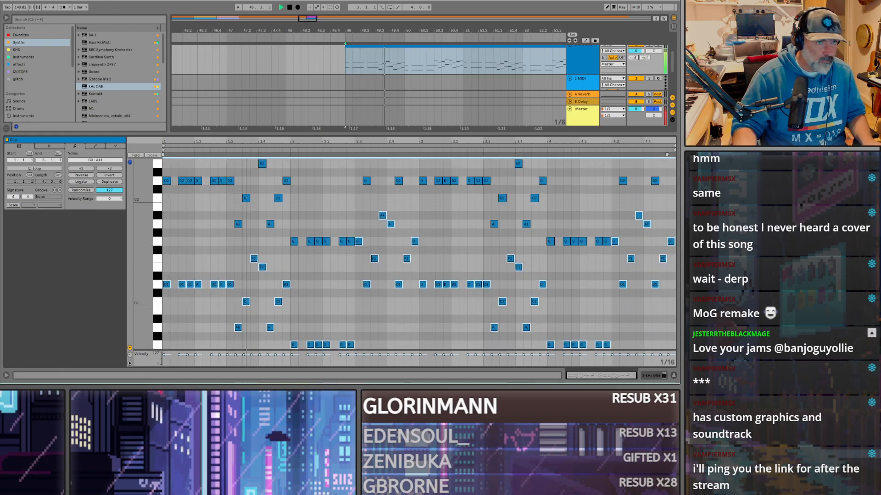
Step: Compare the octave-doubled bass line with the original audio from bar 49 by muting the synth track during playback
{"action": "scroll", "coordinate": [622, 49], "scroll_direction": "up", "scroll_amount": 1}
{"action": "scroll", "coordinate": [620, 52], "scroll_direction": "down", "scroll_amount": 2}
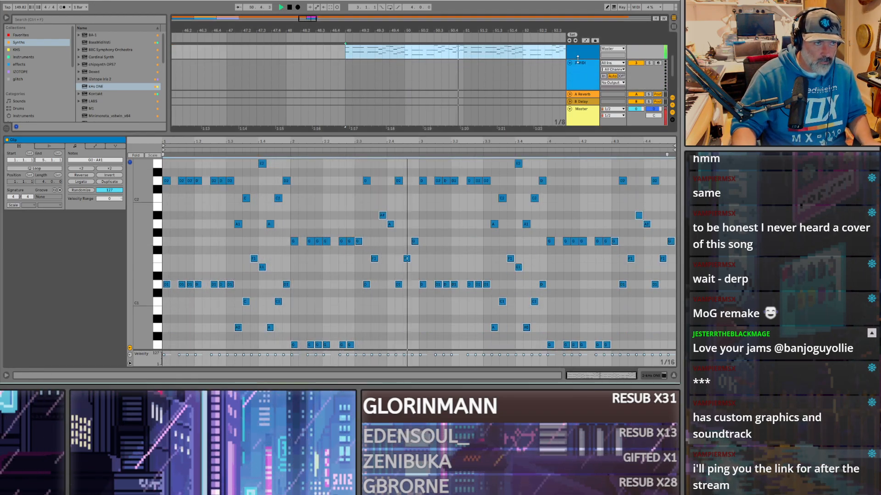
{"action": "left_click", "coordinate": [303, 158]}
{"action": "key", "text": "space"}
{"action": "key", "text": "space"}
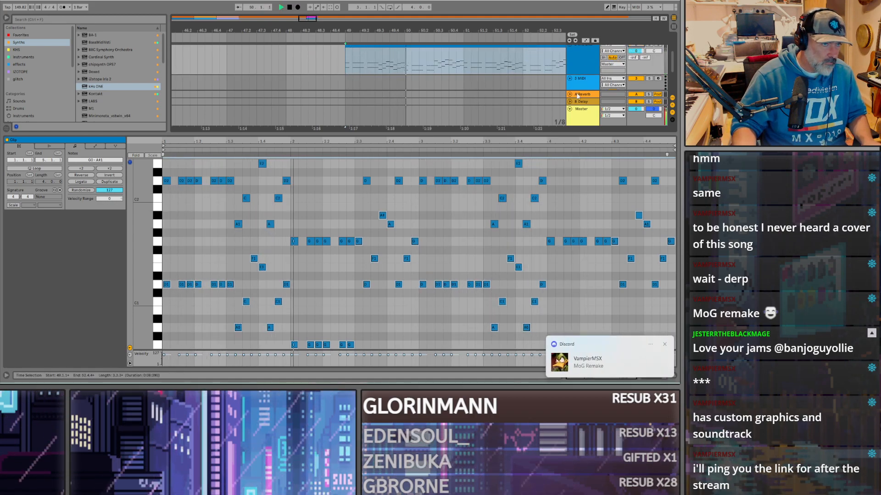
{"action": "left_click_drag", "start_coordinate": [553, 138], "coordinate": [552, 201]}
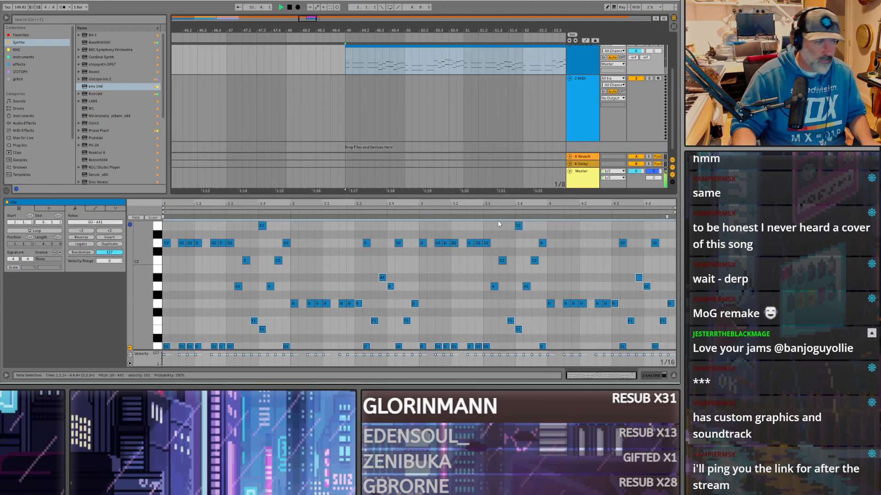
{"action": "left_click", "coordinate": [347, 61]}
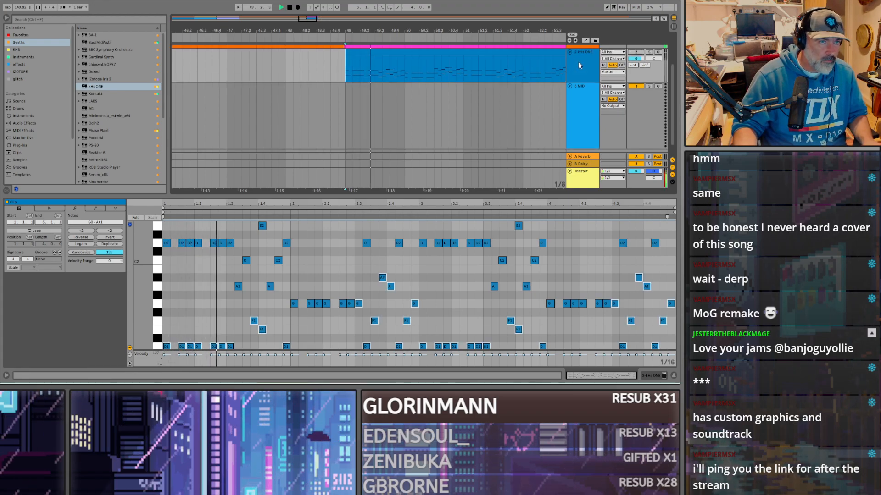
{"action": "scroll", "coordinate": [641, 70], "scroll_direction": "up", "scroll_amount": 2}
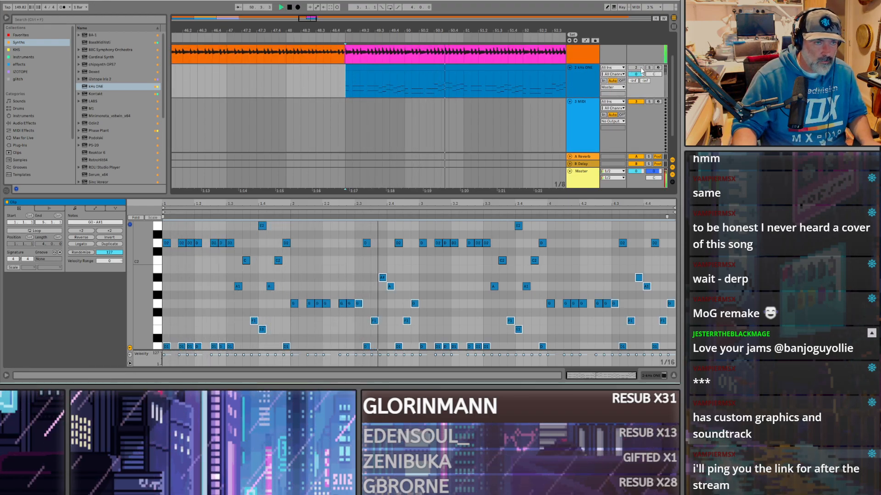
{"action": "scroll", "coordinate": [600, 57], "scroll_direction": "up", "scroll_amount": 1}
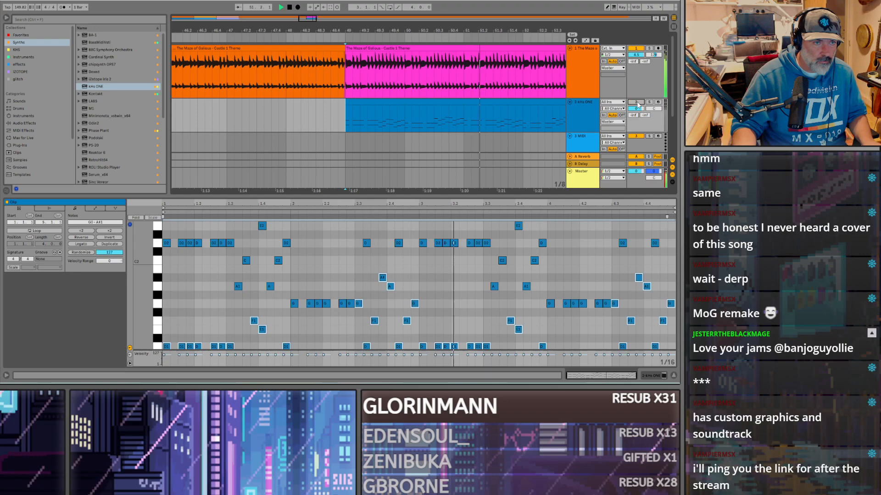
{"action": "scroll", "coordinate": [463, 120], "scroll_direction": "down", "scroll_amount": 2}
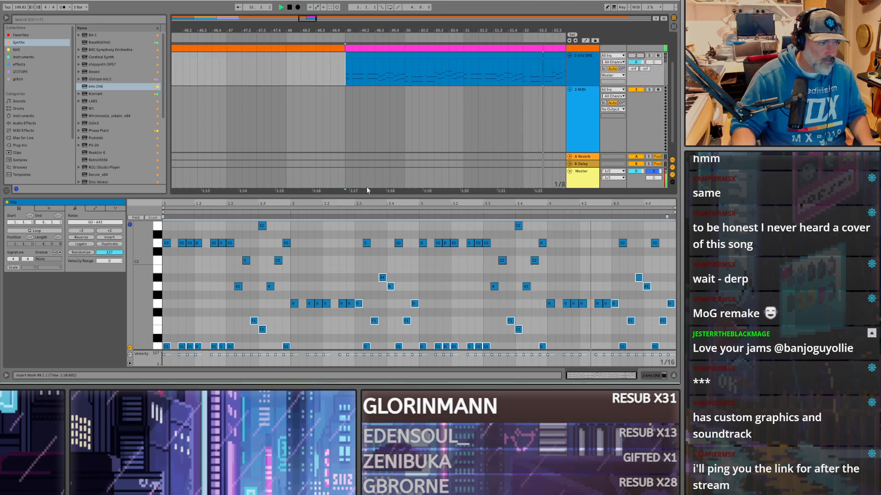
{"action": "left_click_drag", "start_coordinate": [357, 195], "coordinate": [356, 171]}
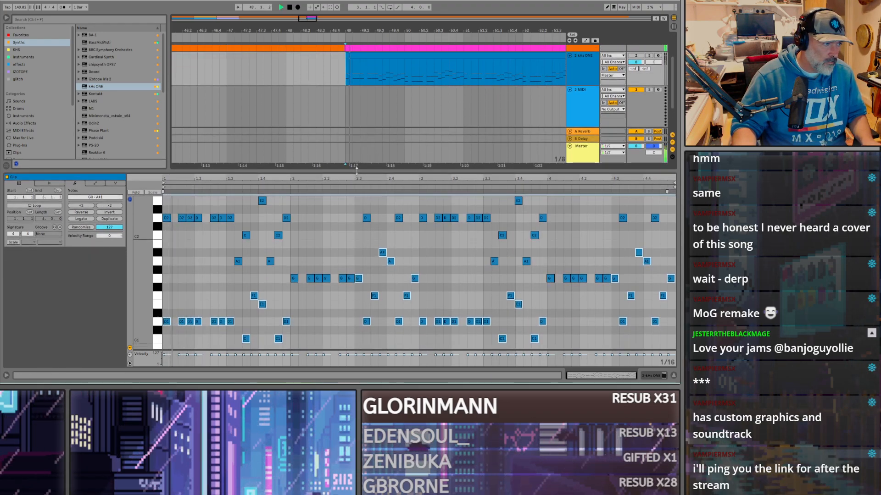
{"action": "key", "text": "space"}
Step: Undo the lower-octave layer in the bass clip
{"action": "left_click", "coordinate": [166, 219]}
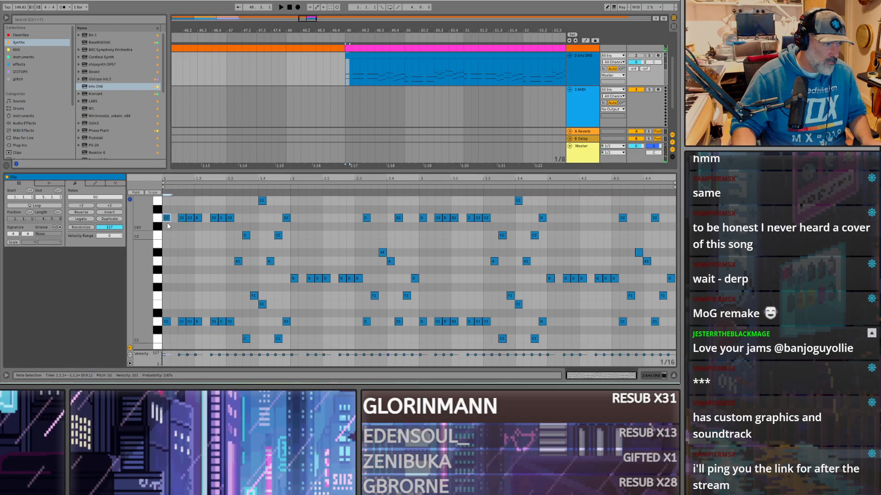
{"action": "left_click", "coordinate": [186, 282]}
{"action": "scroll", "coordinate": [167, 253], "scroll_direction": "down", "scroll_amount": 1}
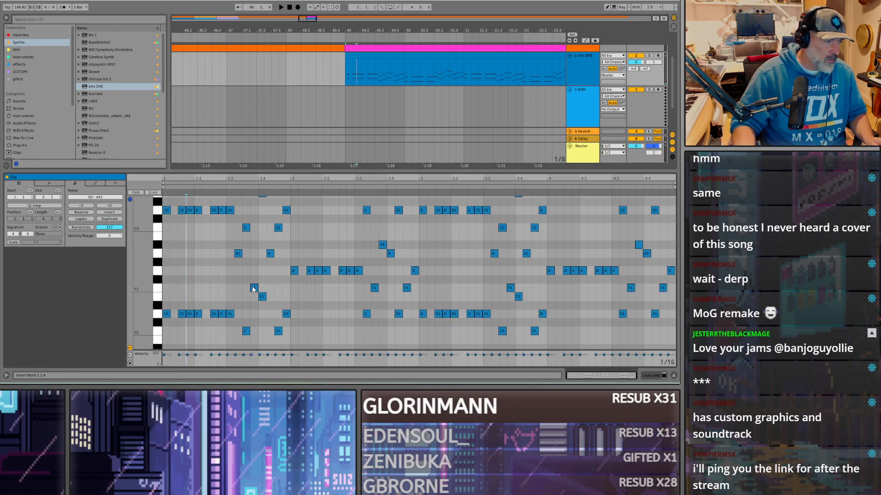
{"action": "key", "text": "ctrl+z"}
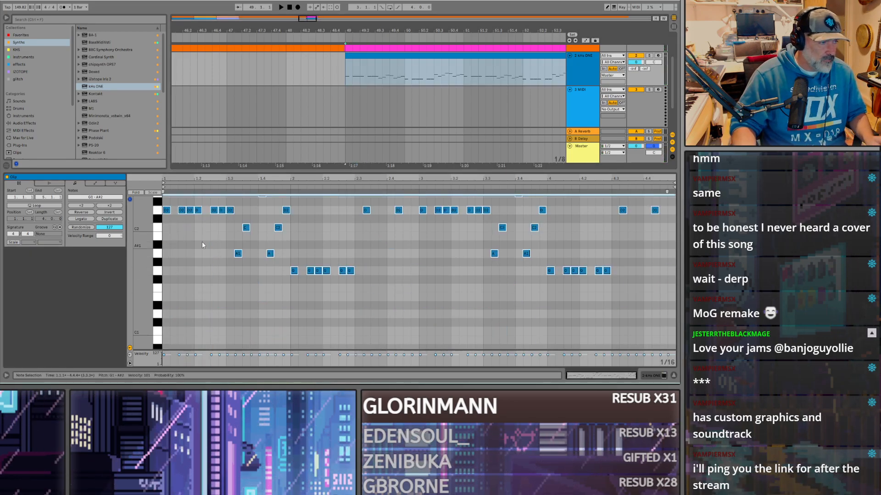
{"action": "key", "text": "ctrl+z"}
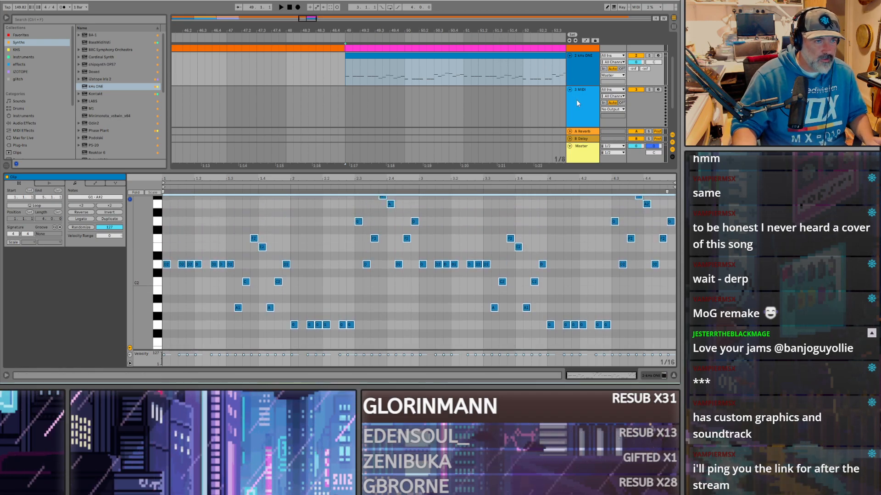
Step: Duplicate the kHs ONE track twice and delete the empty MIDI track
{"action": "scroll", "coordinate": [357, 96], "scroll_direction": "down", "scroll_amount": 6}
{"action": "left_click", "coordinate": [582, 74]}
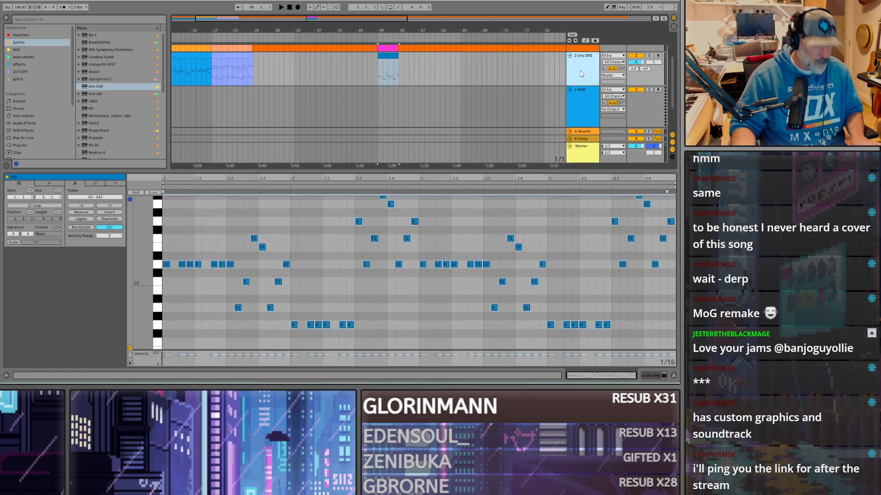
{"action": "scroll", "coordinate": [573, 75], "scroll_direction": "down", "scroll_amount": 3}
{"action": "scroll", "coordinate": [594, 92], "scroll_direction": "up", "scroll_amount": 2}
{"action": "key", "text": "ctrl+d"}
{"action": "left_click", "coordinate": [580, 121]}
{"action": "key", "text": "Delete"}
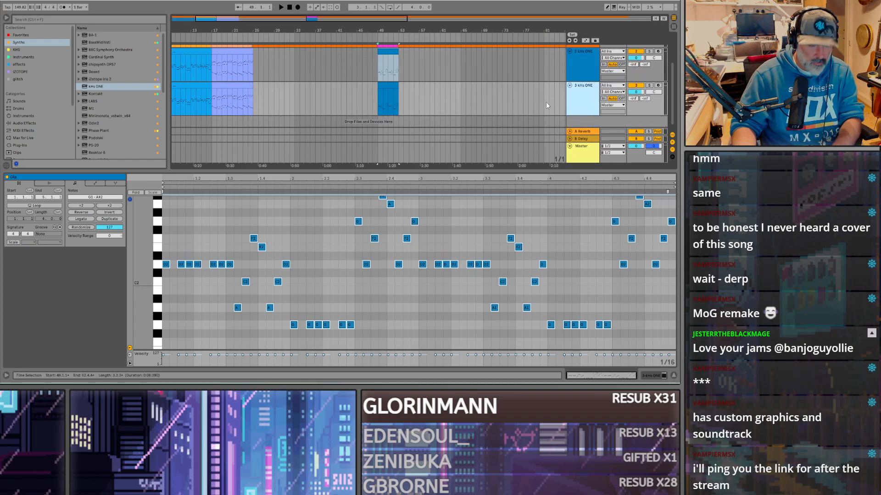
{"action": "key", "text": "ctrl+d"}
Step: Mute the 4 kHs ONE track and open the bar 49 clip of the 3 kHs ONE track during playback
{"action": "scroll", "coordinate": [399, 86], "scroll_direction": "up", "scroll_amount": 3}
{"action": "left_click", "coordinate": [378, 71]}
{"action": "scroll", "coordinate": [379, 92], "scroll_direction": "down", "scroll_amount": 1}
{"action": "key", "text": "space"}
{"action": "left_click", "coordinate": [387, 71]}
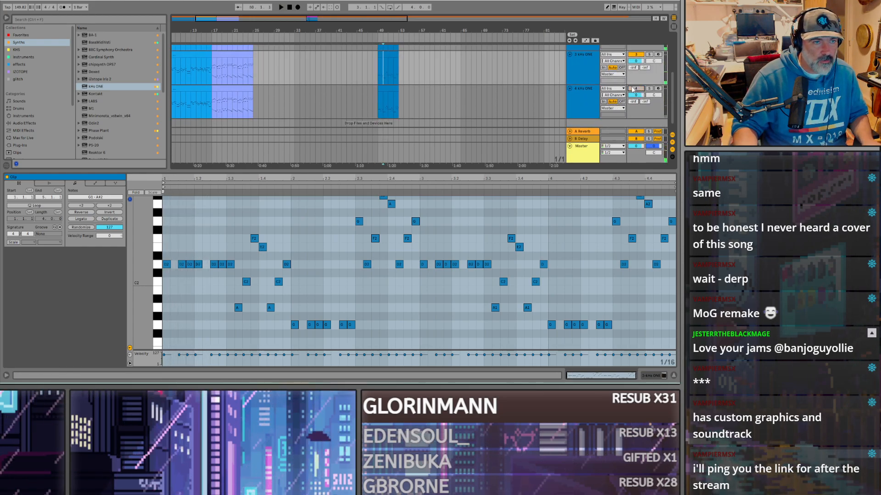
{"action": "scroll", "coordinate": [409, 71], "scroll_direction": "up", "scroll_amount": 1}
{"action": "left_click", "coordinate": [388, 94]}
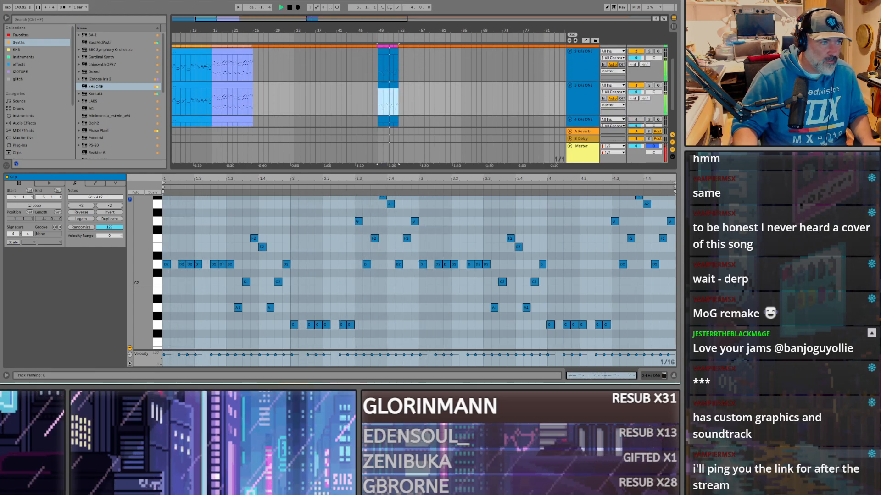
Step: Solo the 3 kHs ONE track, transpose all notes of its bar 49 clip down two octaves and play it
{"action": "left_click", "coordinate": [649, 86]}
{"action": "key", "text": "space"}
{"action": "left_click", "coordinate": [224, 230]}
{"action": "key", "text": "ctrl+a"}
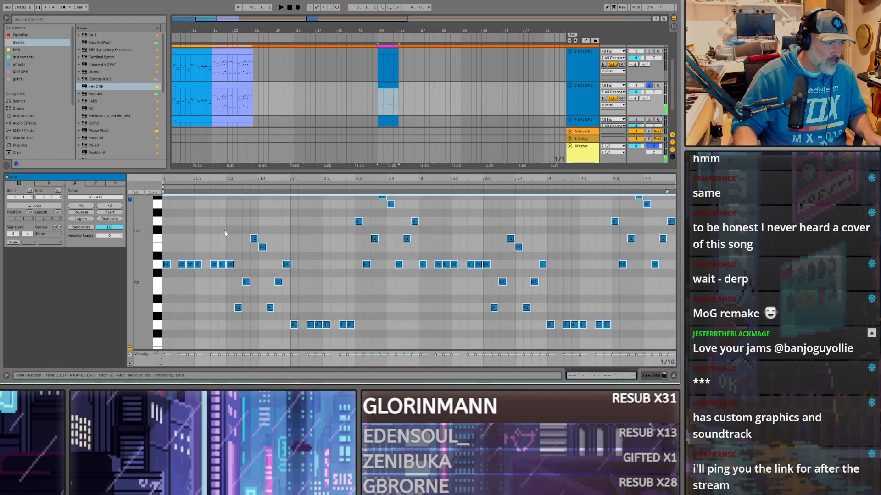
{"action": "key", "text": "shift+Down"}
{"action": "key", "text": "shift+Down"}
{"action": "key", "text": "space"}
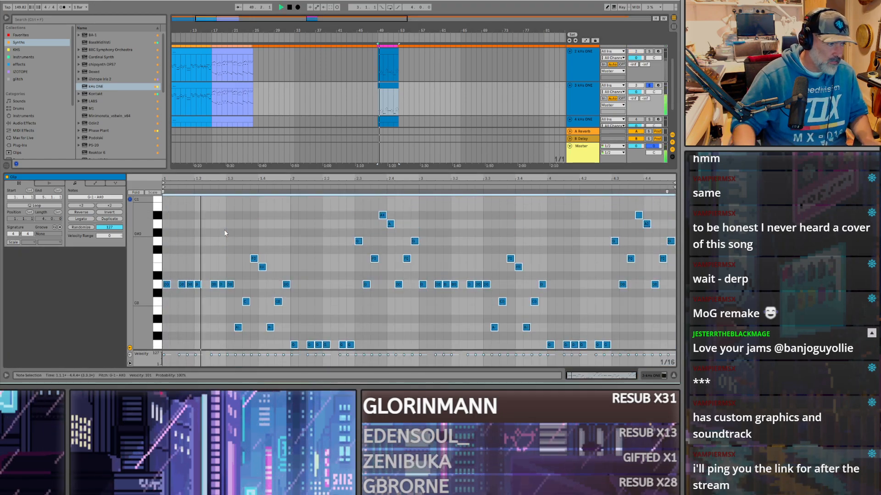
Step: Turn off the solo and play the lowered clip together with the 2 kHs ONE track from bar 49
{"action": "left_click", "coordinate": [649, 52]}
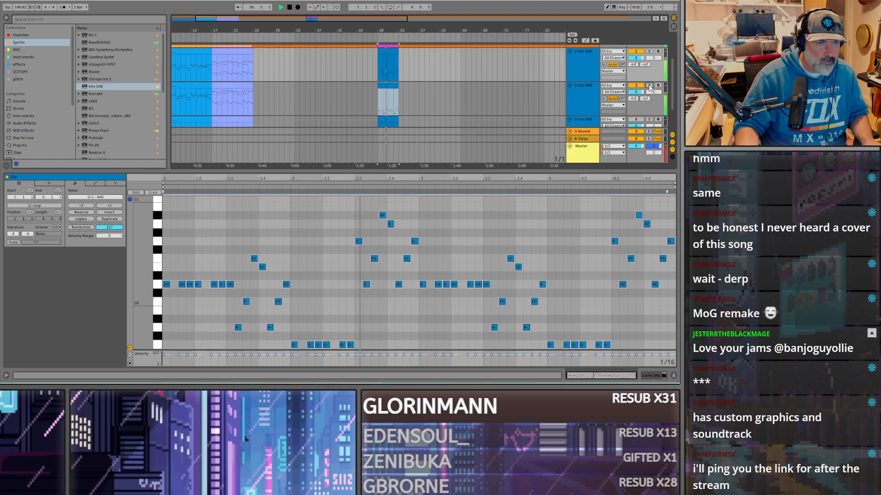
{"action": "scroll", "coordinate": [642, 54], "scroll_direction": "up", "scroll_amount": 2}
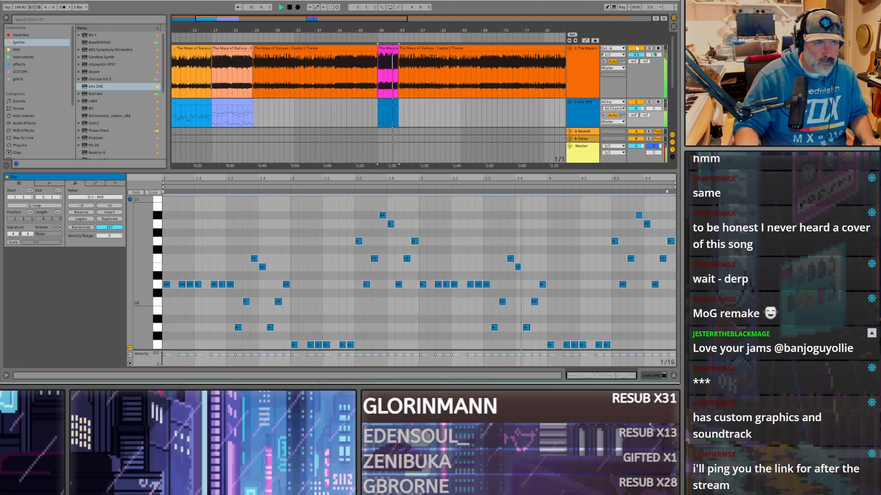
{"action": "scroll", "coordinate": [590, 74], "scroll_direction": "down", "scroll_amount": 3}
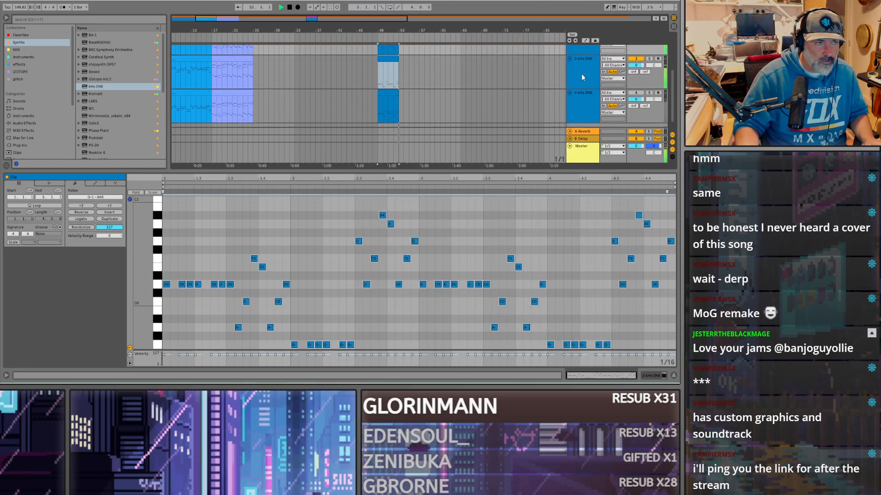
{"action": "key", "text": "space"}
{"action": "scroll", "coordinate": [503, 95], "scroll_direction": "down", "scroll_amount": 1}
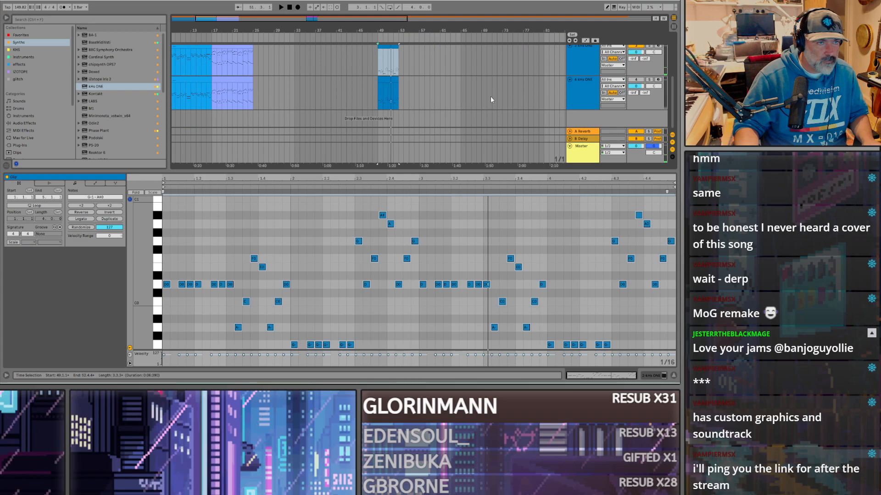
{"action": "scroll", "coordinate": [403, 61], "scroll_direction": "up", "scroll_amount": 1}
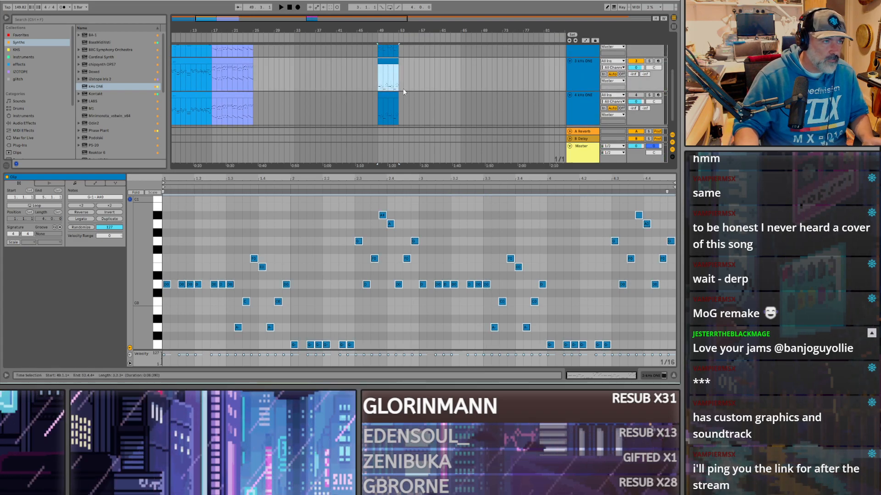
{"action": "left_click_drag", "start_coordinate": [384, 59], "coordinate": [390, 107]}
{"action": "left_click", "coordinate": [384, 79]}
{"action": "key", "text": "space"}
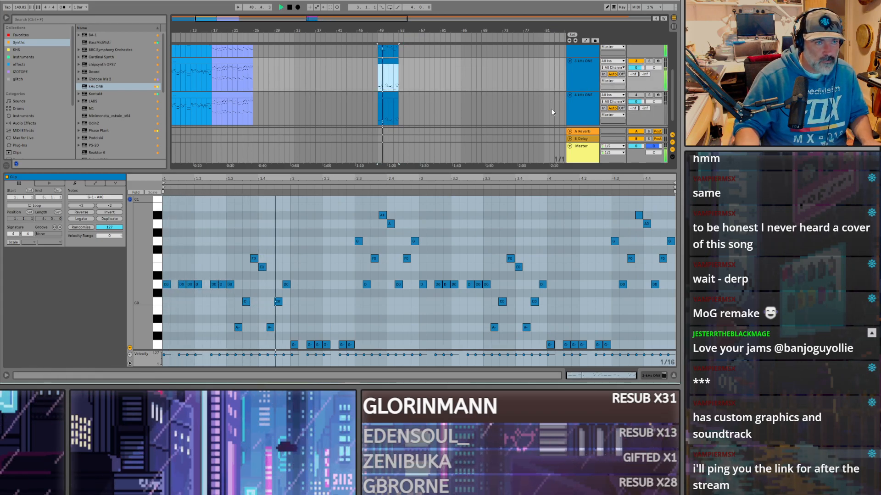
Step: Transpose all notes of the 3 kHs ONE track's clip up one octave and play it from bar 49
{"action": "key", "text": "space"}
{"action": "left_click", "coordinate": [192, 254]}
{"action": "key", "text": "ctrl+a"}
{"action": "key", "text": "shift+Up"}
{"action": "key", "text": "space"}
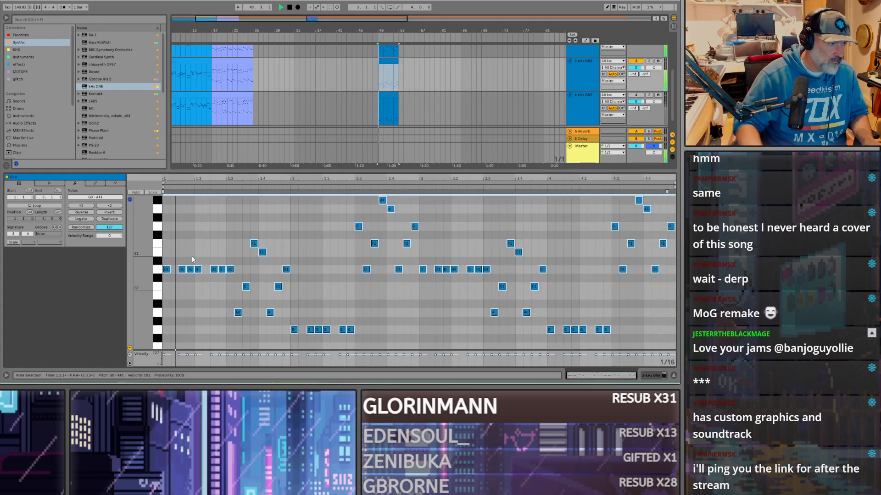
Step: Unmute the 4 kHs ONE track and solo the original Maze of Galious audio track for comparison
{"action": "left_click", "coordinate": [635, 95]}
{"action": "scroll", "coordinate": [634, 96], "scroll_direction": "up", "scroll_amount": 1}
{"action": "scroll", "coordinate": [635, 95], "scroll_direction": "down", "scroll_amount": 2}
{"action": "scroll", "coordinate": [633, 95], "scroll_direction": "up", "scroll_amount": 3}
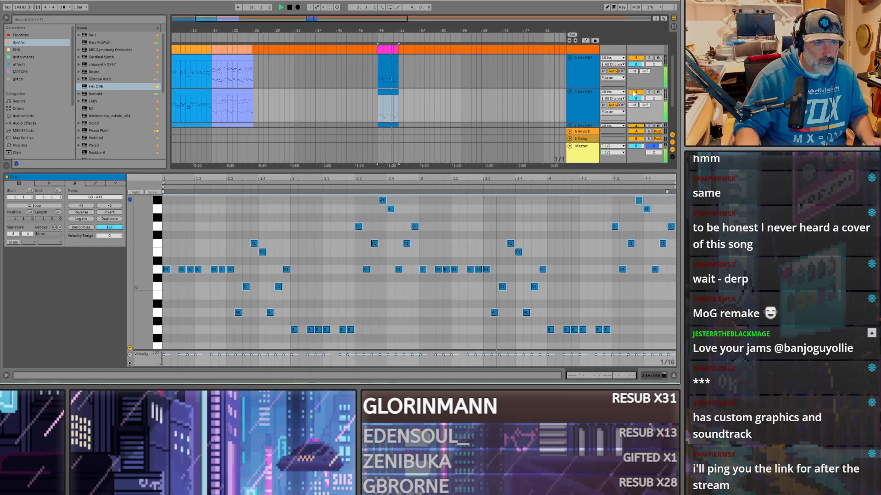
{"action": "scroll", "coordinate": [638, 88], "scroll_direction": "down", "scroll_amount": 2}
{"action": "scroll", "coordinate": [639, 71], "scroll_direction": "up", "scroll_amount": 2}
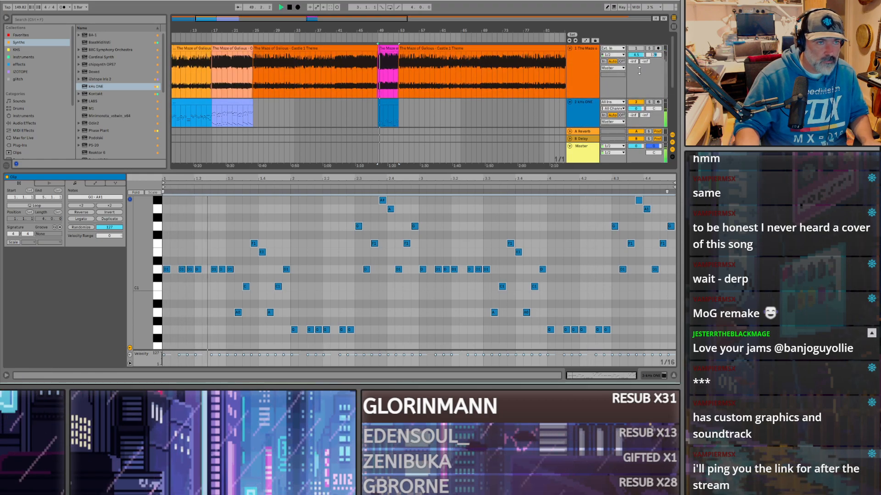
{"action": "left_click", "coordinate": [649, 49]}
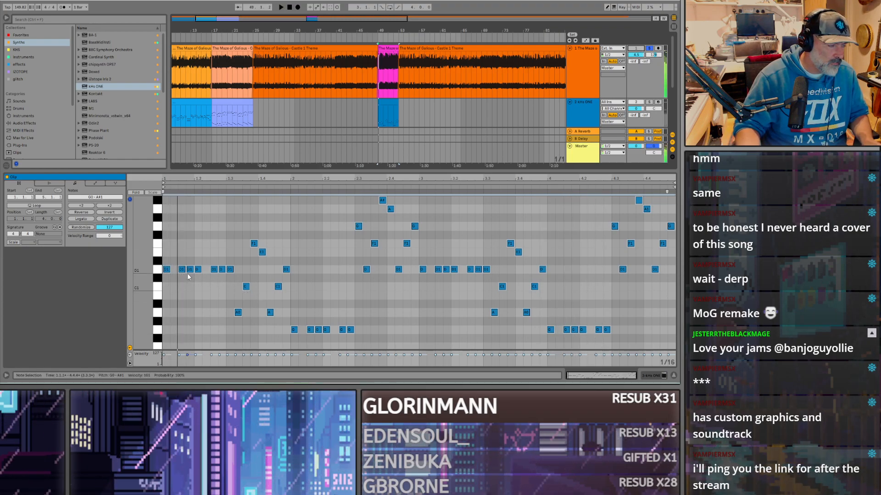
{"action": "scroll", "coordinate": [198, 235], "scroll_direction": "down", "scroll_amount": 2}
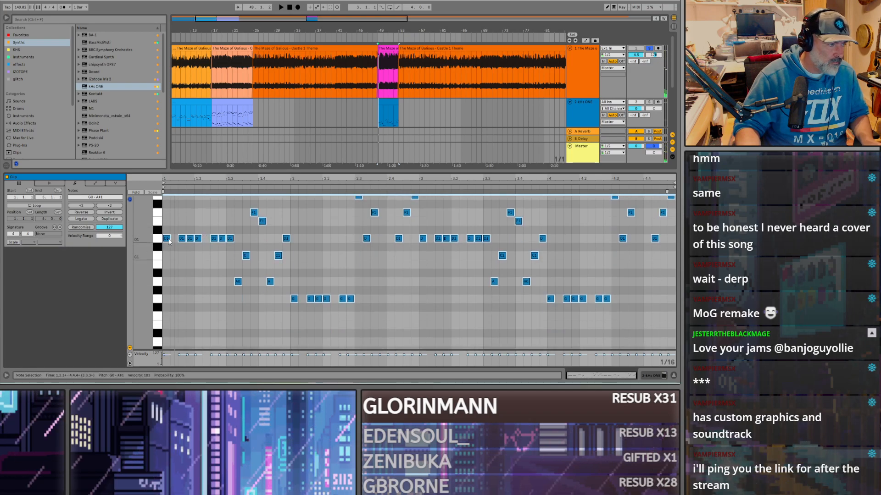
Step: Solo track 2 (kHs ONE) and open its clip at bar 49 to check its notes
{"action": "left_click", "coordinate": [650, 103]}
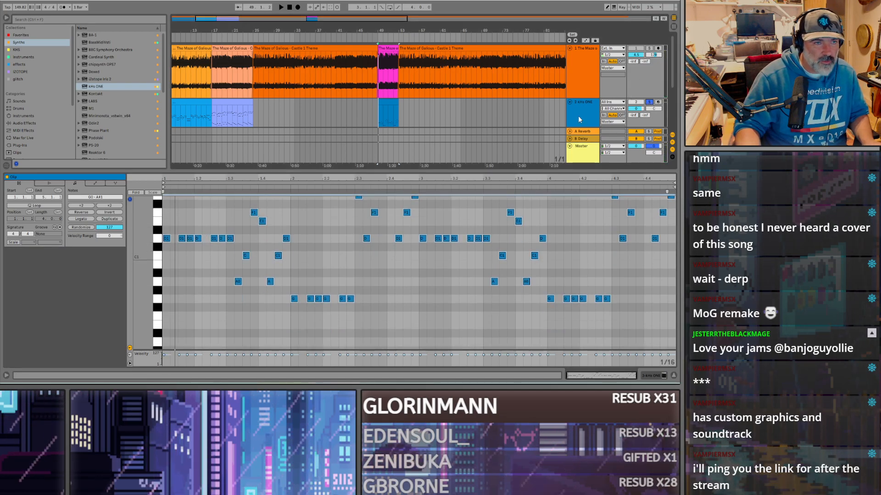
{"action": "scroll", "coordinate": [420, 273], "scroll_direction": "down", "scroll_amount": 1}
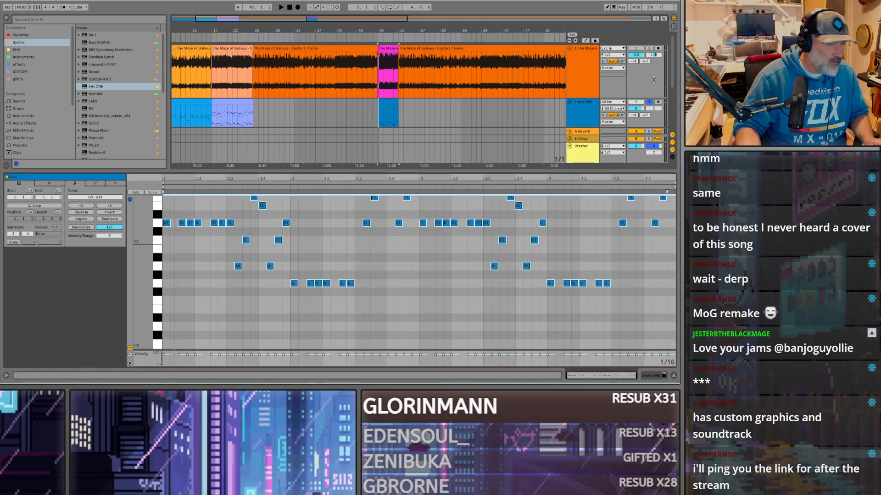
{"action": "left_click", "coordinate": [649, 102]}
{"action": "left_click", "coordinate": [650, 102]}
{"action": "left_click", "coordinate": [390, 103]}
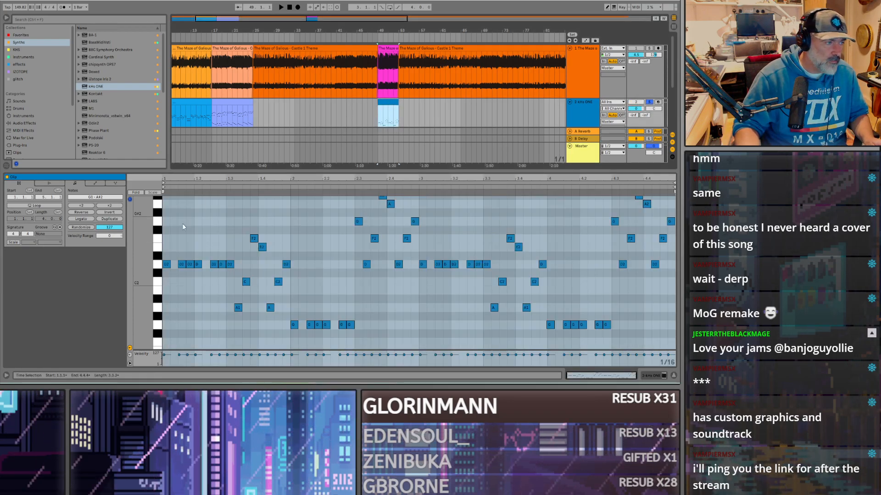
{"action": "left_click", "coordinate": [167, 265]}
{"action": "left_click_drag", "start_coordinate": [166, 265], "coordinate": [167, 309]}
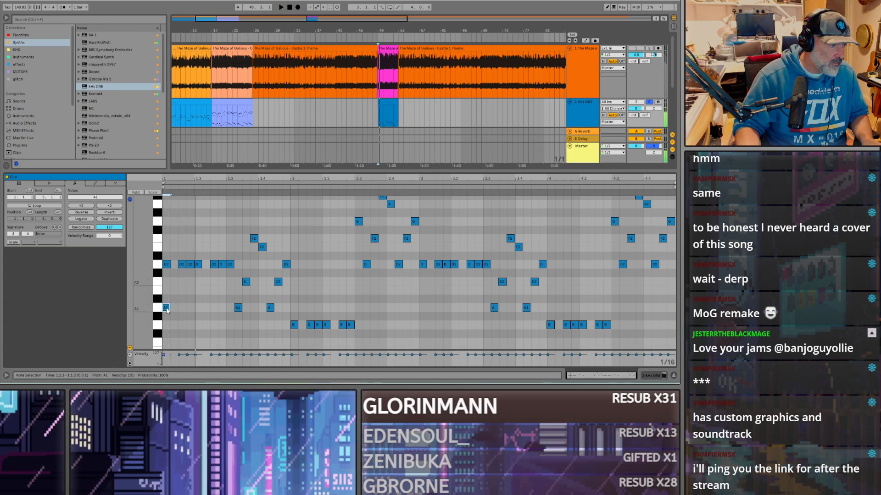
{"action": "key", "text": "Delete"}
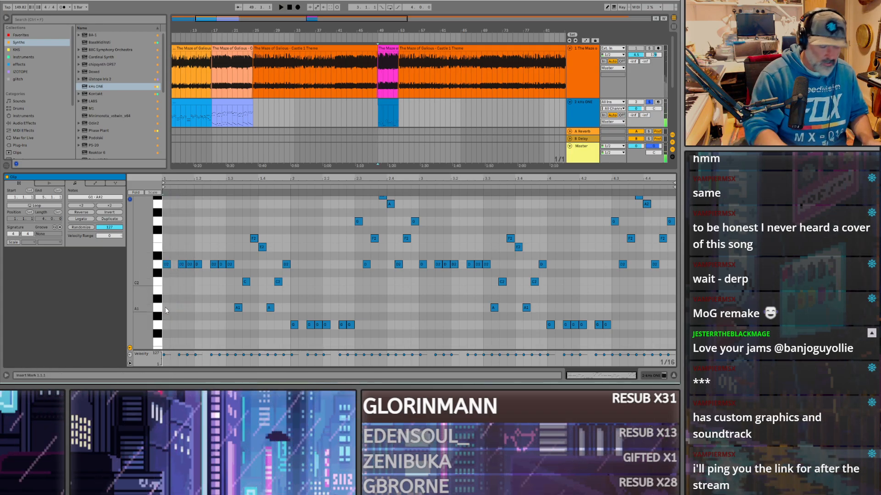
Step: Transpose all notes of track 4's clip at bar 49 down one octave to G0–A#1 and audition the track in solo
{"action": "scroll", "coordinate": [388, 115], "scroll_direction": "down", "scroll_amount": 3}
{"action": "left_click", "coordinate": [388, 93]}
{"action": "left_click", "coordinate": [454, 334]}
{"action": "key", "text": "ctrl+a"}
{"action": "key", "text": "shift+Down"}
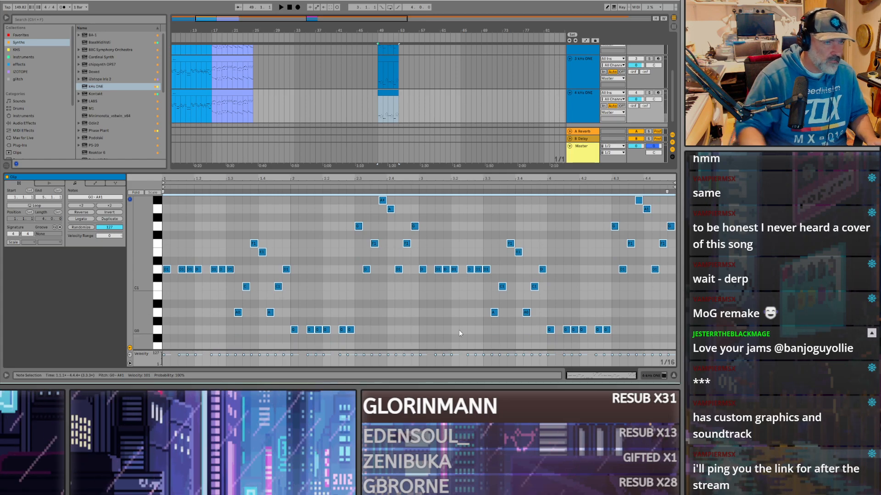
{"action": "left_click", "coordinate": [648, 94]}
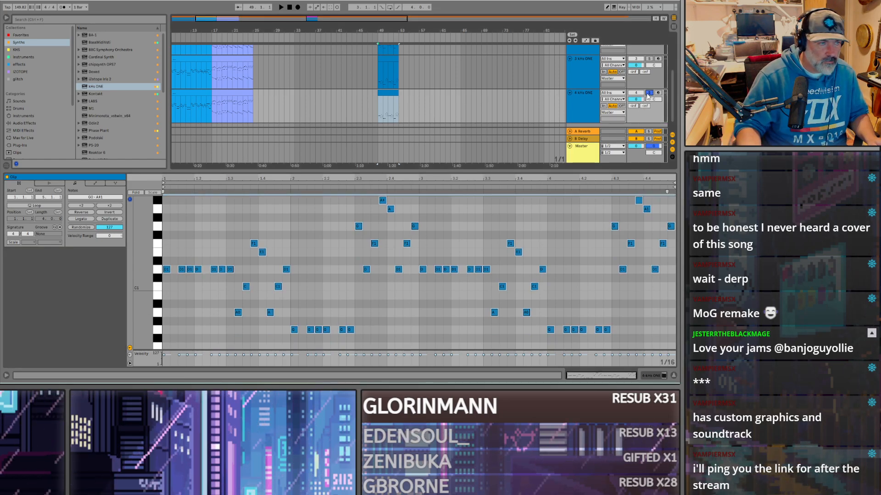
{"action": "left_click", "coordinate": [647, 94]}
{"action": "left_click", "coordinate": [649, 94]}
Step: Transpose all notes of track 4's clip up seven semitones to D1–F2 and play the section with the other parts
{"action": "left_click", "coordinate": [166, 267]}
{"action": "key", "text": "Up"}
{"action": "key", "text": "Up"}
{"action": "key", "text": "Up"}
{"action": "key", "text": "Up"}
{"action": "key", "text": "Up"}
{"action": "key", "text": "Up"}
{"action": "key", "text": "Up"}
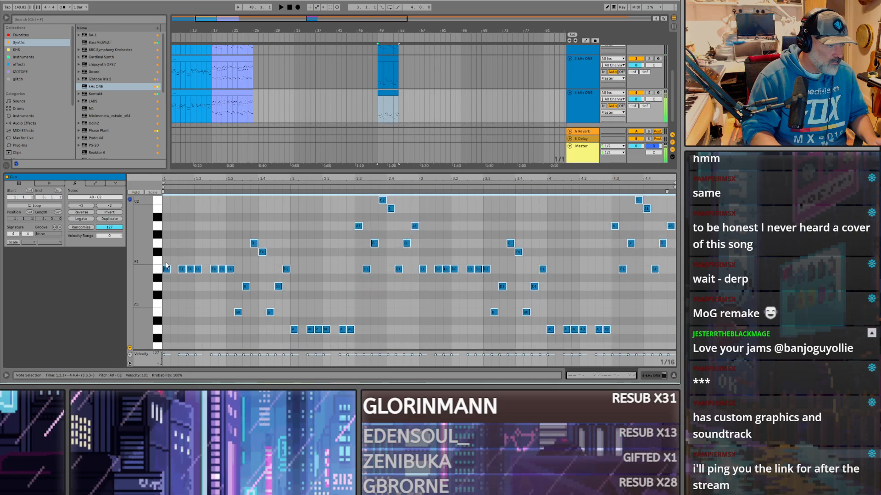
{"action": "key", "text": "space"}
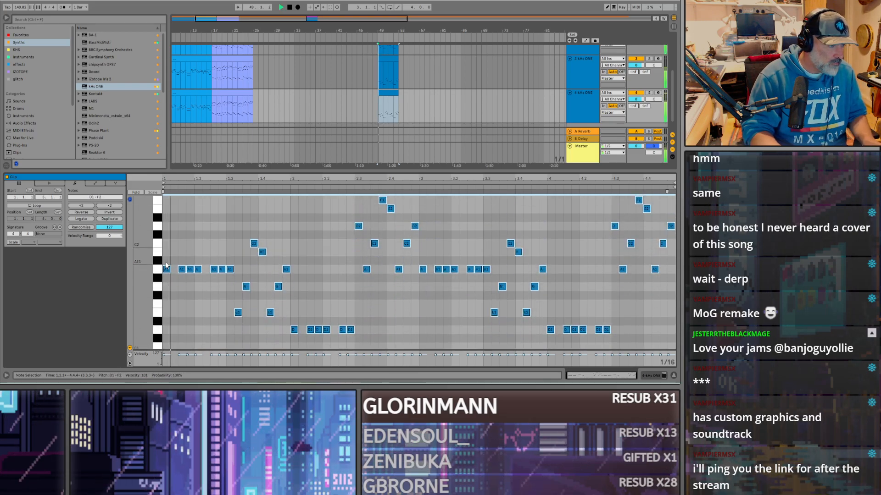
Step: Copy the transposed clip from track 4 onto track 3 at bar 49
{"action": "scroll", "coordinate": [622, 69], "scroll_direction": "up", "scroll_amount": 2}
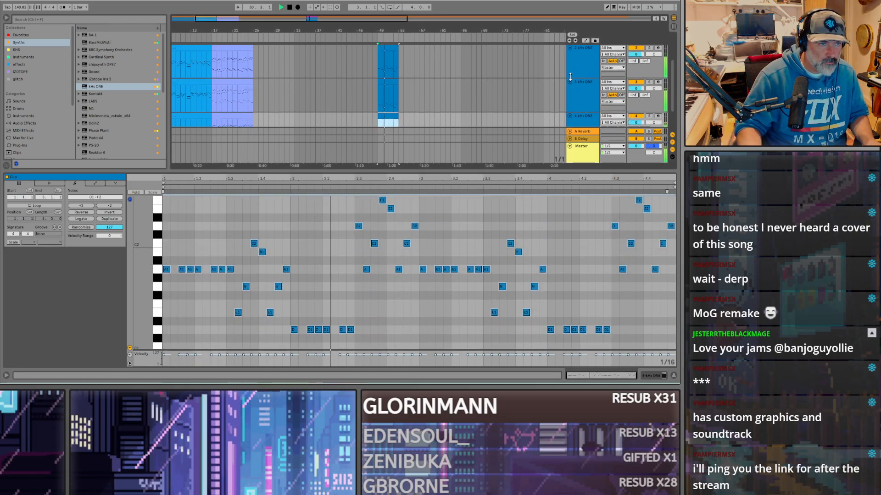
{"action": "scroll", "coordinate": [613, 87], "scroll_direction": "down", "scroll_amount": 1}
{"action": "left_click", "coordinate": [580, 94]}
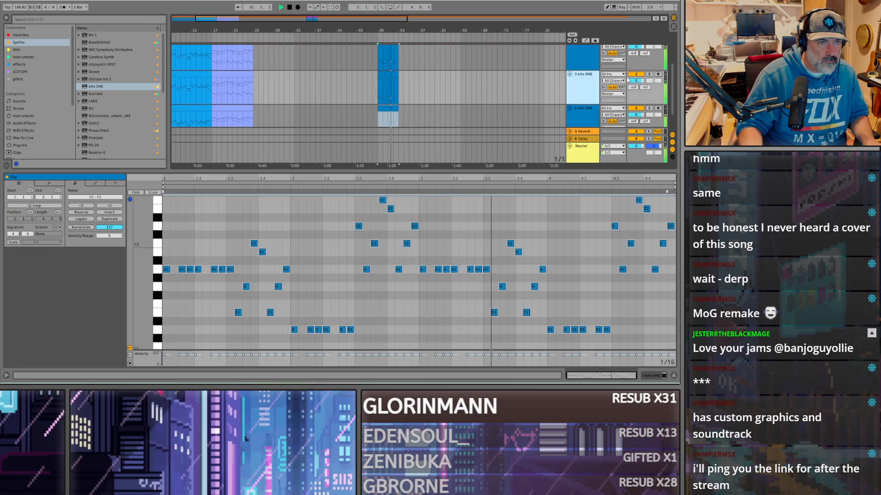
{"action": "key", "text": "space"}
{"action": "left_click", "coordinate": [386, 110]}
{"action": "mouse_move", "coordinate": [386, 110]}
{"action": "left_mouse_down"}
{"action": "mouse_move", "coordinate": [412, 79]}
{"action": "mouse_move", "coordinate": [393, 74]}
{"action": "mouse_move", "coordinate": [390, 109]}
{"action": "left_mouse_up"}
{"action": "key", "text": "ctrl+z"}
{"action": "left_click_drag", "start_coordinate": [413, 74], "coordinate": [387, 79]}
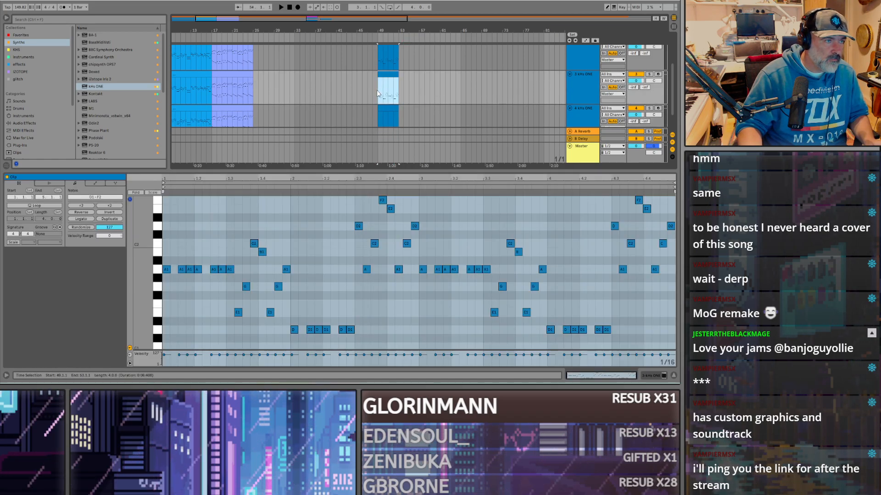
Step: Play the section from bar 49 while switching track 4 off and back on to compare the layers
{"action": "left_click", "coordinate": [379, 88]}
{"action": "key", "text": "space"}
{"action": "scroll", "coordinate": [632, 117], "scroll_direction": "down", "scroll_amount": 2}
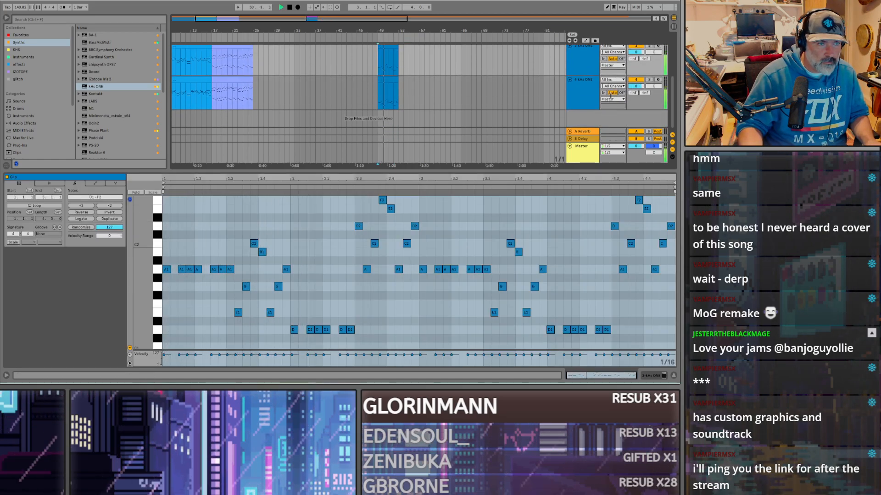
{"action": "left_click", "coordinate": [636, 80]}
{"action": "scroll", "coordinate": [643, 110], "scroll_direction": "up", "scroll_amount": 1}
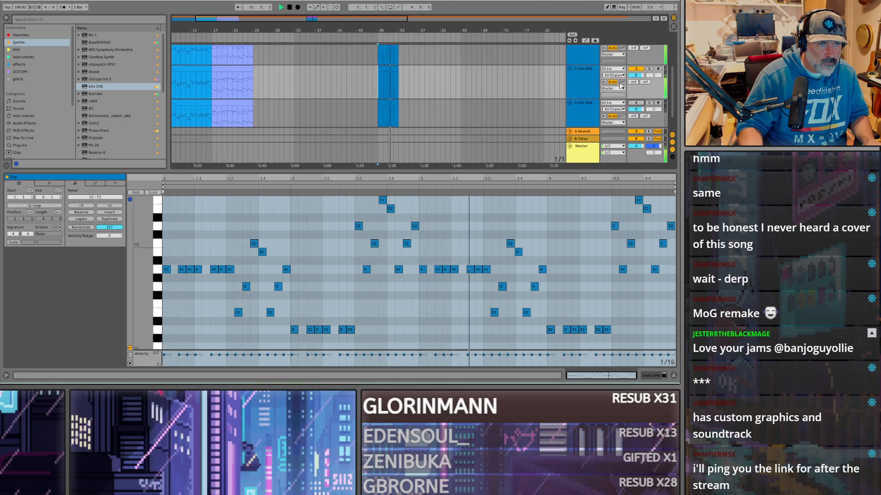
{"action": "scroll", "coordinate": [642, 109], "scroll_direction": "up", "scroll_amount": 1}
{"action": "scroll", "coordinate": [640, 107], "scroll_direction": "down", "scroll_amount": 1}
{"action": "left_click", "coordinate": [636, 103]}
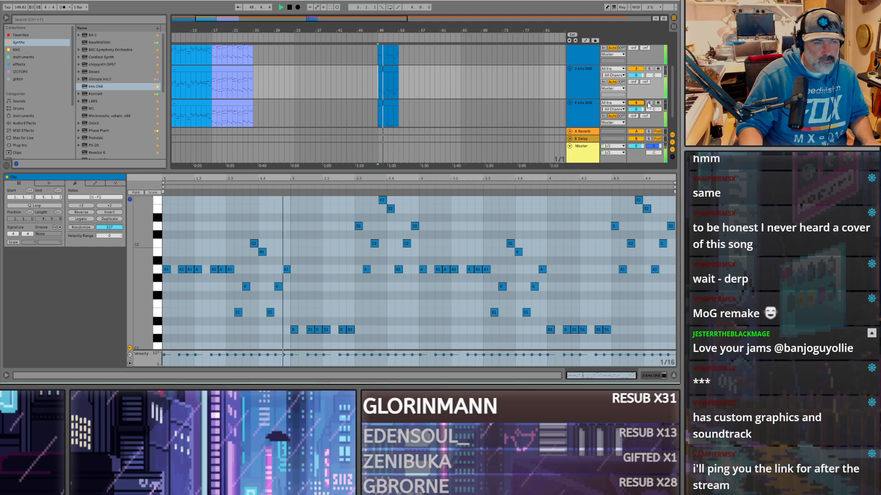
{"action": "scroll", "coordinate": [646, 106], "scroll_direction": "down", "scroll_amount": 1}
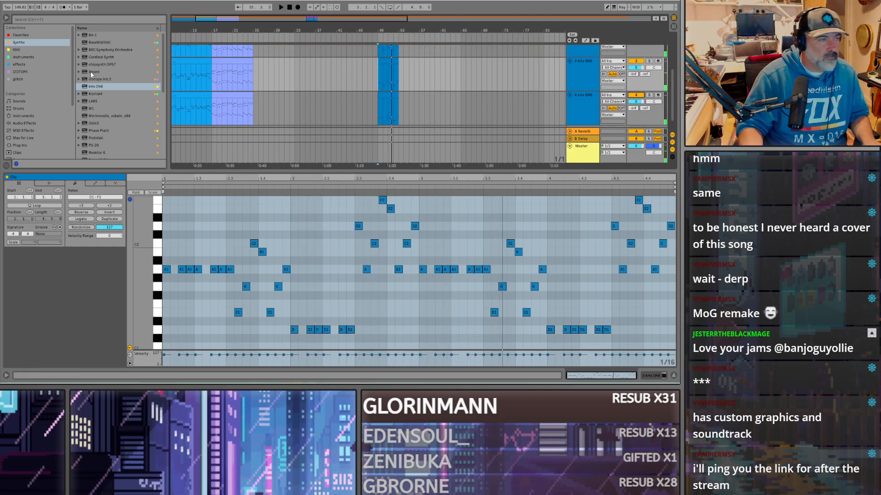
Step: Transpose all notes of track 4's clip down to the range G-1–A#0 and play the section
{"action": "left_click", "coordinate": [388, 107]}
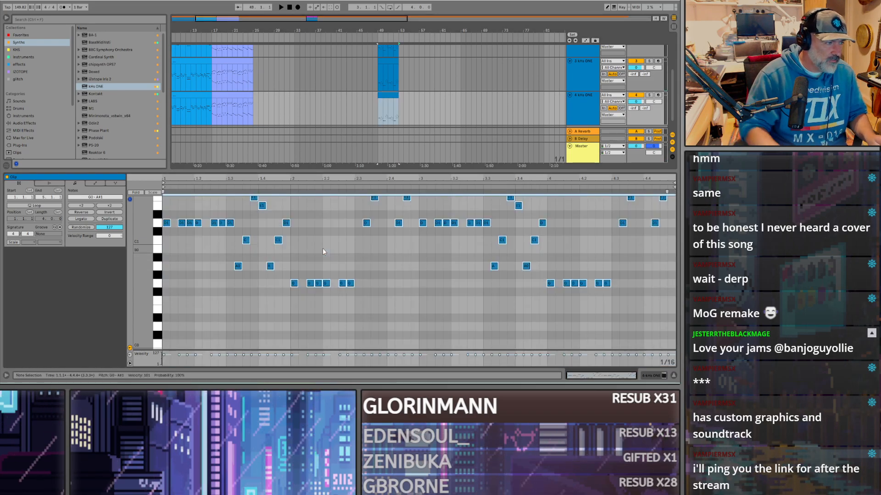
{"action": "key", "text": "space"}
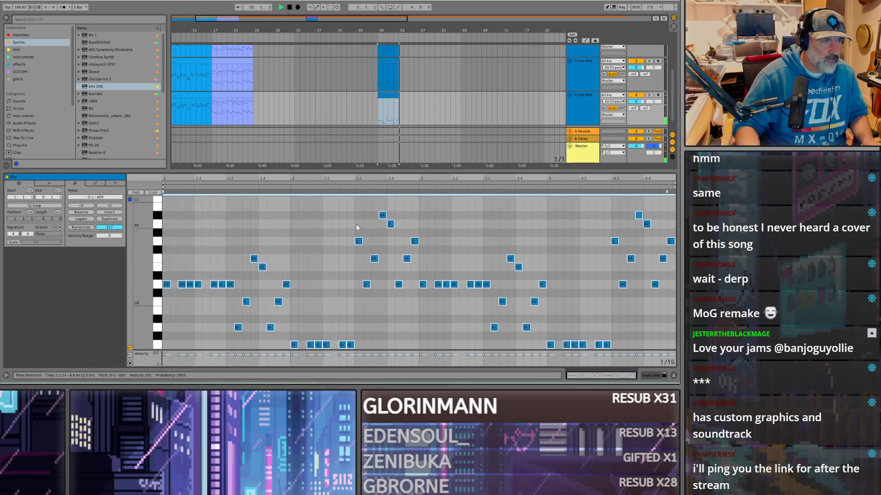
{"action": "left_click", "coordinate": [380, 110]}
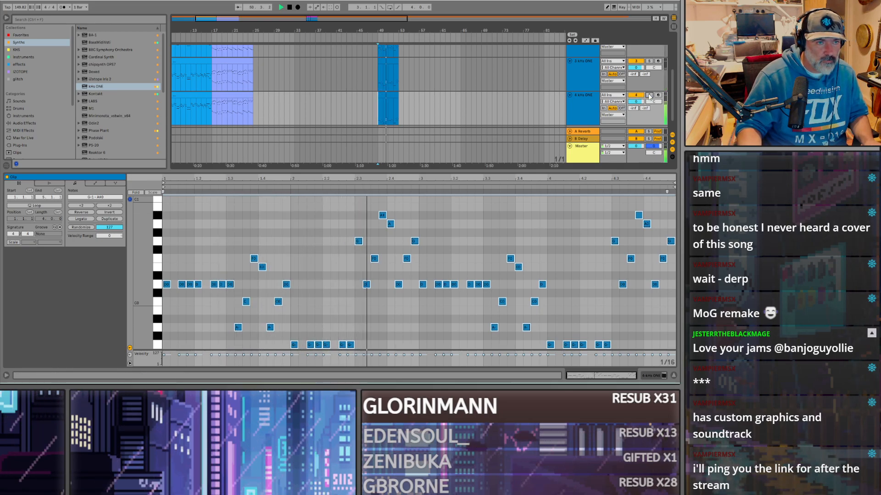
Step: Solo the Maze of Galious audio track briefly to compare the reference with the synth parts
{"action": "scroll", "coordinate": [635, 76], "scroll_direction": "up", "scroll_amount": 3}
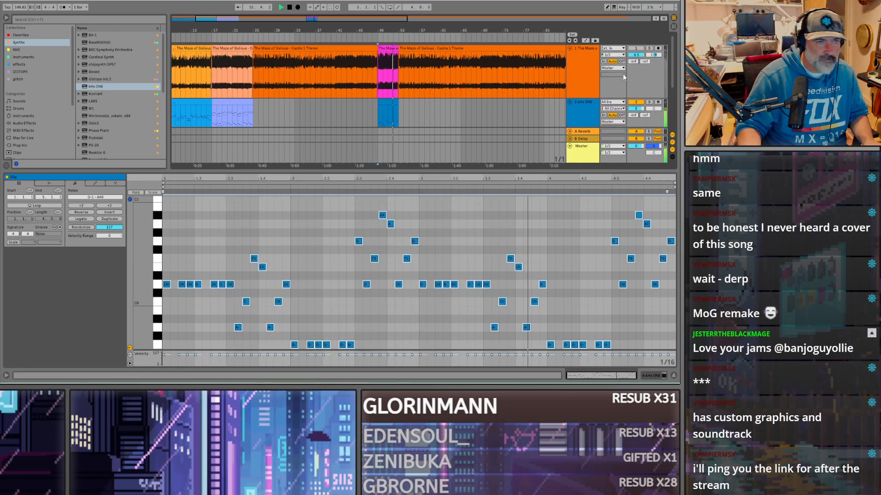
{"action": "left_click", "coordinate": [649, 48]}
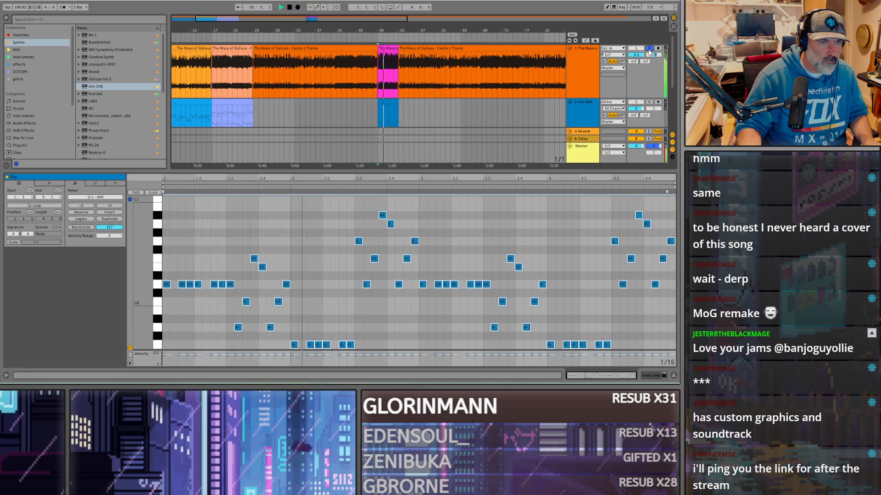
{"action": "left_click", "coordinate": [649, 48]}
Step: Audition tracks 2 and 3 in solo one after the other while replaying the section at bar 49
{"action": "scroll", "coordinate": [648, 60], "scroll_direction": "down", "scroll_amount": 2}
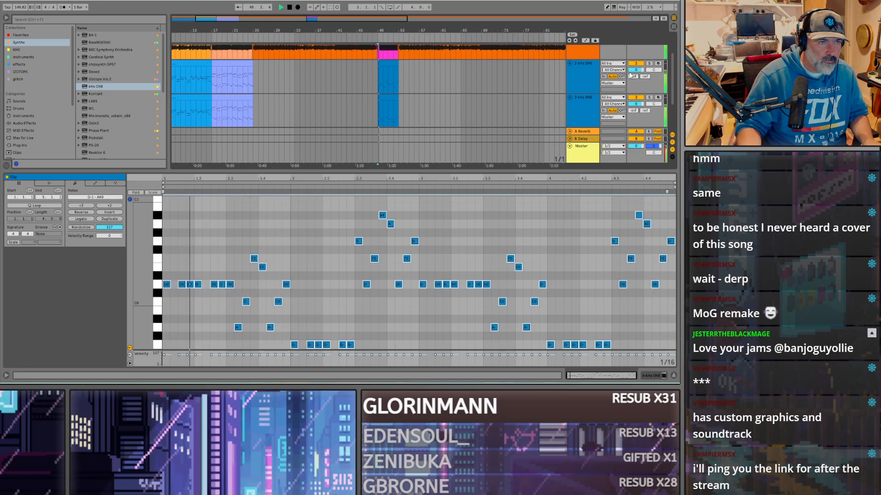
{"action": "left_click", "coordinate": [649, 64]}
{"action": "scroll", "coordinate": [588, 103], "scroll_direction": "down", "scroll_amount": 1}
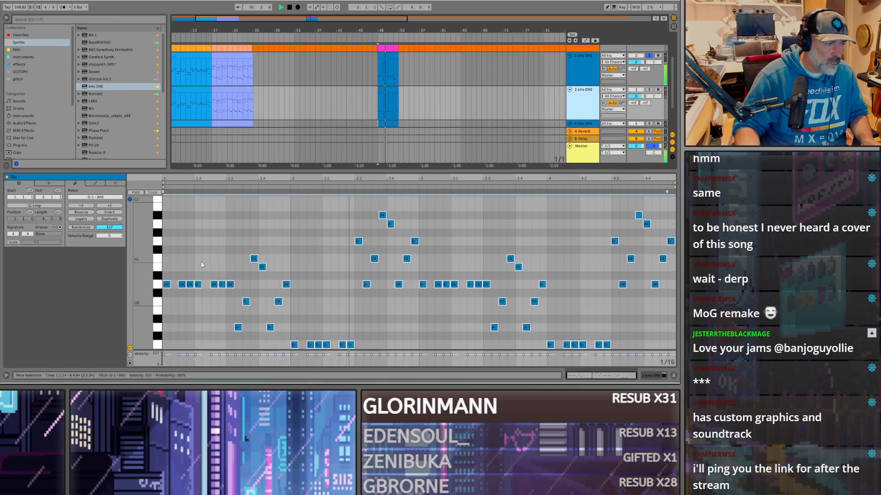
{"action": "key", "text": "space"}
{"action": "key", "text": "space"}
{"action": "left_click", "coordinate": [649, 90]}
{"action": "left_click", "coordinate": [227, 238]}
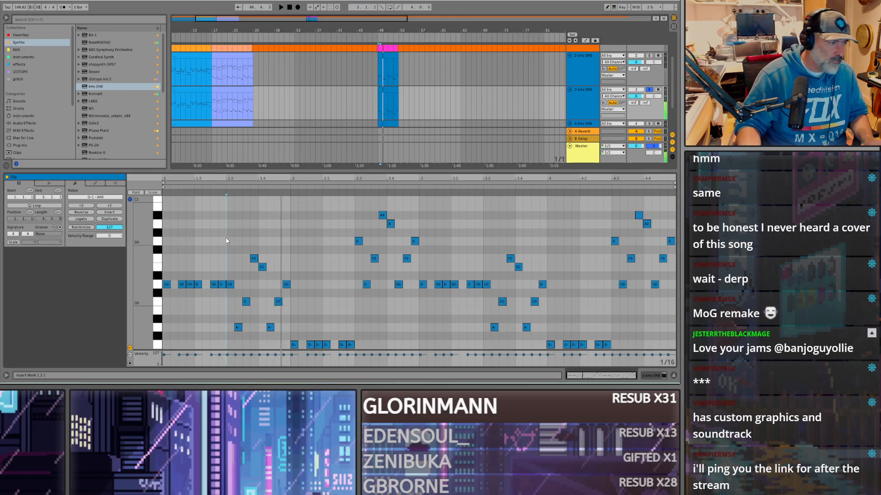
{"action": "key", "text": "ctrl+a"}
{"action": "key", "text": "space"}
{"action": "scroll", "coordinate": [478, 100], "scroll_direction": "down", "scroll_amount": 2}
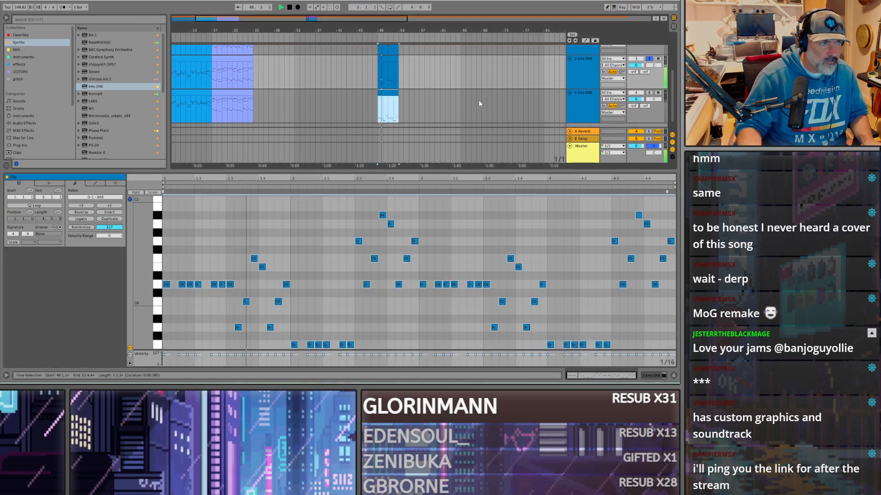
Step: Transpose all notes of track 3's clip up five semitones to G1–A#2 and listen to it with the other layers
{"action": "left_click", "coordinate": [584, 71]}
{"action": "double_click", "coordinate": [584, 71]}
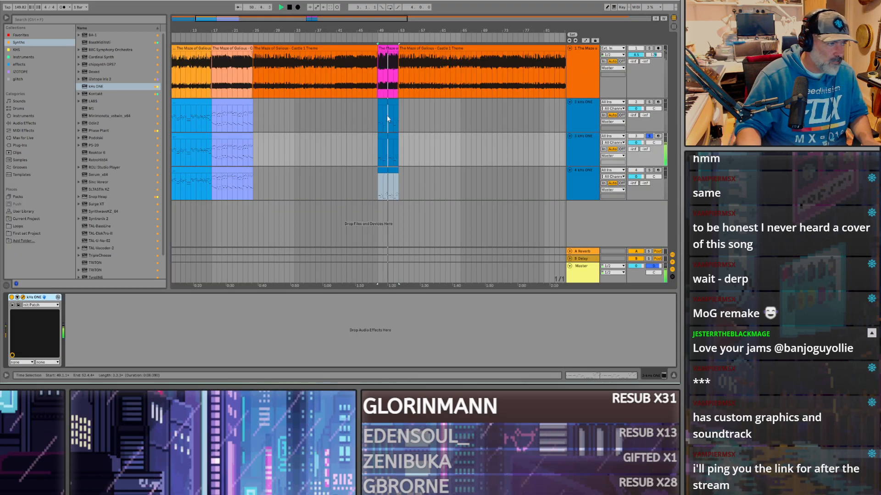
{"action": "left_click", "coordinate": [377, 140]}
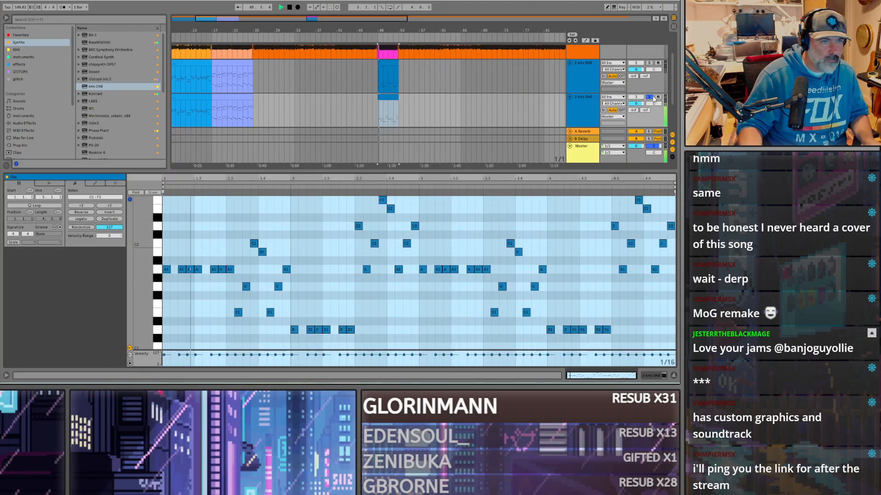
{"action": "key", "text": "space"}
{"action": "left_click", "coordinate": [172, 239]}
{"action": "key", "text": "ctrl+a"}
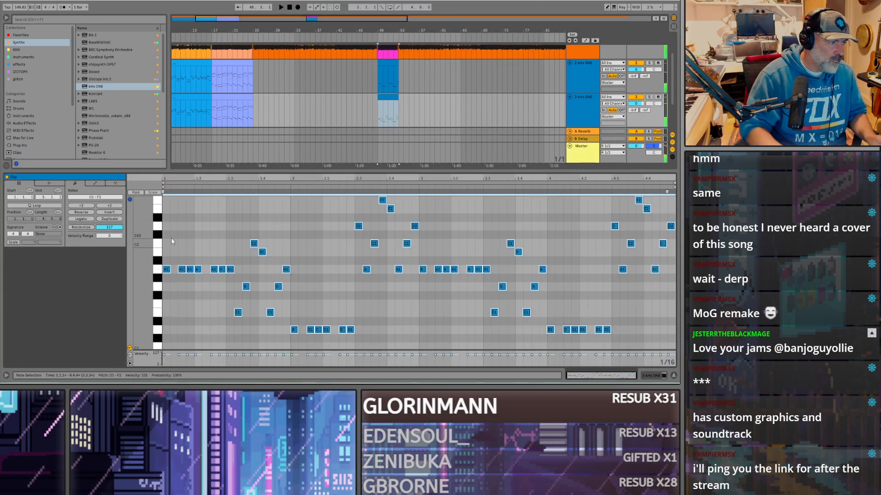
{"action": "key", "text": "Up"}
{"action": "key", "text": "space"}
{"action": "key", "text": "Up"}
{"action": "key", "text": "Up"}
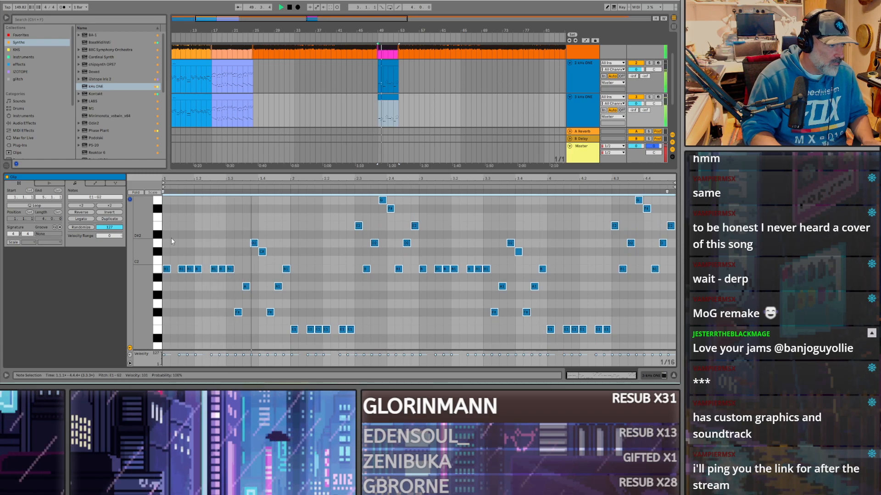
{"action": "key", "text": "Up"}
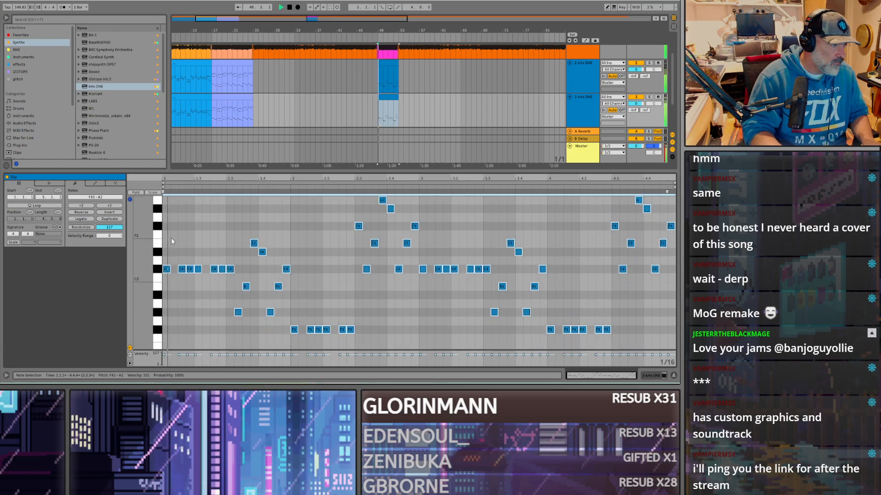
{"action": "key", "text": "Up"}
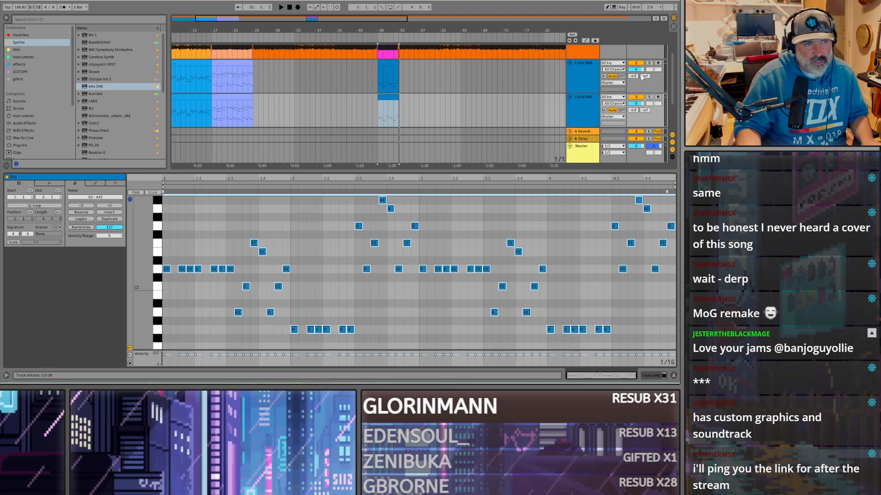
Step: Solo the Maze of Galious audio track and play the section at bar 49 as a reference
{"action": "scroll", "coordinate": [642, 72], "scroll_direction": "up", "scroll_amount": 3}
{"action": "left_click", "coordinate": [649, 48]}
{"action": "key", "text": "space"}
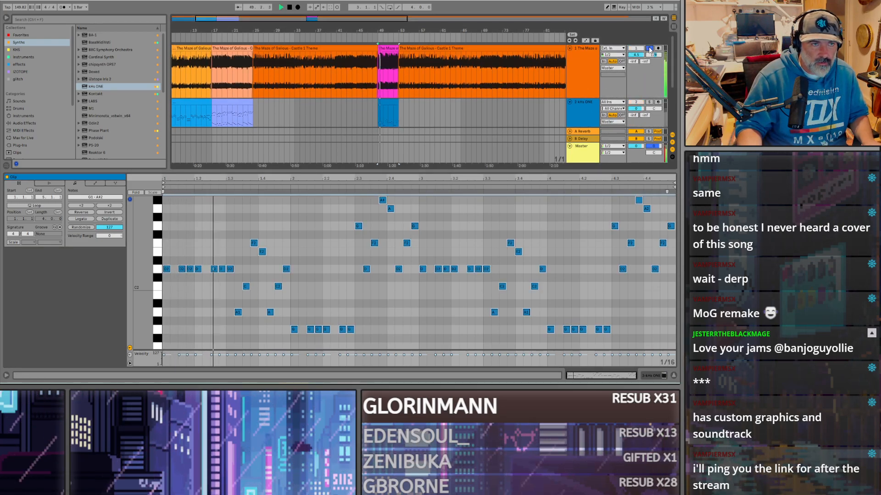
{"action": "key", "text": "space"}
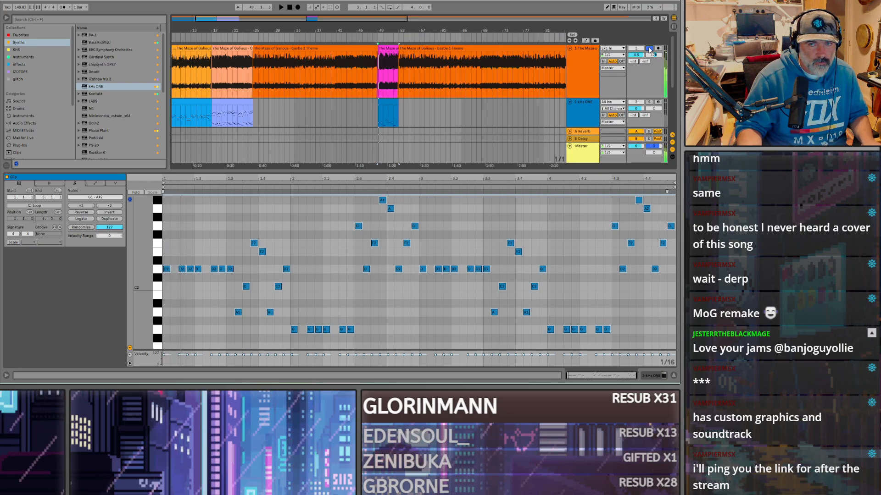
Step: Transpose all notes of track 3's clip further up to the range D2–F3
{"action": "scroll", "coordinate": [569, 101], "scroll_direction": "down", "scroll_amount": 3}
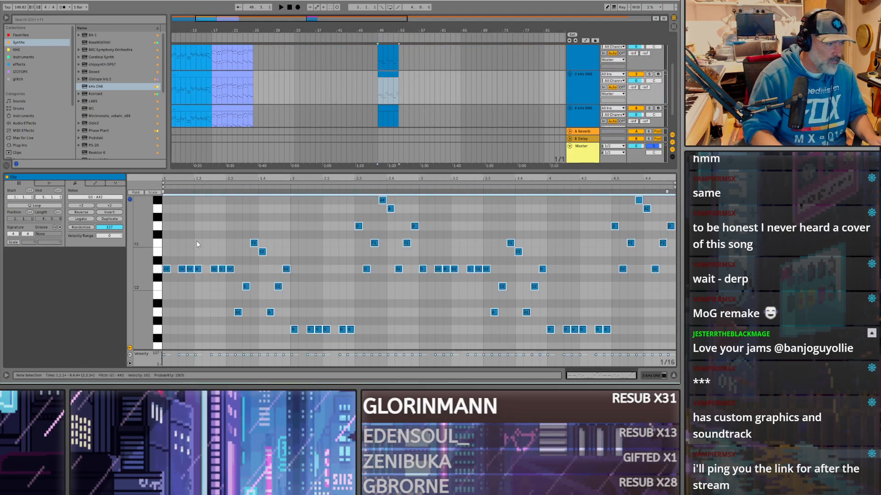
{"action": "key", "text": "Up"}
{"action": "key", "text": "Up"}
{"action": "key", "text": "Up"}
{"action": "key", "text": "Up"}
{"action": "key", "text": "Up"}
{"action": "key", "text": "Up"}
{"action": "key", "text": "Up"}
{"action": "key", "text": "Up"}
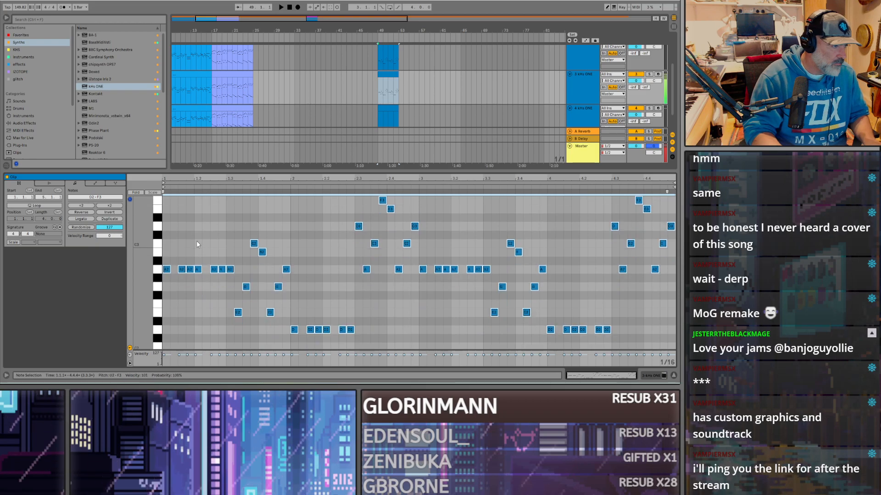
Step: Transpose all notes of track 3's clip back down to the range G1–A#2 and play the section at bar 49
{"action": "key", "text": "Down"}
{"action": "key", "text": "space"}
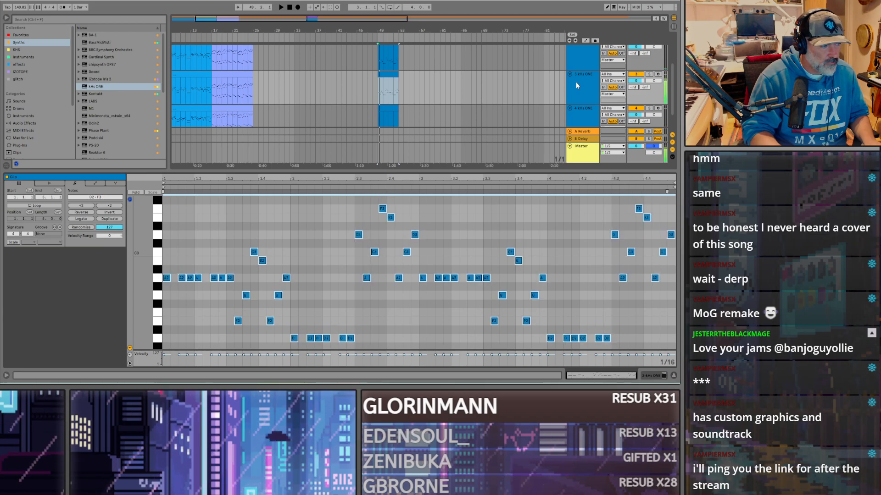
{"action": "key", "text": "Down"}
{"action": "key", "text": "Down"}
{"action": "key", "text": "Down"}
{"action": "key", "text": "Down"}
{"action": "key", "text": "Down"}
{"action": "key", "text": "Down"}
{"action": "key", "text": "Down"}
{"action": "key", "text": "space"}
{"action": "key", "text": "space"}
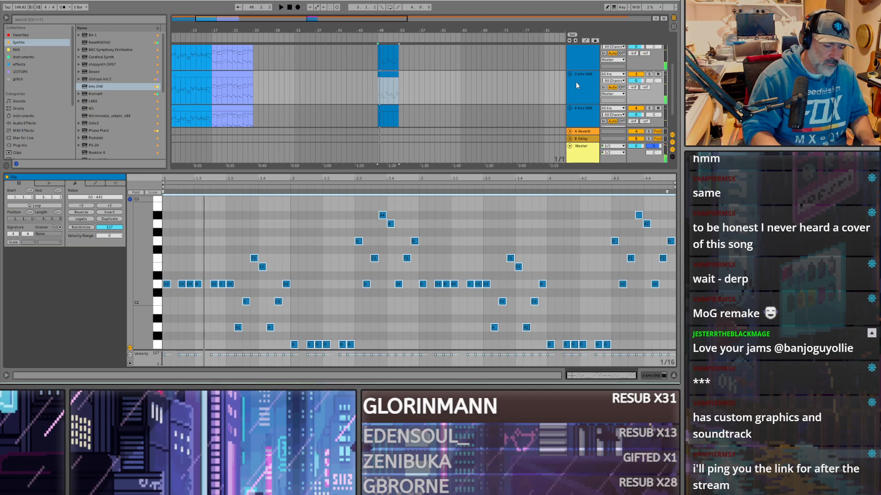
Step: Arm track 3, try raising its clip's opening repeated notes to F2, and play the section at bar 49
{"action": "left_click", "coordinate": [658, 74]}
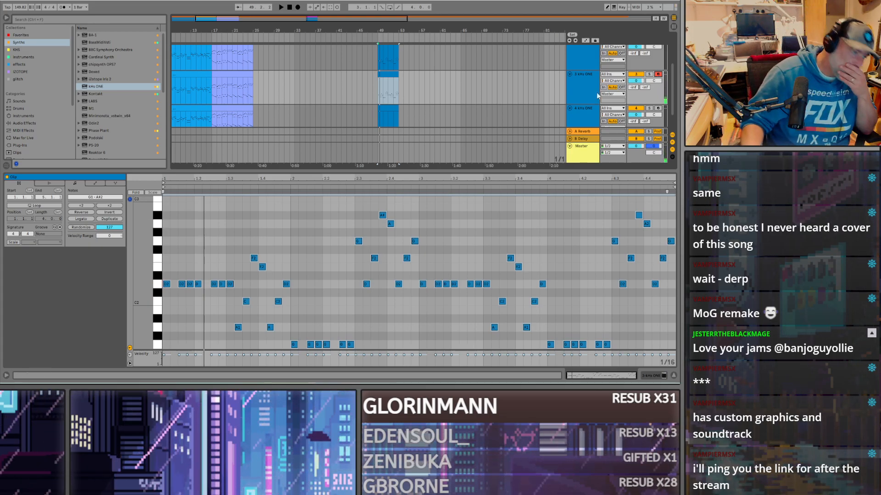
{"action": "left_click", "coordinate": [166, 284]}
{"action": "left_click_drag", "start_coordinate": [236, 296], "coordinate": [188, 285]}
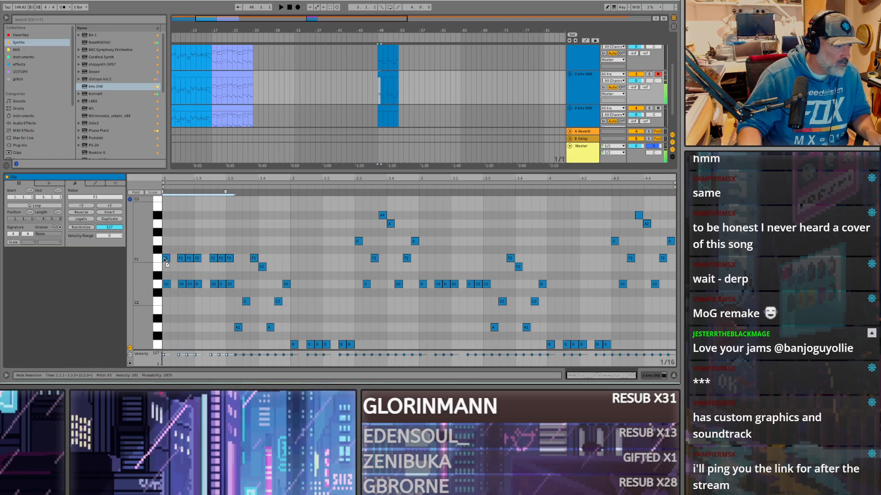
{"action": "key", "text": "space"}
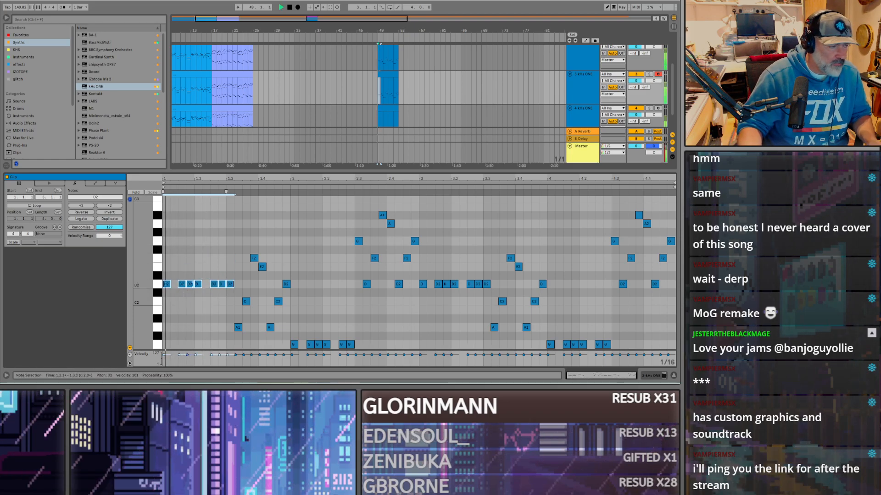
{"action": "scroll", "coordinate": [651, 73], "scroll_direction": "up", "scroll_amount": 3}
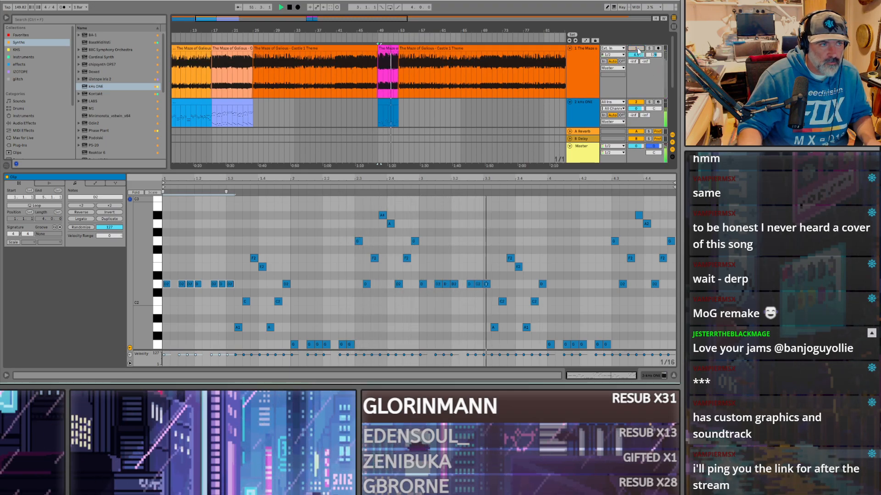
{"action": "scroll", "coordinate": [638, 73], "scroll_direction": "down", "scroll_amount": 3}
{"action": "key", "text": "space"}
Step: Shift all notes of track 3's clip slightly later and replay the section with the other layers
{"action": "key", "text": "ctrl+a"}
{"action": "left_click_drag", "start_coordinate": [168, 288], "coordinate": [168, 288]}
{"action": "key", "text": "space"}
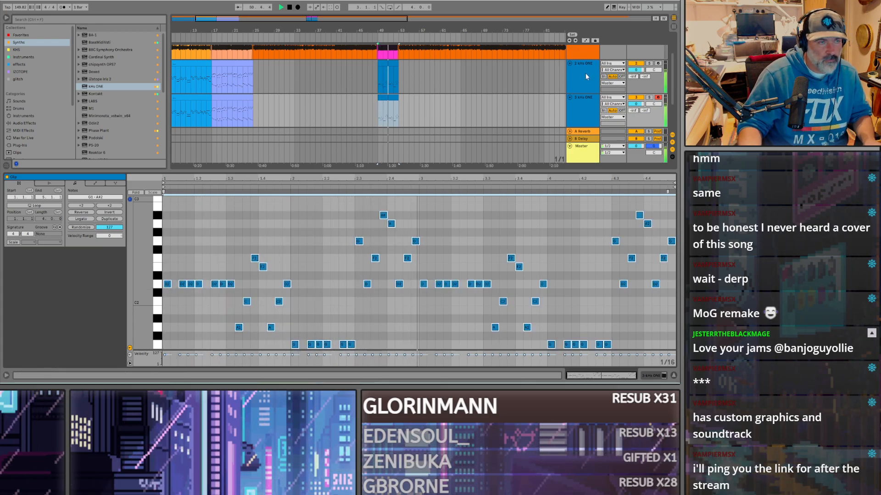
{"action": "key", "text": "space"}
{"action": "key", "text": "space"}
Step: Transpose all notes of track 4's clip at bar 49 up an octave to G0–A#1
{"action": "scroll", "coordinate": [655, 98], "scroll_direction": "up", "scroll_amount": 2}
{"action": "scroll", "coordinate": [642, 92], "scroll_direction": "down", "scroll_amount": 4}
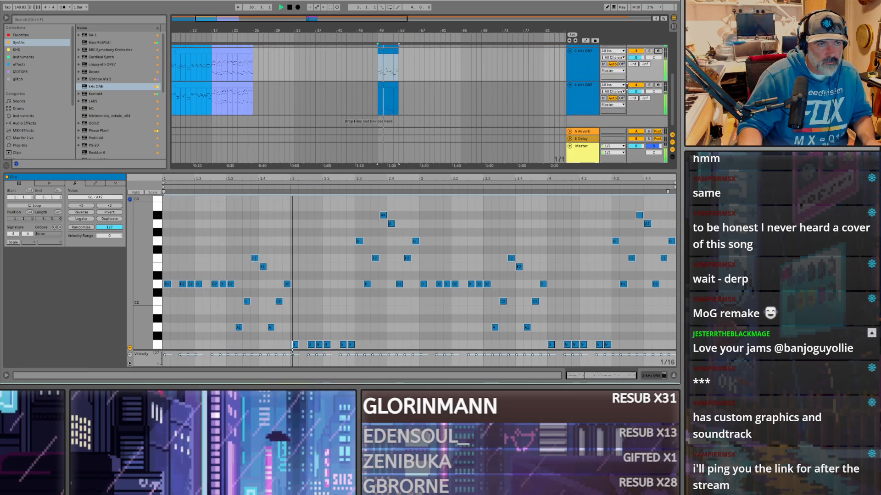
{"action": "left_click", "coordinate": [570, 98]}
{"action": "left_click", "coordinate": [397, 87]}
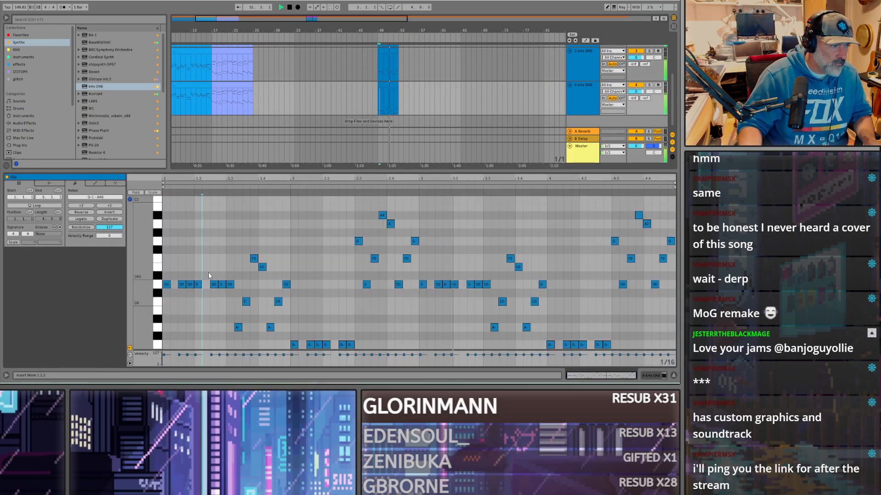
{"action": "scroll", "coordinate": [208, 271], "scroll_direction": "down", "scroll_amount": 1}
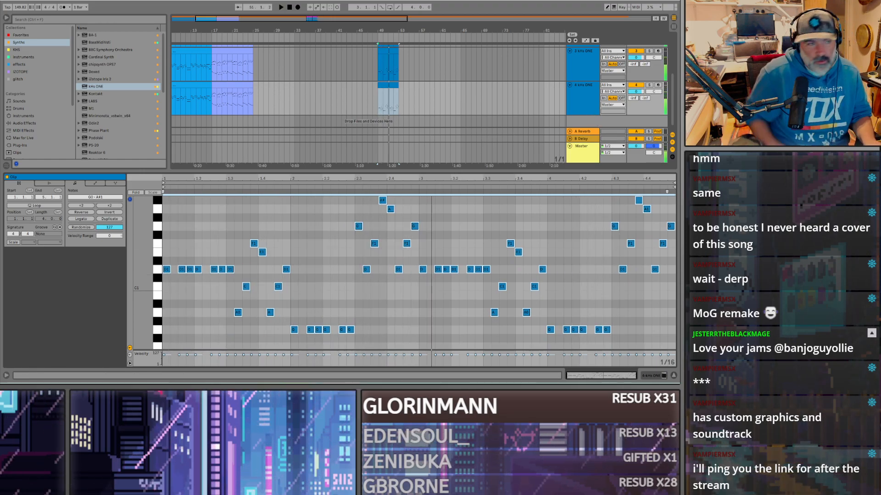
Step: Play from bar 49 while toggling the solo of the Maze of Galious audio track to compare it with the synth layers
{"action": "scroll", "coordinate": [248, 65], "scroll_direction": "up", "scroll_amount": 3}
{"action": "scroll", "coordinate": [236, 98], "scroll_direction": "down", "scroll_amount": 3}
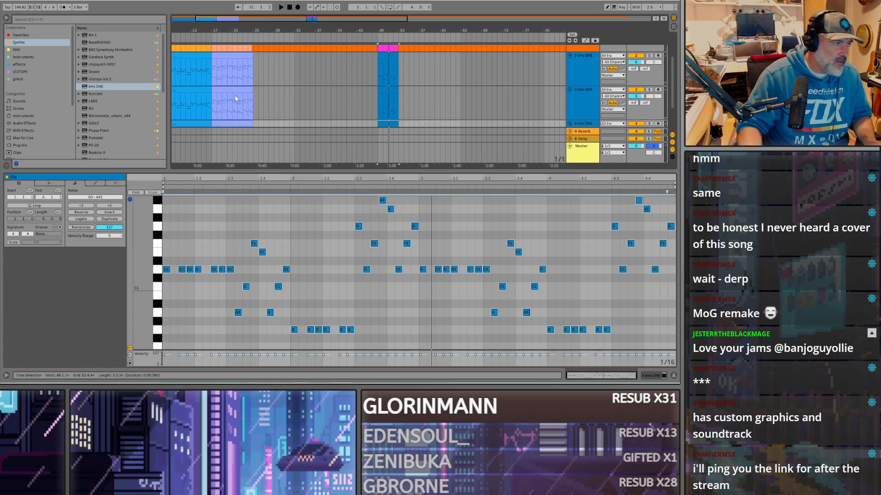
{"action": "scroll", "coordinate": [211, 82], "scroll_direction": "down", "scroll_amount": 3}
{"action": "scroll", "coordinate": [209, 71], "scroll_direction": "up", "scroll_amount": 2}
{"action": "scroll", "coordinate": [209, 71], "scroll_direction": "up", "scroll_amount": 2}
{"action": "left_click", "coordinate": [283, 108]}
{"action": "key", "text": "space"}
{"action": "left_click", "coordinate": [641, 48]}
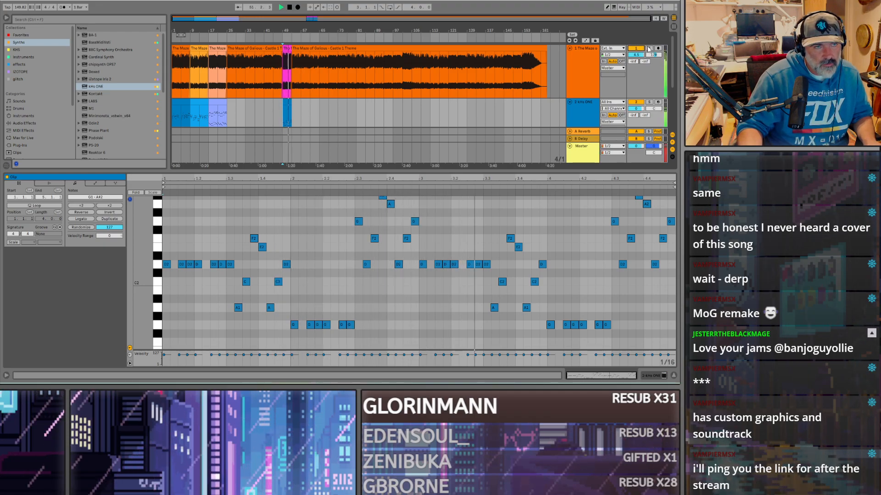
{"action": "left_click", "coordinate": [649, 49]}
{"action": "left_click", "coordinate": [650, 49]}
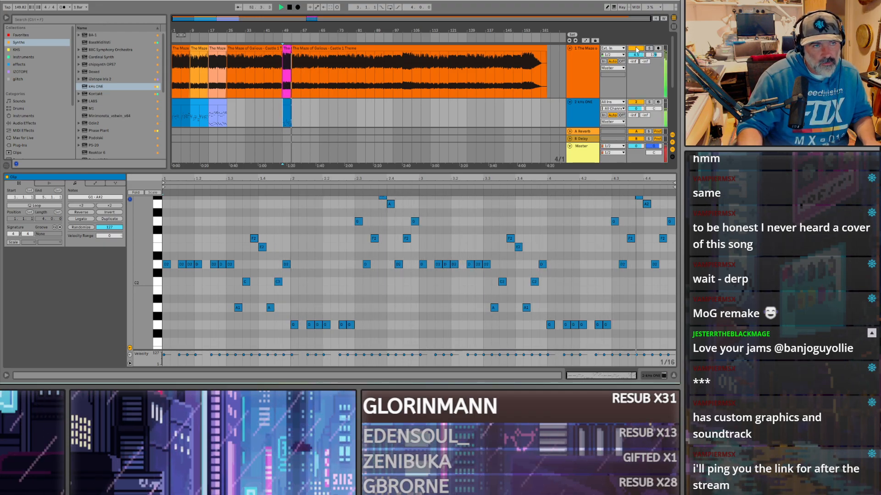
Step: Shift all notes of track 2's clip slightly earlier and listen to the section at bar 49 with the other layers
{"action": "key", "text": "space"}
{"action": "key", "text": "ctrl+a"}
{"action": "left_click", "coordinate": [234, 266]}
{"action": "key", "text": "space"}
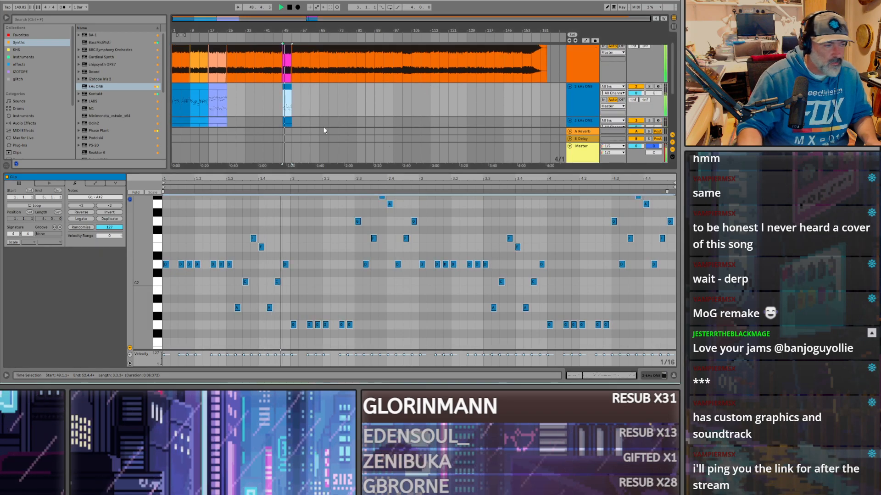
{"action": "scroll", "coordinate": [235, 100], "scroll_direction": "down", "scroll_amount": 3}
{"action": "scroll", "coordinate": [235, 97], "scroll_direction": "up", "scroll_amount": 4}
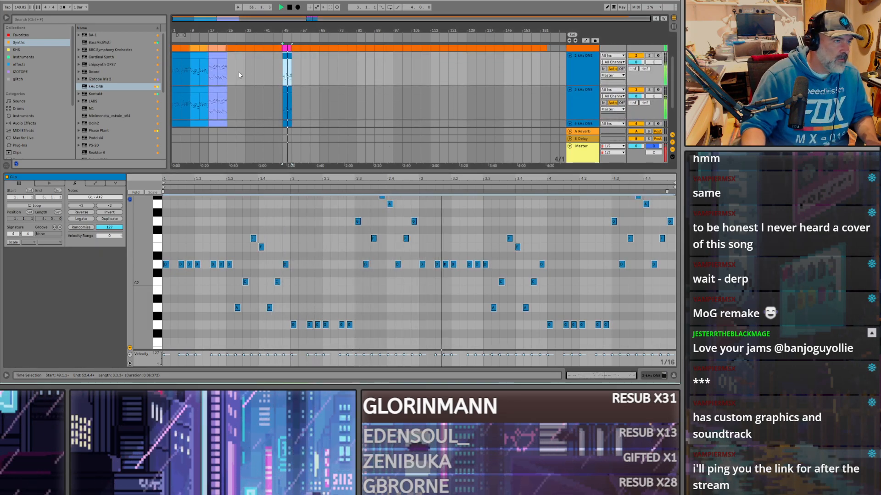
{"action": "scroll", "coordinate": [270, 87], "scroll_direction": "down", "scroll_amount": 3}
{"action": "key", "text": "space"}
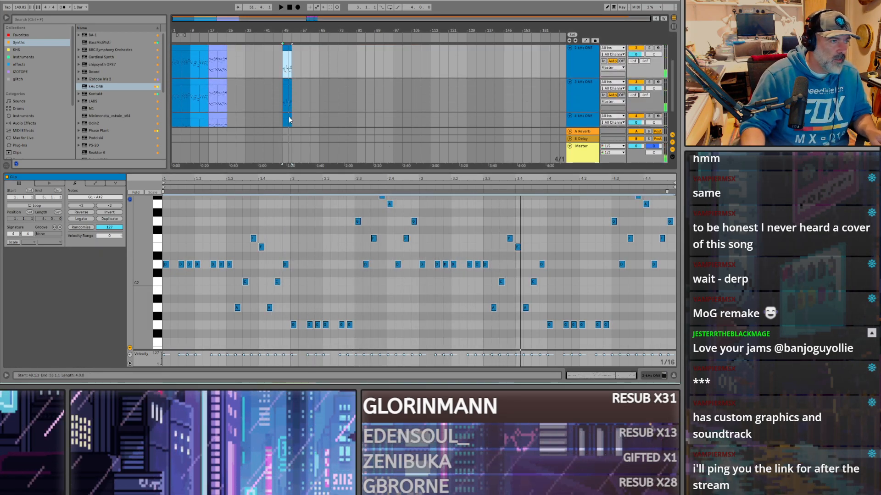
Step: Recolour the kHs ONE clips at bar 49 on tracks 2, 3 and 4 purple
{"action": "scroll", "coordinate": [289, 115], "scroll_direction": "down", "scroll_amount": 1}
{"action": "right_click", "coordinate": [288, 95]}
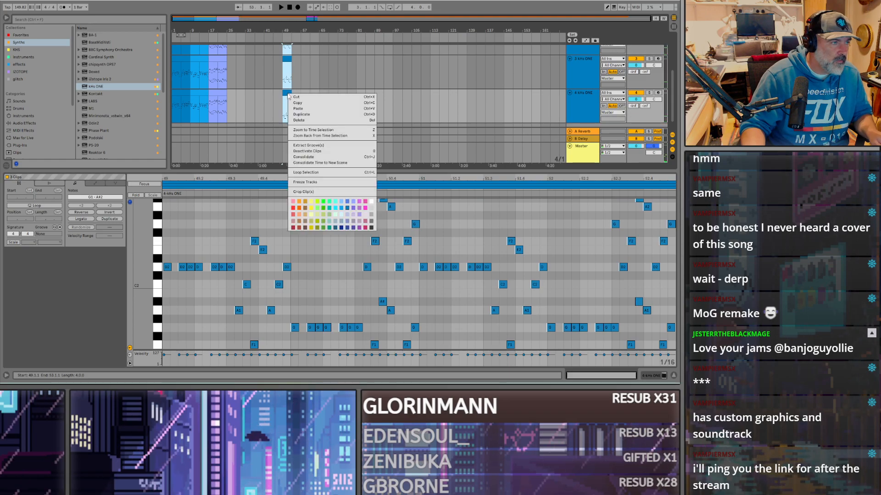
{"action": "left_click", "coordinate": [364, 206]}
{"action": "scroll", "coordinate": [315, 117], "scroll_direction": "up", "scroll_amount": 1}
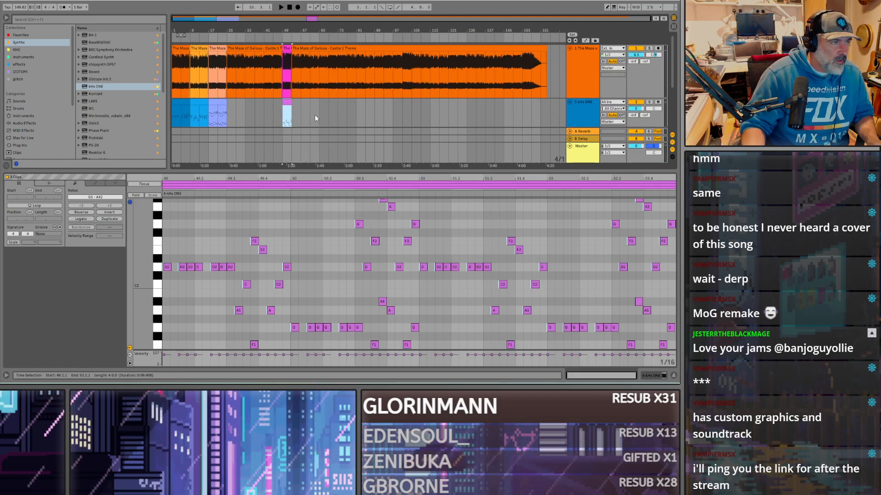
{"action": "right_click", "coordinate": [288, 73]}
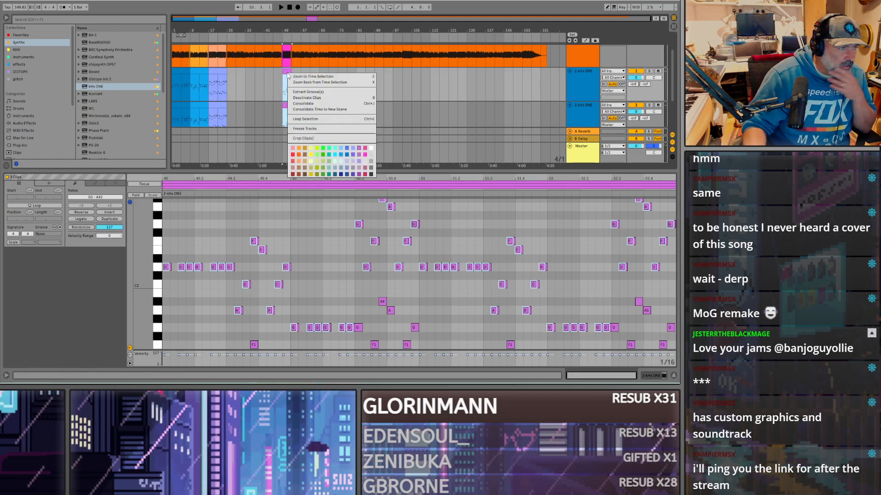
{"action": "left_click", "coordinate": [354, 156]}
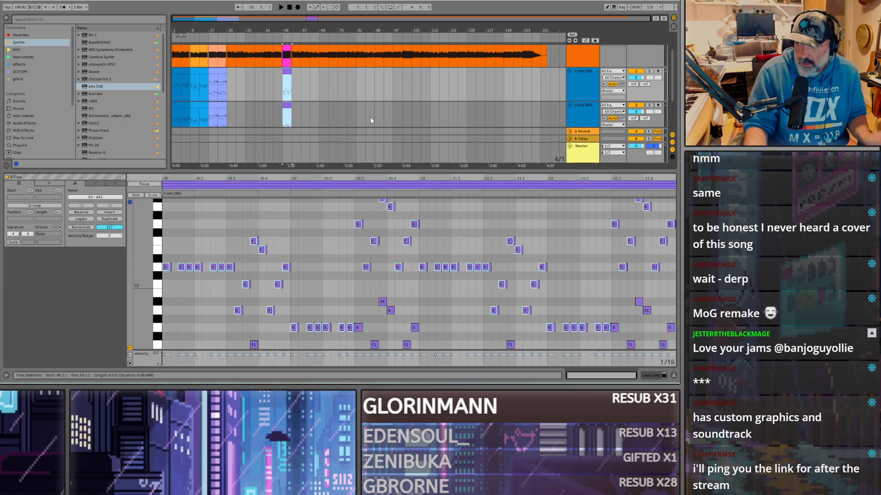
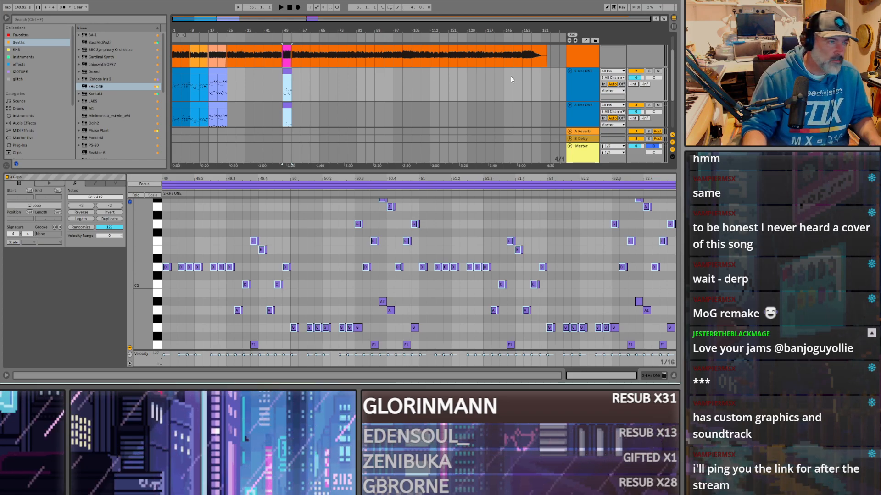
Step: Switch to the Firefox window with the Maze of Galious remake site and look over the start of its home page
{"action": "left_click_drag", "start_coordinate": [679, 39], "coordinate": [426, 23]}
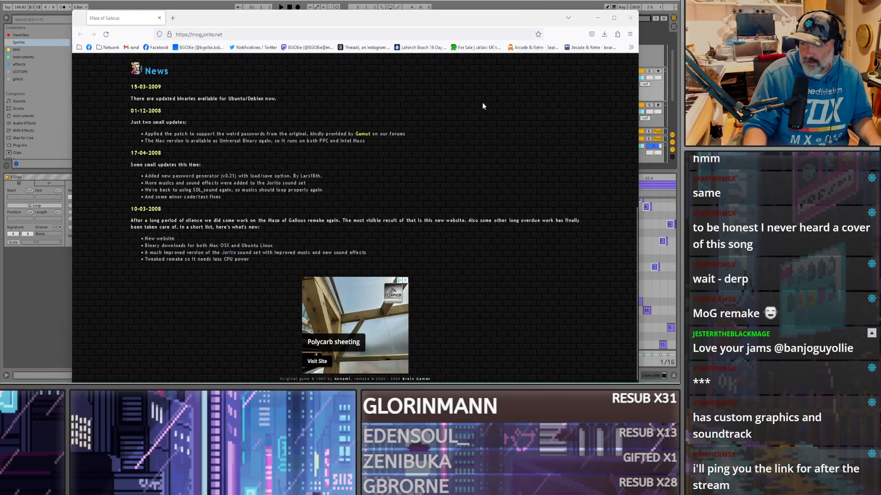
{"action": "left_click_drag", "start_coordinate": [379, 19], "coordinate": [373, 0]}
{"action": "scroll", "coordinate": [253, 176], "scroll_direction": "up", "scroll_amount": 5}
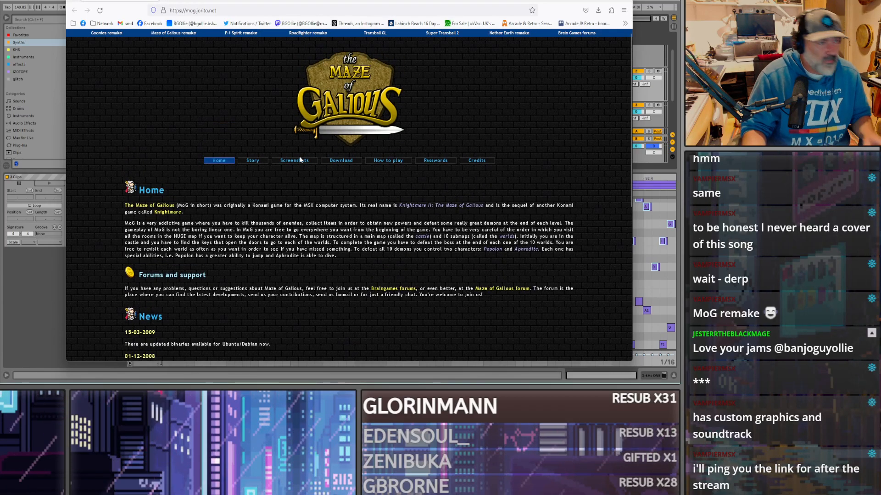
{"action": "scroll", "coordinate": [303, 156], "scroll_direction": "down", "scroll_amount": 1}
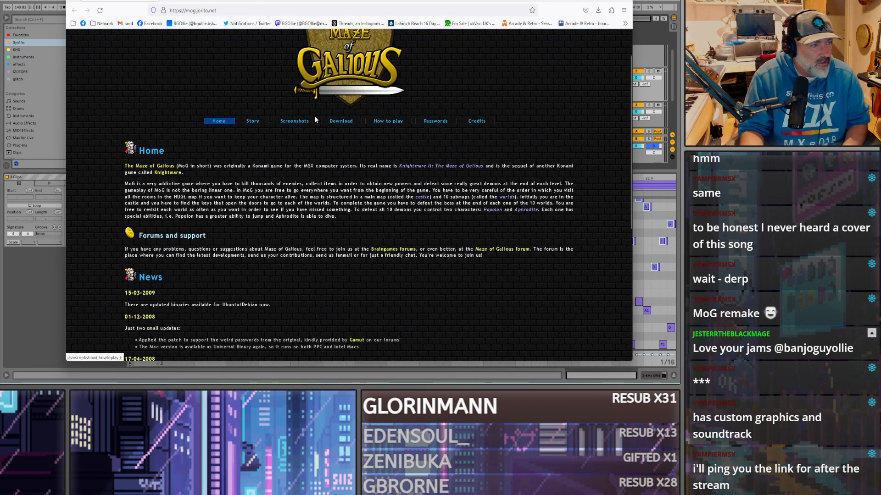
Step: Open the site's Screenshots section and view the three gameplay images of the Naramura graphic set enlarged, one after the other
{"action": "left_click", "coordinate": [294, 121]}
{"action": "left_click", "coordinate": [401, 241]}
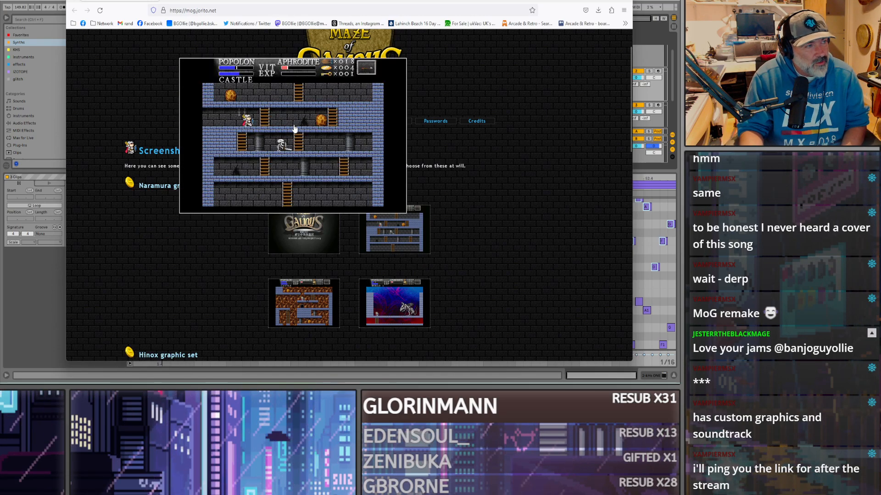
{"action": "left_click", "coordinate": [443, 191]}
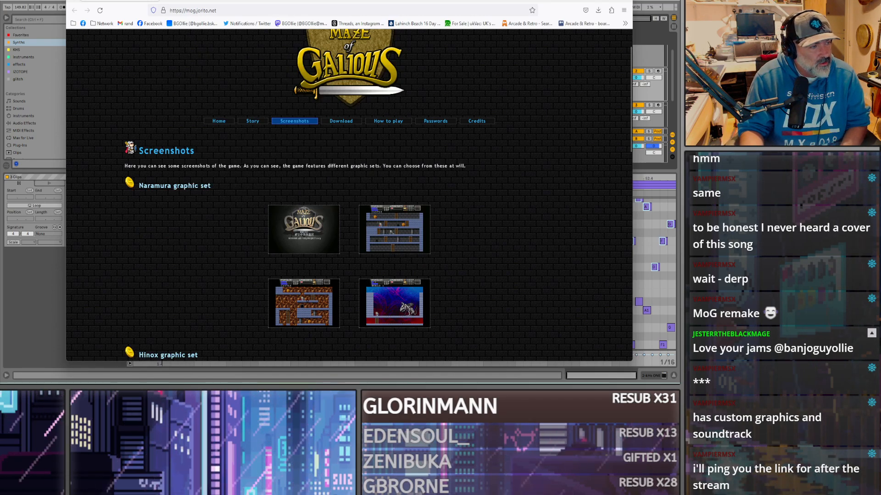
{"action": "left_click", "coordinate": [303, 301]}
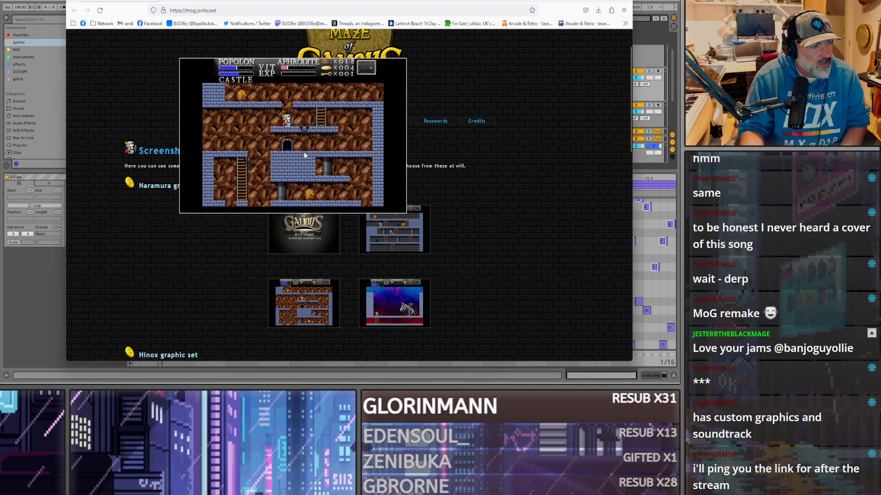
{"action": "left_click", "coordinate": [302, 155]}
{"action": "left_click", "coordinate": [395, 303]}
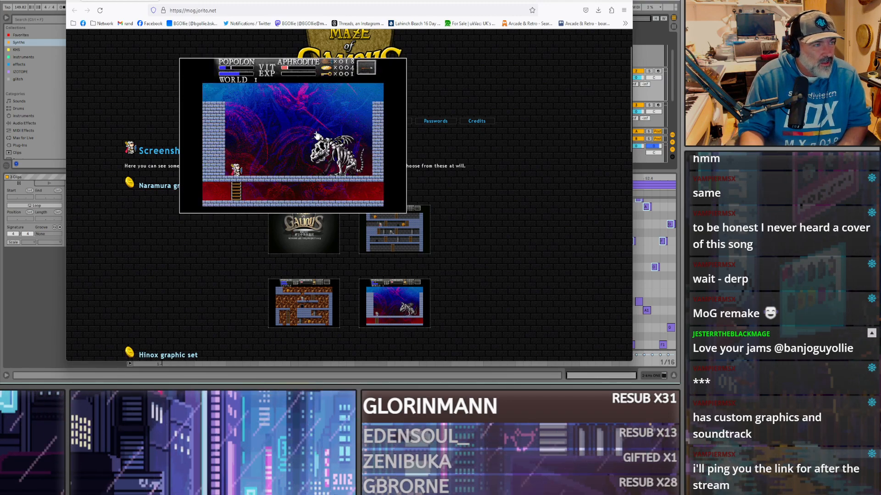
{"action": "left_click", "coordinate": [330, 152]}
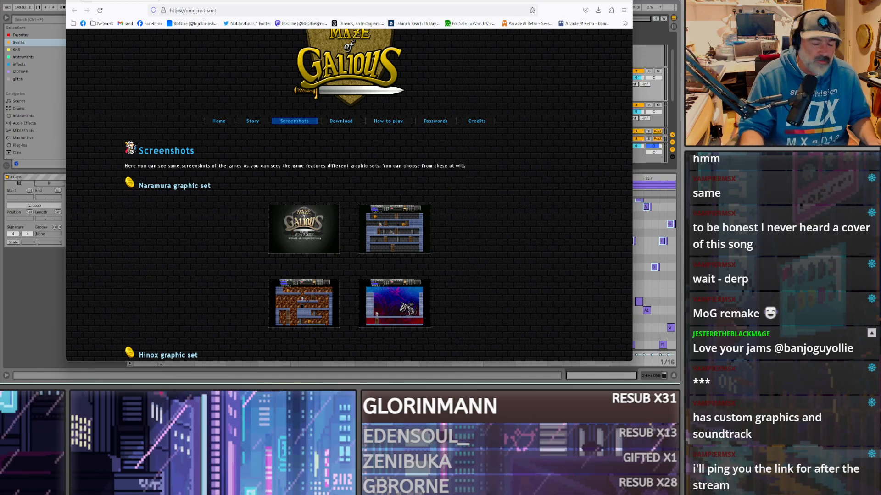
Step: Switch to the browser window with the Maze of Galious castle map and go back to its msx.org download page
{"action": "left_click_drag", "start_coordinate": [371, 0], "coordinate": [369, 1]}
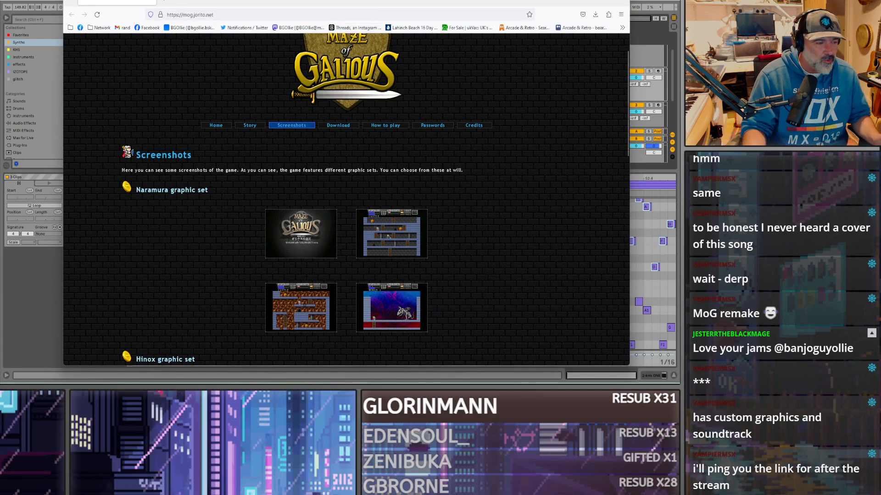
{"action": "mouse_move", "coordinate": [404, 365]}
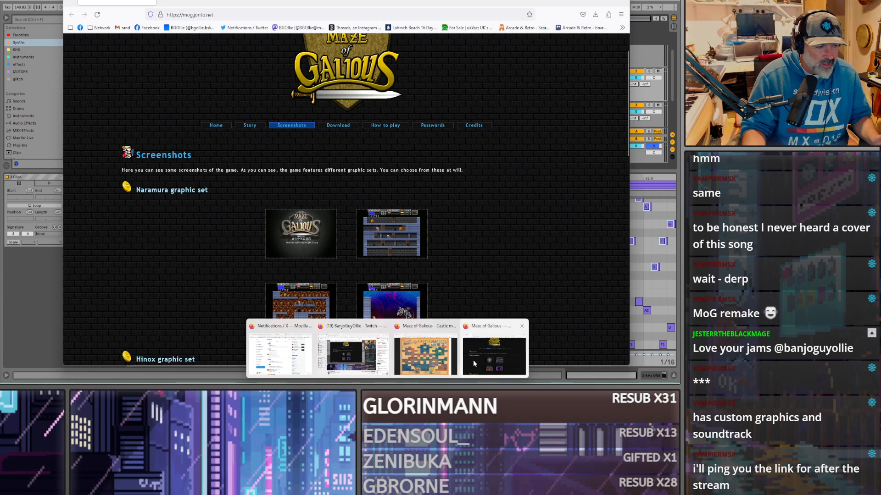
{"action": "left_click", "coordinate": [421, 353]}
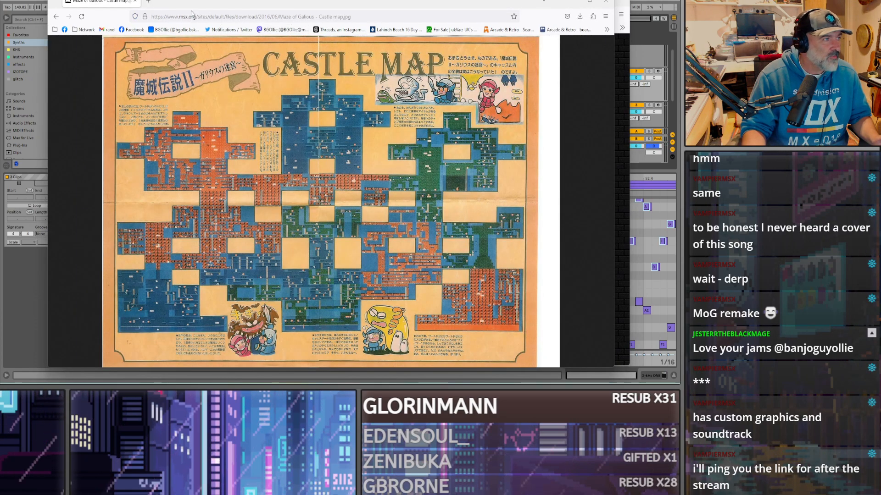
{"action": "right_click", "coordinate": [92, 2]}
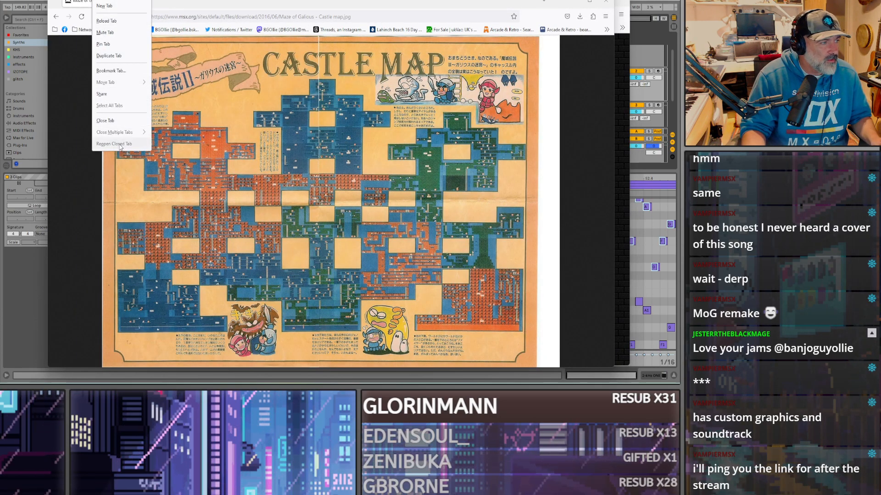
{"action": "right_click", "coordinate": [181, 2]}
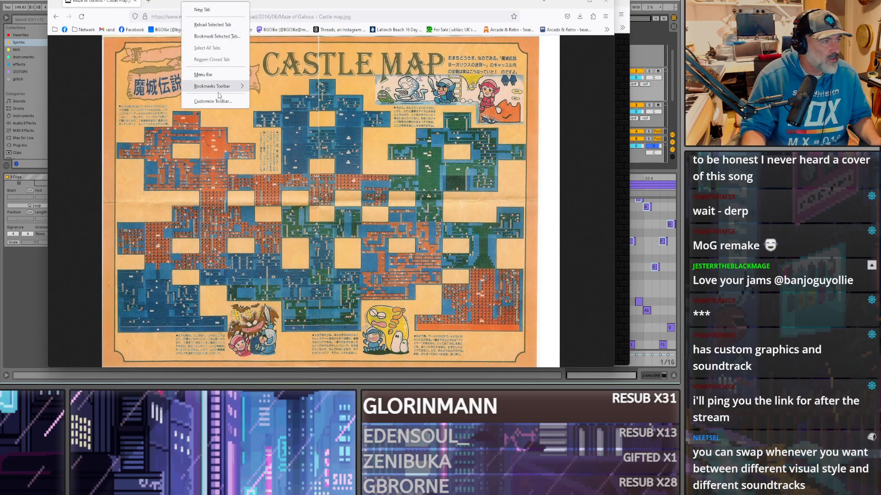
{"action": "left_click", "coordinate": [52, 17]}
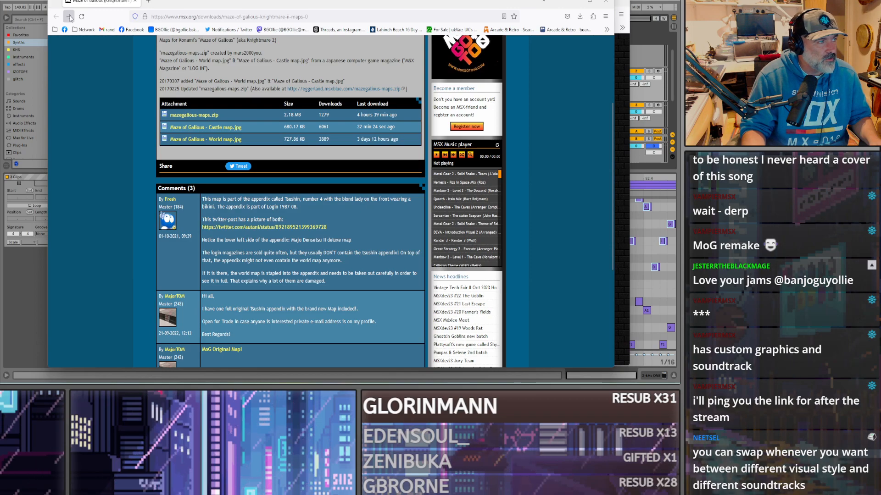
Step: Return to the castle map image and move its tab into the browser window that holds the Maze of Galious remake site
{"action": "left_click", "coordinate": [69, 17]}
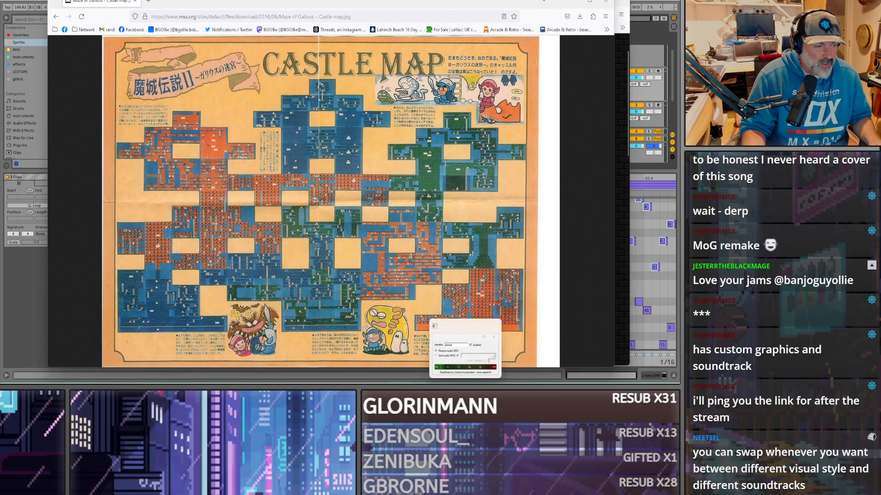
{"action": "right_click", "coordinate": [387, 391]}
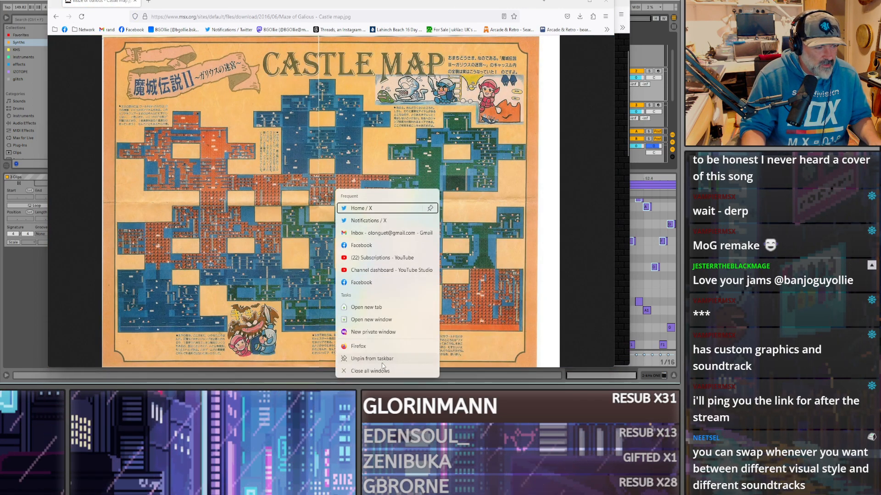
{"action": "left_click", "coordinate": [387, 381]}
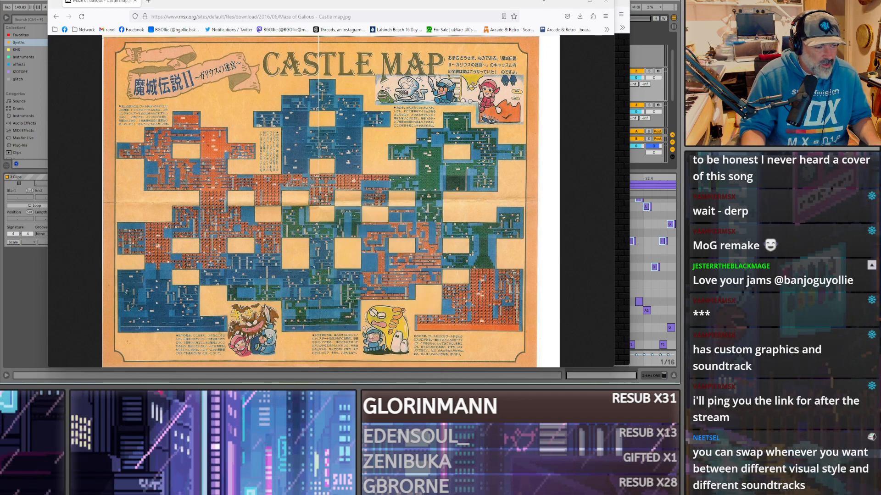
{"action": "mouse_move", "coordinate": [386, 384]}
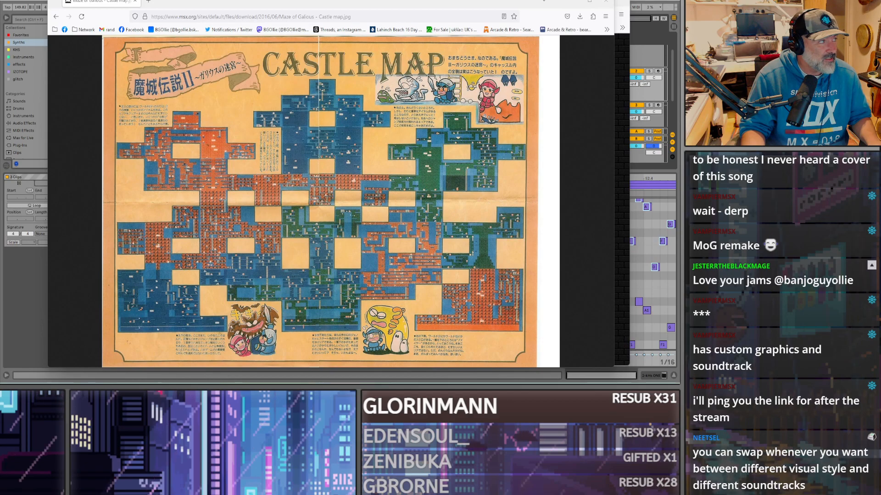
{"action": "left_click_drag", "start_coordinate": [261, 1], "coordinate": [268, 29]}
{"action": "left_click_drag", "start_coordinate": [104, 37], "coordinate": [180, 4]}
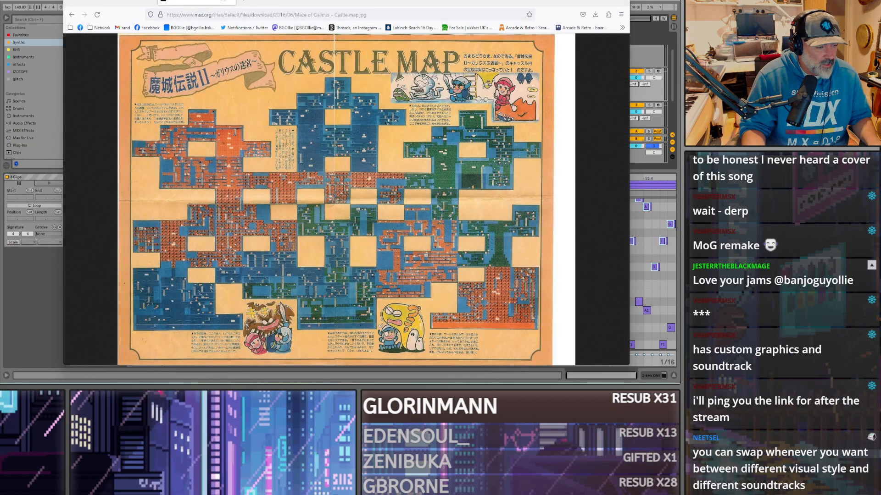
{"action": "right_click", "coordinate": [388, 392]}
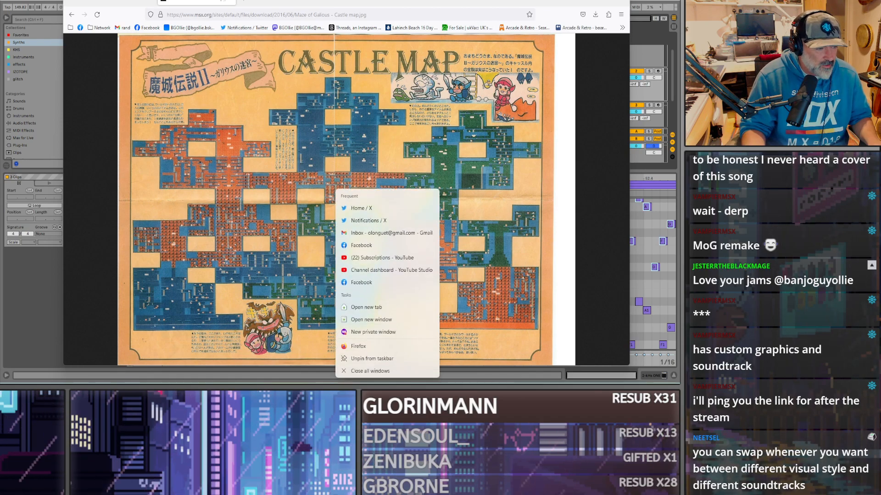
{"action": "left_click", "coordinate": [388, 393]}
{"action": "mouse_move", "coordinate": [318, 338]}
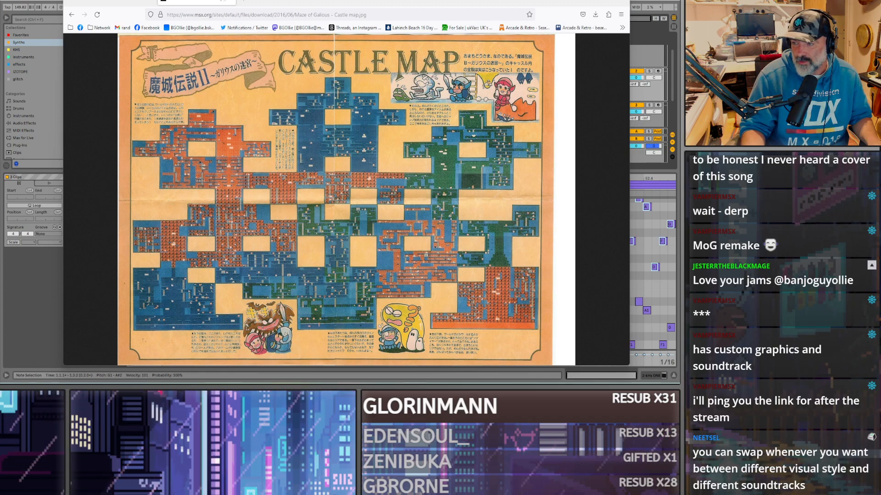
Step: Switch to the Maze of Galious remake tab and open its Download section
{"action": "left_click", "coordinate": [99, 4]}
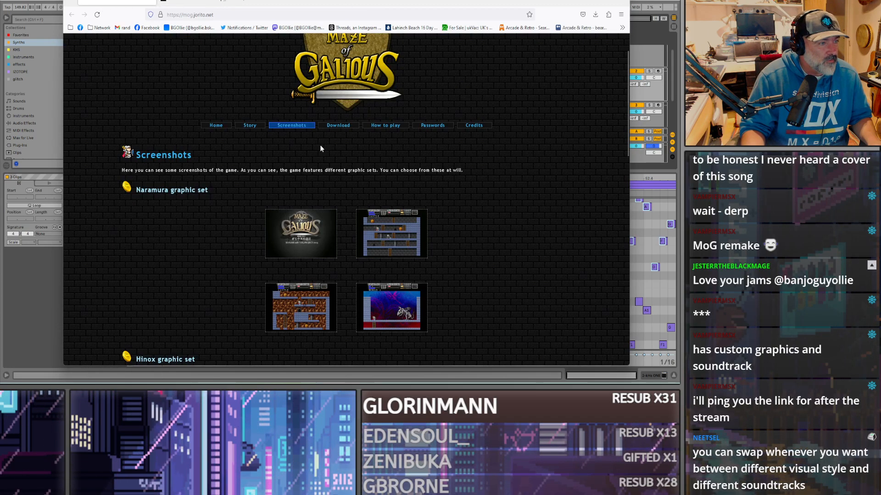
{"action": "scroll", "coordinate": [320, 146], "scroll_direction": "down", "scroll_amount": 2}
{"action": "scroll", "coordinate": [317, 115], "scroll_direction": "up", "scroll_amount": 2}
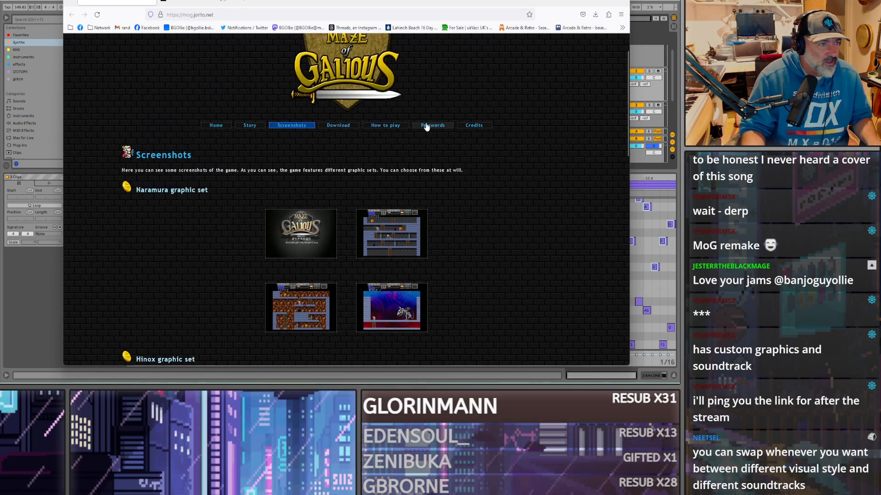
{"action": "left_click", "coordinate": [334, 126]}
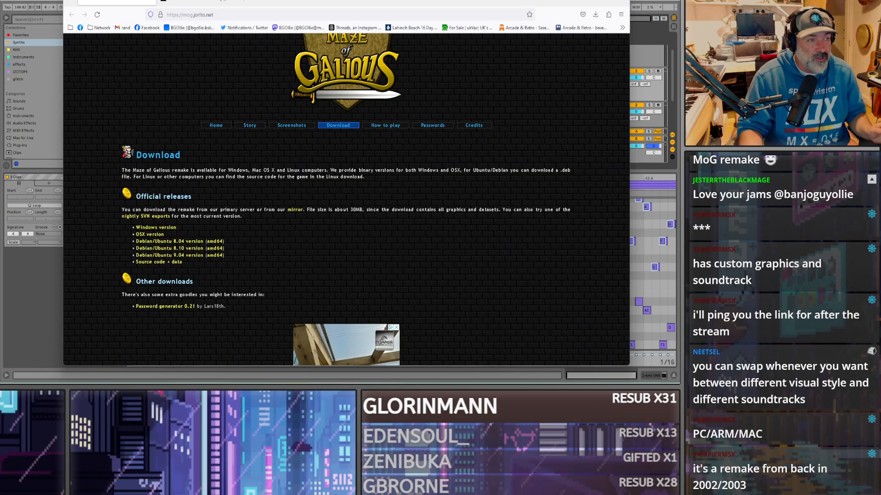
Step: Open the Credits section and read through the coding, graphics, music, maps and beta testing credits
{"action": "left_click", "coordinate": [473, 128]}
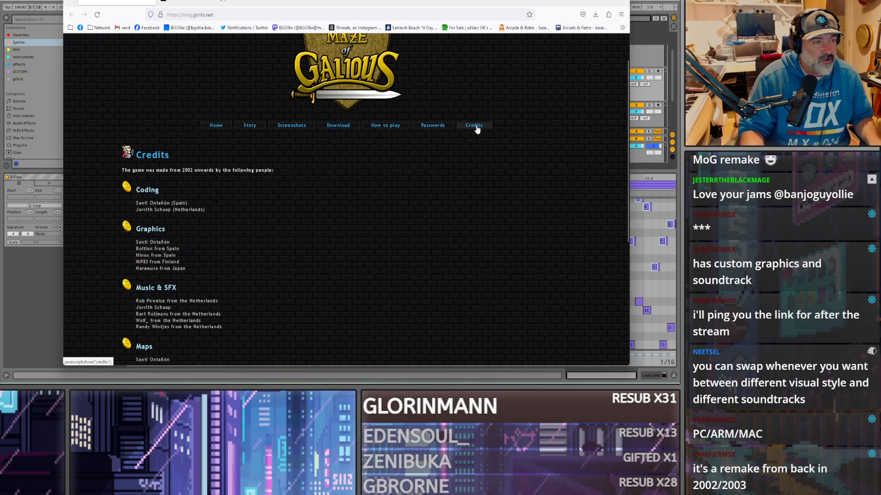
{"action": "scroll", "coordinate": [338, 131], "scroll_direction": "down", "scroll_amount": 3}
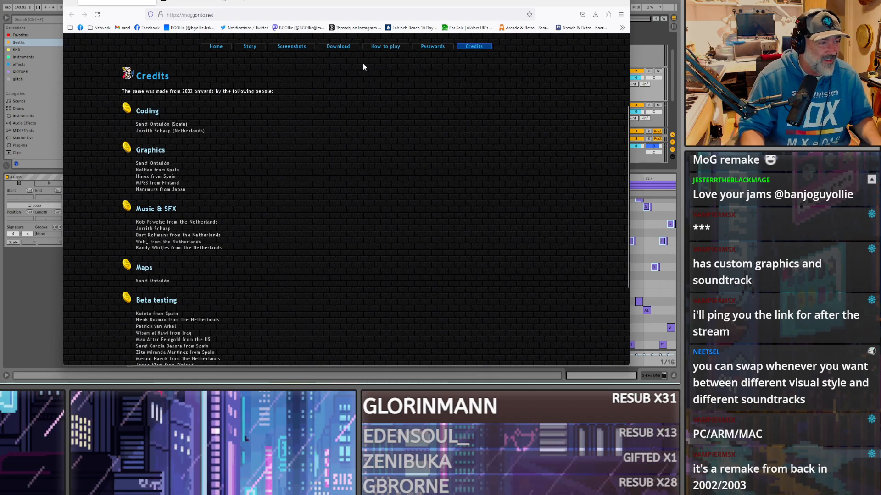
{"action": "scroll", "coordinate": [361, 65], "scroll_direction": "up", "scroll_amount": 1}
{"action": "scroll", "coordinate": [362, 66], "scroll_direction": "down", "scroll_amount": 2}
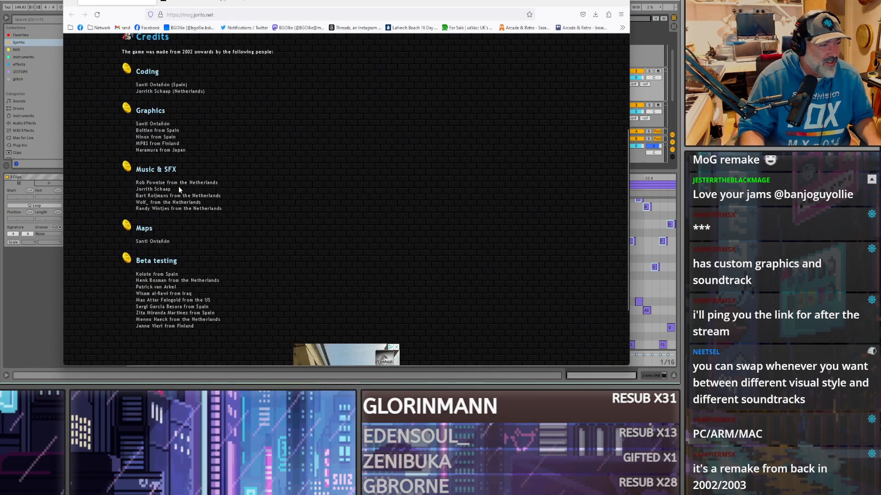
{"action": "double_click", "coordinate": [203, 184]}
{"action": "left_click", "coordinate": [184, 196]}
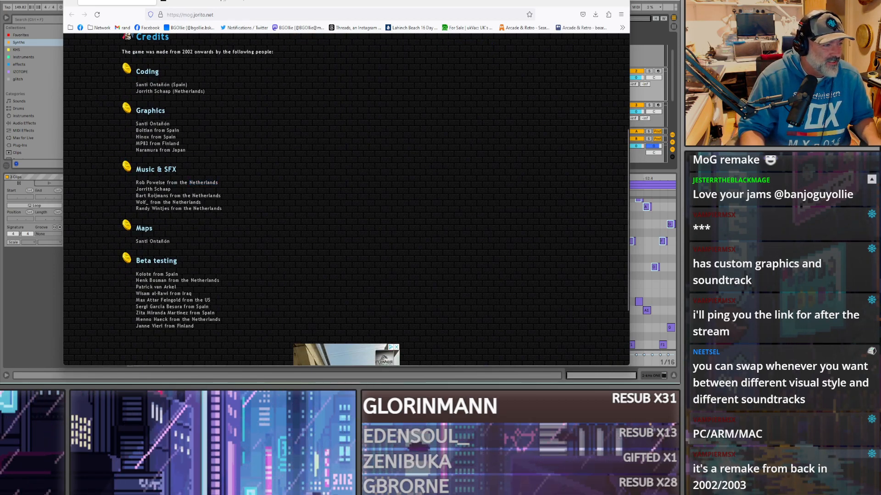
{"action": "scroll", "coordinate": [221, 209], "scroll_direction": "up", "scroll_amount": 4}
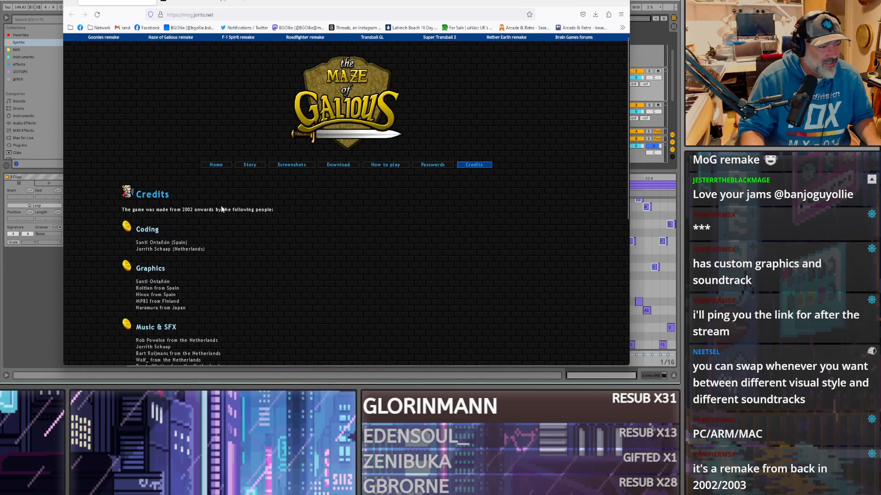
{"action": "scroll", "coordinate": [213, 223], "scroll_direction": "down", "scroll_amount": 3}
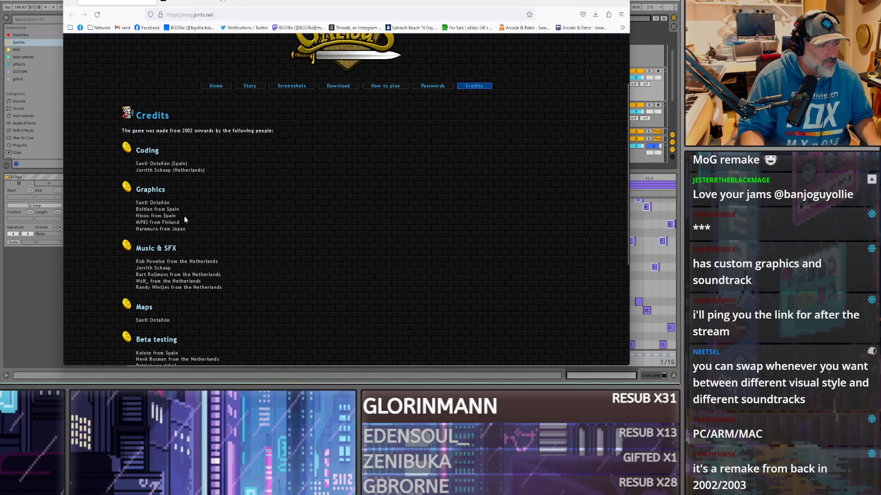
Step: Reopen the Screenshots section and view the Naramura graphic set's images enlarged
{"action": "left_click", "coordinate": [297, 91]}
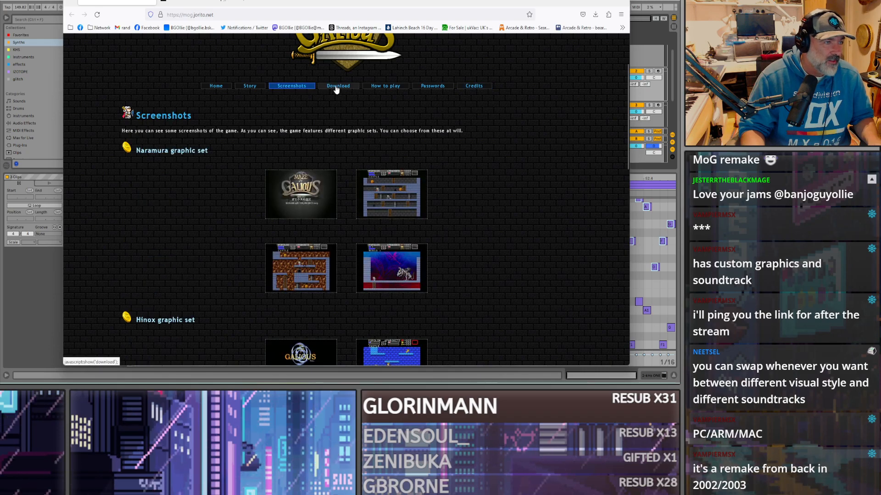
{"action": "left_click", "coordinate": [301, 198]}
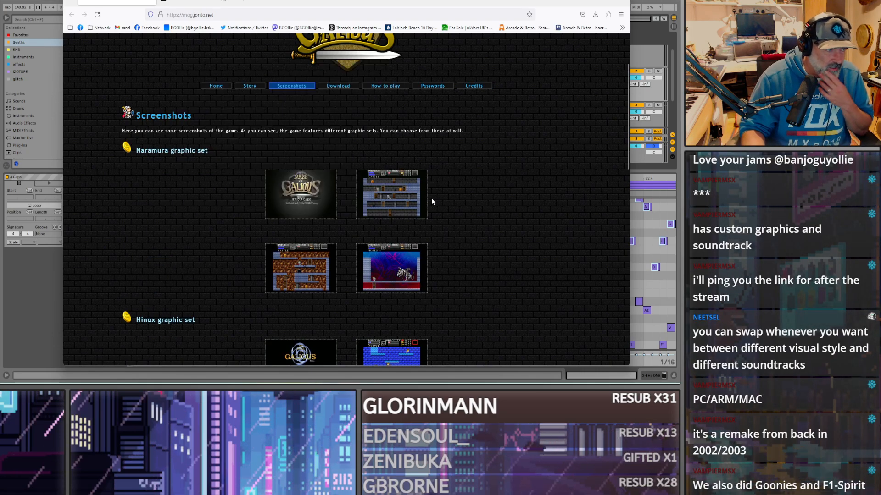
{"action": "left_click", "coordinate": [398, 191]}
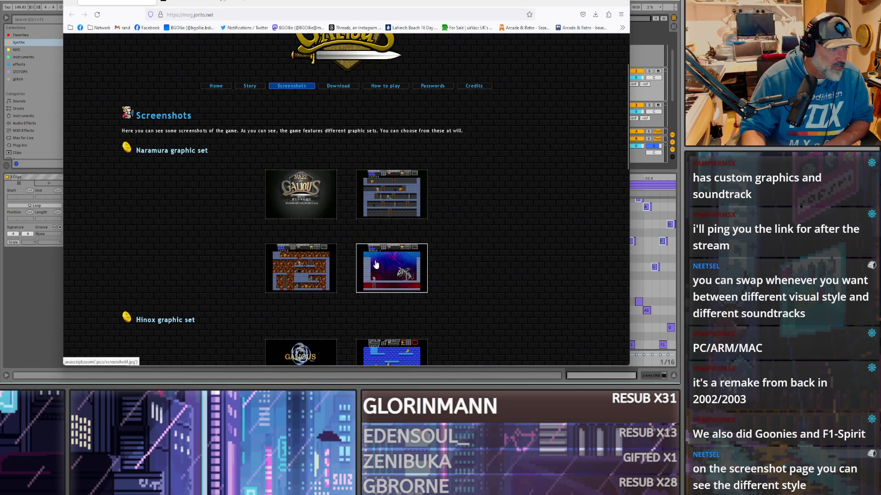
{"action": "left_click", "coordinate": [402, 184]}
{"action": "left_click", "coordinate": [420, 190]}
{"action": "left_click", "coordinate": [404, 275]}
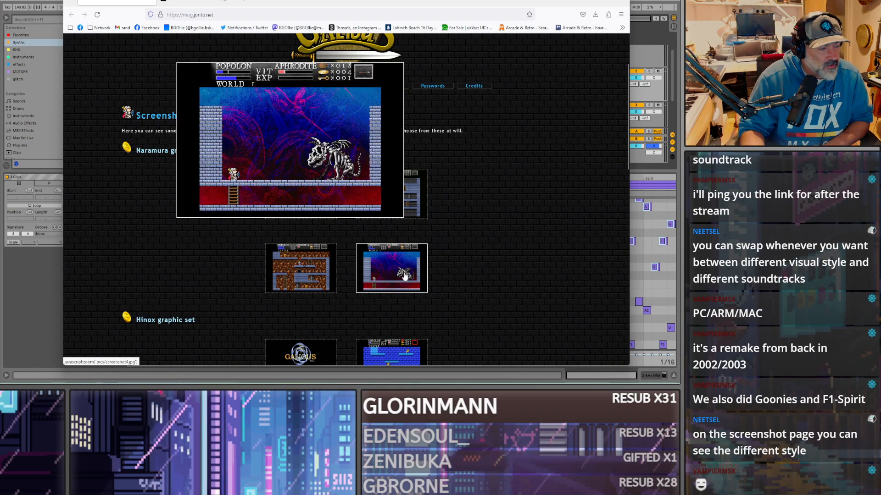
{"action": "left_click", "coordinate": [319, 272]}
Step: Examine the Hinox graphic set by enlarging its blue castle, red rock and green foliage gameplay screenshots
{"action": "scroll", "coordinate": [314, 252], "scroll_direction": "down", "scroll_amount": 3}
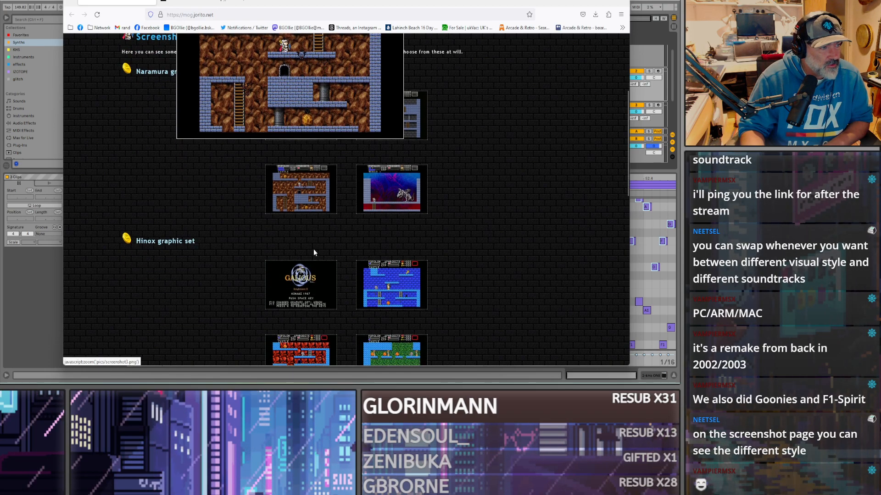
{"action": "left_click", "coordinate": [315, 296]}
{"action": "left_click", "coordinate": [395, 289]}
{"action": "scroll", "coordinate": [395, 284], "scroll_direction": "down", "scroll_amount": 1}
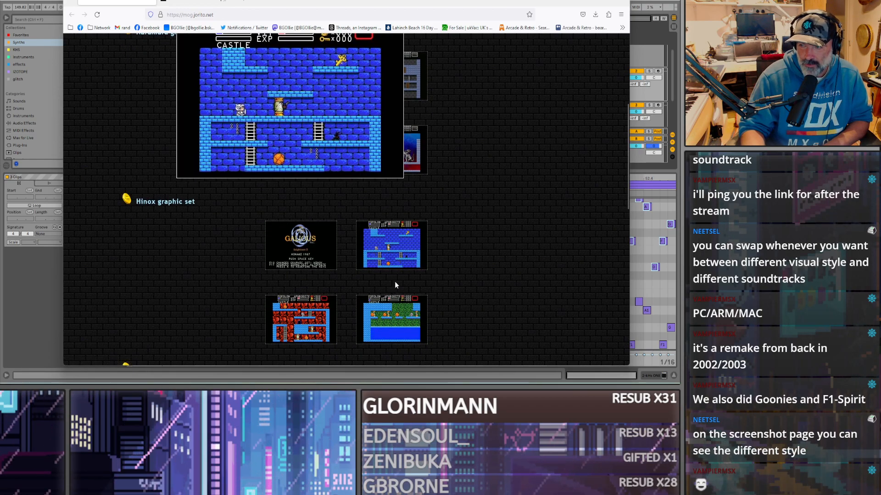
{"action": "scroll", "coordinate": [395, 281], "scroll_direction": "down", "scroll_amount": 1}
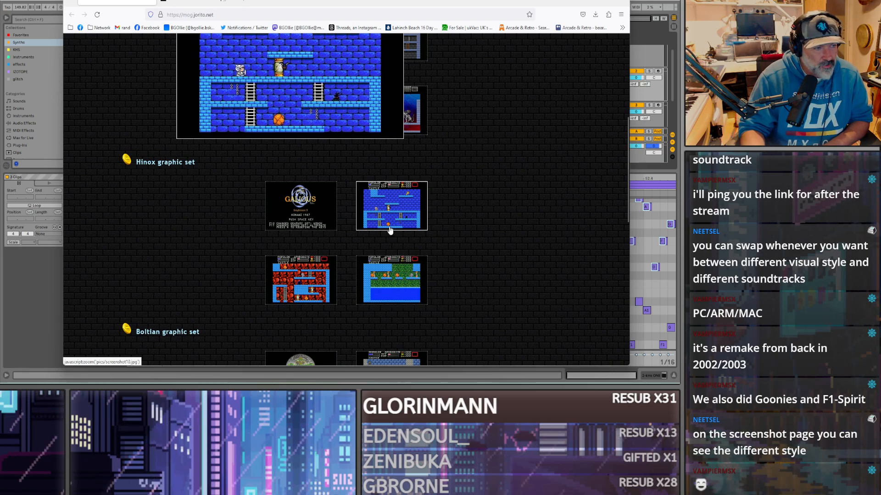
{"action": "scroll", "coordinate": [308, 232], "scroll_direction": "up", "scroll_amount": 1}
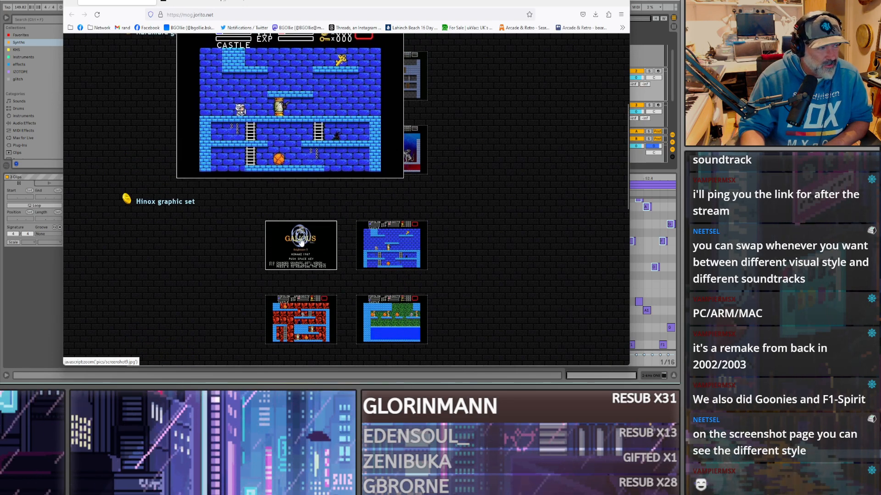
{"action": "scroll", "coordinate": [300, 241], "scroll_direction": "up", "scroll_amount": 4}
{"action": "scroll", "coordinate": [228, 211], "scroll_direction": "down", "scroll_amount": 5}
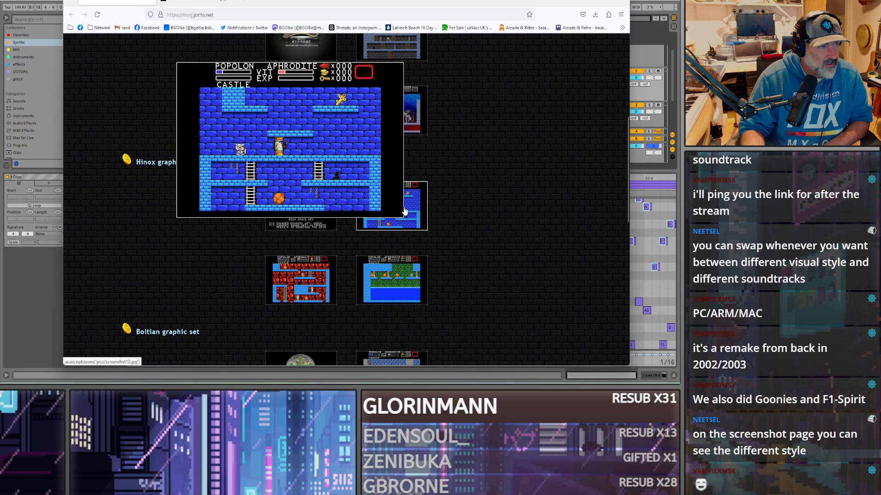
{"action": "mouse_move", "coordinate": [390, 46]}
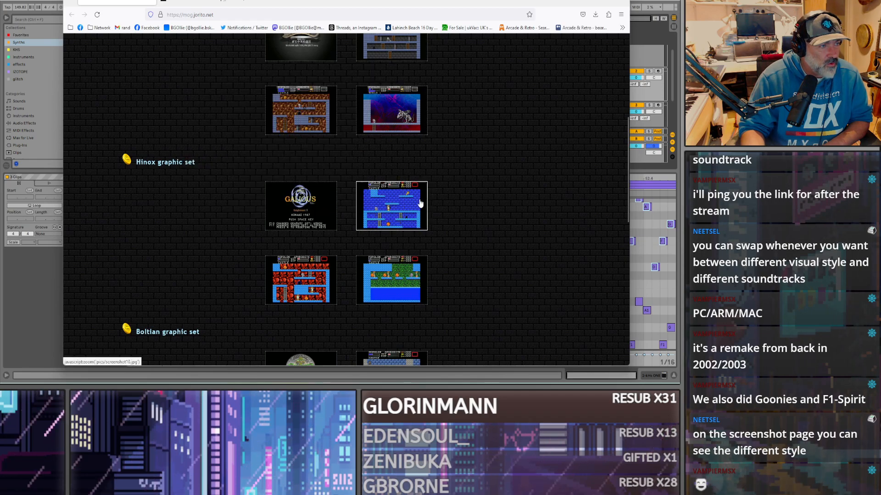
{"action": "left_click", "coordinate": [300, 282]}
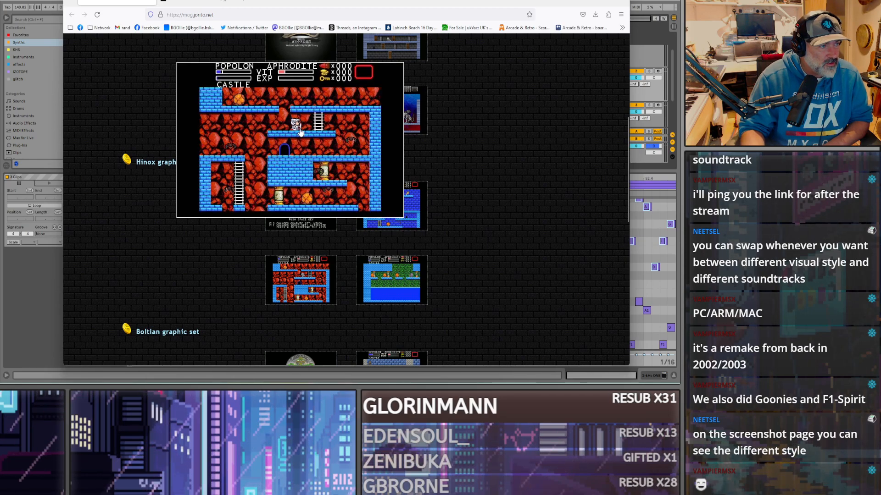
{"action": "mouse_move", "coordinate": [293, 123]}
{"action": "mouse_move", "coordinate": [307, 290]}
{"action": "mouse_move", "coordinate": [390, 281]}
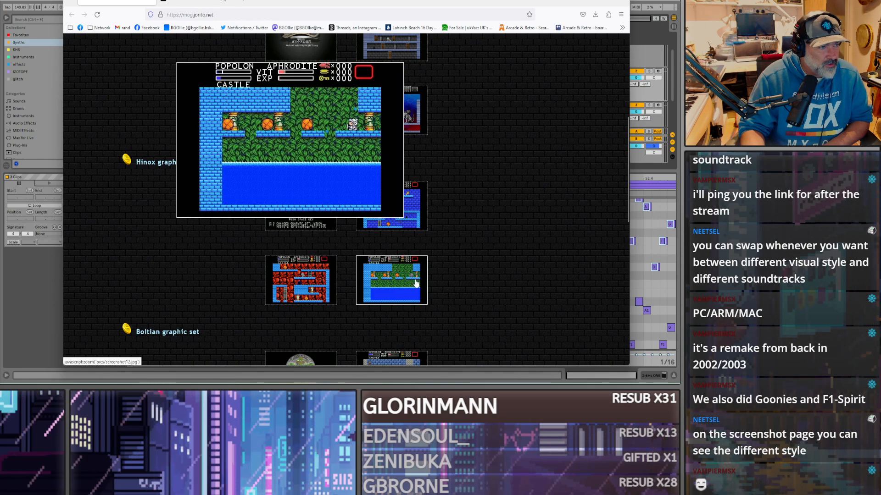
Step: View the Boltian graphic set's castle room and World 1 boss screenshots enlarged
{"action": "scroll", "coordinate": [490, 232], "scroll_direction": "down", "scroll_amount": 3}
{"action": "mouse_move", "coordinate": [415, 260]}
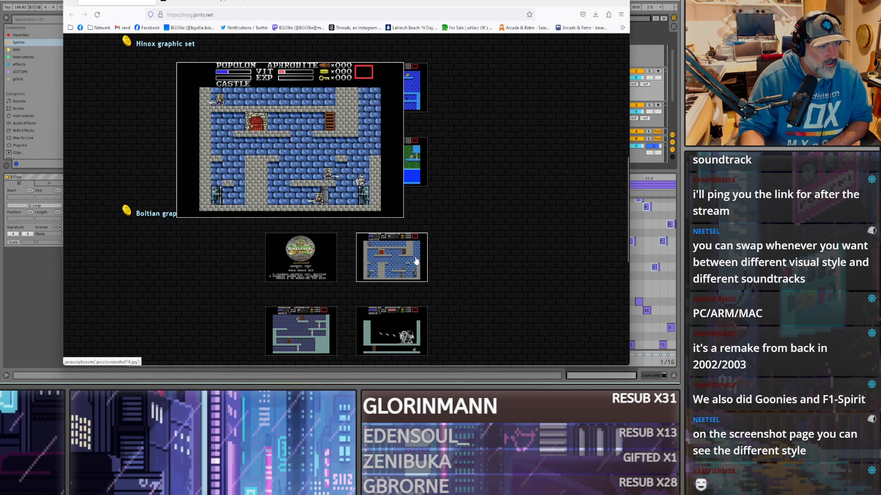
{"action": "scroll", "coordinate": [355, 258], "scroll_direction": "down", "scroll_amount": 1}
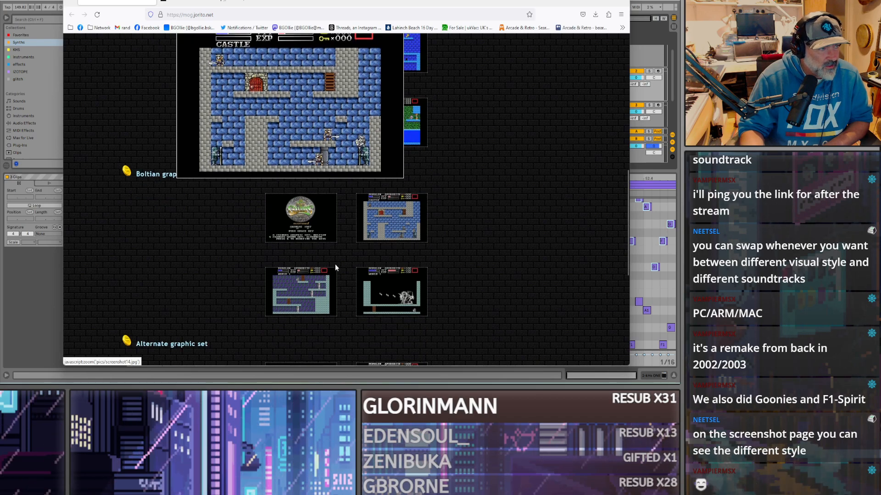
{"action": "mouse_move", "coordinate": [378, 296]}
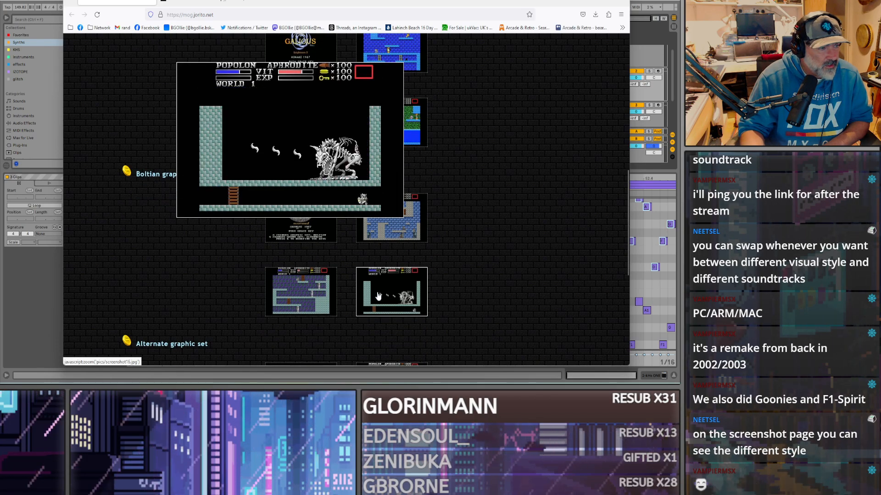
{"action": "scroll", "coordinate": [497, 220], "scroll_direction": "down", "scroll_amount": 2}
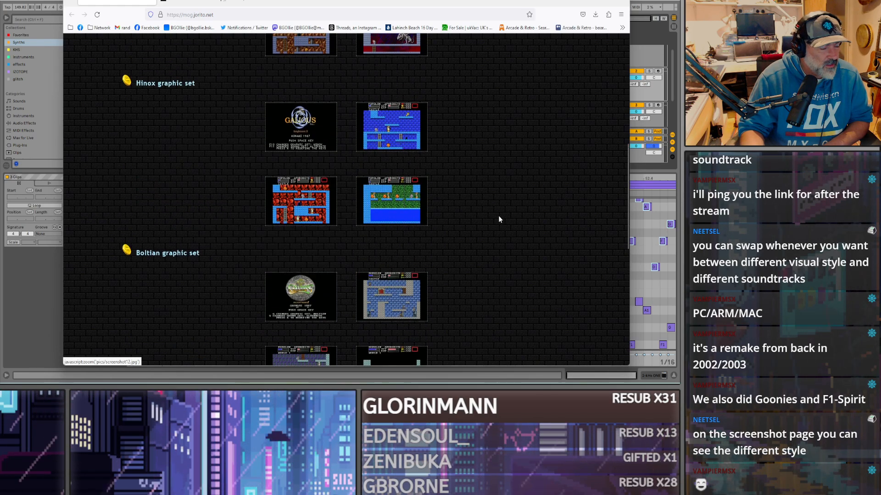
Step: View the Alternate graphic set's title screen and gameplay screenshots enlarged, and return to the earlier graphic sets
{"action": "scroll", "coordinate": [458, 224], "scroll_direction": "down", "scroll_amount": 3}
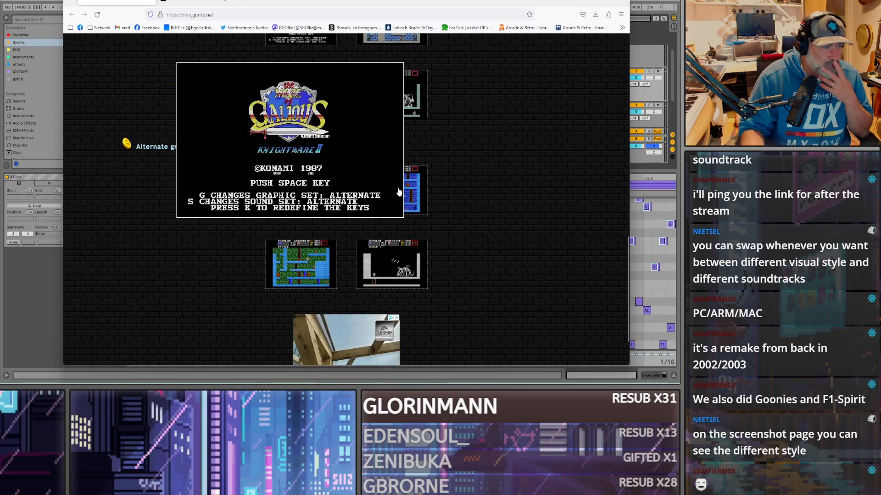
{"action": "mouse_move", "coordinate": [283, 274]}
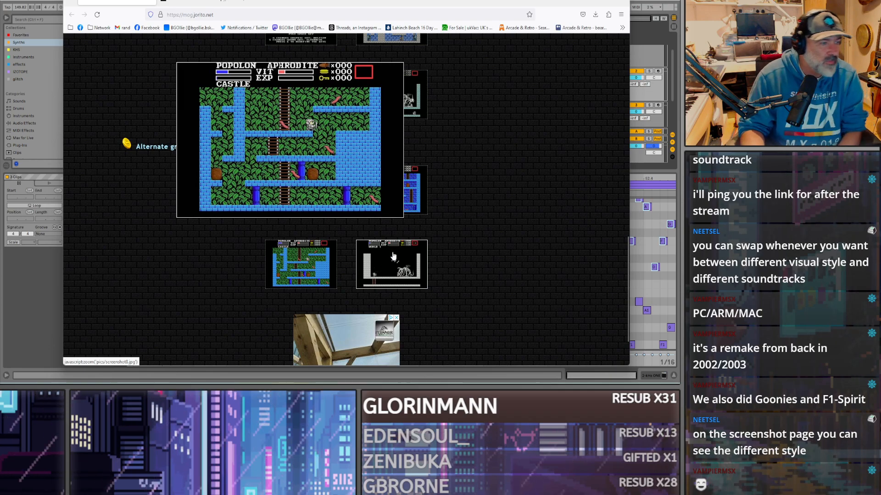
{"action": "mouse_move", "coordinate": [384, 260]}
{"action": "scroll", "coordinate": [407, 251], "scroll_direction": "down", "scroll_amount": 2}
{"action": "scroll", "coordinate": [463, 248], "scroll_direction": "up", "scroll_amount": 6}
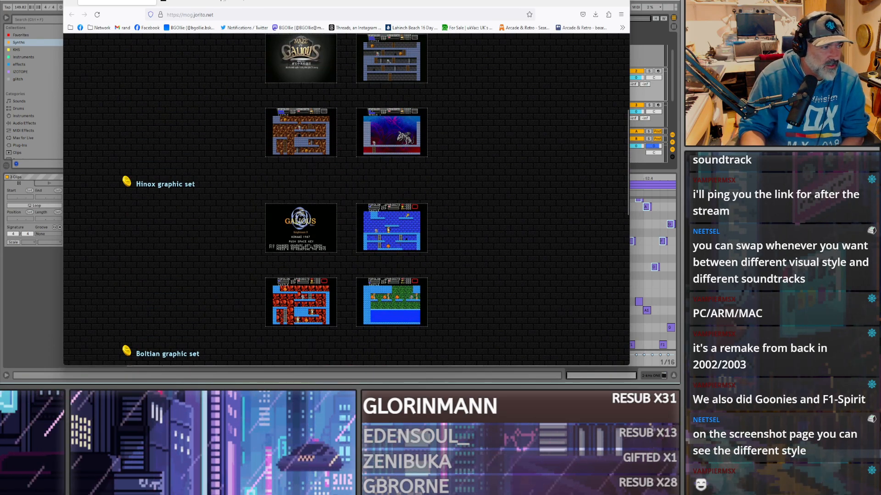
Step: Compare enlarged gameplay screenshots from the Hinox and Naramura graphic sets, including the green foliage, castle and brown rock rooms
{"action": "mouse_move", "coordinate": [394, 225]}
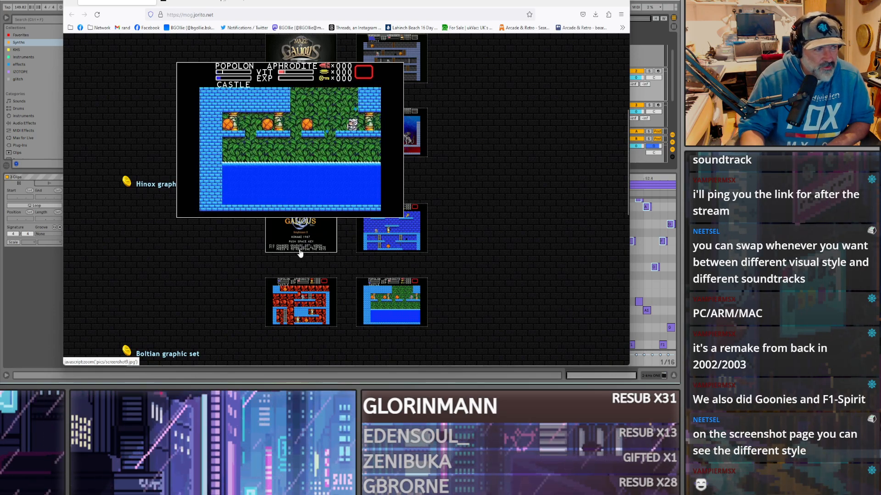
{"action": "mouse_move", "coordinate": [417, 59]}
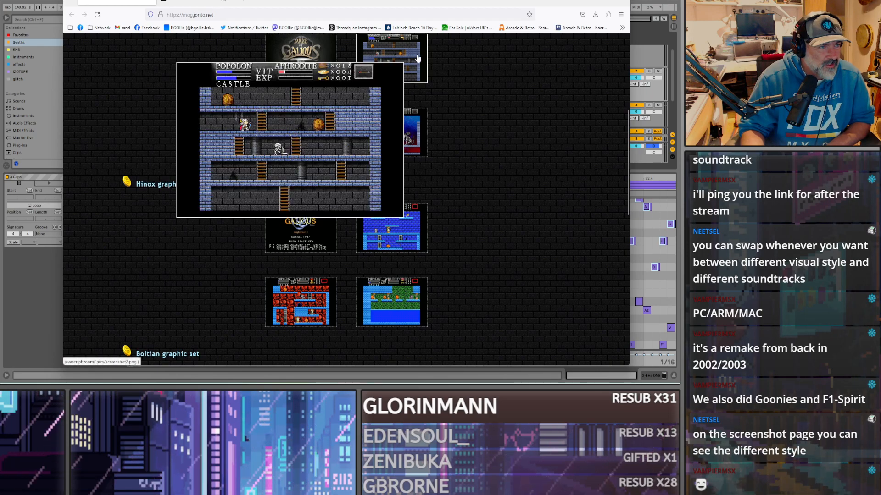
{"action": "scroll", "coordinate": [406, 112], "scroll_direction": "up", "scroll_amount": 3}
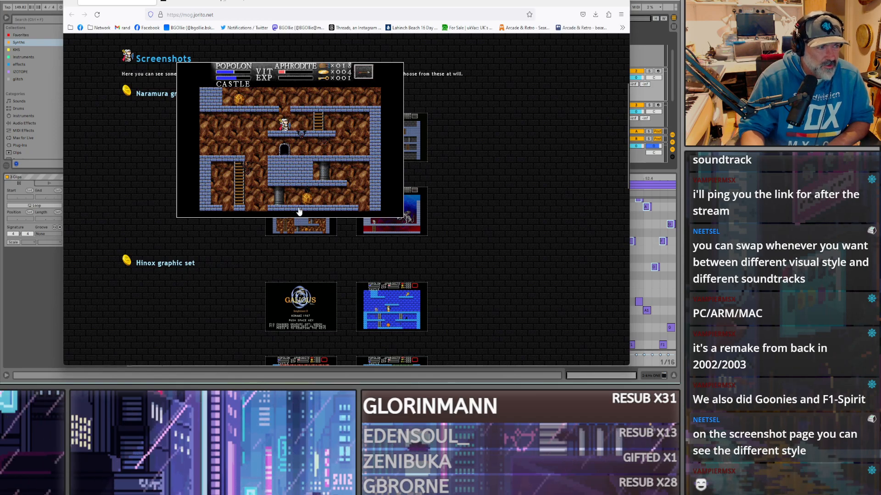
{"action": "scroll", "coordinate": [444, 243], "scroll_direction": "down", "scroll_amount": 4}
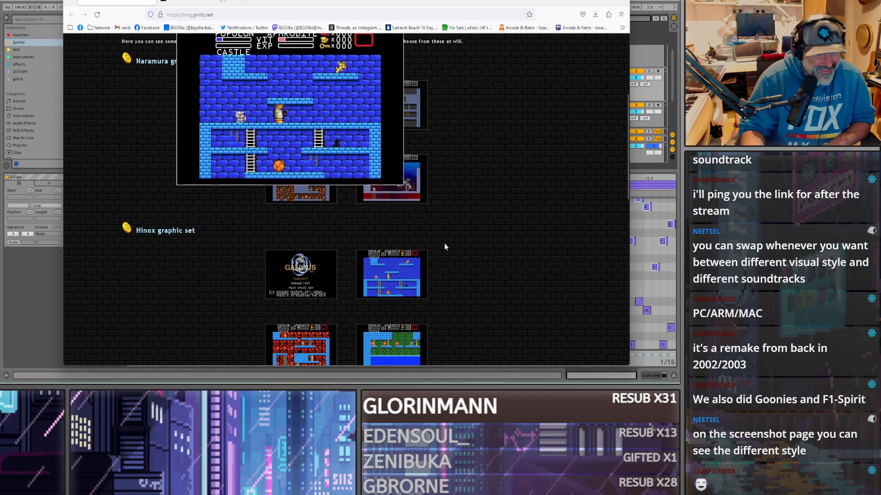
{"action": "scroll", "coordinate": [324, 179], "scroll_direction": "down", "scroll_amount": 4}
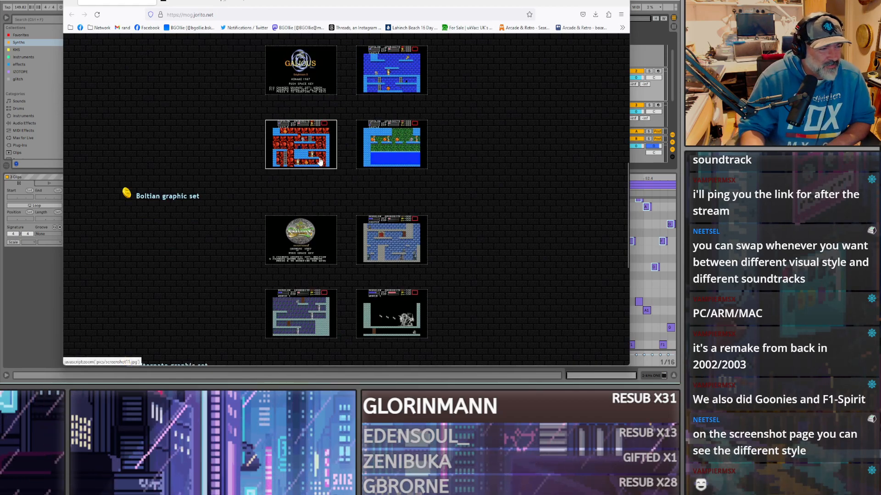
{"action": "scroll", "coordinate": [316, 159], "scroll_direction": "up", "scroll_amount": 4}
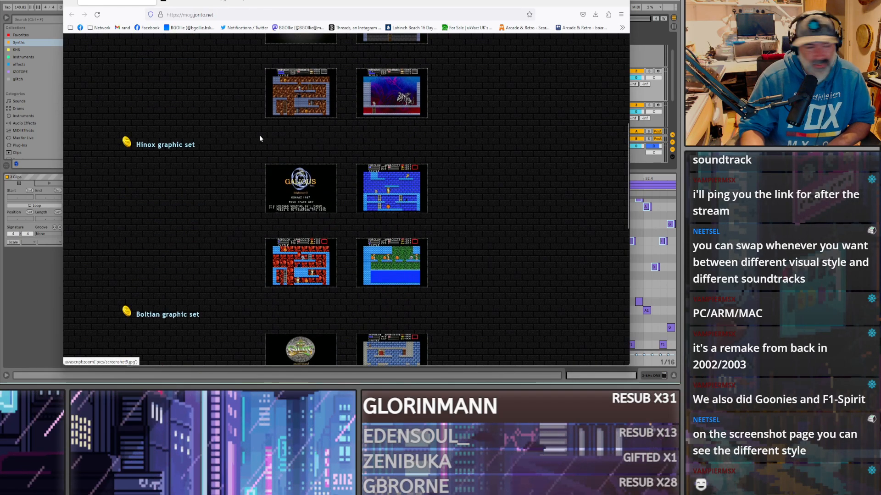
{"action": "mouse_move", "coordinate": [288, 191]}
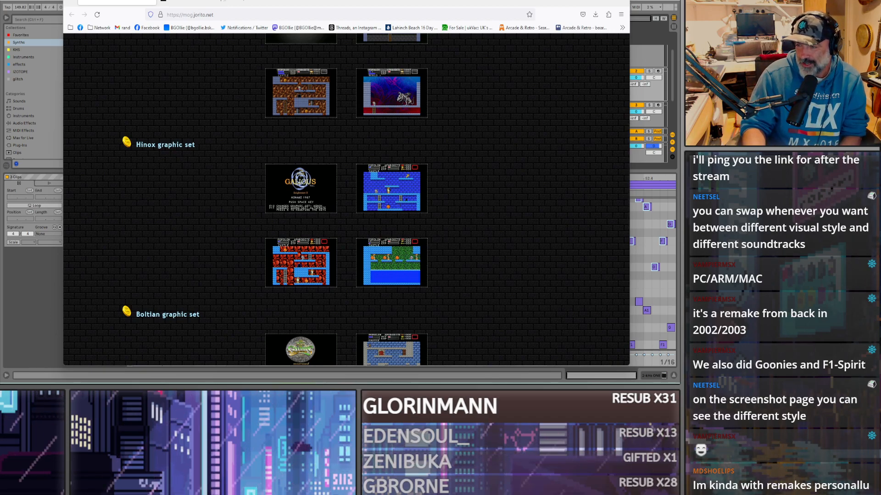
Step: Open the Credits section briefly, and look through the How to play section from the controls to the enemies, keys, weapons and shrines
{"action": "scroll", "coordinate": [439, 176], "scroll_direction": "up", "scroll_amount": 10}
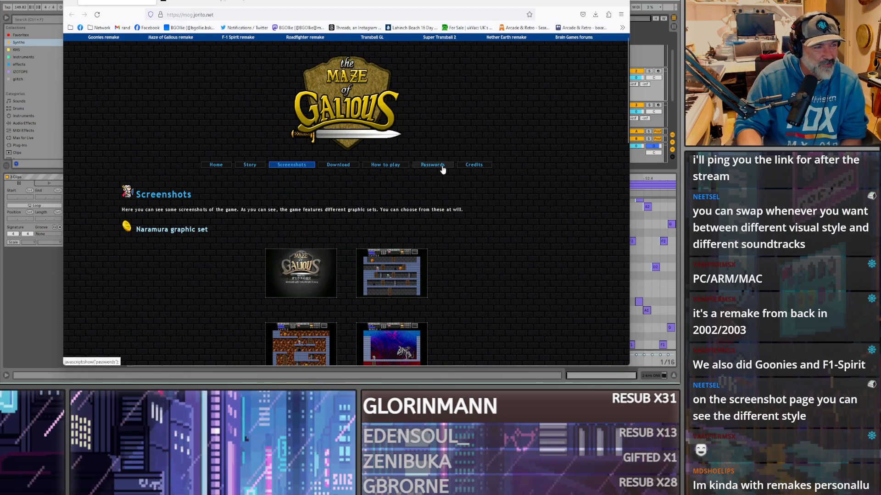
{"action": "left_click", "coordinate": [474, 166]}
{"action": "left_click", "coordinate": [385, 164]}
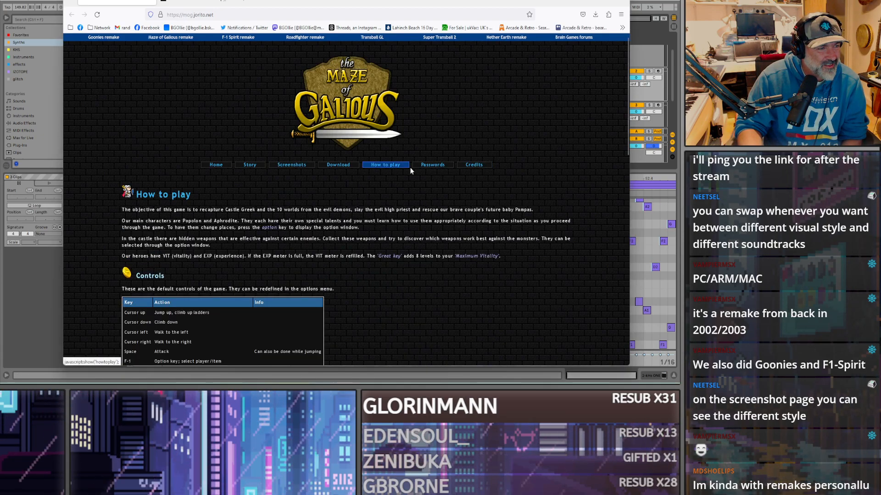
{"action": "scroll", "coordinate": [291, 199], "scroll_direction": "down", "scroll_amount": 6}
{"action": "scroll", "coordinate": [293, 198], "scroll_direction": "down", "scroll_amount": 6}
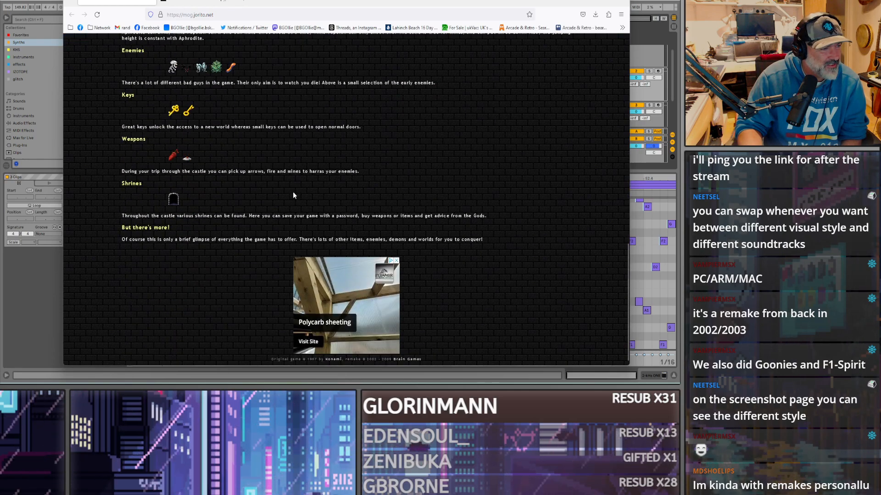
{"action": "scroll", "coordinate": [293, 188], "scroll_direction": "up", "scroll_amount": 5}
{"action": "scroll", "coordinate": [373, 174], "scroll_direction": "up", "scroll_amount": 8}
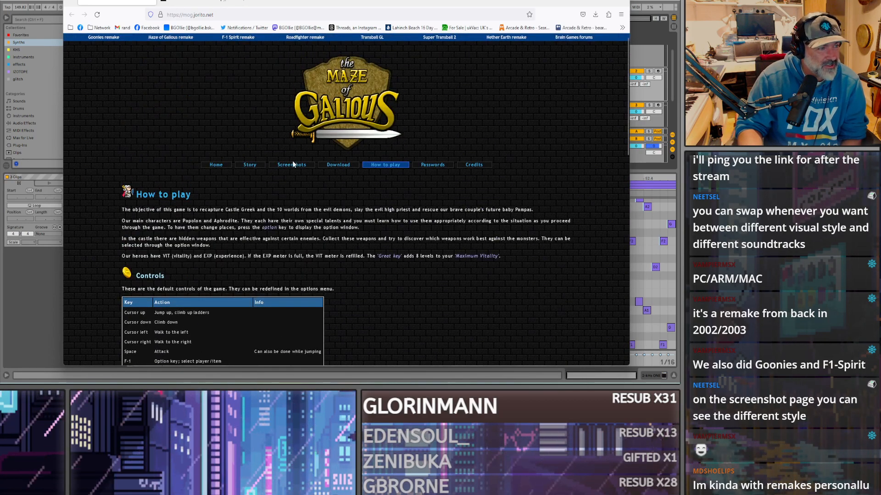
Step: Open the Download section and review its official releases and other downloads
{"action": "left_click", "coordinate": [345, 166]}
{"action": "scroll", "coordinate": [130, 249], "scroll_direction": "down", "scroll_amount": 3}
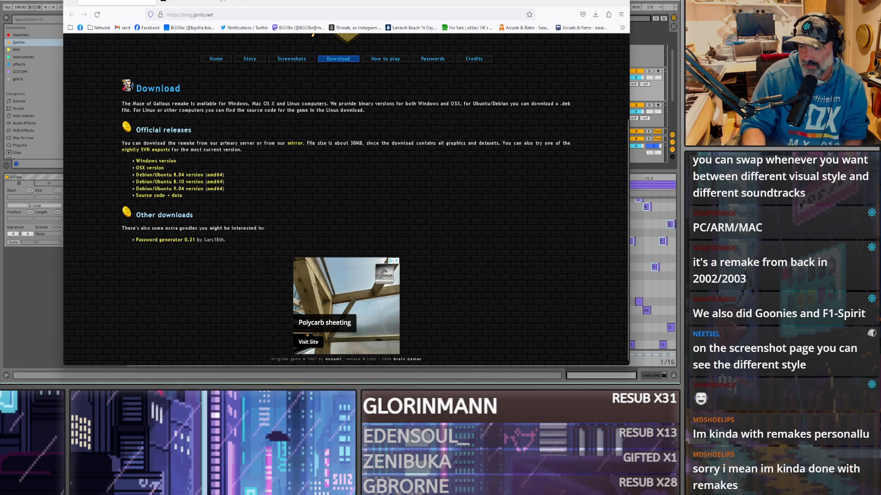
{"action": "scroll", "coordinate": [411, 141], "scroll_direction": "up", "scroll_amount": 3}
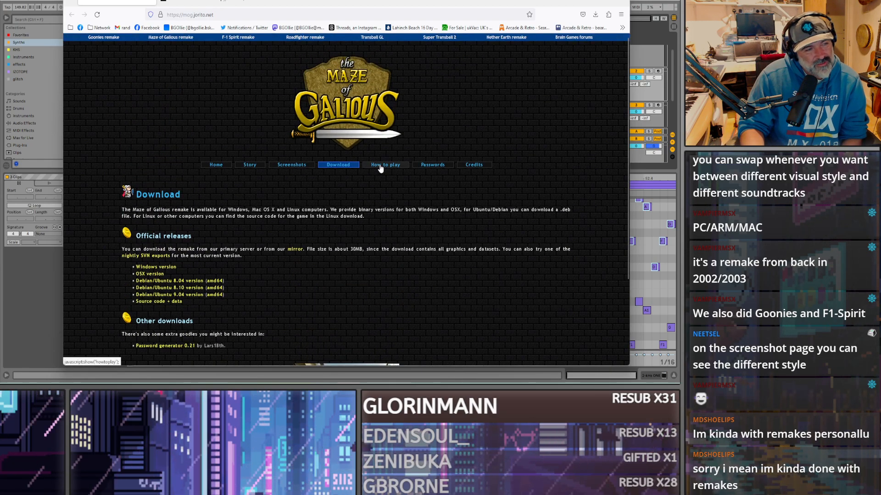
Step: Look briefly at the How to play, Passwords, Story and Home sections of the remake site
{"action": "left_click", "coordinate": [383, 167]}
{"action": "left_click", "coordinate": [431, 166]}
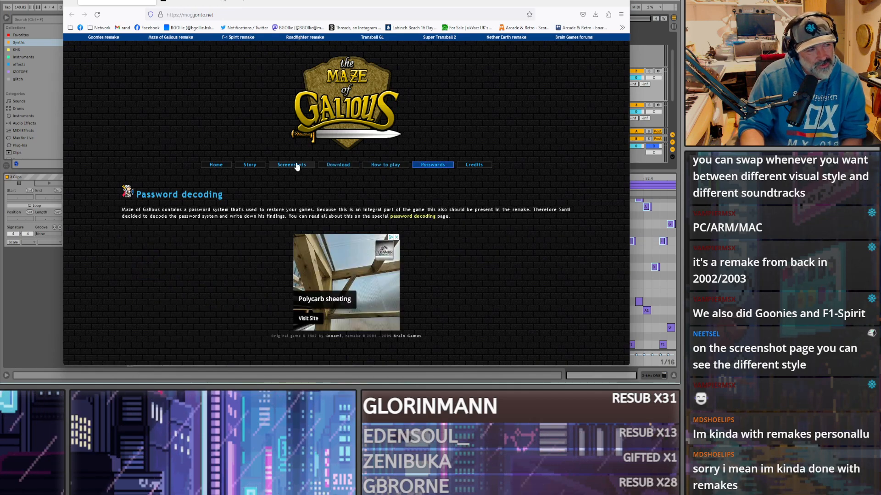
{"action": "left_click", "coordinate": [249, 166]}
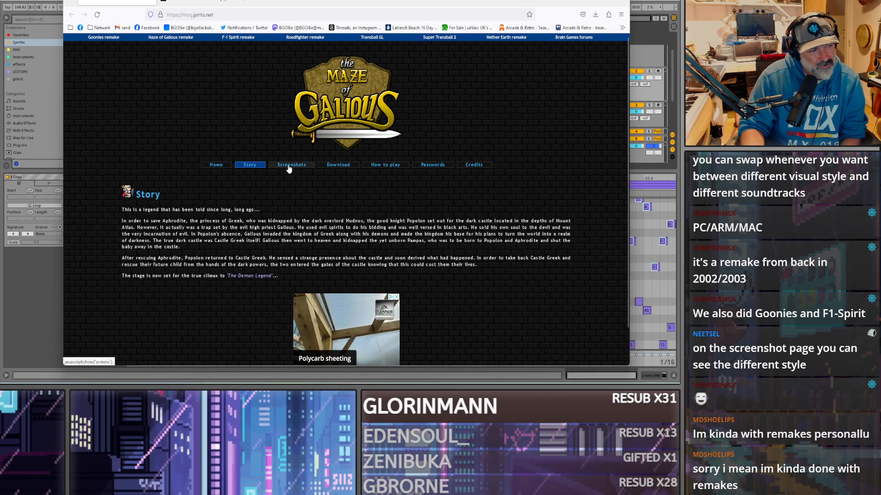
{"action": "scroll", "coordinate": [247, 165], "scroll_direction": "down", "scroll_amount": 1}
{"action": "left_click", "coordinate": [213, 130]}
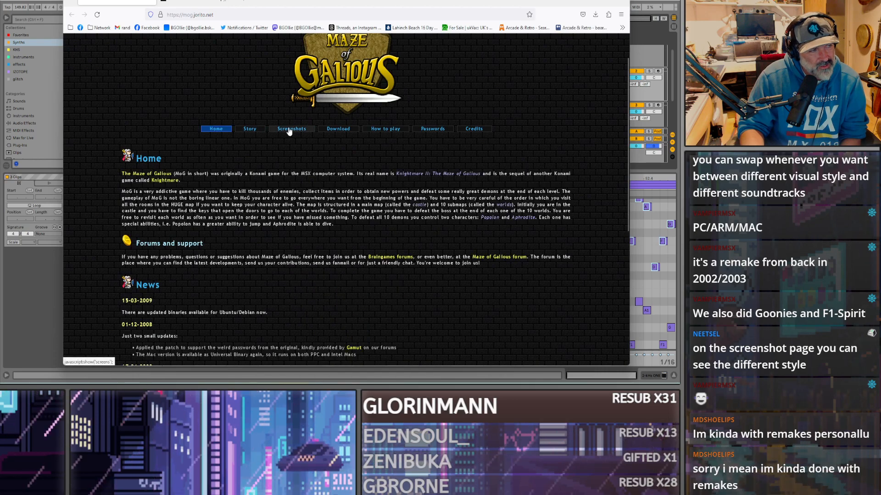
Step: Check the Screenshots section once more and return to the Home section's introduction and news
{"action": "left_click", "coordinate": [292, 129]}
{"action": "scroll", "coordinate": [187, 179], "scroll_direction": "down", "scroll_amount": 2}
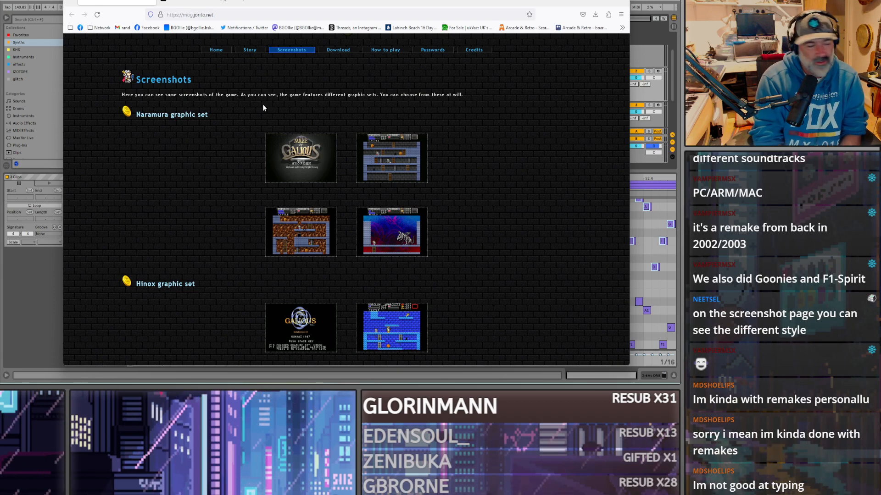
{"action": "scroll", "coordinate": [442, 152], "scroll_direction": "up", "scroll_amount": 3}
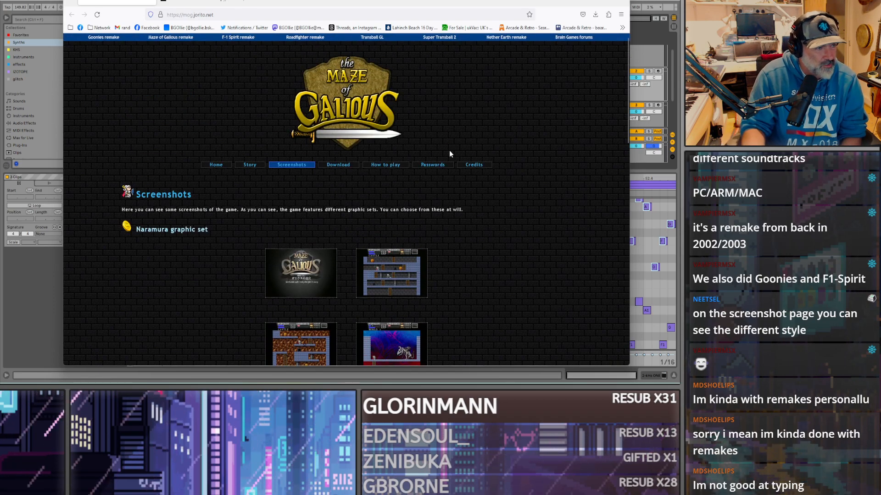
{"action": "left_click", "coordinate": [211, 166]}
{"action": "scroll", "coordinate": [260, 150], "scroll_direction": "down", "scroll_amount": 4}
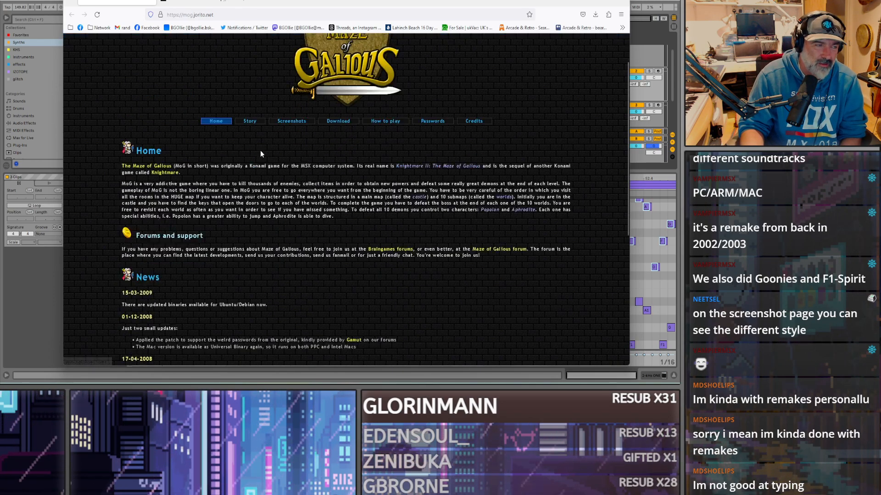
{"action": "scroll", "coordinate": [270, 154], "scroll_direction": "up", "scroll_amount": 2}
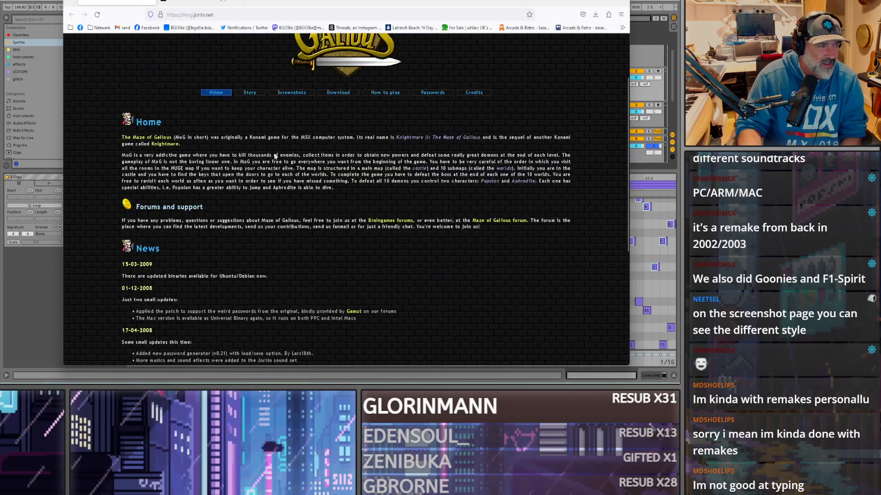
Step: Reopen the Screenshots section and look over all four graphic sets from Naramura to Alternate
{"action": "left_click", "coordinate": [286, 94]}
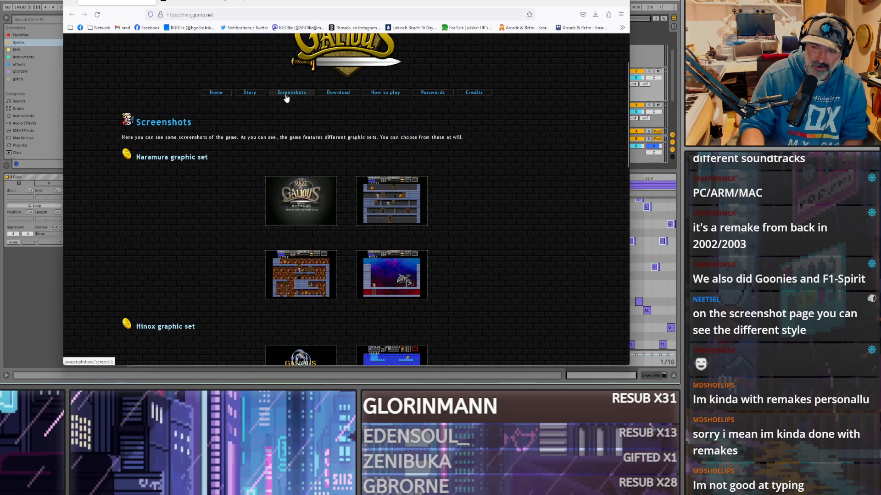
{"action": "scroll", "coordinate": [394, 179], "scroll_direction": "down", "scroll_amount": 5}
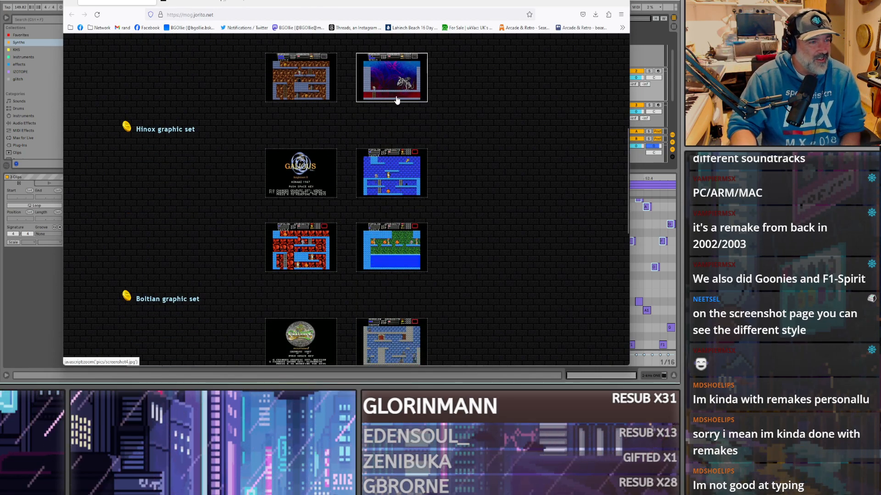
{"action": "scroll", "coordinate": [438, 140], "scroll_direction": "down", "scroll_amount": 6}
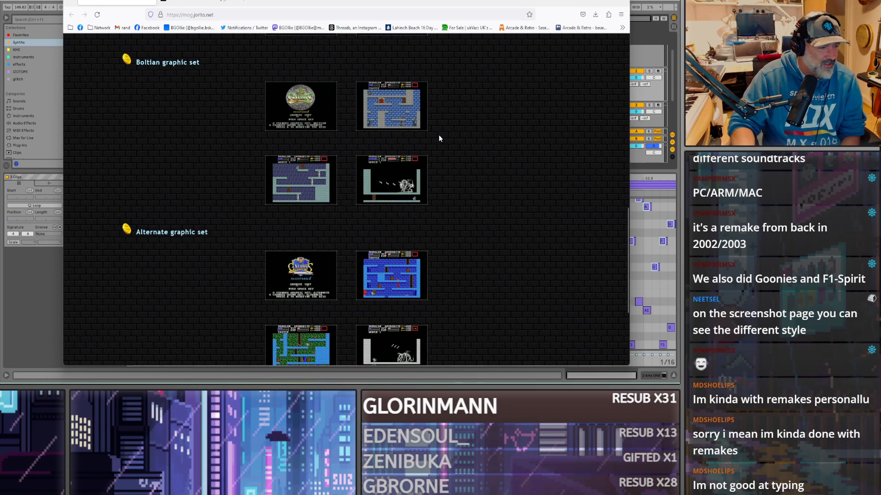
{"action": "scroll", "coordinate": [439, 135], "scroll_direction": "down", "scroll_amount": 2}
{"action": "scroll", "coordinate": [438, 135], "scroll_direction": "up", "scroll_amount": 9}
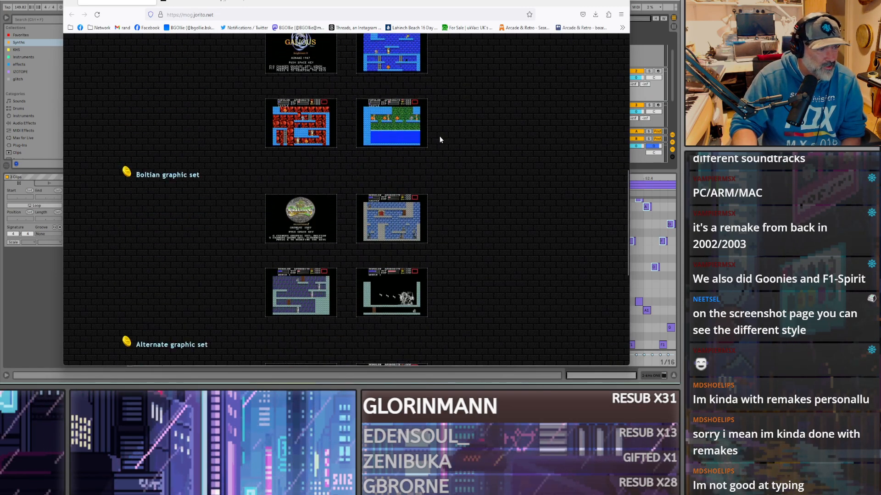
{"action": "scroll", "coordinate": [439, 140], "scroll_direction": "up", "scroll_amount": 3}
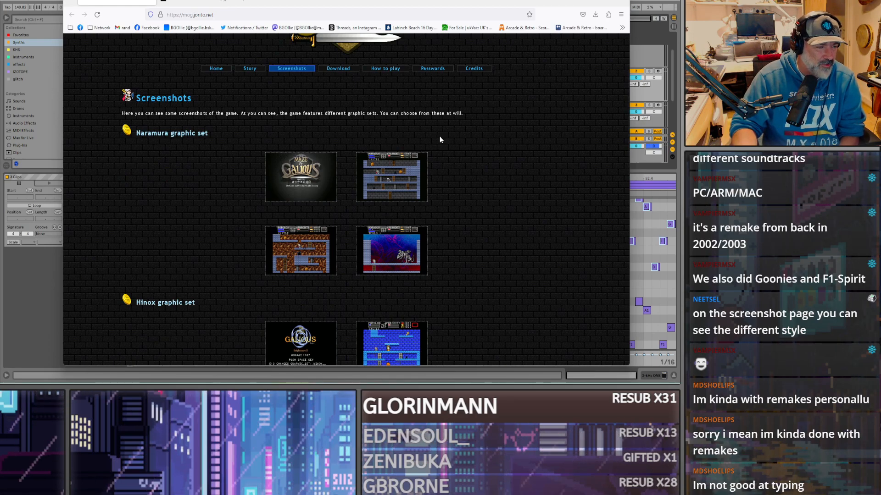
Step: View the Hinox graphic set's blue castle and red rock screenshots enlarged
{"action": "scroll", "coordinate": [405, 215], "scroll_direction": "down", "scroll_amount": 1}
{"action": "scroll", "coordinate": [405, 219], "scroll_direction": "down", "scroll_amount": 1}
{"action": "left_click", "coordinate": [394, 277]}
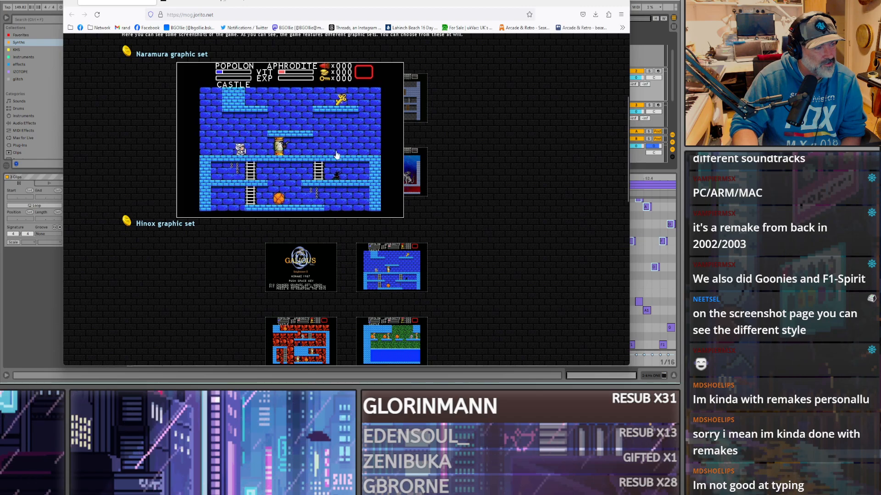
{"action": "left_click", "coordinate": [308, 331]}
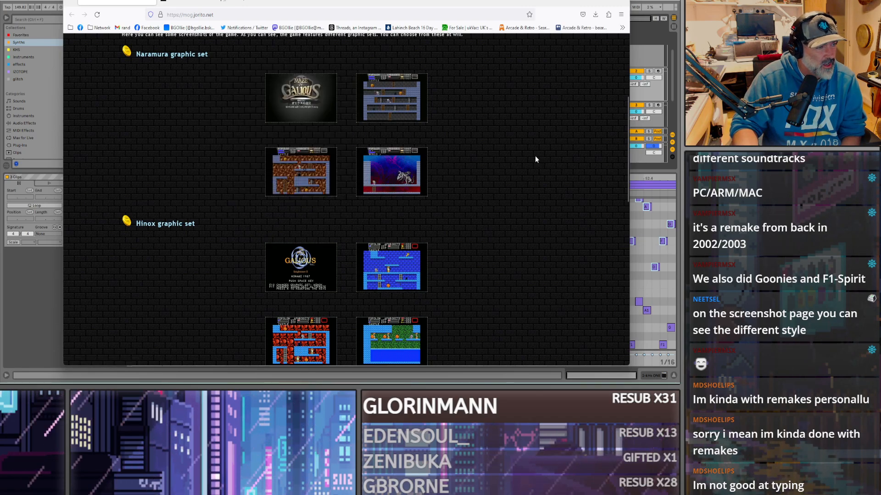
Step: Switch to Ableton Live and open the bass-line kHs ONE clip starting at bar 17
{"action": "key", "text": "alt+Tab"}
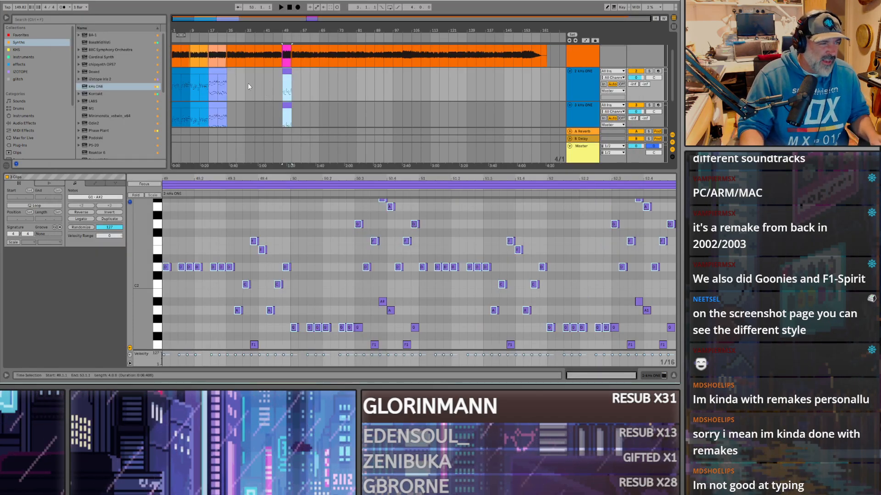
{"action": "scroll", "coordinate": [199, 86], "scroll_direction": "down", "scroll_amount": 2}
{"action": "scroll", "coordinate": [216, 82], "scroll_direction": "up", "scroll_amount": 1}
{"action": "left_click", "coordinate": [217, 77]}
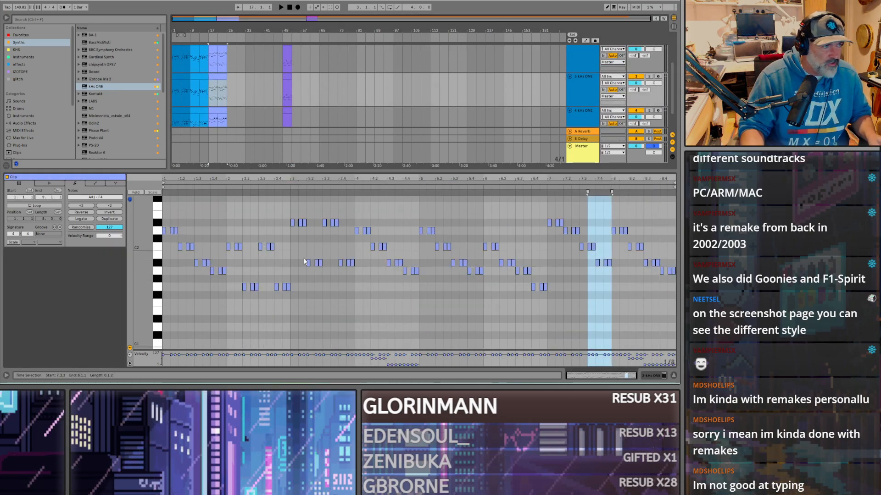
Step: Try to delete all the notes of the bass line in the bar 17 clip
{"action": "left_click", "coordinate": [165, 215]}
{"action": "left_click_drag", "start_coordinate": [165, 215], "coordinate": [643, 343]}
{"action": "left_click_drag", "start_coordinate": [673, 298], "coordinate": [137, 201]}
{"action": "key", "text": "Delete"}
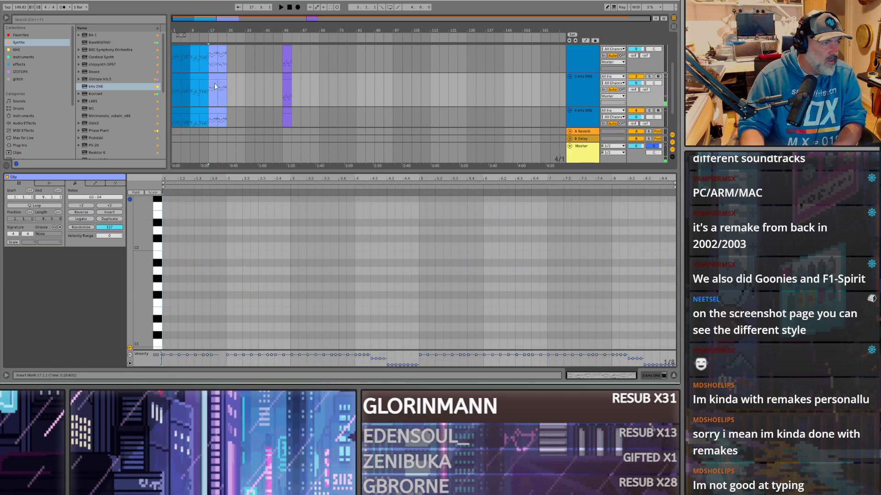
Step: Try to delete the low accompaniment notes, such as the first bar's A3 notes, from the melody clip at bar 17
{"action": "scroll", "coordinate": [229, 265], "scroll_direction": "up", "scroll_amount": 8}
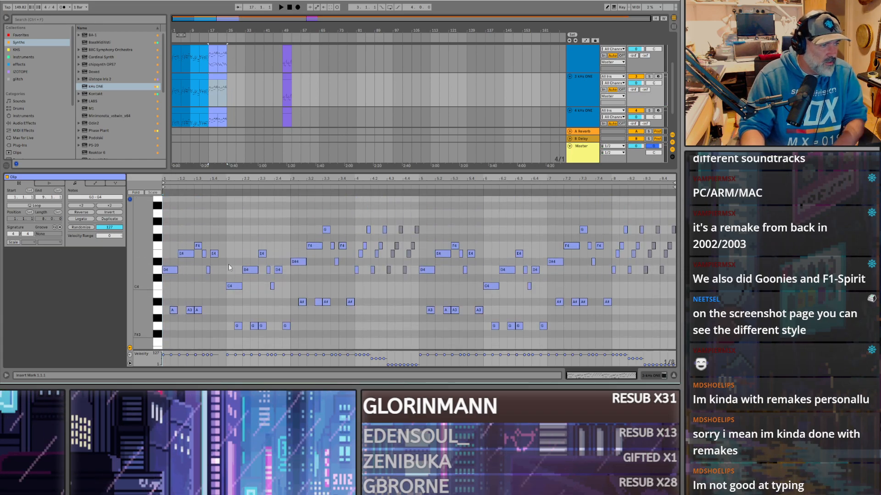
{"action": "scroll", "coordinate": [228, 264], "scroll_direction": "down", "scroll_amount": 1}
{"action": "left_click_drag", "start_coordinate": [171, 288], "coordinate": [205, 313]}
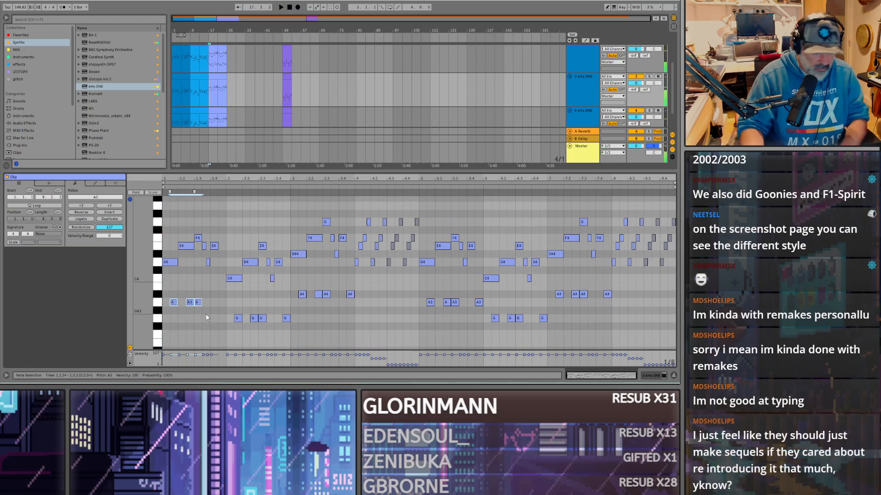
{"action": "left_click", "coordinate": [215, 74]}
{"action": "left_click_drag", "start_coordinate": [170, 225], "coordinate": [474, 234]}
{"action": "key", "text": "Delete"}
{"action": "key", "text": "Delete"}
{"action": "left_click", "coordinate": [350, 294]}
{"action": "key", "text": "Delete"}
{"action": "key", "text": "Delete"}
{"action": "key", "text": "Delete"}
Step: Try to delete the A3 note ending the melody clip's fifth bar and the higher notes in its last three bars
{"action": "left_click", "coordinate": [479, 302]}
{"action": "key", "text": "Delete"}
{"action": "left_click_drag", "start_coordinate": [482, 290], "coordinate": [674, 207]}
{"action": "key", "text": "Delete"}
{"action": "key", "text": "Delete"}
Step: Undo the note deletions made in the bar 17 clips
{"action": "key", "text": "ctrl+z"}
{"action": "key", "text": "ctrl+z"}
{"action": "key", "text": "ctrl+z"}
{"action": "key", "text": "ctrl+z"}
{"action": "key", "text": "ctrl+z"}
{"action": "key", "text": "ctrl+z"}
{"action": "key", "text": "ctrl+z"}
{"action": "key", "text": "ctrl+z"}
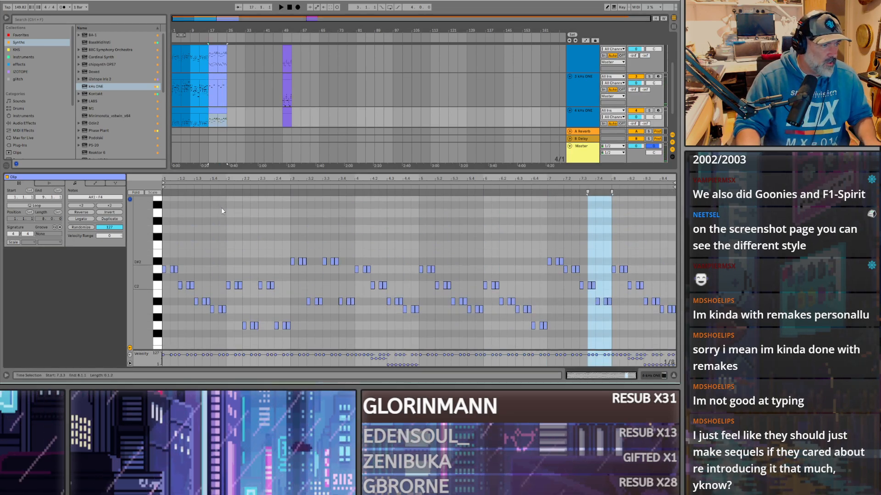
Step: Select the bass-line notes and inspect the other kHs ONE clips at bar 17 beneath the reference audio
{"action": "scroll", "coordinate": [222, 200], "scroll_direction": "up", "scroll_amount": 3}
{"action": "left_click_drag", "start_coordinate": [164, 210], "coordinate": [680, 347]}
{"action": "left_click", "coordinate": [215, 65]}
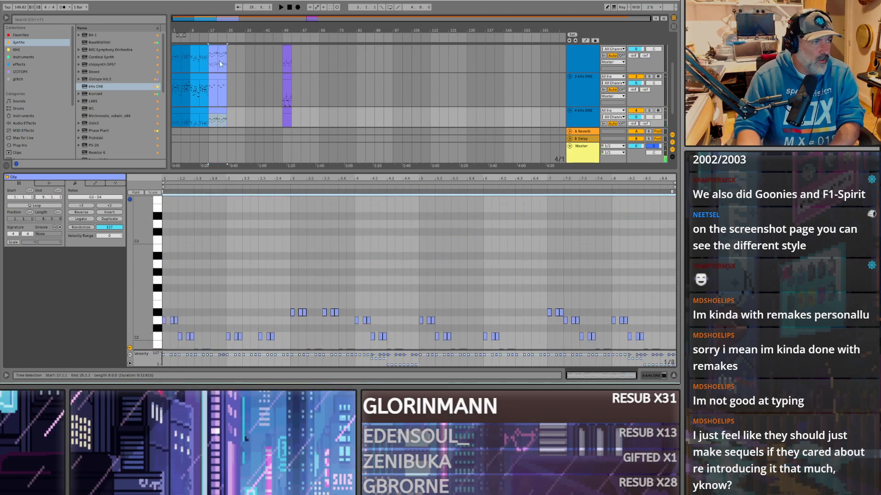
{"action": "scroll", "coordinate": [235, 93], "scroll_direction": "up", "scroll_amount": 2}
{"action": "left_click", "coordinate": [215, 87]}
{"action": "scroll", "coordinate": [210, 206], "scroll_direction": "down", "scroll_amount": 1}
{"action": "scroll", "coordinate": [203, 94], "scroll_direction": "up", "scroll_amount": 1}
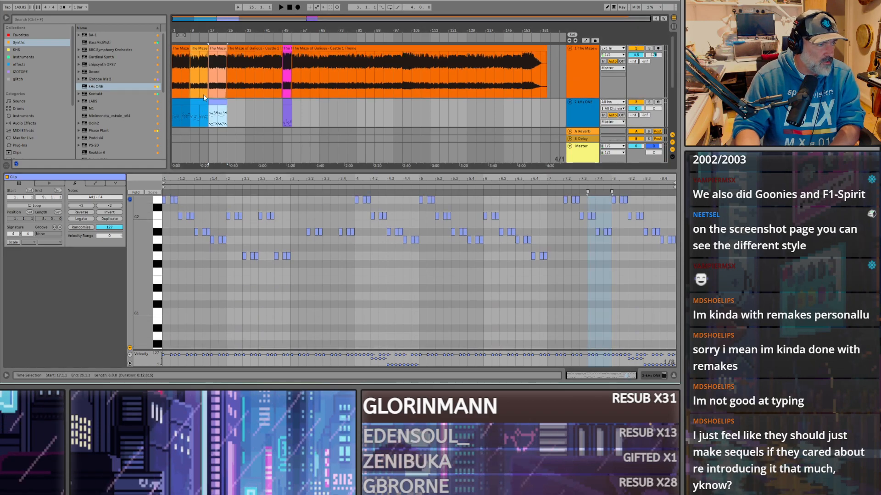
Step: Delete all bass-line notes from the melody clip at bar 17 on track 2
{"action": "scroll", "coordinate": [213, 103], "scroll_direction": "down", "scroll_amount": 1}
{"action": "scroll", "coordinate": [204, 261], "scroll_direction": "up", "scroll_amount": 8}
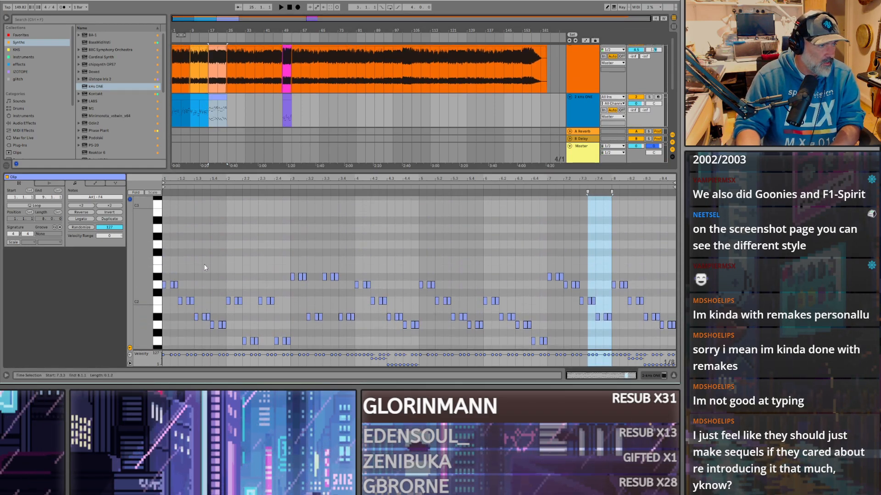
{"action": "scroll", "coordinate": [207, 268], "scroll_direction": "down", "scroll_amount": 5}
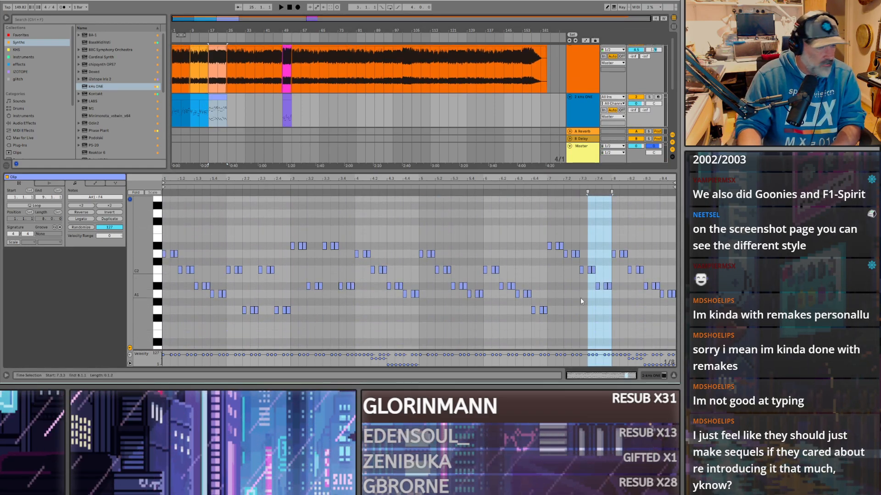
{"action": "left_click_drag", "start_coordinate": [674, 335], "coordinate": [158, 207]}
{"action": "key", "text": "Delete"}
{"action": "scroll", "coordinate": [231, 276], "scroll_direction": "up", "scroll_amount": 6}
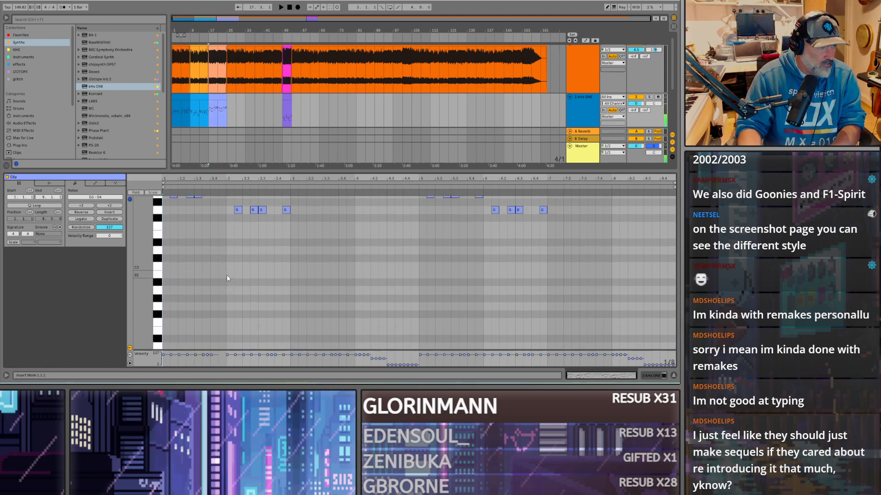
Step: Try to delete the low A3 and G3 notes from the first two bars of the melody clip
{"action": "scroll", "coordinate": [231, 277], "scroll_direction": "up", "scroll_amount": 2}
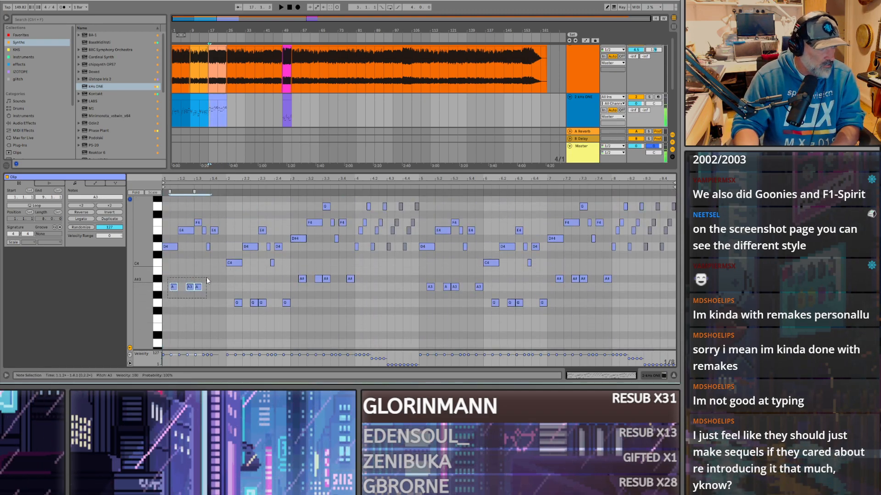
{"action": "left_click_drag", "start_coordinate": [247, 319], "coordinate": [291, 291]}
{"action": "key", "text": "Delete"}
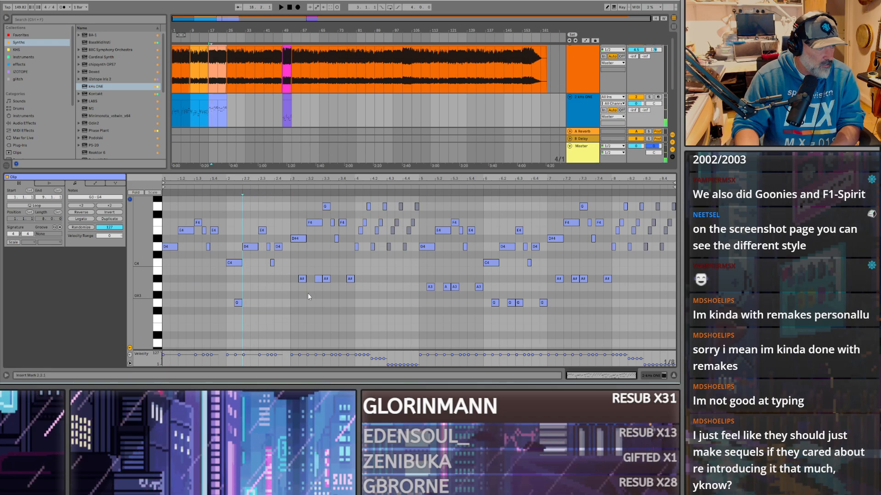
{"action": "key", "text": "ctrl+z"}
{"action": "key", "text": "space"}
{"action": "key", "text": "ctrl+v"}
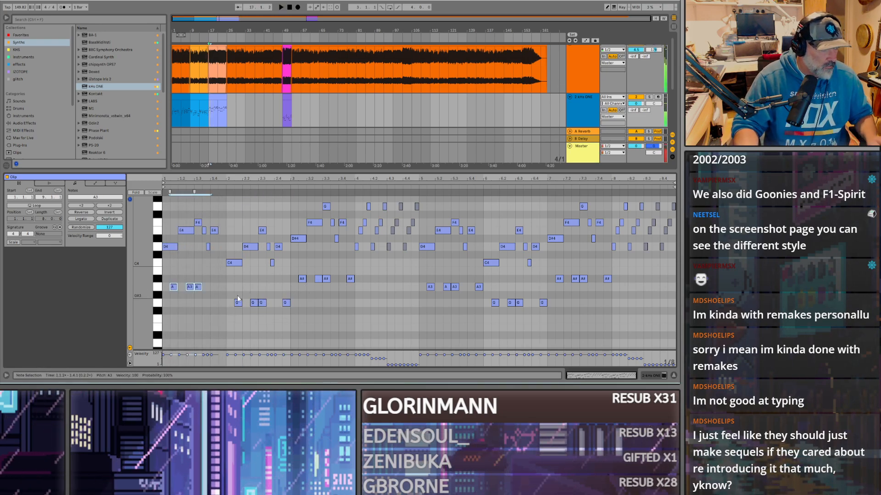
Step: Play the bar 17 melody clip and add a short A3 note at the end of its first bar
{"action": "scroll", "coordinate": [250, 262], "scroll_direction": "up", "scroll_amount": 3}
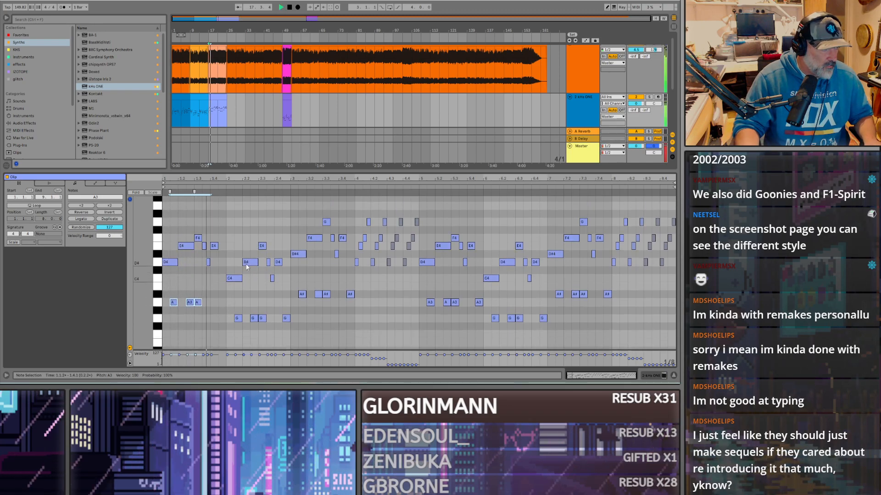
{"action": "scroll", "coordinate": [247, 263], "scroll_direction": "down", "scroll_amount": 5}
{"action": "key", "text": "space"}
{"action": "left_click", "coordinate": [201, 272]}
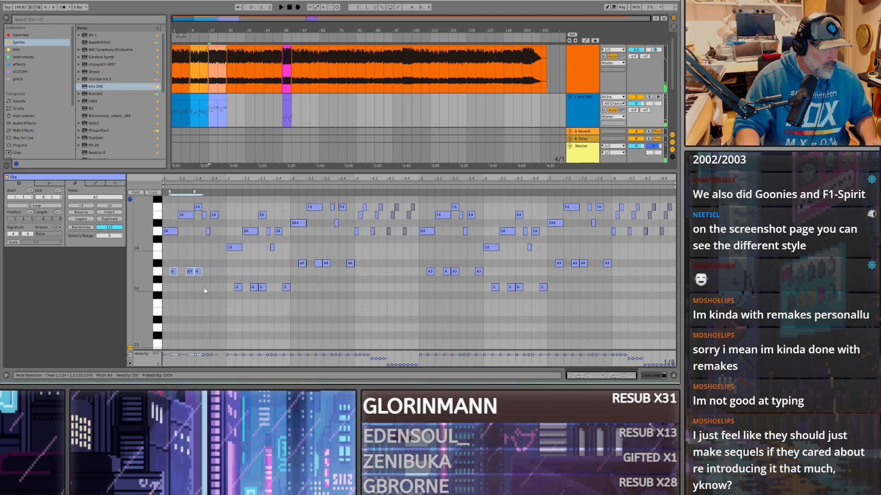
{"action": "double_click", "coordinate": [222, 271]}
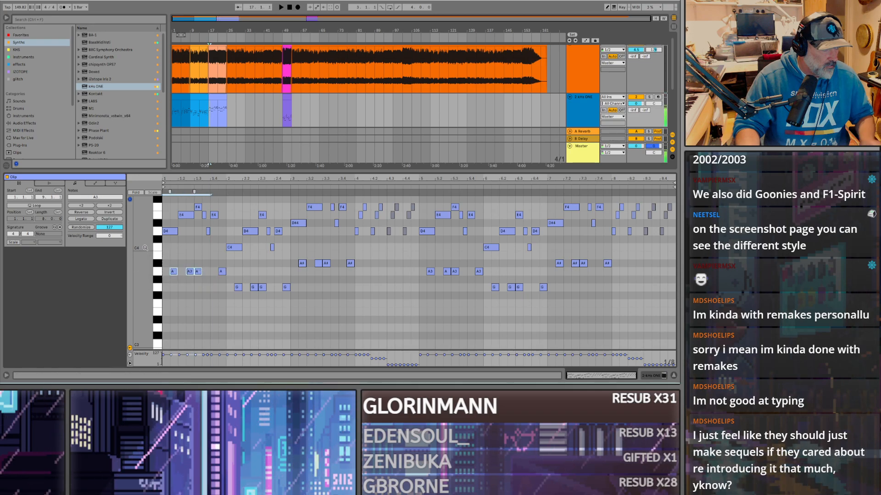
Step: Delete the low accompaniment notes from the melody clip, keeping only the last one in each bar, and play back the result
{"action": "left_click", "coordinate": [236, 288]}
{"action": "key", "text": "Delete"}
{"action": "left_click_drag", "start_coordinate": [248, 287], "coordinate": [331, 257]}
{"action": "key", "text": "Delete"}
{"action": "left_click_drag", "start_coordinate": [425, 261], "coordinate": [527, 294]}
{"action": "key", "text": "Delete"}
{"action": "key", "text": "Delete"}
{"action": "left_click", "coordinate": [555, 268]}
{"action": "left_click_drag", "start_coordinate": [555, 268], "coordinate": [591, 257]}
{"action": "key", "text": "Delete"}
{"action": "key", "text": "space"}
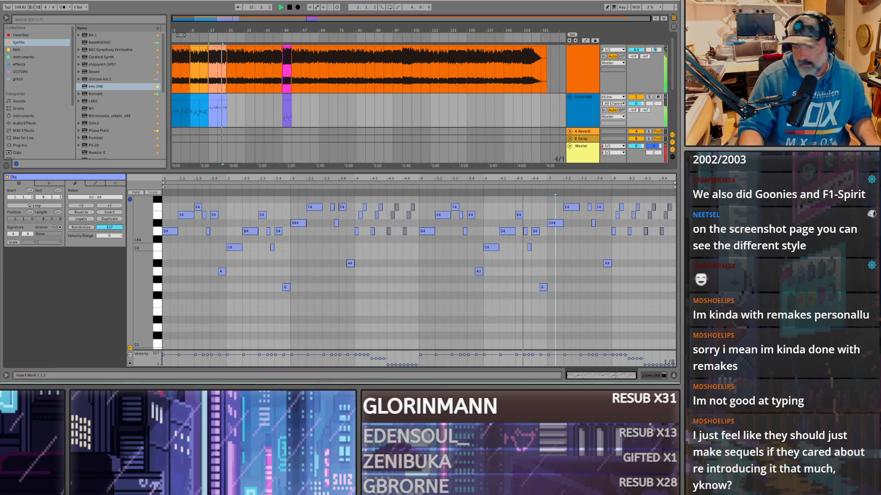
{"action": "scroll", "coordinate": [532, 238], "scroll_direction": "up", "scroll_amount": 3}
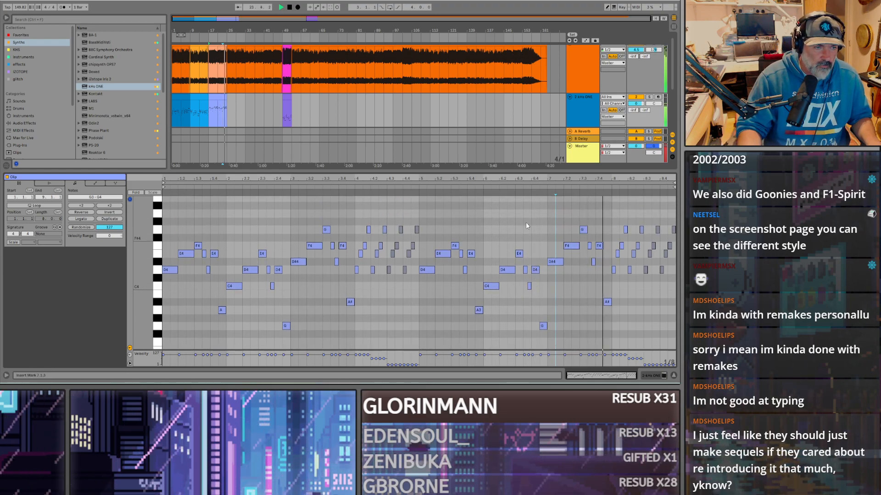
{"action": "scroll", "coordinate": [189, 117], "scroll_direction": "down", "scroll_amount": 4}
{"action": "key", "text": "space"}
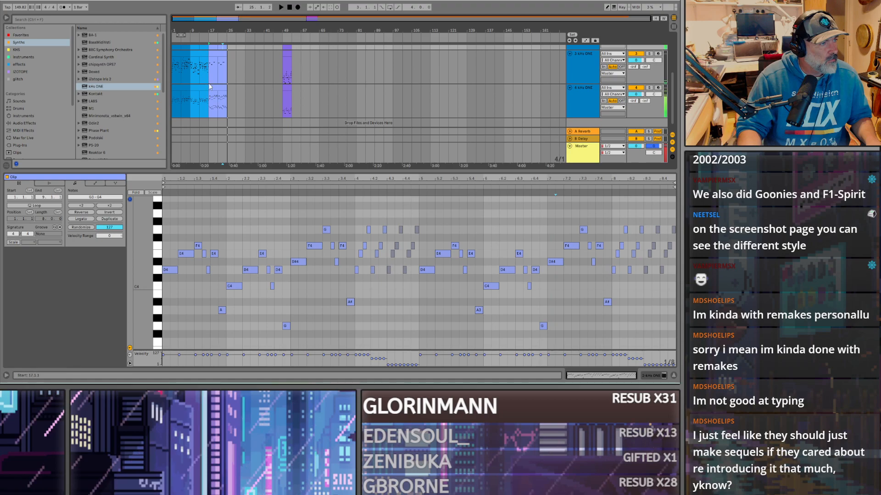
Step: Delete every note above the bass line from the bar 17 clip on track 4
{"action": "left_click", "coordinate": [210, 87]}
{"action": "left_click", "coordinate": [212, 87]}
{"action": "scroll", "coordinate": [199, 237], "scroll_direction": "up", "scroll_amount": 8}
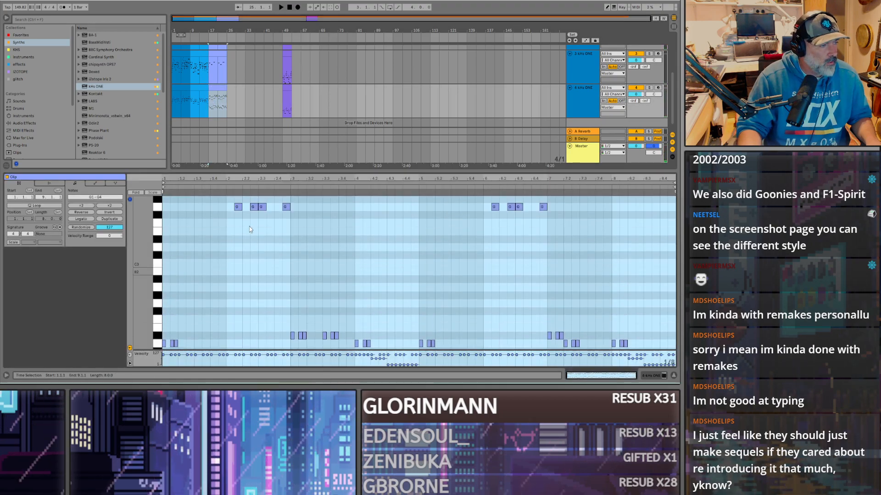
{"action": "left_click_drag", "start_coordinate": [168, 208], "coordinate": [677, 364]}
{"action": "key", "text": "Delete"}
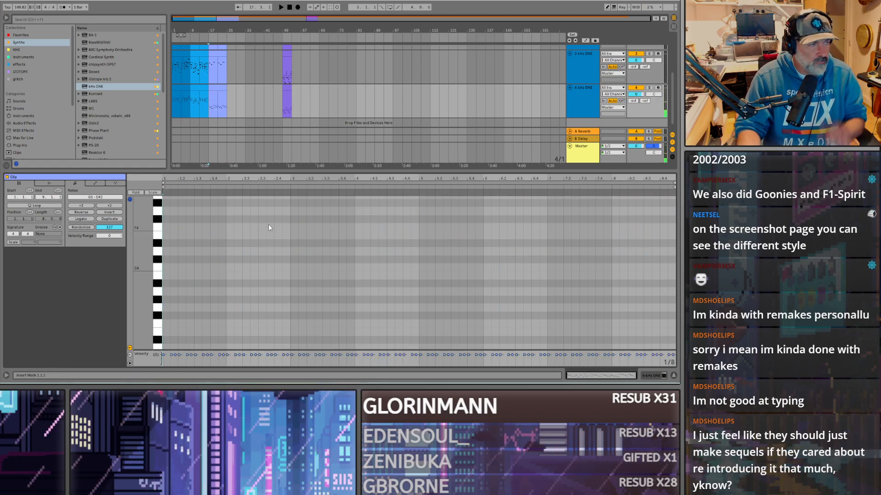
{"action": "scroll", "coordinate": [188, 224], "scroll_direction": "down", "scroll_amount": 10}
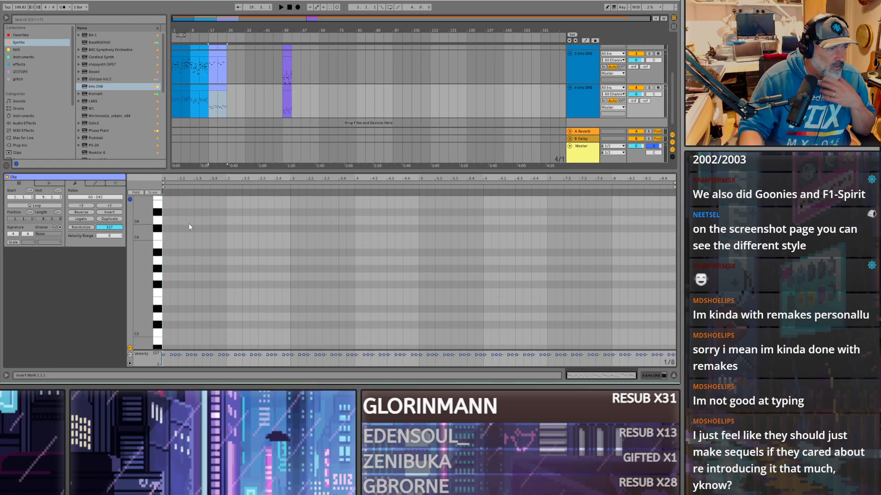
{"action": "scroll", "coordinate": [184, 254], "scroll_direction": "down", "scroll_amount": 1}
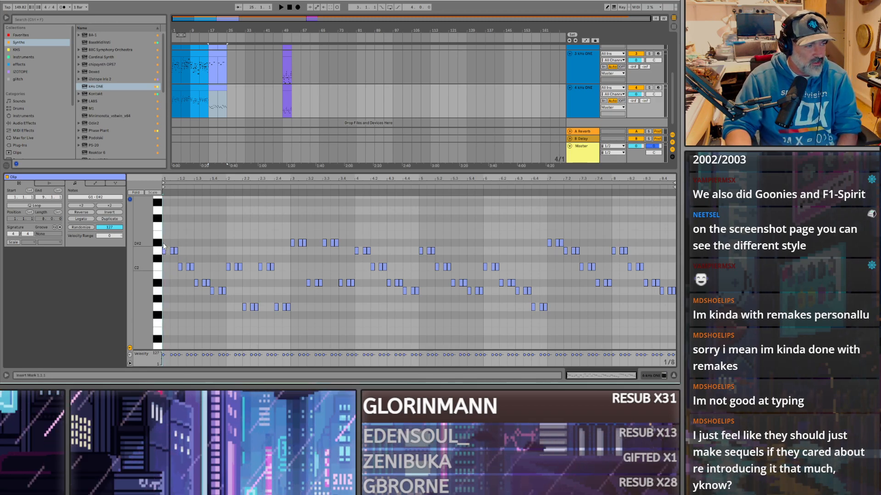
{"action": "left_click", "coordinate": [196, 238]}
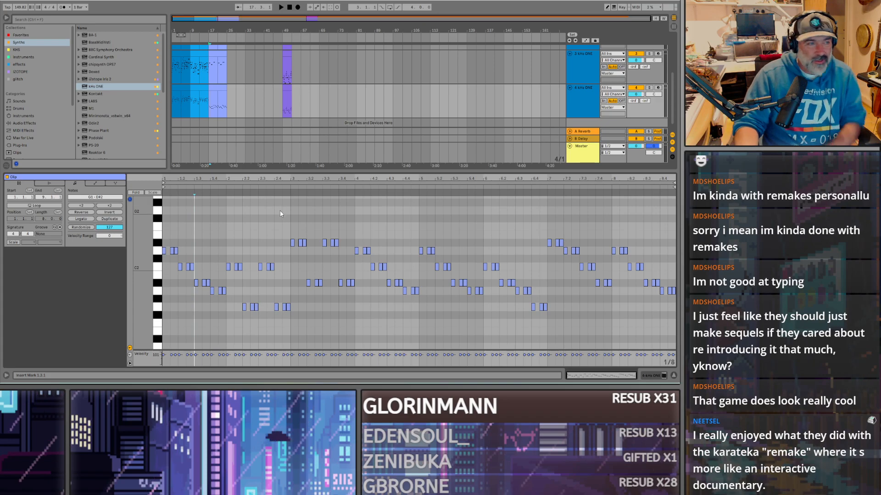
Step: Play the bar 1 clip on track 3 and examine its layered notes
{"action": "left_click", "coordinate": [179, 71]}
{"action": "key", "text": "space"}
{"action": "key", "text": "space"}
{"action": "scroll", "coordinate": [181, 102], "scroll_direction": "up", "scroll_amount": 2}
{"action": "scroll", "coordinate": [177, 121], "scroll_direction": "down", "scroll_amount": 1}
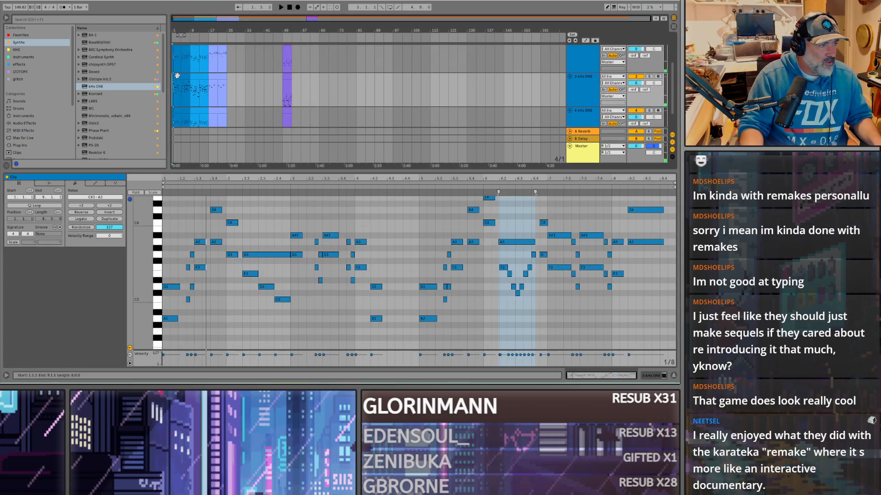
{"action": "left_click", "coordinate": [177, 76]}
{"action": "scroll", "coordinate": [187, 285], "scroll_direction": "down", "scroll_amount": 1}
{"action": "scroll", "coordinate": [187, 285], "scroll_direction": "down", "scroll_amount": 1}
{"action": "key", "text": "space"}
{"action": "key", "text": "space"}
Step: Try to delete the low A2 and C3 notes from the first bar of track 3's bar 1 clip
{"action": "left_click_drag", "start_coordinate": [173, 306], "coordinate": [194, 265]}
{"action": "key", "text": "Delete"}
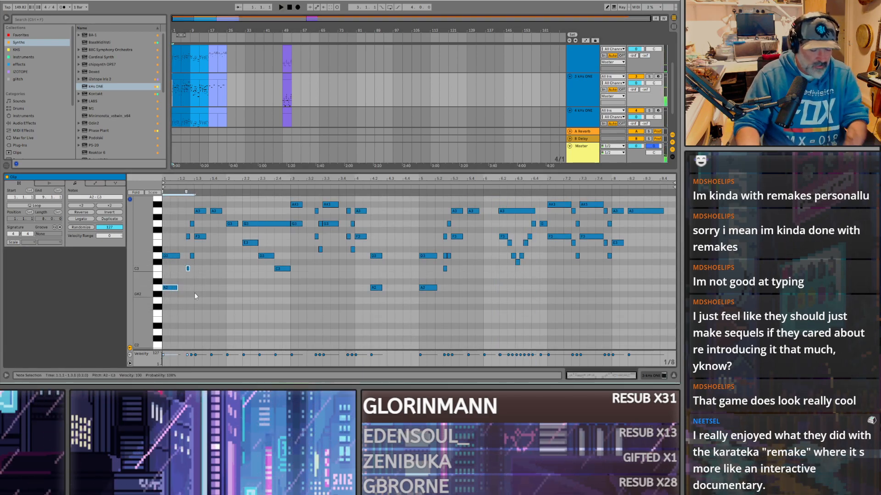
{"action": "left_click", "coordinate": [192, 256]}
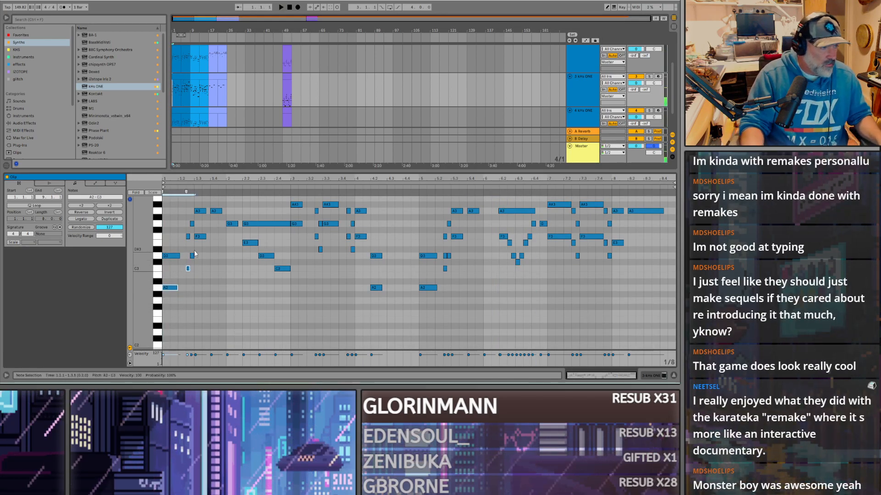
{"action": "scroll", "coordinate": [178, 74], "scroll_direction": "up", "scroll_amount": 1}
Step: Play the bar 9 clip on track 2 and delete the lower G3 and D#3 harmony notes from its first bar
{"action": "left_click", "coordinate": [178, 68]}
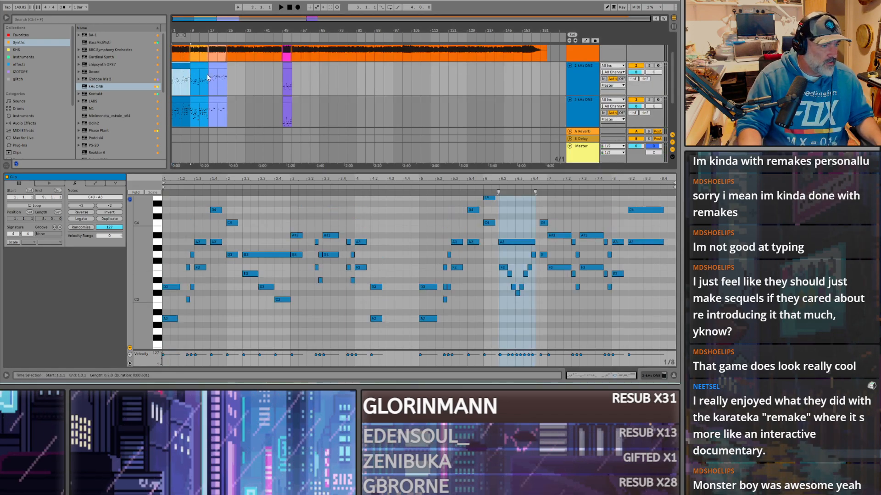
{"action": "left_click", "coordinate": [196, 91]}
{"action": "key", "text": "space"}
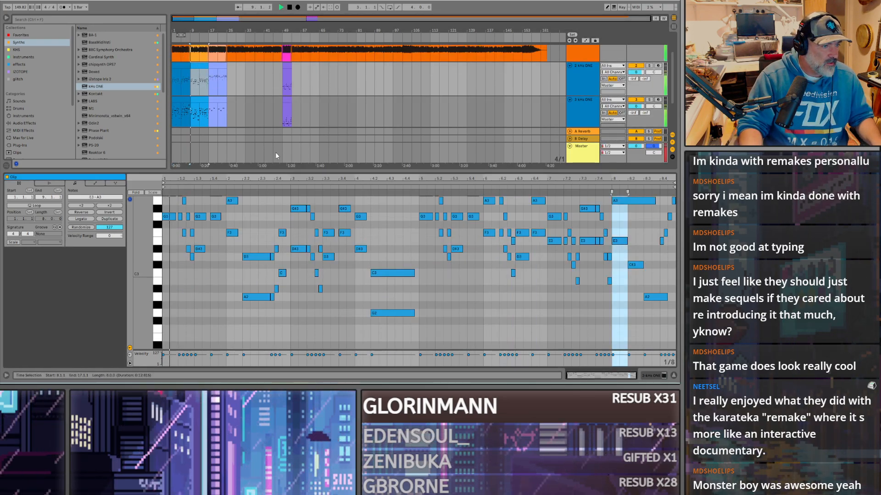
{"action": "scroll", "coordinate": [196, 275], "scroll_direction": "up", "scroll_amount": 2}
{"action": "scroll", "coordinate": [194, 272], "scroll_direction": "down", "scroll_amount": 2}
{"action": "key", "text": "space"}
{"action": "left_click", "coordinate": [170, 241]}
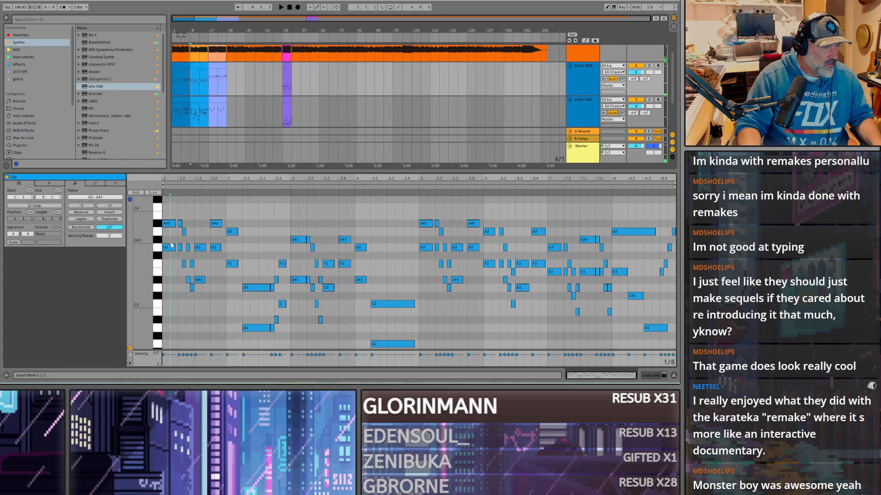
{"action": "left_click_drag", "start_coordinate": [173, 247], "coordinate": [222, 249]}
{"action": "key", "text": "Delete"}
{"action": "key", "text": "Delete"}
{"action": "left_click", "coordinate": [197, 281]}
{"action": "key", "text": "Delete"}
{"action": "key", "text": "Delete"}
Step: Delete the lower harmony notes, including F3 and the long A2, from the second bar of track 2's bar 9 clip
{"action": "left_click", "coordinate": [233, 265]}
{"action": "key", "text": "Delete"}
{"action": "left_click_drag", "start_coordinate": [233, 315], "coordinate": [370, 283]}
{"action": "key", "text": "Delete"}
{"action": "key", "text": "Delete"}
Step: Delete the lower harmony notes, including D3, F3 and the long G2, from the clip's third and fourth bars
{"action": "left_click", "coordinate": [321, 320]}
{"action": "key", "text": "Delete"}
{"action": "left_click", "coordinate": [327, 288]}
{"action": "key", "text": "Delete"}
{"action": "left_click", "coordinate": [345, 264]}
{"action": "key", "text": "Delete"}
{"action": "key", "text": "Delete"}
{"action": "scroll", "coordinate": [361, 312], "scroll_direction": "down", "scroll_amount": 1}
{"action": "left_click_drag", "start_coordinate": [361, 316], "coordinate": [440, 309]}
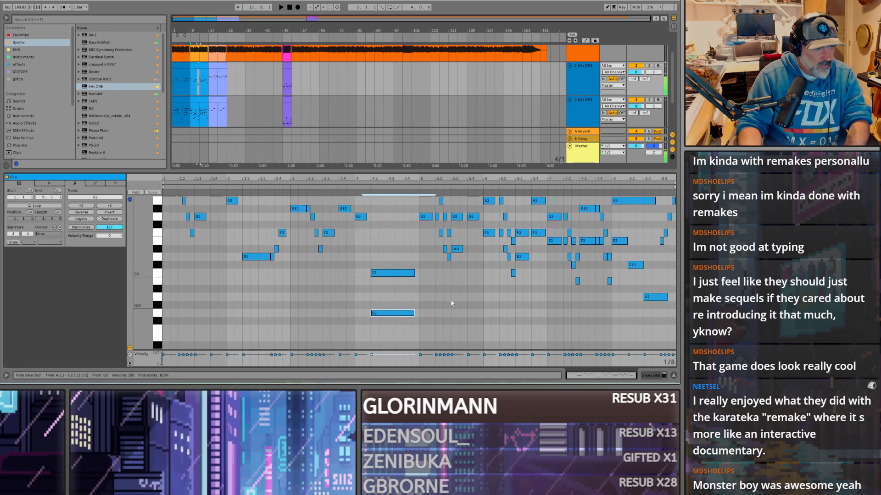
{"action": "key", "text": "Delete"}
Step: Delete the lower harmony notes from the clip's fifth bar
{"action": "scroll", "coordinate": [463, 256], "scroll_direction": "up", "scroll_amount": 1}
{"action": "left_click_drag", "start_coordinate": [410, 243], "coordinate": [456, 294]}
{"action": "key", "text": "Delete"}
{"action": "key", "text": "Delete"}
Step: Delete the lower harmony notes from the end of the clip's fifth bar through its sixth bar
{"action": "left_click_drag", "start_coordinate": [468, 241], "coordinate": [516, 309]}
{"action": "key", "text": "Delete"}
{"action": "key", "text": "Delete"}
{"action": "key", "text": "Delete"}
{"action": "key", "text": "Delete"}
{"action": "left_click", "coordinate": [523, 289]}
{"action": "key", "text": "Delete"}
{"action": "left_click", "coordinate": [538, 266]}
{"action": "key", "text": "Delete"}
Step: Delete the lower harmony notes from the start of the clip's seventh bar up to the E3 on its third beat
{"action": "left_click", "coordinate": [555, 274]}
{"action": "key", "text": "Delete"}
{"action": "left_click_drag", "start_coordinate": [558, 274], "coordinate": [580, 321]}
{"action": "key", "text": "Delete"}
{"action": "key", "text": "Delete"}
{"action": "left_click", "coordinate": [586, 273]}
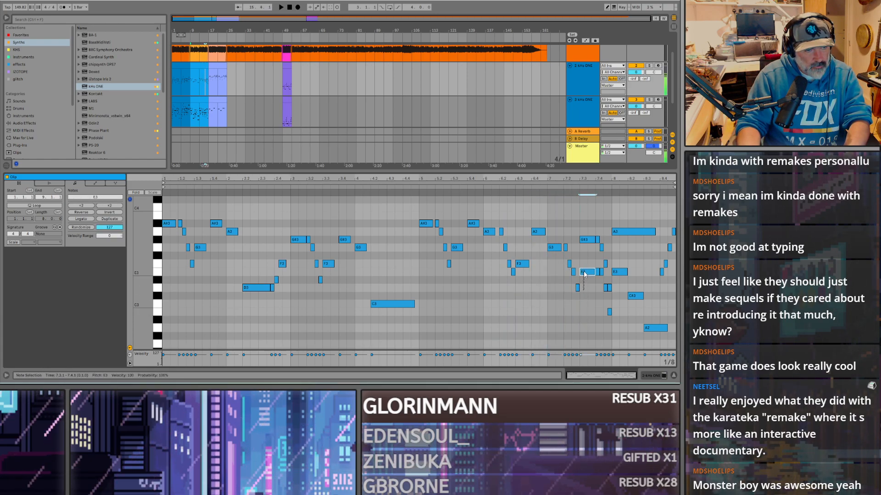
{"action": "key", "text": "Delete"}
Step: Delete the short lower harmony notes near the end of the clip's seventh bar
{"action": "left_click", "coordinate": [588, 277]}
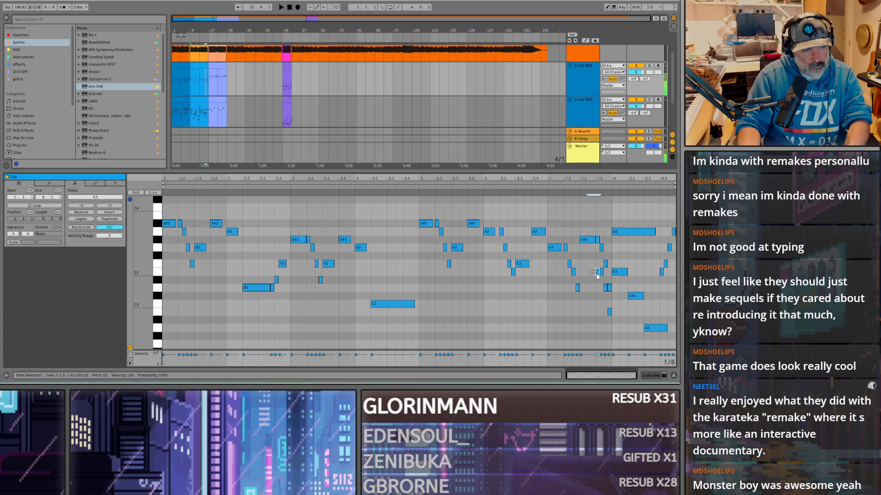
{"action": "left_click", "coordinate": [601, 273]}
{"action": "key", "text": "Delete"}
{"action": "left_click", "coordinate": [605, 288]}
{"action": "key", "text": "Delete"}
{"action": "left_click", "coordinate": [609, 312]}
{"action": "key", "text": "Delete"}
Step: Delete the lower E3, C#3 and A2 notes from the clip's eighth bar
{"action": "left_click", "coordinate": [619, 272]}
{"action": "key", "text": "Delete"}
{"action": "left_click", "coordinate": [635, 296]}
{"action": "key", "text": "Delete"}
{"action": "left_click", "coordinate": [655, 328]}
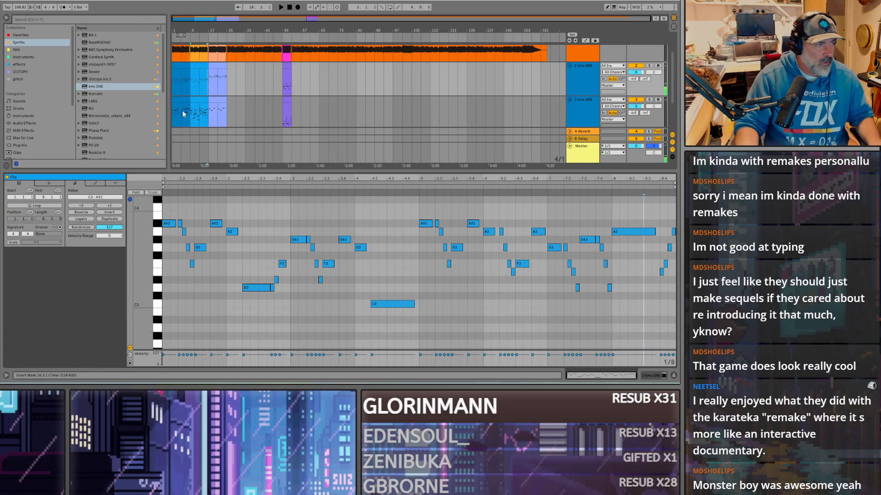
Step: Delete the upper-voice notes from the first bar of track 3's bar 9 clip, plus the A3 opening its second bar
{"action": "left_click", "coordinate": [195, 98]}
{"action": "scroll", "coordinate": [185, 248], "scroll_direction": "up", "scroll_amount": 3}
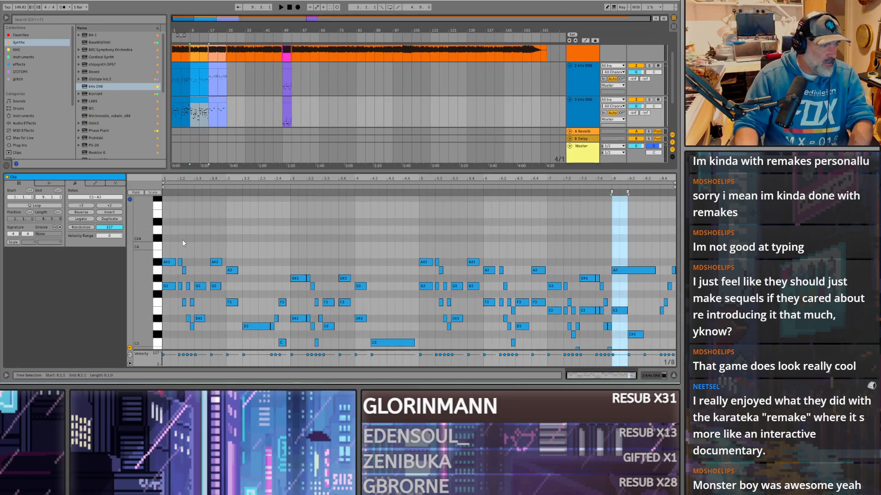
{"action": "left_click_drag", "start_coordinate": [171, 225], "coordinate": [203, 272]}
{"action": "key", "text": "Delete"}
{"action": "left_click", "coordinate": [193, 279]}
{"action": "key", "text": "Delete"}
{"action": "key", "text": "Delete"}
{"action": "left_click_drag", "start_coordinate": [204, 228], "coordinate": [240, 255]}
{"action": "key", "text": "Delete"}
Step: Delete the upper-voice notes from the rest of the second bar and the start of the third in track 3's clip
{"action": "left_click_drag", "start_coordinate": [246, 289], "coordinate": [322, 299]}
{"action": "key", "text": "Delete"}
{"action": "key", "text": "Delete"}
{"action": "key", "text": "Delete"}
{"action": "key", "text": "Delete"}
{"action": "scroll", "coordinate": [316, 294], "scroll_direction": "down", "scroll_amount": 3}
Step: Audition the remaining lower notes one by one in the clip's second and third bars
{"action": "left_click", "coordinate": [297, 265]}
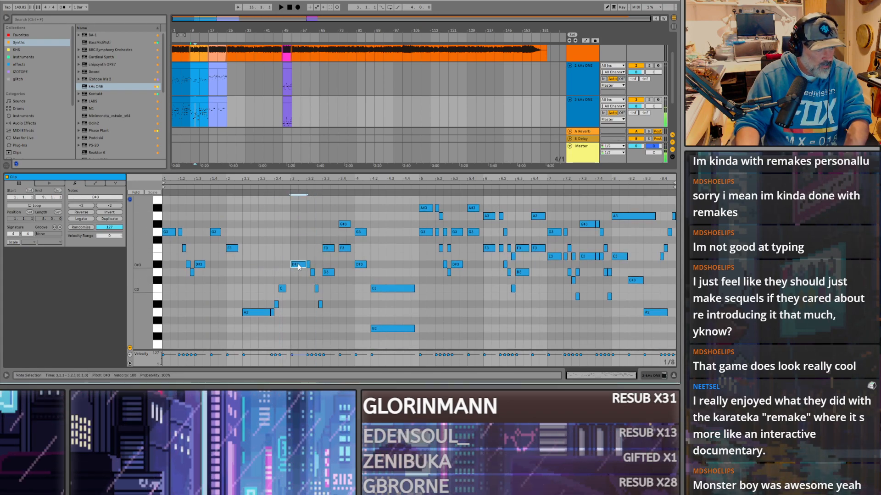
{"action": "left_click", "coordinate": [262, 313]}
{"action": "left_click", "coordinate": [272, 312]}
{"action": "left_click", "coordinate": [276, 305]}
{"action": "left_click", "coordinate": [281, 290]}
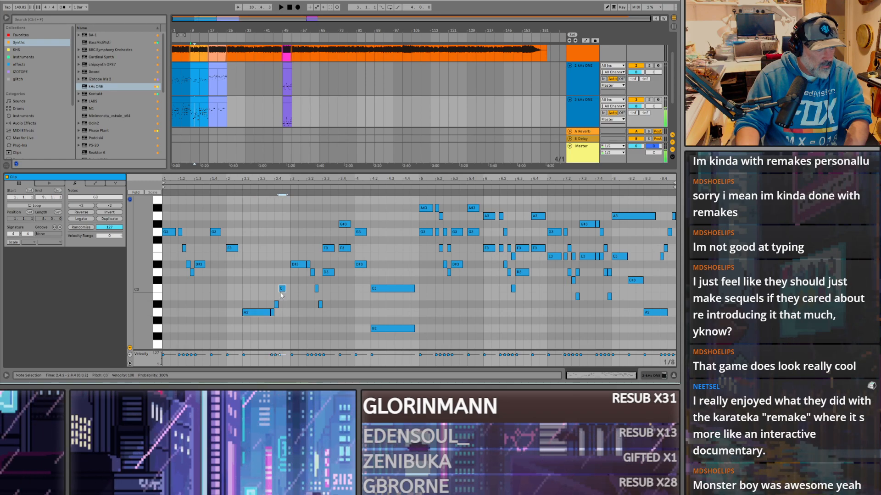
{"action": "left_click", "coordinate": [291, 277]}
{"action": "left_click", "coordinate": [316, 264]}
Step: Delete the upper F3, G#3 and G3 notes and the long C3 from the clip's third and fourth bars
{"action": "left_click_drag", "start_coordinate": [319, 241], "coordinate": [329, 252]}
{"action": "key", "text": "Delete"}
{"action": "left_click_drag", "start_coordinate": [335, 219], "coordinate": [360, 238]}
{"action": "key", "text": "Delete"}
{"action": "key", "text": "Delete"}
{"action": "left_click_drag", "start_coordinate": [383, 272], "coordinate": [391, 301]}
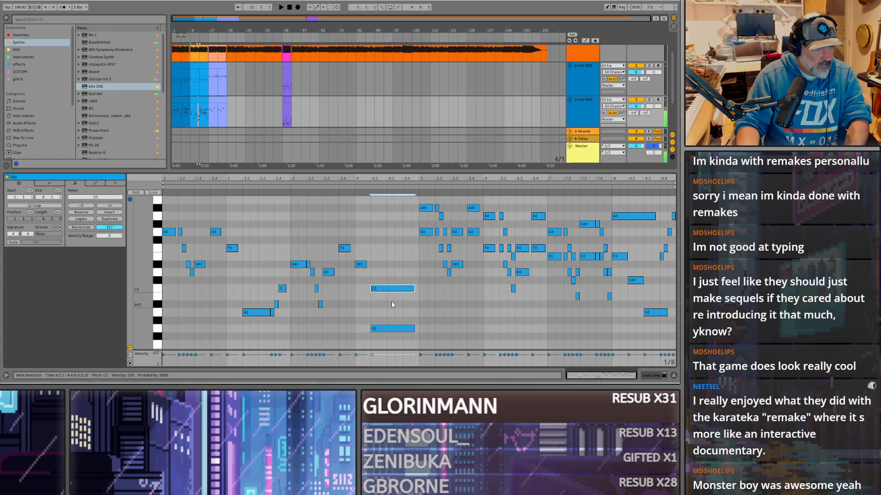
{"action": "key", "text": "Delete"}
Step: Delete the upper-voice notes from the fifth and sixth bars and the start of the seventh in track 3's clip
{"action": "scroll", "coordinate": [411, 224], "scroll_direction": "up", "scroll_amount": 1}
{"action": "left_click_drag", "start_coordinate": [411, 222], "coordinate": [456, 270]}
{"action": "key", "text": "Delete"}
{"action": "key", "text": "Delete"}
{"action": "left_click_drag", "start_coordinate": [459, 225], "coordinate": [529, 286]}
{"action": "key", "text": "Delete"}
{"action": "key", "text": "Delete"}
{"action": "left_click_drag", "start_coordinate": [524, 229], "coordinate": [572, 268]}
{"action": "key", "text": "Delete"}
Step: Delete the upper G#3, A3 and remaining upper-voice notes from the seventh and eighth bars of track 3's second clip
{"action": "left_click", "coordinate": [572, 270]}
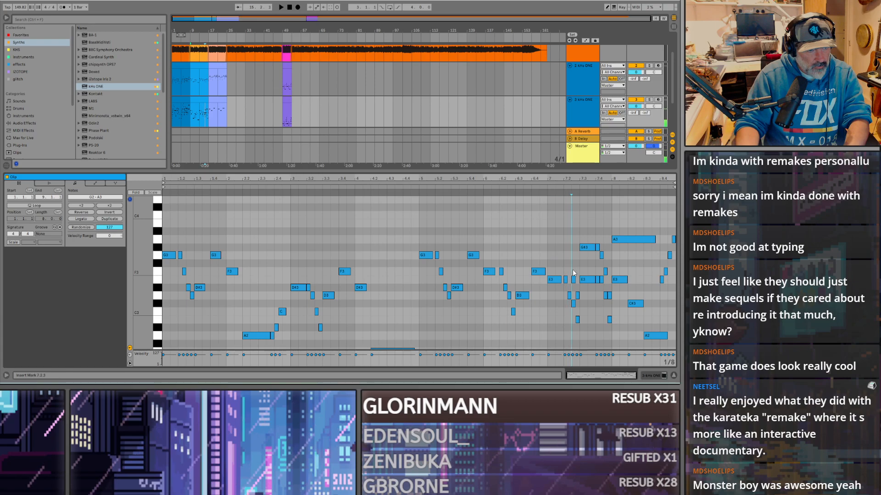
{"action": "left_click_drag", "start_coordinate": [578, 234], "coordinate": [593, 251]}
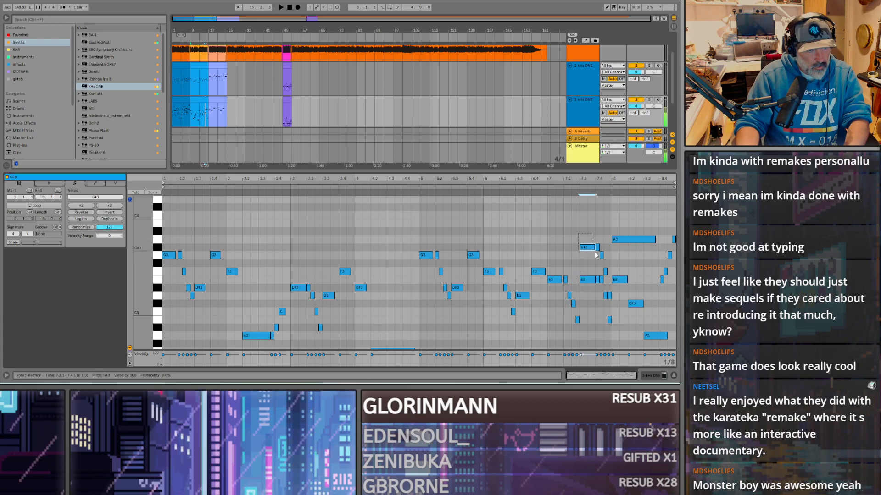
{"action": "key", "text": "Delete"}
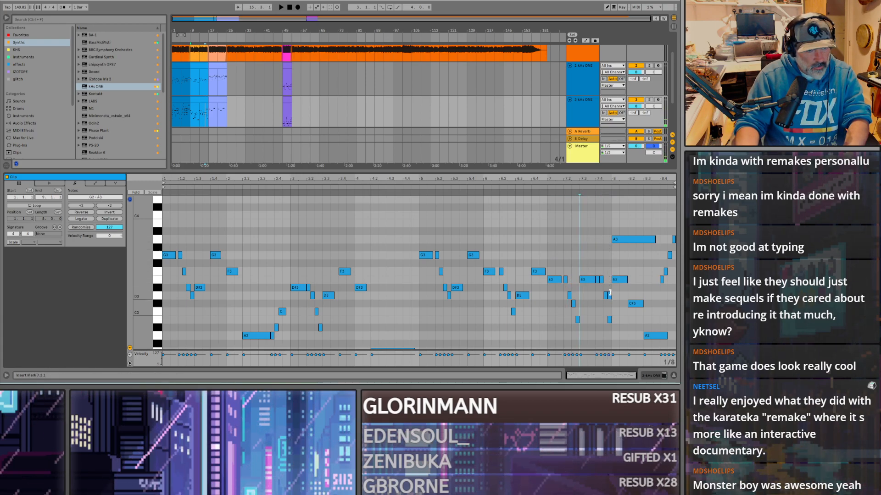
{"action": "left_click", "coordinate": [628, 239]}
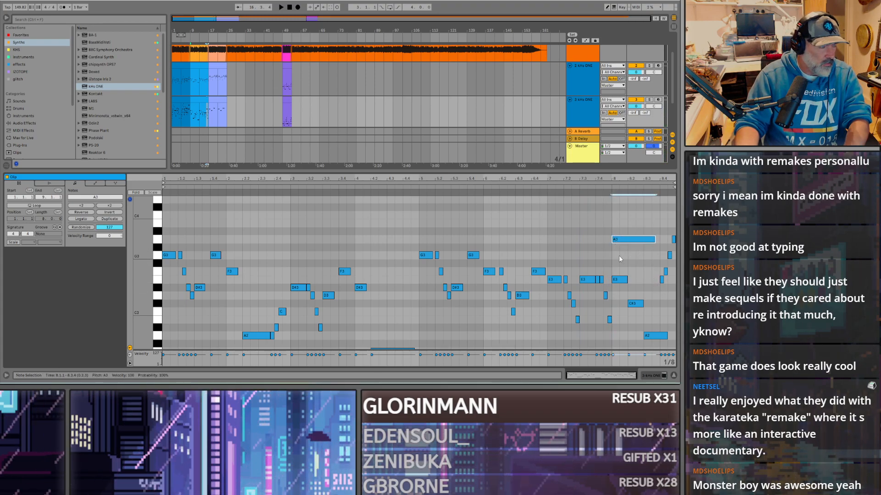
{"action": "key", "text": "Delete"}
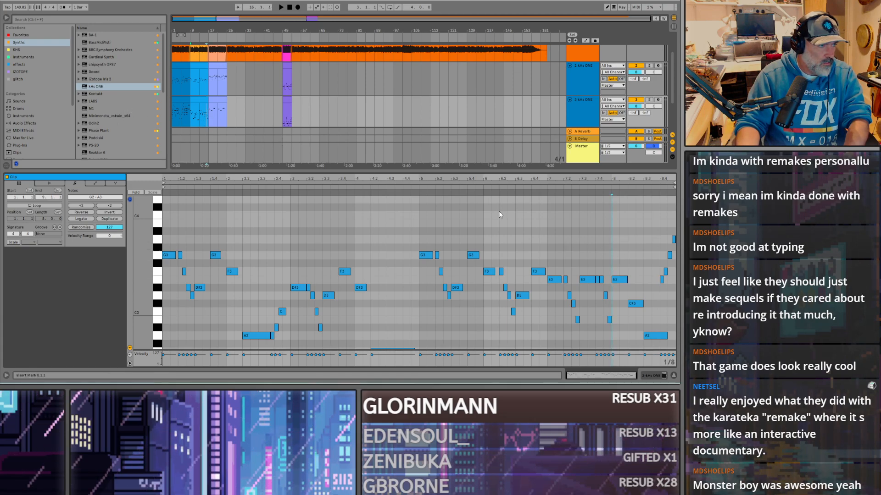
{"action": "left_click_drag", "start_coordinate": [659, 290], "coordinate": [678, 229]}
{"action": "key", "text": "Delete"}
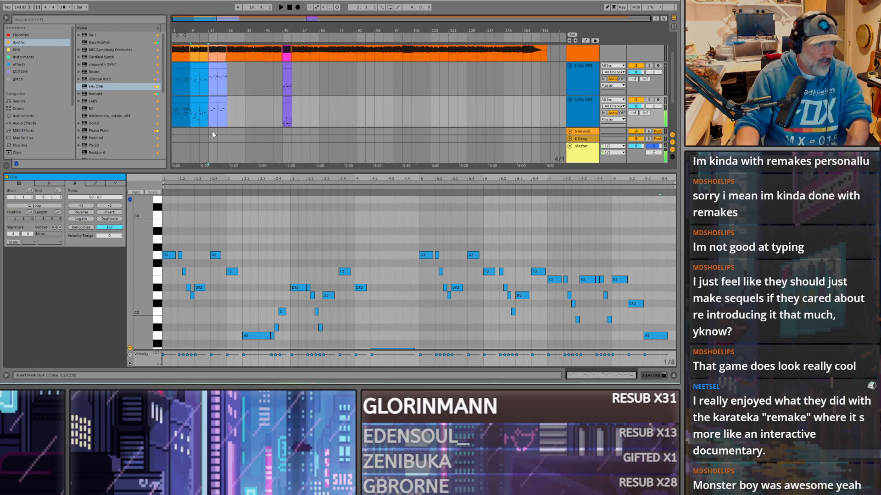
Step: Compare the second-section clips on tracks 2 and 3 and play them back from bar 9
{"action": "left_click", "coordinate": [199, 100]}
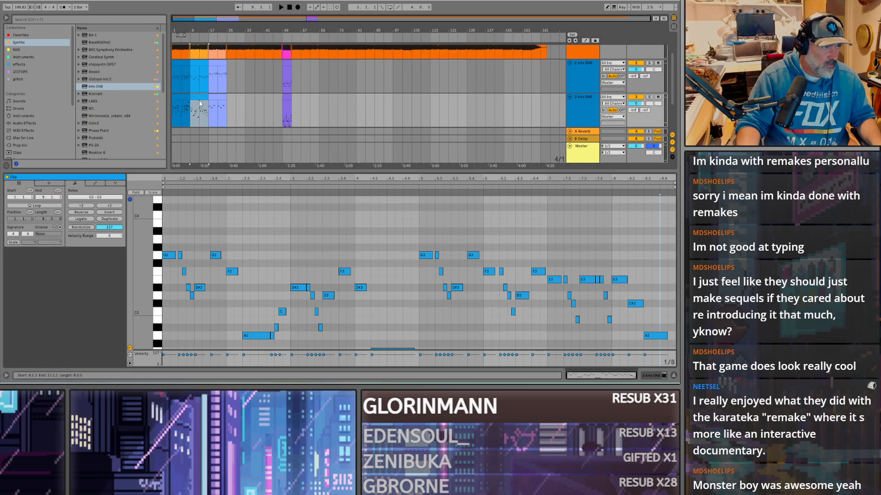
{"action": "left_click", "coordinate": [191, 80]}
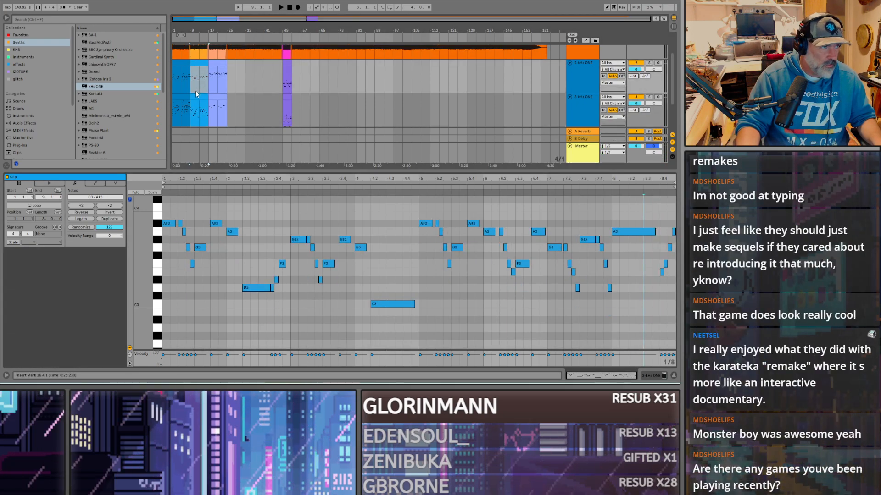
{"action": "left_click", "coordinate": [193, 117]}
{"action": "left_click", "coordinate": [186, 119]}
{"action": "key", "text": "space"}
{"action": "scroll", "coordinate": [189, 136], "scroll_direction": "down", "scroll_amount": 3}
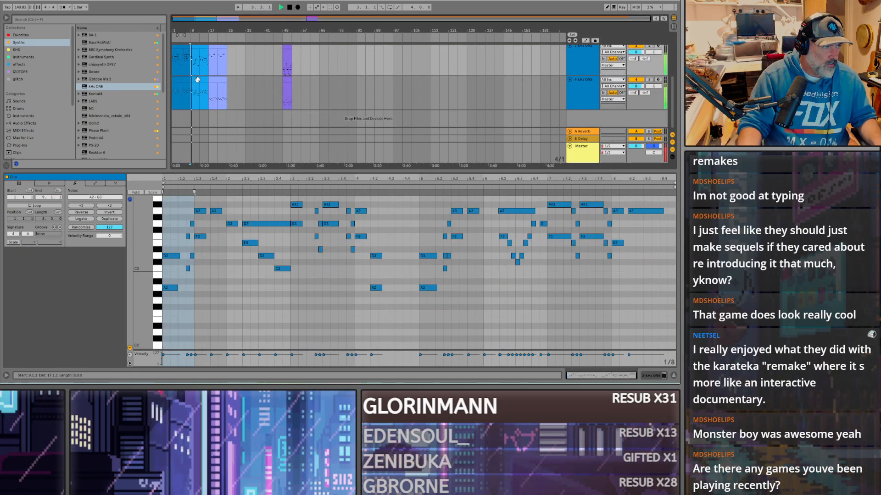
Step: Clear all the notes from track 4's second clip, starting at bar 9
{"action": "left_click", "coordinate": [197, 80]}
{"action": "left_click", "coordinate": [143, 299]}
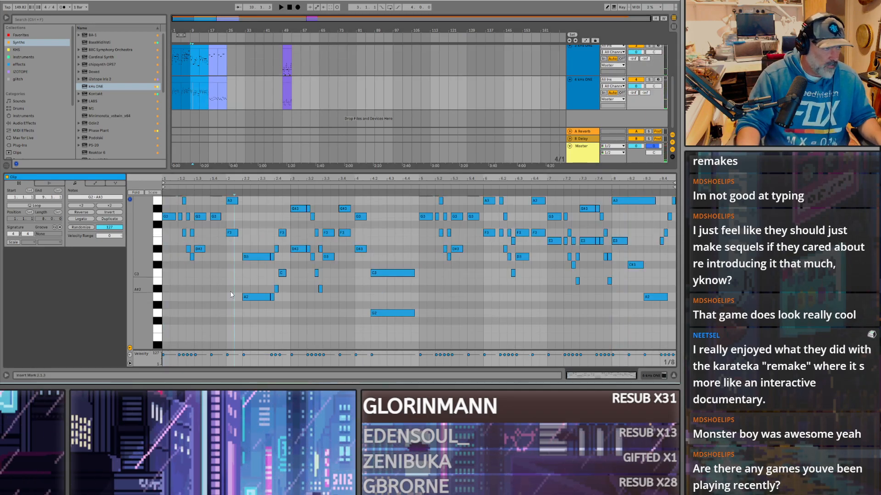
{"action": "key", "text": "ctrl+a"}
{"action": "key", "text": "Delete"}
{"action": "key", "text": "space"}
{"action": "scroll", "coordinate": [228, 126], "scroll_direction": "up", "scroll_amount": 2}
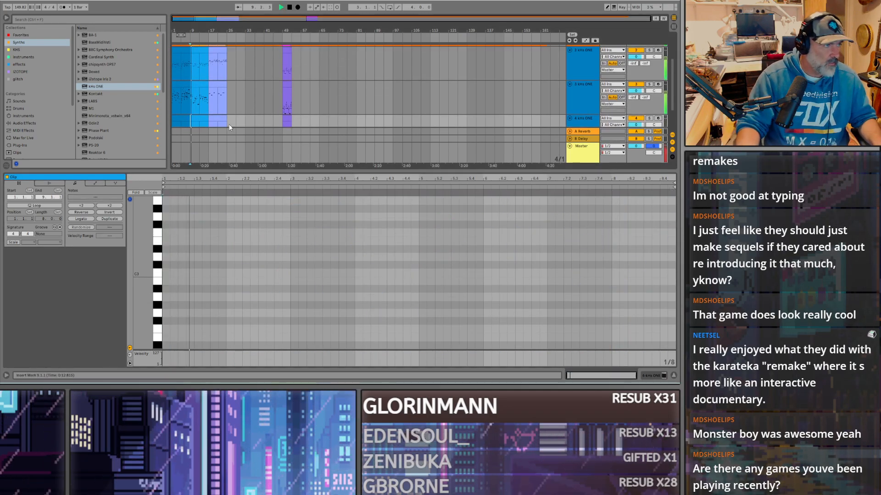
Step: Clear all the notes from track 4's first clip
{"action": "left_click", "coordinate": [180, 117]}
{"action": "left_click", "coordinate": [222, 241]}
{"action": "key", "text": "ctrl+a"}
{"action": "key", "text": "Delete"}
{"action": "scroll", "coordinate": [234, 110], "scroll_direction": "down", "scroll_amount": 2}
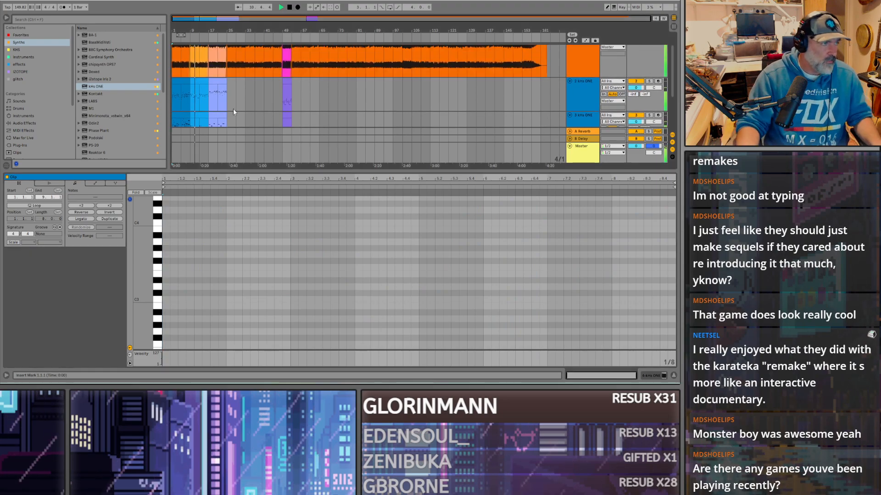
Step: Open track 3's first clip and delete the D3 note at its start
{"action": "left_click", "coordinate": [181, 65]}
{"action": "scroll", "coordinate": [181, 66], "scroll_direction": "up", "scroll_amount": 1}
{"action": "scroll", "coordinate": [196, 232], "scroll_direction": "down", "scroll_amount": 2}
{"action": "scroll", "coordinate": [205, 270], "scroll_direction": "up", "scroll_amount": 6}
{"action": "left_click", "coordinate": [178, 316]}
{"action": "scroll", "coordinate": [172, 303], "scroll_direction": "down", "scroll_amount": 1}
{"action": "left_click", "coordinate": [176, 280]}
{"action": "key", "text": "Delete"}
Step: Delete the upper-voice notes from the rest of the first bar and the C4 at the start of the second
{"action": "left_click_drag", "start_coordinate": [182, 271], "coordinate": [235, 239]}
{"action": "key", "text": "Delete"}
{"action": "left_click", "coordinate": [200, 234]}
{"action": "key", "text": "Delete"}
{"action": "scroll", "coordinate": [200, 221], "scroll_direction": "up", "scroll_amount": 2}
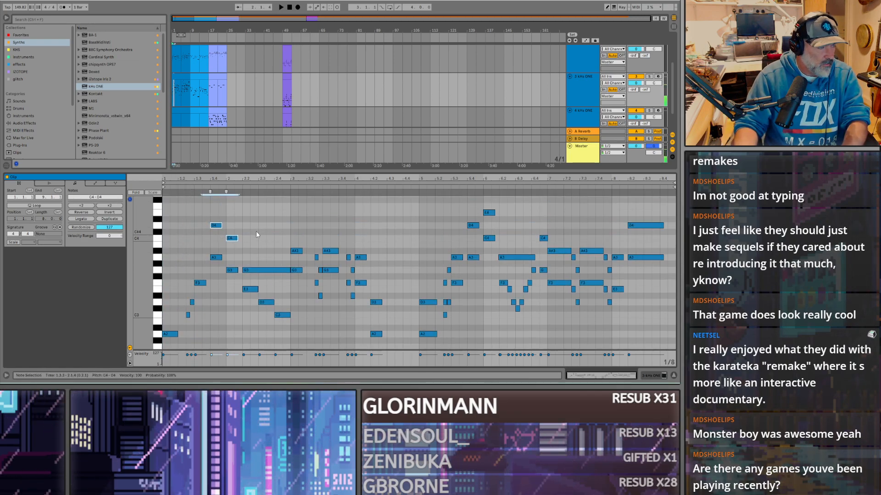
{"action": "key", "text": "Delete"}
Step: Delete the long G3 in the second bar and the A#3 at the start of the third in track 3's first clip
{"action": "left_click", "coordinate": [279, 271]}
{"action": "key", "text": "Delete"}
{"action": "left_click", "coordinate": [296, 251]}
{"action": "key", "text": "Delete"}
Step: Delete the upper-voice notes from the rest of the third bar through the first half of the fifth
{"action": "left_click_drag", "start_coordinate": [309, 247], "coordinate": [456, 264]}
{"action": "key", "text": "Delete"}
{"action": "key", "text": "Delete"}
{"action": "key", "text": "Delete"}
{"action": "key", "text": "Delete"}
{"action": "key", "text": "Delete"}
{"action": "key", "text": "Delete"}
{"action": "key", "text": "Delete"}
{"action": "key", "text": "Delete"}
Step: Delete the upper D4, E4 and long A3 notes from the fifth and sixth bars and listen to the passage
{"action": "left_click_drag", "start_coordinate": [471, 218], "coordinate": [475, 232]}
{"action": "key", "text": "Delete"}
{"action": "left_click_drag", "start_coordinate": [488, 201], "coordinate": [509, 271]}
{"action": "key", "text": "Delete"}
{"action": "key", "text": "Delete"}
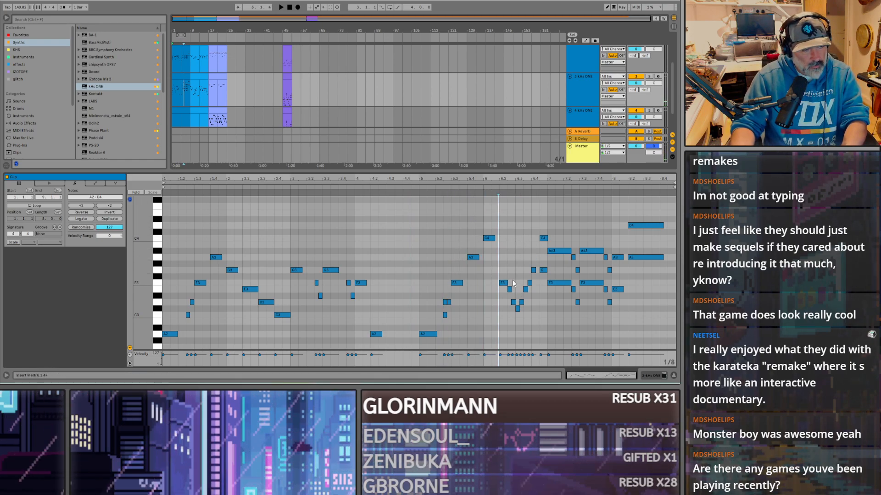
{"action": "key", "text": "ctrl+z"}
{"action": "key", "text": "space"}
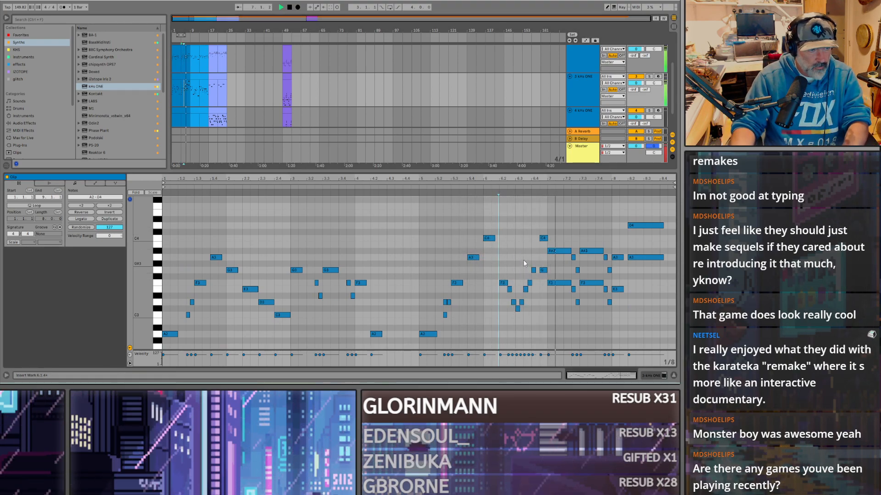
{"action": "key", "text": "space"}
Step: Delete the upper-voice notes from the end of the sixth bar through the eighth in track 3's first clip
{"action": "left_click_drag", "start_coordinate": [528, 220], "coordinate": [589, 274]}
{"action": "key", "text": "Delete"}
{"action": "left_click_drag", "start_coordinate": [598, 233], "coordinate": [617, 275]}
{"action": "key", "text": "Delete"}
{"action": "left_click_drag", "start_coordinate": [621, 217], "coordinate": [643, 235]}
{"action": "key", "text": "Delete"}
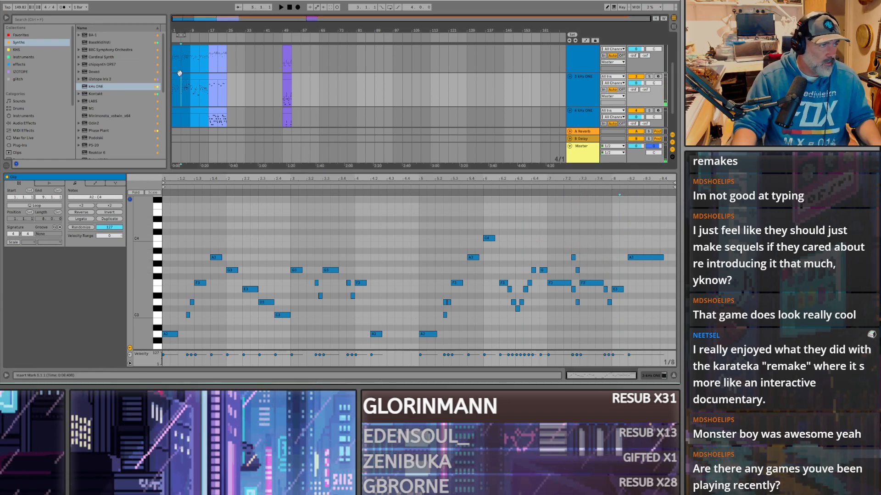
Step: Open track 2's first clip and delete the lower-voice notes from the first bar and the start of the second
{"action": "left_click", "coordinate": [194, 76]}
{"action": "scroll", "coordinate": [194, 77], "scroll_direction": "up", "scroll_amount": 2}
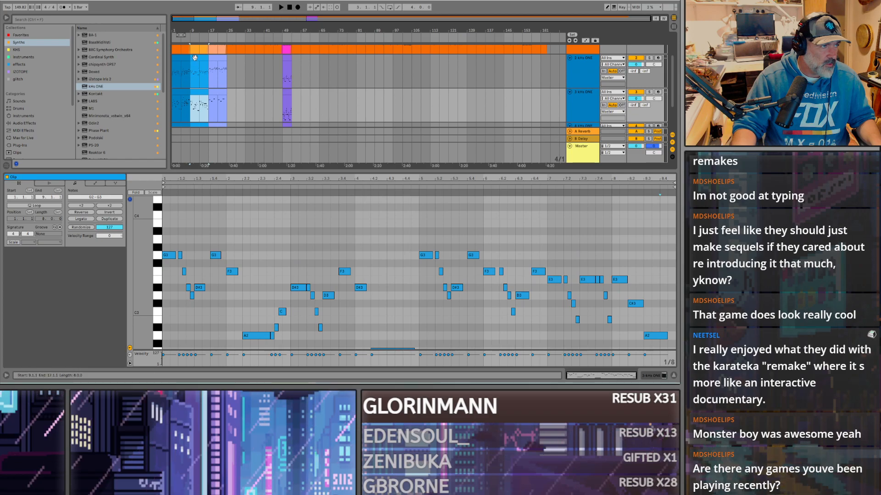
{"action": "left_click", "coordinate": [179, 59]}
{"action": "left_click", "coordinate": [174, 56]}
{"action": "left_click_drag", "start_coordinate": [171, 327], "coordinate": [202, 268]}
{"action": "key", "text": "Delete"}
{"action": "key", "text": "Delete"}
{"action": "key", "text": "Delete"}
{"action": "left_click_drag", "start_coordinate": [216, 272], "coordinate": [231, 256]}
{"action": "key", "text": "Delete"}
{"action": "key", "text": "Delete"}
Step: Delete the lower-voice notes from the rest of the second bar through the fourth in track 2's first clip
{"action": "left_click_drag", "start_coordinate": [251, 288], "coordinate": [249, 275]}
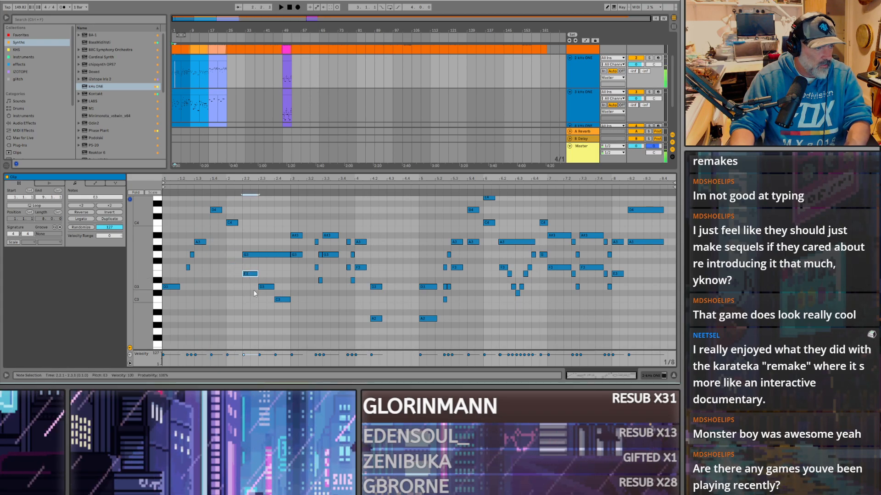
{"action": "left_click_drag", "start_coordinate": [293, 338], "coordinate": [243, 276]}
{"action": "key", "text": "Delete"}
{"action": "left_click_drag", "start_coordinate": [305, 274], "coordinate": [386, 325]}
{"action": "key", "text": "Delete"}
{"action": "key", "text": "Delete"}
{"action": "key", "text": "Delete"}
{"action": "key", "text": "Delete"}
{"action": "key", "text": "Delete"}
Step: Delete the lower-voice notes from the fifth bar and the C4 at the start of the sixth in track 2's first clip
{"action": "left_click", "coordinate": [430, 318]}
{"action": "key", "text": "Delete"}
{"action": "left_click", "coordinate": [445, 300]}
{"action": "key", "text": "Delete"}
{"action": "left_click_drag", "start_coordinate": [451, 293], "coordinate": [451, 269]}
{"action": "key", "text": "Delete"}
{"action": "left_click", "coordinate": [467, 257]}
{"action": "scroll", "coordinate": [477, 250], "scroll_direction": "up", "scroll_amount": 1}
{"action": "left_click", "coordinate": [489, 238]}
{"action": "key", "text": "Delete"}
Step: Delete the lower-voice notes from the rest of the sixth bar through the eighth in track 2's first clip
{"action": "left_click_drag", "start_coordinate": [494, 276], "coordinate": [624, 286]}
{"action": "key", "text": "Delete"}
{"action": "key", "text": "Delete"}
{"action": "key", "text": "Delete"}
{"action": "key", "text": "Delete"}
{"action": "left_click", "coordinate": [646, 258]}
{"action": "key", "text": "Delete"}
Step: Play the separated voices from the start of the song alongside the reference audio track
{"action": "key", "text": "Home"}
{"action": "key", "text": "space"}
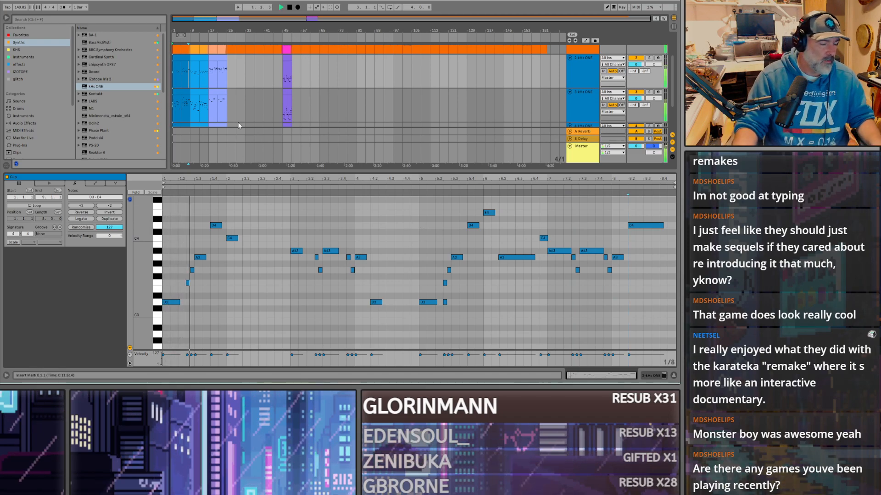
{"action": "left_click_drag", "start_coordinate": [608, 54], "coordinate": [608, 85]}
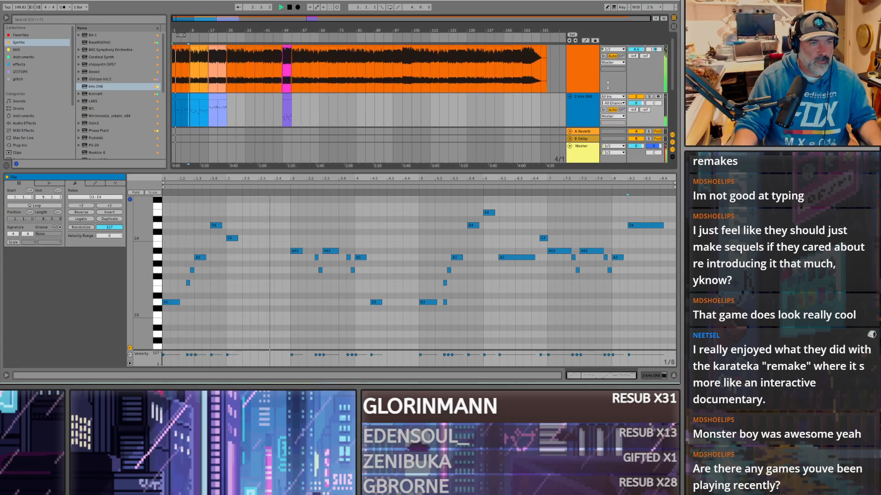
{"action": "scroll", "coordinate": [608, 85], "scroll_direction": "down", "scroll_amount": 3}
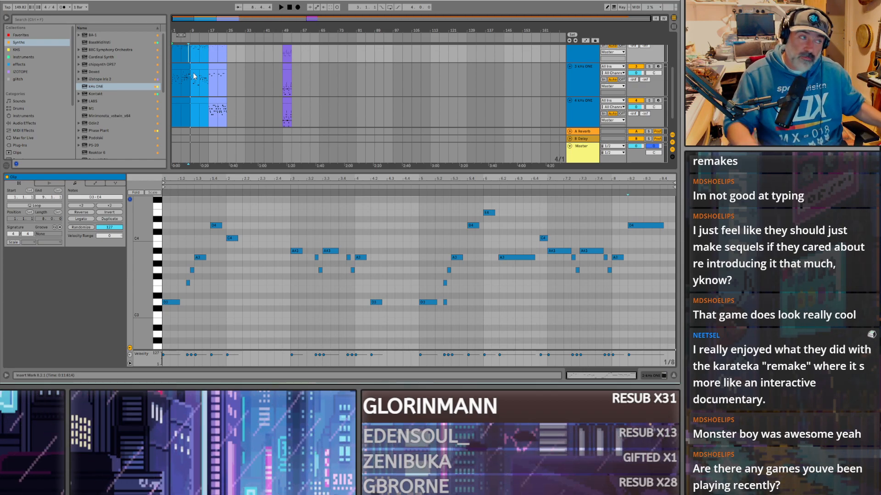
Step: Open track 4's emptied first clip in the note editor, with the song's opening sections enlarged in the arrangement
{"action": "left_click", "coordinate": [173, 79]}
{"action": "scroll", "coordinate": [172, 98], "scroll_direction": "up", "scroll_amount": 4}
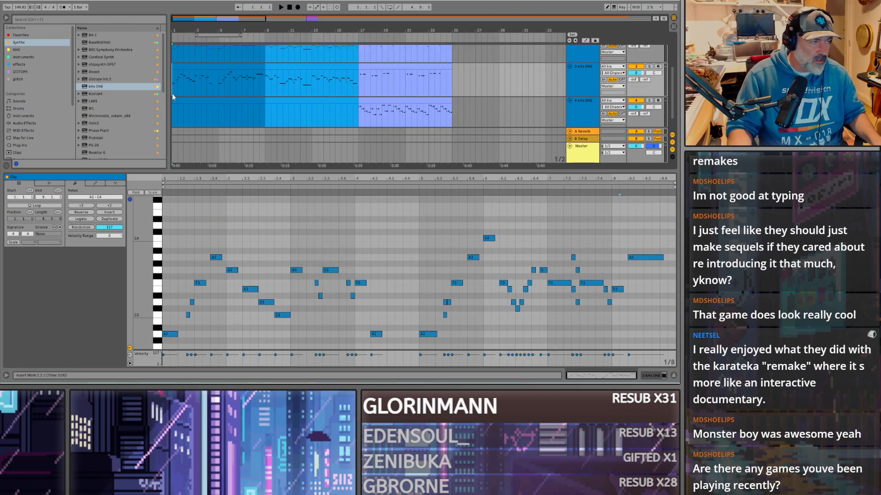
{"action": "scroll", "coordinate": [205, 154], "scroll_direction": "down", "scroll_amount": 1}
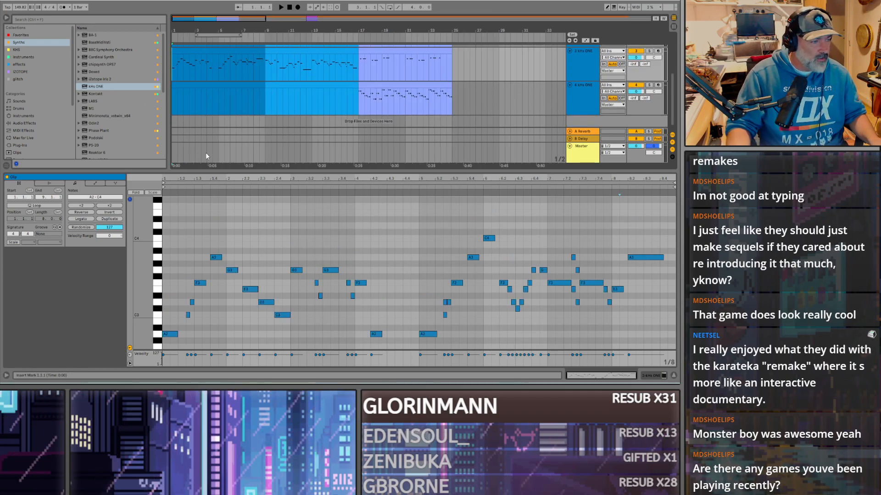
{"action": "left_click", "coordinate": [183, 86]}
{"action": "left_click_drag", "start_coordinate": [194, 170], "coordinate": [202, 141]}
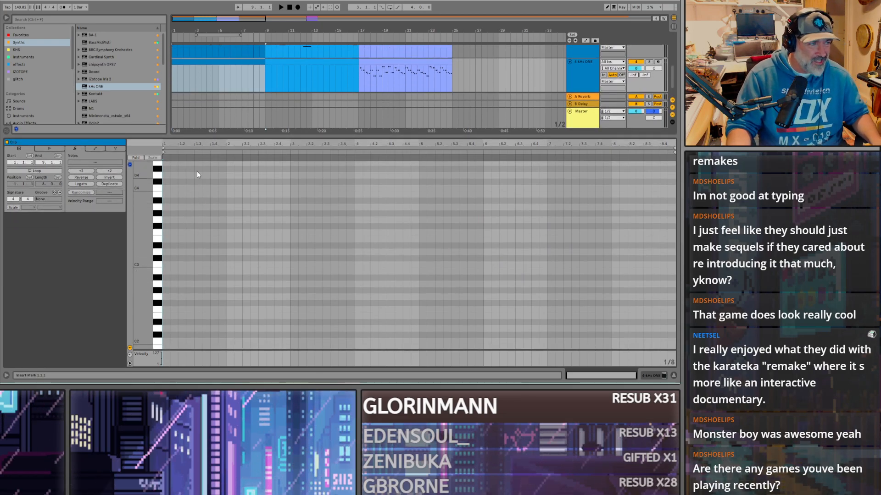
{"action": "left_click_drag", "start_coordinate": [214, 137], "coordinate": [216, 189]}
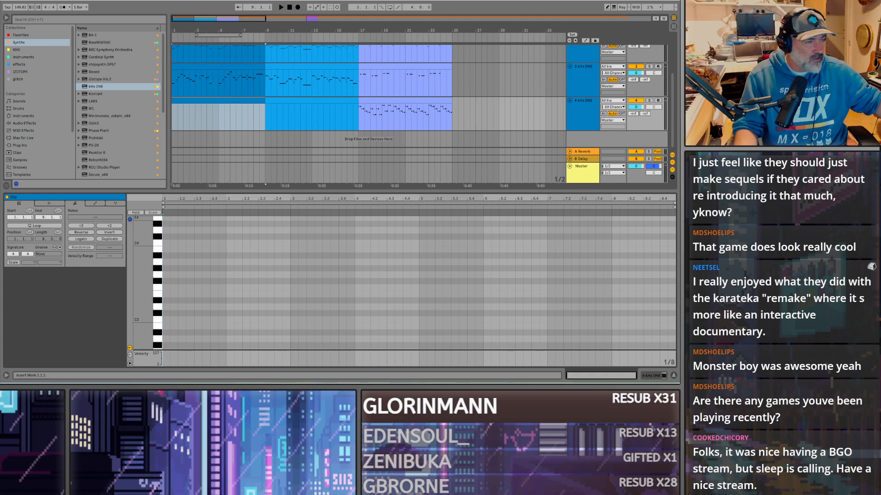
{"action": "left_click", "coordinate": [183, 101]}
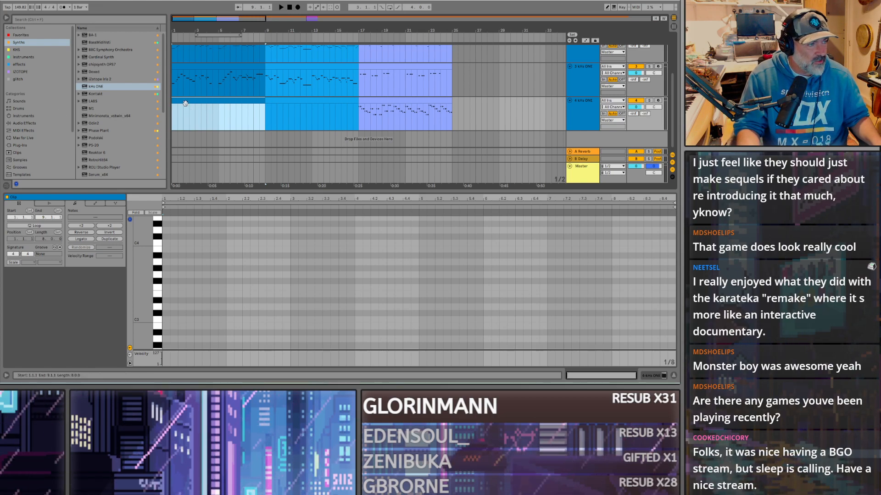
{"action": "left_click", "coordinate": [172, 119]}
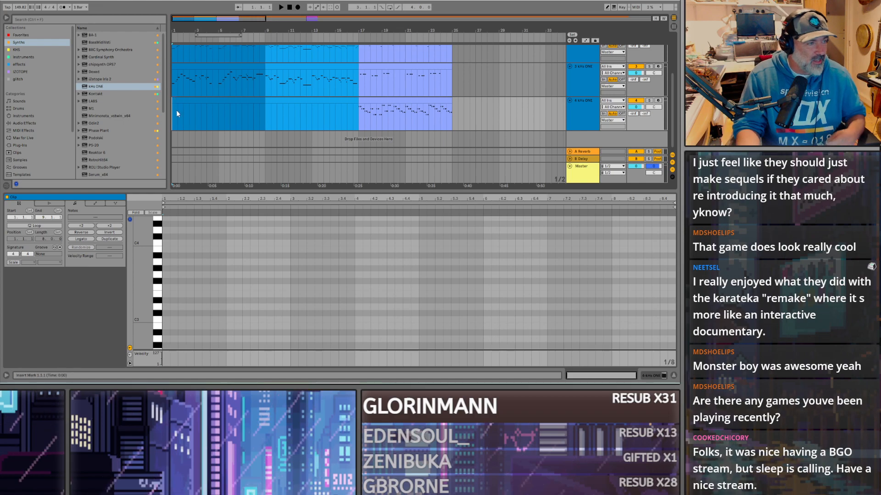
{"action": "left_click", "coordinate": [261, 102]}
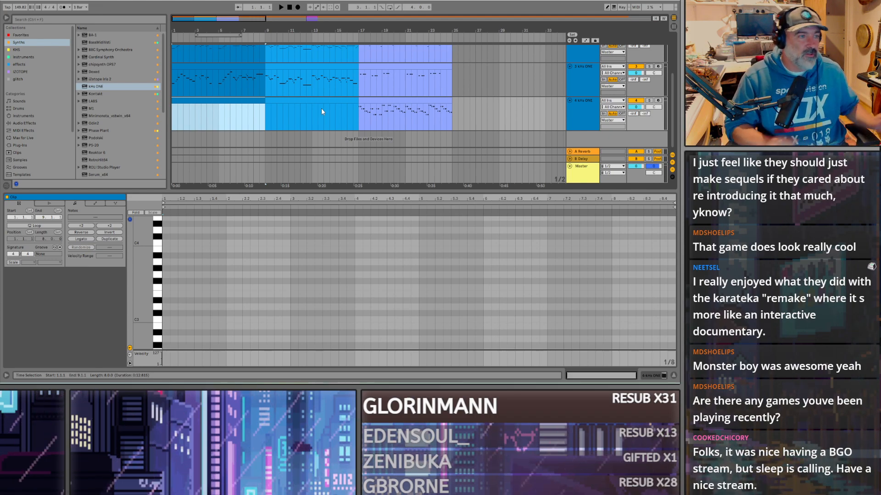
{"action": "left_click", "coordinate": [334, 114], "text": "shift"}
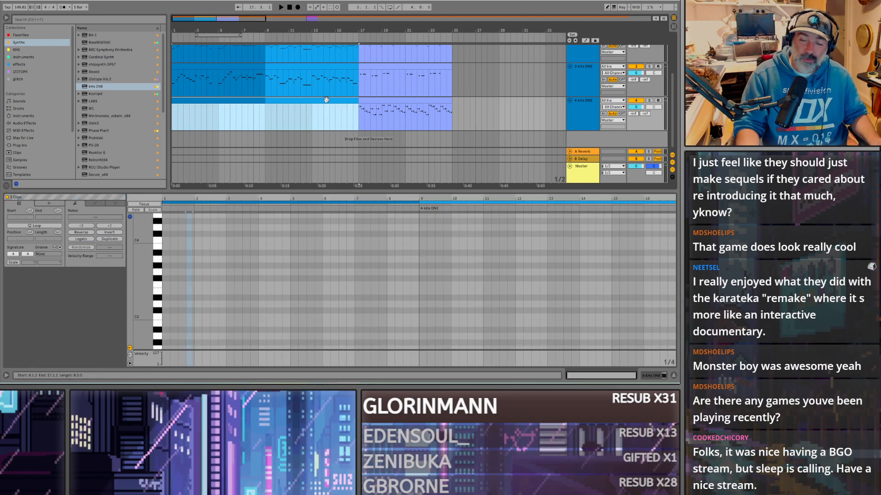
{"action": "left_click", "coordinate": [190, 101]}
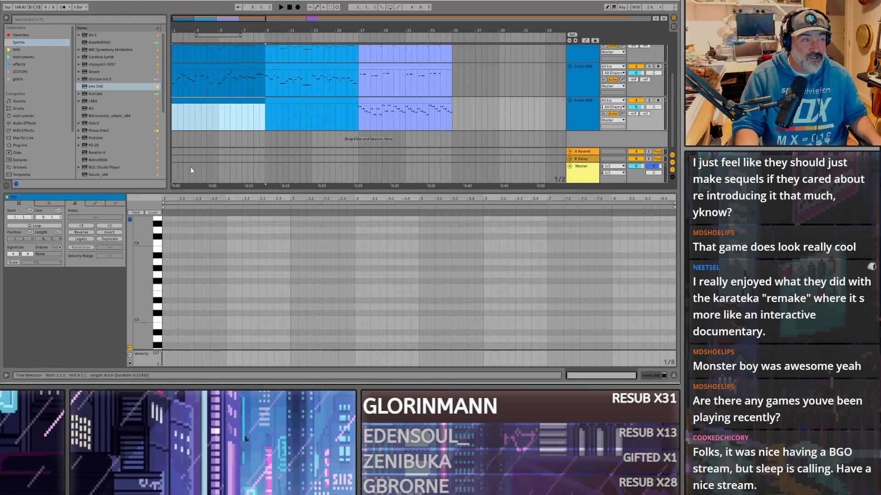
{"action": "left_click_drag", "start_coordinate": [204, 189], "coordinate": [205, 171]}
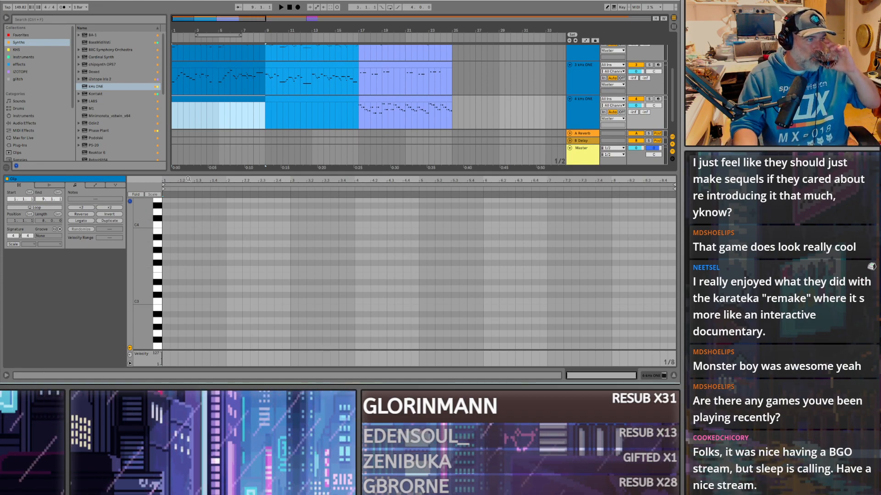
Step: Insert a D2 bass note at the start of track 4's first clip and audition it
{"action": "left_click", "coordinate": [178, 120]}
{"action": "left_click", "coordinate": [177, 135]}
{"action": "key", "text": "space"}
{"action": "key", "text": "space"}
{"action": "scroll", "coordinate": [176, 294], "scroll_direction": "down", "scroll_amount": 2}
{"action": "double_click", "coordinate": [164, 268]}
{"action": "left_click_drag", "start_coordinate": [165, 268], "coordinate": [179, 311]}
{"action": "key", "text": "space"}
{"action": "key", "text": "space"}
Step: Copy the bass note across the first bar as three-note groups of D2, C2, A#1 and A1
{"action": "scroll", "coordinate": [170, 319], "scroll_direction": "up", "scroll_amount": 4}
{"action": "scroll", "coordinate": [182, 312], "scroll_direction": "down", "scroll_amount": 3}
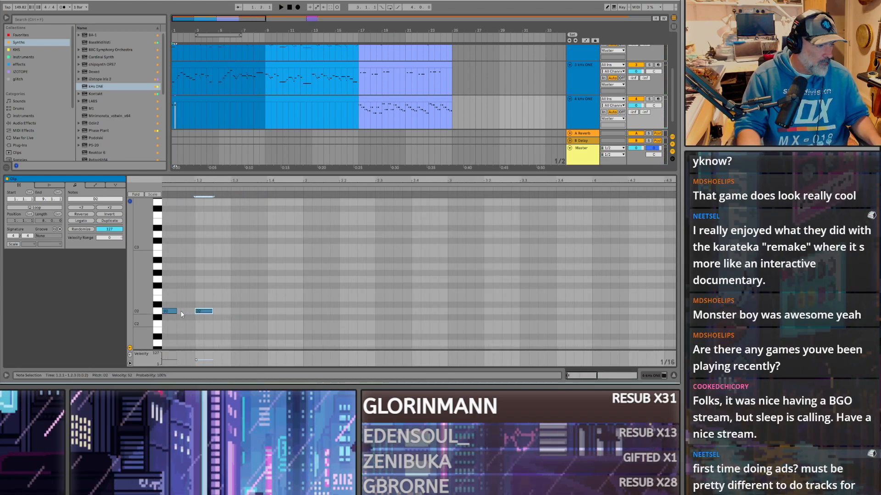
{"action": "left_click_drag", "start_coordinate": [172, 311], "coordinate": [235, 336]}
{"action": "key", "text": "space"}
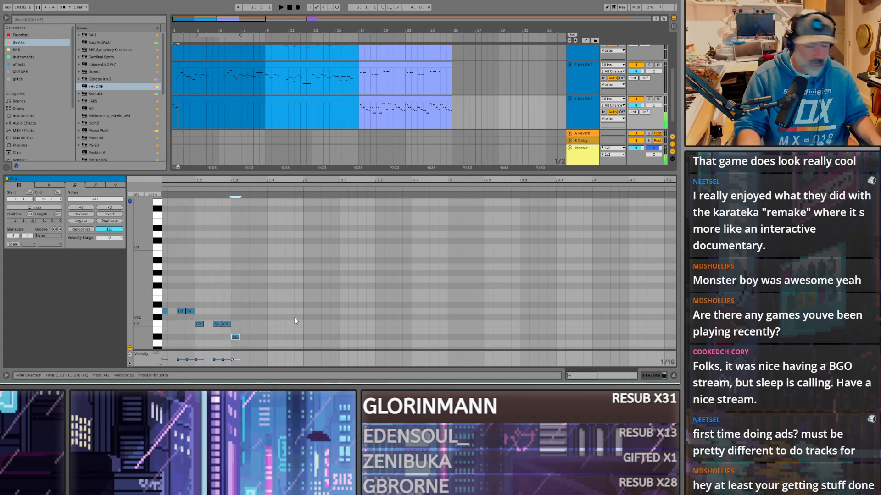
{"action": "scroll", "coordinate": [328, 287], "scroll_direction": "down", "scroll_amount": 2}
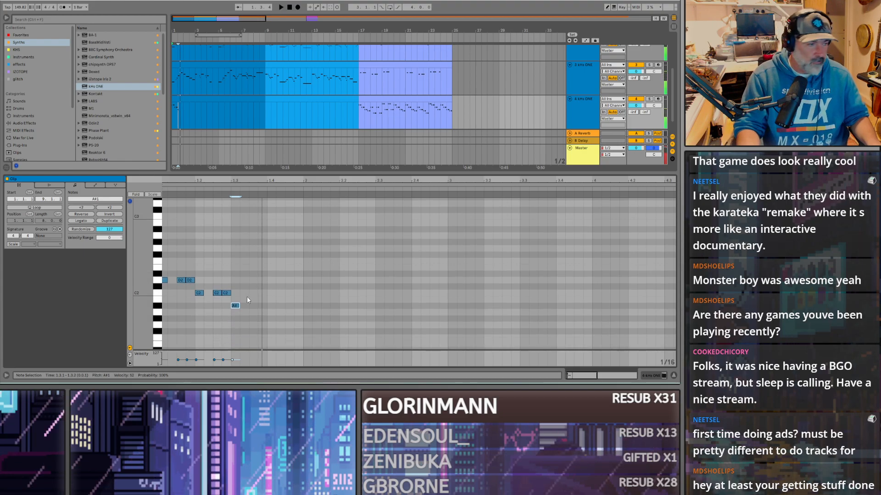
{"action": "left_click_drag", "start_coordinate": [235, 306], "coordinate": [301, 315], "text": "ctrl"}
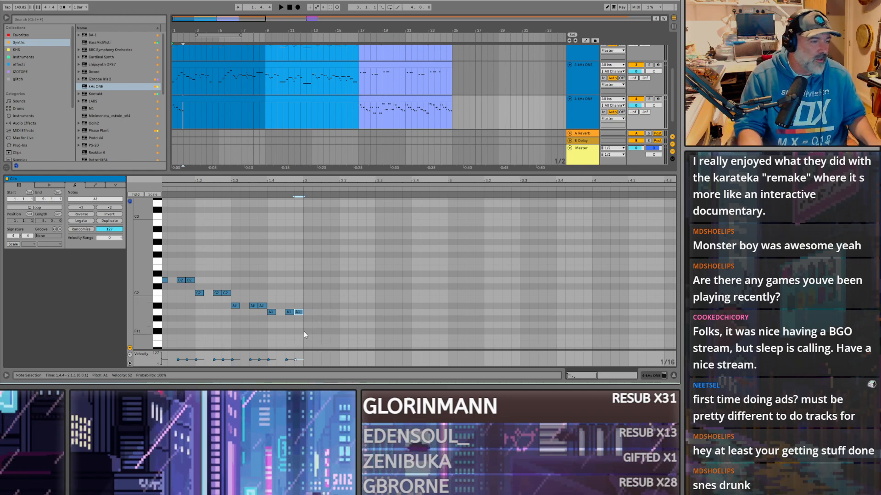
Step: Select the bass notes in the first bar of track 4's first clip and play them from the start
{"action": "scroll", "coordinate": [312, 331], "scroll_direction": "left", "scroll_amount": 1}
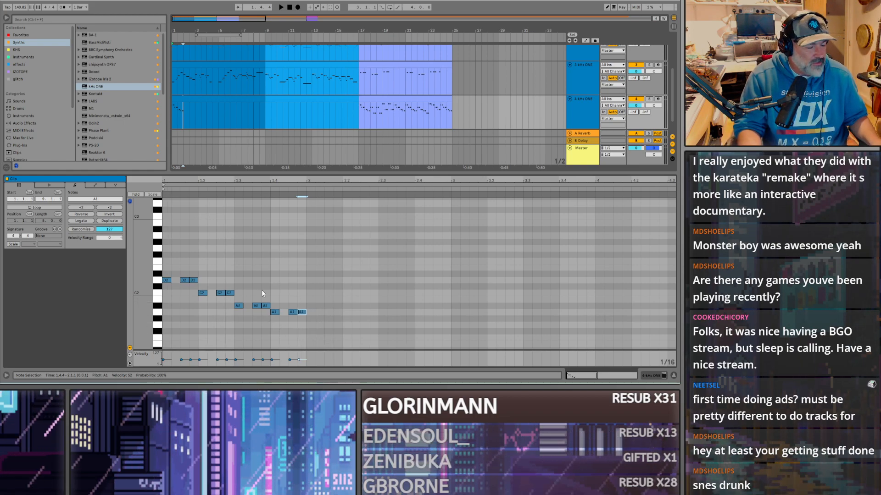
{"action": "left_click", "coordinate": [172, 113]}
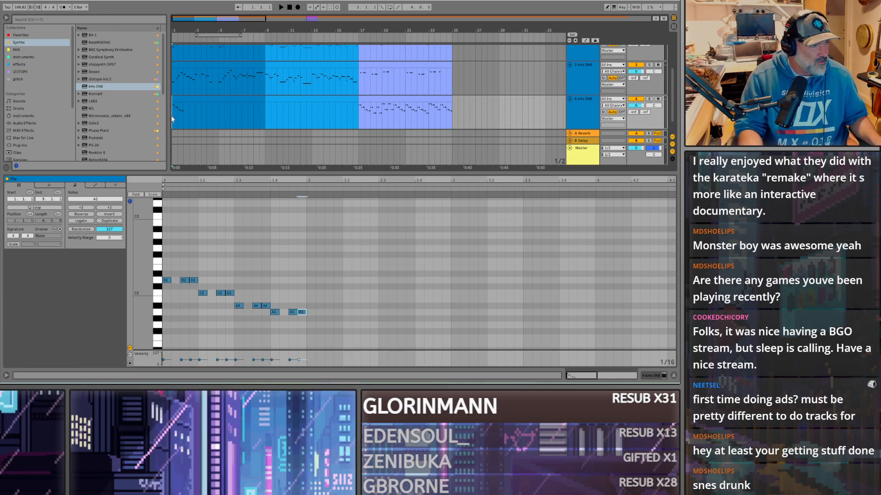
{"action": "left_click_drag", "start_coordinate": [313, 317], "coordinate": [164, 260]}
{"action": "key", "text": "space"}
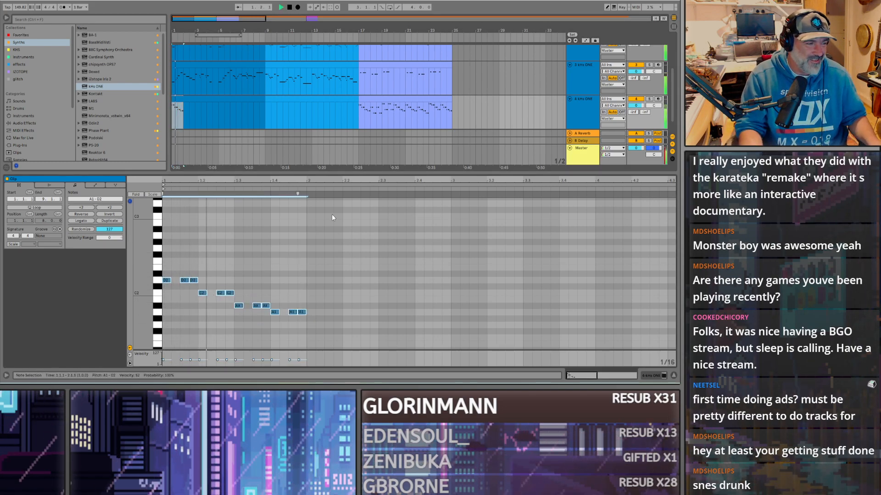
{"action": "key", "text": "space"}
Step: Extend the bass line through the second bar with three-note groups of C2, G1, C2 and G1, and audition it
{"action": "left_click_drag", "start_coordinate": [309, 326], "coordinate": [345, 317]}
{"action": "left_click_drag", "start_coordinate": [346, 325], "coordinate": [383, 293]}
{"action": "key", "text": "space"}
{"action": "scroll", "coordinate": [184, 116], "scroll_direction": "up", "scroll_amount": 5}
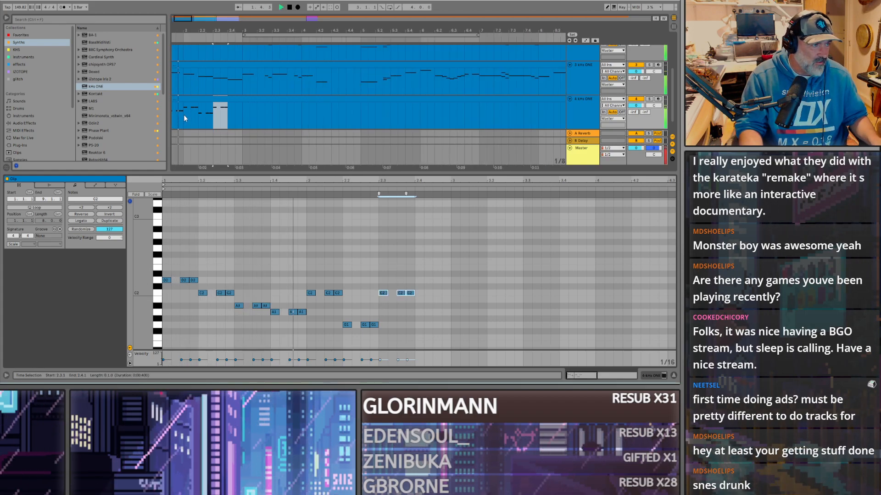
{"action": "key", "text": "space"}
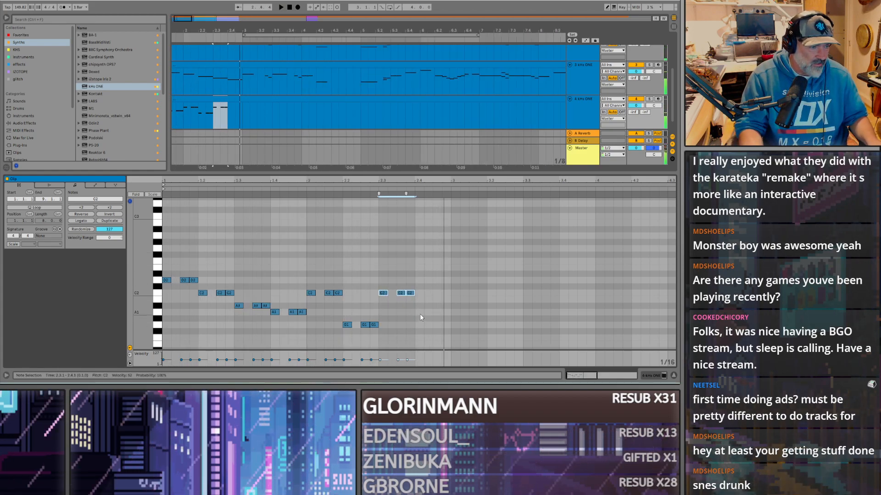
{"action": "left_click_drag", "start_coordinate": [382, 293], "coordinate": [418, 328]}
{"action": "key", "text": "space"}
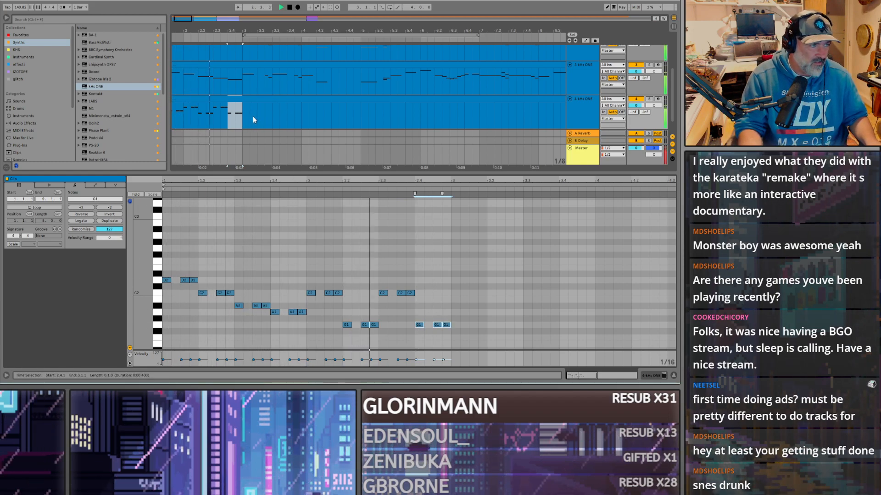
Step: Copy track 4's bass clip from bar 17 over the first clip at bar 1 and play it
{"action": "scroll", "coordinate": [249, 119], "scroll_direction": "down", "scroll_amount": 5}
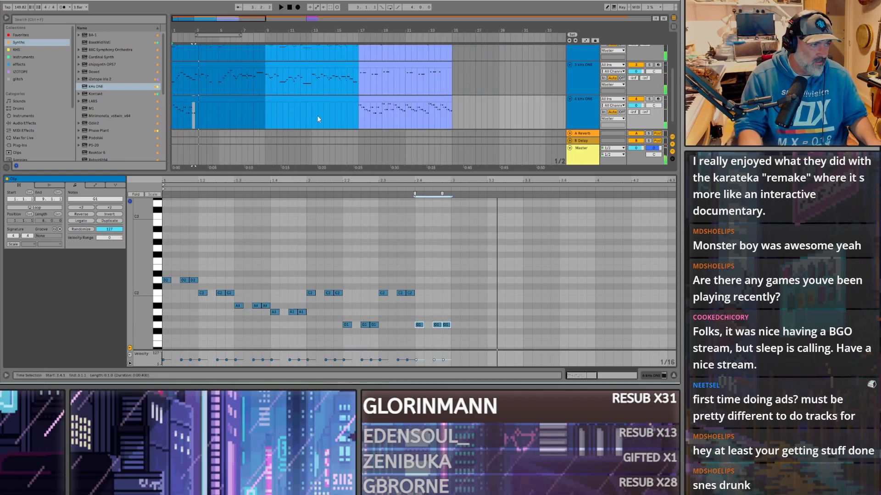
{"action": "left_click", "coordinate": [361, 114]}
{"action": "left_click", "coordinate": [379, 99]}
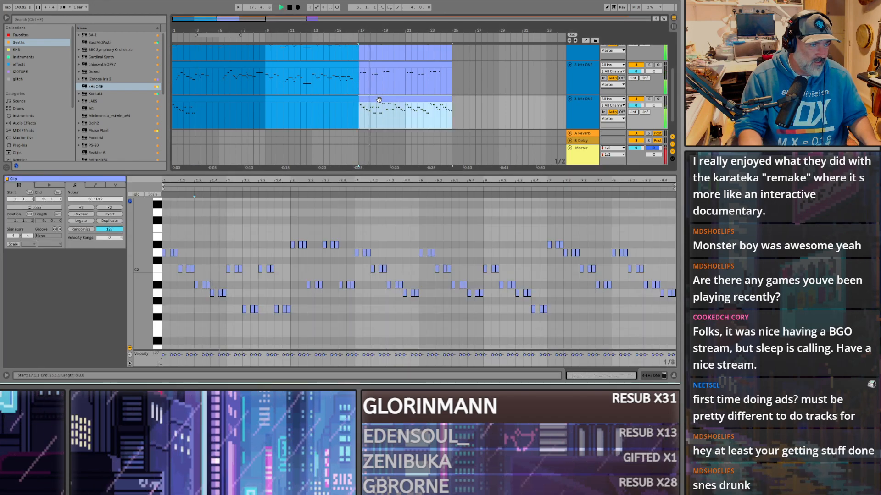
{"action": "scroll", "coordinate": [257, 122], "scroll_direction": "down", "scroll_amount": 3}
{"action": "left_click", "coordinate": [173, 114]}
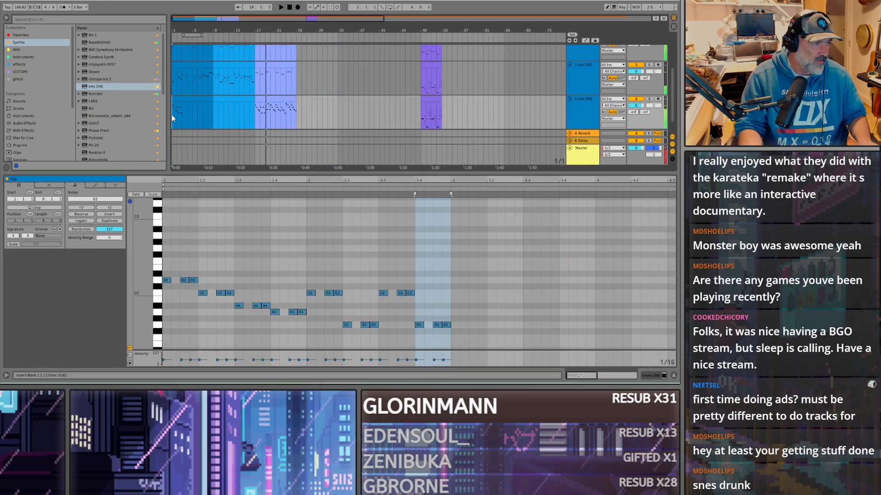
{"action": "key", "text": "ctrl+v"}
{"action": "key", "text": "space"}
{"action": "key", "text": "space"}
{"action": "scroll", "coordinate": [174, 117], "scroll_direction": "up", "scroll_amount": 3}
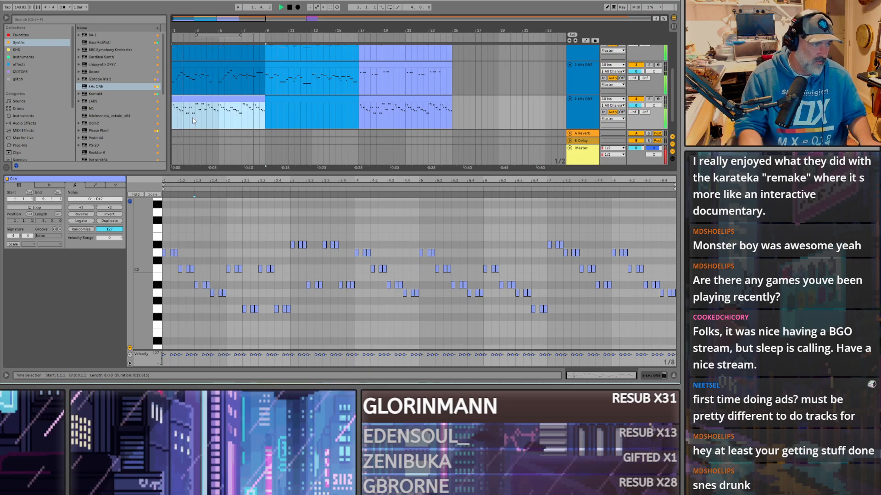
Step: Delete the pasted clip's bass notes from bar 7 onward and play the song from that point
{"action": "scroll", "coordinate": [193, 122], "scroll_direction": "up", "scroll_amount": 3}
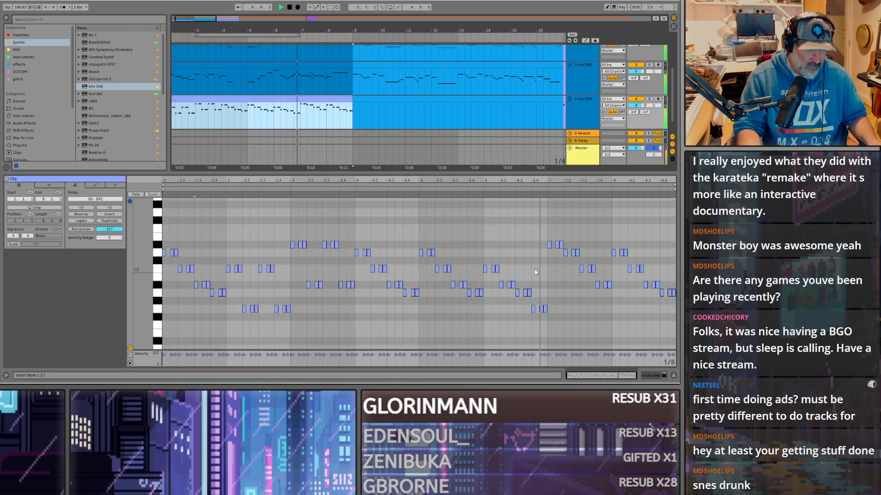
{"action": "left_click_drag", "start_coordinate": [545, 237], "coordinate": [676, 299]}
{"action": "key", "text": "Delete"}
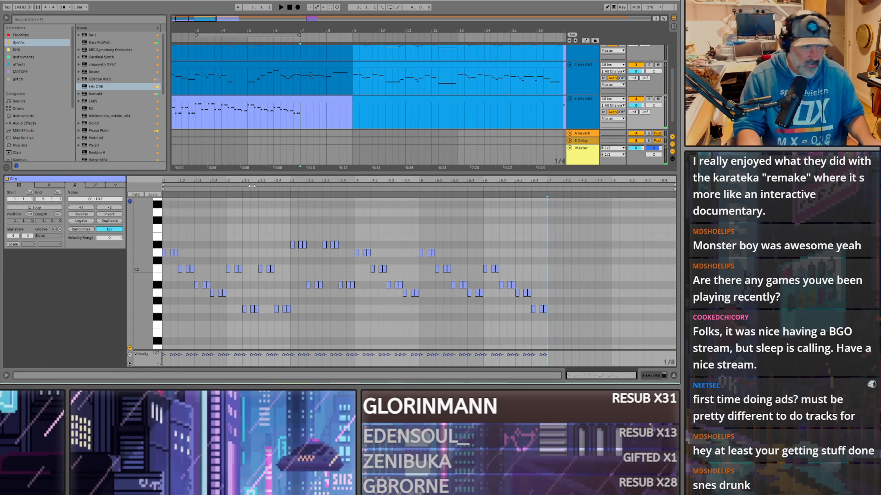
{"action": "key", "text": "space"}
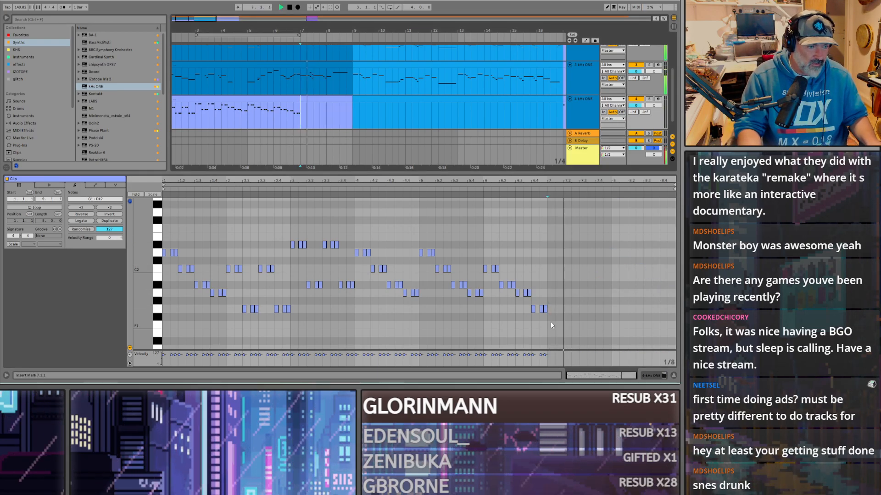
{"action": "key", "text": "space"}
Step: Add three-note bass groups of G1 on bar 7's first beat and A1 on its second beat
{"action": "double_click", "coordinate": [549, 309]}
{"action": "key", "text": "space"}
{"action": "left_click", "coordinate": [293, 120]}
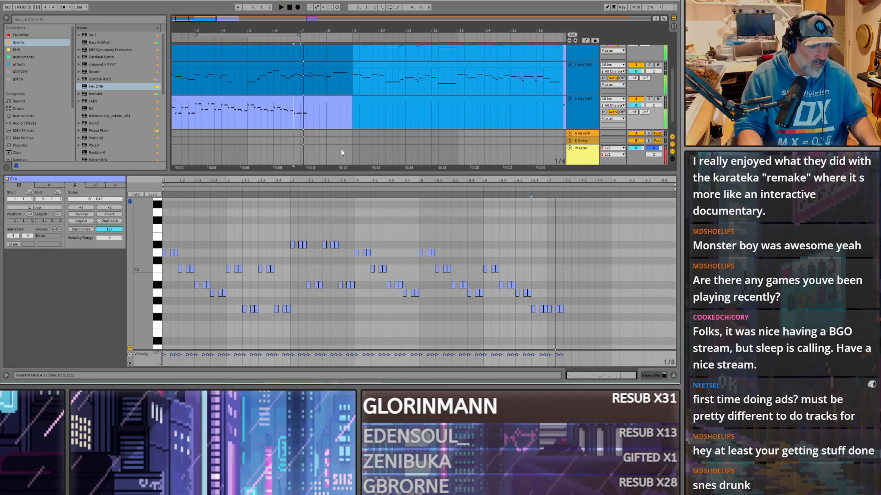
{"action": "left_click", "coordinate": [550, 309]}
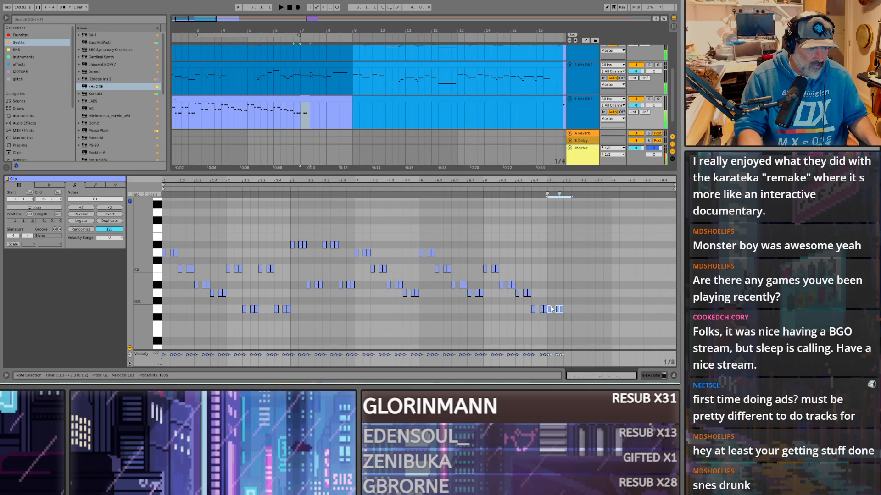
{"action": "double_click", "coordinate": [574, 293]}
{"action": "key", "text": "space"}
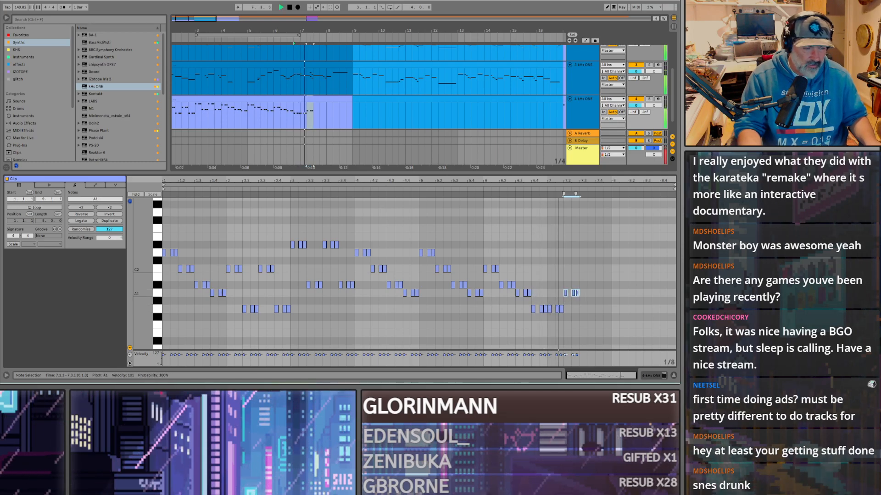
Step: Continue bar 7 with three-note groups of A#1 on the third beat and C2 on the fourth, and audition them
{"action": "double_click", "coordinate": [577, 285]}
{"action": "left_click_drag", "start_coordinate": [578, 288], "coordinate": [587, 287]}
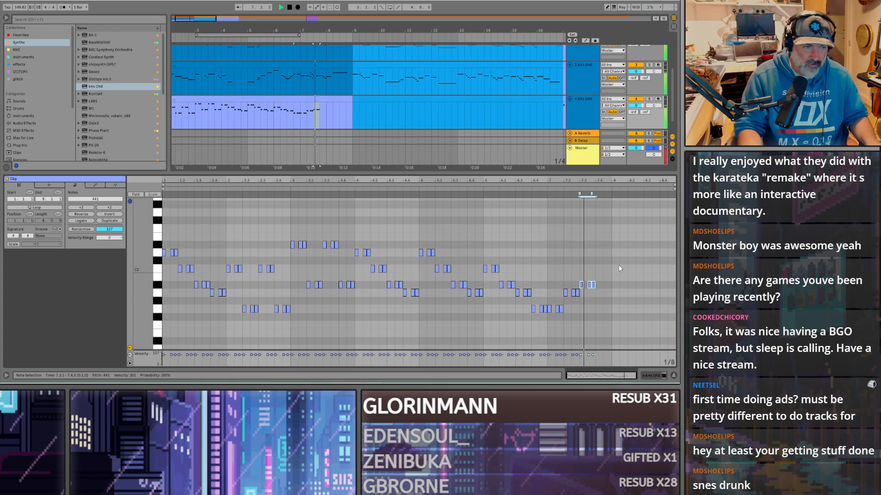
{"action": "double_click", "coordinate": [606, 269]}
{"action": "left_click_drag", "start_coordinate": [603, 271], "coordinate": [595, 270]}
{"action": "key", "text": "space"}
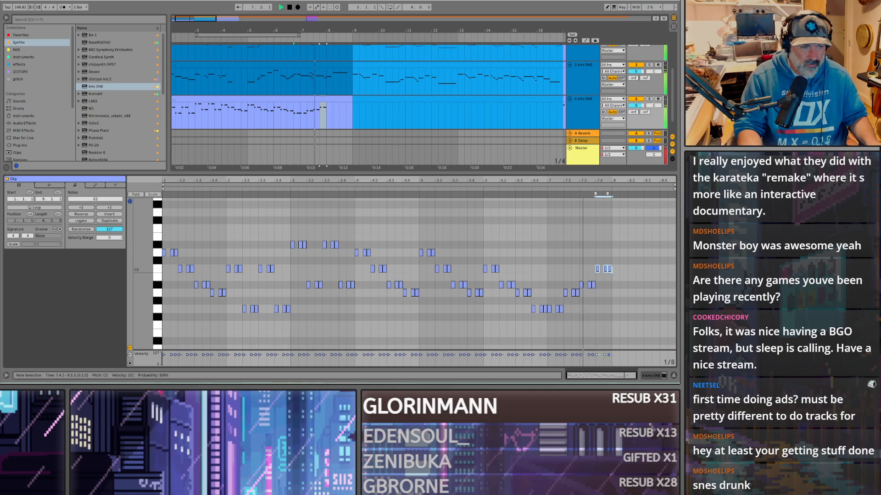
Step: Duplicate the last bass group up to D2 and repeat it on every beat of bar 8
{"action": "key", "text": "ctrl+d"}
{"action": "key", "text": "Up"}
{"action": "key", "text": "Up"}
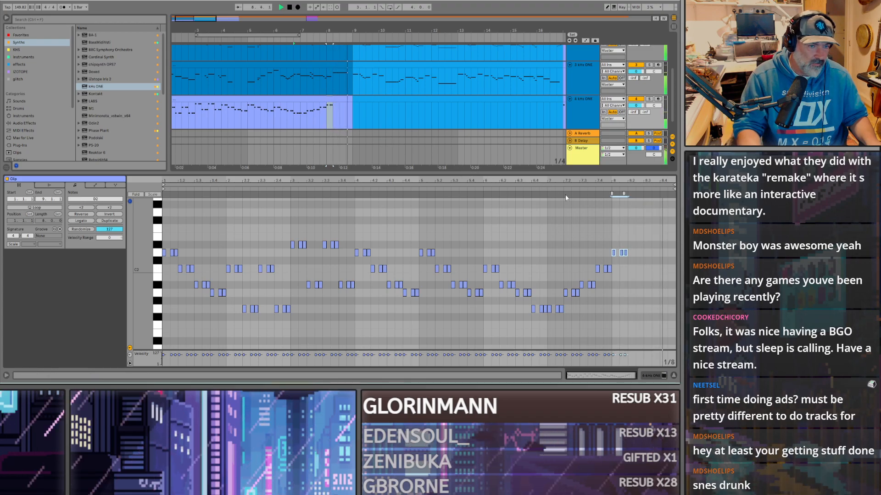
{"action": "left_click_drag", "start_coordinate": [635, 265], "coordinate": [662, 255]}
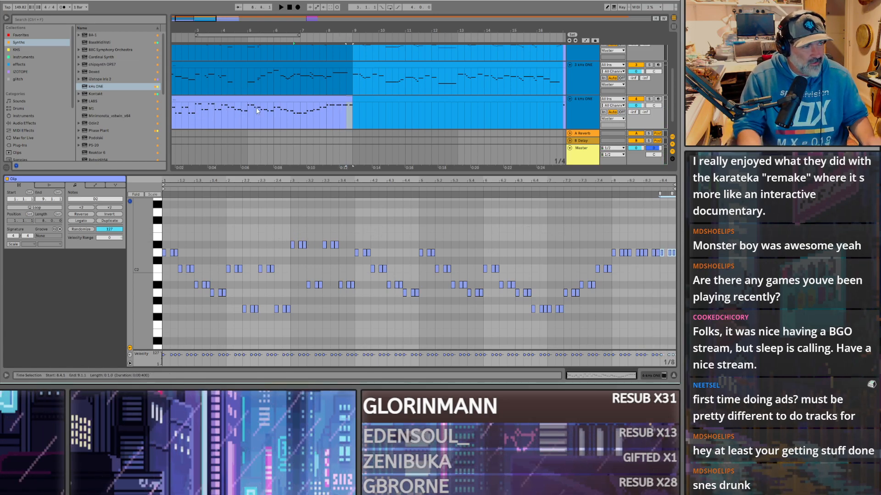
Step: Try copying track 4's first bass clip over the second section at bar 9, play it, and undo the paste
{"action": "left_click", "coordinate": [248, 120]}
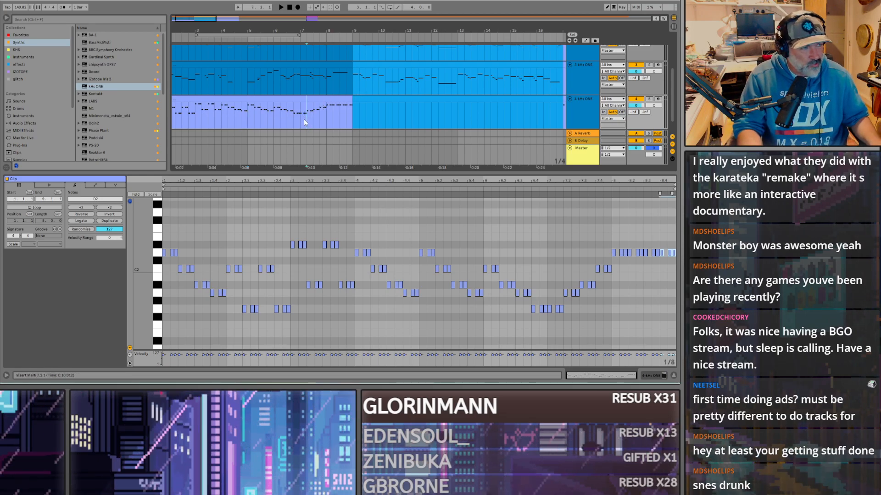
{"action": "left_click", "coordinate": [268, 99]}
{"action": "scroll", "coordinate": [248, 115], "scroll_direction": "down", "scroll_amount": 3}
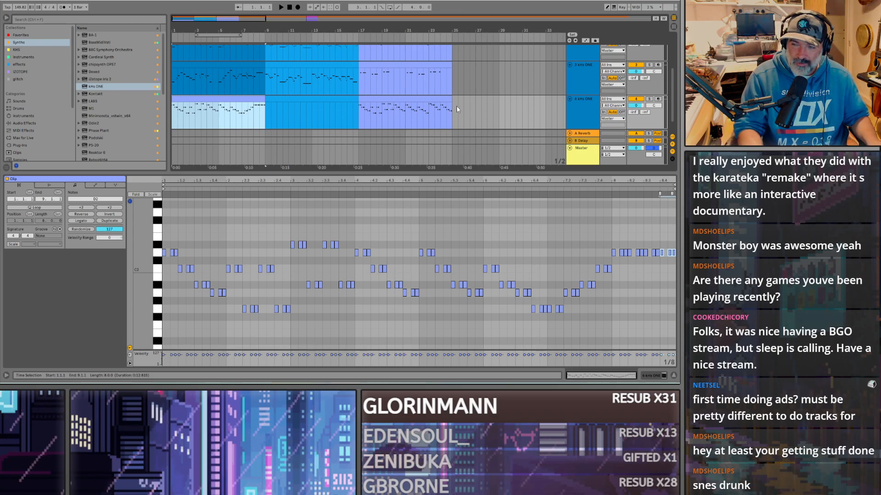
{"action": "left_click", "coordinate": [276, 114]}
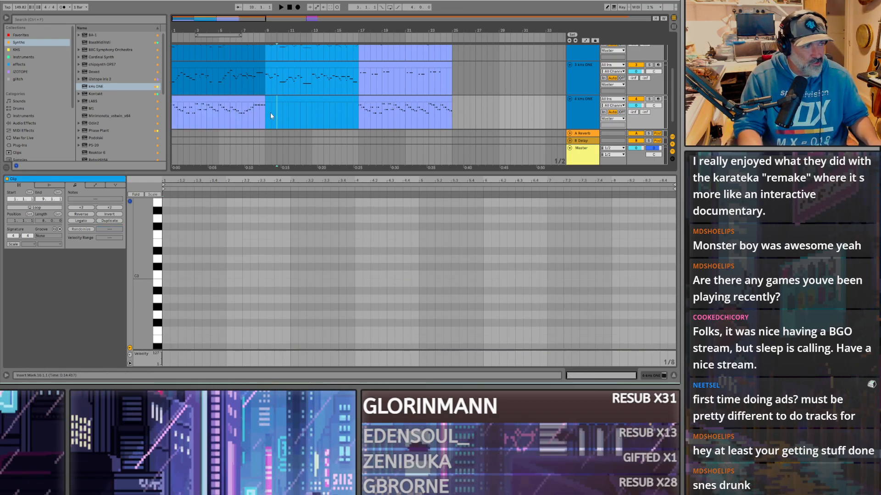
{"action": "left_click", "coordinate": [249, 102]}
{"action": "left_click", "coordinate": [269, 117]}
{"action": "left_click", "coordinate": [264, 115]}
{"action": "key", "text": "space"}
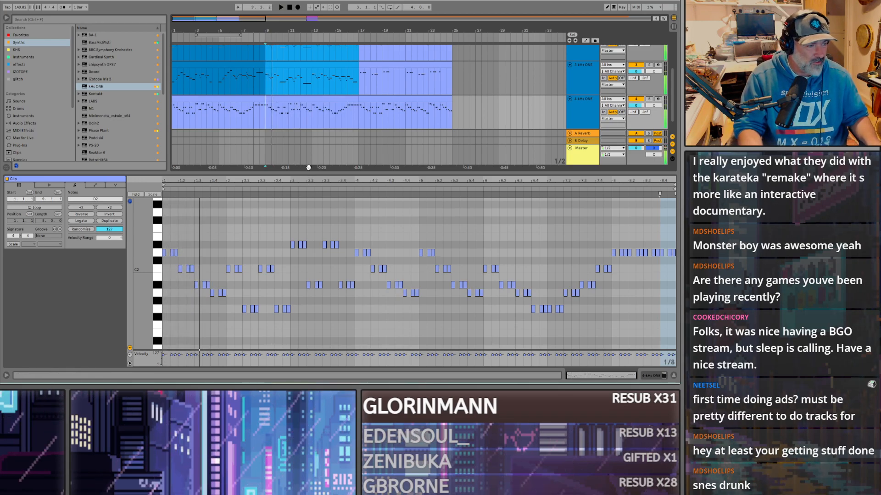
{"action": "key", "text": "ctrl+z"}
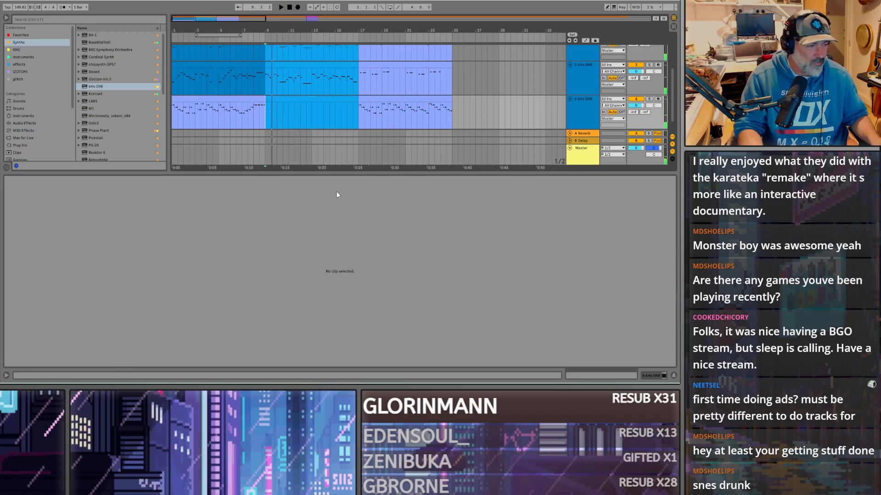
Step: Play the song from the start and try to recolor track 4's first bass clip
{"action": "left_click", "coordinate": [172, 124]}
{"action": "key", "text": "space"}
{"action": "right_click", "coordinate": [209, 97]}
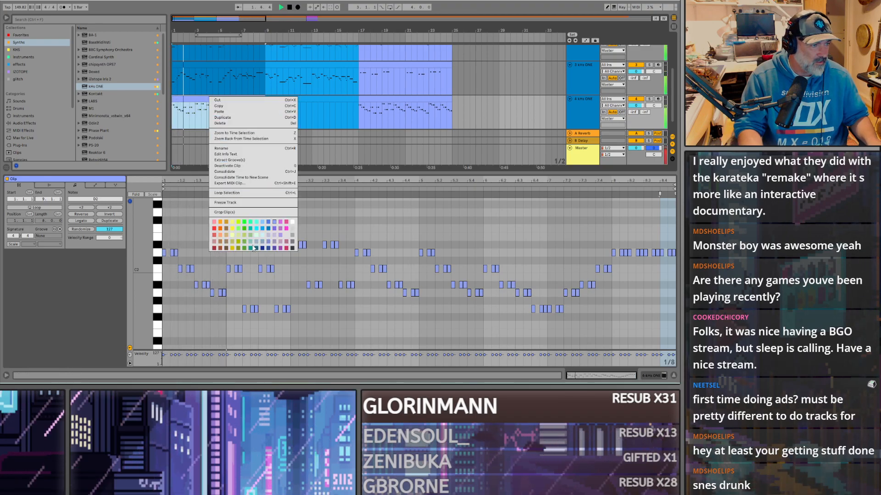
{"action": "right_click", "coordinate": [570, 111]}
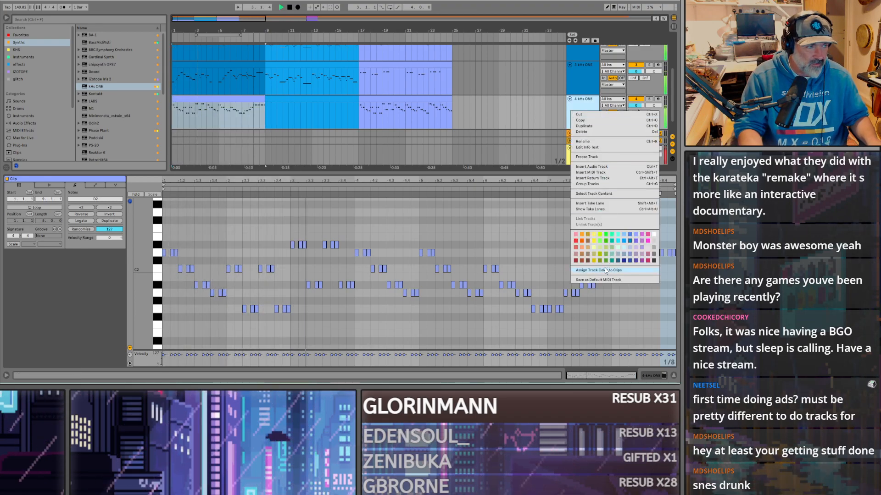
{"action": "left_click", "coordinate": [607, 271]}
{"action": "right_click", "coordinate": [211, 100]}
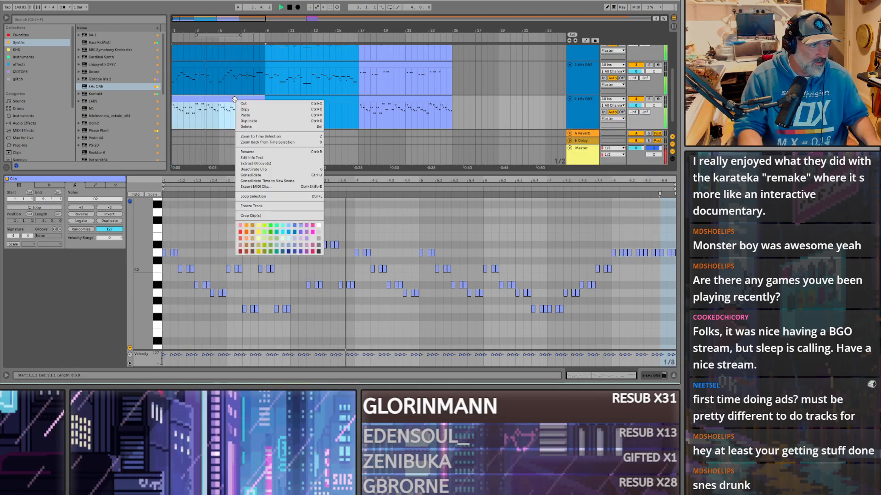
{"action": "right_click", "coordinate": [196, 98]}
{"action": "left_click", "coordinate": [249, 97]}
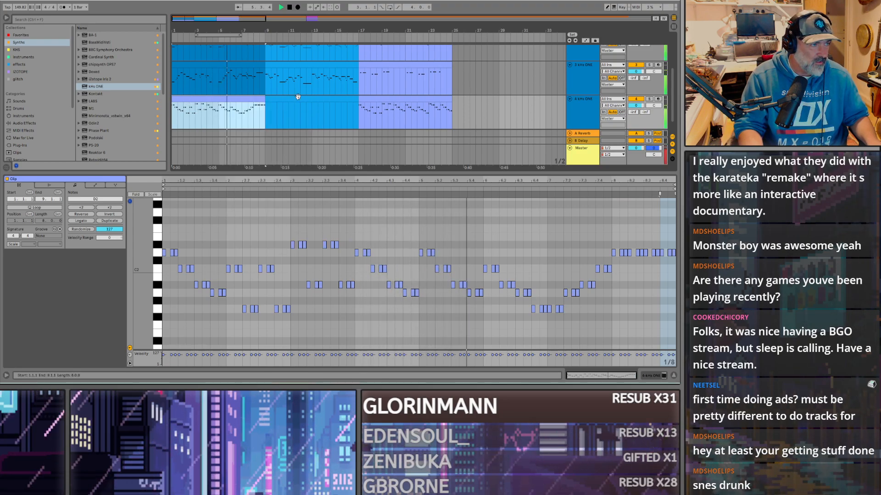
Step: Color track 4 brown and track 3 pink
{"action": "right_click", "coordinate": [583, 111]}
{"action": "left_click", "coordinate": [602, 243]}
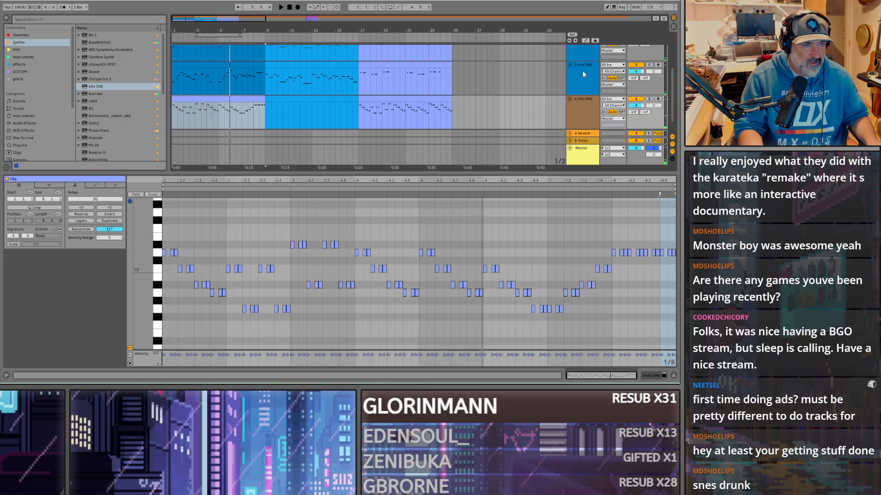
{"action": "right_click", "coordinate": [582, 70]}
{"action": "left_click", "coordinate": [647, 166]}
{"action": "scroll", "coordinate": [410, 100], "scroll_direction": "up", "scroll_amount": 2}
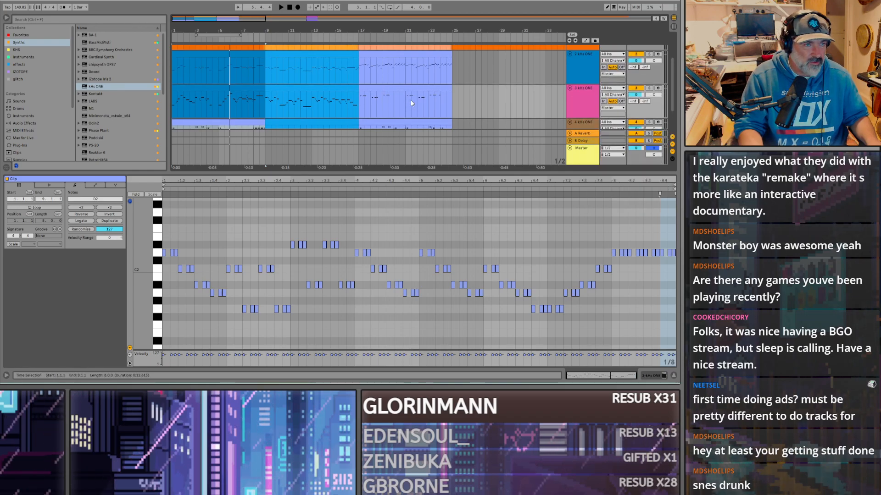
Step: Color track 3's first clip pink and its second clip, at bar 9, orchid
{"action": "left_click", "coordinate": [248, 78]}
{"action": "right_click", "coordinate": [248, 80]}
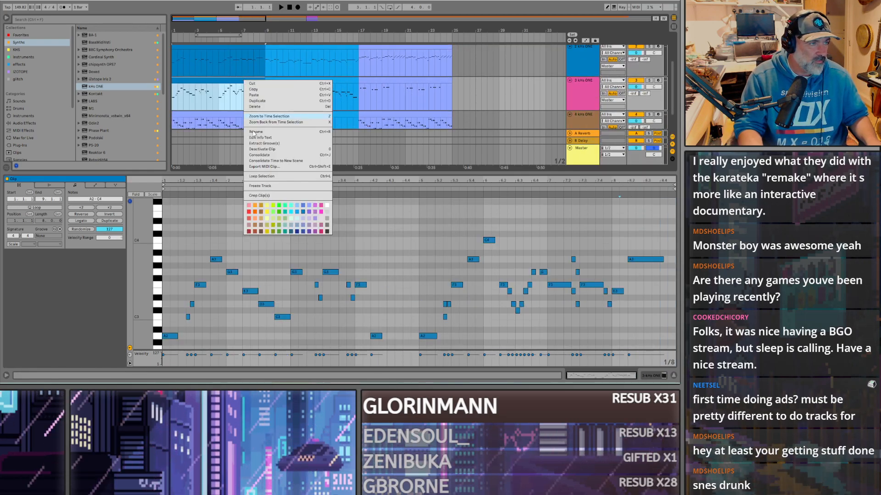
{"action": "left_click", "coordinate": [324, 208]}
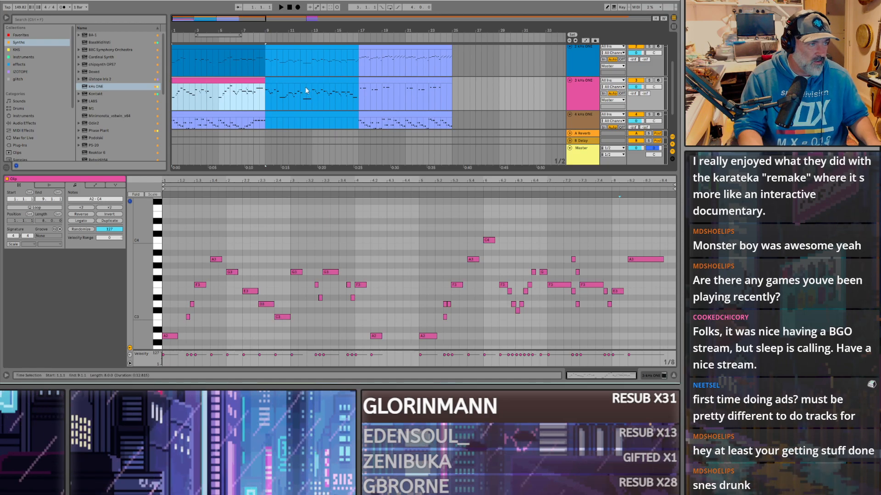
{"action": "right_click", "coordinate": [299, 81]}
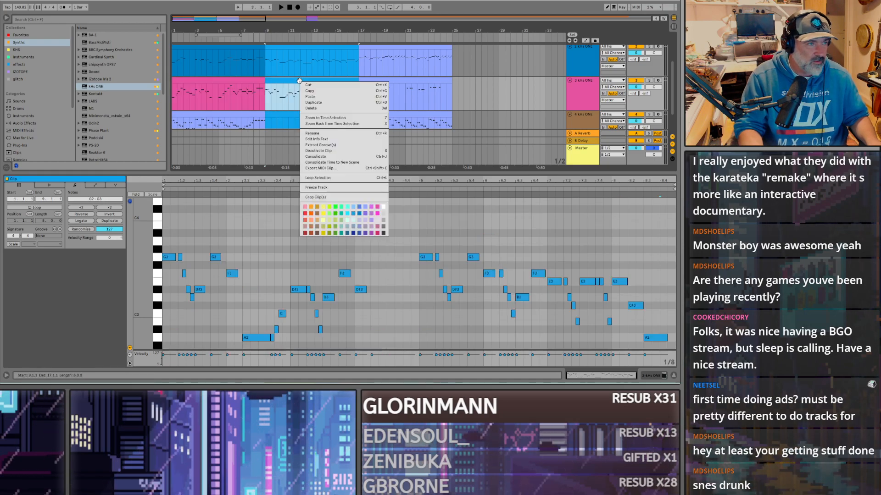
{"action": "left_click", "coordinate": [373, 215]}
Step: Color track 3's third clip, at bar 17, bright magenta
{"action": "right_click", "coordinate": [366, 79]}
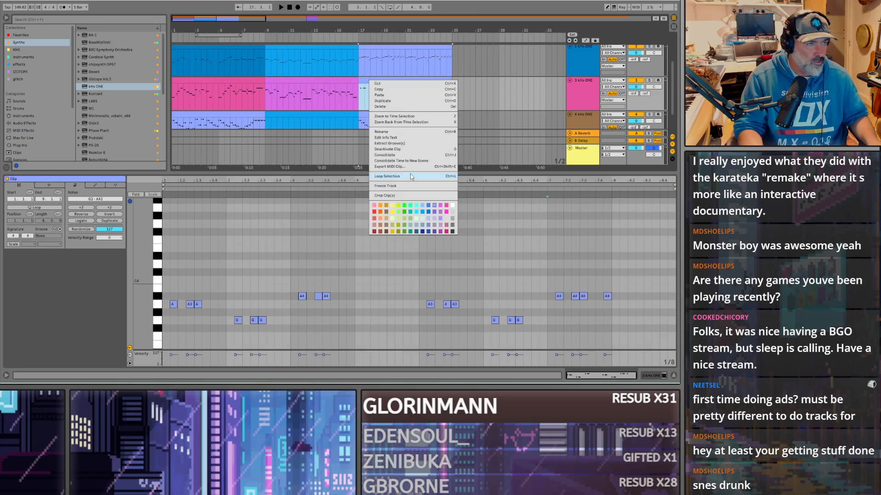
{"action": "left_click", "coordinate": [446, 212]}
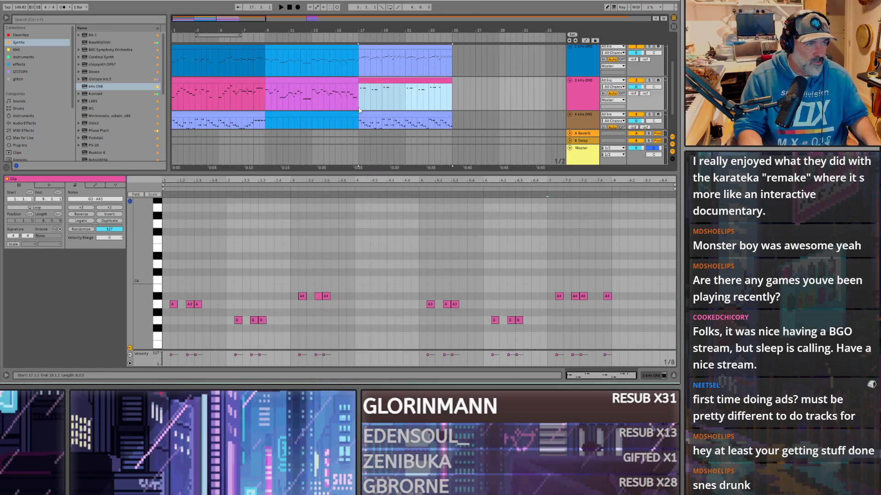
{"action": "left_click", "coordinate": [396, 93]}
{"action": "left_click", "coordinate": [326, 80]}
{"action": "left_click", "coordinate": [374, 79]}
{"action": "right_click", "coordinate": [376, 81]}
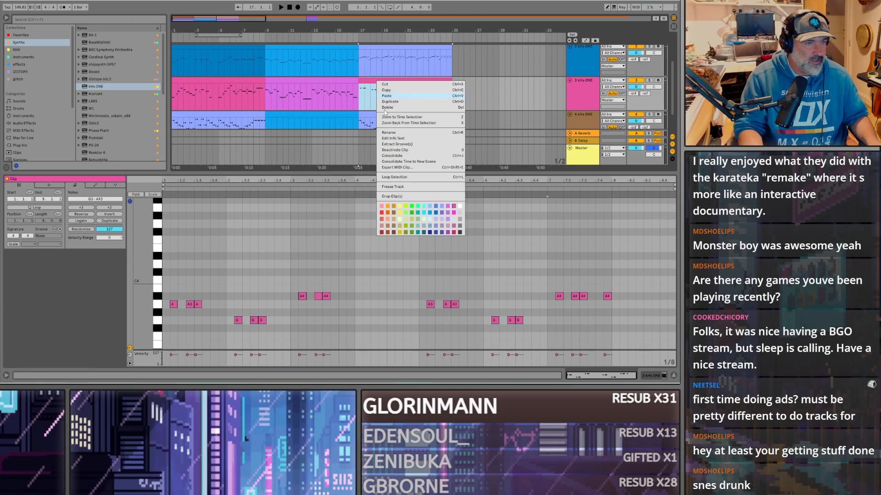
{"action": "left_click", "coordinate": [453, 212]}
{"action": "left_click", "coordinate": [370, 90]}
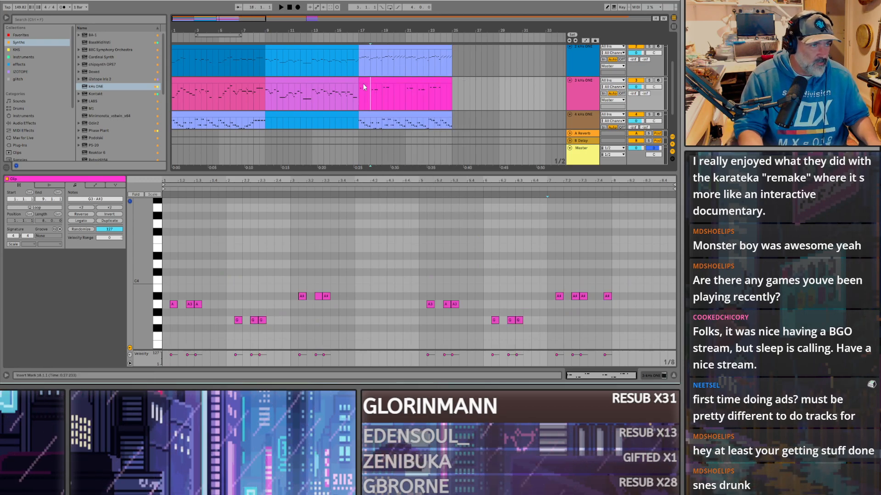
Step: Color track 4's first clip and its empty clip at bar 9 brown
{"action": "scroll", "coordinate": [266, 90], "scroll_direction": "down", "scroll_amount": 2}
{"action": "right_click", "coordinate": [236, 89]}
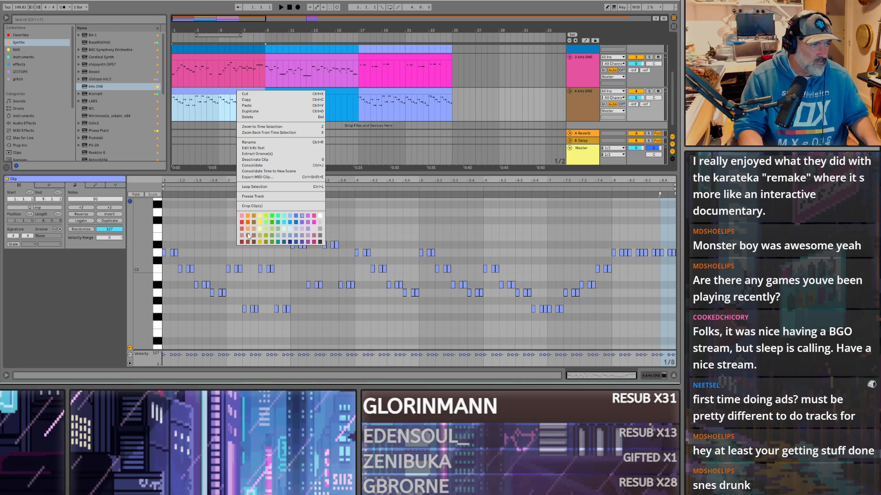
{"action": "left_click", "coordinate": [253, 217]}
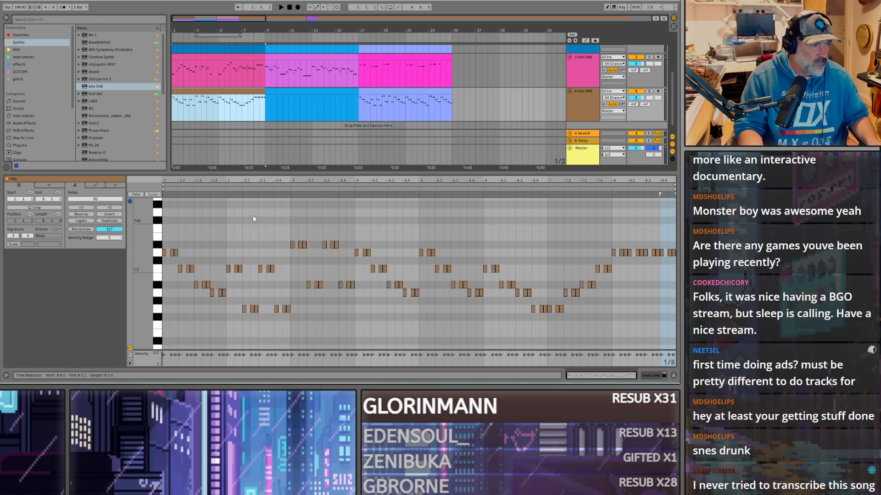
{"action": "right_click", "coordinate": [292, 91]}
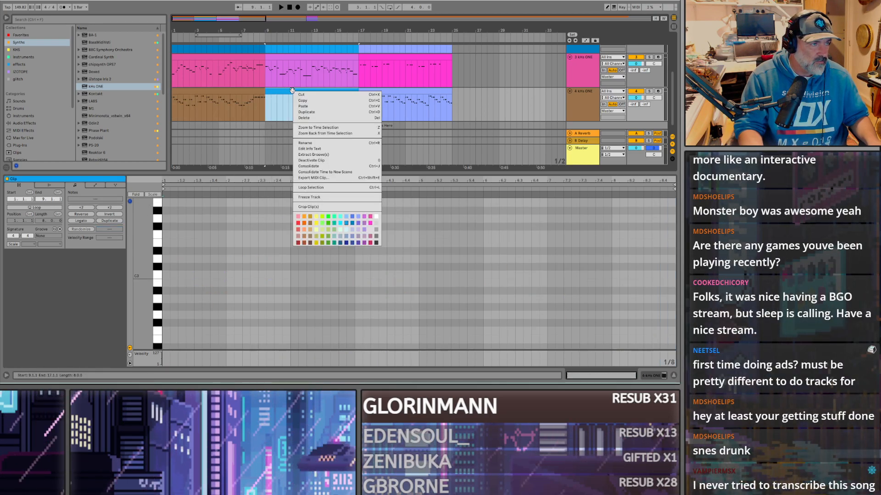
{"action": "left_click", "coordinate": [312, 238]}
Step: Color track 4's third clip, at bar 17, golden yellow
{"action": "left_click", "coordinate": [385, 95]}
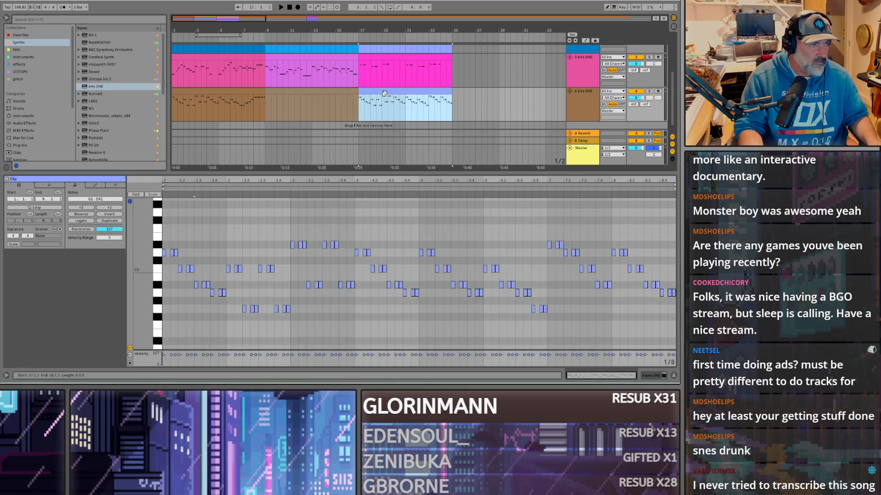
{"action": "right_click", "coordinate": [385, 95]}
{"action": "left_click", "coordinate": [402, 226]}
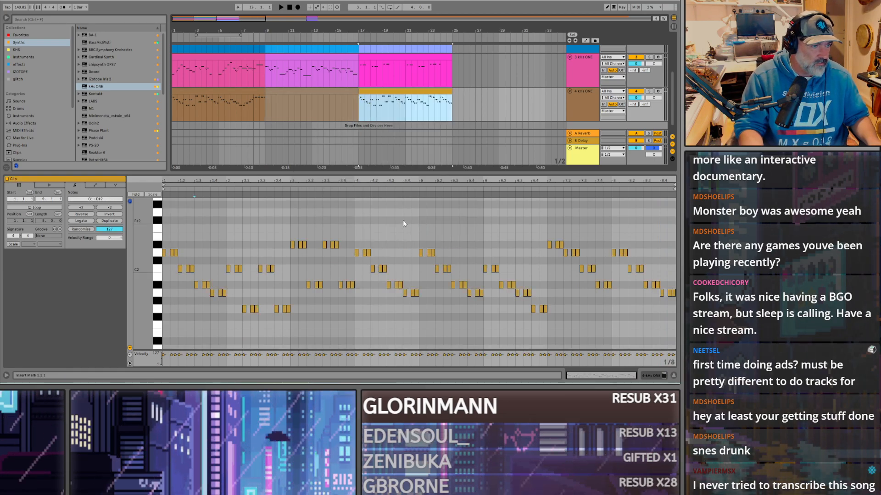
{"action": "left_click", "coordinate": [389, 103]}
Step: Play the second section from bar 9 several times to hear its bass line
{"action": "scroll", "coordinate": [404, 112], "scroll_direction": "up", "scroll_amount": 2}
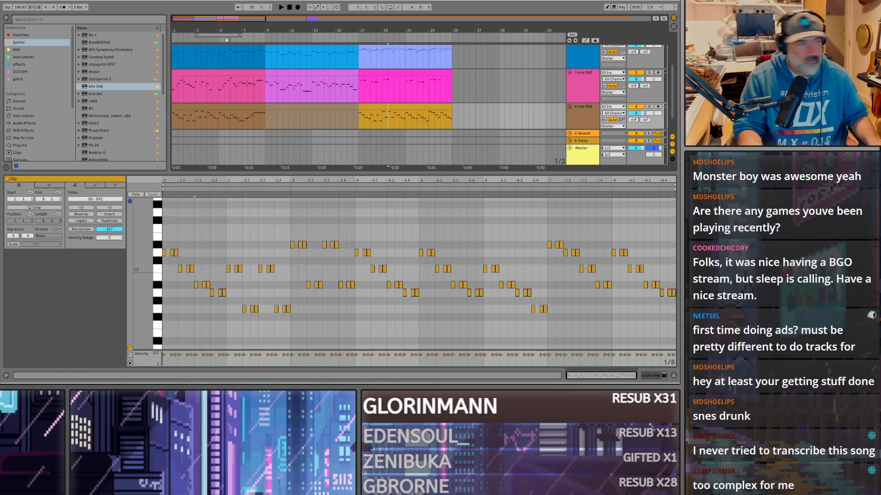
{"action": "left_click", "coordinate": [268, 87]}
{"action": "key", "text": "space"}
{"action": "scroll", "coordinate": [268, 112], "scroll_direction": "down", "scroll_amount": 3}
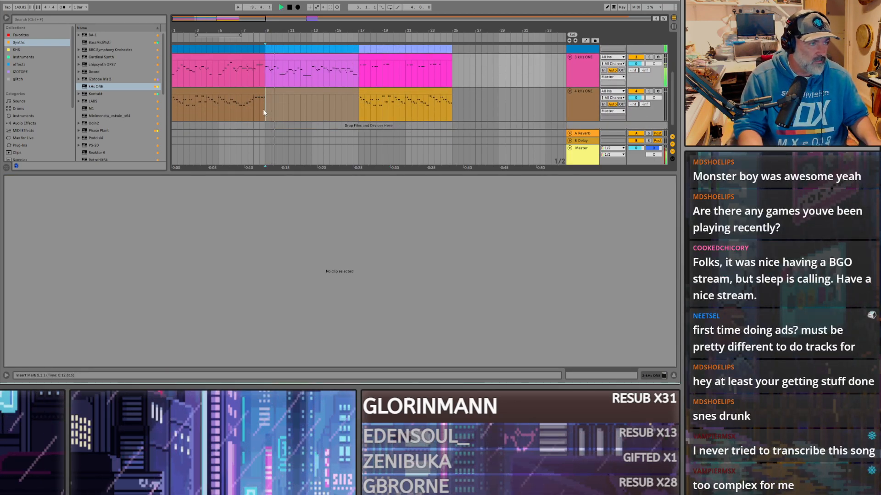
{"action": "left_click", "coordinate": [264, 112]}
{"action": "key", "text": "space"}
{"action": "key", "text": "space"}
{"action": "scroll", "coordinate": [267, 113], "scroll_direction": "up", "scroll_amount": 2}
{"action": "key", "text": "space"}
{"action": "key", "text": "space"}
{"action": "left_click_drag", "start_coordinate": [298, 173], "coordinate": [297, 240]}
{"action": "key", "text": "space"}
{"action": "key", "text": "space"}
Step: Place repeated D#2 sixteenth notes at the start of track 4's empty clip at bar 9
{"action": "left_click", "coordinate": [272, 149]}
{"action": "key", "text": "space"}
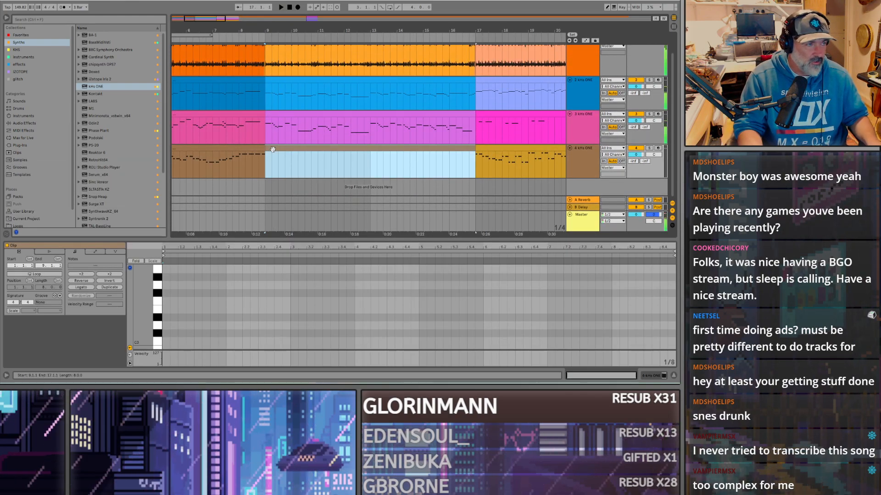
{"action": "double_click", "coordinate": [168, 277]}
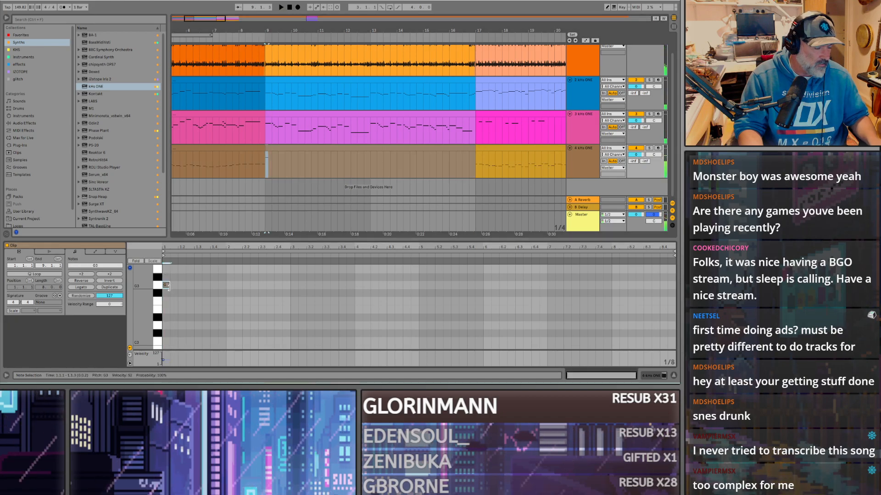
{"action": "left_click_drag", "start_coordinate": [168, 290], "coordinate": [166, 302]}
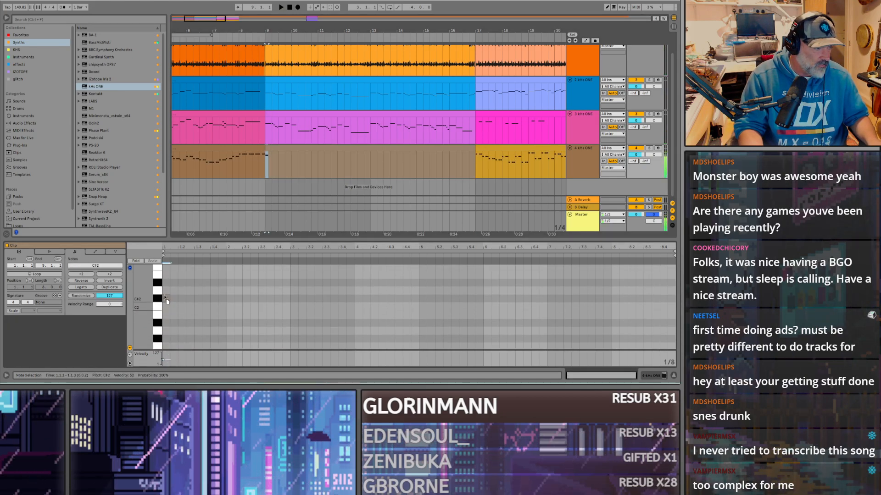
{"action": "key", "text": "space"}
{"action": "key", "text": "space"}
{"action": "scroll", "coordinate": [166, 286], "scroll_direction": "up", "scroll_amount": 2}
{"action": "key", "text": "space"}
{"action": "key", "text": "space"}
{"action": "left_click_drag", "start_coordinate": [180, 283], "coordinate": [203, 267]}
{"action": "double_click", "coordinate": [183, 283]}
Step: Add a G2 note at 1.2 followed by a quick descending run of very short F2, E2, D#2, D2 and C#2 notes
{"action": "double_click", "coordinate": [203, 283]}
{"action": "key", "text": "space"}
{"action": "scroll", "coordinate": [211, 279], "scroll_direction": "up", "scroll_amount": 1}
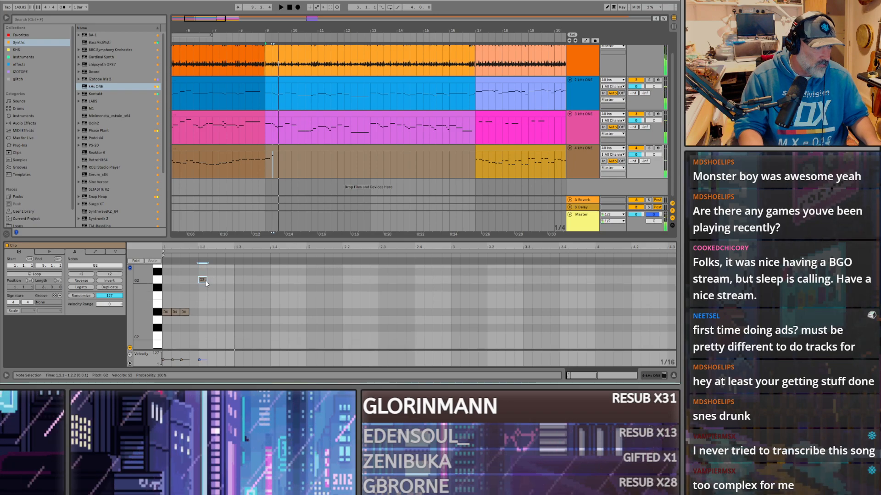
{"action": "double_click", "coordinate": [211, 288]}
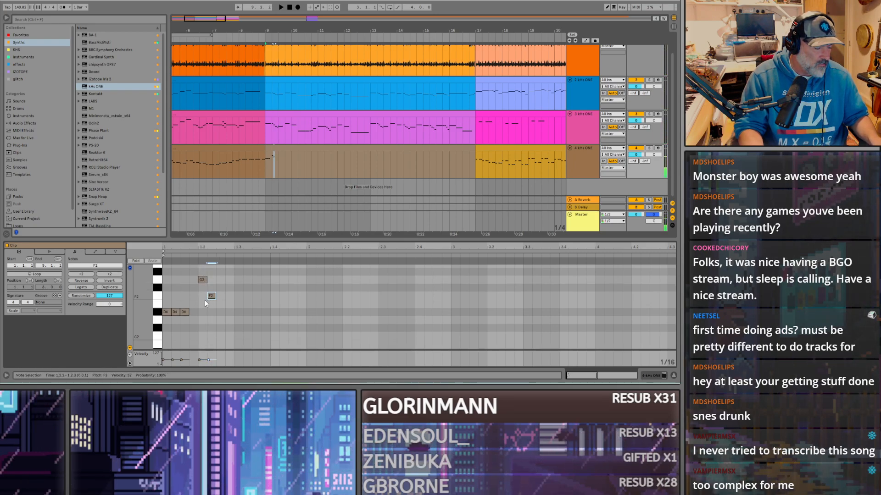
{"action": "scroll", "coordinate": [205, 300], "scroll_direction": "up", "scroll_amount": 4}
{"action": "left_click_drag", "start_coordinate": [261, 296], "coordinate": [223, 296]}
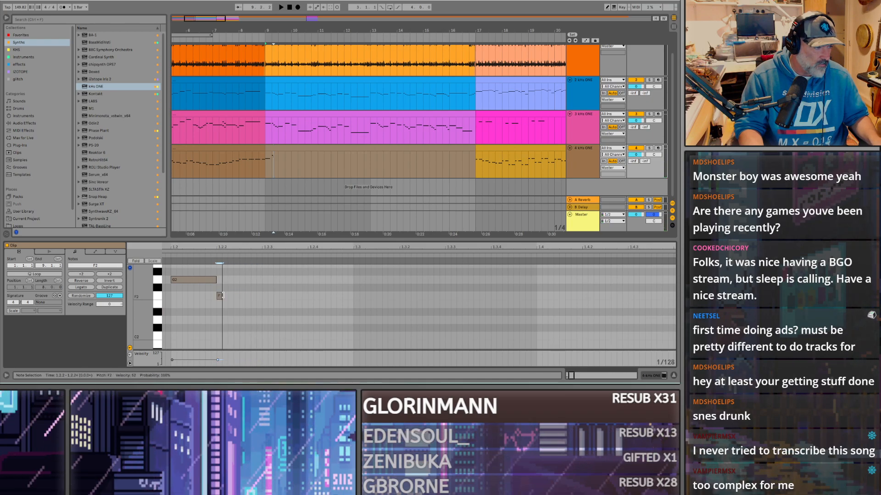
{"action": "double_click", "coordinate": [231, 312]}
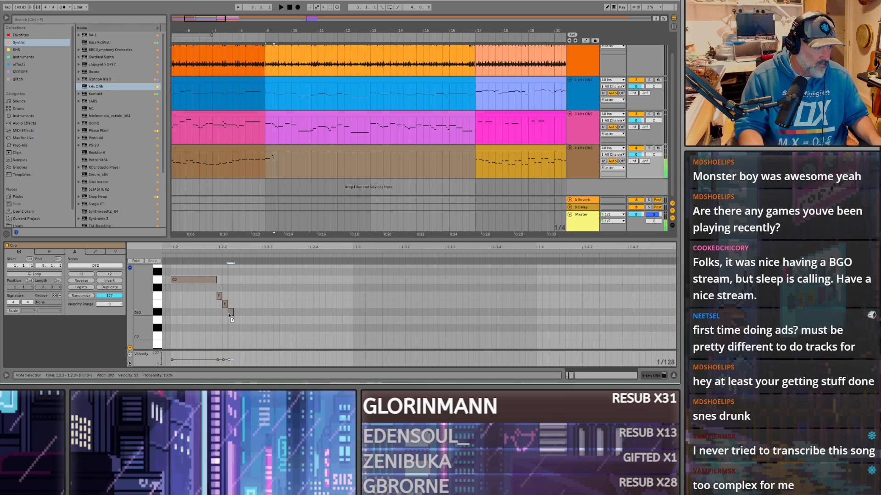
{"action": "double_click", "coordinate": [236, 320]}
{"action": "double_click", "coordinate": [242, 337]}
Step: Play the new bass notes from bar 9, solo track 4 to hear them alone, and unsolo it
{"action": "key", "text": "space"}
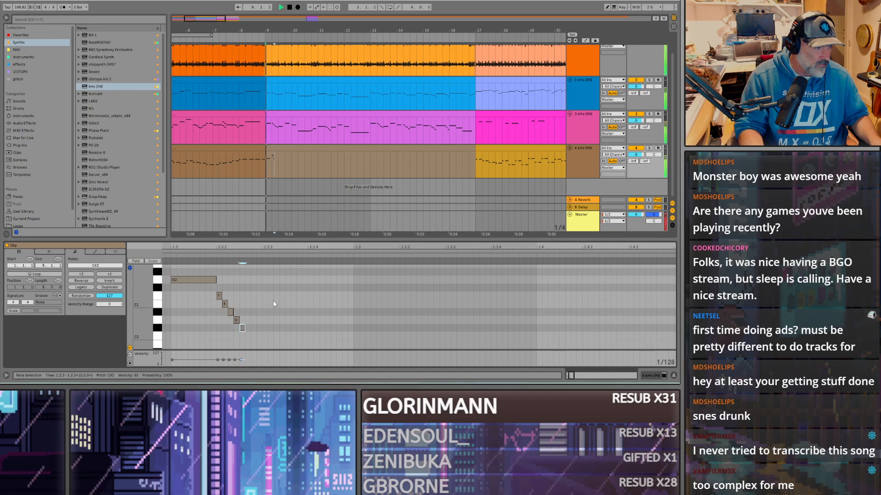
{"action": "left_click", "coordinate": [649, 148]}
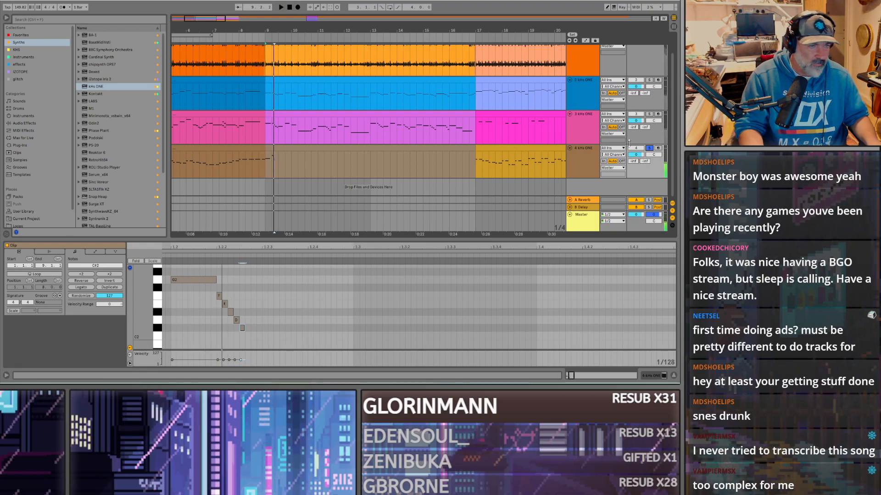
{"action": "left_click", "coordinate": [649, 148]}
{"action": "left_click", "coordinate": [282, 161]}
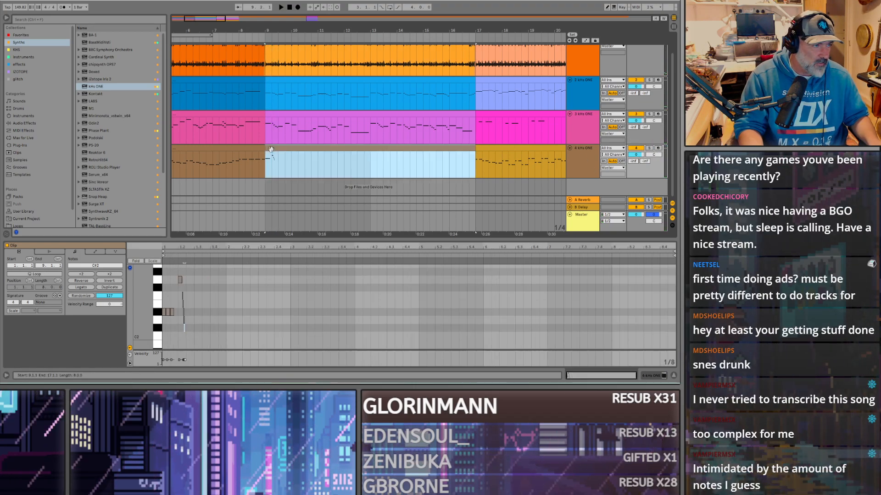
Step: Fill the gap before beat 1.2 with a D#2 note, shorten the G2, and move the descending run directly after it, starting at G2
{"action": "scroll", "coordinate": [172, 312], "scroll_direction": "up", "scroll_amount": 5}
{"action": "left_click_drag", "start_coordinate": [174, 313], "coordinate": [199, 315]}
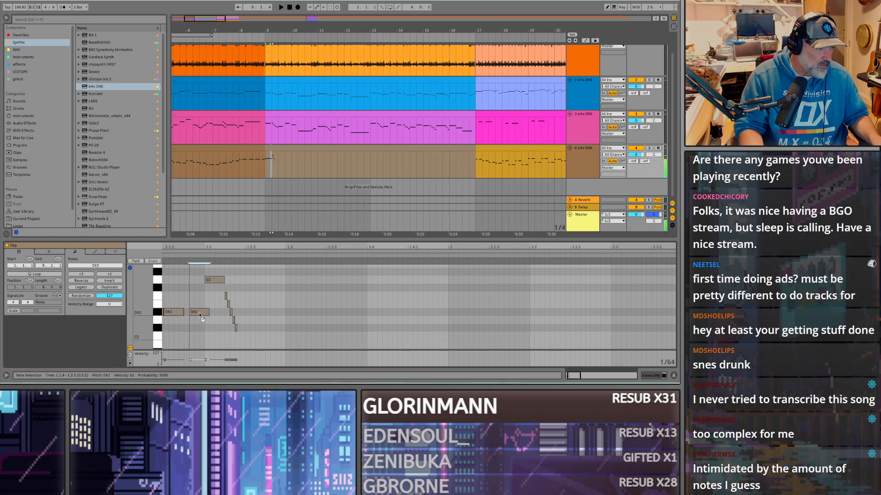
{"action": "left_click", "coordinate": [219, 279]}
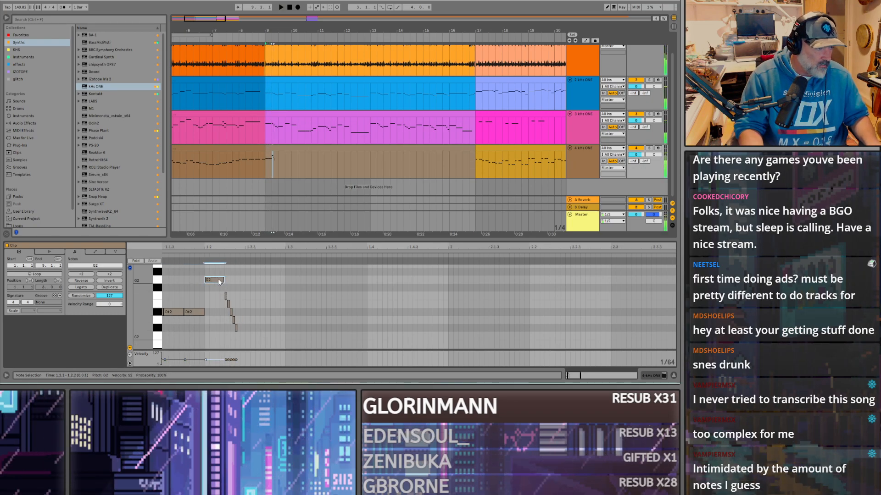
{"action": "key", "text": "space"}
{"action": "key", "text": "space"}
{"action": "left_click_drag", "start_coordinate": [224, 279], "coordinate": [214, 279]}
{"action": "left_click_drag", "start_coordinate": [251, 326], "coordinate": [218, 280]}
Step: Play the section from bar 9 repeatedly to check the slide against the reference
{"action": "key", "text": "space"}
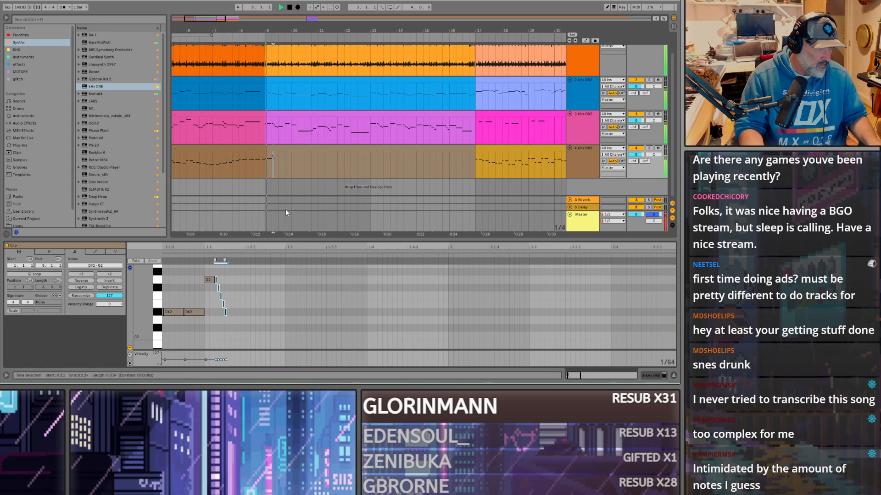
{"action": "key", "text": "space"}
{"action": "key", "text": "space"}
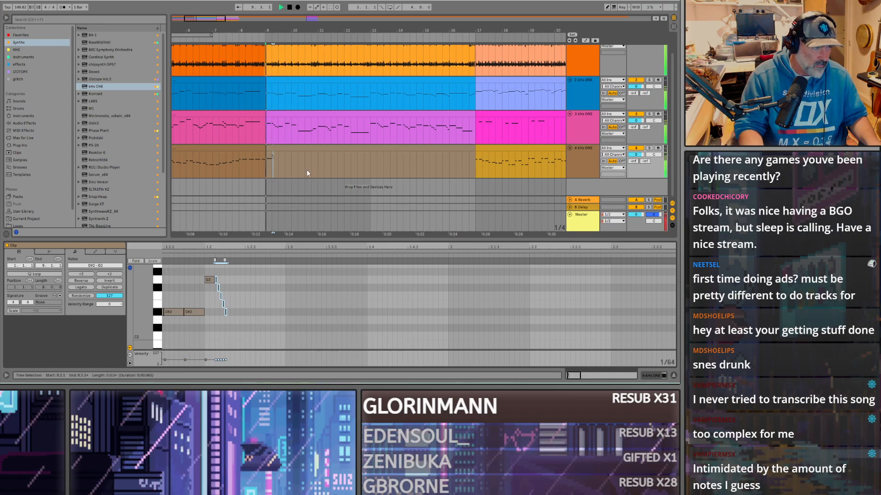
{"action": "left_click", "coordinate": [278, 167]}
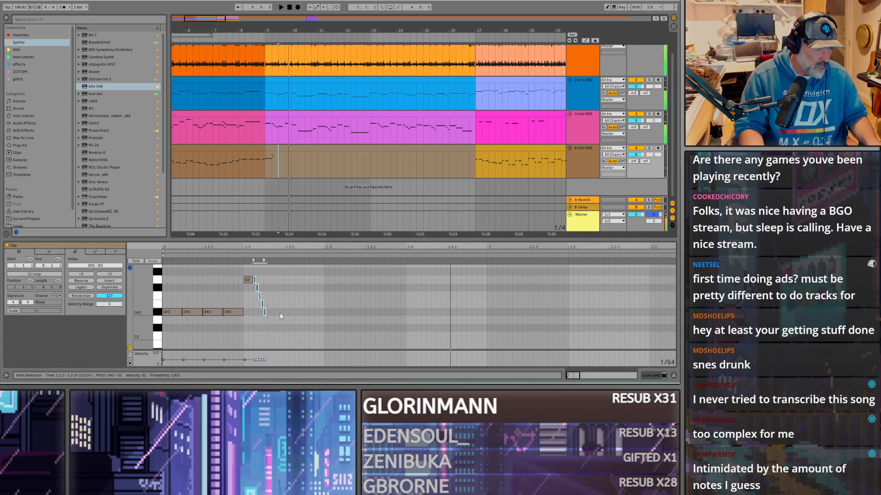
{"action": "left_click", "coordinate": [265, 174]}
{"action": "key", "text": "space"}
{"action": "scroll", "coordinate": [265, 169], "scroll_direction": "up", "scroll_amount": 2}
{"action": "left_click", "coordinate": [279, 168]}
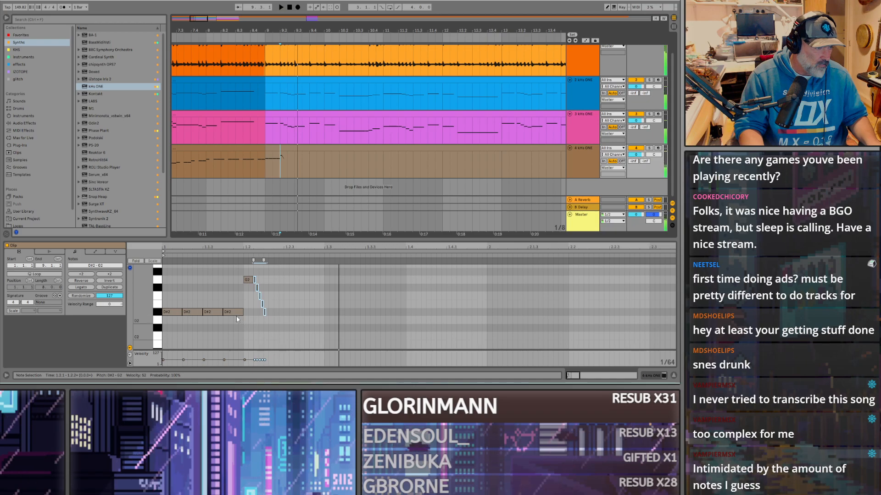
Step: Add D#2 sixteenth notes across beats 1.3 and 1.4 of the bar 9 bass clip and a D2 note at 2.1
{"action": "double_click", "coordinate": [334, 312]}
{"action": "key", "text": "space"}
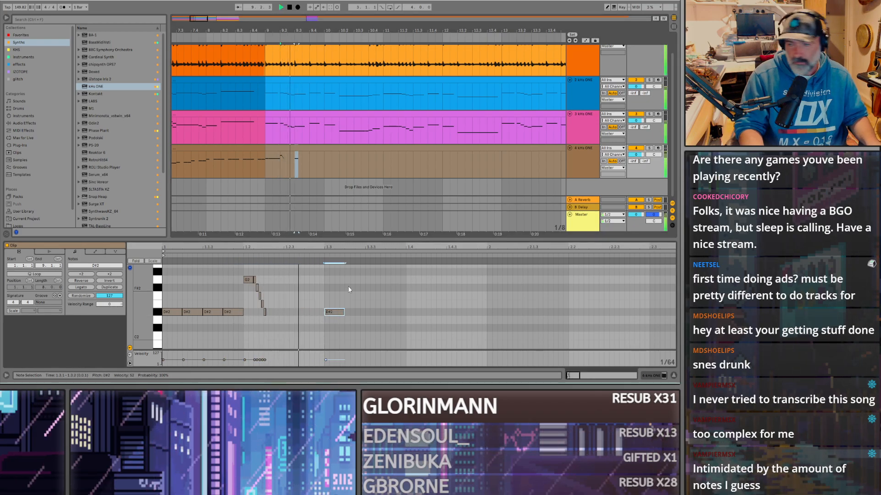
{"action": "left_click", "coordinate": [294, 172]}
{"action": "key", "text": "space"}
{"action": "scroll", "coordinate": [334, 312], "scroll_direction": "down", "scroll_amount": 3}
{"action": "left_click_drag", "start_coordinate": [239, 313], "coordinate": [314, 321]}
{"action": "key", "text": "space"}
{"action": "key", "text": "space"}
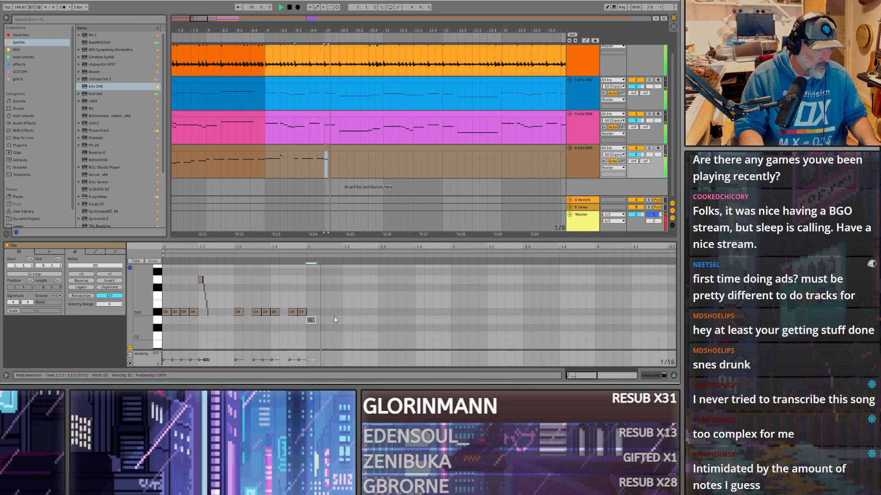
Step: Add two more D2 notes to beat 2.1, repeat the three-note rhythm on C2 at beat 2.2, and play it back
{"action": "key", "text": "space"}
{"action": "double_click", "coordinate": [329, 320]}
{"action": "double_click", "coordinate": [337, 320]}
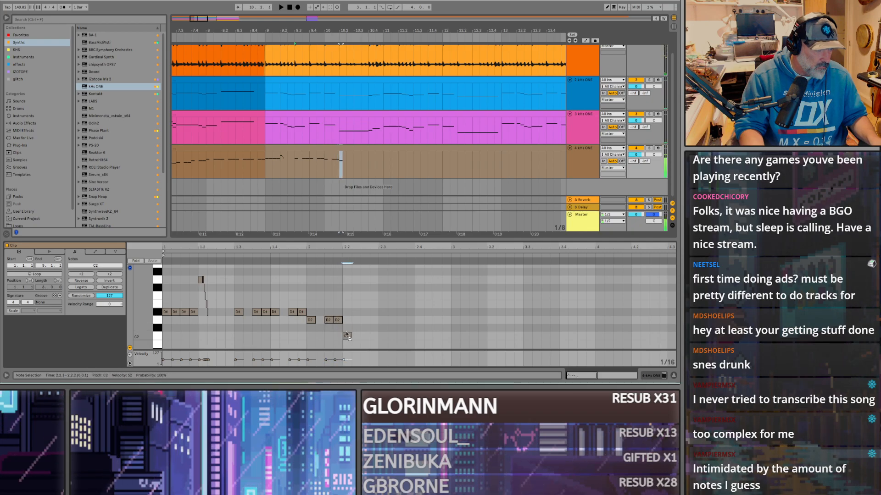
{"action": "mouse_move", "coordinate": [349, 329]}
{"action": "left_mouse_down"}
{"action": "mouse_move", "coordinate": [312, 320]}
{"action": "mouse_move", "coordinate": [349, 336]}
{"action": "left_mouse_up"}
{"action": "key", "text": "space"}
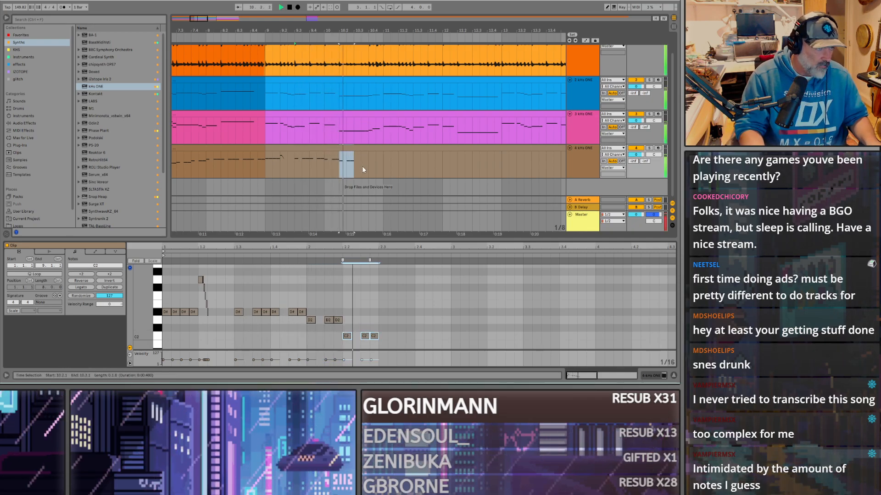
{"action": "scroll", "coordinate": [362, 279], "scroll_direction": "down", "scroll_amount": 3}
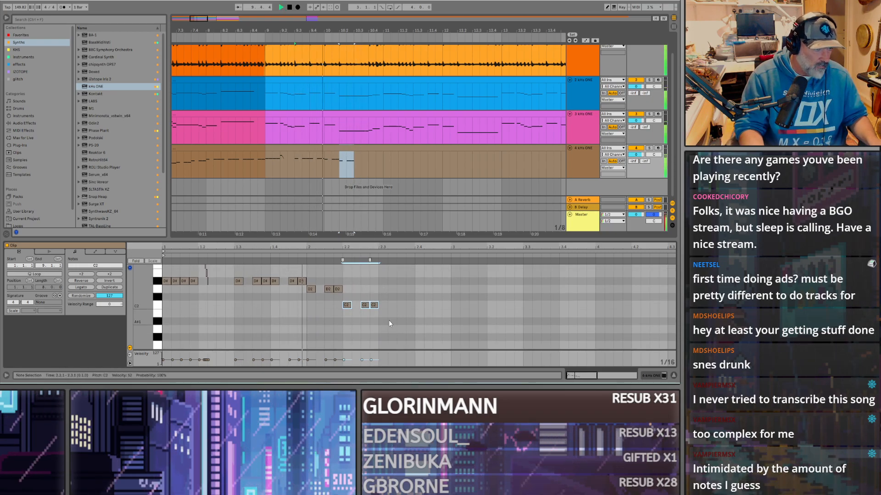
Step: Repeat the three-note rhythm on A#1 at beat 2.3 and on A1 at beat 2.4, then play it back
{"action": "key", "text": "space"}
{"action": "left_click_drag", "start_coordinate": [345, 304], "coordinate": [417, 327]}
{"action": "key", "text": "space"}
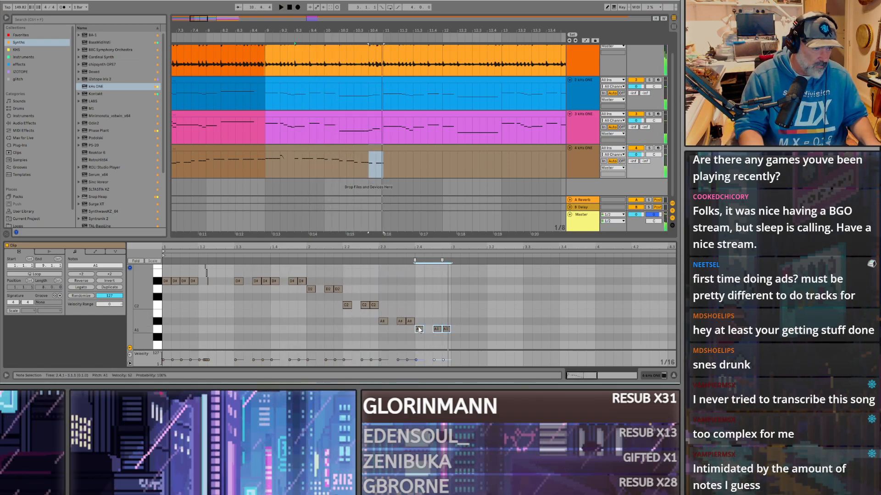
Step: Try lowering the last two A#1 notes of beat 2.3 to A1 and compare against the reference by playback
{"action": "key", "text": "space"}
{"action": "left_click_drag", "start_coordinate": [422, 317], "coordinate": [403, 319]}
{"action": "key", "text": "Down"}
{"action": "key", "text": "space"}
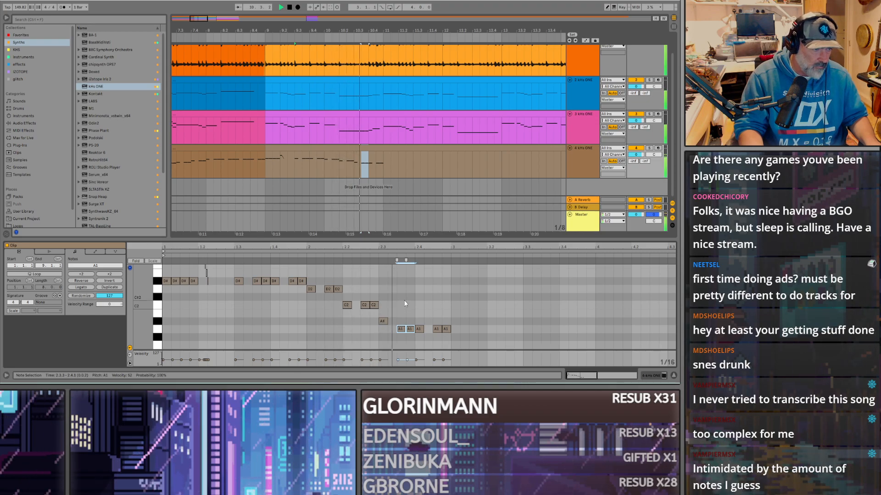
{"action": "key", "text": "space"}
{"action": "key", "text": "Up"}
{"action": "key", "text": "space"}
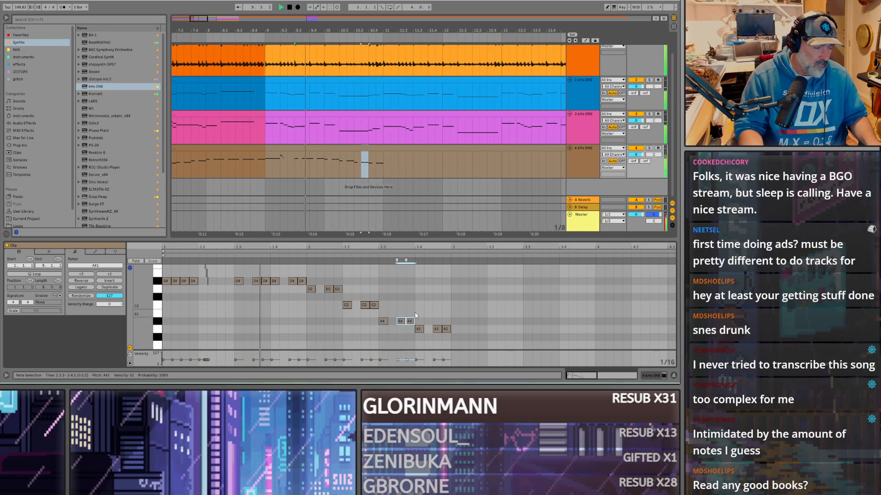
{"action": "left_click", "coordinate": [357, 167]}
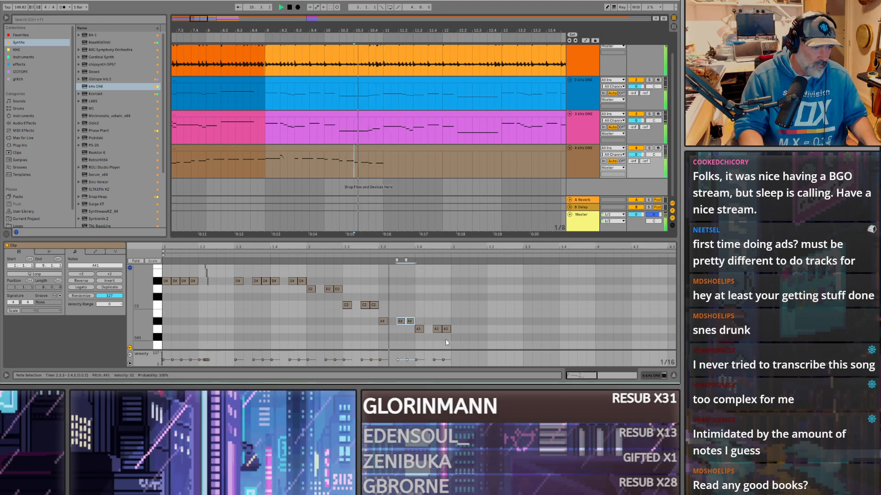
Step: Fill beat 3.1 of the bass clip with four G#1 sixteenth notes and play the passage
{"action": "key", "text": "space"}
{"action": "double_click", "coordinate": [453, 329]}
{"action": "left_click_drag", "start_coordinate": [456, 332], "coordinate": [455, 340]}
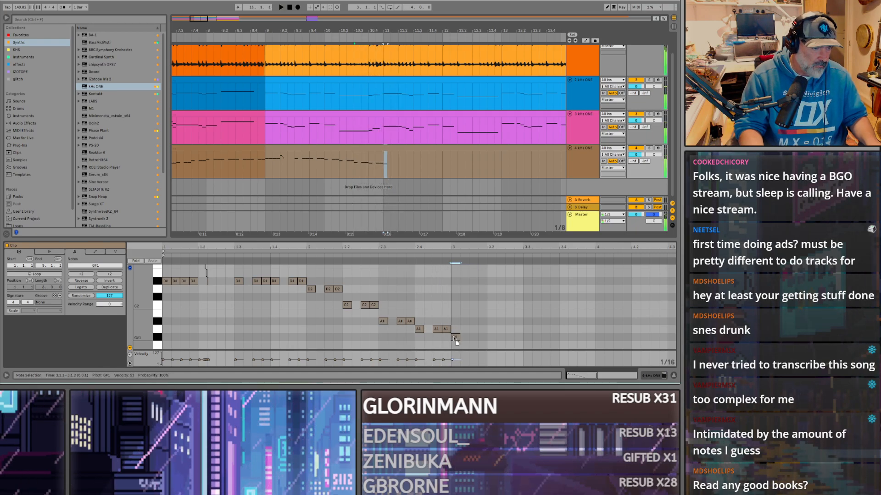
{"action": "double_click", "coordinate": [464, 337]}
{"action": "double_click", "coordinate": [473, 337]}
{"action": "double_click", "coordinate": [491, 338]}
{"action": "left_click_drag", "start_coordinate": [490, 339], "coordinate": [482, 338]}
{"action": "key", "text": "space"}
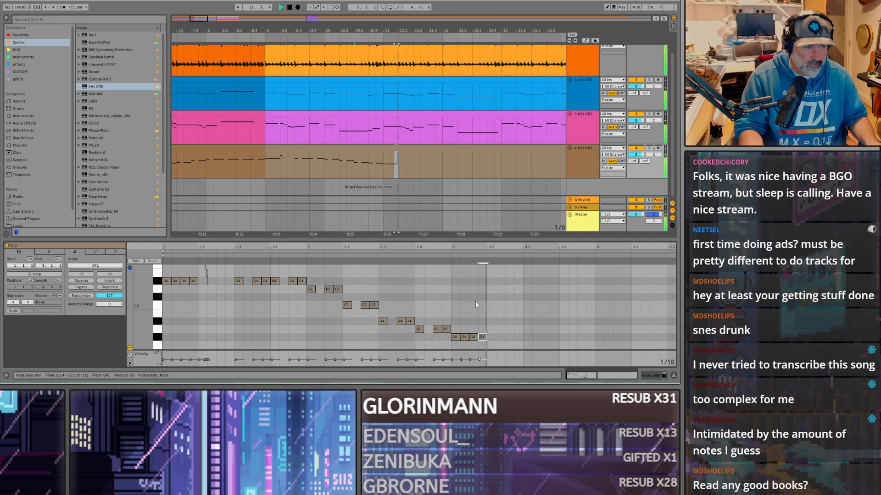
Step: Copy the descending slide from beat 1.2 to beat 3.2, starting on D2
{"action": "double_click", "coordinate": [491, 289]}
{"action": "scroll", "coordinate": [367, 295], "scroll_direction": "up", "scroll_amount": 3}
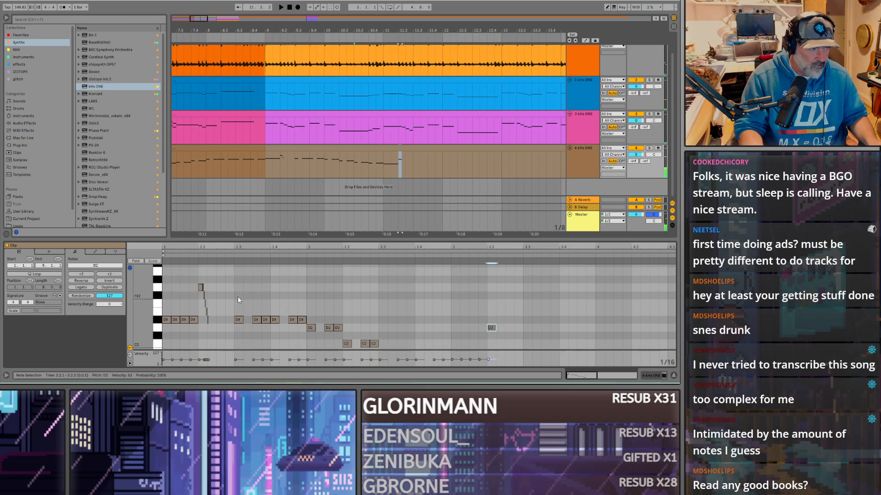
{"action": "left_click", "coordinate": [201, 288]}
{"action": "left_click_drag", "start_coordinate": [224, 337], "coordinate": [489, 338]}
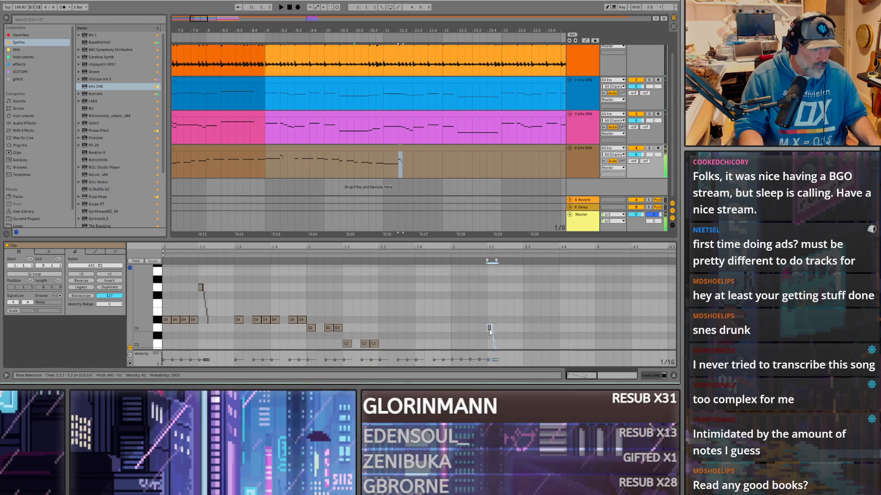
Step: Raise the copied slide at beat 3.2 to start at G#2 and clear the extra note beside it
{"action": "scroll", "coordinate": [507, 327], "scroll_direction": "down", "scroll_amount": 3}
{"action": "left_click", "coordinate": [497, 279]}
{"action": "double_click", "coordinate": [500, 280]}
{"action": "left_click_drag", "start_coordinate": [502, 282], "coordinate": [503, 267]}
{"action": "key", "text": "ctrl+z"}
{"action": "scroll", "coordinate": [508, 332], "scroll_direction": "down", "scroll_amount": 1}
{"action": "key", "text": "Delete"}
{"action": "left_click_drag", "start_coordinate": [513, 332], "coordinate": [482, 297]}
{"action": "scroll", "coordinate": [493, 316], "scroll_direction": "up", "scroll_amount": 2}
{"action": "left_click_drag", "start_coordinate": [489, 332], "coordinate": [490, 290]}
{"action": "scroll", "coordinate": [506, 333], "scroll_direction": "down", "scroll_amount": 2}
{"action": "left_click", "coordinate": [478, 296]}
{"action": "key", "text": "space"}
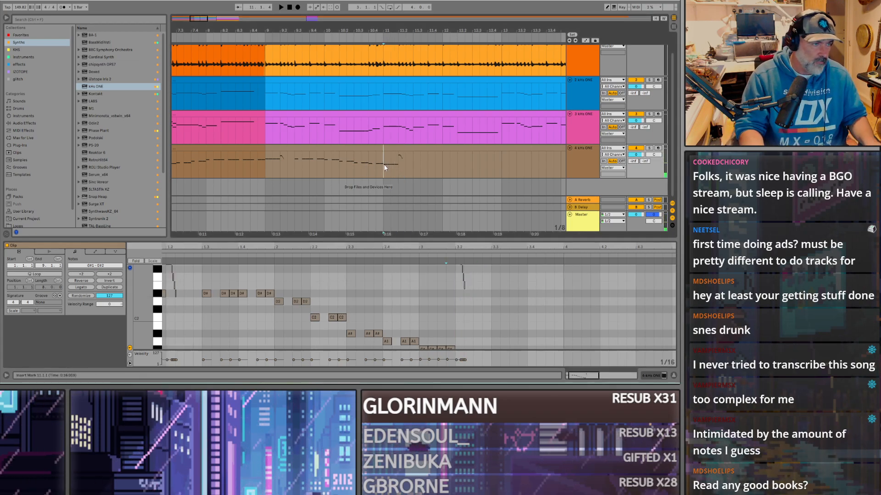
Step: Add G#1 sixteenth notes across beats 3.3 and 3.4 and the three-note rhythm on G1 at beat 4.1
{"action": "scroll", "coordinate": [488, 310], "scroll_direction": "down", "scroll_amount": 2}
{"action": "key", "text": "space"}
{"action": "double_click", "coordinate": [494, 319]}
{"action": "double_click", "coordinate": [513, 319]}
{"action": "double_click", "coordinate": [522, 319]}
{"action": "left_click_drag", "start_coordinate": [532, 324], "coordinate": [571, 326]}
{"action": "key", "text": "ctrl+z"}
{"action": "key", "text": "space"}
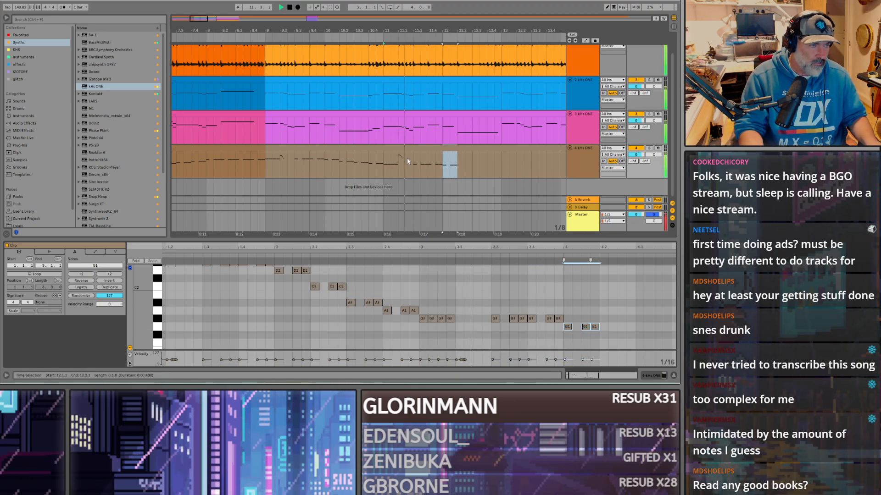
Step: Play the passage leading into bar 12 and raise the three G1 notes at beat 4.1 to C2
{"action": "key", "text": "space"}
{"action": "key", "text": "space"}
{"action": "key", "text": "space"}
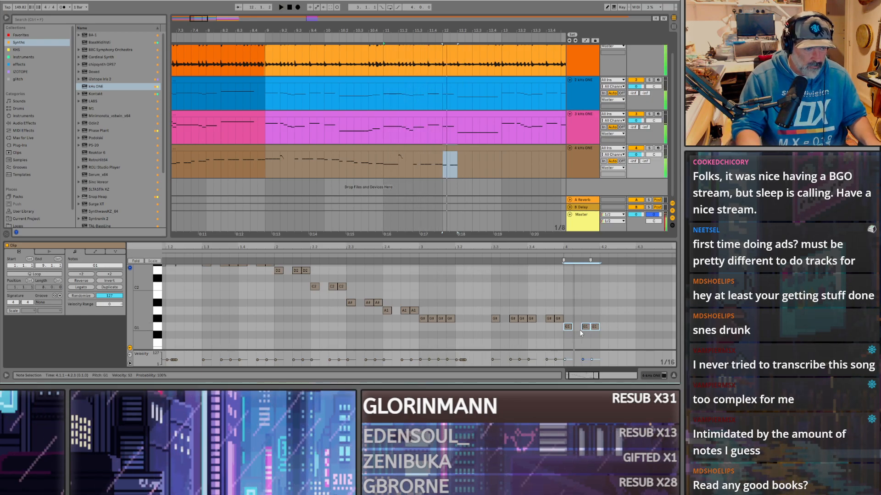
{"action": "left_click_drag", "start_coordinate": [568, 328], "coordinate": [567, 290]}
{"action": "key", "text": "ctrl+z"}
{"action": "left_click_drag", "start_coordinate": [567, 328], "coordinate": [493, 318]}
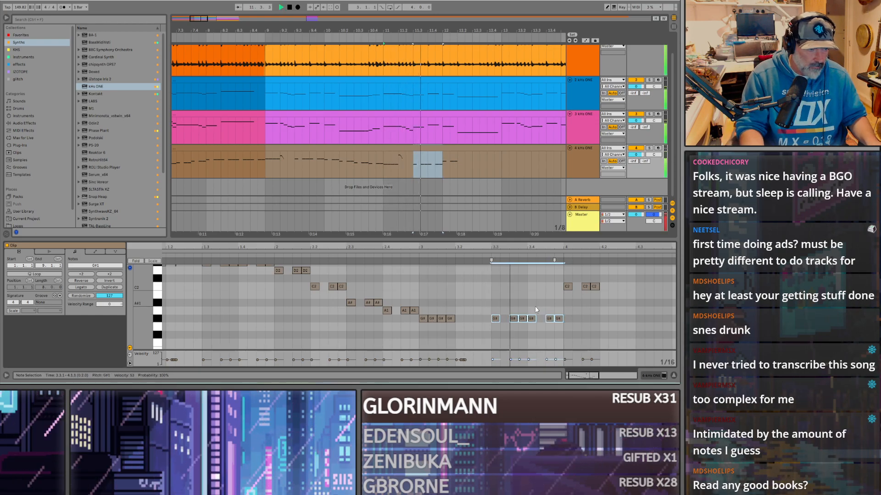
{"action": "left_click", "coordinate": [441, 170]}
{"action": "key", "text": "space"}
Step: Repeat the three-note rhythm on D2 at beat 4.2 and on D#2 at beat 4.3, then play it back
{"action": "scroll", "coordinate": [616, 316], "scroll_direction": "up", "scroll_amount": 1}
{"action": "left_click_drag", "start_coordinate": [615, 320], "coordinate": [557, 292]}
{"action": "left_click_drag", "start_coordinate": [566, 302], "coordinate": [645, 278]}
{"action": "scroll", "coordinate": [422, 153], "scroll_direction": "right", "scroll_amount": 4}
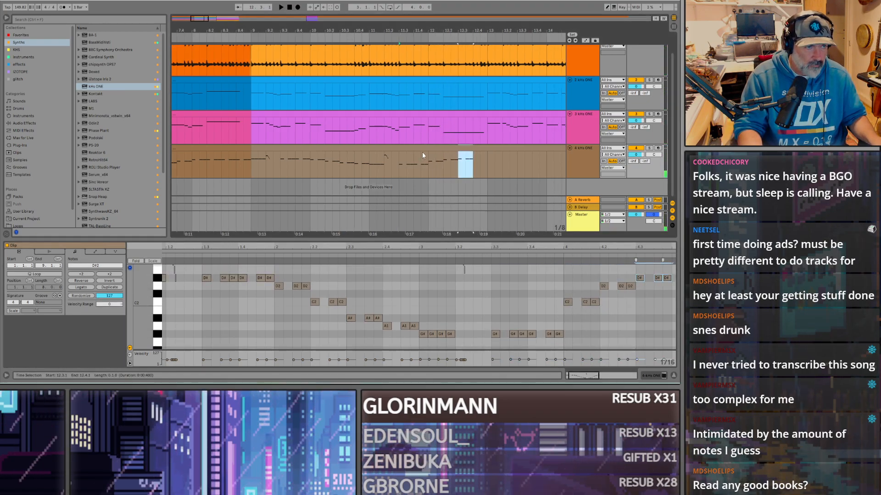
{"action": "scroll", "coordinate": [559, 277], "scroll_direction": "up", "scroll_amount": 1}
{"action": "scroll", "coordinate": [558, 277], "scroll_direction": "up", "scroll_amount": 1}
{"action": "key", "text": "space"}
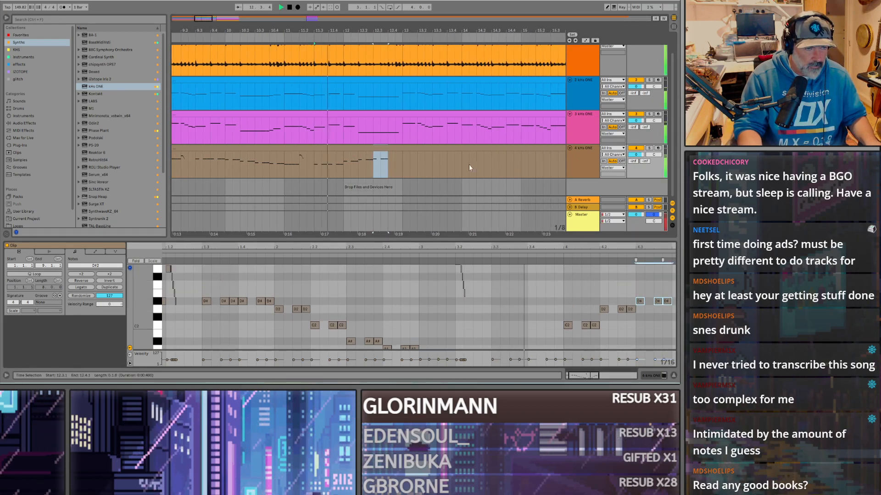
Step: Copy the three-note rhythm to beat 4.4 on F2 and play the end of the phrase
{"action": "scroll", "coordinate": [481, 171], "scroll_direction": "down", "scroll_amount": 5}
{"action": "scroll", "coordinate": [301, 170], "scroll_direction": "up", "scroll_amount": 5}
{"action": "scroll", "coordinate": [549, 296], "scroll_direction": "down", "scroll_amount": 4}
{"action": "key", "text": "space"}
{"action": "scroll", "coordinate": [408, 318], "scroll_direction": "up", "scroll_amount": 1}
{"action": "left_click_drag", "start_coordinate": [396, 311], "coordinate": [411, 296]}
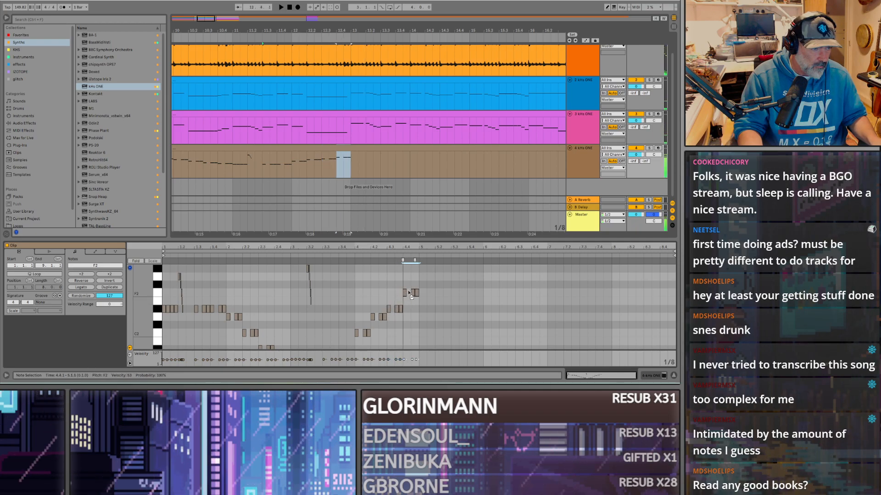
{"action": "key", "text": "space"}
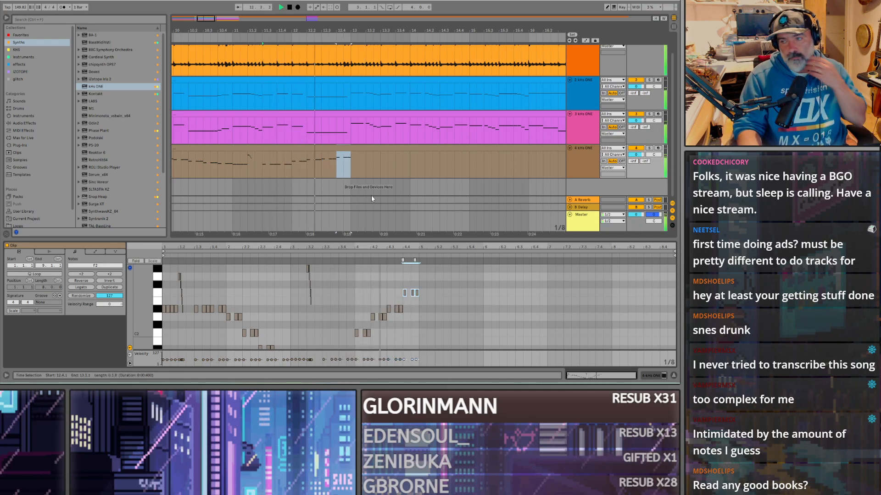
Step: Enlarge the note editor and duplicate the four-bar bass pattern into bars 5 to 8 of the clip
{"action": "key", "text": "space"}
{"action": "left_click", "coordinate": [246, 143]}
{"action": "left_click", "coordinate": [249, 148]}
{"action": "key", "text": "w"}
{"action": "scroll", "coordinate": [413, 321], "scroll_direction": "down", "scroll_amount": 5}
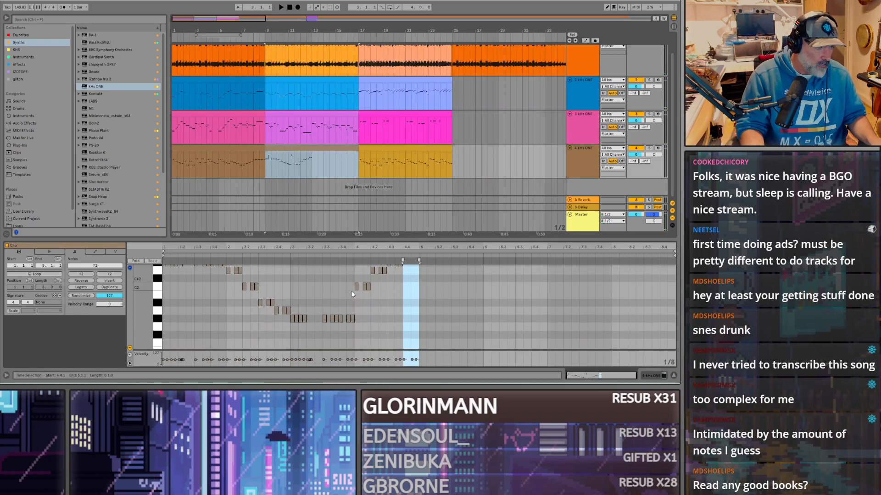
{"action": "scroll", "coordinate": [441, 337], "scroll_direction": "up", "scroll_amount": 4}
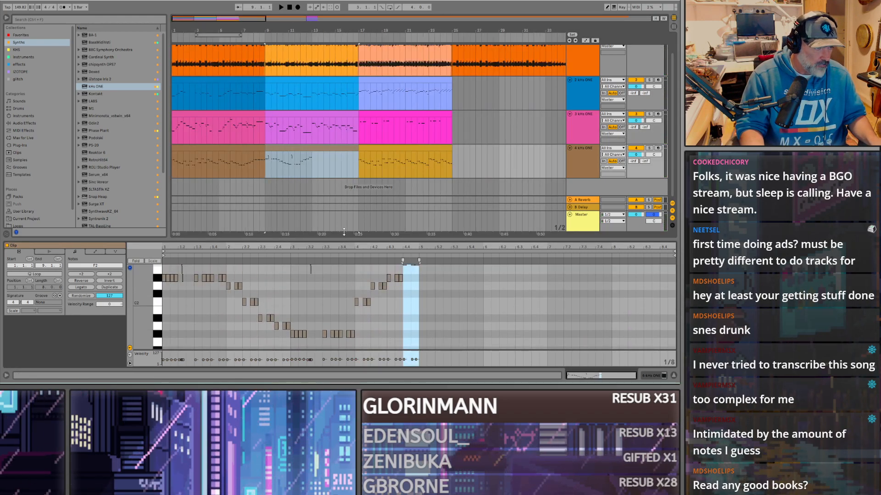
{"action": "left_click_drag", "start_coordinate": [344, 237], "coordinate": [345, 188]}
{"action": "scroll", "coordinate": [459, 331], "scroll_direction": "up", "scroll_amount": 5}
{"action": "left_click_drag", "start_coordinate": [444, 336], "coordinate": [156, 210]}
{"action": "key", "text": "ctrl+d"}
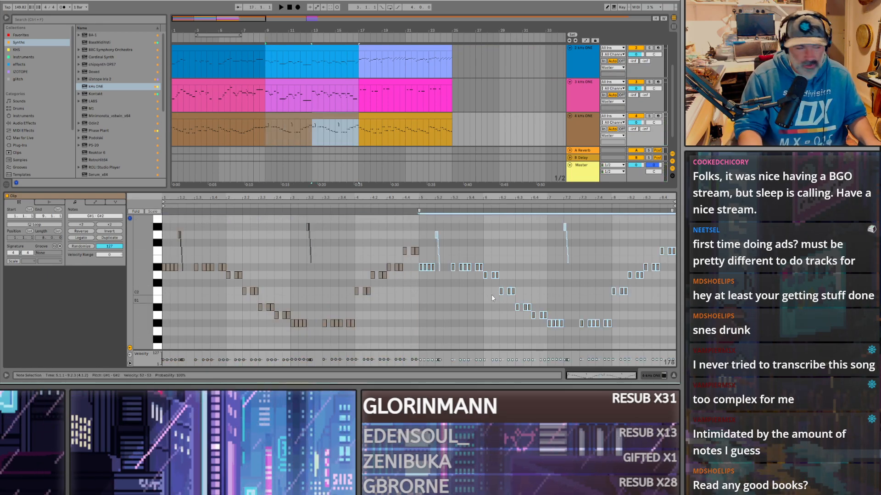
{"action": "left_click", "coordinate": [313, 139]}
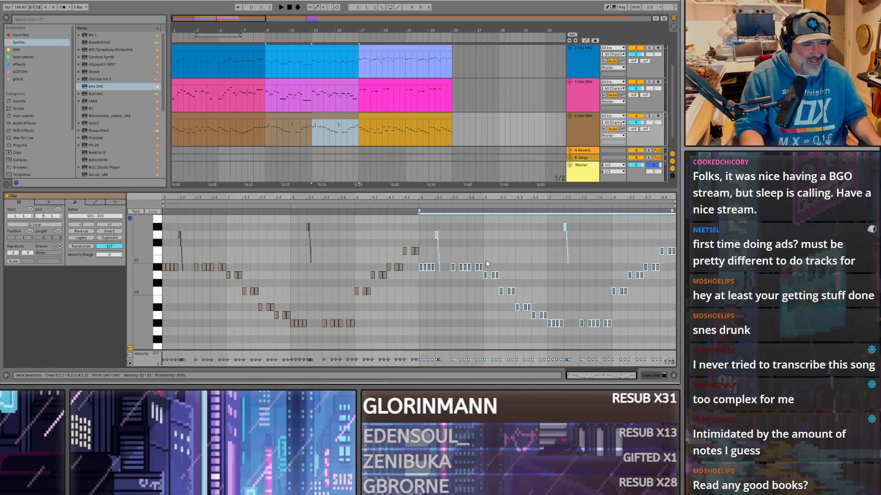
{"action": "scroll", "coordinate": [424, 257], "scroll_direction": "up", "scroll_amount": 2}
{"action": "scroll", "coordinate": [420, 261], "scroll_direction": "up", "scroll_amount": 2}
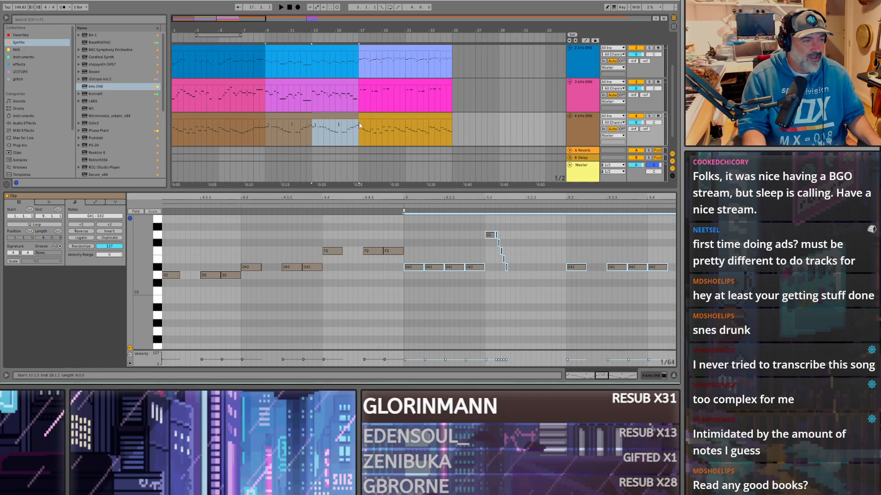
{"action": "left_click", "coordinate": [312, 134]}
{"action": "left_click", "coordinate": [495, 269]}
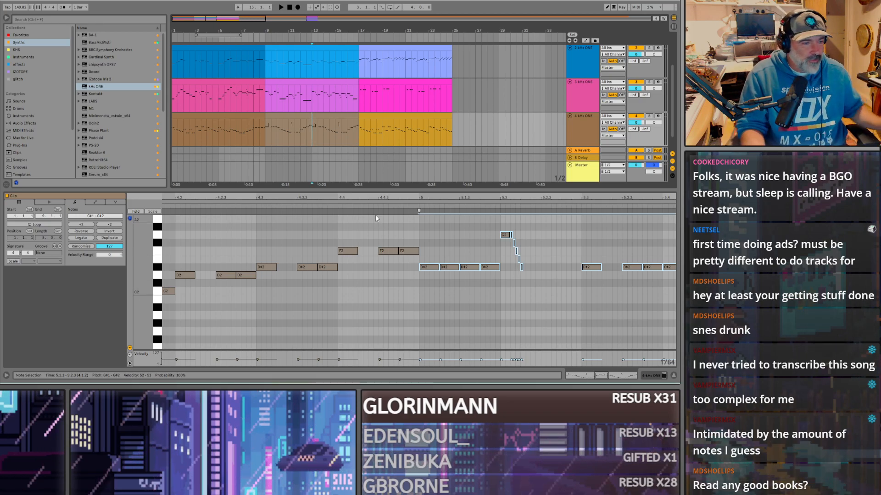
{"action": "scroll", "coordinate": [315, 139], "scroll_direction": "up", "scroll_amount": 4}
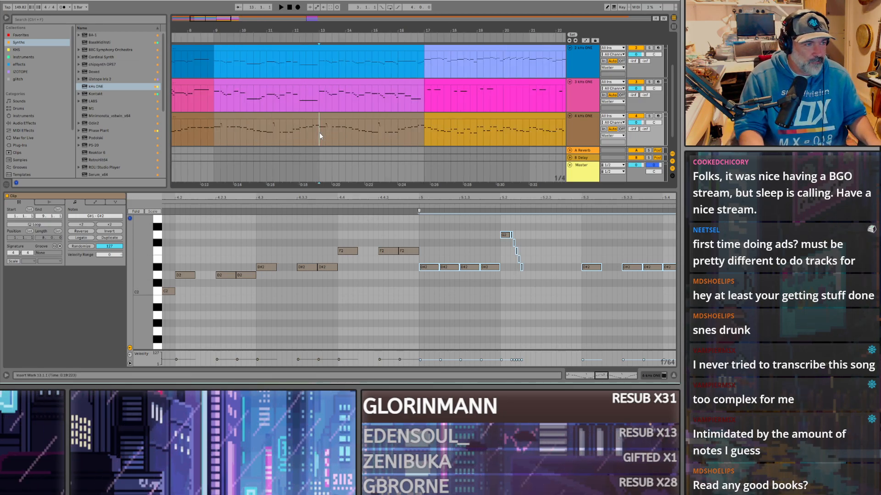
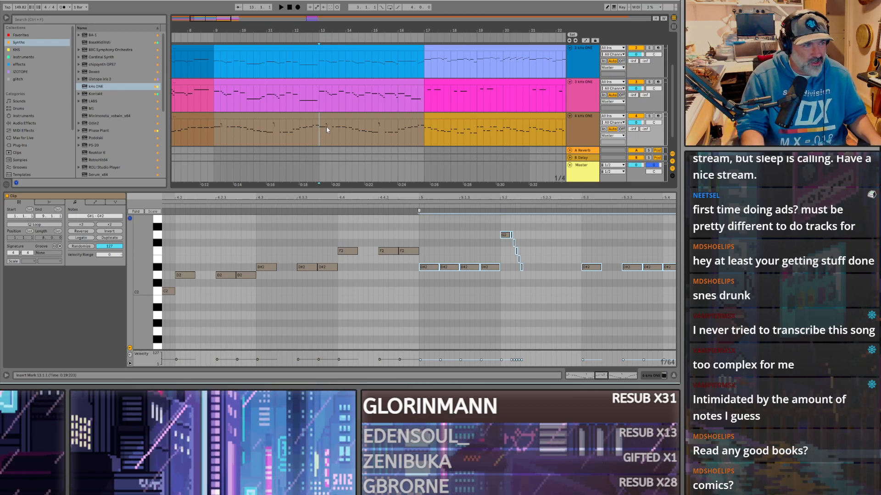
{"action": "double_click", "coordinate": [313, 133]}
{"action": "left_click", "coordinate": [316, 137]}
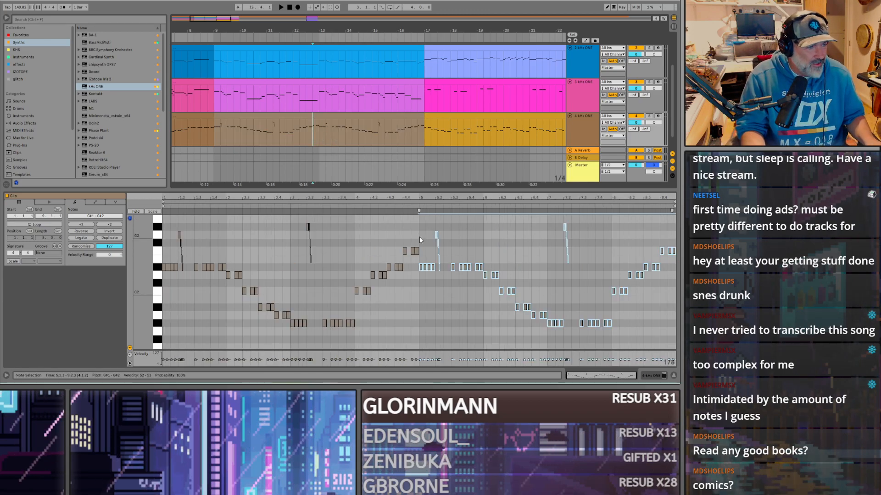
{"action": "left_click", "coordinate": [323, 123]}
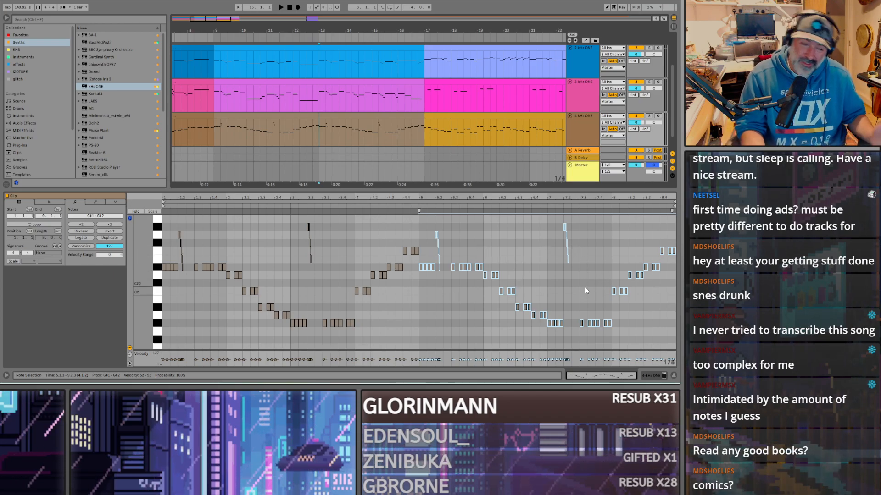
{"action": "left_click_drag", "start_coordinate": [670, 339], "coordinate": [584, 299]}
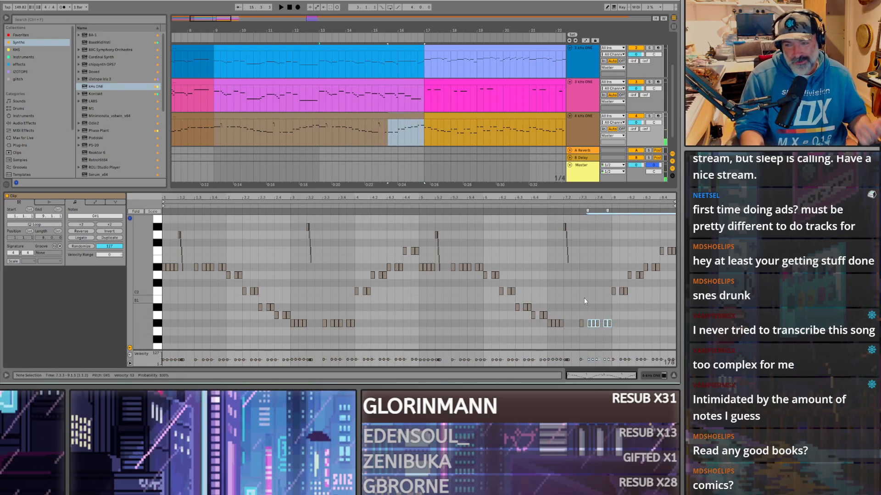
{"action": "left_click", "coordinate": [672, 343]}
{"action": "key", "text": "Right"}
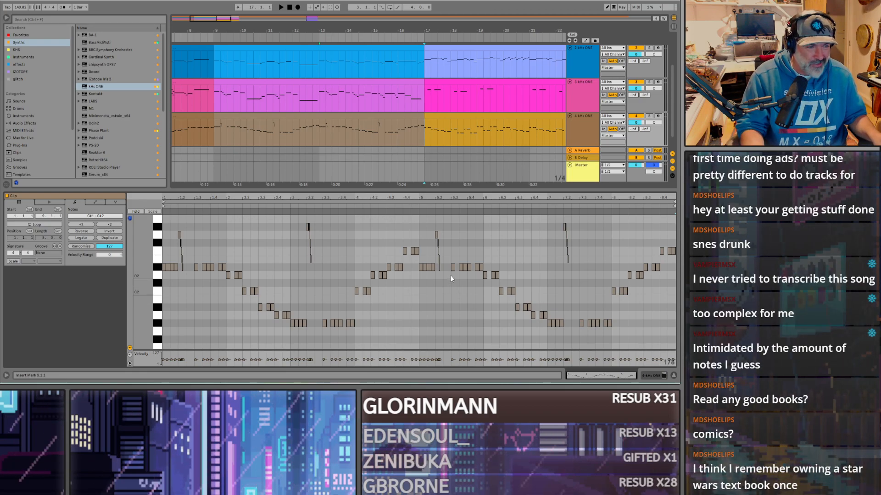
{"action": "key", "text": "plus"}
{"action": "scroll", "coordinate": [410, 280], "scroll_direction": "down", "scroll_amount": 3}
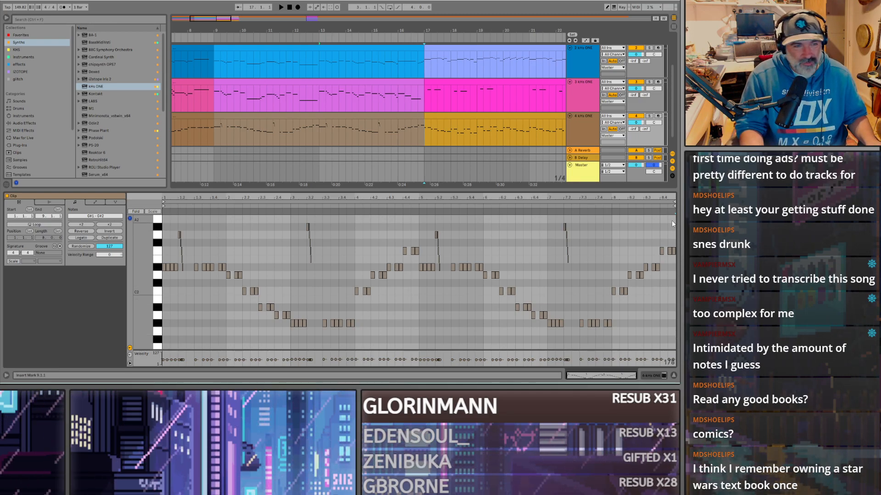
{"action": "left_click_drag", "start_coordinate": [673, 220], "coordinate": [608, 268]}
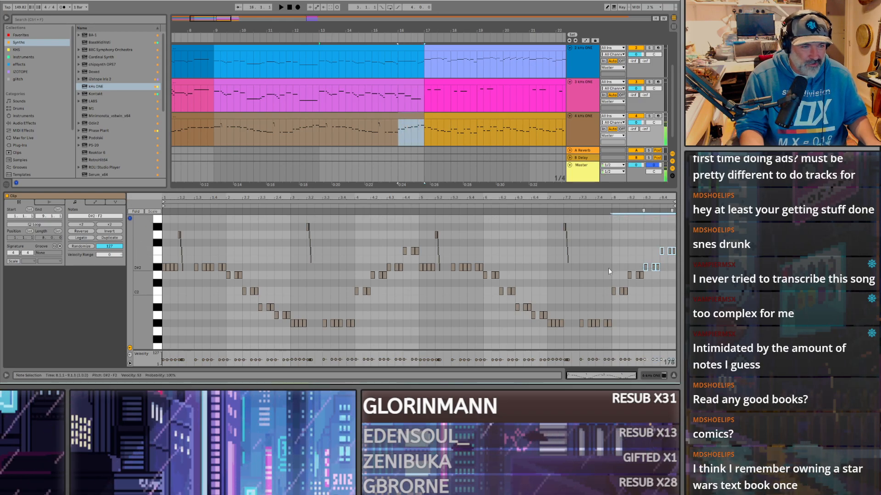
{"action": "left_click", "coordinate": [674, 219]}
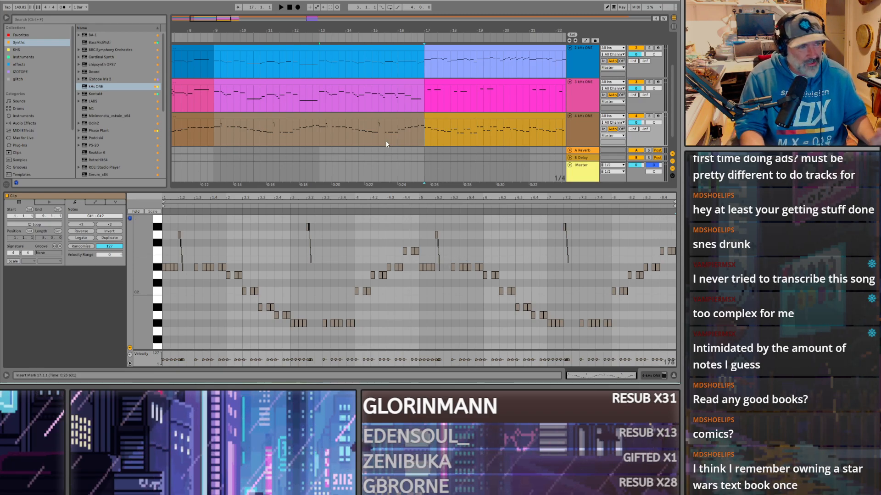
Step: Play the duplicated bass line from bar 13 repeatedly to check it against the reference
{"action": "left_click", "coordinate": [320, 134]}
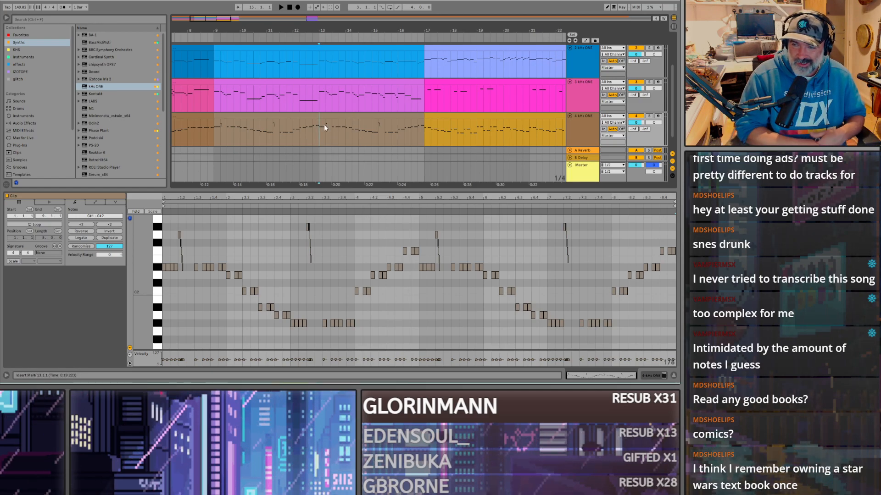
{"action": "key", "text": "space"}
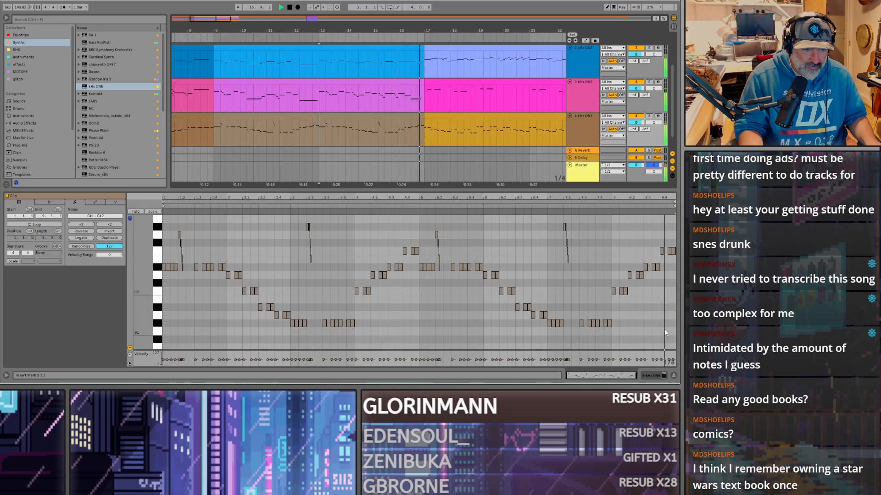
{"action": "key", "text": "space"}
{"action": "left_click_drag", "start_coordinate": [675, 334], "coordinate": [469, 246]}
{"action": "key", "text": "space"}
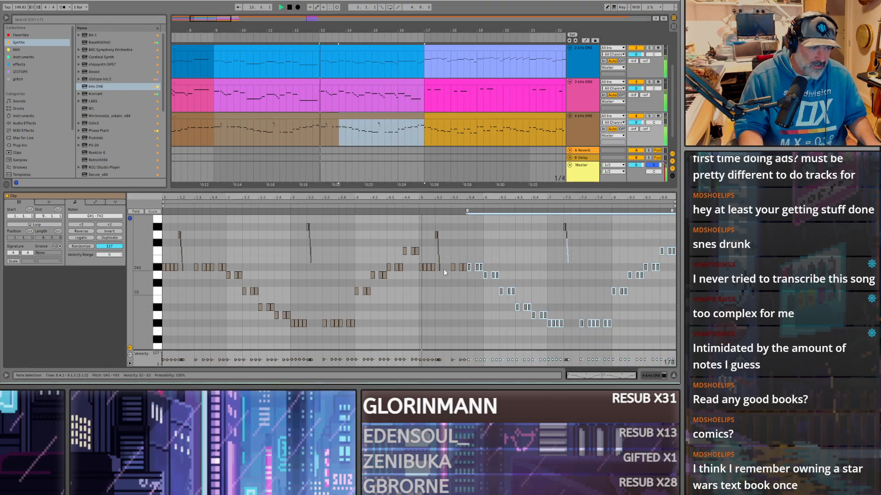
{"action": "left_click", "coordinate": [484, 284]}
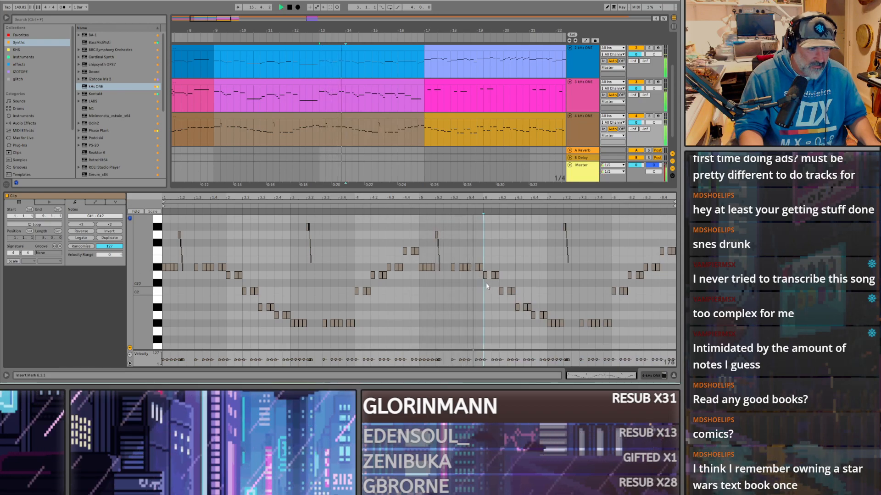
Step: Clear the duplicated bass notes from bar 6 and enter four D2 sixteenths on its first beat
{"action": "left_click_drag", "start_coordinate": [484, 263], "coordinate": [543, 324]}
{"action": "key", "text": "Delete"}
{"action": "key", "text": "space"}
{"action": "scroll", "coordinate": [497, 271], "scroll_direction": "up", "scroll_amount": 2}
{"action": "double_click", "coordinate": [468, 275]}
{"action": "scroll", "coordinate": [345, 133], "scroll_direction": "up", "scroll_amount": 3}
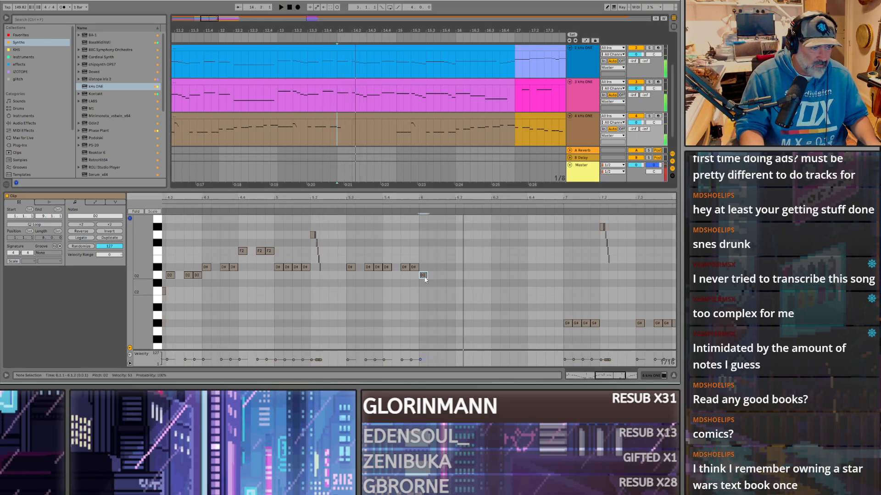
{"action": "double_click", "coordinate": [432, 276]}
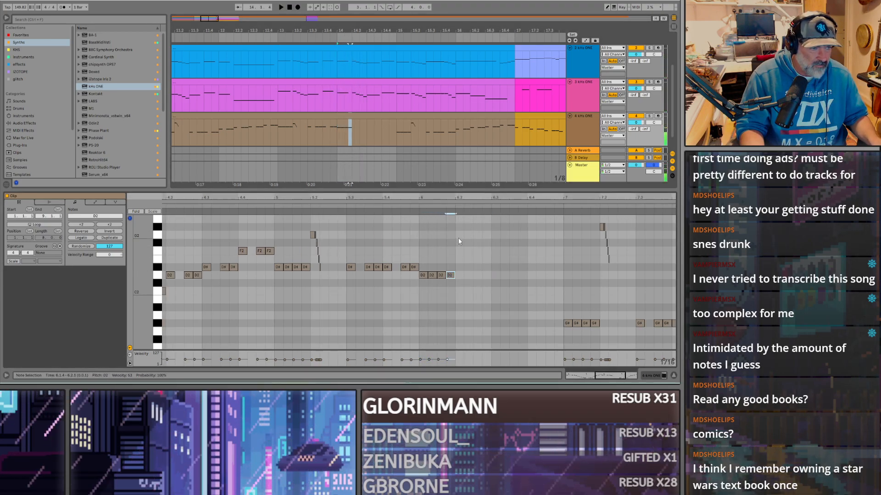
Step: Copy the falling slide from beat 5.2 to beat 6.2 so it starts on A2, and play it back
{"action": "left_click_drag", "start_coordinate": [459, 234], "coordinate": [463, 224]}
{"action": "scroll", "coordinate": [325, 275], "scroll_direction": "up", "scroll_amount": 1}
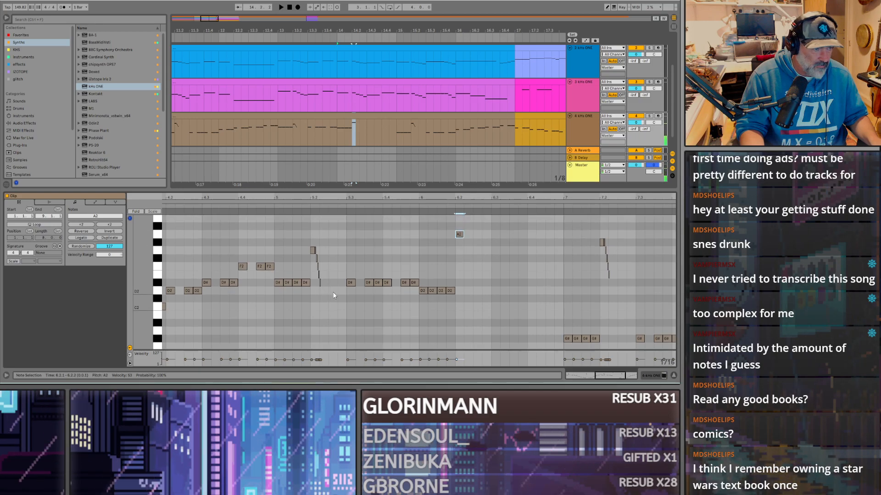
{"action": "left_click", "coordinate": [322, 274]}
{"action": "left_click_drag", "start_coordinate": [314, 251], "coordinate": [459, 234], "text": "ctrl"}
{"action": "key", "text": "space"}
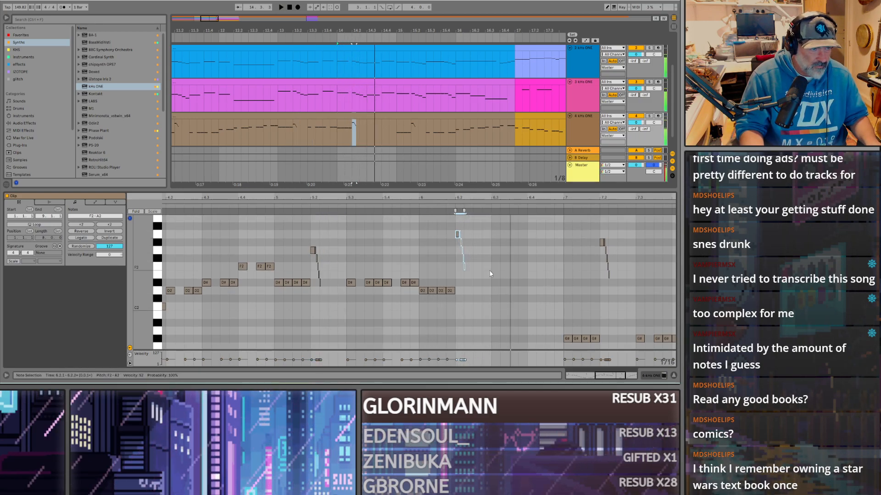
Step: Add D2 sixteenths at 6.3.1, 6.3.3, 6.3.4, 6.4.1, 6.4.3 and 6.4.4, and play the phrase
{"action": "double_click", "coordinate": [495, 291]}
{"action": "double_click", "coordinate": [512, 290]}
{"action": "double_click", "coordinate": [521, 290]}
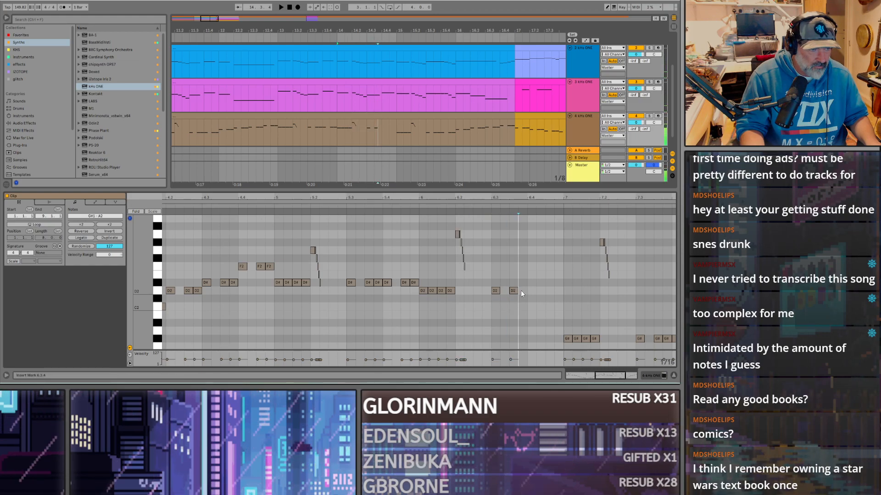
{"action": "scroll", "coordinate": [545, 283], "scroll_direction": "down", "scroll_amount": 2}
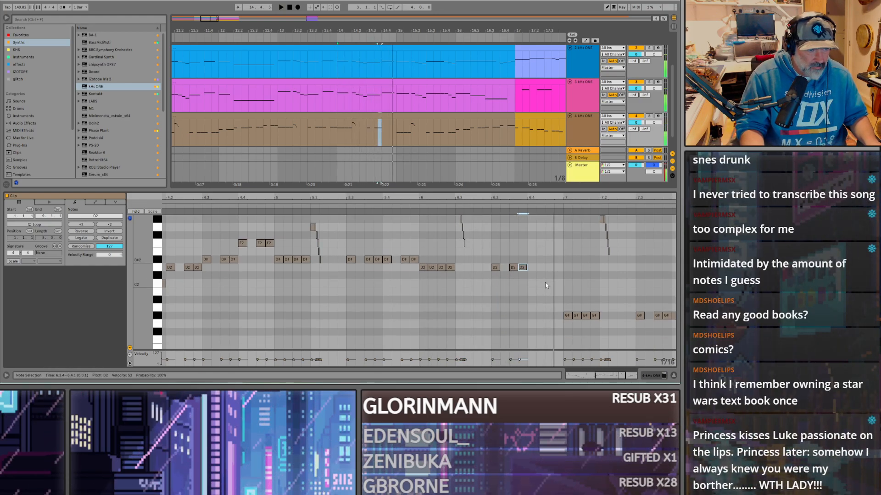
{"action": "left_click", "coordinate": [513, 267]}
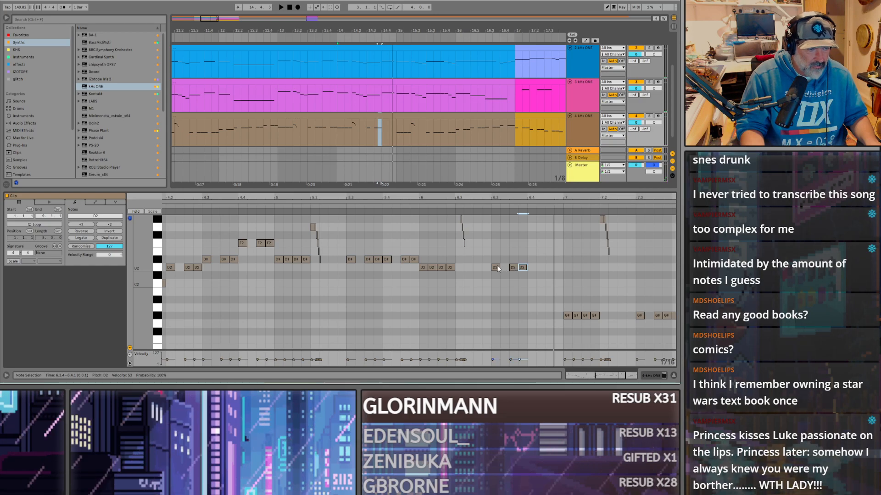
{"action": "double_click", "coordinate": [532, 267]}
{"action": "double_click", "coordinate": [549, 268]}
{"action": "double_click", "coordinate": [558, 267]}
{"action": "key", "text": "space"}
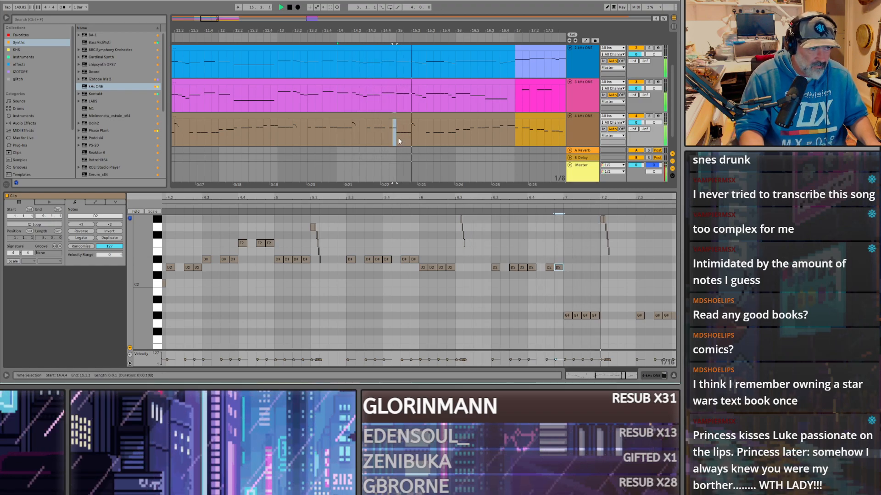
Step: Lower the four bass notes on the first beat of bar 7 to G1 and play the bar
{"action": "key", "text": "space"}
{"action": "scroll", "coordinate": [454, 310], "scroll_direction": "down", "scroll_amount": 2}
{"action": "scroll", "coordinate": [454, 309], "scroll_direction": "up", "scroll_amount": 1}
{"action": "left_click_drag", "start_coordinate": [453, 317], "coordinate": [422, 318]}
{"action": "key", "text": "space"}
{"action": "scroll", "coordinate": [476, 303], "scroll_direction": "up", "scroll_amount": 1}
{"action": "scroll", "coordinate": [489, 304], "scroll_direction": "down", "scroll_amount": 2}
{"action": "left_click", "coordinate": [498, 301]}
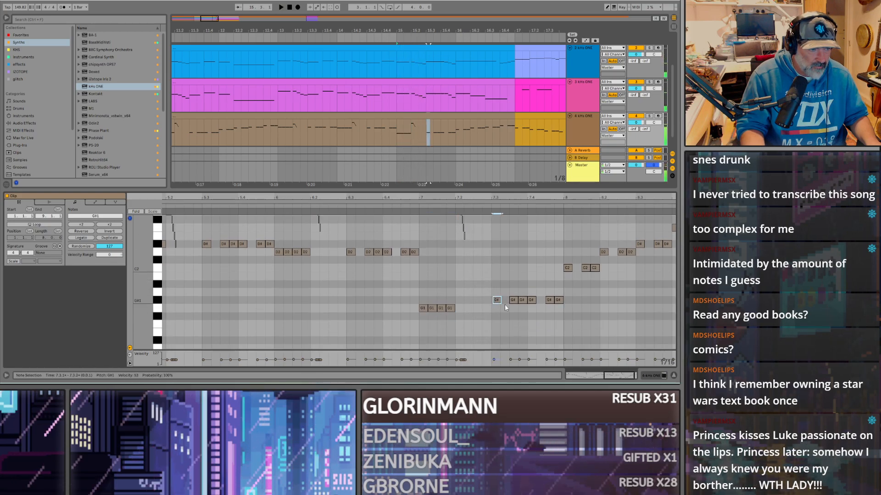
{"action": "key", "text": "space"}
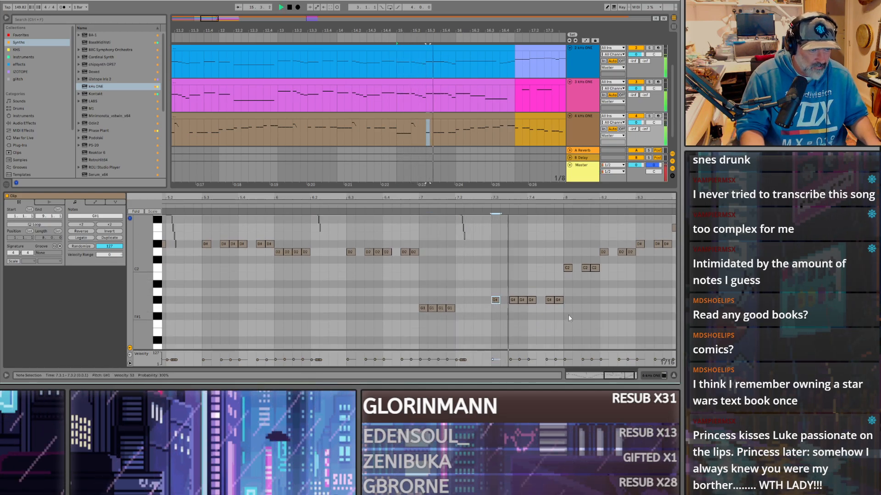
Step: Copy the falling slide from beat 7.2 to beat 7.4 starting on G#2, remove the trial note beneath it, and play it back
{"action": "scroll", "coordinate": [568, 305], "scroll_direction": "up", "scroll_amount": 2}
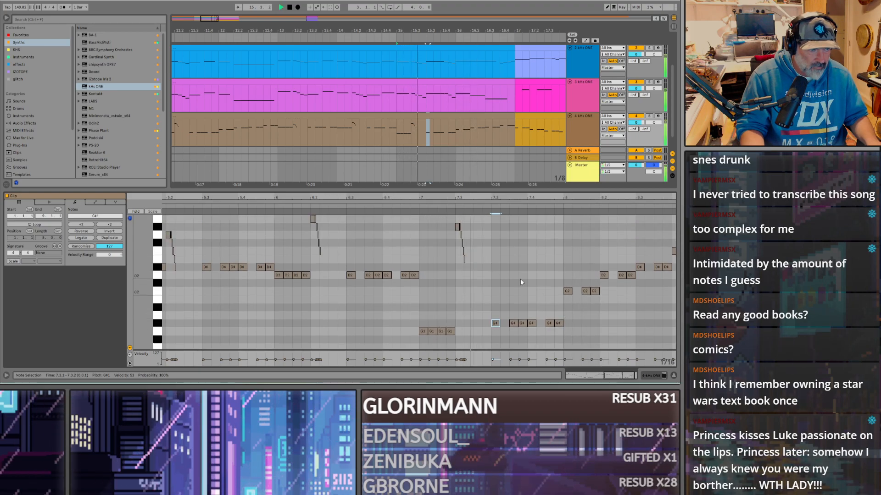
{"action": "scroll", "coordinate": [512, 275], "scroll_direction": "up", "scroll_amount": 2}
{"action": "key", "text": "space"}
{"action": "double_click", "coordinate": [531, 258]}
{"action": "key", "text": "space"}
{"action": "key", "text": "space"}
{"action": "left_click_drag", "start_coordinate": [532, 259], "coordinate": [535, 267]}
{"action": "left_click_drag", "start_coordinate": [458, 259], "coordinate": [532, 265]}
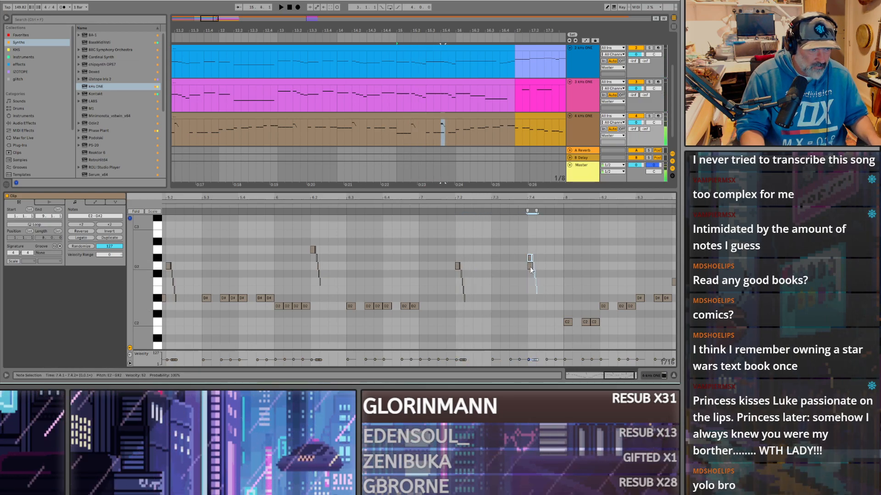
{"action": "key", "text": "Delete"}
{"action": "key", "text": "space"}
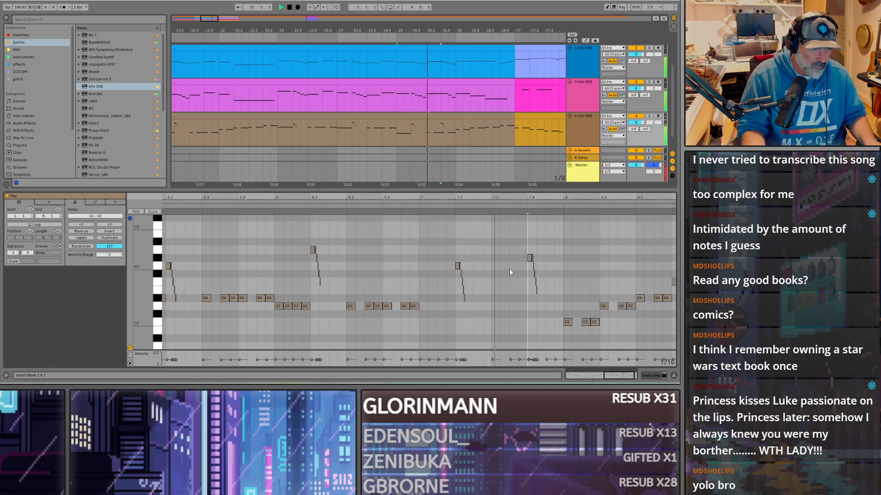
Step: Delete the duplicated C2, D2 and D#2 notes in bar 8 and the G#1 notes in beat 7.4
{"action": "scroll", "coordinate": [510, 262], "scroll_direction": "down", "scroll_amount": 3}
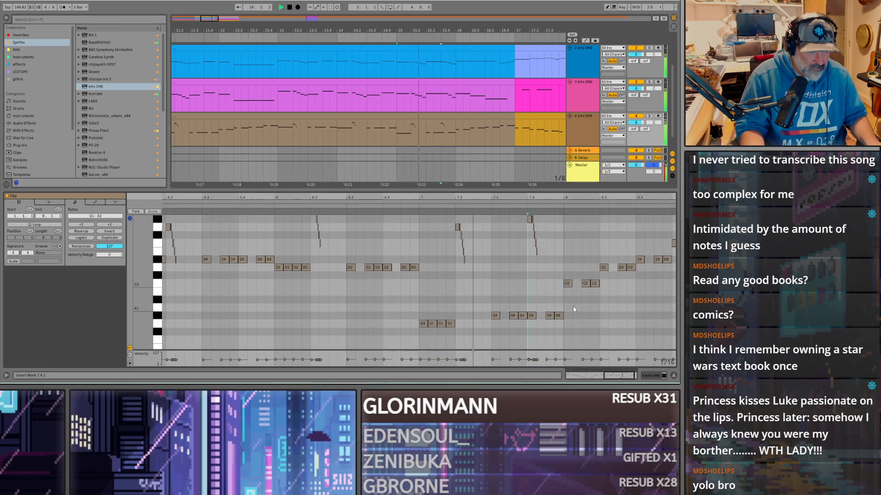
{"action": "key", "text": "space"}
{"action": "left_click_drag", "start_coordinate": [565, 291], "coordinate": [676, 237]}
{"action": "key", "text": "Delete"}
{"action": "left_click", "coordinate": [542, 304]}
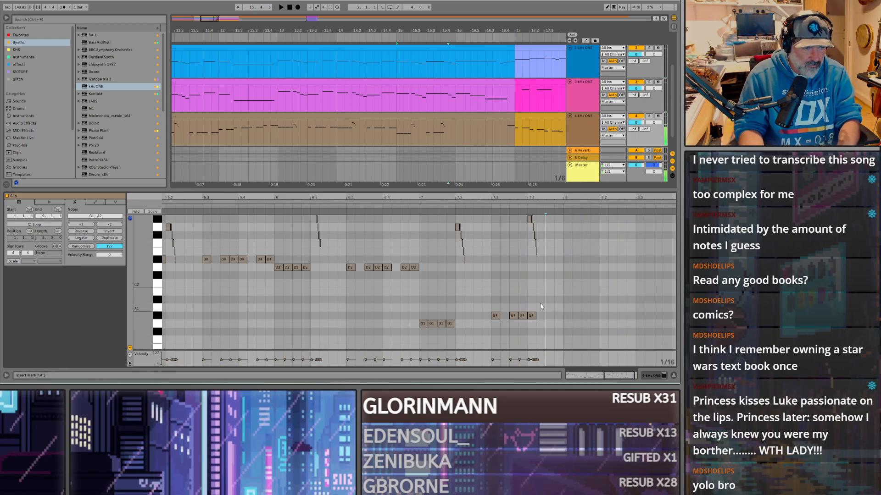
{"action": "key", "text": "space"}
{"action": "double_click", "coordinate": [532, 316]}
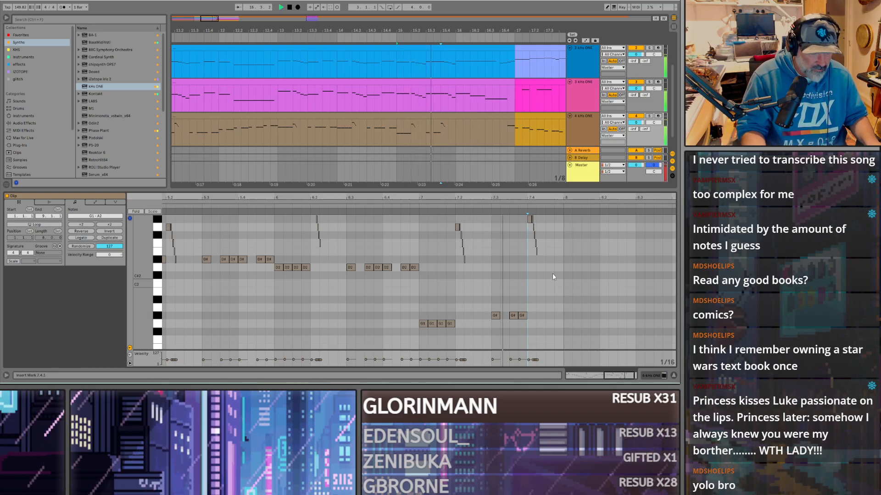
{"action": "key", "text": "space"}
Step: Add an A1 note at 8.1.1 and an A2 note at 8.1.2, then play them back
{"action": "double_click", "coordinate": [567, 315]}
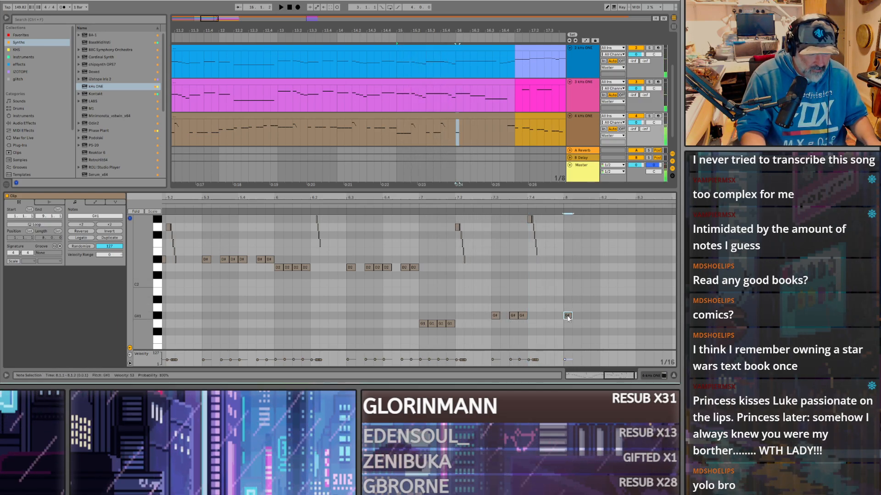
{"action": "double_click", "coordinate": [577, 234]}
{"action": "left_click_drag", "start_coordinate": [578, 220], "coordinate": [579, 215]}
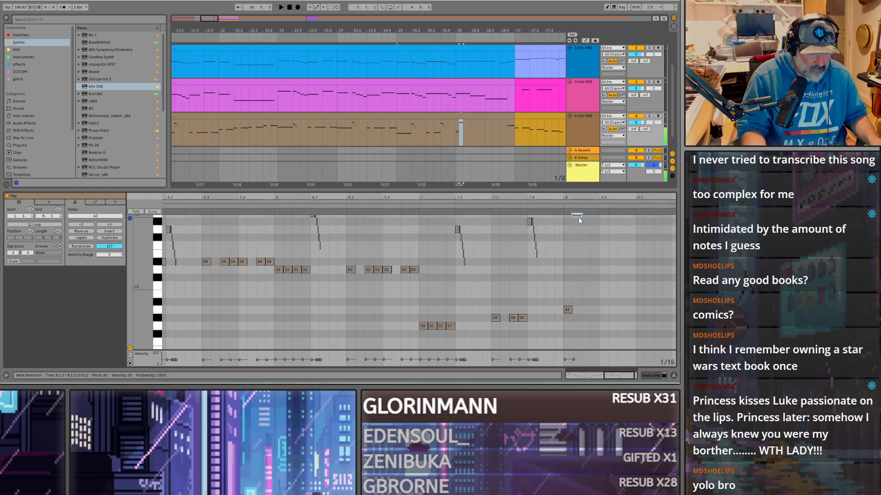
{"action": "key", "text": "space"}
{"action": "scroll", "coordinate": [594, 252], "scroll_direction": "up", "scroll_amount": 3}
{"action": "scroll", "coordinate": [592, 249], "scroll_direction": "down", "scroll_amount": 1}
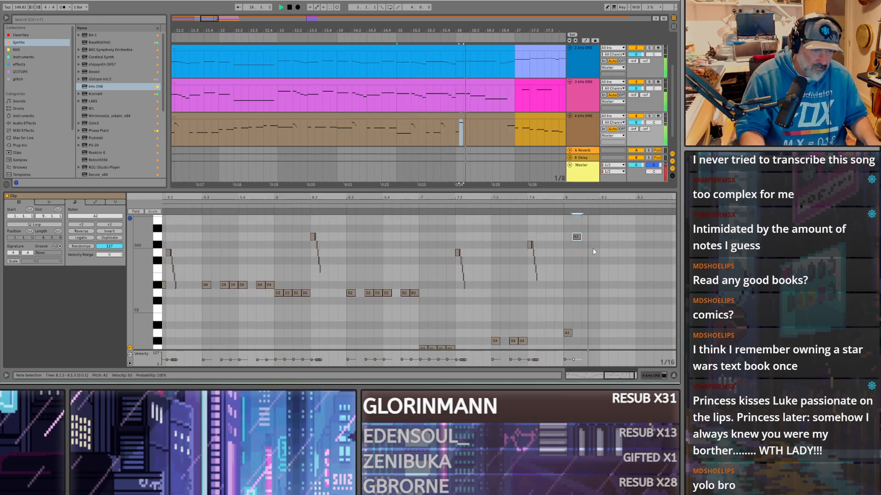
{"action": "key", "text": "space"}
Step: Add A1 sixteenths at 8.1.3 and 8.1.4 and play the passage repeatedly
{"action": "left_click", "coordinate": [585, 334]}
{"action": "double_click", "coordinate": [584, 334]}
{"action": "double_click", "coordinate": [594, 333]}
{"action": "key", "text": "space"}
{"action": "key", "text": "space"}
{"action": "key", "text": "space"}
{"action": "key", "text": "space"}
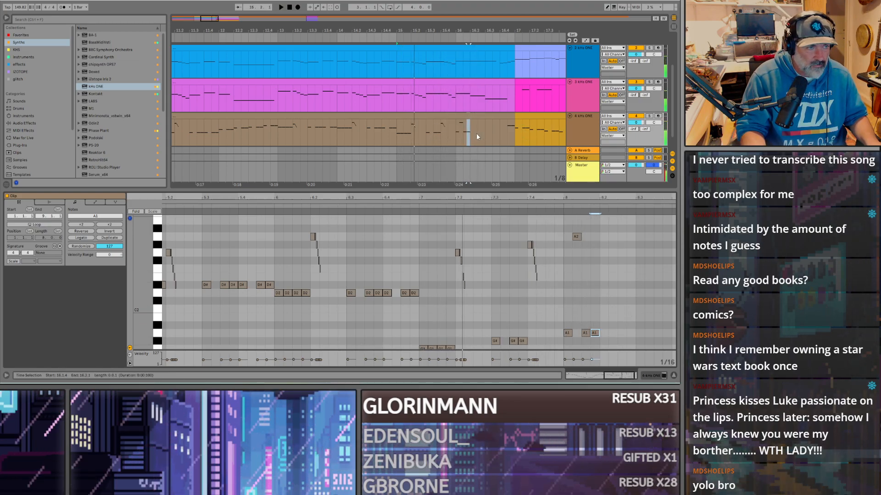
Step: Play from bar 16 and add A1 sixteenths at 8.2.1, 8.2.3, 8.2.4, 8.3.1, 8.3.3 and 8.3.4
{"action": "left_click", "coordinate": [456, 136]}
{"action": "key", "text": "space"}
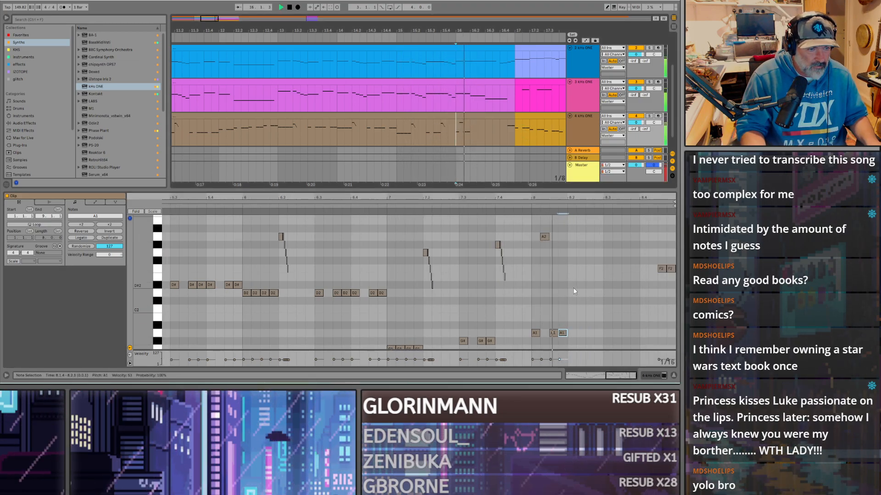
{"action": "double_click", "coordinate": [571, 333]}
{"action": "double_click", "coordinate": [589, 333]}
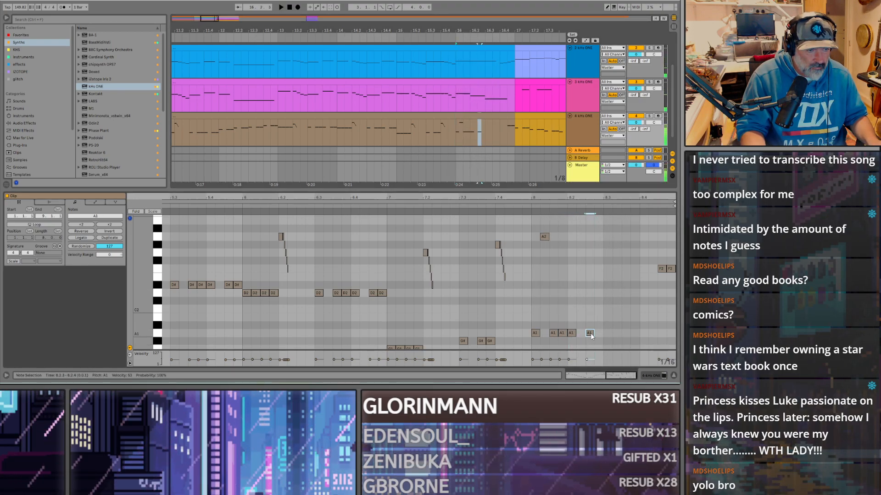
{"action": "double_click", "coordinate": [598, 333]}
{"action": "left_click", "coordinate": [543, 236]}
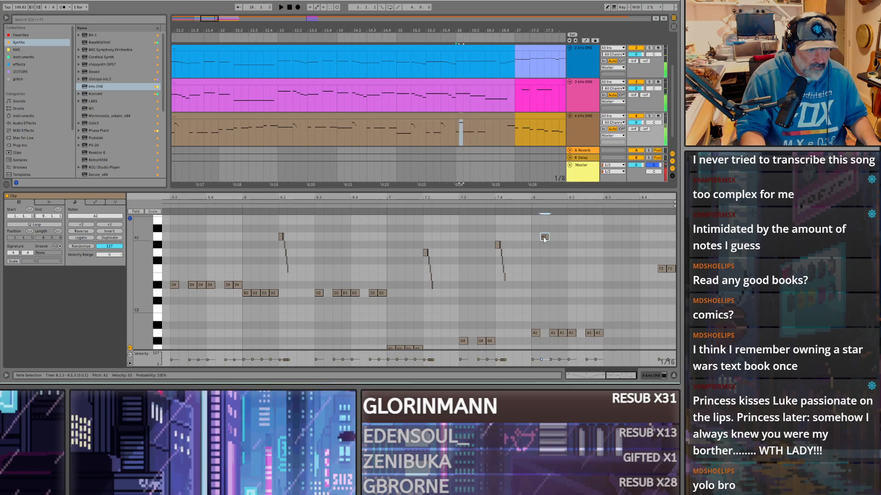
{"action": "double_click", "coordinate": [607, 333]}
{"action": "double_click", "coordinate": [633, 333]}
{"action": "double_click", "coordinate": [624, 333]}
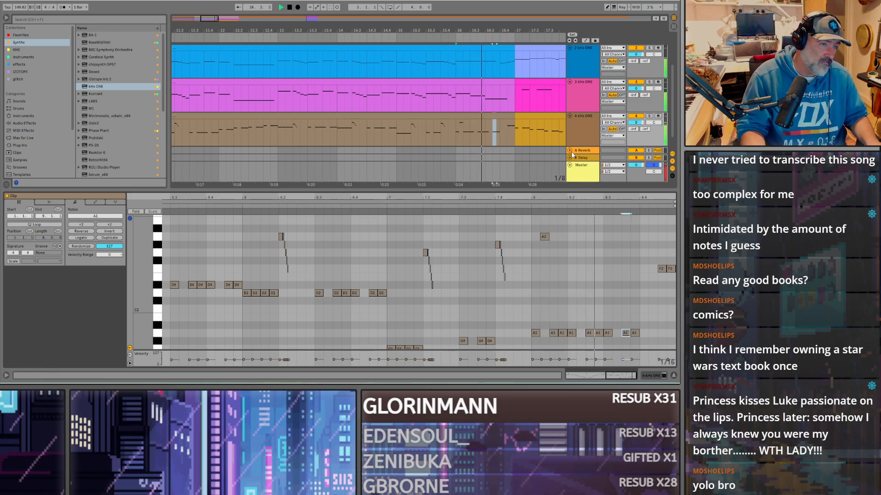
Step: Delete the leftover F2 notes at the clip's end, add A1 sixteenths at 8.4.1 and 8.4.4, and play the ending
{"action": "left_click_drag", "start_coordinate": [649, 251], "coordinate": [673, 278]}
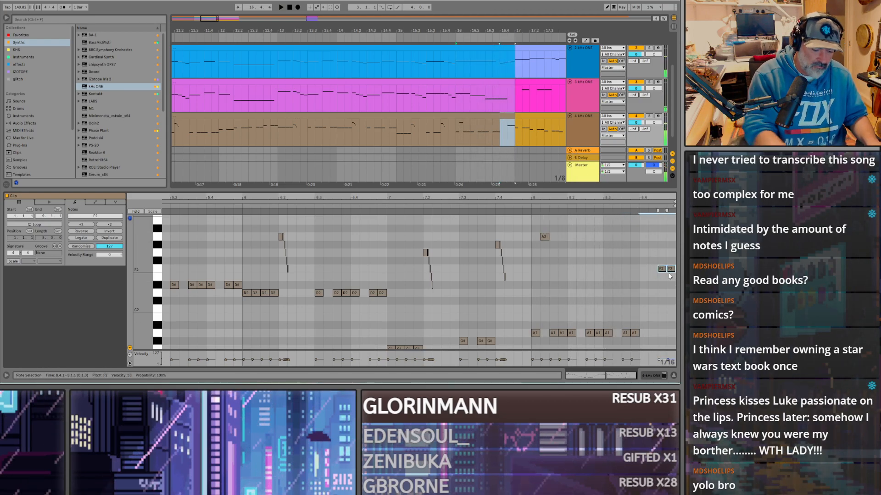
{"action": "key", "text": "Delete"}
{"action": "key", "text": "space"}
{"action": "double_click", "coordinate": [643, 333]}
{"action": "key", "text": "space"}
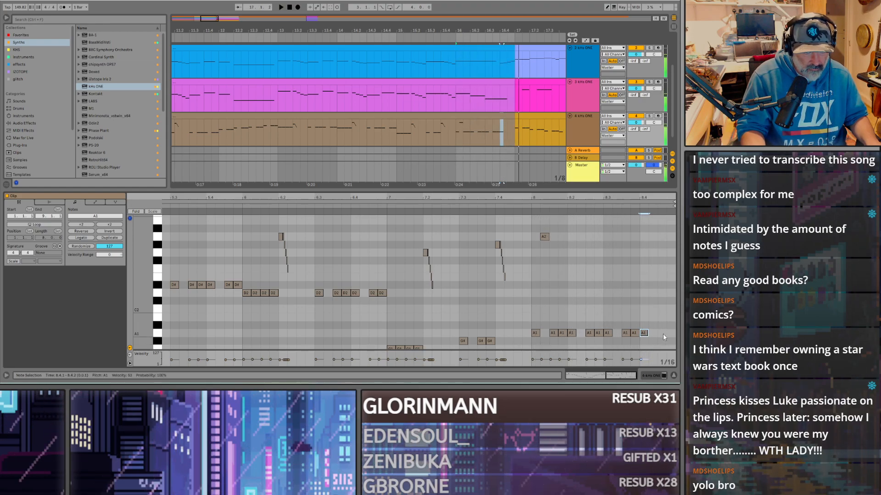
{"action": "double_click", "coordinate": [670, 333]}
{"action": "key", "text": "space"}
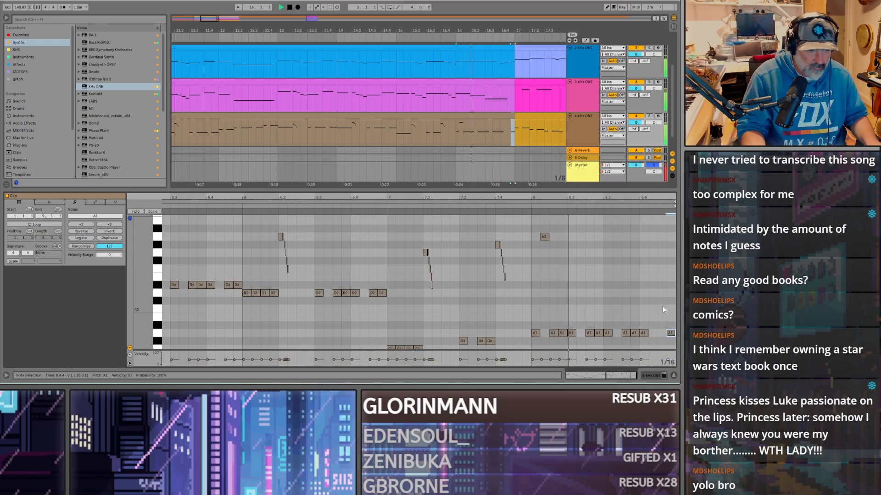
{"action": "key", "text": "space"}
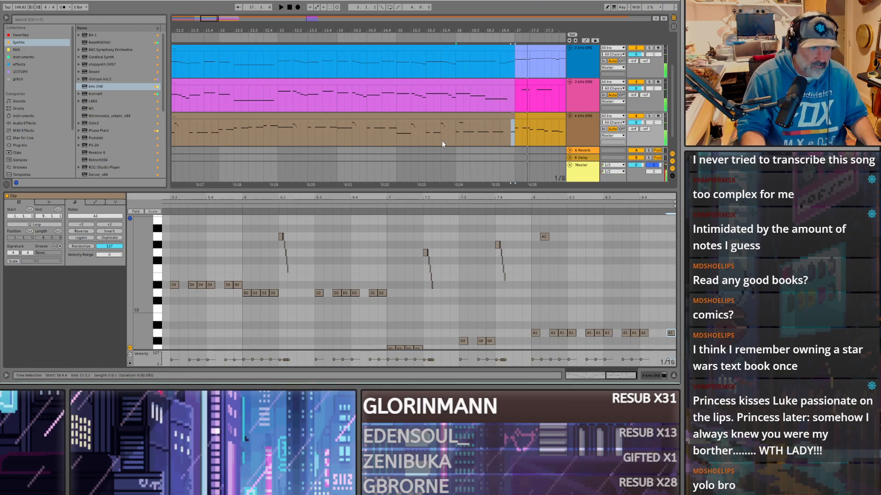
Step: Play the whole arrangement from bar 1 and review all of its tracks
{"action": "scroll", "coordinate": [337, 131], "scroll_direction": "down", "scroll_amount": 2}
{"action": "scroll", "coordinate": [243, 122], "scroll_direction": "down", "scroll_amount": 2}
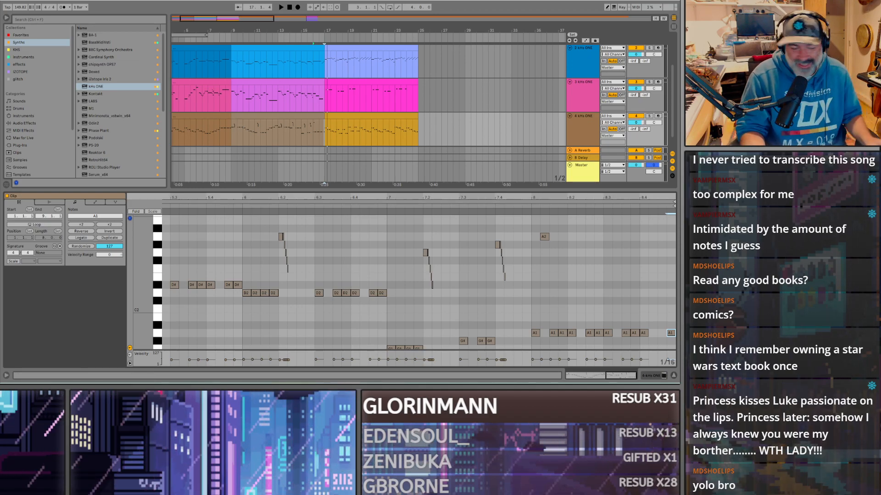
{"action": "scroll", "coordinate": [174, 130], "scroll_direction": "left", "scroll_amount": 5}
{"action": "left_click", "coordinate": [173, 131]}
{"action": "key", "text": "space"}
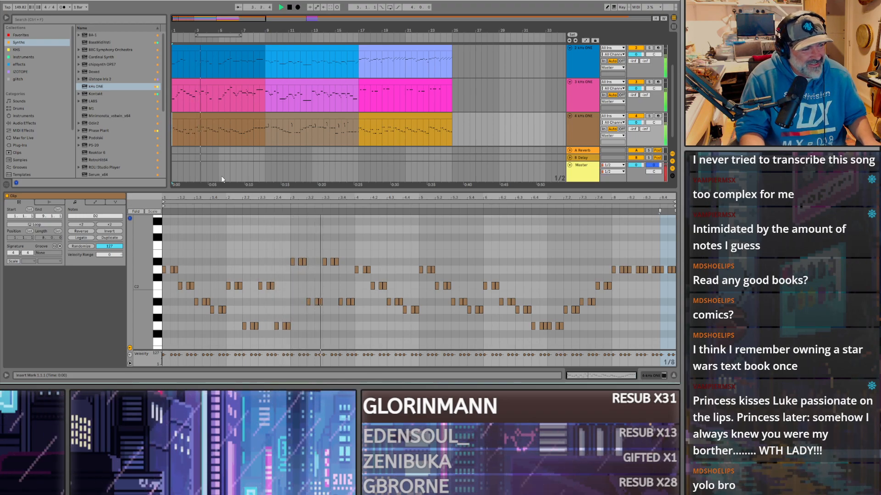
{"action": "scroll", "coordinate": [197, 133], "scroll_direction": "up", "scroll_amount": 1}
{"action": "scroll", "coordinate": [504, 68], "scroll_direction": "up", "scroll_amount": 1}
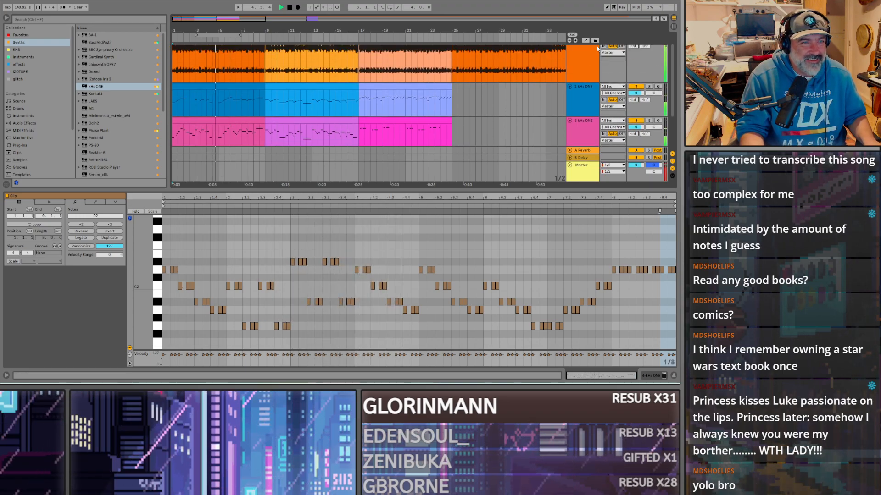
{"action": "scroll", "coordinate": [313, 84], "scroll_direction": "down", "scroll_amount": 2}
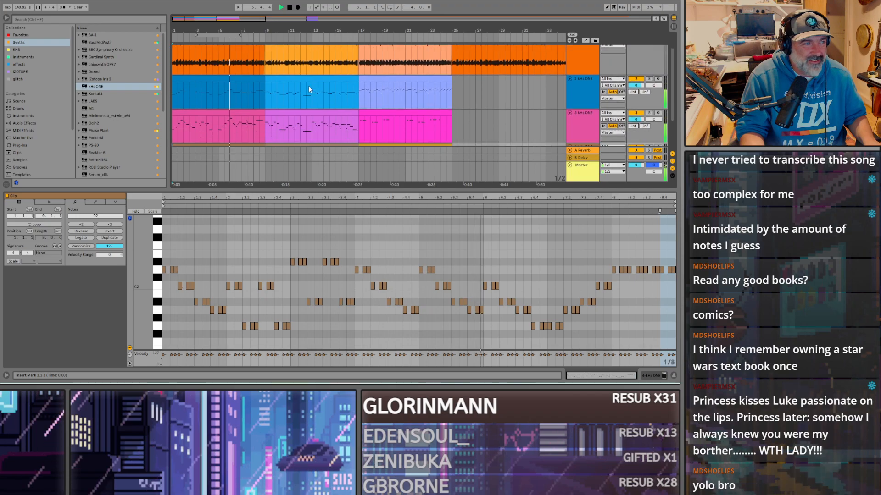
Step: Open the first dark-blue clip of the 2 kHs ONE track in the note editor
{"action": "left_click", "coordinate": [193, 54]}
{"action": "left_click", "coordinate": [193, 53]}
{"action": "key", "text": "space"}
{"action": "key", "text": "space"}
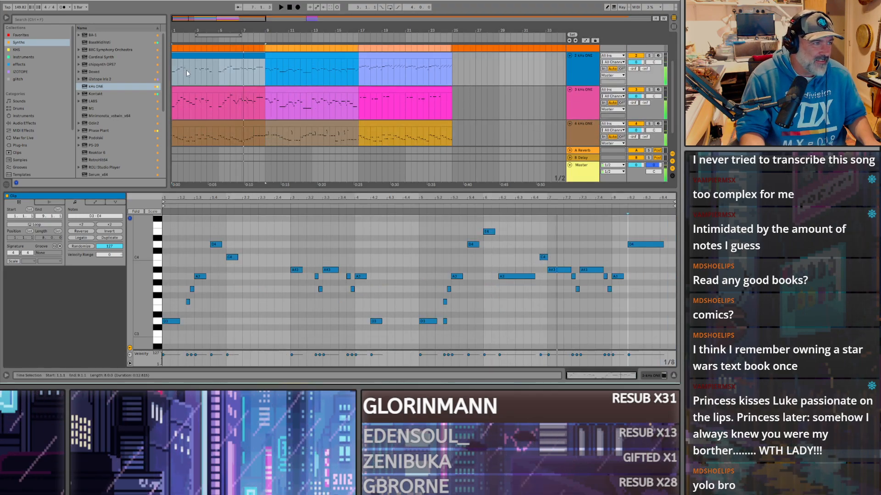
{"action": "scroll", "coordinate": [196, 69], "scroll_direction": "up", "scroll_amount": 2}
Step: Try extending the C4 note at bar 2 to about beat 2.4 and play it back
{"action": "key", "text": "space"}
{"action": "left_click_drag", "start_coordinate": [238, 258], "coordinate": [273, 258]}
{"action": "key", "text": "space"}
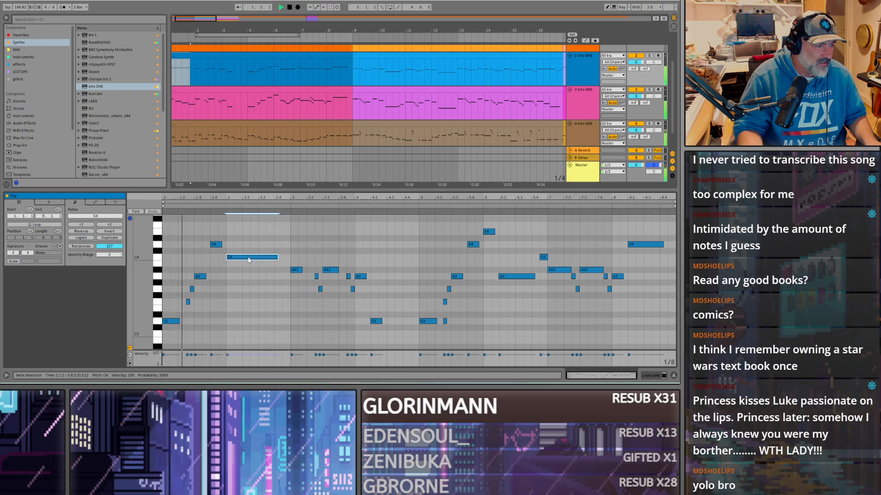
{"action": "key", "text": "space"}
{"action": "key", "text": "ctrl+z"}
Step: Play the opening melody, add a G3 note at beat 2.2, and play it back
{"action": "key", "text": "space"}
{"action": "scroll", "coordinate": [229, 274], "scroll_direction": "up", "scroll_amount": 1}
{"action": "scroll", "coordinate": [211, 275], "scroll_direction": "up", "scroll_amount": 2}
{"action": "key", "text": "space"}
{"action": "scroll", "coordinate": [272, 274], "scroll_direction": "down", "scroll_amount": 3}
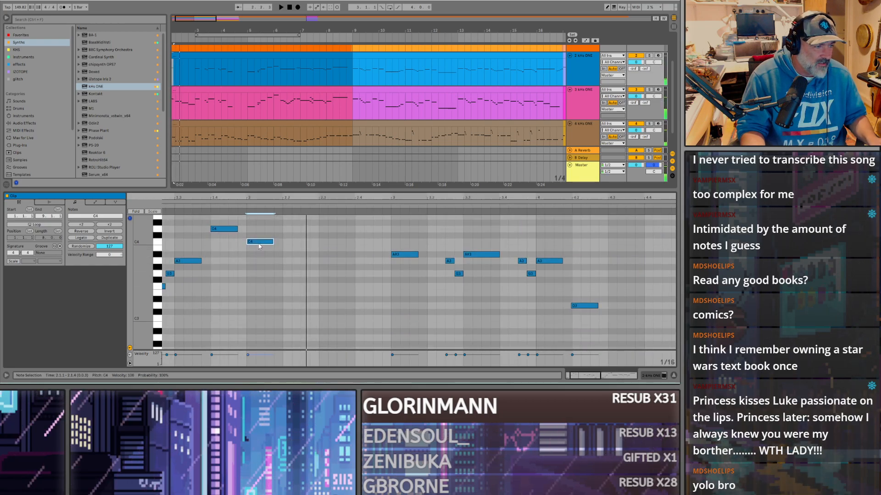
{"action": "double_click", "coordinate": [292, 267]}
{"action": "key", "text": "space"}
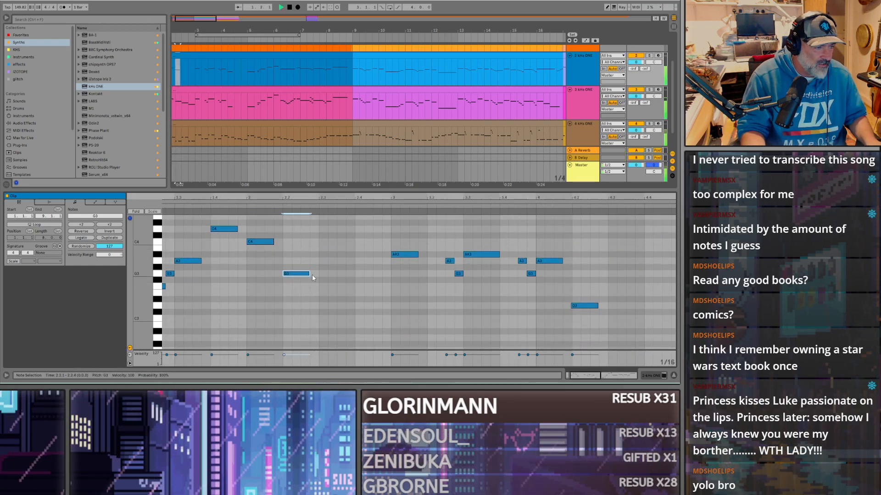
Step: Lengthen the G3 note to one sixteenth before bar 3 and the D3 note at beat 4.2 to 4.4.3
{"action": "left_click_drag", "start_coordinate": [310, 274], "coordinate": [391, 274]}
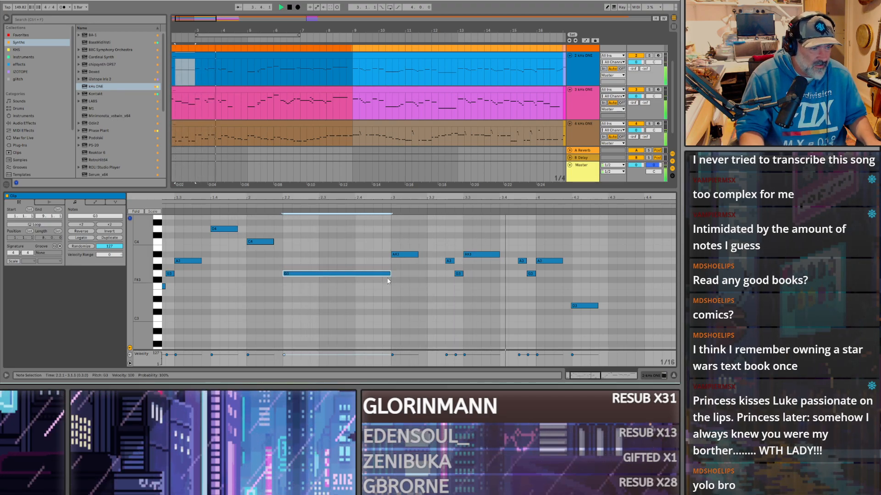
{"action": "key", "text": "shift+Left"}
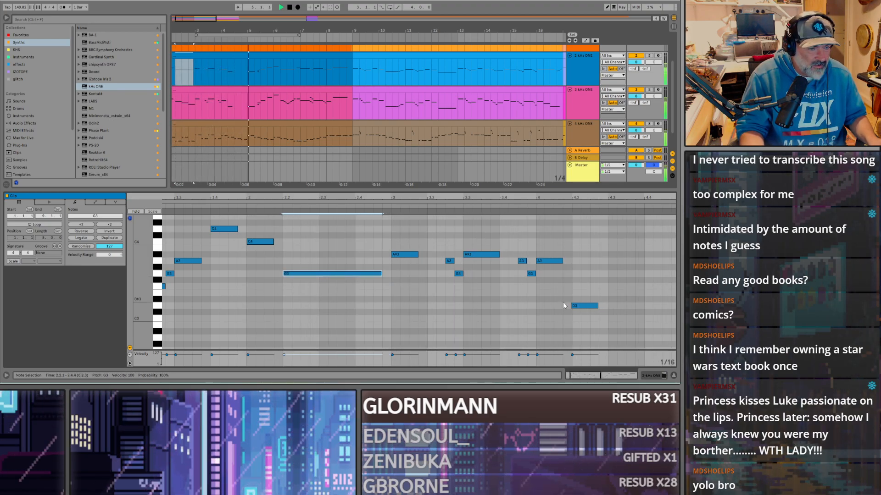
{"action": "left_click_drag", "start_coordinate": [596, 306], "coordinate": [661, 306]}
{"action": "scroll", "coordinate": [539, 306], "scroll_direction": "right", "scroll_amount": 3}
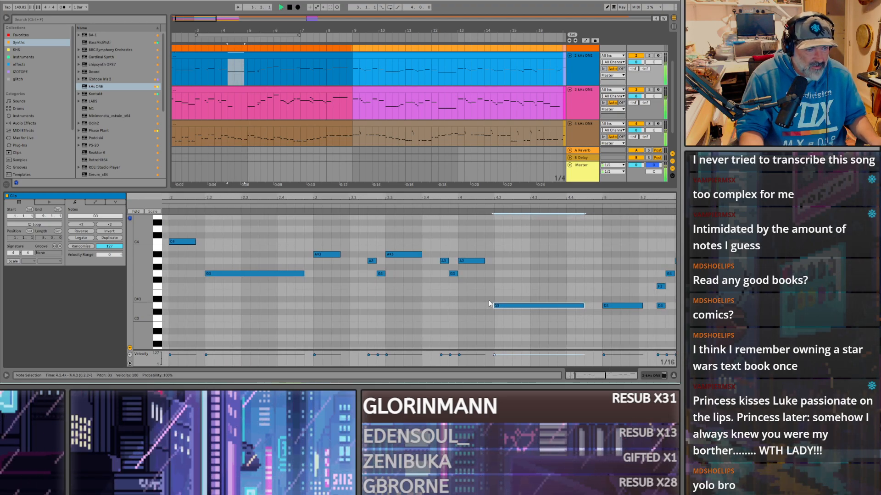
Step: Lengthen the first A#3 note at bar 3 in the dark blue clip, ending it just before the following short note
{"action": "scroll", "coordinate": [425, 284], "scroll_direction": "down", "scroll_amount": 4}
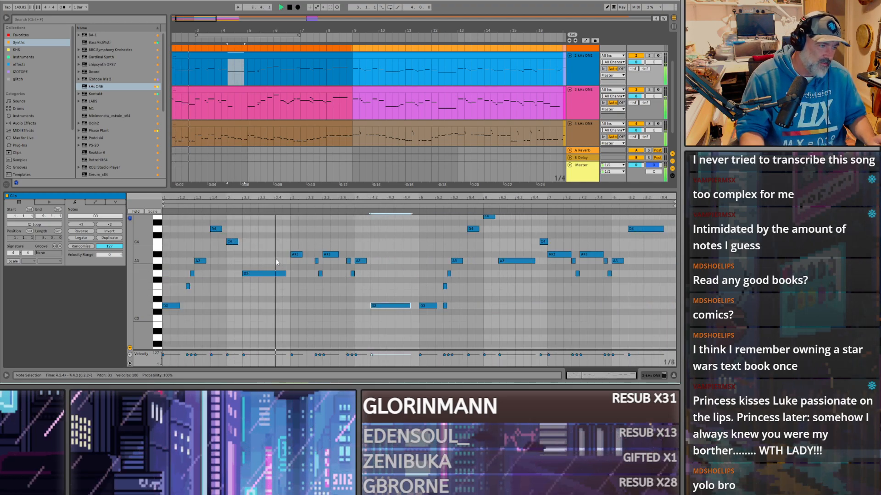
{"action": "scroll", "coordinate": [277, 257], "scroll_direction": "up", "scroll_amount": 2}
{"action": "left_click_drag", "start_coordinate": [302, 278], "coordinate": [313, 277]}
{"action": "key", "text": "space"}
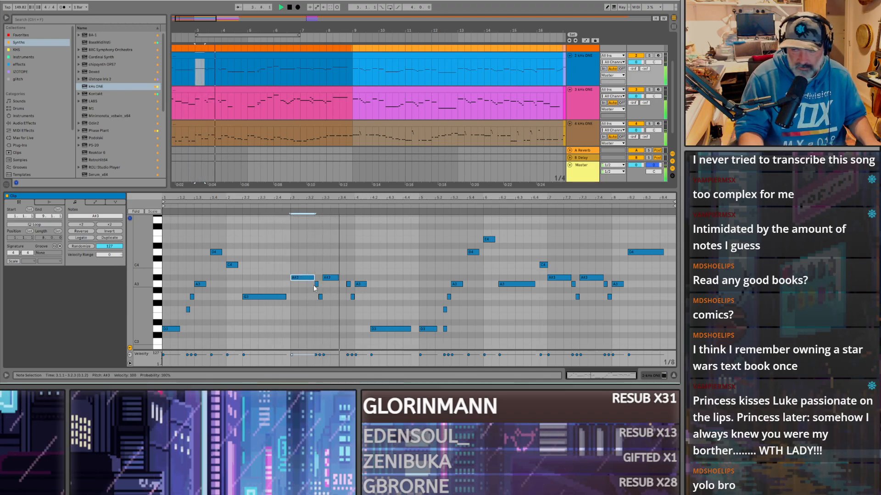
{"action": "left_click_drag", "start_coordinate": [313, 277], "coordinate": [311, 278]}
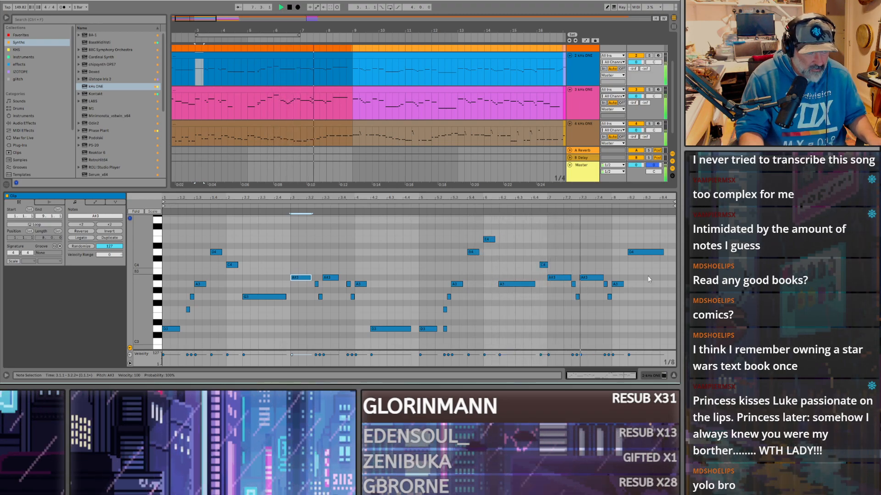
{"action": "scroll", "coordinate": [323, 102], "scroll_direction": "down", "scroll_amount": 5}
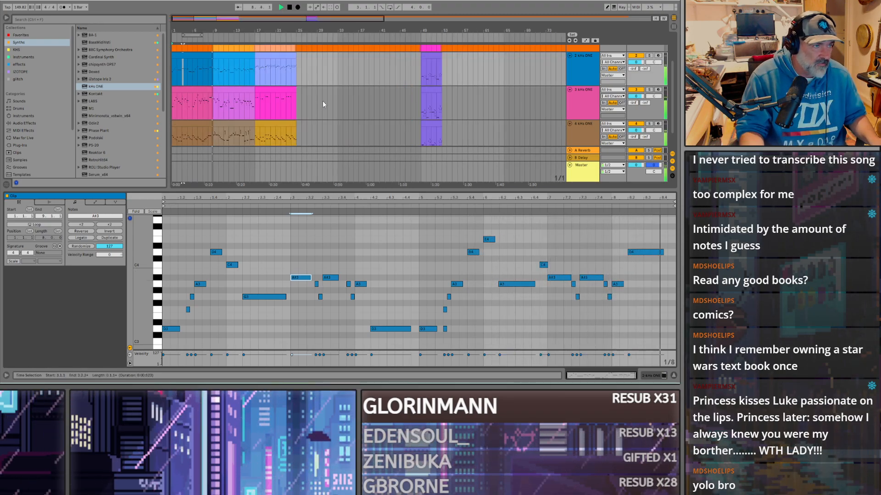
{"action": "scroll", "coordinate": [213, 91], "scroll_direction": "up", "scroll_amount": 3}
{"action": "scroll", "coordinate": [213, 90], "scroll_direction": "down", "scroll_amount": 4}
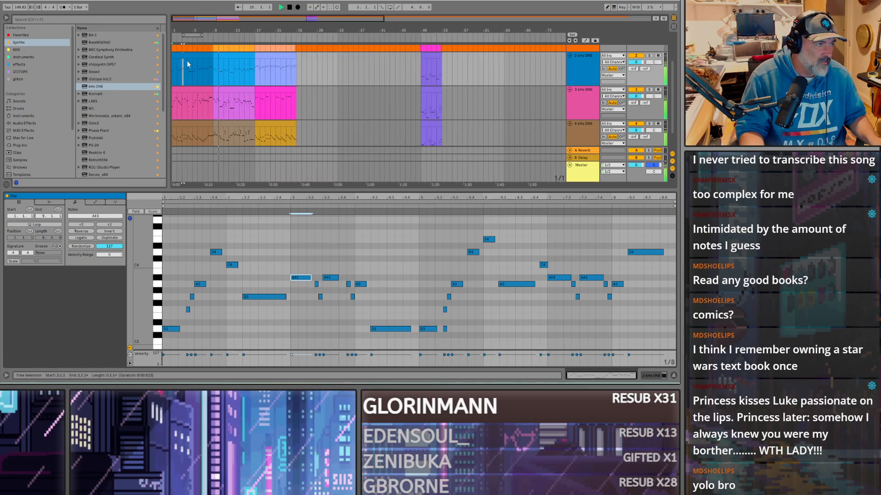
{"action": "left_click", "coordinate": [276, 123], "text": "shift"}
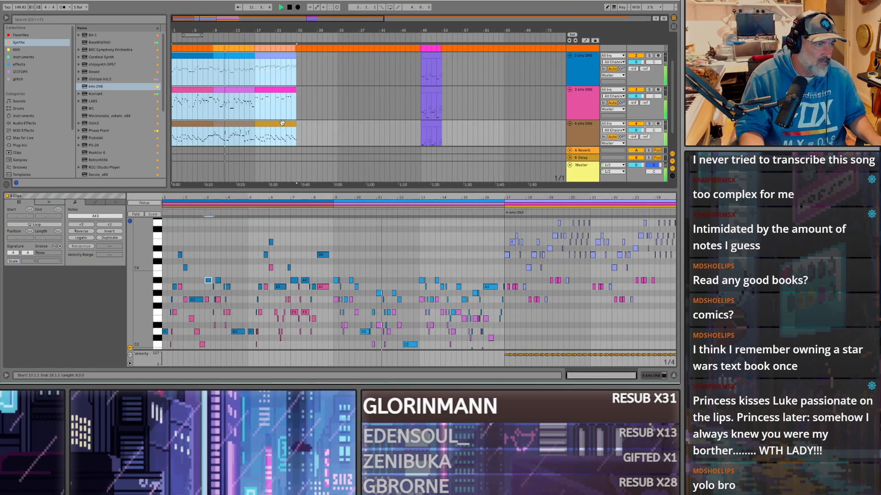
{"action": "left_click", "coordinate": [282, 124]}
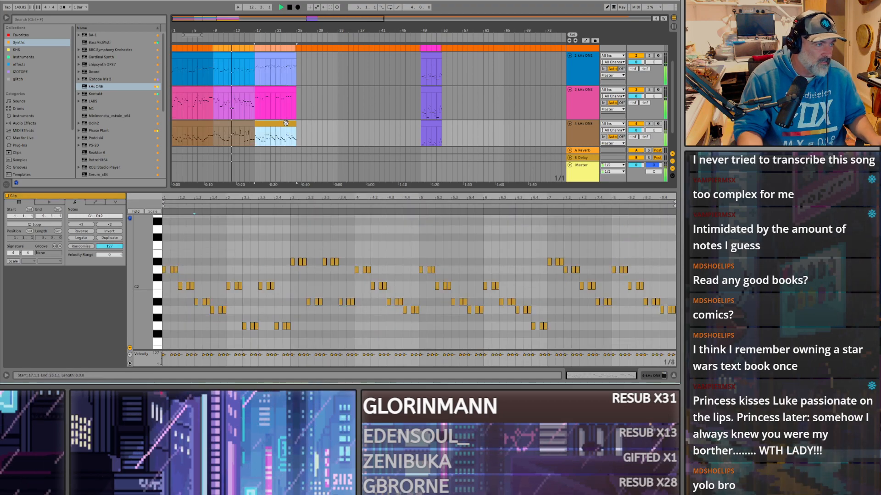
{"action": "left_click", "coordinate": [185, 55], "text": "shift"}
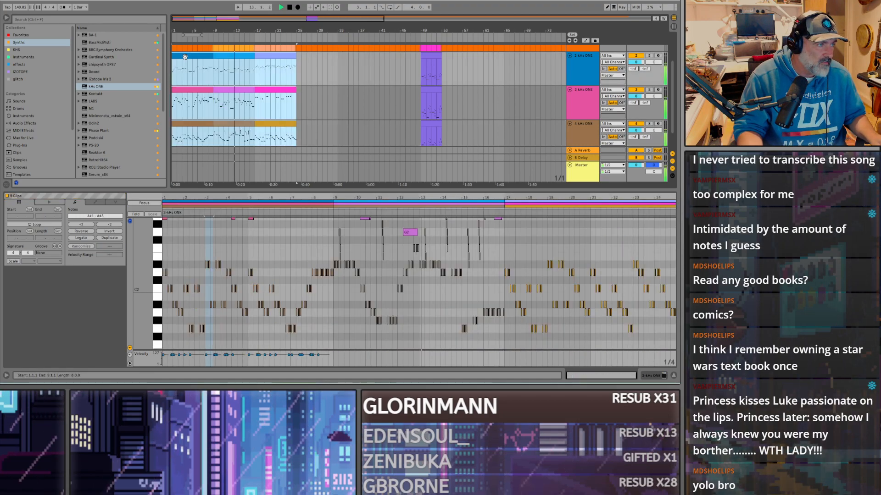
{"action": "left_click", "coordinate": [299, 67], "text": "ctrl"}
{"action": "left_click", "coordinate": [296, 70]}
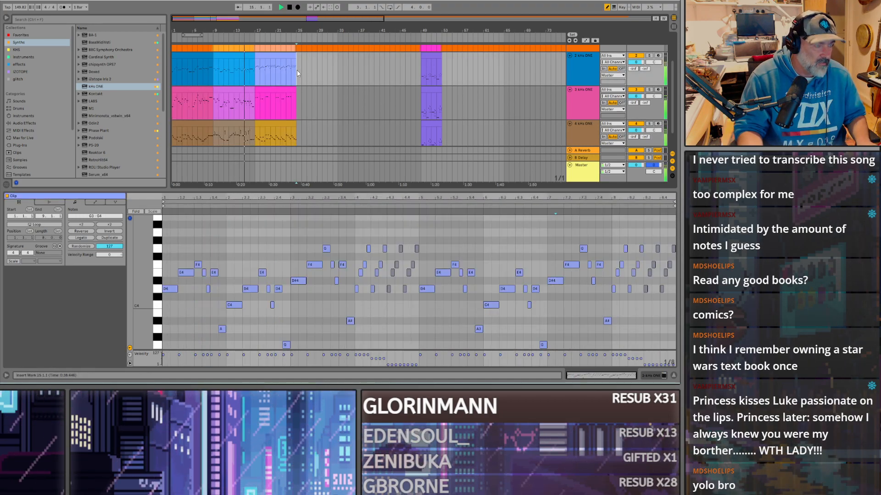
Step: Copy the nine MIDI clips filling the first 24 bars of the three kHs ONE tracks and paste them at bar 25
{"action": "left_click", "coordinate": [192, 57]}
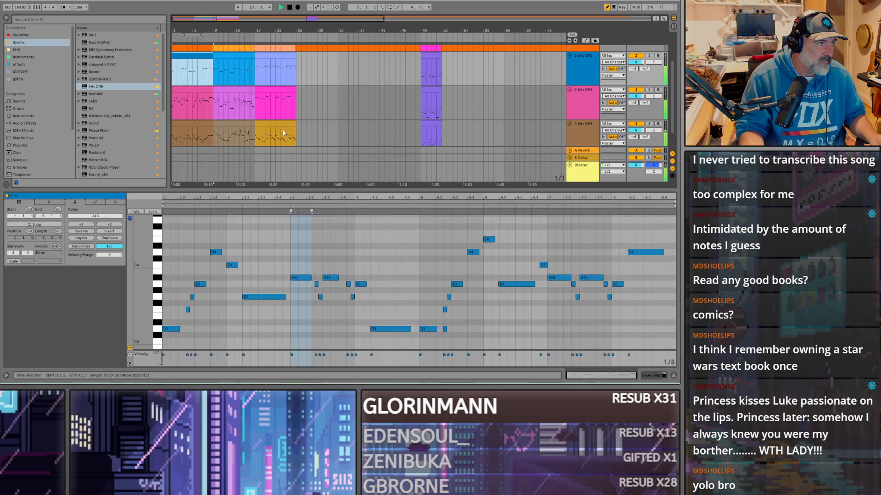
{"action": "left_click", "coordinate": [282, 124], "text": "shift"}
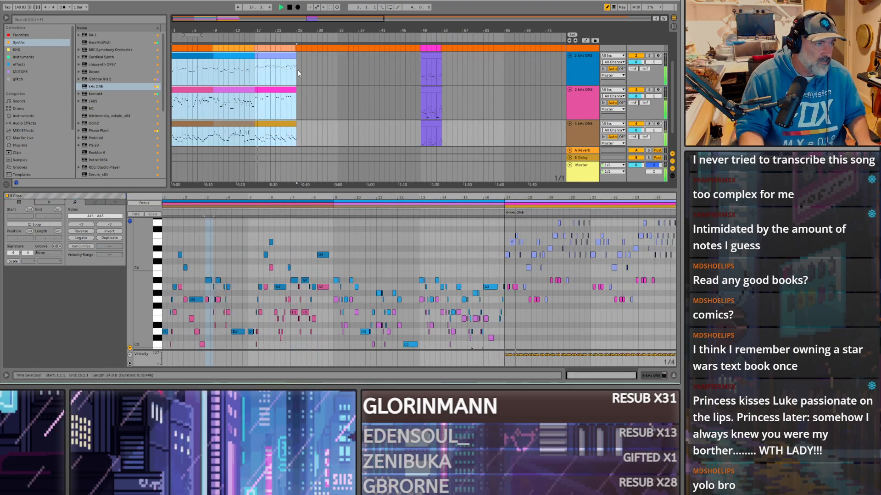
{"action": "left_click", "coordinate": [297, 70]}
{"action": "left_click", "coordinate": [298, 70]}
{"action": "key", "text": "ctrl+v"}
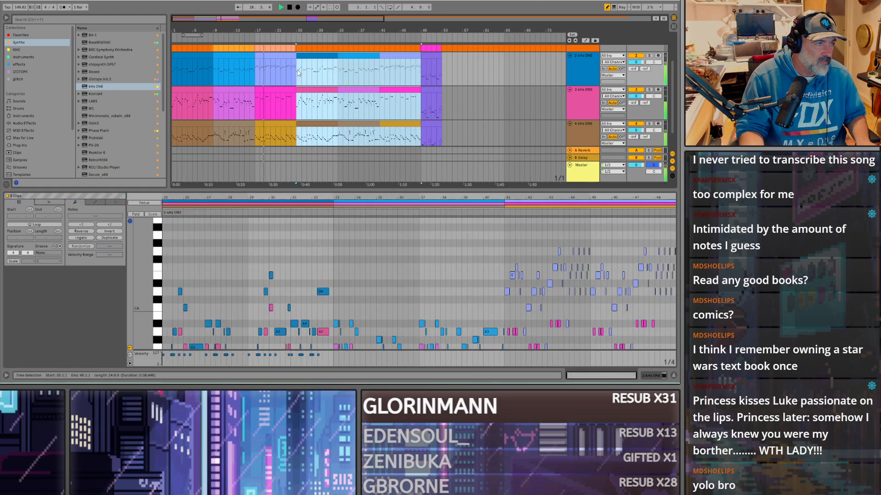
Step: Stop playback and inspect the short echo notes around 4.2 in the upper kHs ONE track's light blue clip at bar 17
{"action": "left_click", "coordinate": [363, 81]}
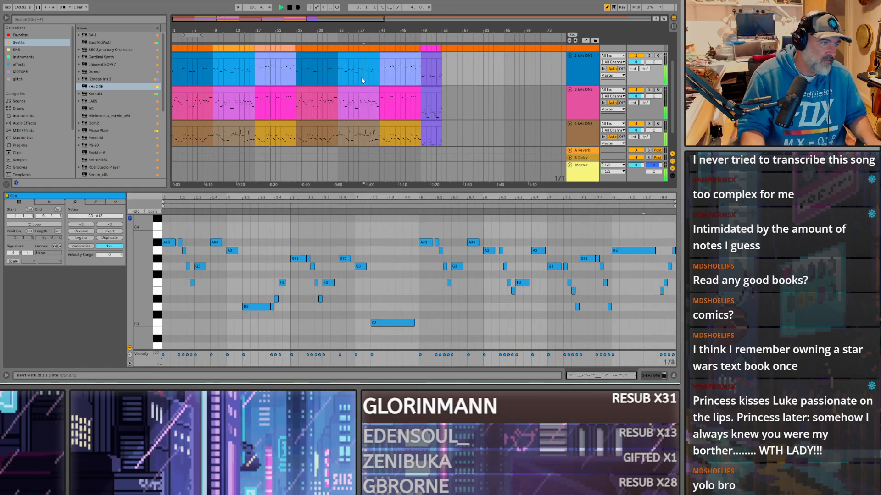
{"action": "scroll", "coordinate": [268, 70], "scroll_direction": "up", "scroll_amount": 2}
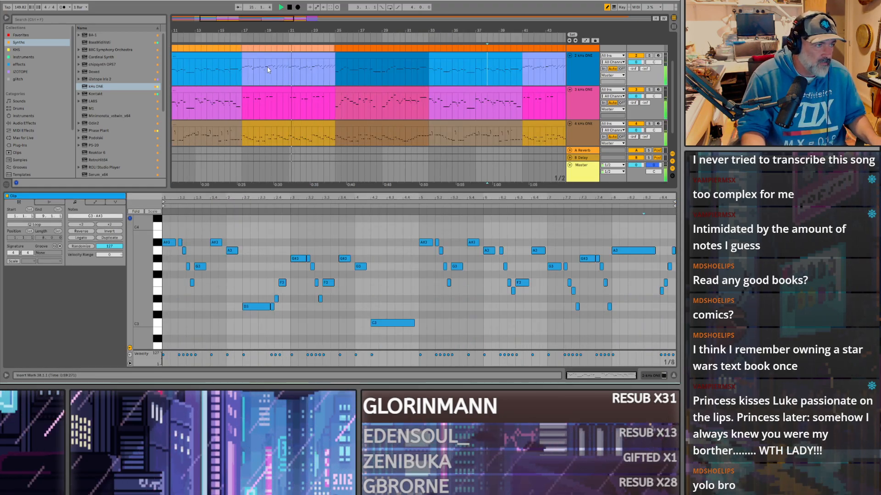
{"action": "scroll", "coordinate": [295, 83], "scroll_direction": "up", "scroll_amount": 2}
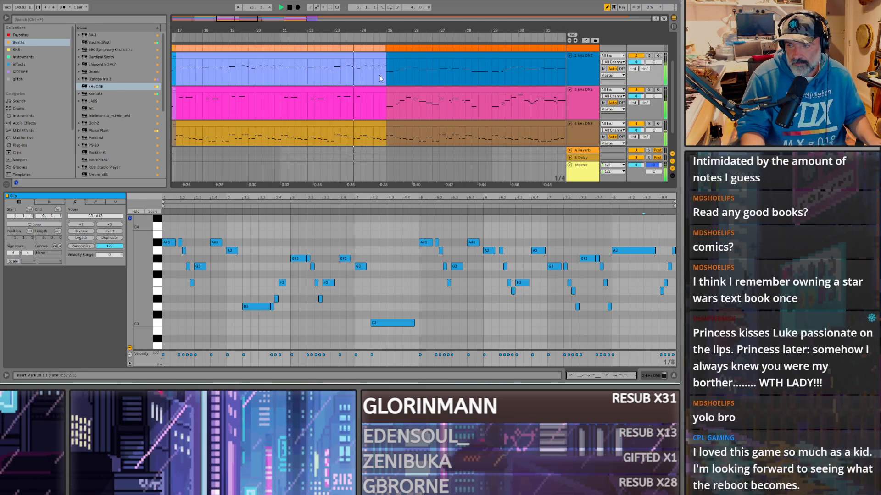
{"action": "key", "text": "space"}
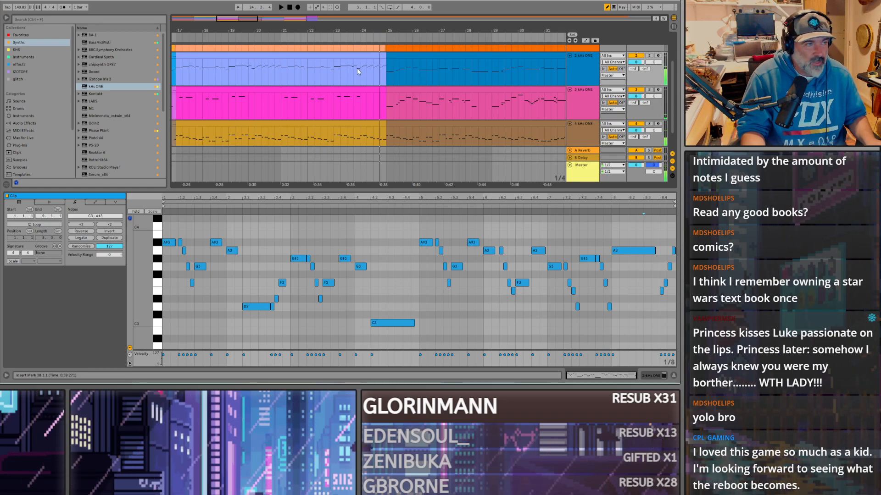
{"action": "left_click", "coordinate": [359, 70]}
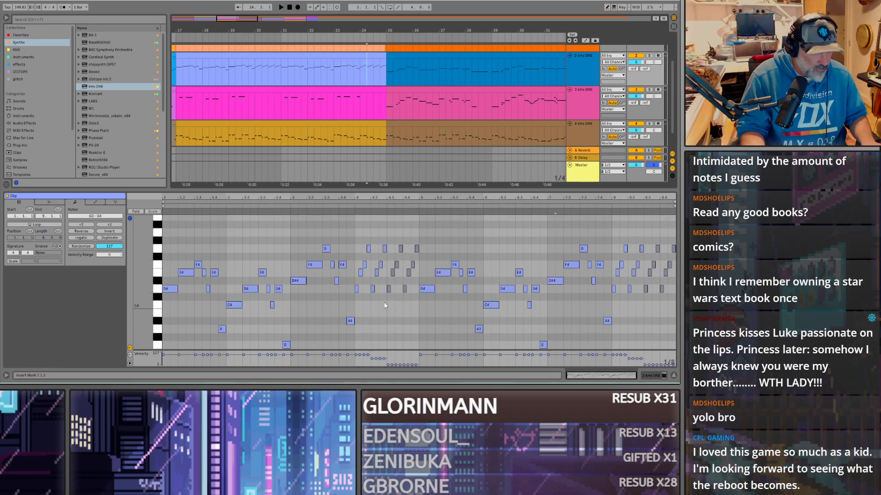
{"action": "left_click_drag", "start_coordinate": [377, 310], "coordinate": [370, 270]}
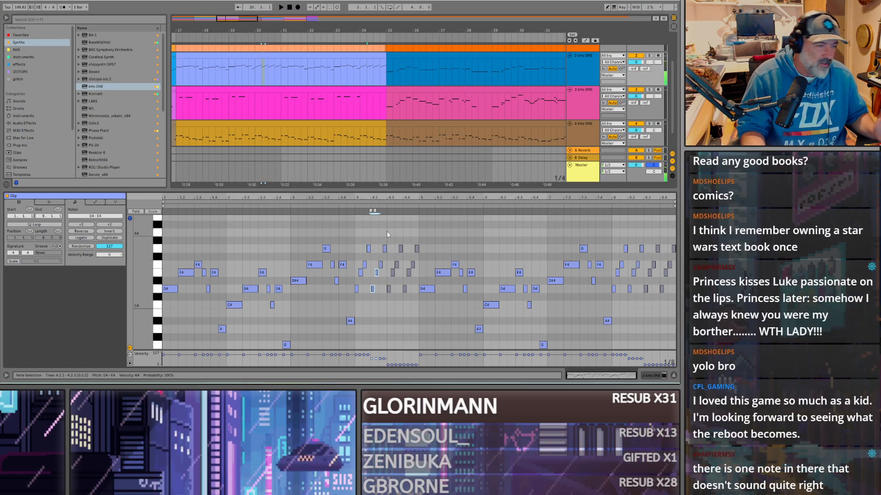
{"action": "left_click_drag", "start_coordinate": [375, 225], "coordinate": [389, 288]}
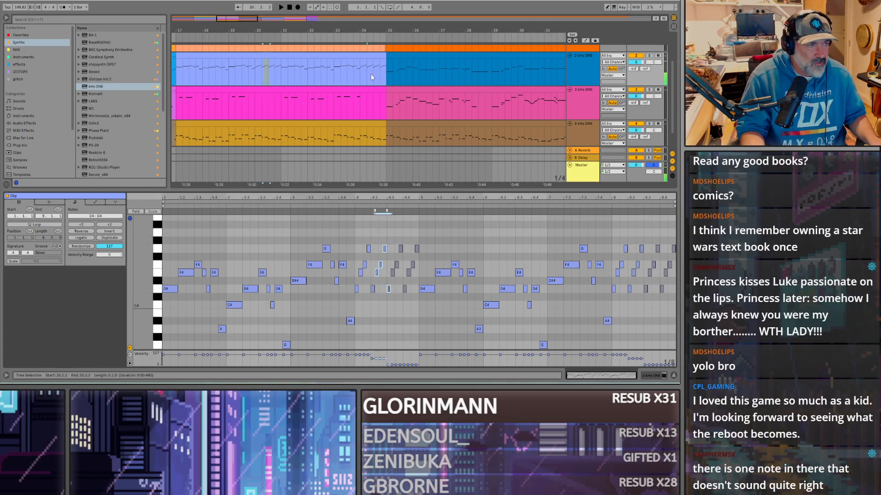
Step: Open the magenta clip on the middle kHs ONE track and play the arrangement from bar 17
{"action": "scroll", "coordinate": [340, 84], "scroll_direction": "down", "scroll_amount": 2}
{"action": "left_click", "coordinate": [337, 112]}
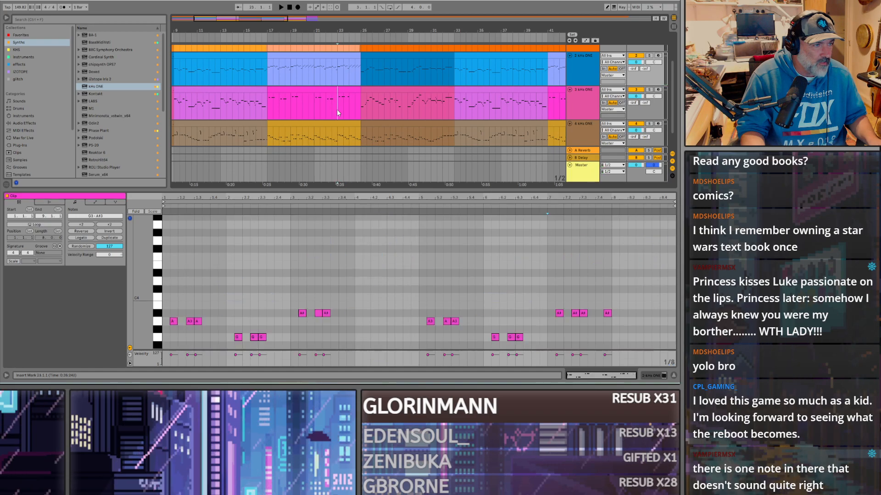
{"action": "left_click", "coordinate": [266, 112]}
{"action": "key", "text": "space"}
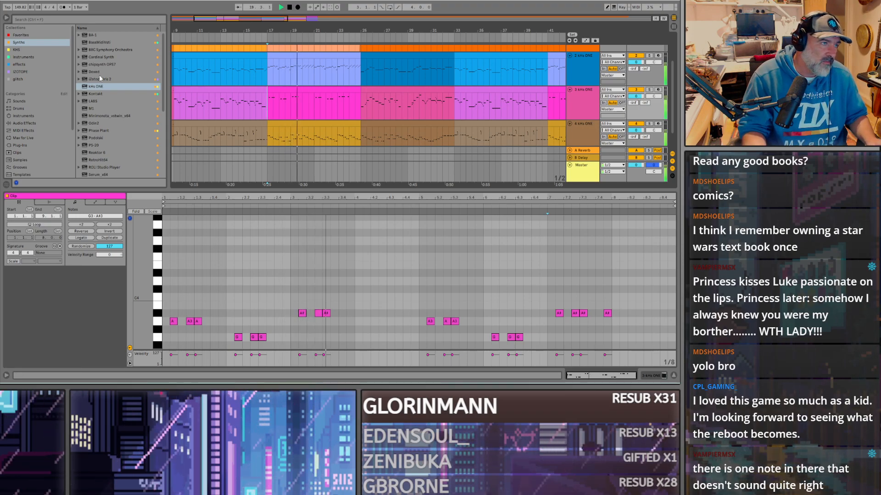
Step: Follow the playback through the duplicated clips from bar 25 onward on the three kHs ONE tracks
{"action": "scroll", "coordinate": [329, 66], "scroll_direction": "down", "scroll_amount": 1}
{"action": "scroll", "coordinate": [328, 67], "scroll_direction": "up", "scroll_amount": 1}
{"action": "scroll", "coordinate": [328, 68], "scroll_direction": "down", "scroll_amount": 1}
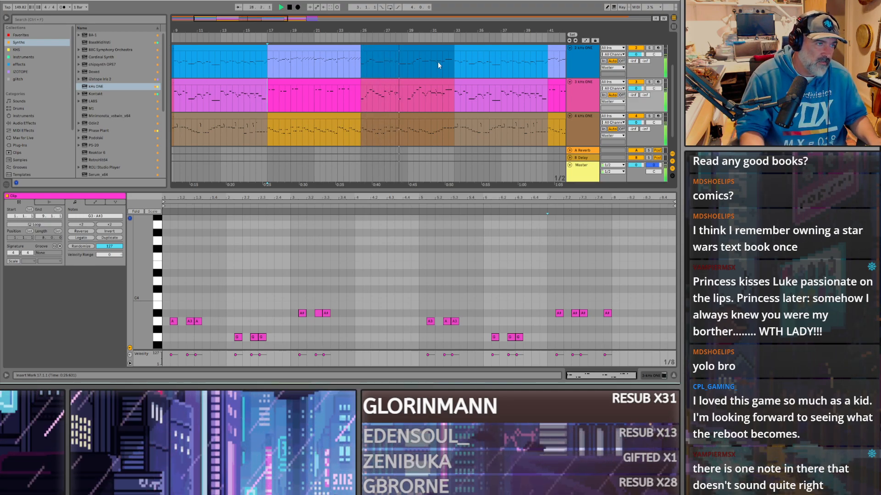
{"action": "scroll", "coordinate": [425, 66], "scroll_direction": "right", "scroll_amount": 1}
{"action": "scroll", "coordinate": [416, 68], "scroll_direction": "down", "scroll_amount": 3}
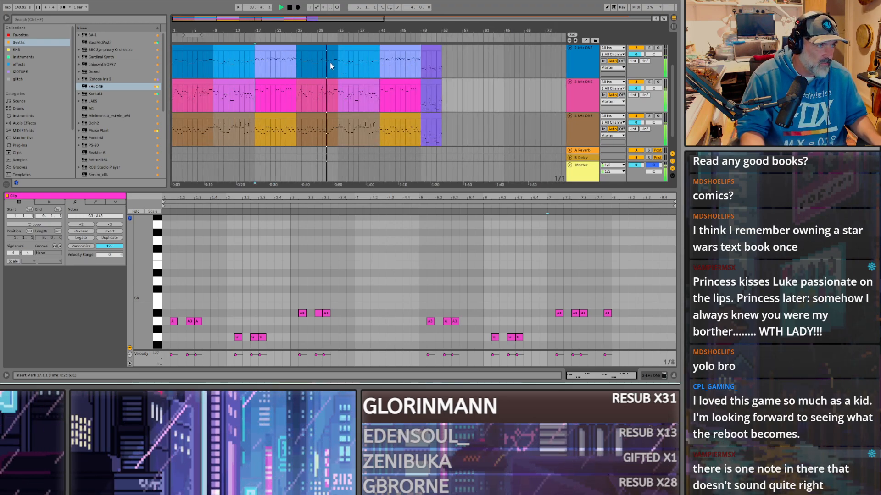
{"action": "scroll", "coordinate": [329, 63], "scroll_direction": "up", "scroll_amount": 3}
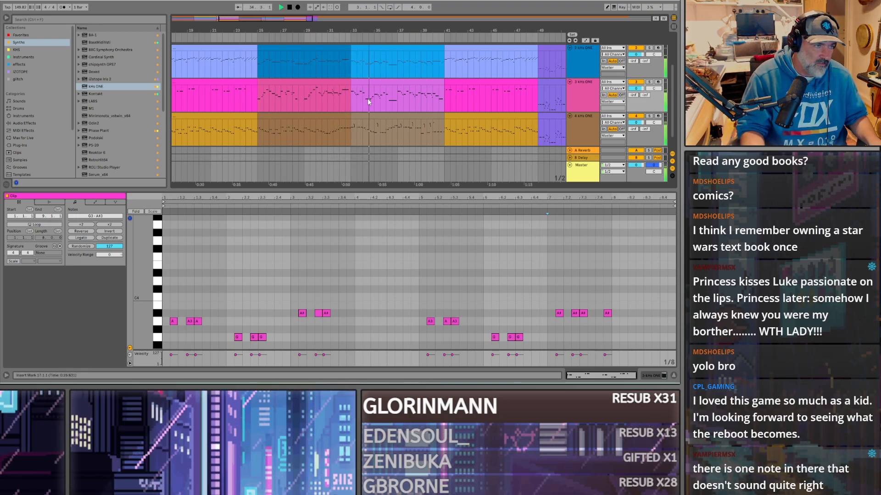
{"action": "scroll", "coordinate": [372, 89], "scroll_direction": "up", "scroll_amount": 2}
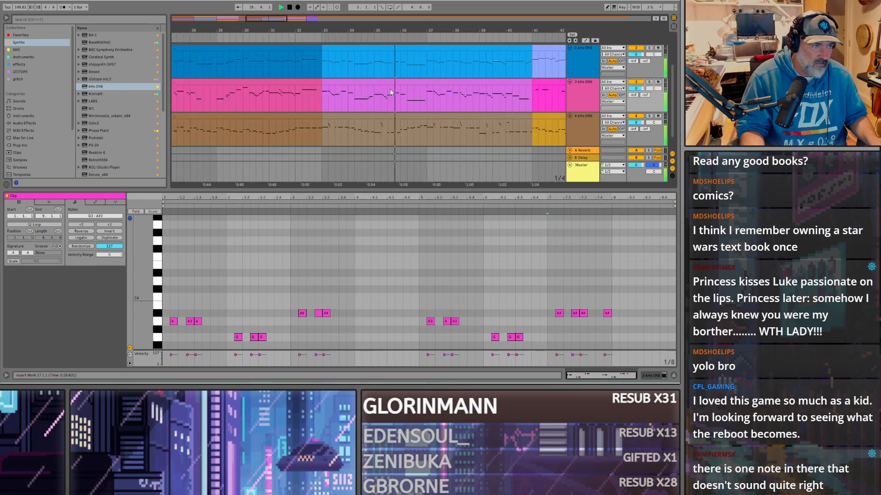
{"action": "scroll", "coordinate": [436, 131], "scroll_direction": "up", "scroll_amount": 2}
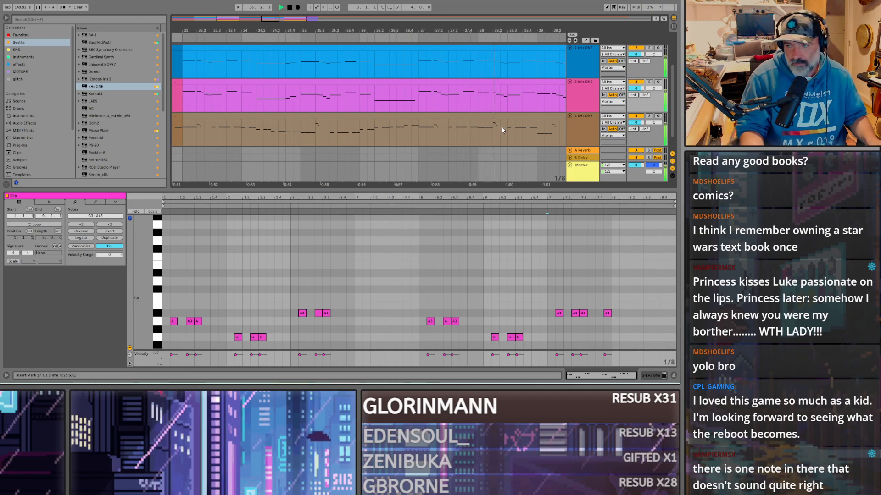
{"action": "scroll", "coordinate": [414, 119], "scroll_direction": "down", "scroll_amount": 2}
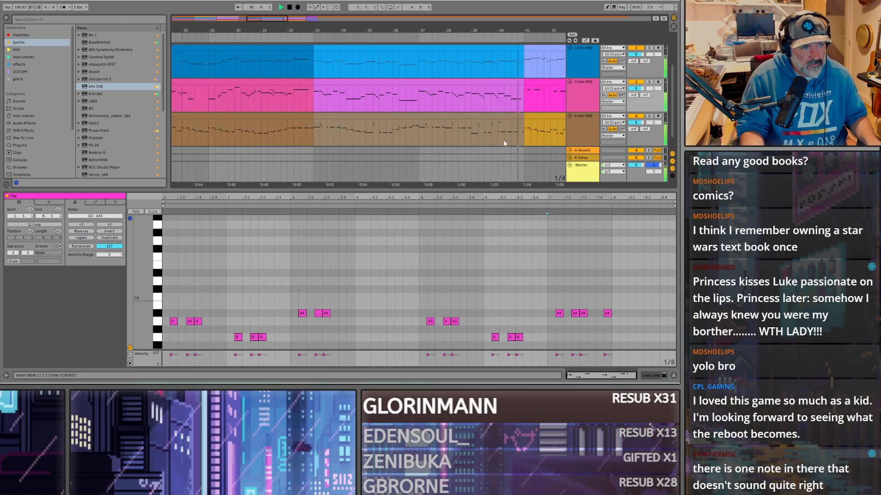
{"action": "scroll", "coordinate": [441, 105], "scroll_direction": "down", "scroll_amount": 5}
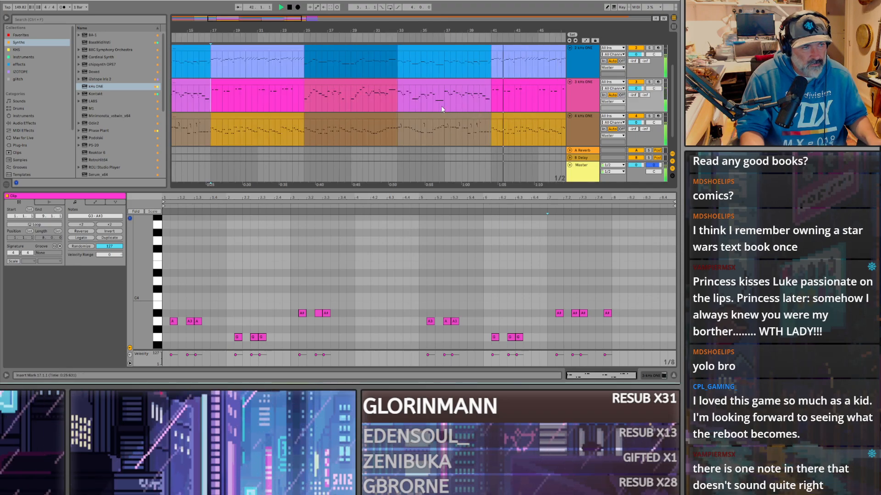
{"action": "scroll", "coordinate": [435, 100], "scroll_direction": "up", "scroll_amount": 3}
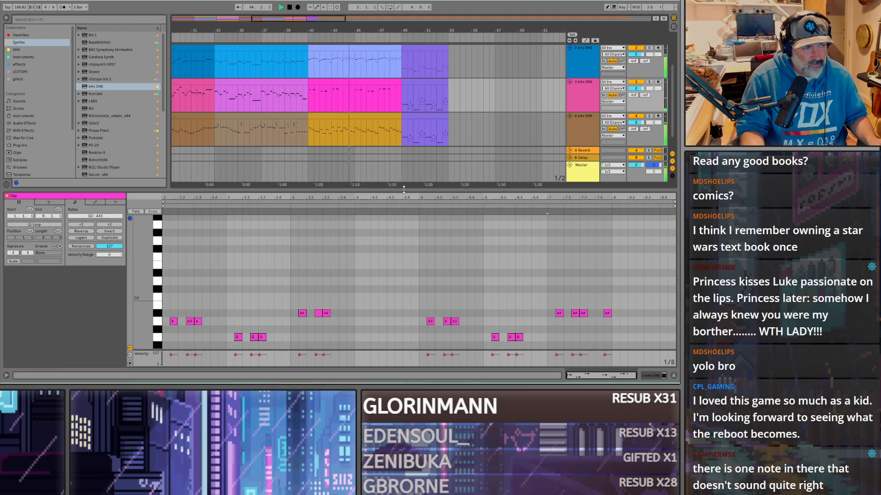
Step: Enlarge the arrangement area to show the reference audio track, and review the purple clips starting at bar 49
{"action": "left_click_drag", "start_coordinate": [404, 190], "coordinate": [404, 264]}
{"action": "scroll", "coordinate": [372, 179], "scroll_direction": "left", "scroll_amount": 4}
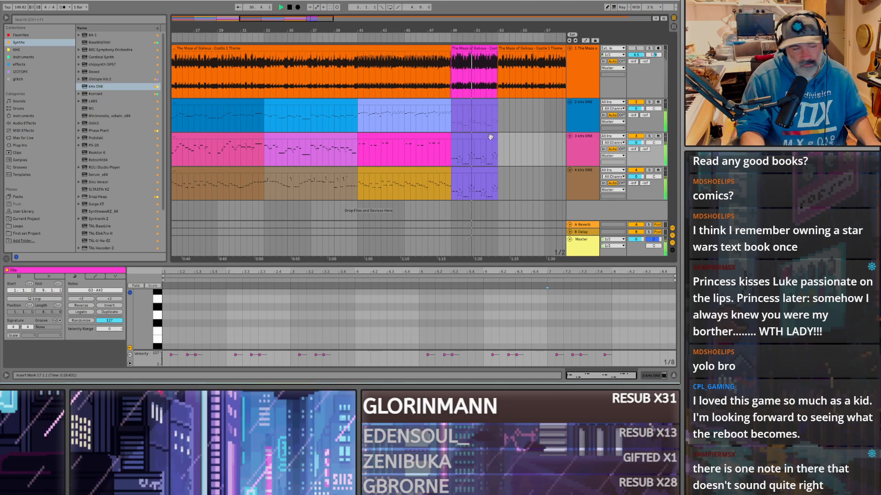
{"action": "scroll", "coordinate": [484, 141], "scroll_direction": "up", "scroll_amount": 2}
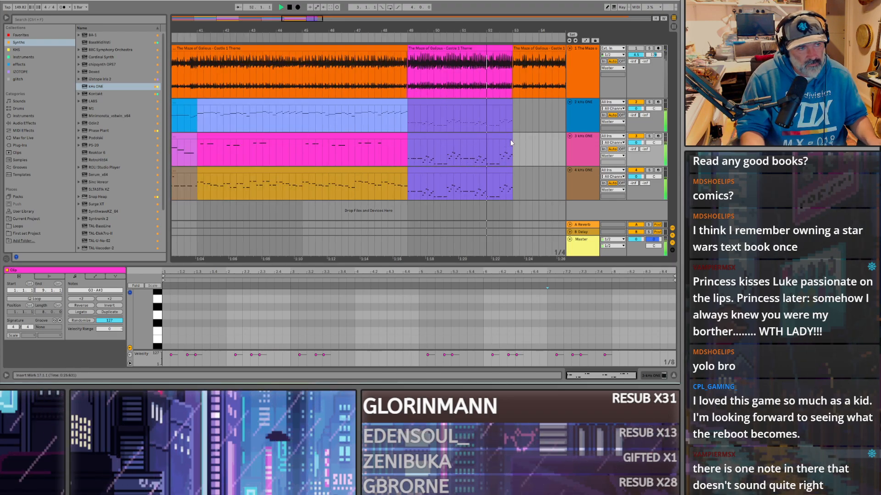
{"action": "scroll", "coordinate": [511, 143], "scroll_direction": "down", "scroll_amount": 4}
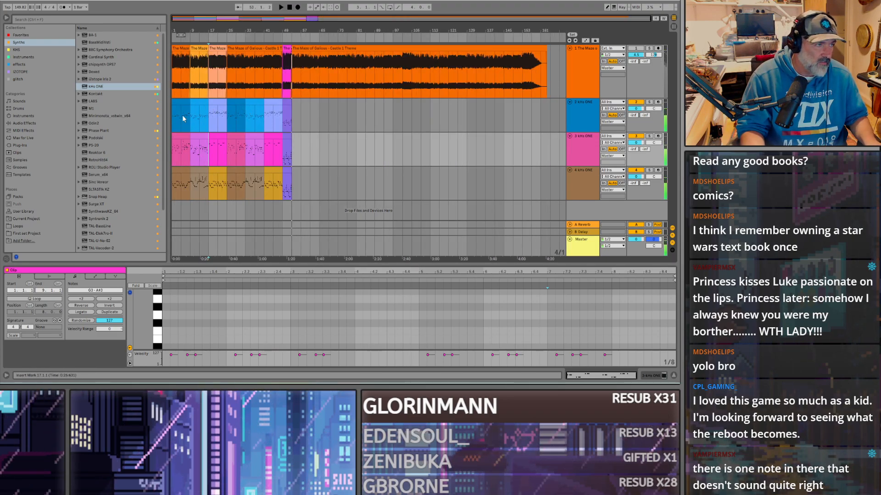
Step: Inspect the last orange The Maze of Galious reference clip and start playback from bar 101
{"action": "left_click", "coordinate": [175, 121]}
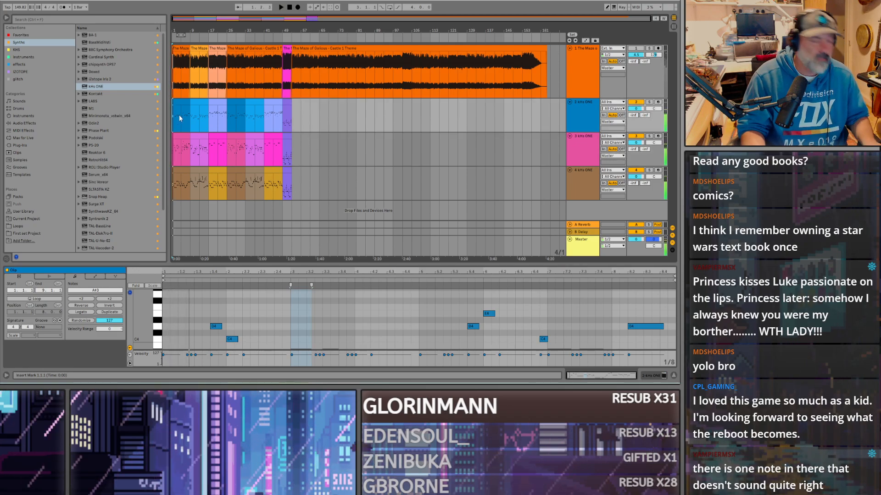
{"action": "left_click", "coordinate": [537, 48]}
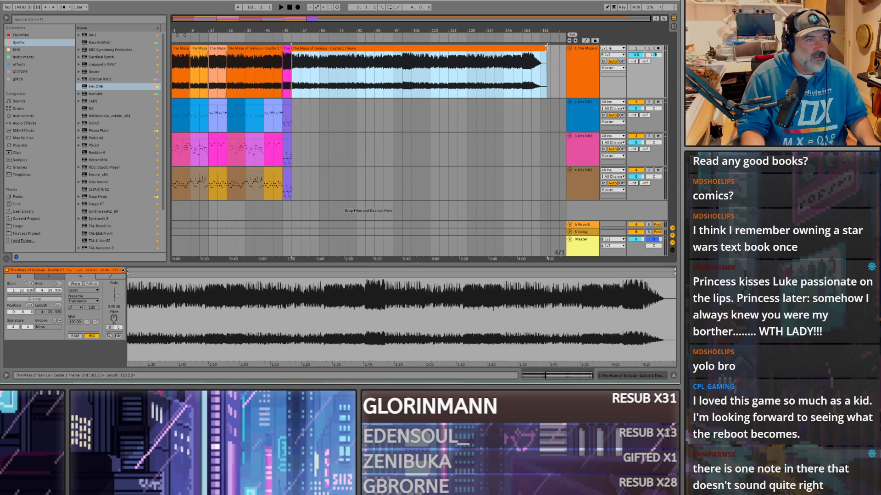
{"action": "left_click", "coordinate": [402, 80]}
{"action": "key", "text": "space"}
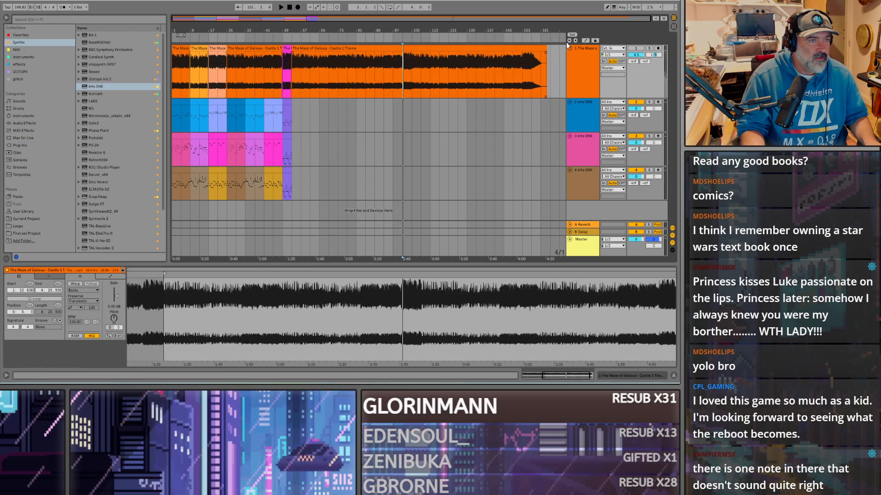
Step: Delete the leftover orange reference audio clip that runs from bar 53 to the end
{"action": "left_click", "coordinate": [516, 47]}
{"action": "key", "text": "Delete"}
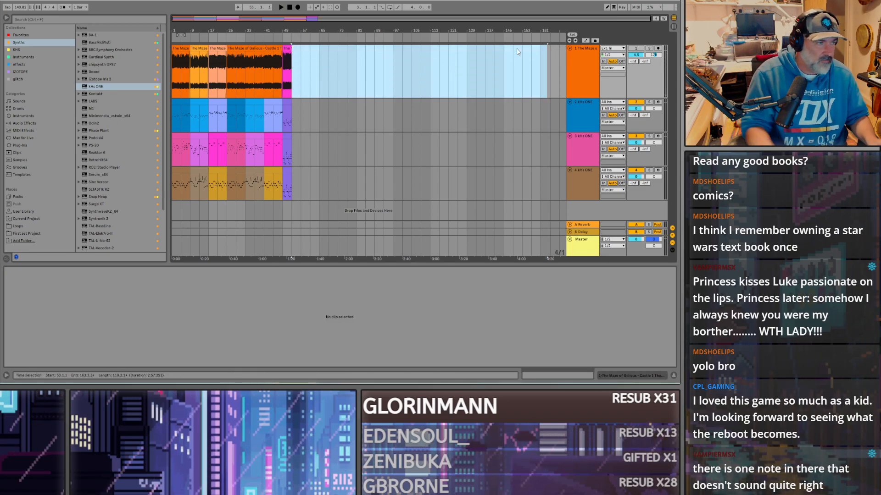
Step: Start saving the Live Set and choose the Covers folder inside First set Project as its location
{"action": "key", "text": "ctrl+s"}
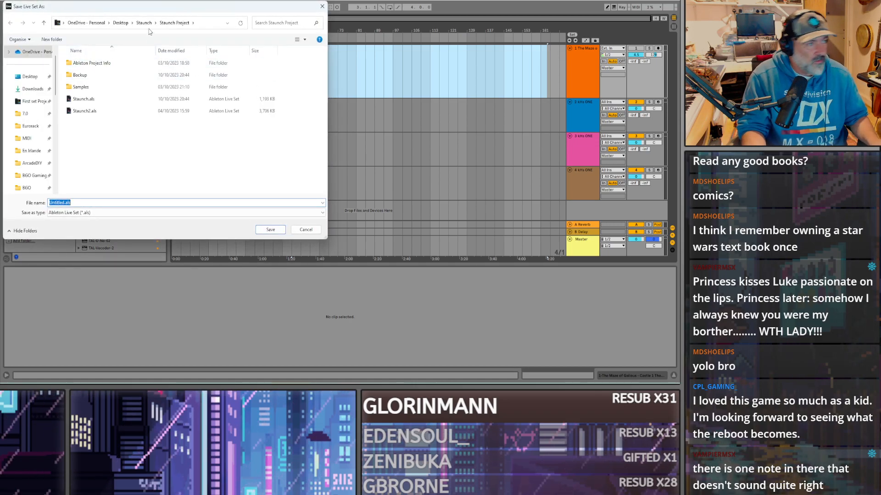
{"action": "left_click", "coordinate": [33, 101]}
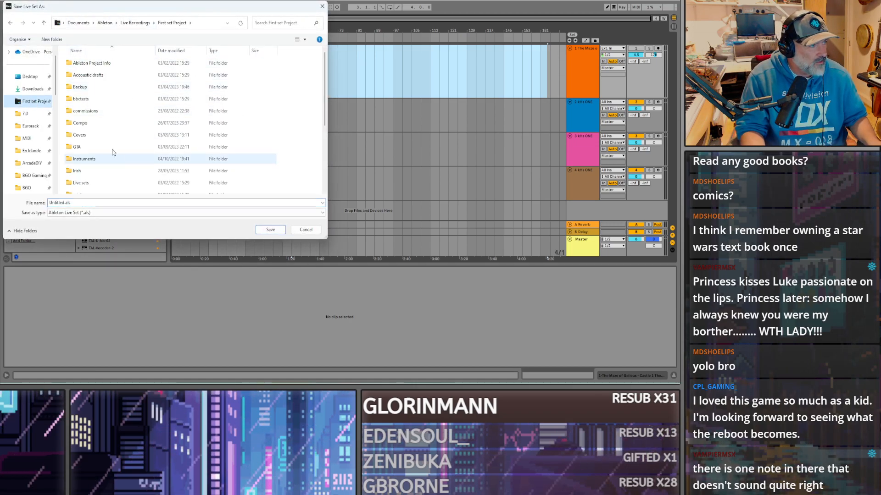
{"action": "scroll", "coordinate": [120, 158], "scroll_direction": "down", "scroll_amount": 2}
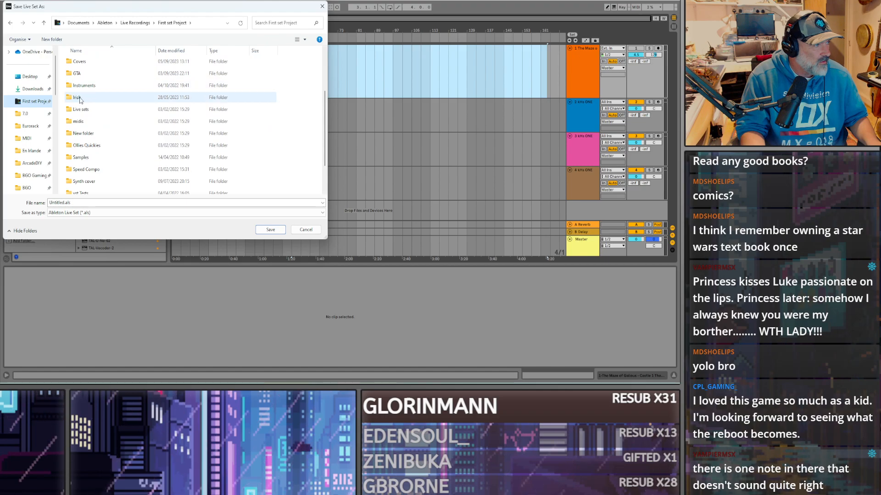
{"action": "double_click", "coordinate": [79, 62]}
{"action": "double_click", "coordinate": [55, 202]}
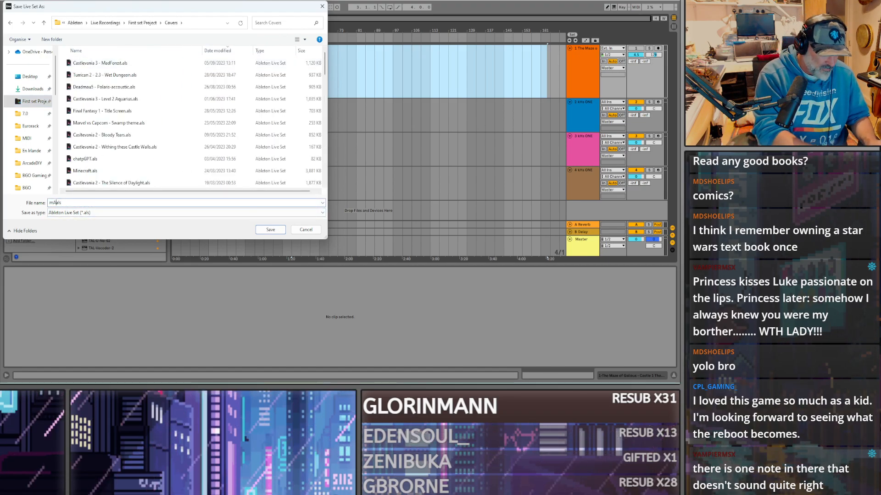
{"action": "type", "text": "mAZE OF"}
{"action": "key", "text": "BackSpace"}
{"action": "key", "text": "BackSpace"}
{"action": "key", "text": "BackSpace"}
{"action": "key", "text": "BackSpace"}
{"action": "key", "text": "BackSpace"}
{"action": "key", "text": "BackSpace"}
{"action": "key", "text": "BackSpace"}
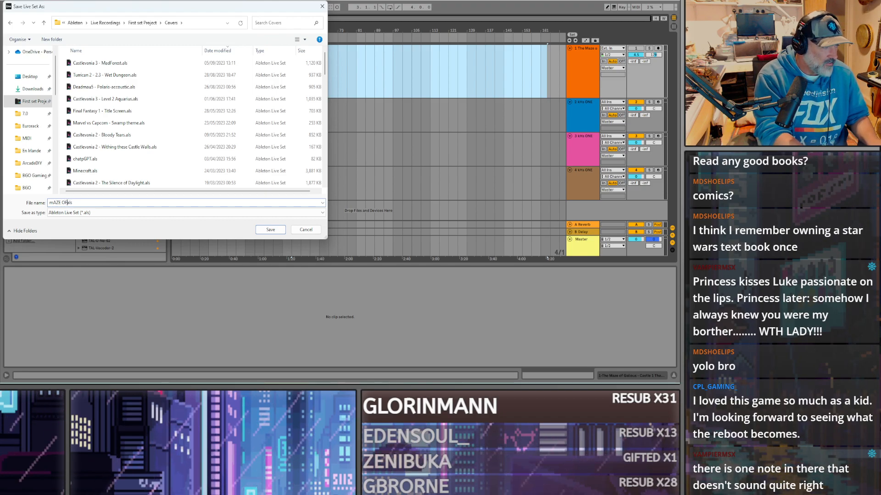
Step: Name the Live Set "Maze of Galious - Castle 1" and save it
{"action": "type", "text": "Maze of Ga"}
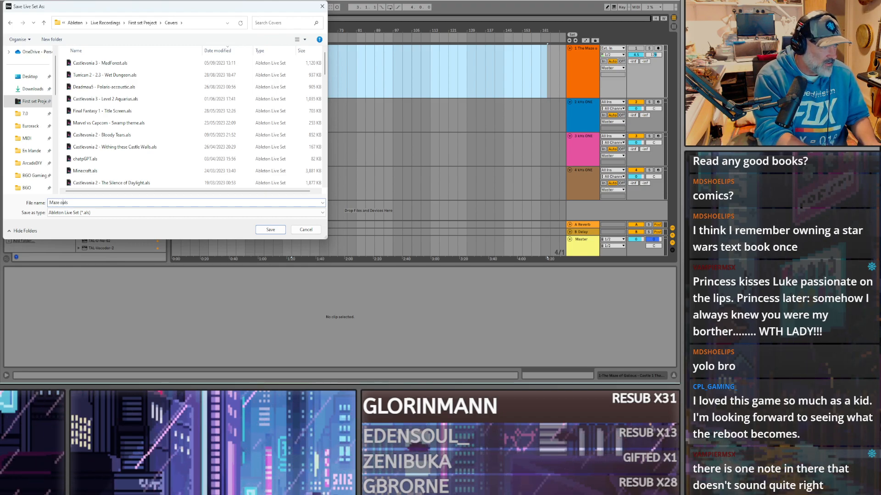
{"action": "type", "text": "lious - "}
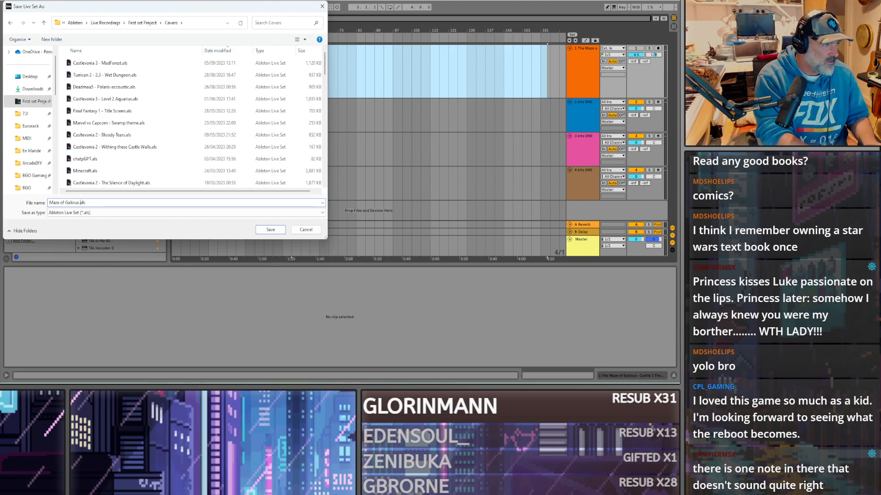
{"action": "type", "text": "Ca"}
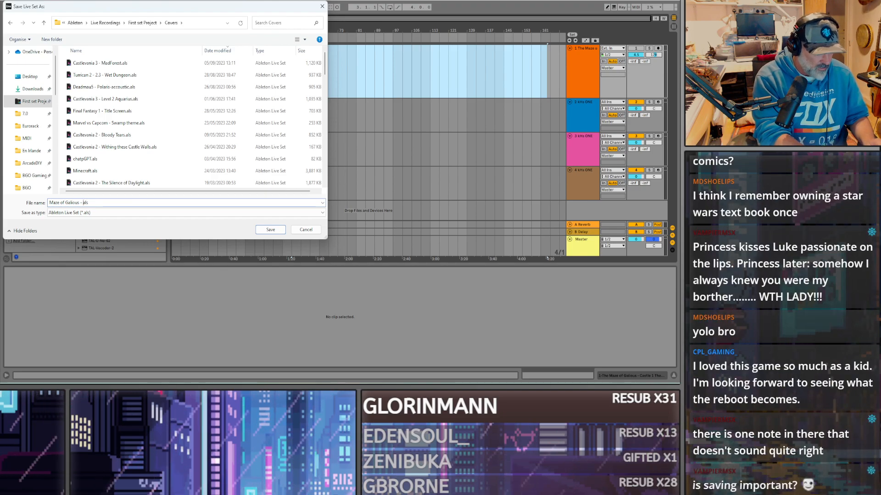
{"action": "type", "text": "slte 1"}
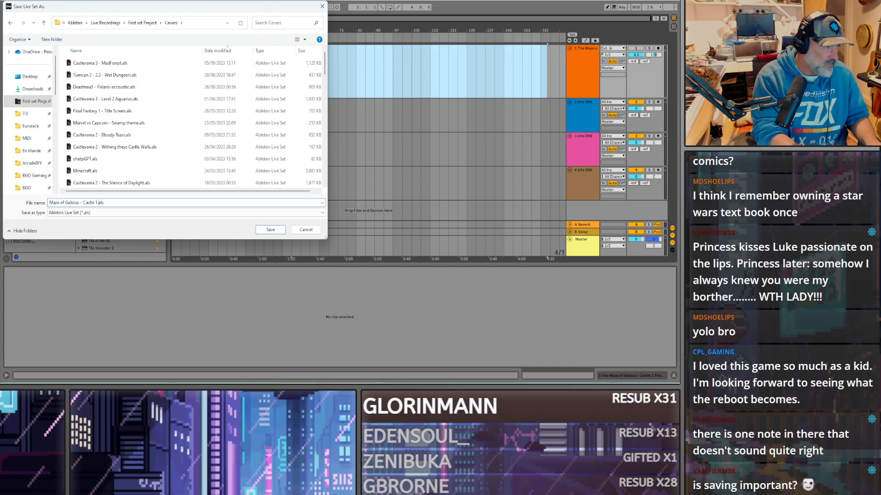
{"action": "key", "text": "Return"}
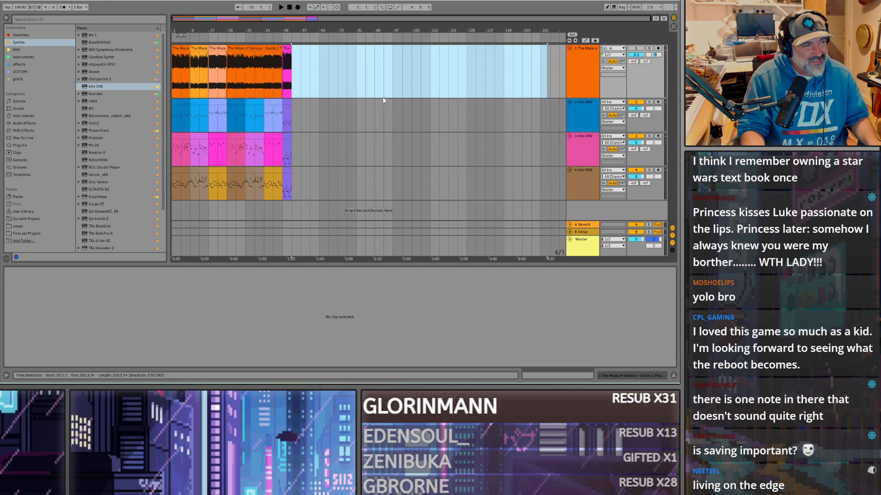
Step: Reduce the height of the reference audio track and play the arrangement from bar 9
{"action": "left_click_drag", "start_coordinate": [579, 98], "coordinate": [574, 73]}
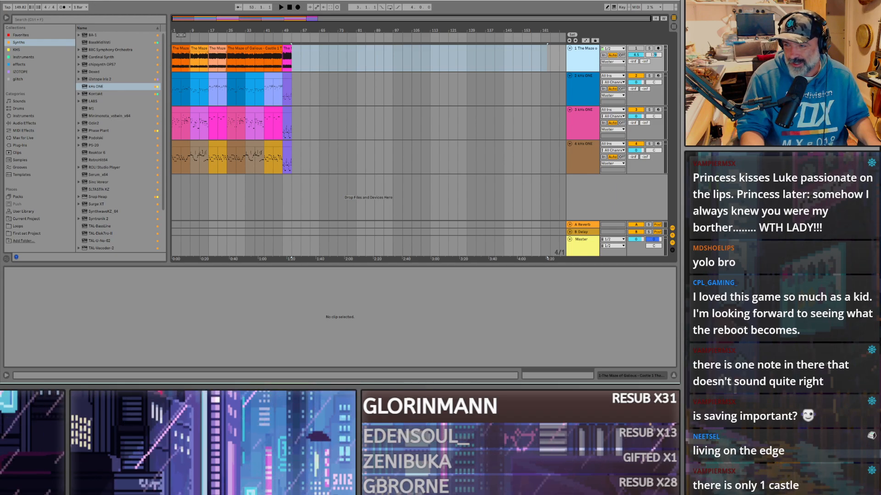
{"action": "left_click", "coordinate": [173, 94]}
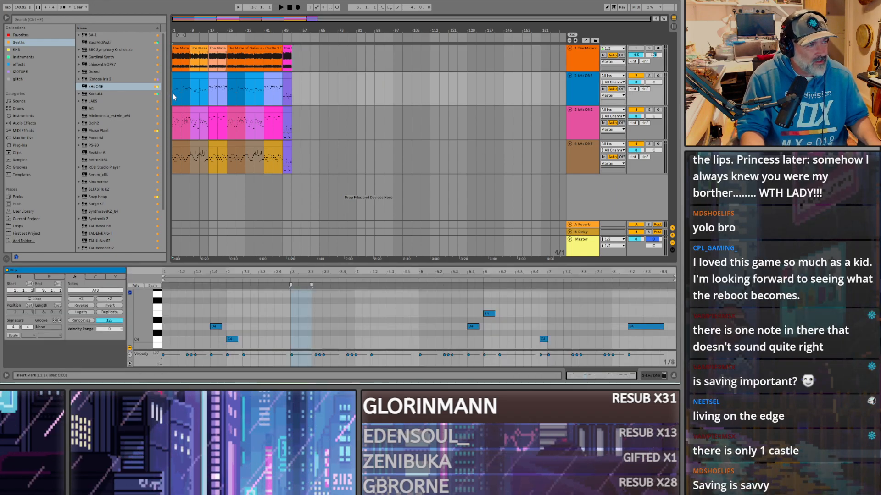
{"action": "scroll", "coordinate": [173, 95], "scroll_direction": "up", "scroll_amount": 4}
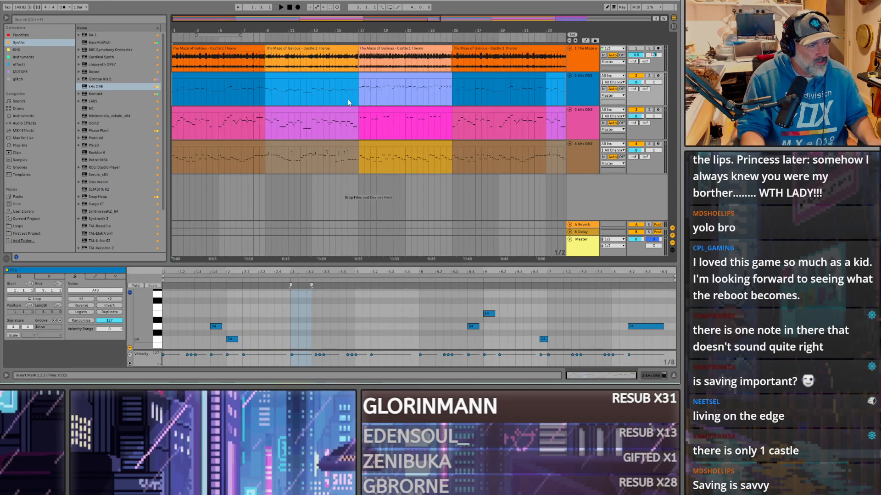
{"action": "scroll", "coordinate": [266, 160], "scroll_direction": "up", "scroll_amount": 3}
{"action": "left_click", "coordinate": [265, 160]}
{"action": "key", "text": "space"}
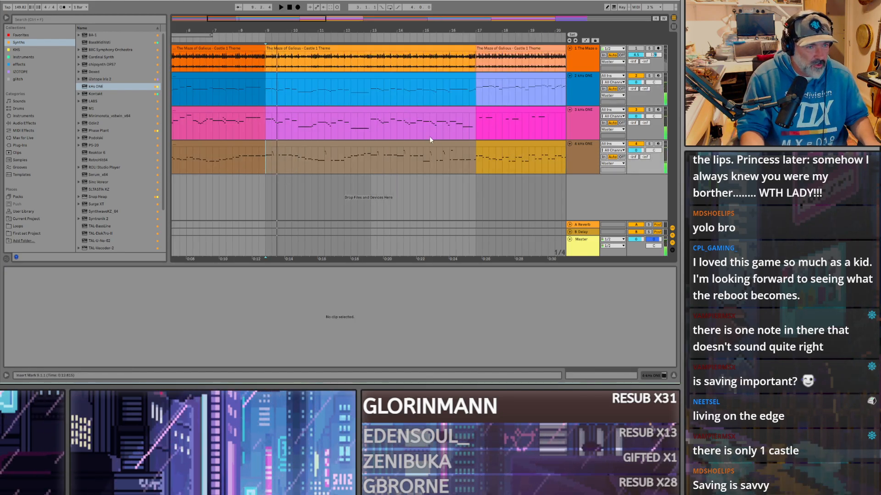
Step: Stop playback and inspect the short descending notes near the start of the bar 9 clip on the brown kHs ONE track
{"action": "double_click", "coordinate": [318, 157]}
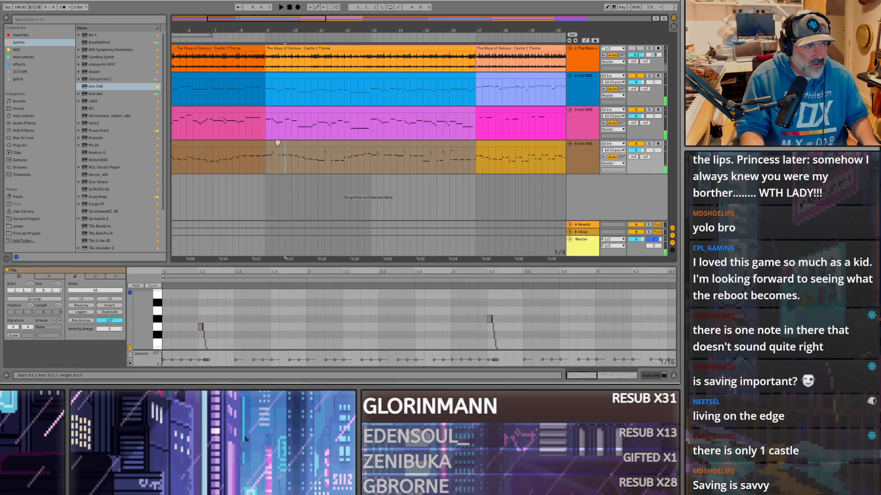
{"action": "key", "text": "space"}
{"action": "scroll", "coordinate": [170, 317], "scroll_direction": "up", "scroll_amount": 3}
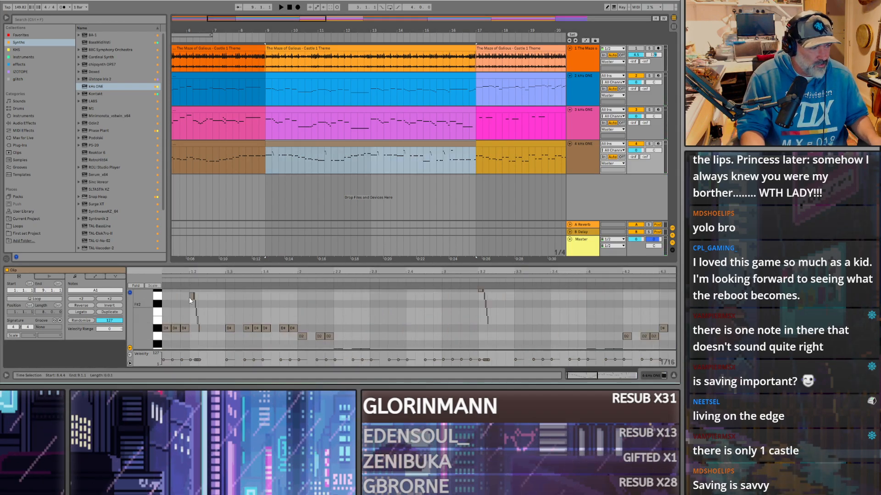
{"action": "left_click", "coordinate": [191, 297]}
{"action": "scroll", "coordinate": [192, 297], "scroll_direction": "up", "scroll_amount": 3}
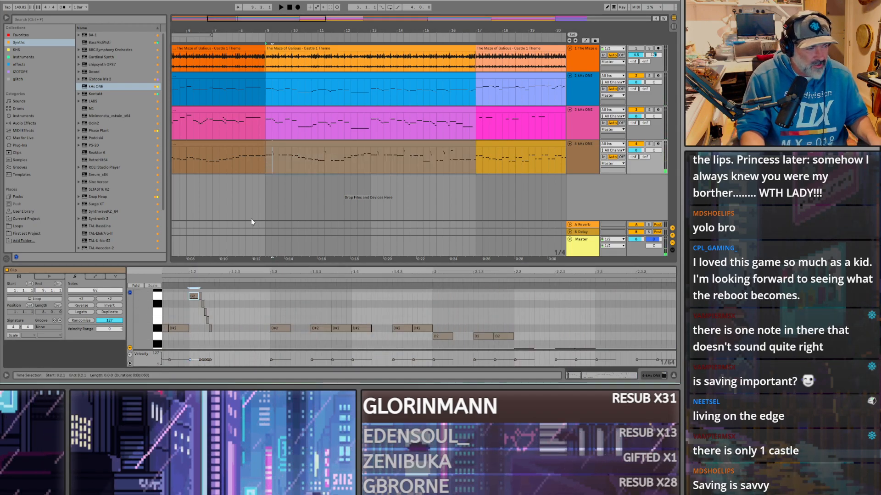
Step: Solo the reference audio track and listen to it from bar 9
{"action": "left_click", "coordinate": [269, 63]}
{"action": "left_click", "coordinate": [649, 47]}
{"action": "key", "text": "space"}
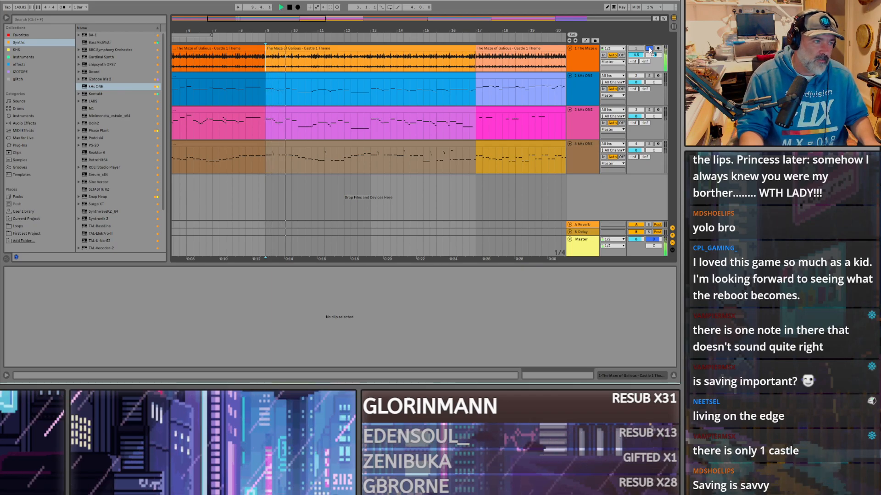
{"action": "scroll", "coordinate": [298, 165], "scroll_direction": "up", "scroll_amount": 5}
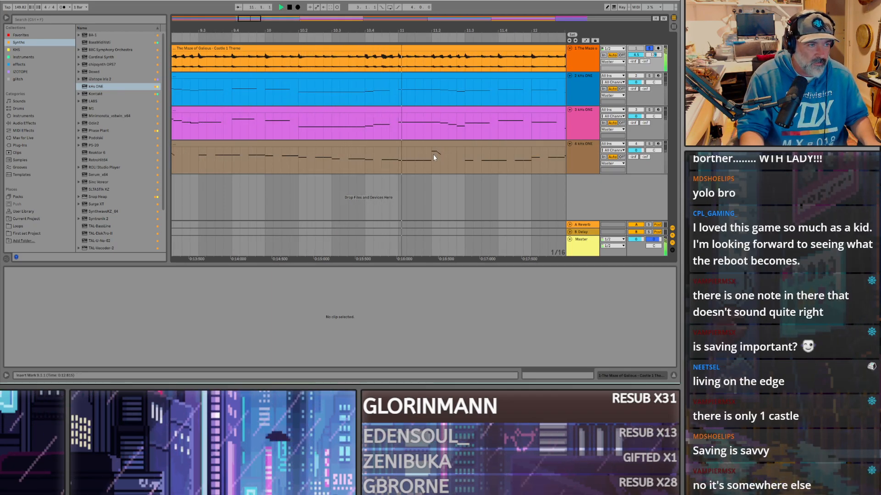
Step: Unsolo the reference track, activate it alongside the kHs ONE tracks, and play them together from bar 9
{"action": "left_click", "coordinate": [649, 48]}
{"action": "scroll", "coordinate": [414, 83], "scroll_direction": "down", "scroll_amount": 5}
{"action": "key", "text": "space"}
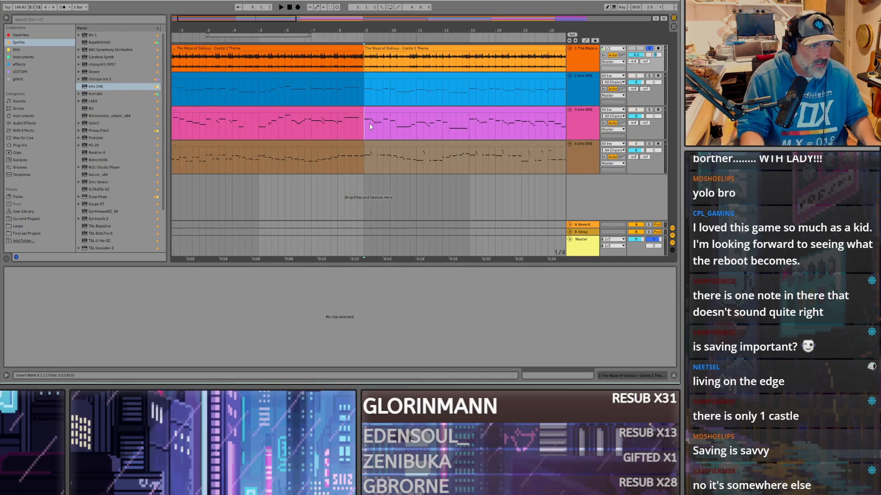
{"action": "key", "text": "space"}
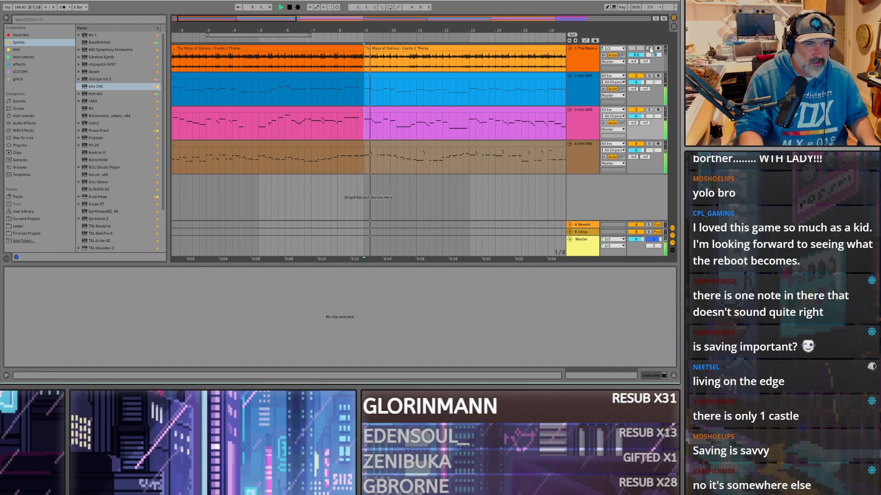
{"action": "left_click", "coordinate": [636, 48]}
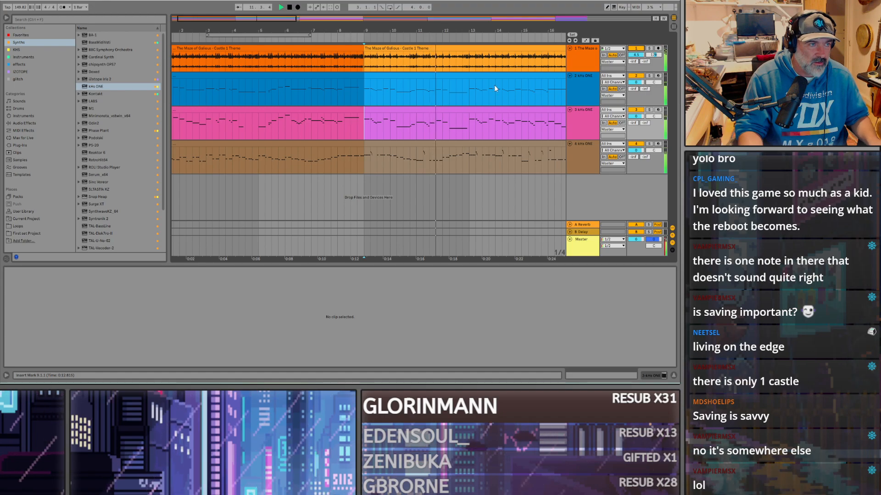
{"action": "scroll", "coordinate": [505, 91], "scroll_direction": "left", "scroll_amount": 1}
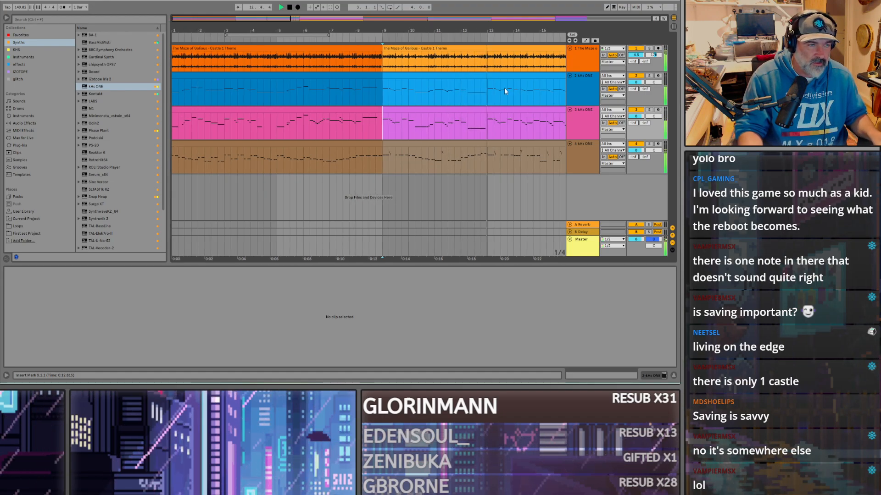
{"action": "scroll", "coordinate": [369, 102], "scroll_direction": "right", "scroll_amount": 5}
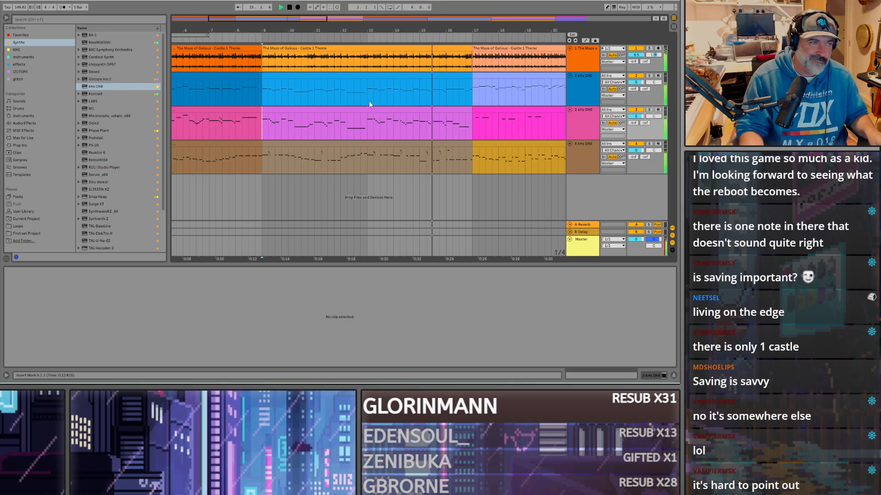
Step: Replay the section just before bar 15, and compare the MIDI clips with the reference audio from bar 17 onward
{"action": "left_click", "coordinate": [416, 132]}
{"action": "key", "text": "space"}
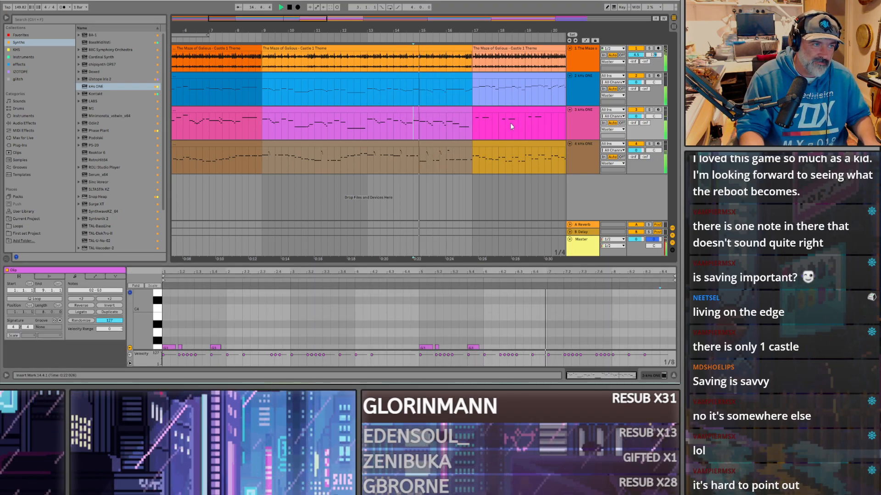
{"action": "left_click", "coordinate": [471, 95]}
{"action": "key", "text": "minus"}
{"action": "key", "text": "minus"}
{"action": "scroll", "coordinate": [367, 95], "scroll_direction": "up", "scroll_amount": 3}
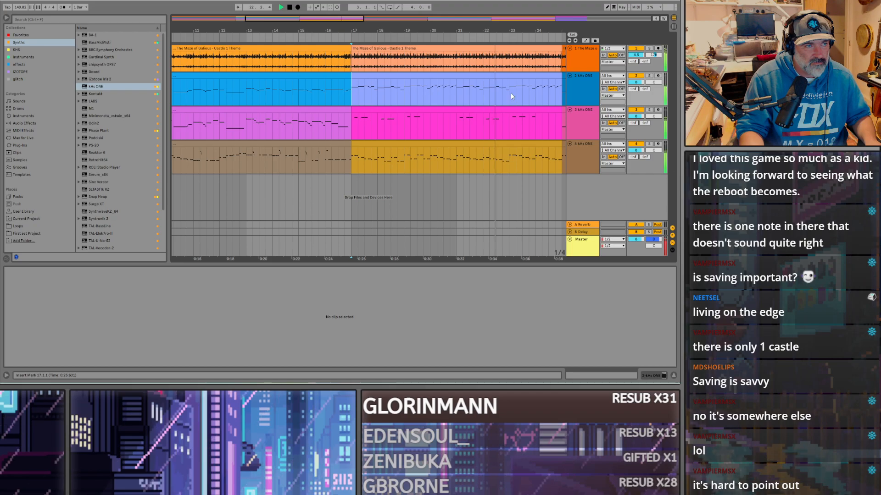
{"action": "scroll", "coordinate": [370, 95], "scroll_direction": "down", "scroll_amount": 3}
{"action": "scroll", "coordinate": [462, 96], "scroll_direction": "up", "scroll_amount": 3}
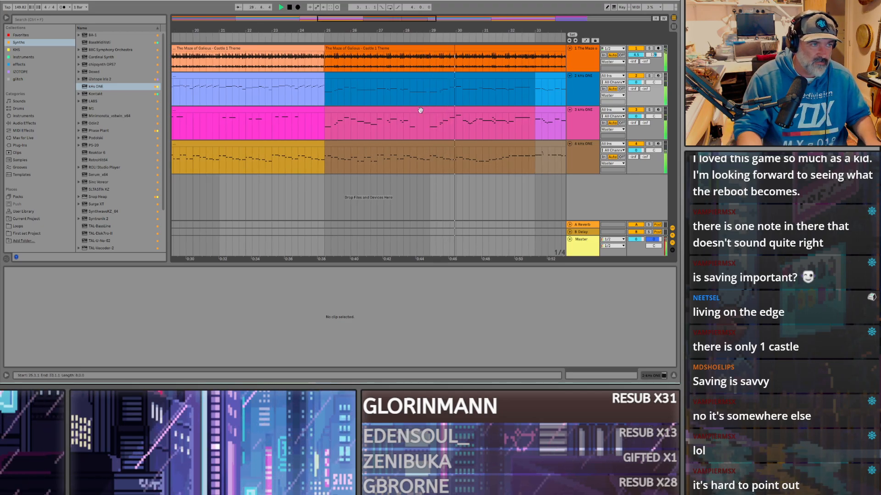
Step: Open the pink clip at bar 25 on the middle kHs ONE track in an enlarged note editor
{"action": "left_click", "coordinate": [429, 124]}
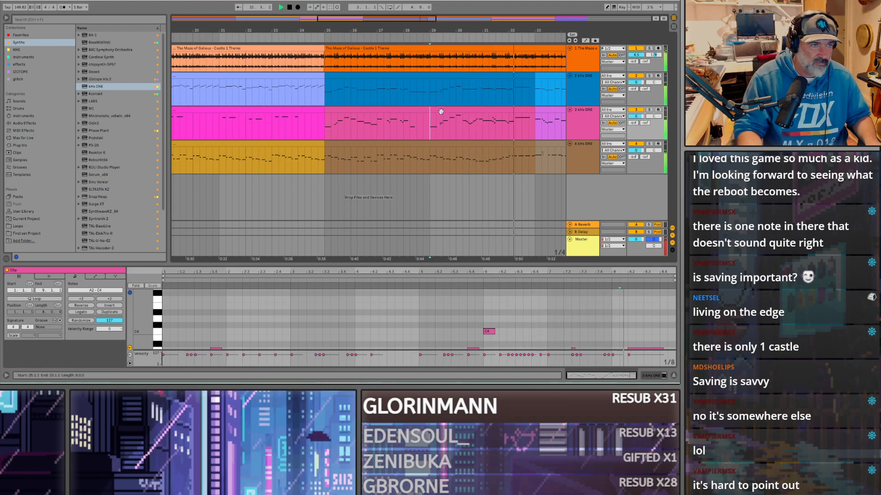
{"action": "left_click", "coordinate": [439, 110]}
{"action": "key", "text": "space"}
{"action": "left_click_drag", "start_coordinate": [377, 265], "coordinate": [382, 118]}
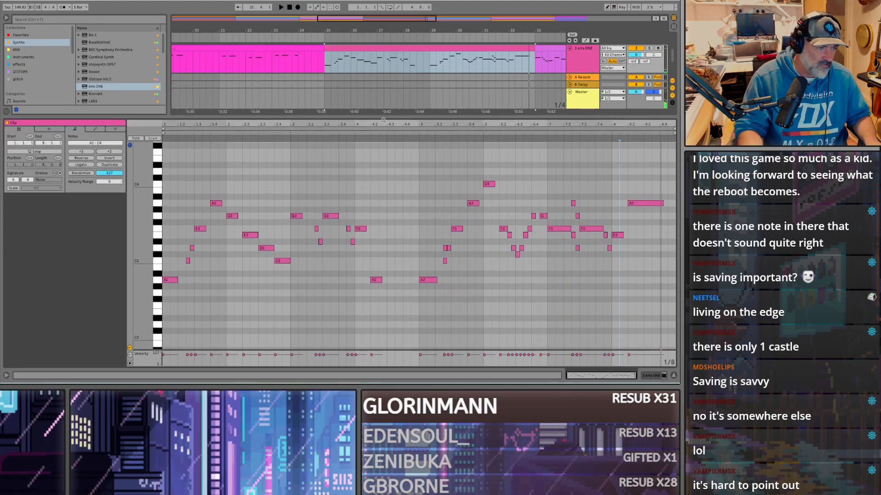
Step: Lengthen the A2 note in the clip's fourth bar and delete the extra short D3 note at 5.2.3
{"action": "left_click", "coordinate": [444, 260]}
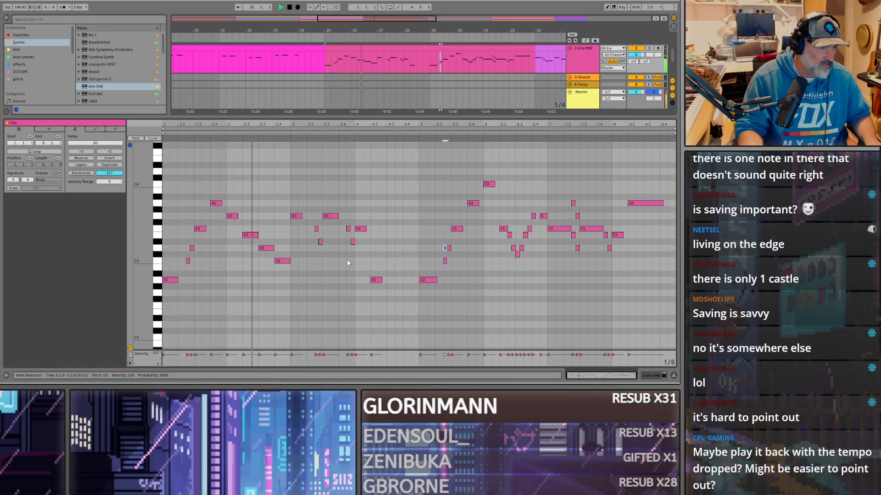
{"action": "left_click_drag", "start_coordinate": [380, 279], "coordinate": [399, 280]}
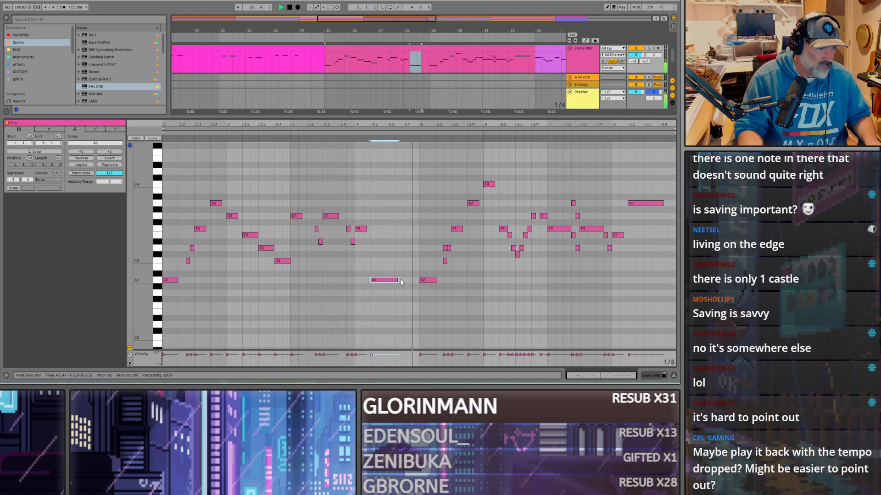
{"action": "left_click", "coordinate": [445, 268]}
{"action": "left_click", "coordinate": [448, 249]}
{"action": "left_click", "coordinate": [445, 255]}
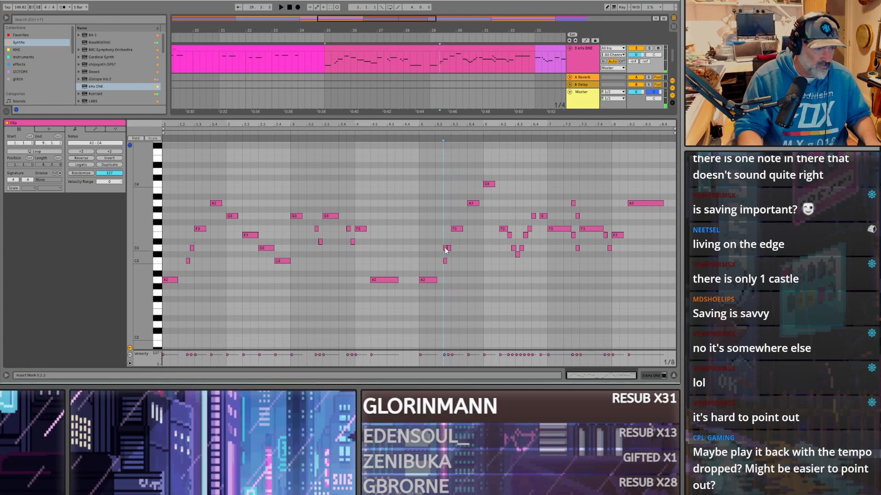
{"action": "key", "text": "Delete"}
Step: Replay the edited passage on the middle kHs ONE track from just before bar 29
{"action": "scroll", "coordinate": [445, 250], "scroll_direction": "up", "scroll_amount": 1}
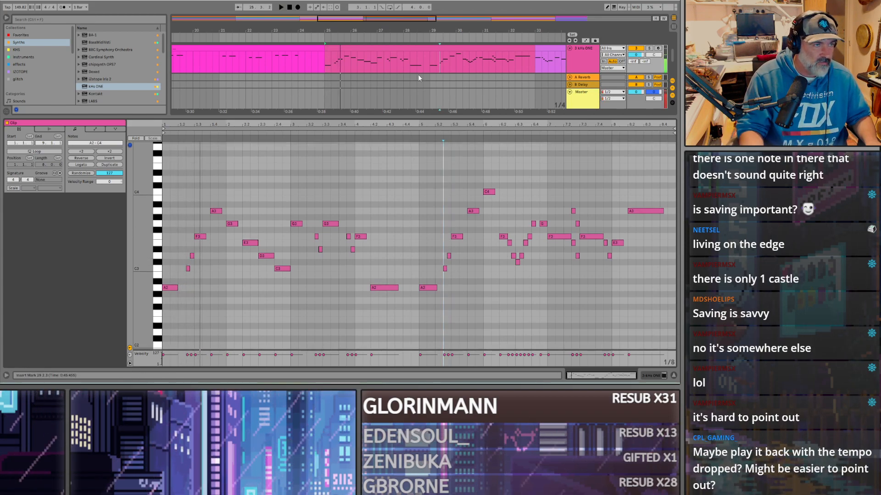
{"action": "left_click", "coordinate": [423, 68]}
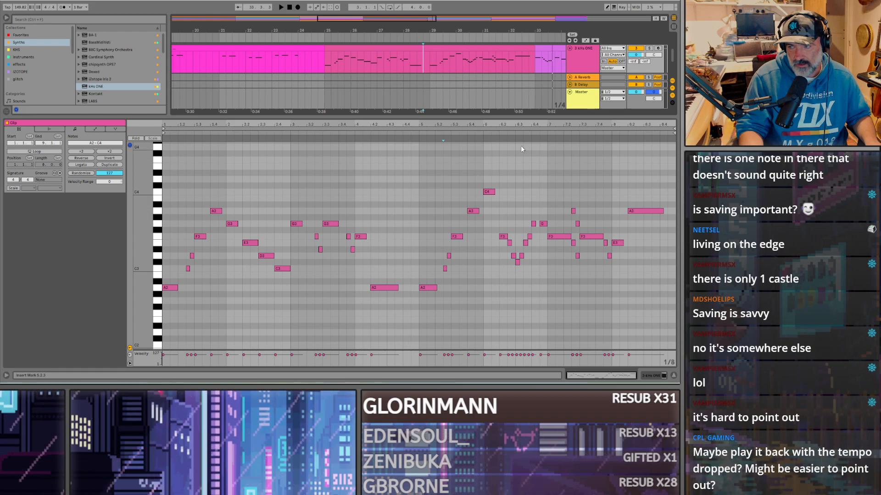
Step: Shrink the note editor to show all three kHs ONE tracks and play the whole arrangement from bar 1
{"action": "left_click_drag", "start_coordinate": [400, 117], "coordinate": [400, 206]}
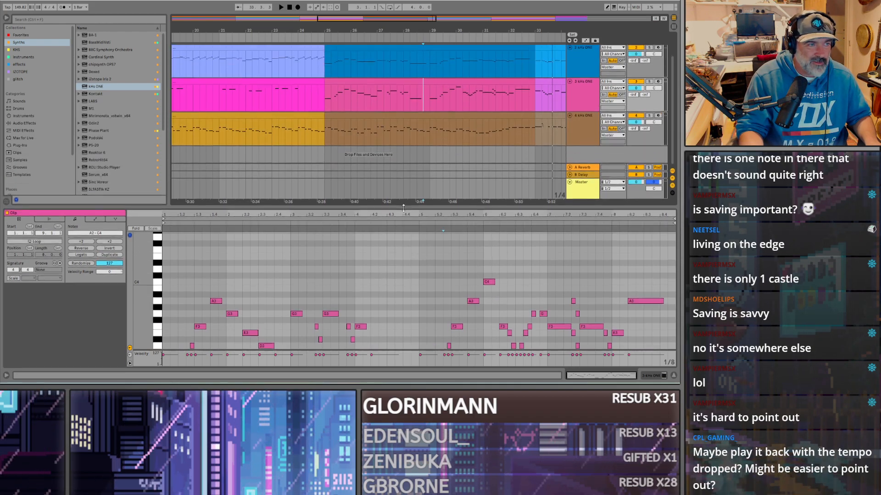
{"action": "scroll", "coordinate": [179, 73], "scroll_direction": "down", "scroll_amount": 5}
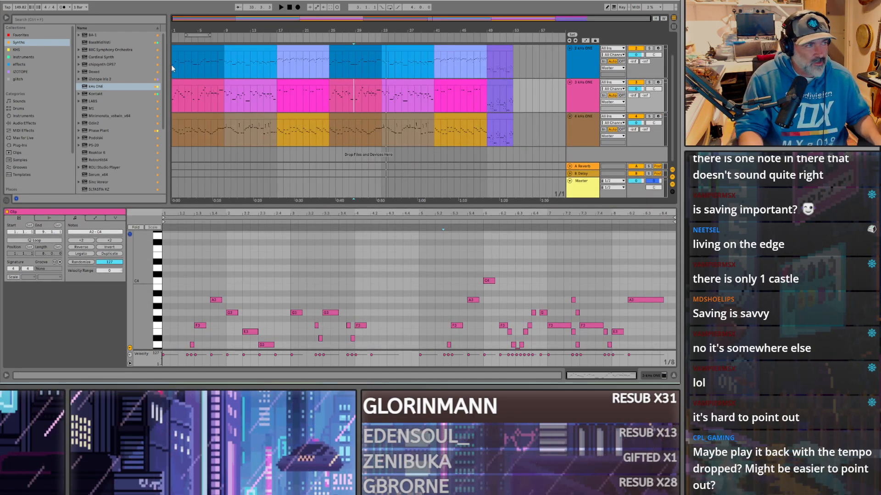
{"action": "left_click", "coordinate": [174, 68]}
{"action": "key", "text": "space"}
{"action": "scroll", "coordinate": [402, 65], "scroll_direction": "up", "scroll_amount": 2}
{"action": "key", "text": "space"}
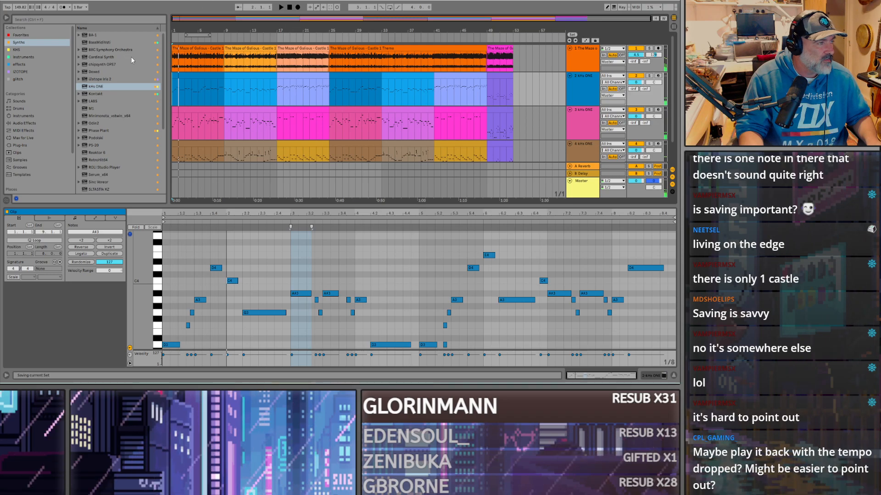
Step: Mute the reference audio track and play the MIDI clips from the start at a slowed tempo of 119 BPM
{"action": "left_click", "coordinate": [638, 49]}
{"action": "key", "text": "space"}
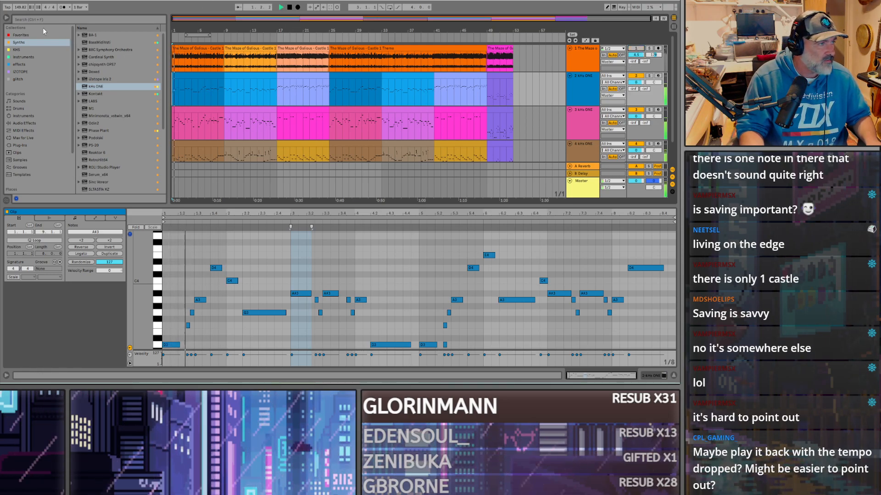
{"action": "left_click_drag", "start_coordinate": [20, 8], "coordinate": [20, 25]}
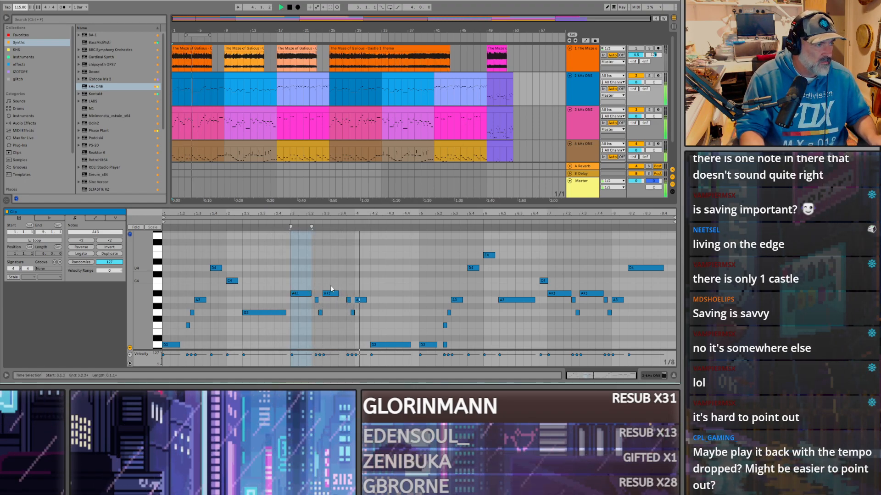
{"action": "scroll", "coordinate": [432, 275], "scroll_direction": "up", "scroll_amount": 1}
{"action": "scroll", "coordinate": [434, 276], "scroll_direction": "down", "scroll_amount": 1}
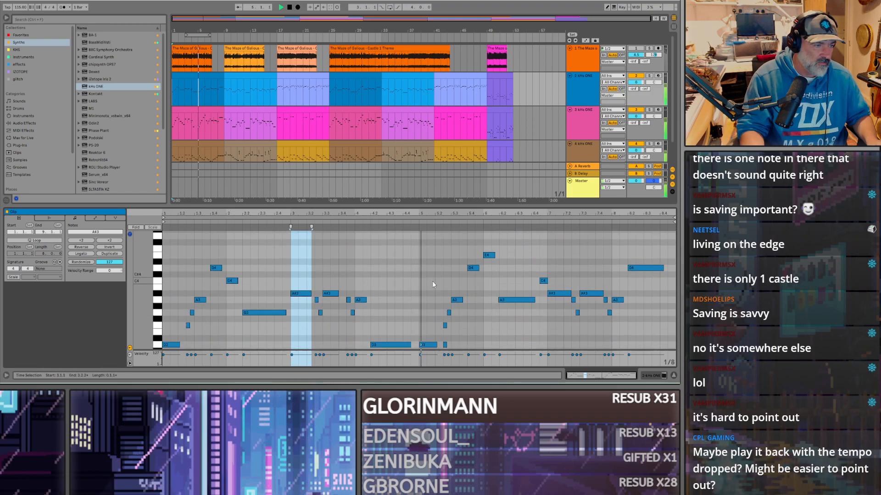
{"action": "scroll", "coordinate": [202, 127], "scroll_direction": "down", "scroll_amount": 2}
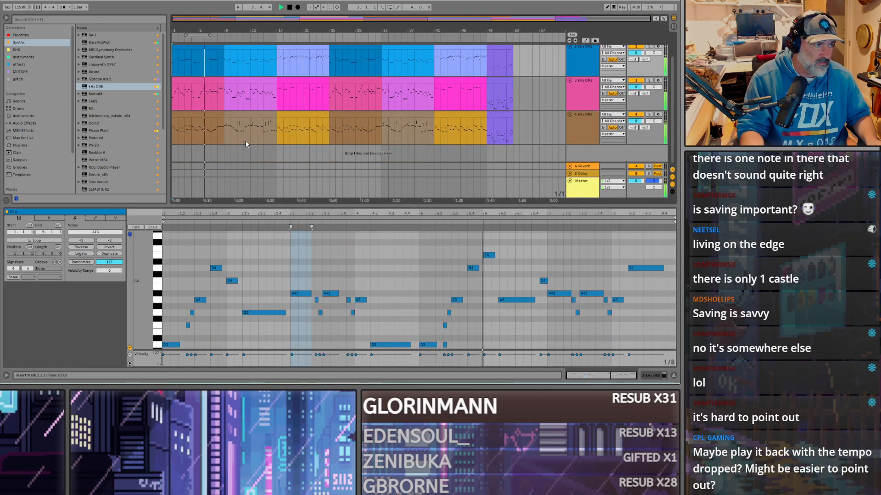
{"action": "scroll", "coordinate": [204, 133], "scroll_direction": "up", "scroll_amount": 2}
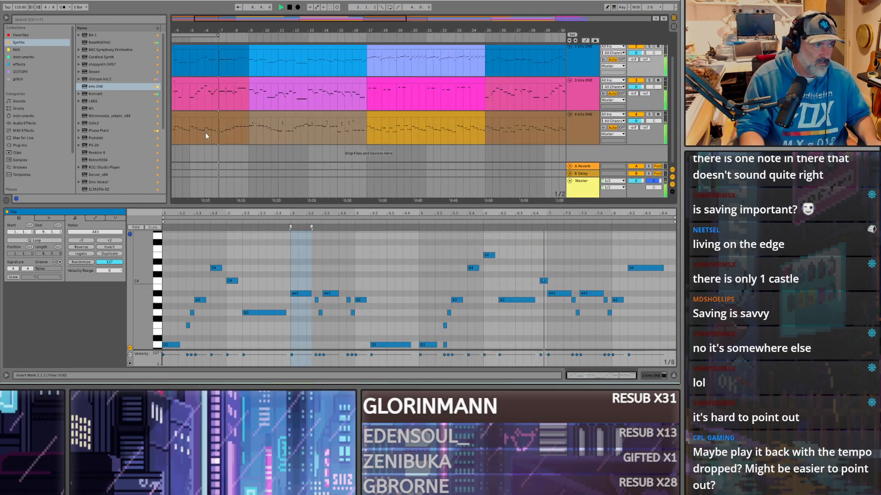
Step: Replay the slowed passage from bar 6 of the brown clip on the lowest kHs ONE track
{"action": "left_click", "coordinate": [204, 133]}
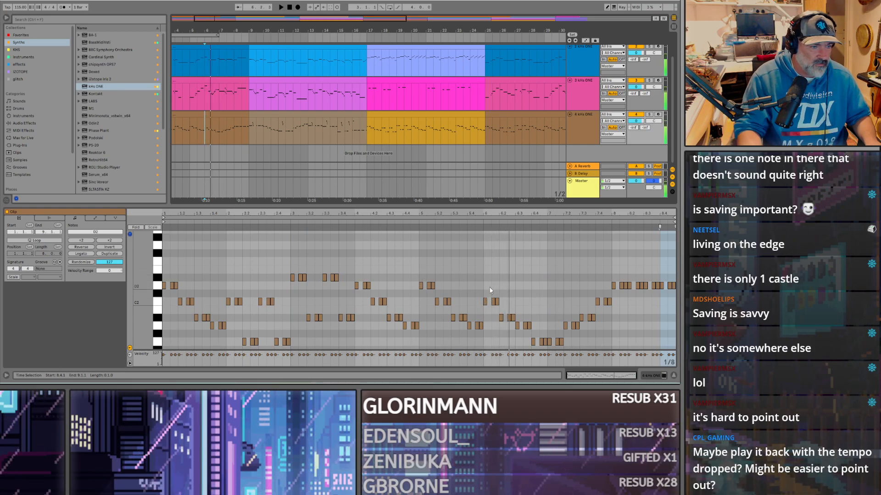
{"action": "scroll", "coordinate": [641, 46], "scroll_direction": "up", "scroll_amount": 2}
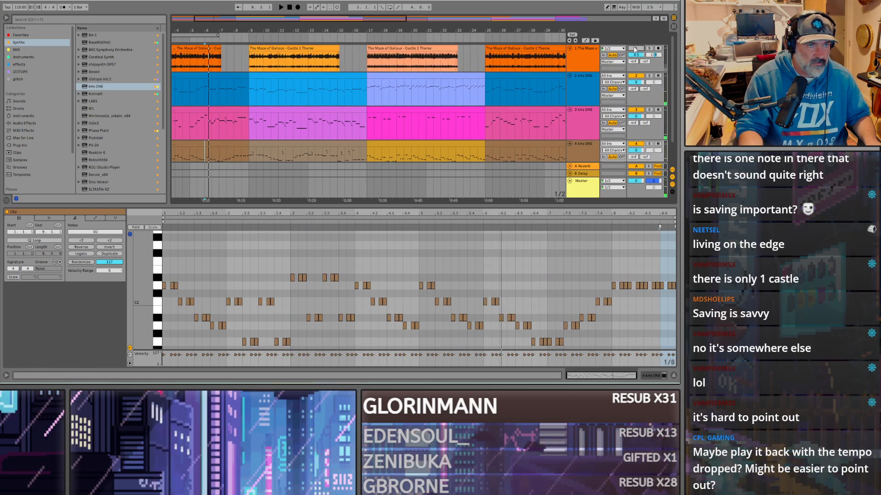
{"action": "scroll", "coordinate": [554, 173], "scroll_direction": "down", "scroll_amount": 2}
{"action": "key", "text": "space"}
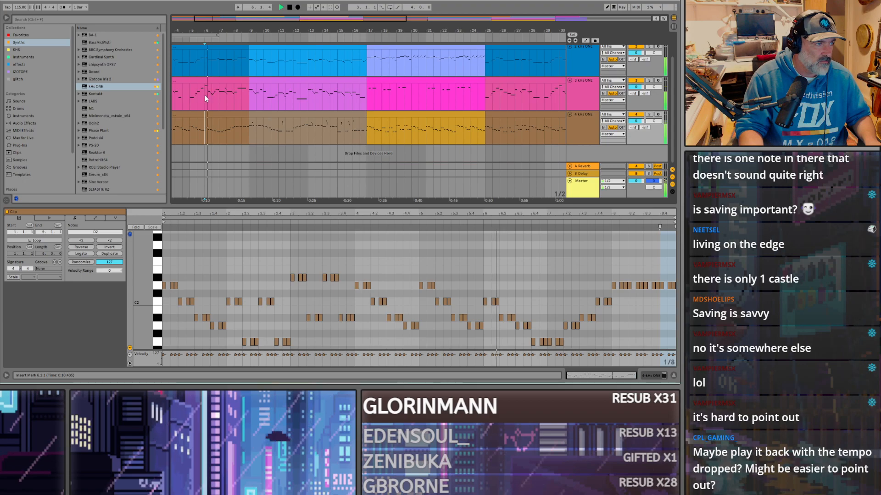
{"action": "scroll", "coordinate": [567, 49], "scroll_direction": "up", "scroll_amount": 2}
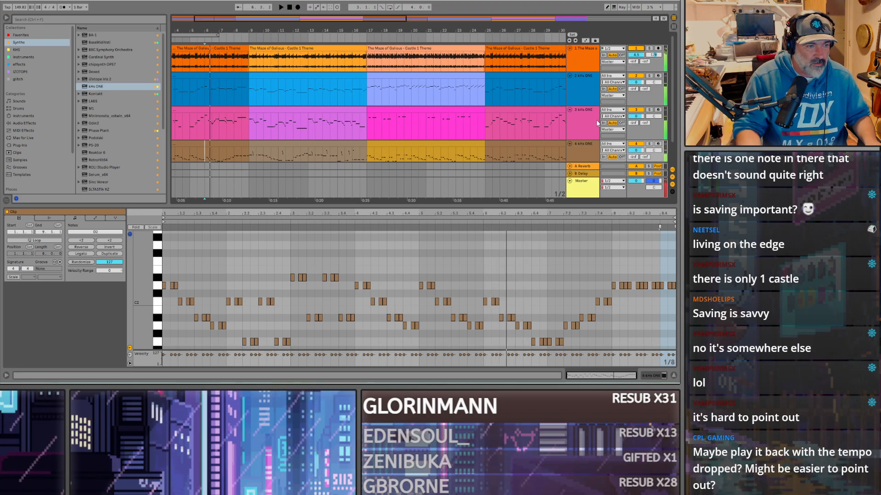
Step: Mute the reference audio and lower the tempo to 123 BPM to hear the MIDI clips from bar 6 onward
{"action": "left_click", "coordinate": [635, 48]}
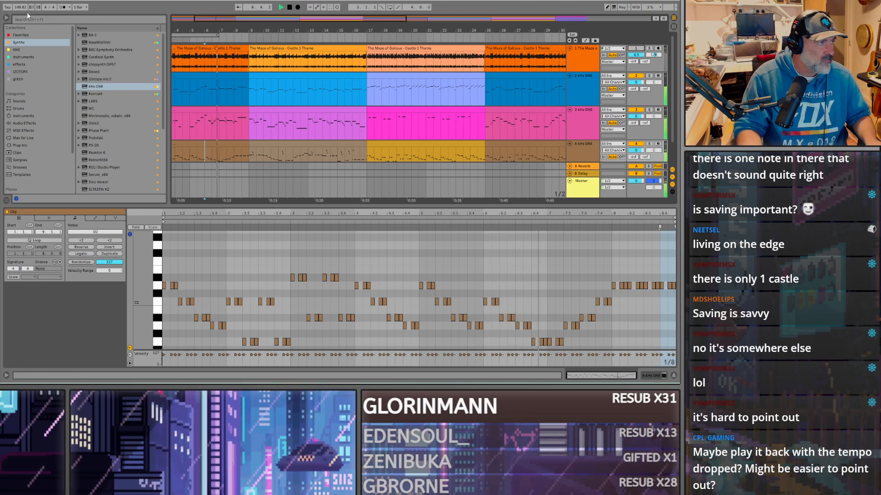
{"action": "left_click_drag", "start_coordinate": [18, 8], "coordinate": [19, 21]}
{"action": "key", "text": "space"}
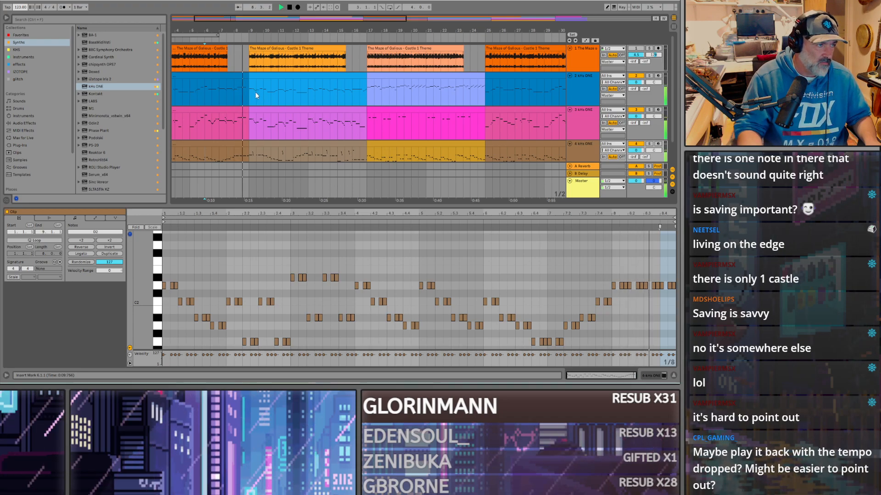
{"action": "scroll", "coordinate": [249, 134], "scroll_direction": "up", "scroll_amount": 2}
{"action": "scroll", "coordinate": [257, 114], "scroll_direction": "down", "scroll_amount": 2}
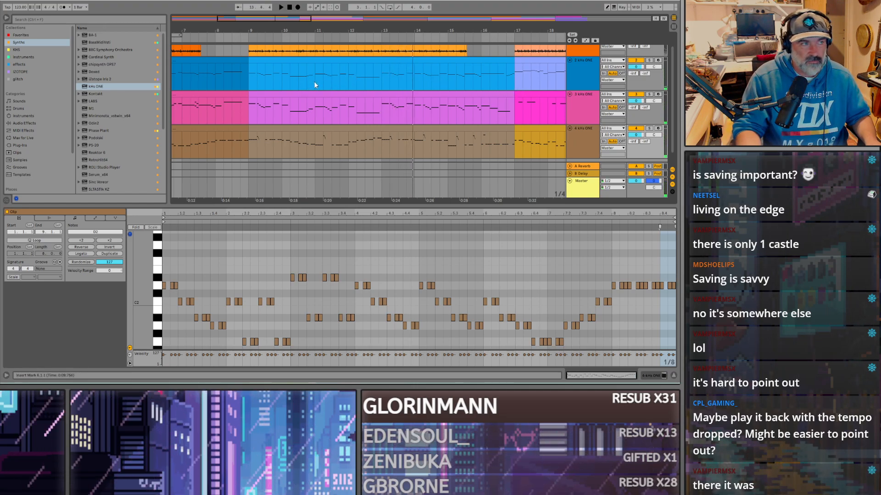
Step: Open the blue clip at bar 9 on the upper kHs ONE track and listen to it repeatedly at the slowed tempo
{"action": "left_click", "coordinate": [249, 81]}
{"action": "key", "text": "space"}
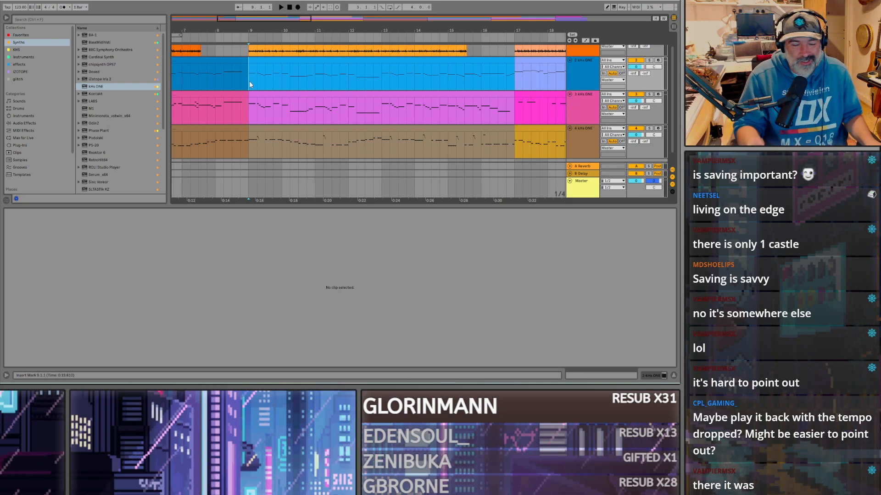
{"action": "double_click", "coordinate": [250, 81]}
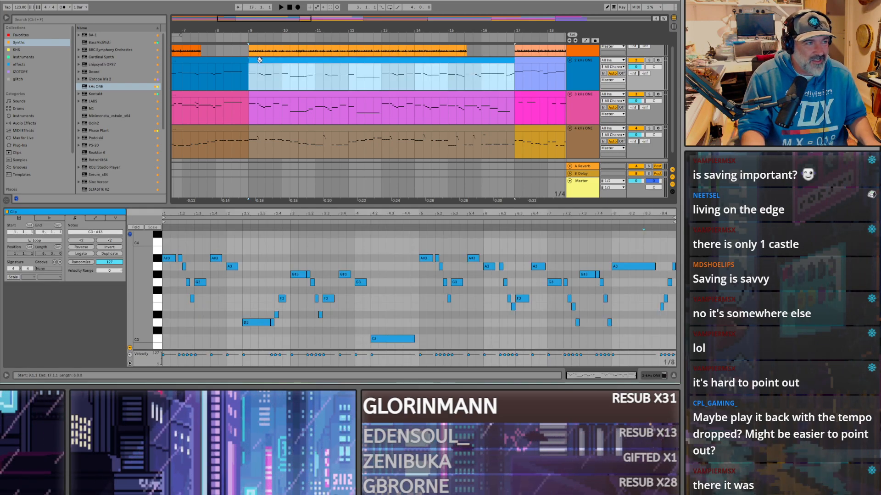
{"action": "left_click", "coordinate": [250, 84]}
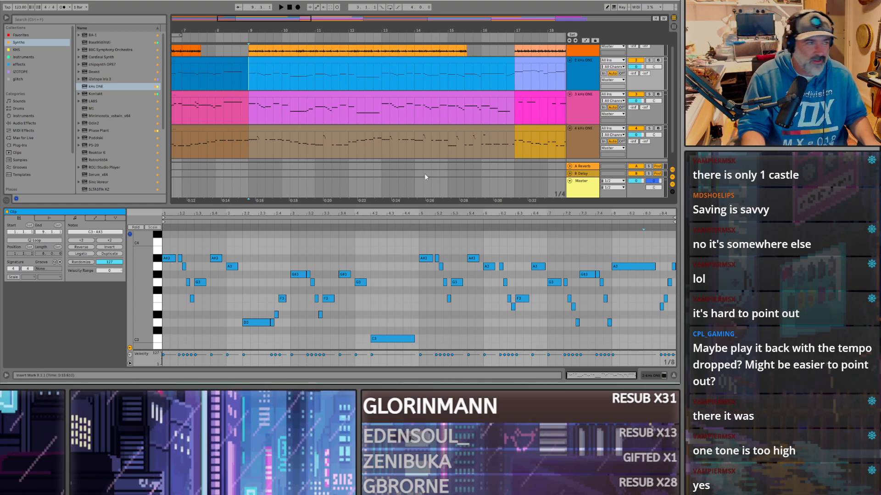
{"action": "key", "text": "space"}
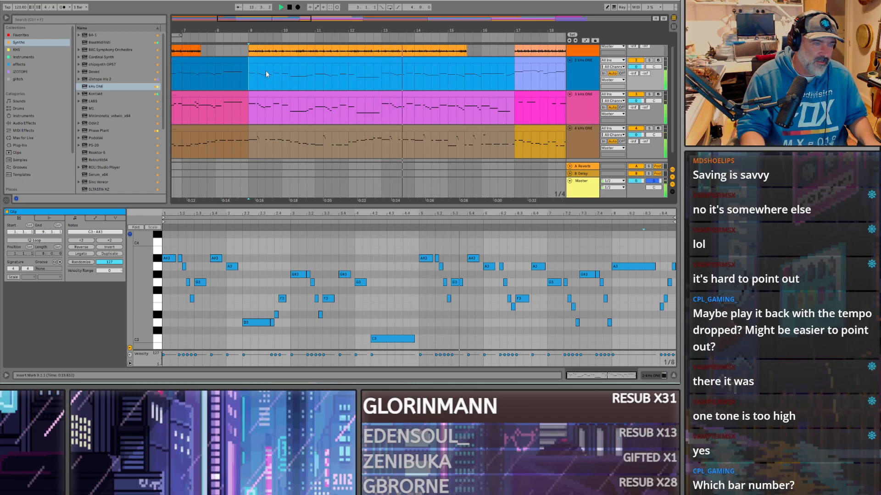
{"action": "key", "text": "space"}
{"action": "key", "text": "space"}
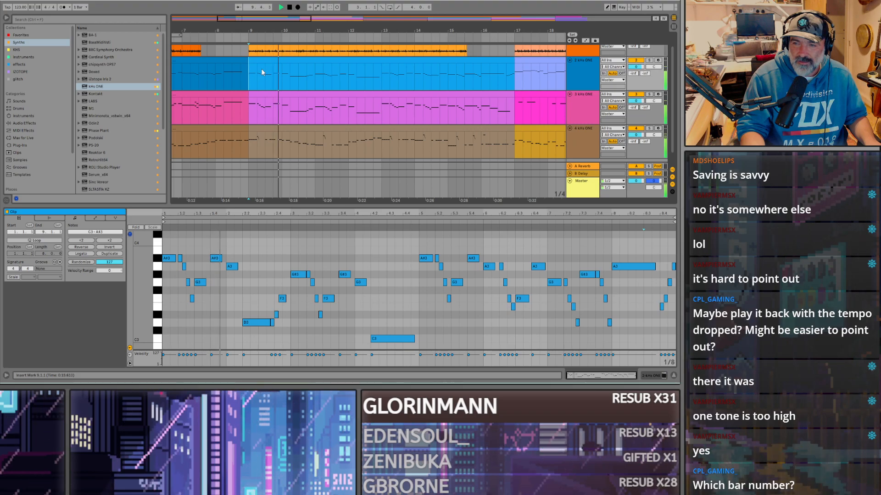
{"action": "key", "text": "space"}
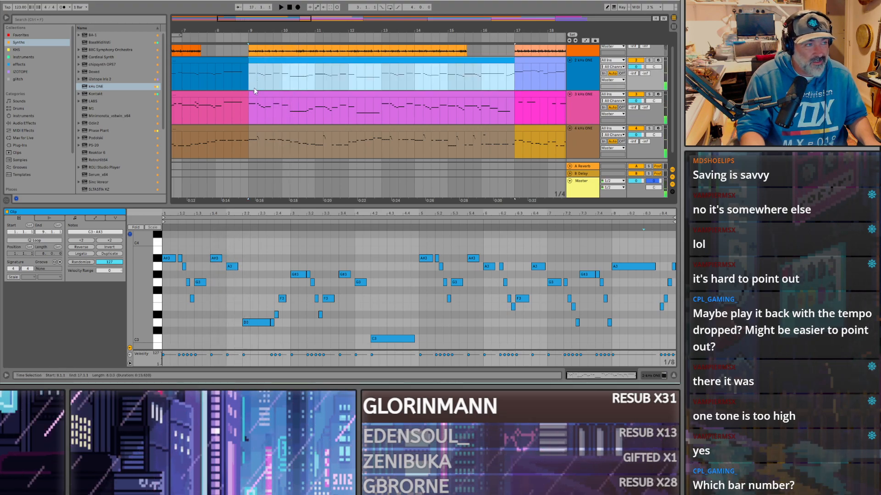
Step: Undo the last tempo change and switch the reference audio track back on
{"action": "scroll", "coordinate": [248, 82], "scroll_direction": "up", "scroll_amount": 2}
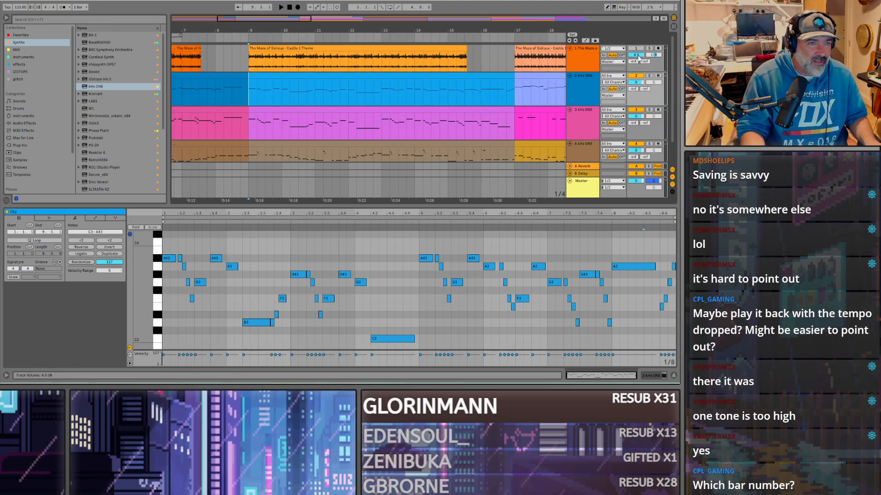
{"action": "key", "text": "ctrl+z"}
{"action": "key", "text": "space"}
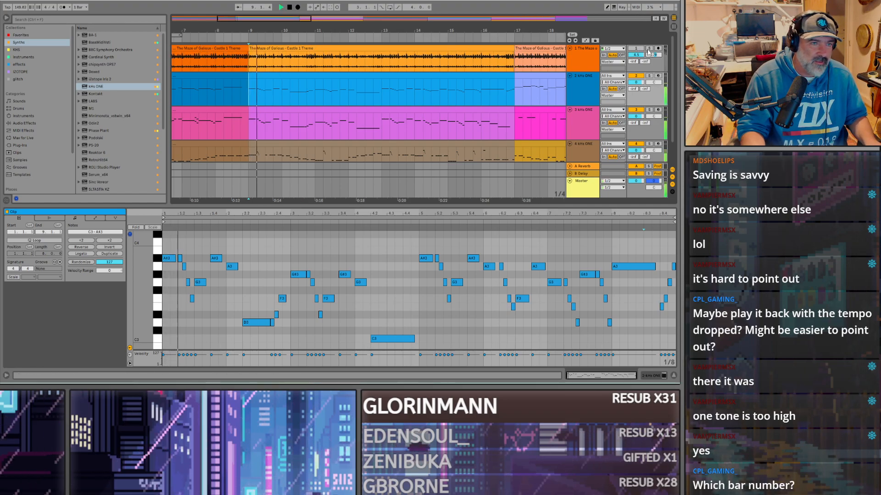
{"action": "left_click", "coordinate": [635, 49]}
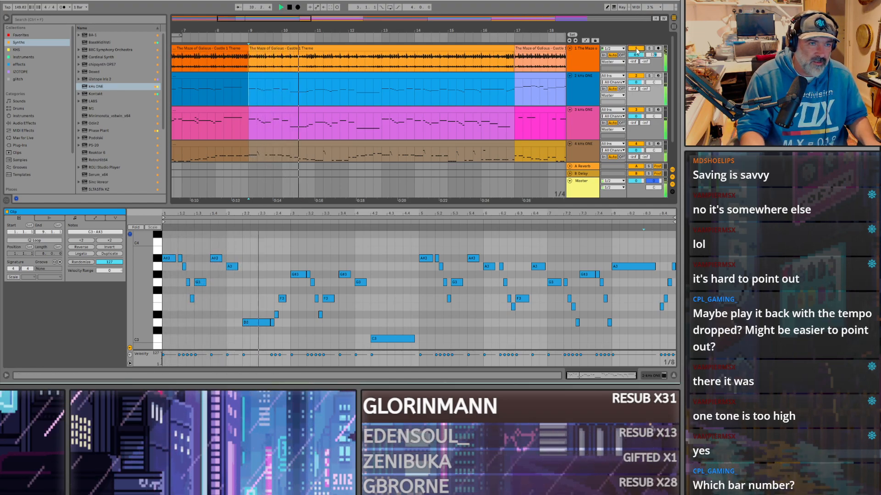
Step: Replay the section from bar 9 alongside the reference audio, with the arrangement area enlarged and zoomed in
{"action": "key", "text": "space"}
{"action": "key", "text": "space"}
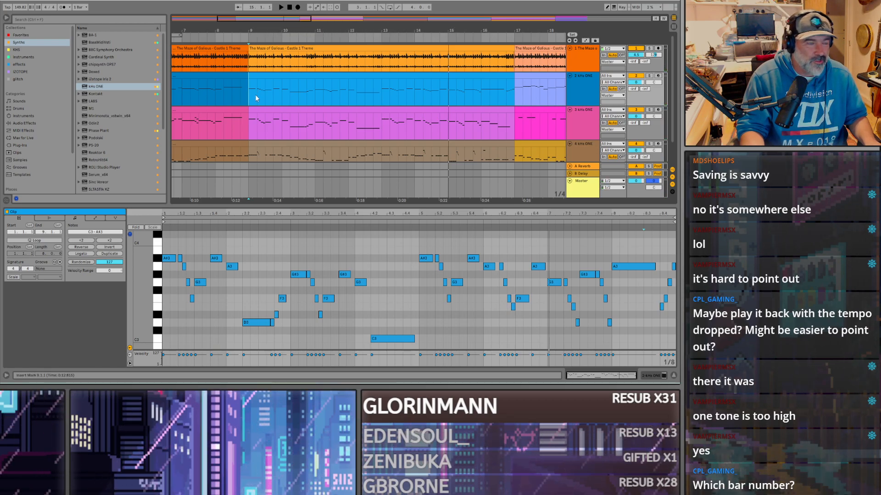
{"action": "scroll", "coordinate": [268, 115], "scroll_direction": "up", "scroll_amount": 2}
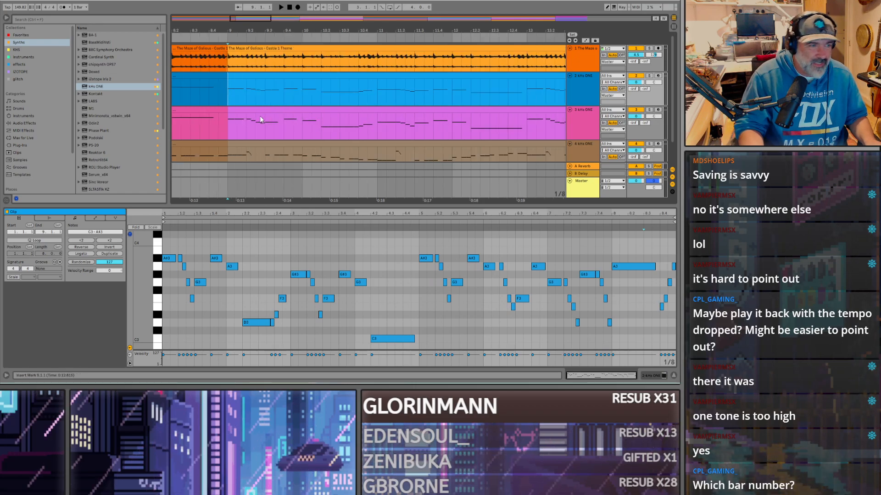
{"action": "left_click_drag", "start_coordinate": [296, 207], "coordinate": [295, 235]}
{"action": "left_click", "coordinate": [228, 164]}
{"action": "key", "text": "space"}
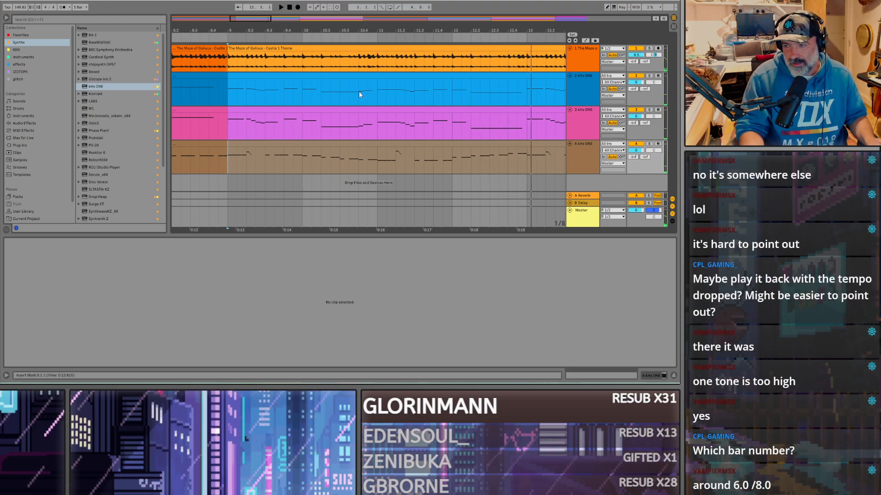
Step: Play the upper kHs ONE track's clip together with the other tracks from bar 6
{"action": "scroll", "coordinate": [194, 84], "scroll_direction": "left", "scroll_amount": 3}
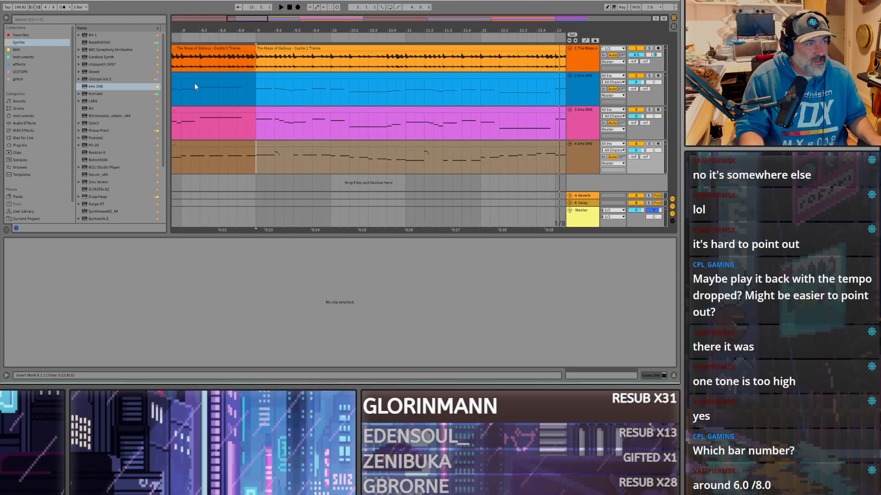
{"action": "scroll", "coordinate": [197, 84], "scroll_direction": "left", "scroll_amount": 2}
{"action": "scroll", "coordinate": [197, 83], "scroll_direction": "left", "scroll_amount": 2}
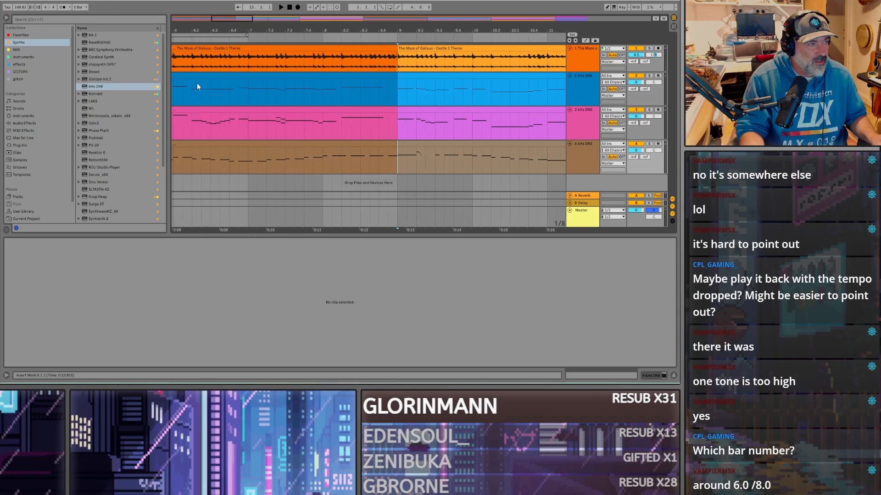
{"action": "scroll", "coordinate": [210, 89], "scroll_direction": "left", "scroll_amount": 2}
{"action": "left_click", "coordinate": [210, 89]}
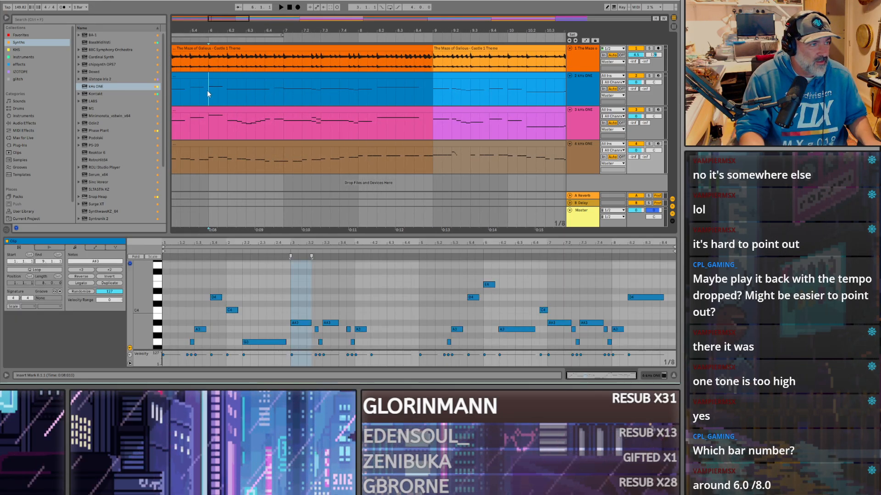
{"action": "key", "text": "space"}
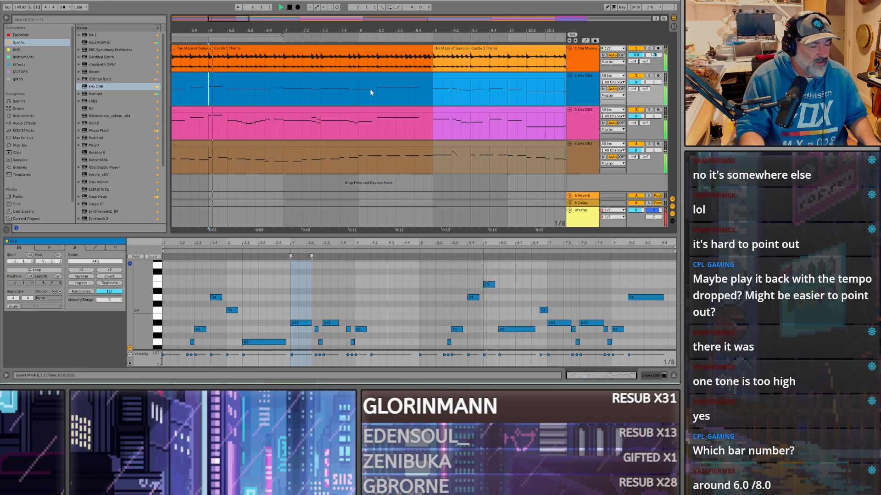
Step: Compare the passage from bar 6 by soloing the reference audio, the upper kHs ONE track, and both together
{"action": "left_click", "coordinate": [649, 48]}
{"action": "key", "text": "space"}
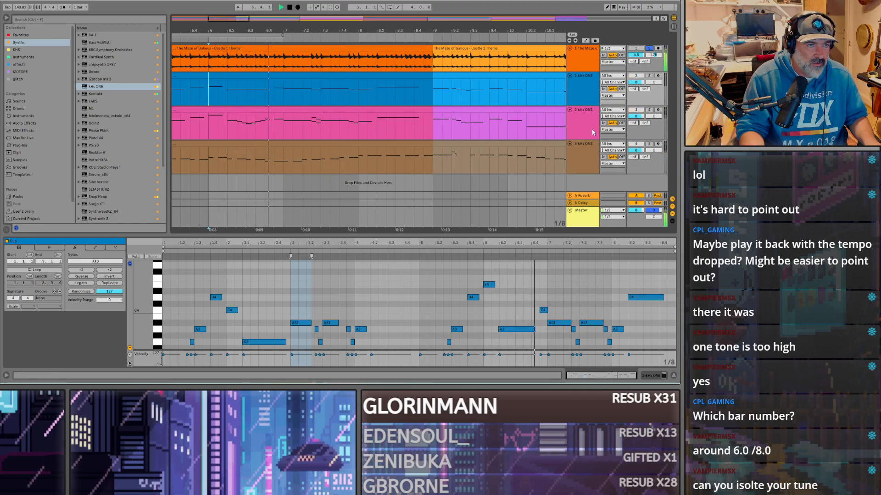
{"action": "left_click", "coordinate": [649, 75]}
{"action": "key", "text": "space"}
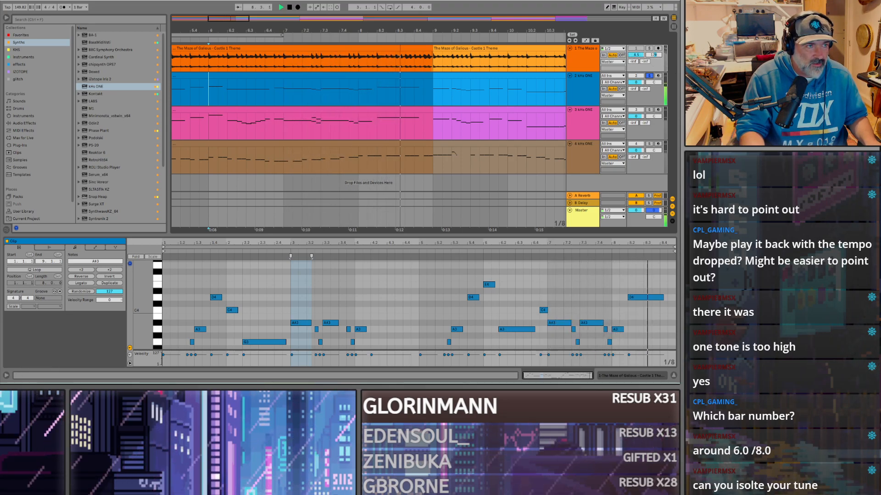
{"action": "key", "text": "space"}
{"action": "key", "text": "space"}
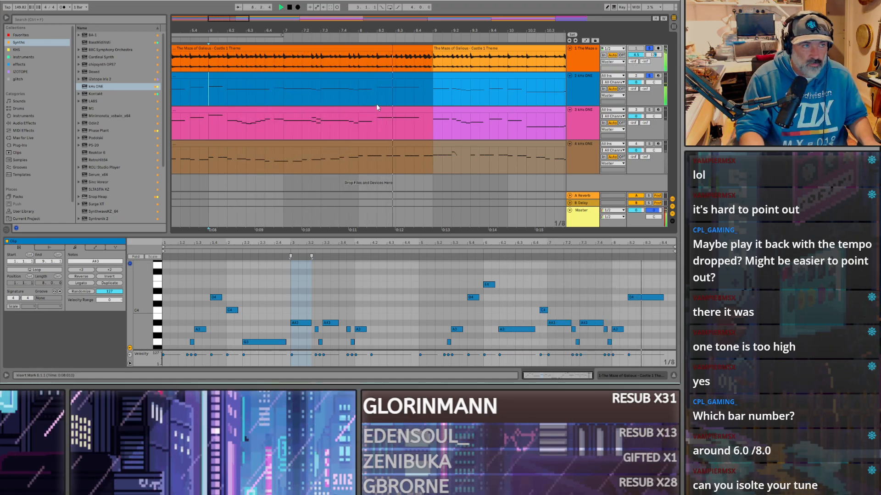
{"action": "key", "text": "space"}
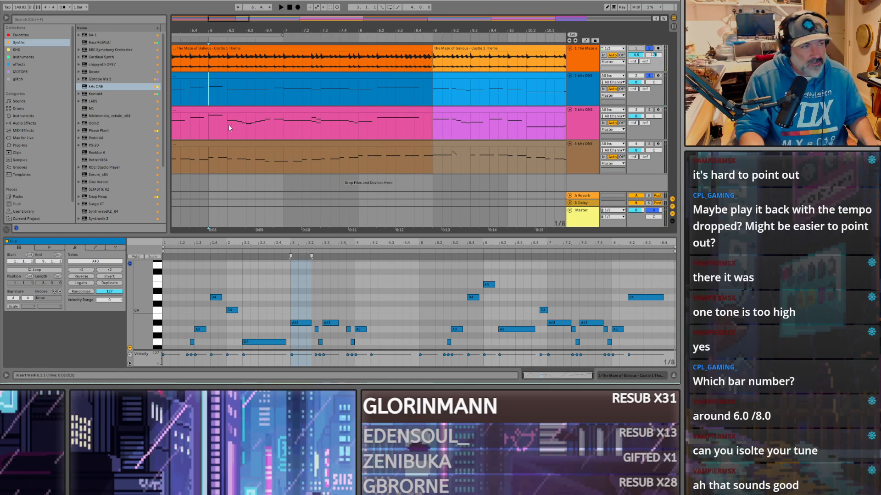
Step: Solo the pink kHs ONE track together with the reference audio and play the passage from bar 6
{"action": "left_click", "coordinate": [185, 119]}
{"action": "left_click", "coordinate": [649, 110]}
{"action": "key", "text": "space"}
{"action": "left_click", "coordinate": [649, 48], "text": "ctrl"}
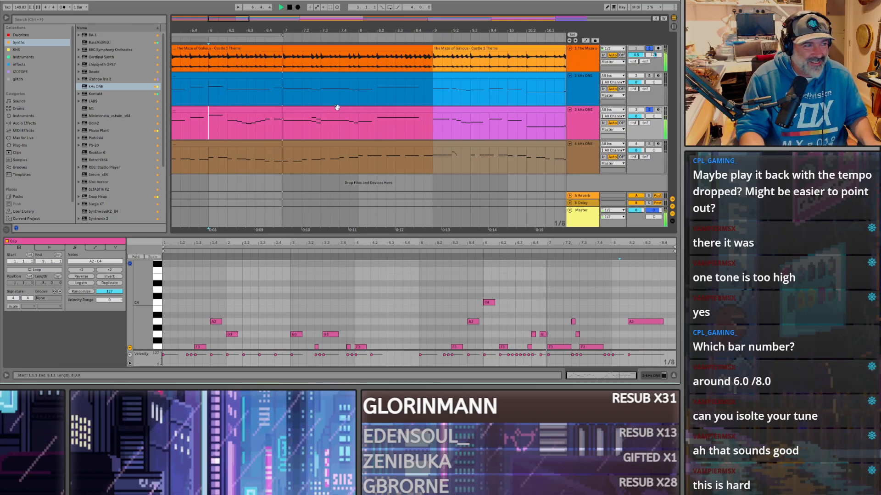
{"action": "key", "text": "space"}
Step: Open the notes of the pink kHs ONE track's first clip and replay the passage from bar 6
{"action": "double_click", "coordinate": [311, 110]}
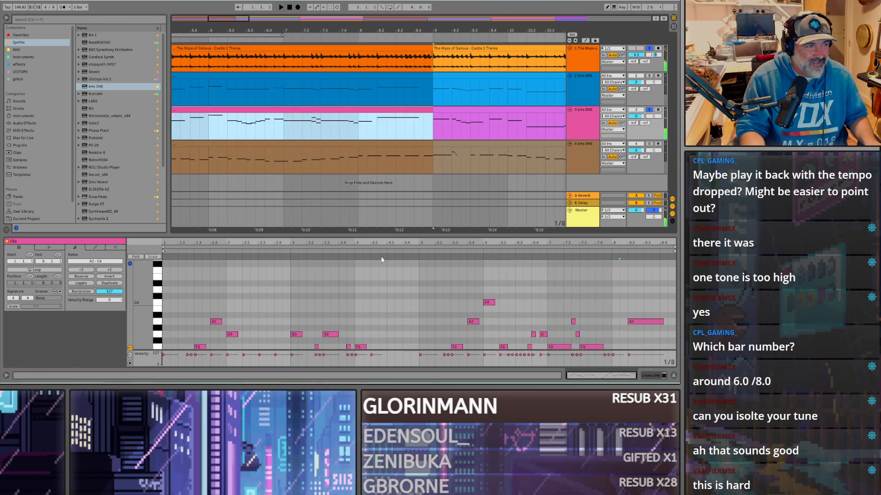
{"action": "scroll", "coordinate": [445, 272], "scroll_direction": "down", "scroll_amount": 3}
{"action": "scroll", "coordinate": [444, 275], "scroll_direction": "down", "scroll_amount": 2}
{"action": "key", "text": "space"}
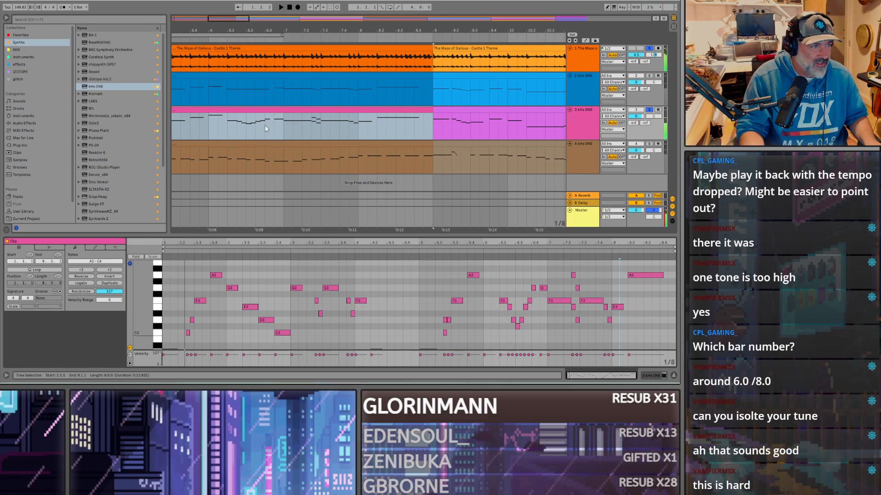
{"action": "left_click", "coordinate": [207, 130]}
{"action": "left_click", "coordinate": [207, 130]}
{"action": "key", "text": "space"}
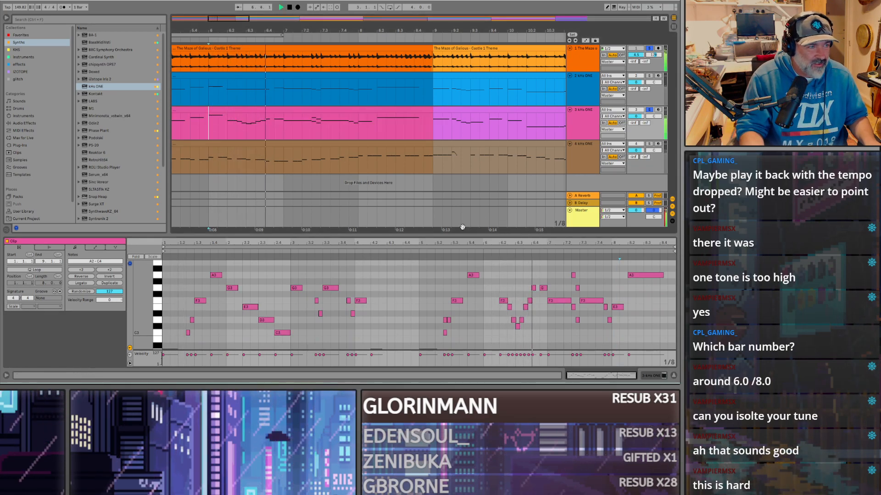
Step: Replay the soloed pink clip and reference audio from 7.2 while following the clip's notes
{"action": "scroll", "coordinate": [593, 276], "scroll_direction": "up", "scroll_amount": 3}
{"action": "key", "text": "space"}
{"action": "mouse_move", "coordinate": [568, 293]}
{"action": "left_mouse_down"}
{"action": "mouse_move", "coordinate": [585, 322]}
{"action": "mouse_move", "coordinate": [565, 300]}
{"action": "left_mouse_up"}
{"action": "left_click", "coordinate": [565, 300]}
{"action": "key", "text": "space"}
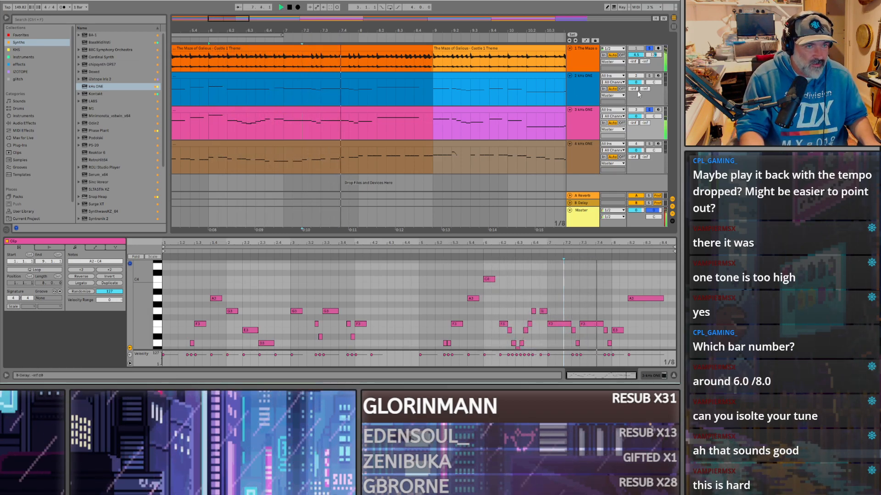
{"action": "key", "text": "space"}
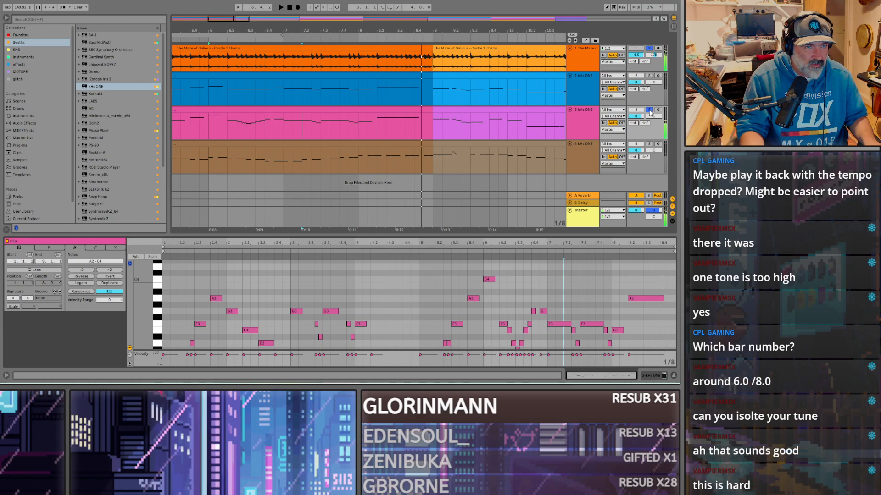
Step: Clear both solos and play the three kHs ONE tracks together from bar 8
{"action": "left_click", "coordinate": [649, 110]}
{"action": "left_click", "coordinate": [649, 49]}
{"action": "left_click", "coordinate": [650, 48]}
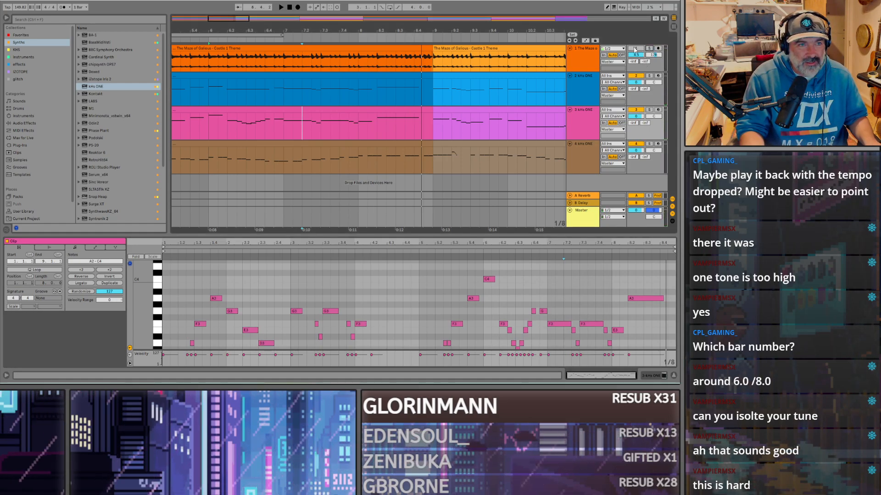
{"action": "left_click", "coordinate": [255, 90]}
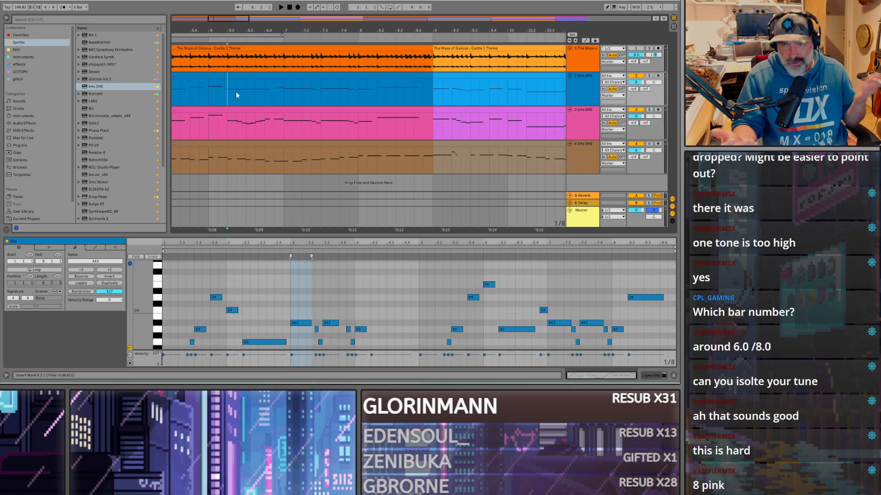
{"action": "left_click", "coordinate": [364, 131]}
{"action": "key", "text": "space"}
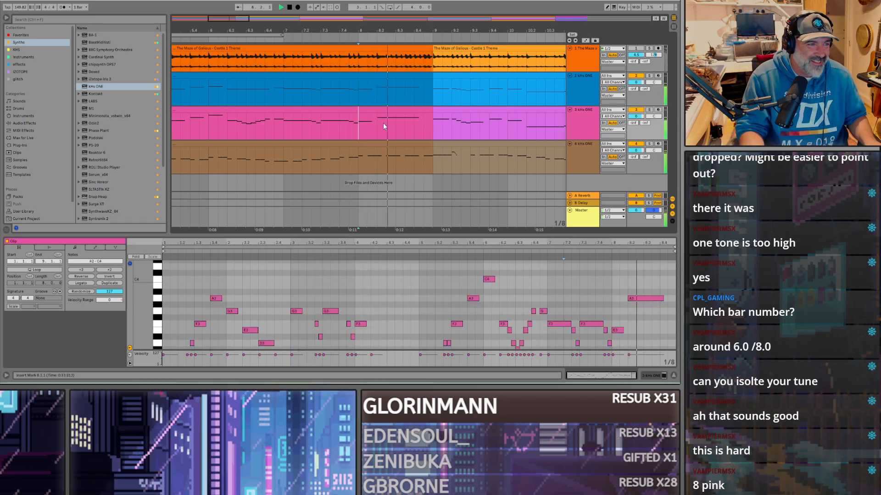
Step: Solo the reference audio and replay the opening of bar 8 repeatedly
{"action": "left_click", "coordinate": [649, 49]}
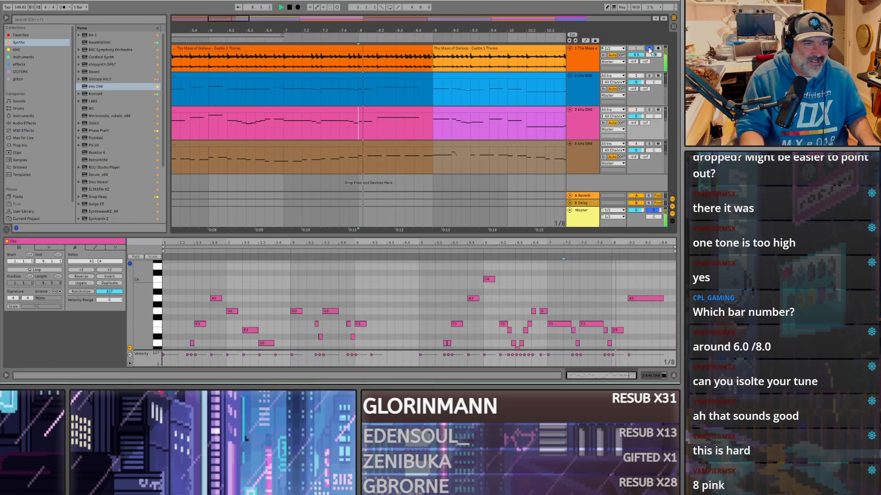
{"action": "key", "text": "space"}
{"action": "key", "text": "space"}
{"action": "key", "text": "space"}
{"action": "key", "text": "space"}
{"action": "key", "text": "space"}
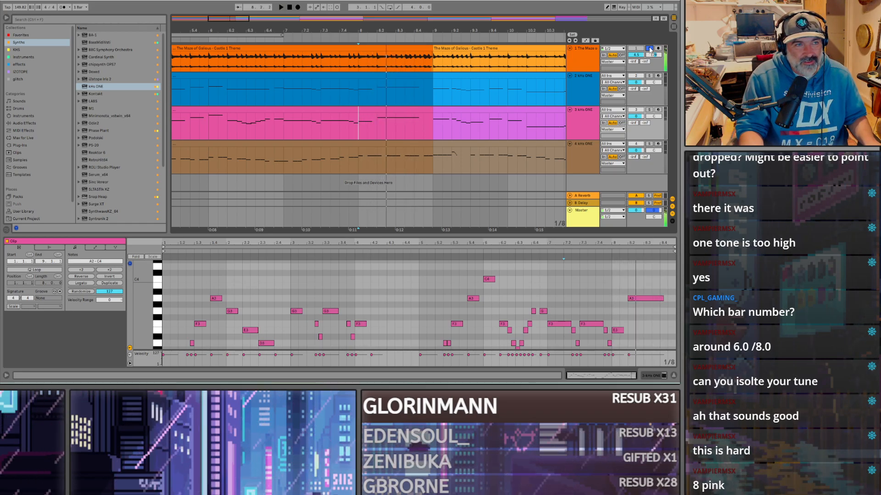
{"action": "key", "text": "space"}
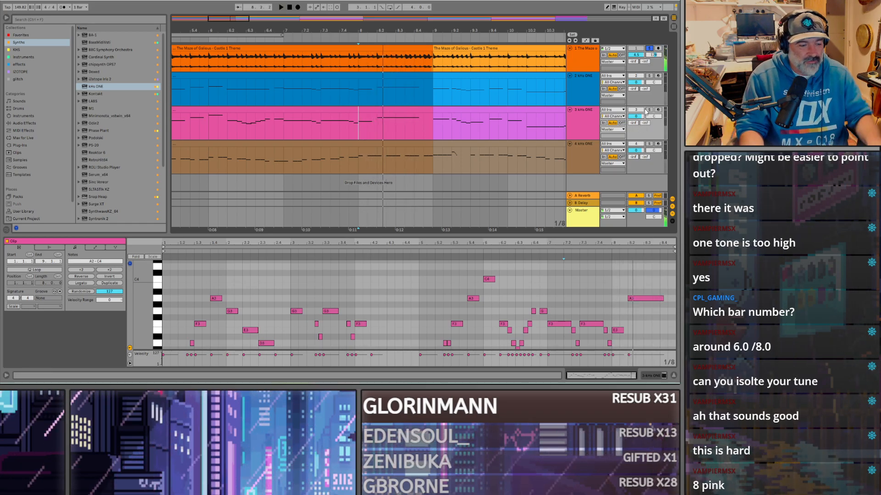
Step: Add the pink kHs ONE track to the solo, compare it with the reference from bar 8, and clear the solos
{"action": "left_click", "coordinate": [648, 110]}
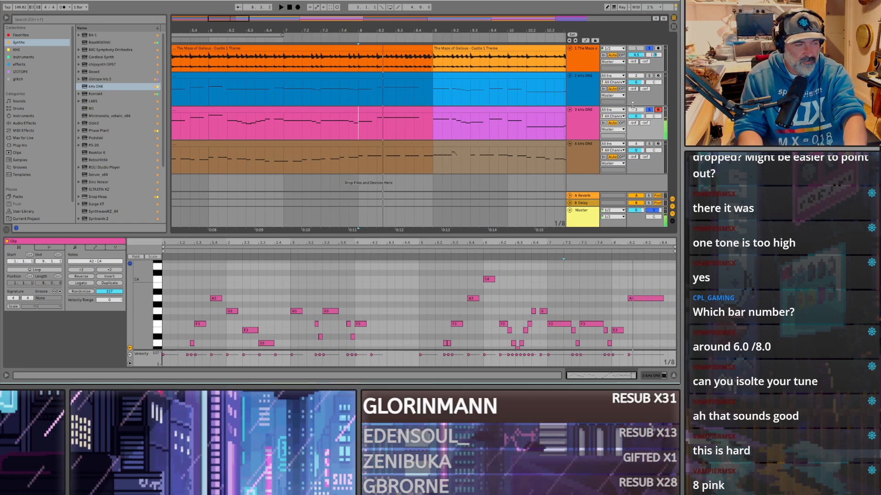
{"action": "key", "text": "space"}
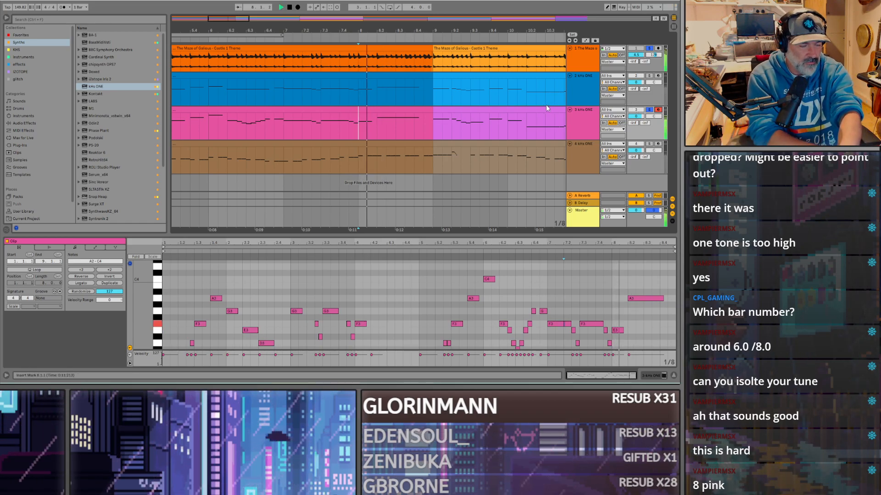
{"action": "key", "text": "space"}
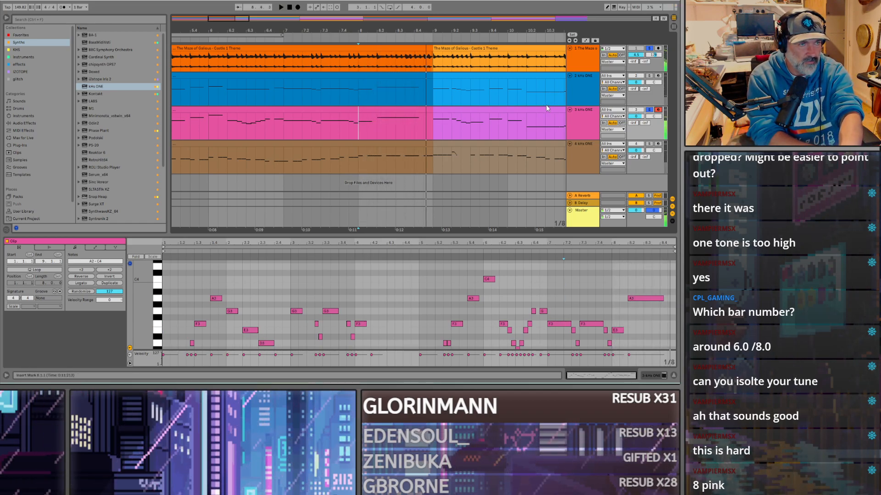
{"action": "key", "text": "space"}
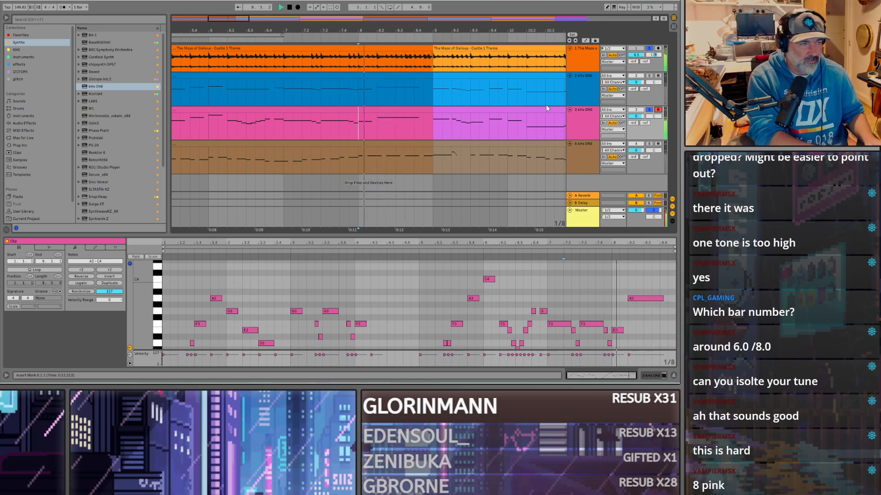
{"action": "left_click", "coordinate": [649, 110]}
{"action": "key", "text": "space"}
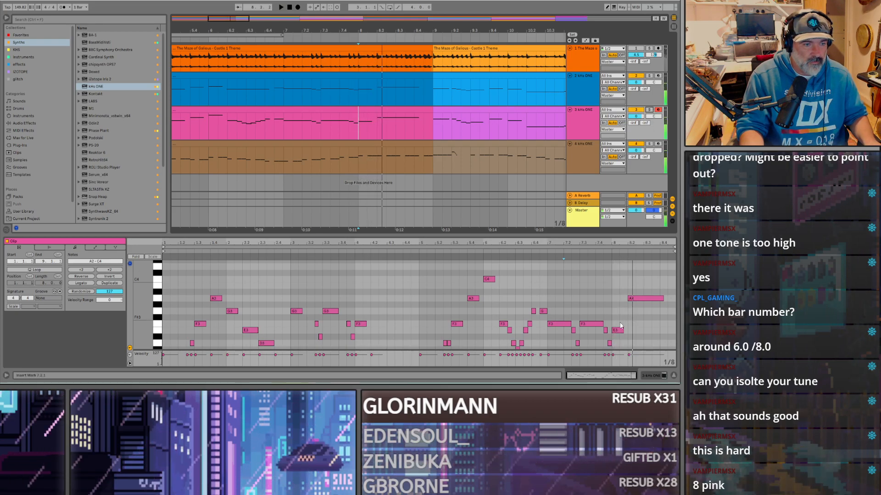
Step: Raise the E3 note at the start of bar 8 in the pink clip to F3
{"action": "left_click", "coordinate": [619, 331]}
{"action": "left_click_drag", "start_coordinate": [616, 330], "coordinate": [617, 323]}
{"action": "key", "text": "space"}
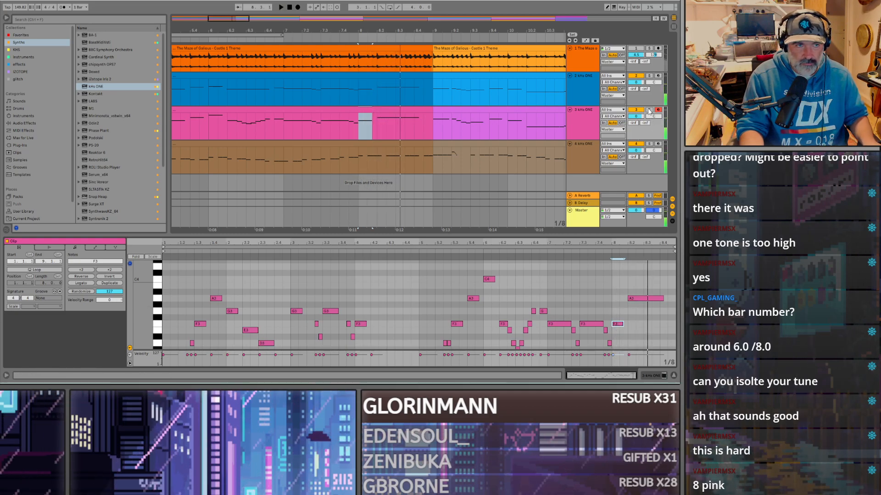
{"action": "key", "text": "space"}
Step: Open the blue kHs ONE clip and check its A3 note at bar 8 by playing it with the other kHs ONE tracks
{"action": "left_click", "coordinate": [356, 89]}
{"action": "key", "text": "space"}
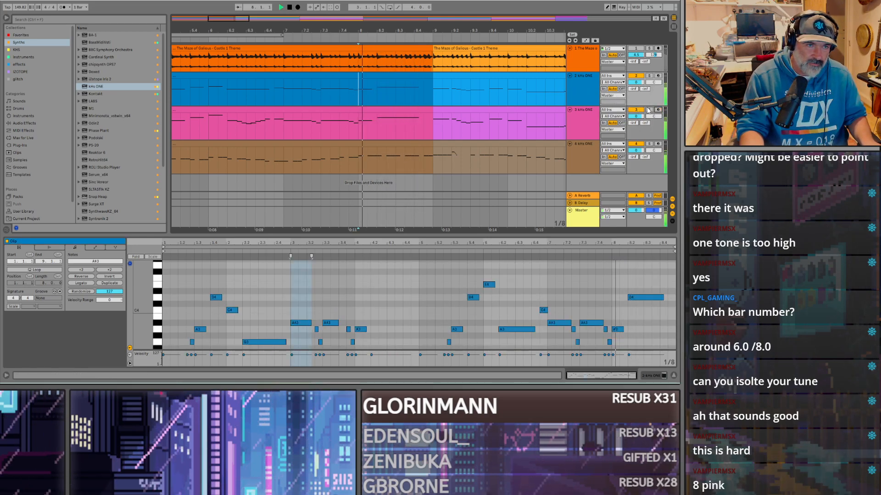
{"action": "key", "text": "space"}
{"action": "left_click", "coordinate": [617, 329]}
{"action": "key", "text": "space"}
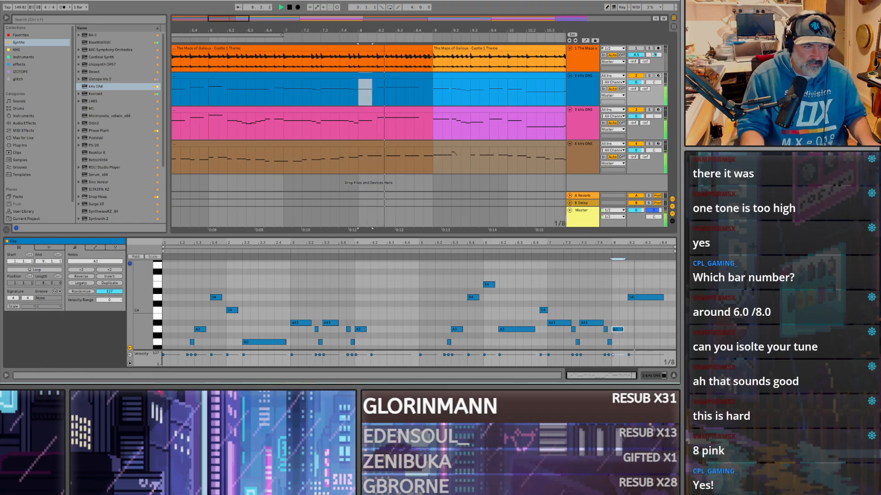
{"action": "left_click", "coordinate": [320, 95]}
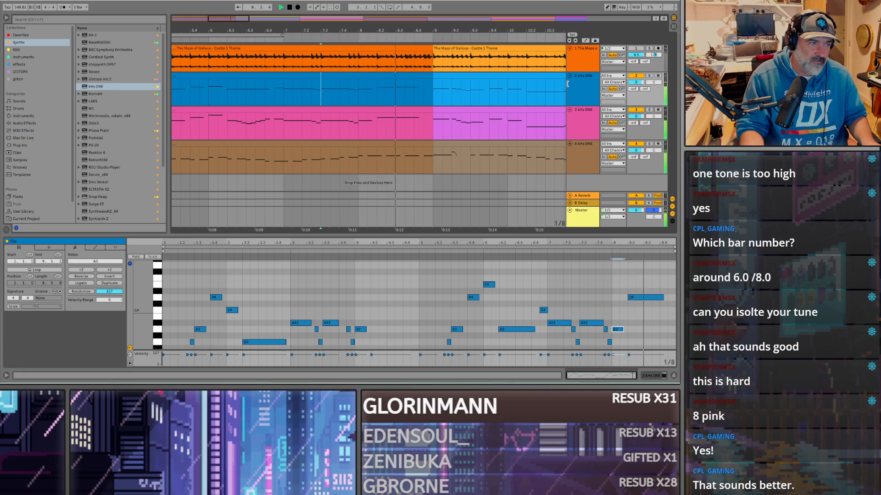
Step: Undo the pitch change of the pink clip's bar 8 note and replay the lead-in to bar 8
{"action": "left_click", "coordinate": [366, 110]}
{"action": "key", "text": "space"}
{"action": "scroll", "coordinate": [302, 120], "scroll_direction": "down", "scroll_amount": 5}
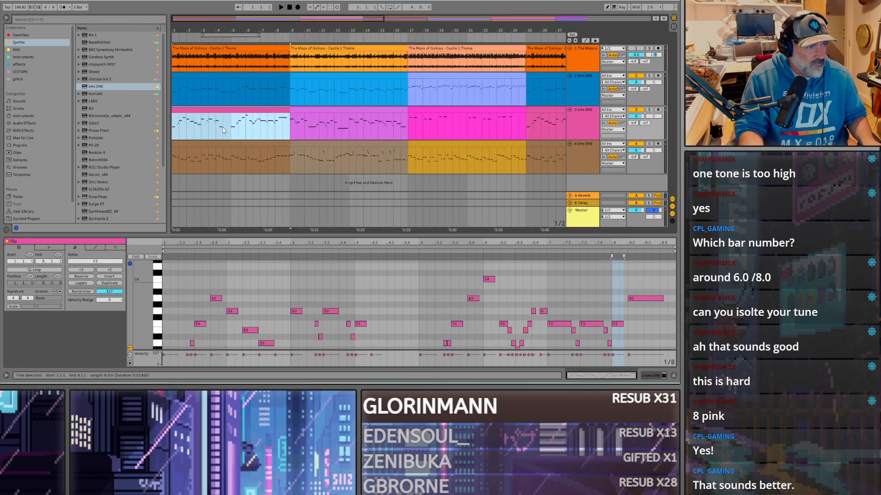
{"action": "scroll", "coordinate": [278, 131], "scroll_direction": "up", "scroll_amount": 5}
{"action": "scroll", "coordinate": [278, 128], "scroll_direction": "up", "scroll_amount": 2}
{"action": "key", "text": "ctrl+z"}
{"action": "key", "text": "space"}
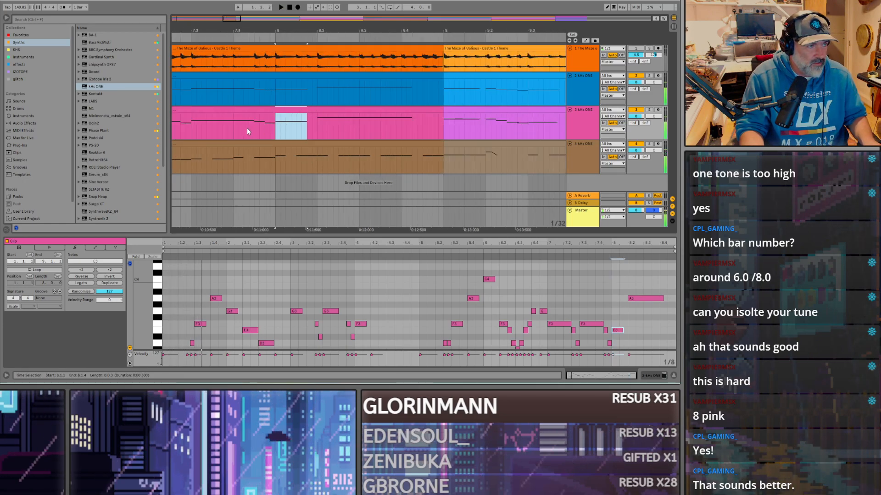
{"action": "left_click", "coordinate": [246, 132]}
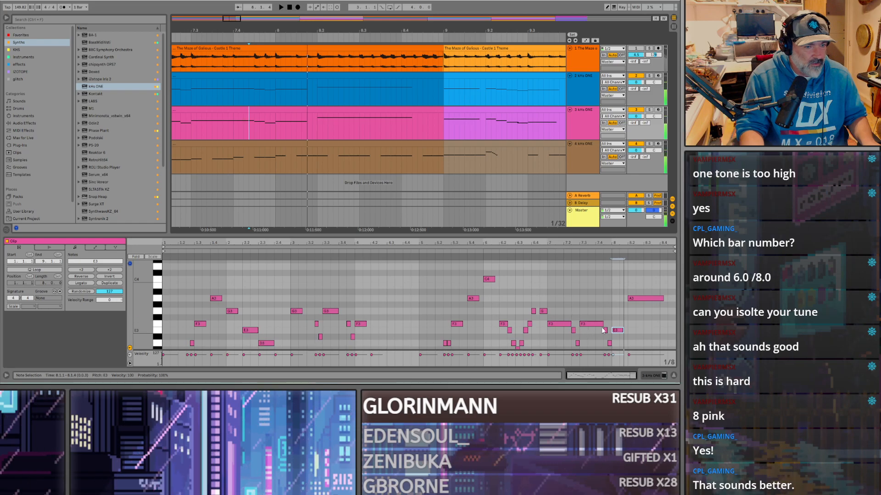
Step: Audition the pink clip's E3 and A3 notes in bar 8 and compare them with the soloed reference audio
{"action": "left_click", "coordinate": [622, 331]}
{"action": "left_click", "coordinate": [635, 298]}
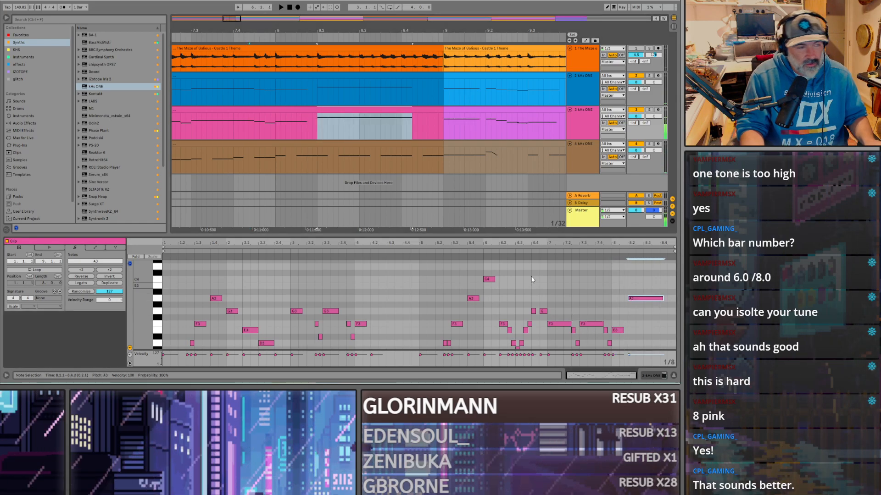
{"action": "left_click", "coordinate": [275, 65]}
{"action": "left_click", "coordinate": [649, 49]}
{"action": "key", "text": "space"}
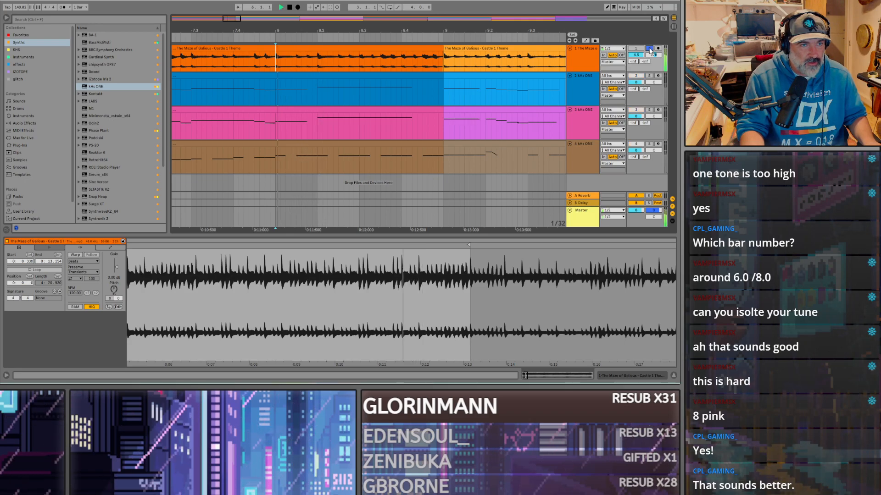
{"action": "left_click", "coordinate": [649, 110]}
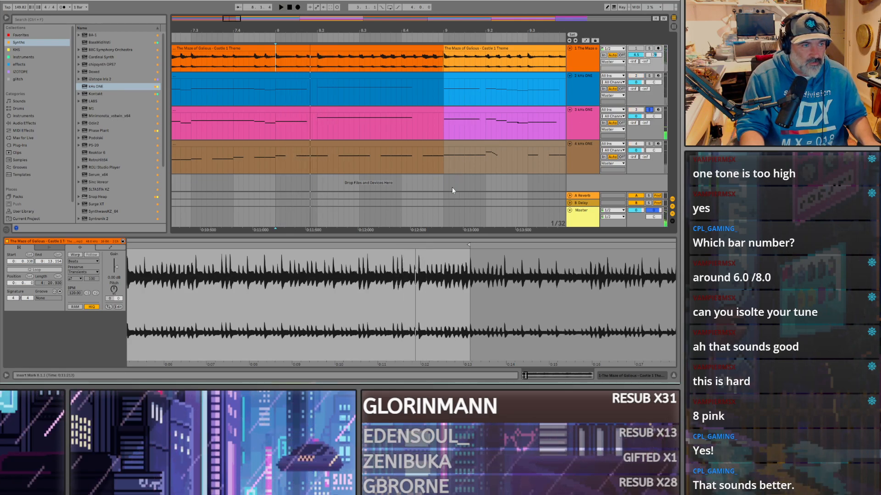
Step: Move the pink clip's E3 note at the start of bar 8 up to F3
{"action": "left_click", "coordinate": [278, 109]}
{"action": "left_click", "coordinate": [617, 331]}
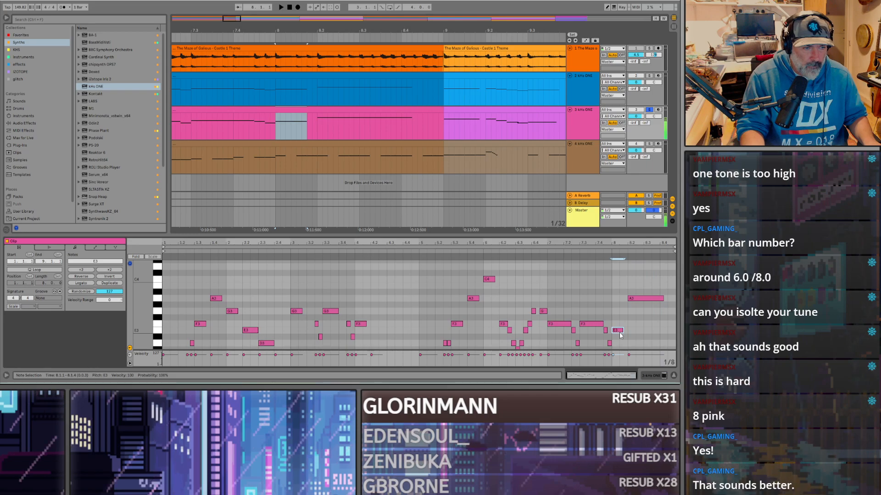
{"action": "key", "text": "Up"}
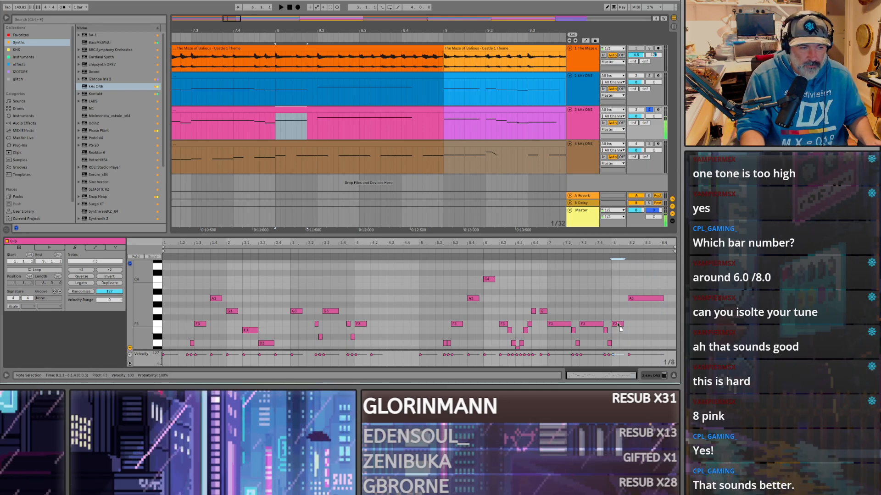
Step: Clear the solo, switch the reference audio track back on, and play all tracks from around bar 6
{"action": "scroll", "coordinate": [268, 199], "scroll_direction": "down", "scroll_amount": 3}
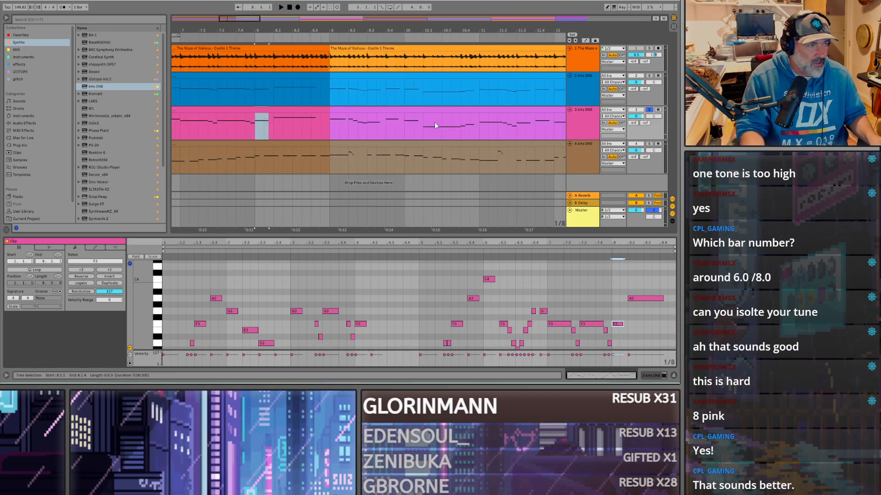
{"action": "left_click", "coordinate": [648, 110]}
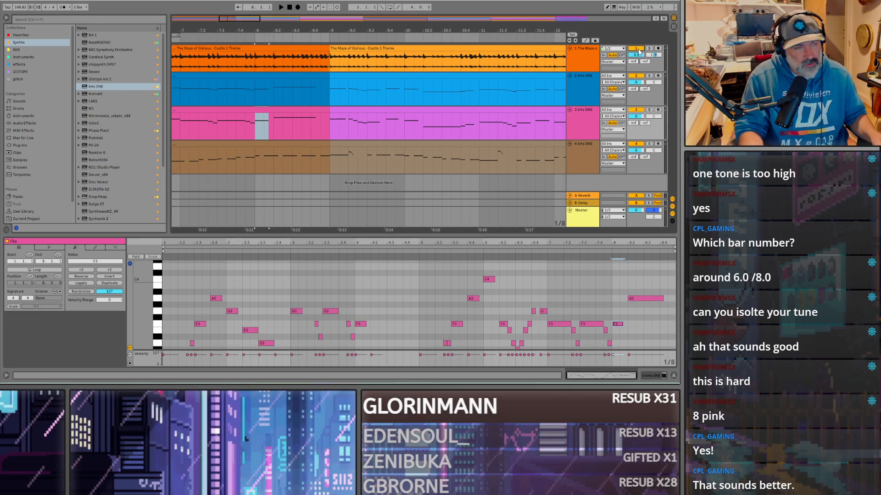
{"action": "scroll", "coordinate": [273, 128], "scroll_direction": "down", "scroll_amount": 5}
{"action": "left_click", "coordinate": [223, 117]}
{"action": "key", "text": "space"}
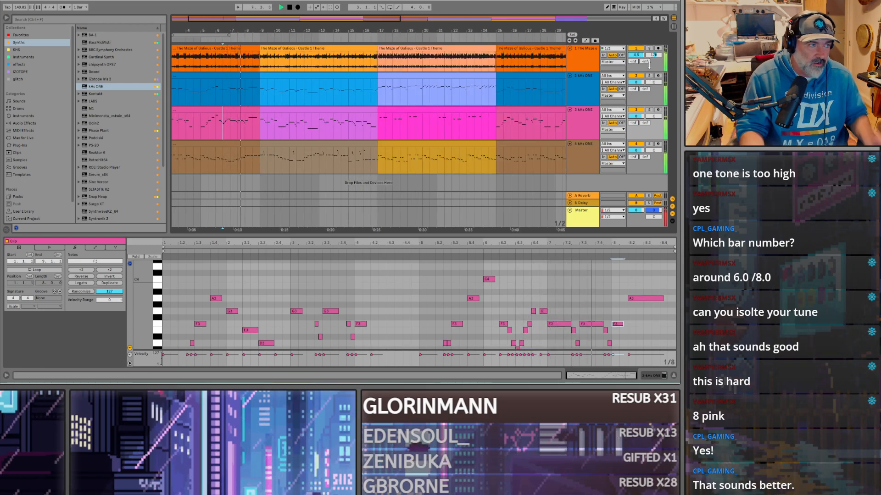
{"action": "left_click", "coordinate": [222, 116]}
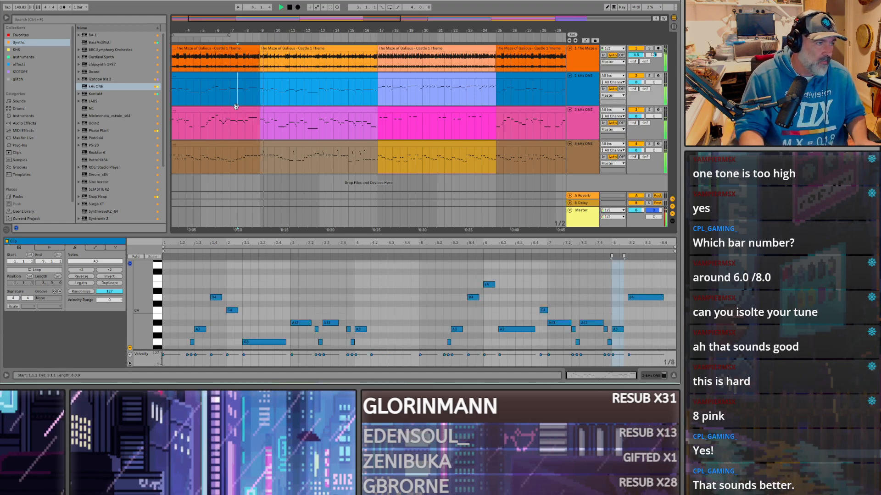
Step: Replace the repeated blue and pink clips at bar 25 with copies of the corrected bar 1 clips
{"action": "left_click", "coordinate": [495, 132]}
{"action": "key", "text": "ctrl+v"}
{"action": "left_click", "coordinate": [423, 120]}
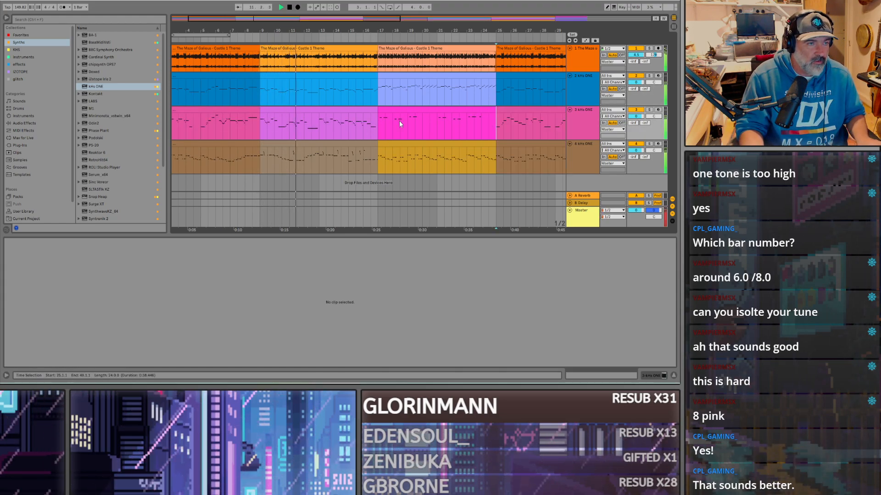
{"action": "left_click", "coordinate": [247, 114]}
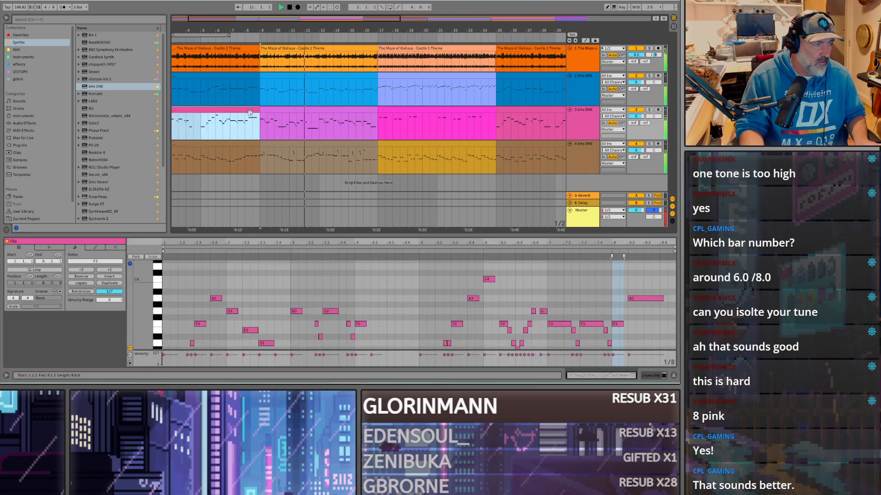
{"action": "left_click", "coordinate": [498, 130]}
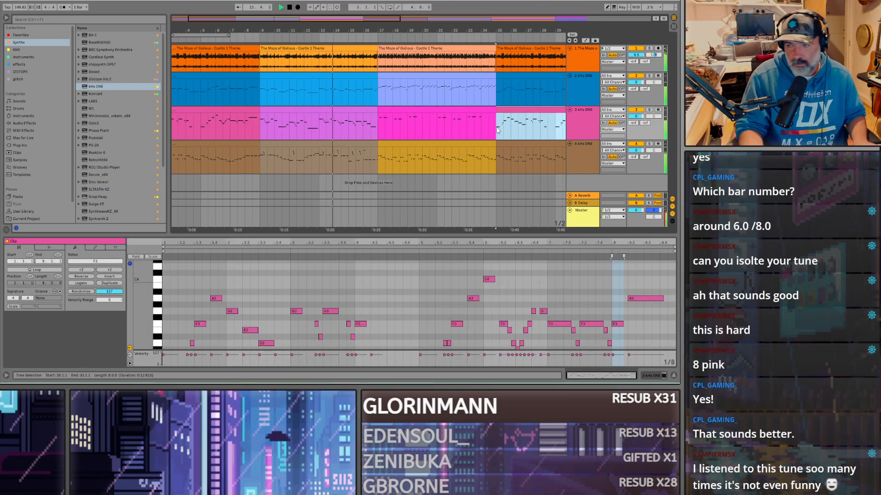
{"action": "scroll", "coordinate": [261, 124], "scroll_direction": "down", "scroll_amount": 3}
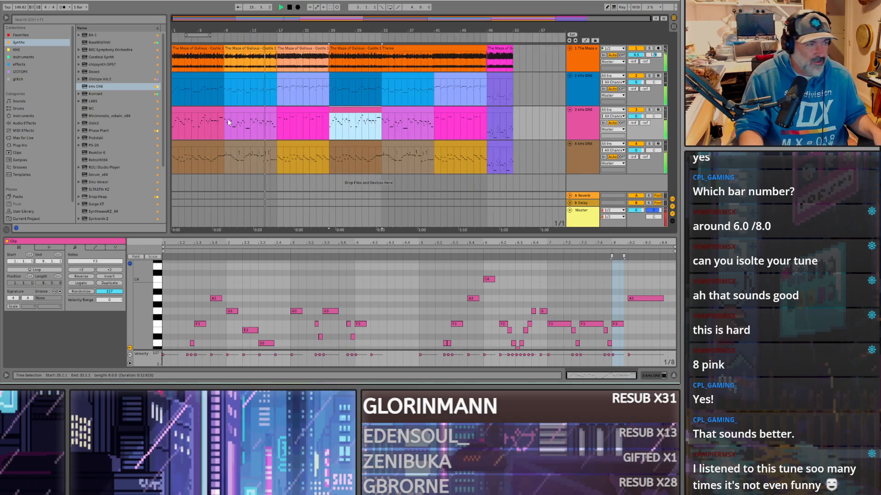
{"action": "scroll", "coordinate": [211, 123], "scroll_direction": "up", "scroll_amount": 3}
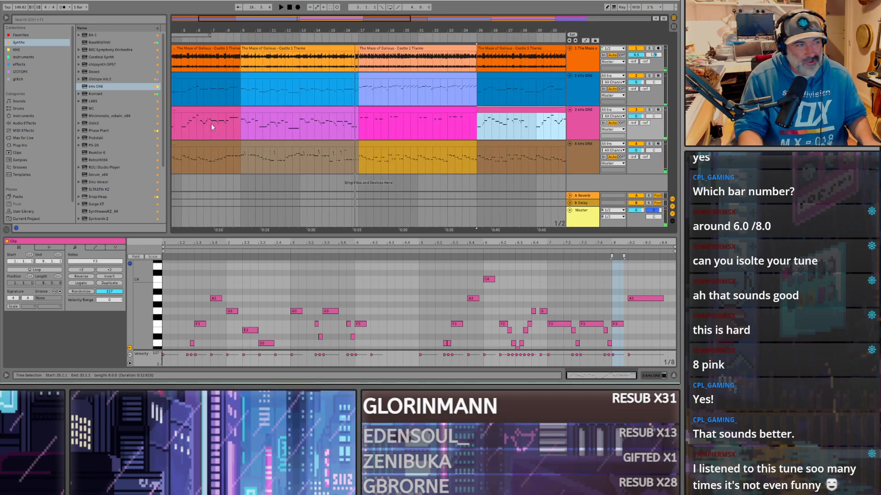
Step: Examine the notes of the first brown clip and the first pink clip around bar 8 against the whole arrangement
{"action": "left_click", "coordinate": [249, 151]}
{"action": "left_click", "coordinate": [216, 145]}
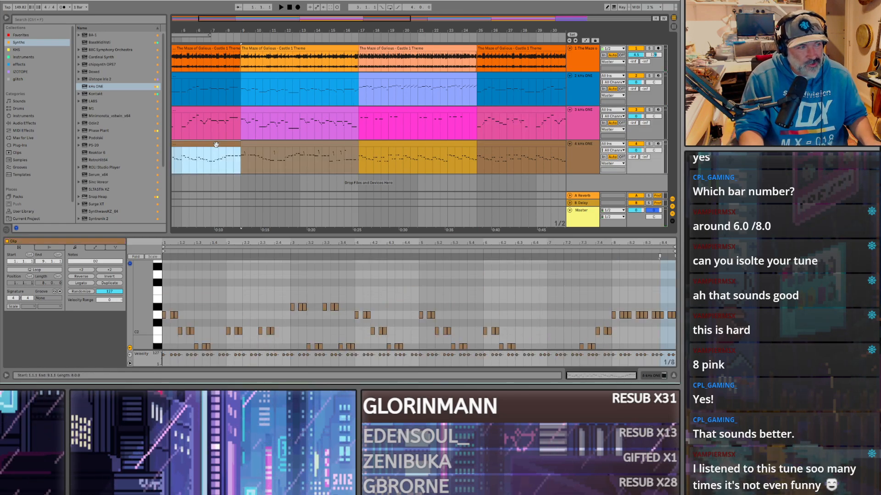
{"action": "scroll", "coordinate": [225, 155], "scroll_direction": "down", "scroll_amount": 3}
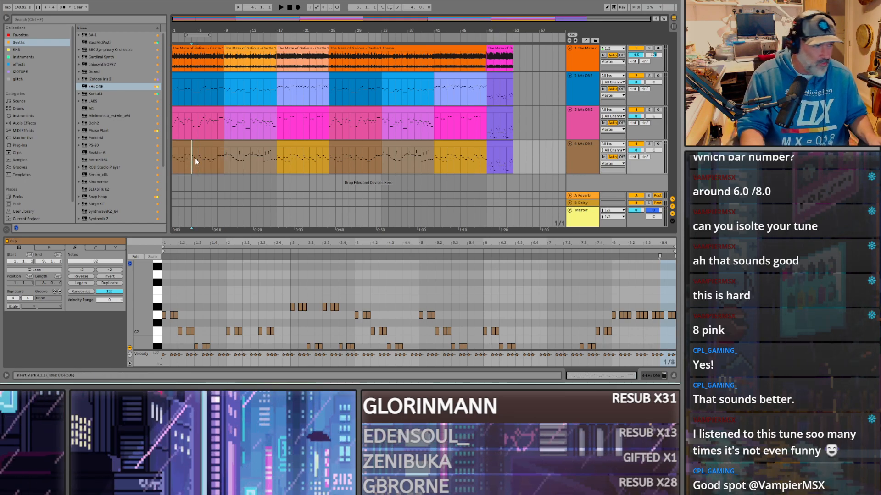
{"action": "scroll", "coordinate": [195, 157], "scroll_direction": "up", "scroll_amount": 3}
{"action": "scroll", "coordinate": [357, 137], "scroll_direction": "down", "scroll_amount": 3}
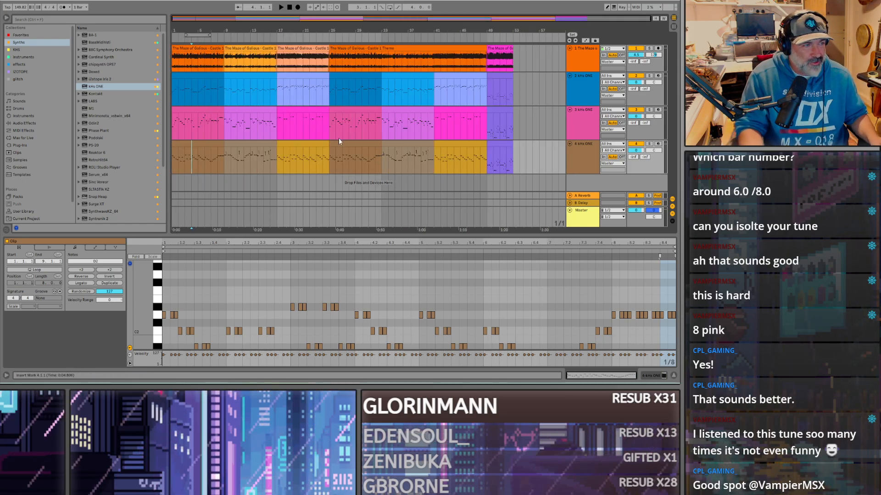
{"action": "scroll", "coordinate": [216, 124], "scroll_direction": "up", "scroll_amount": 5}
{"action": "left_click", "coordinate": [216, 124]}
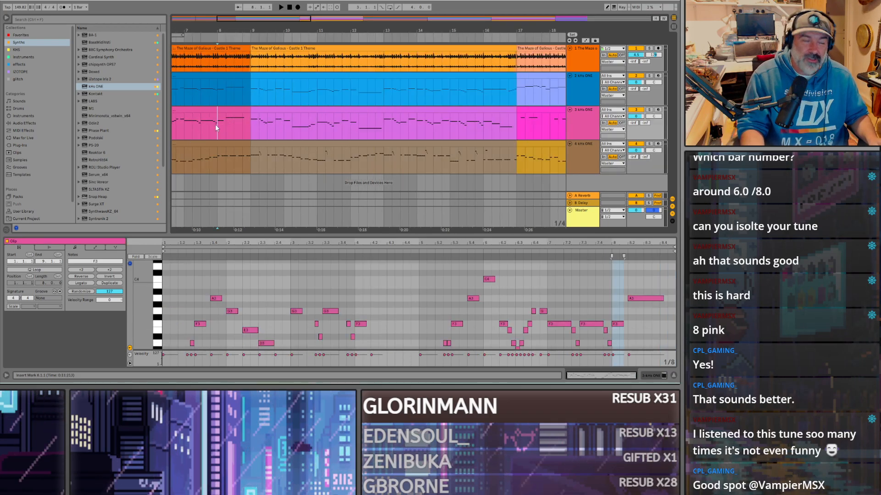
{"action": "scroll", "coordinate": [215, 125], "scroll_direction": "up", "scroll_amount": 3}
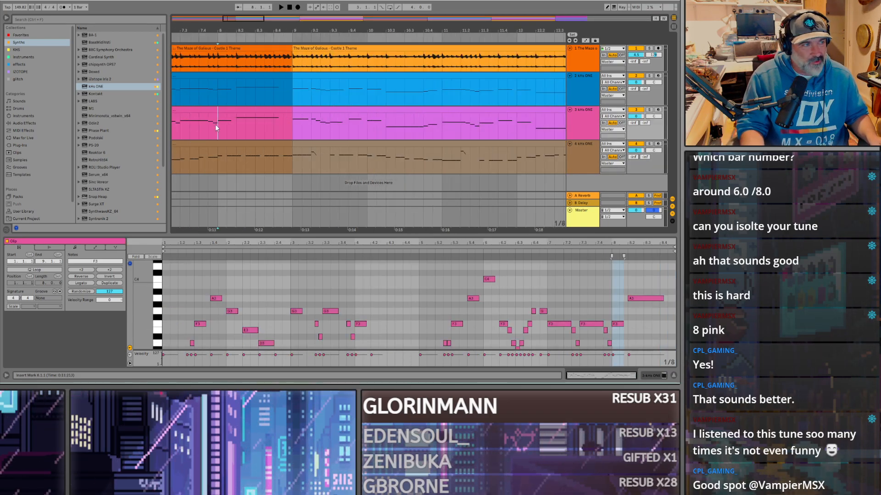
{"action": "scroll", "coordinate": [216, 125], "scroll_direction": "down", "scroll_amount": 5}
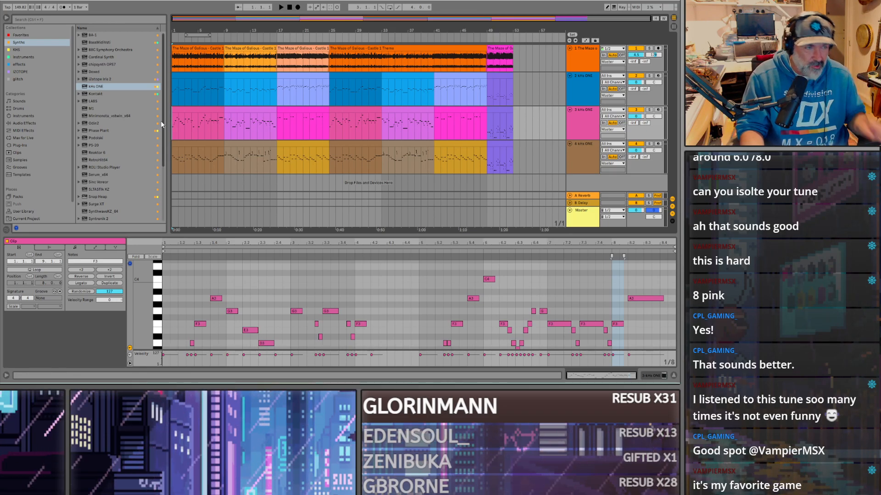
{"action": "scroll", "coordinate": [178, 129], "scroll_direction": "up", "scroll_amount": 4}
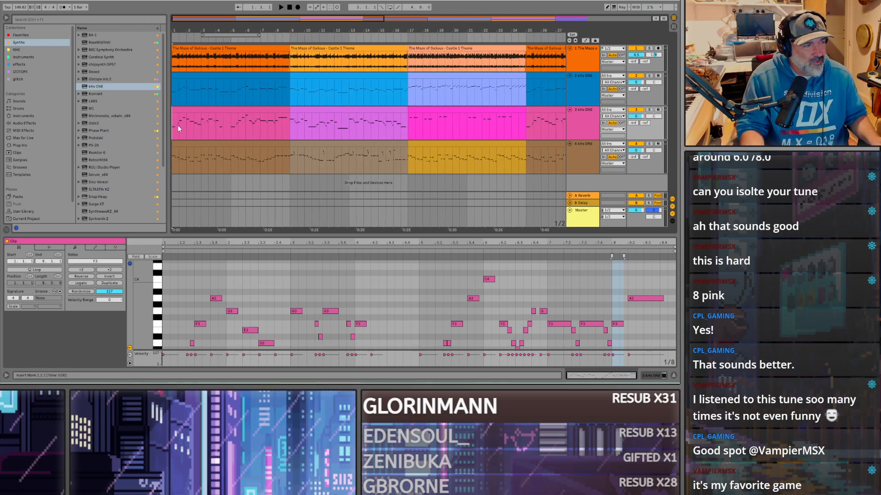
Step: Set the arrangement loop to start at bar 1 and span 52 bars, and play it from the beginning
{"action": "left_click", "coordinate": [211, 128]}
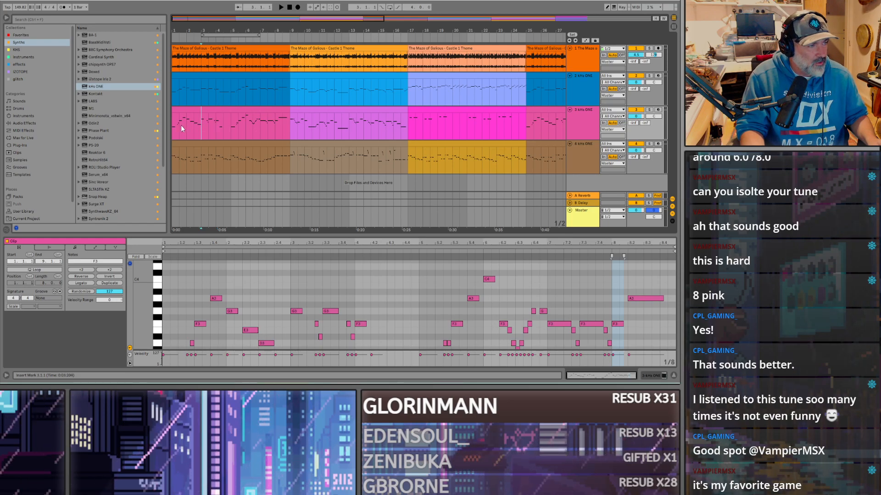
{"action": "left_click_drag", "start_coordinate": [203, 35], "coordinate": [512, 35]}
{"action": "scroll", "coordinate": [199, 44], "scroll_direction": "down", "scroll_amount": 3}
{"action": "key", "text": "space"}
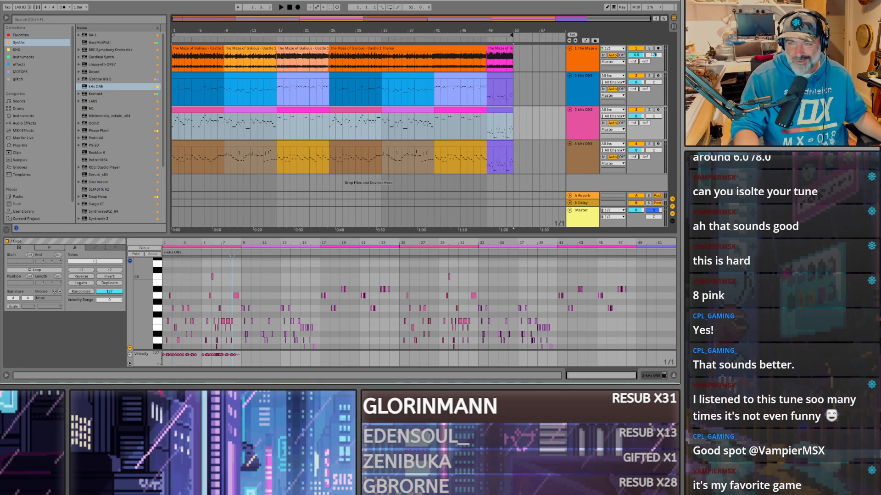
{"action": "left_click", "coordinate": [178, 123]}
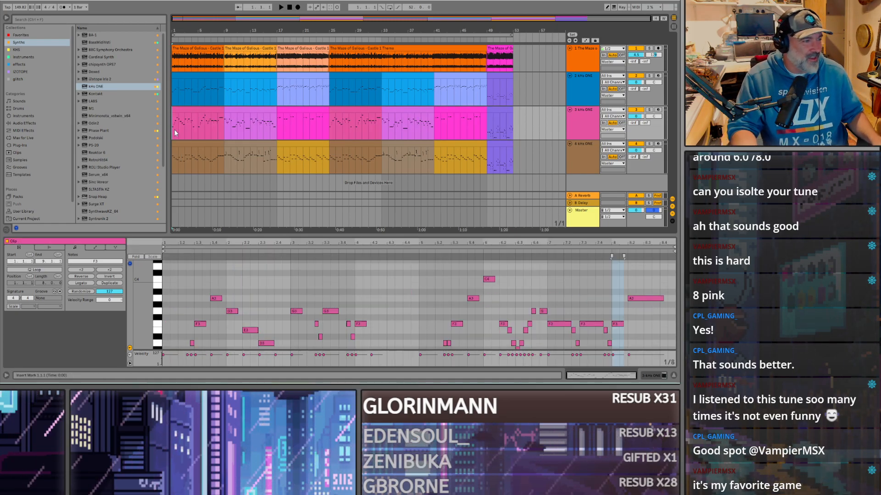
Step: Select the MIDI clips on all three kHs ONE tracks from bar 1 to bar 25
{"action": "scroll", "coordinate": [176, 133], "scroll_direction": "up", "scroll_amount": 4}
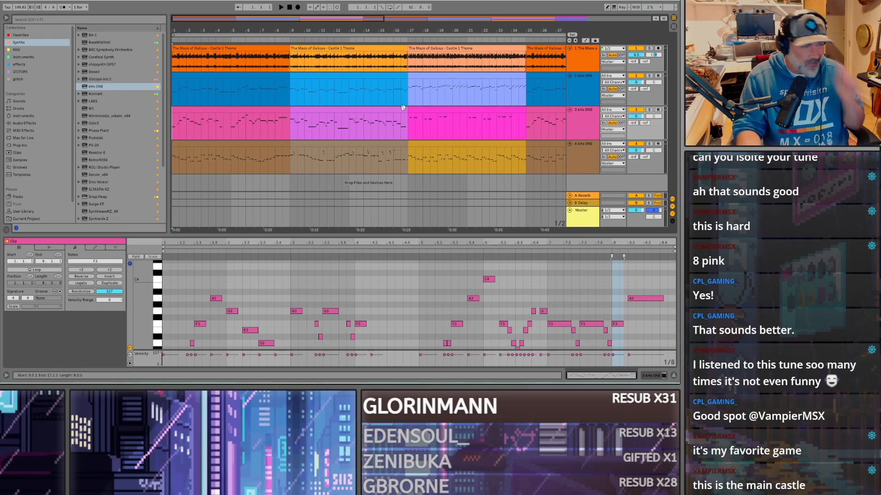
{"action": "left_click", "coordinate": [518, 142]}
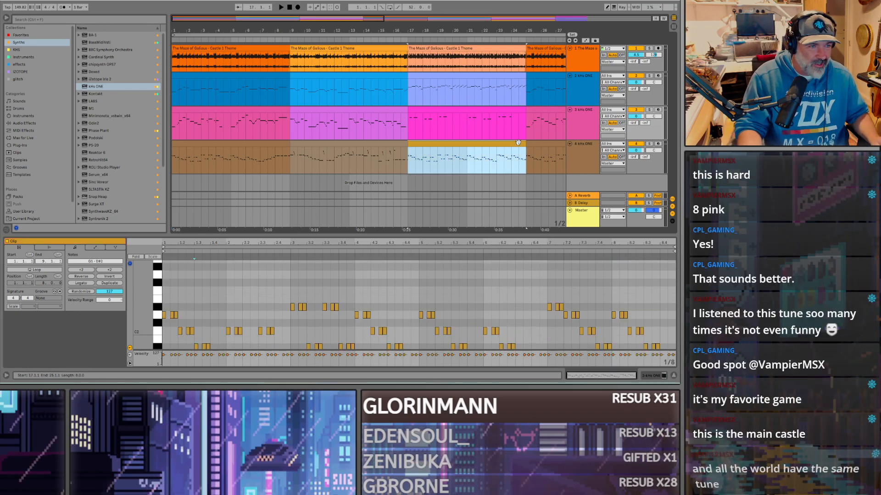
{"action": "left_click", "coordinate": [229, 77], "text": "shift"}
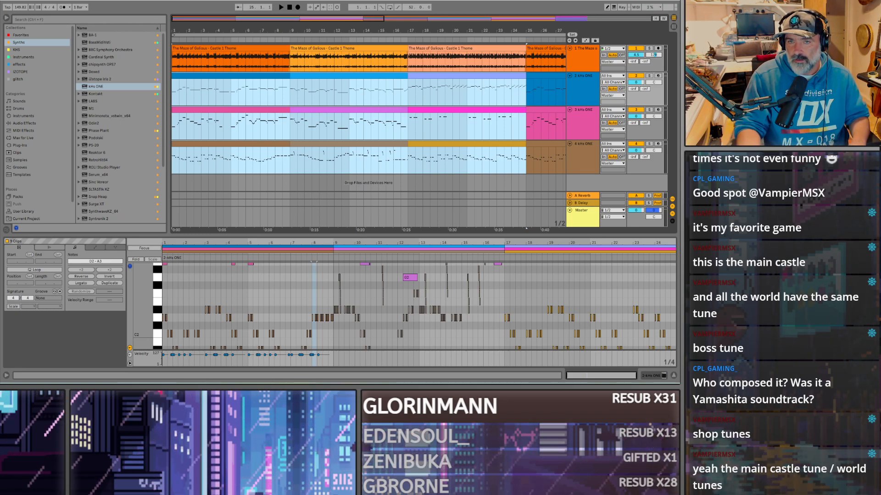
Step: Listen to the castle-2-knightmare-2- MIDI in the media player, close it, and return to bar 1 of the blue clip
{"action": "left_click_drag", "start_coordinate": [678, 86], "coordinate": [323, 36]}
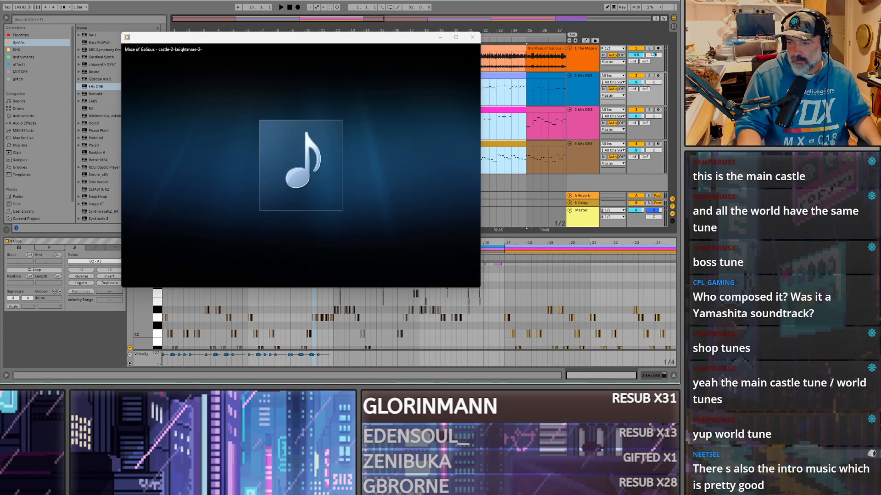
{"action": "left_click", "coordinate": [472, 39]}
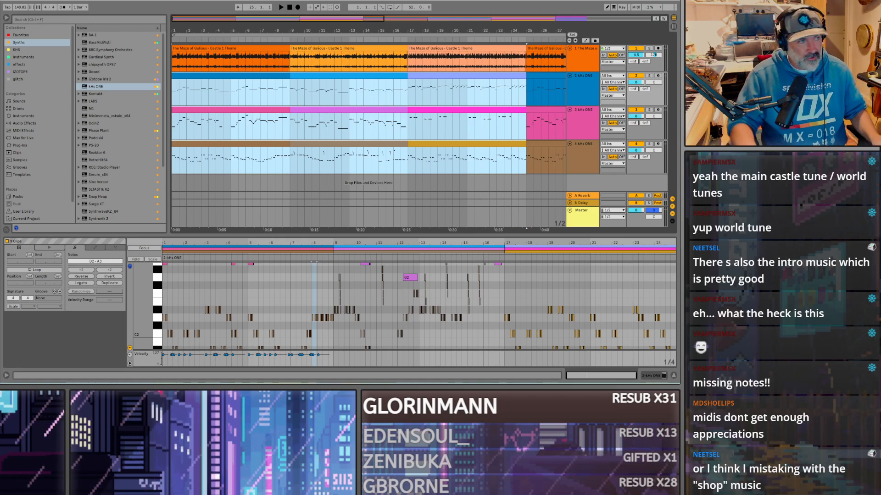
{"action": "key", "text": "w"}
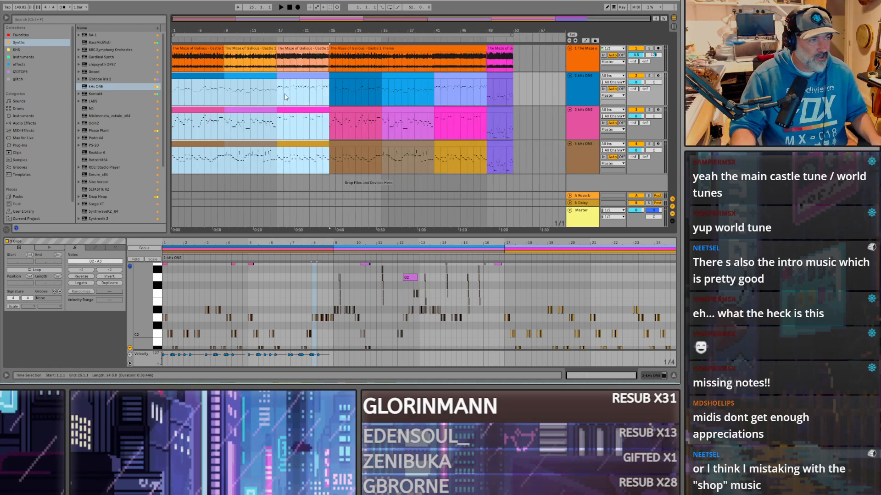
{"action": "left_click", "coordinate": [173, 98]}
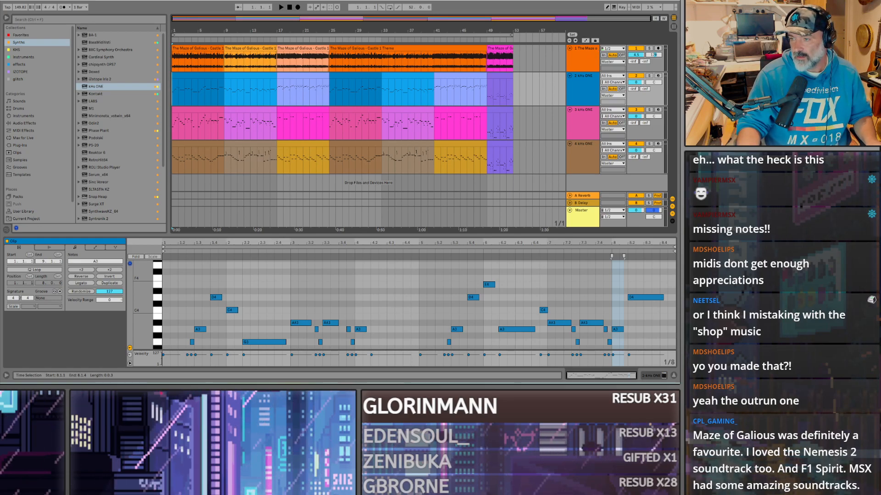
Step: Switch to the browser and review the upload info of the OutRun Camino a Mi Amor MIDI on vgmusic.com
{"action": "key", "text": "alt+Tab"}
{"action": "left_click_drag", "start_coordinate": [470, 19], "coordinate": [385, 8]}
{"action": "scroll", "coordinate": [80, 127], "scroll_direction": "down", "scroll_amount": 3}
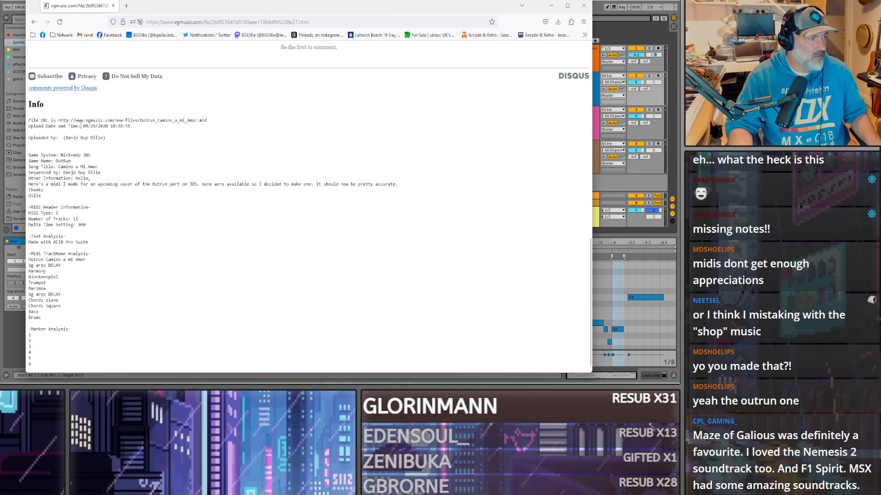
{"action": "left_click_drag", "start_coordinate": [105, 137], "coordinate": [61, 138]}
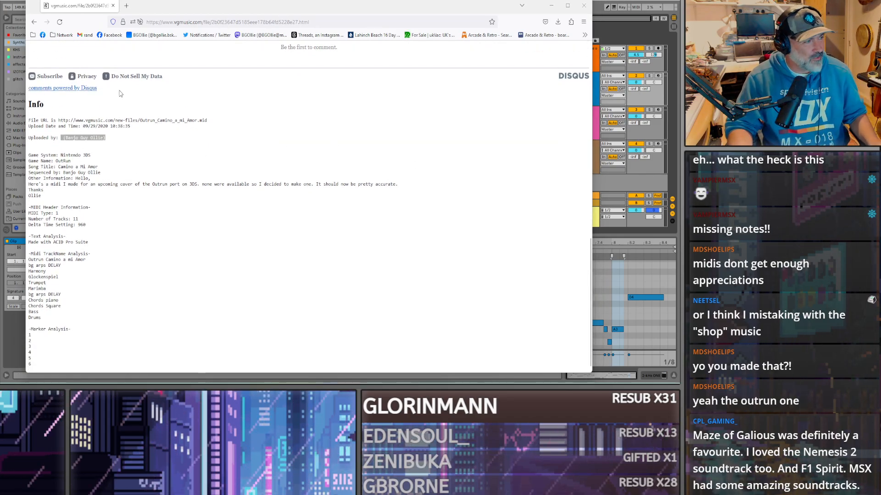
{"action": "scroll", "coordinate": [133, 109], "scroll_direction": "up", "scroll_amount": 4}
{"action": "scroll", "coordinate": [134, 109], "scroll_direction": "up", "scroll_amount": 8}
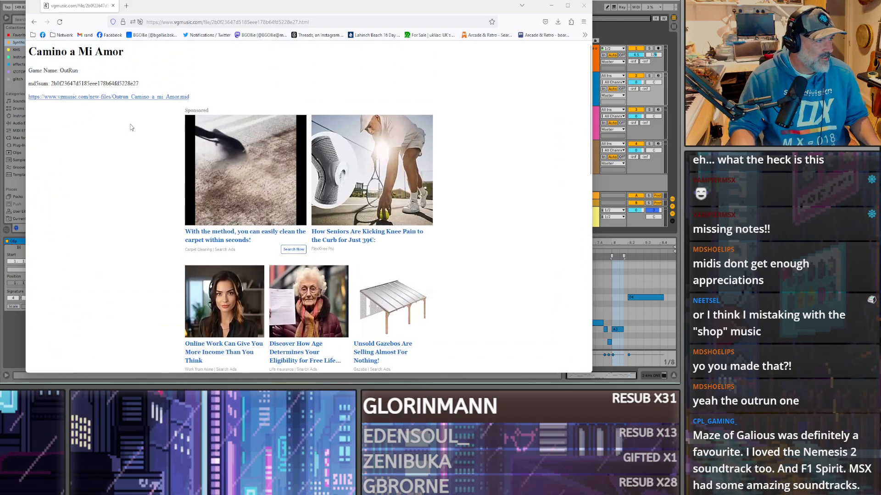
Step: Download Outrun_Camino_a_mi_Amor.mid, play part of it in the media player, close the player, and switch back to Ableton Live
{"action": "left_click", "coordinate": [137, 97]}
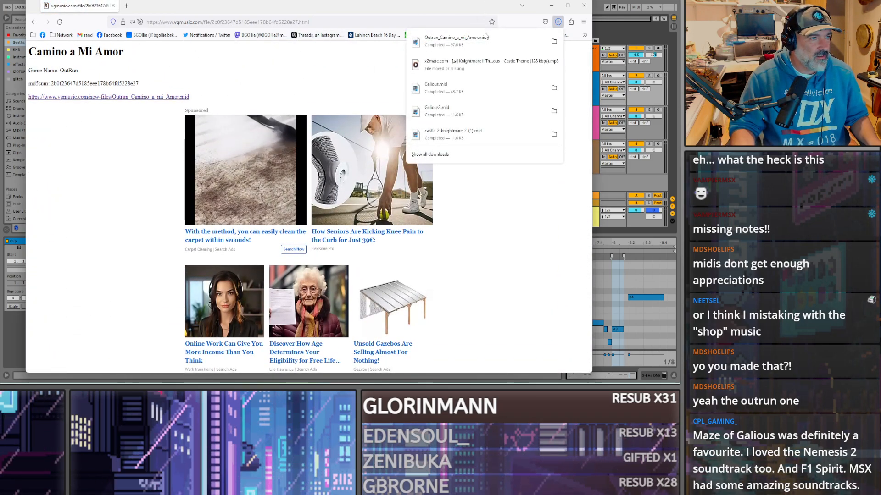
{"action": "left_click", "coordinate": [481, 39]}
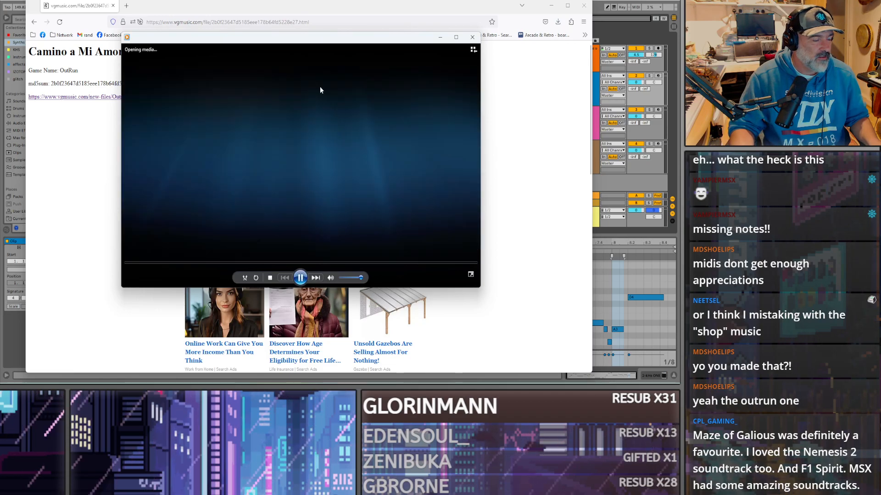
{"action": "left_click", "coordinate": [170, 263]}
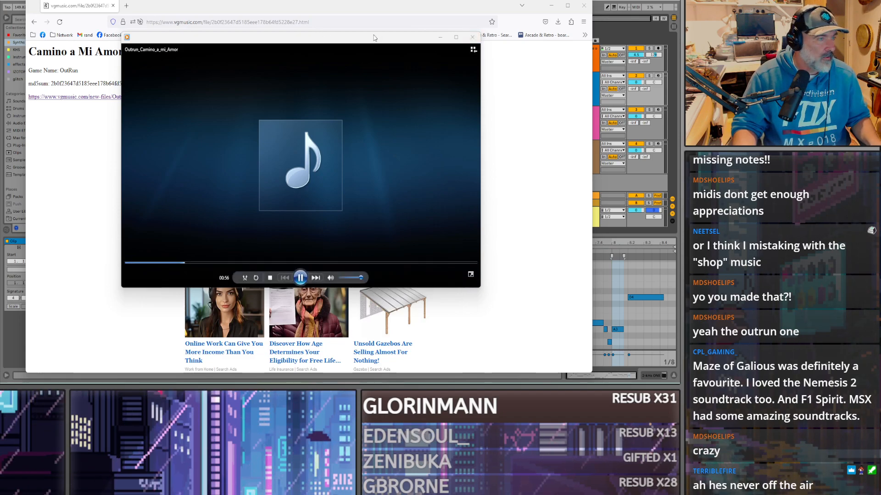
{"action": "left_click", "coordinate": [297, 276]}
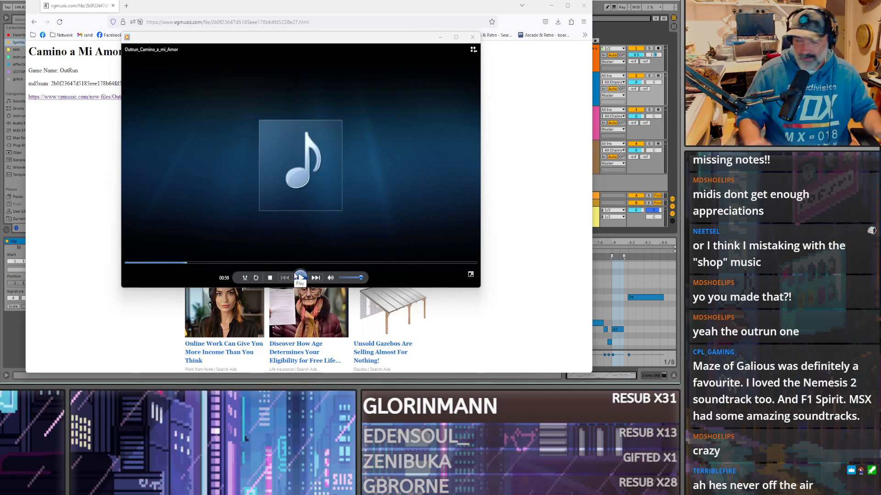
{"action": "left_click", "coordinate": [472, 36]}
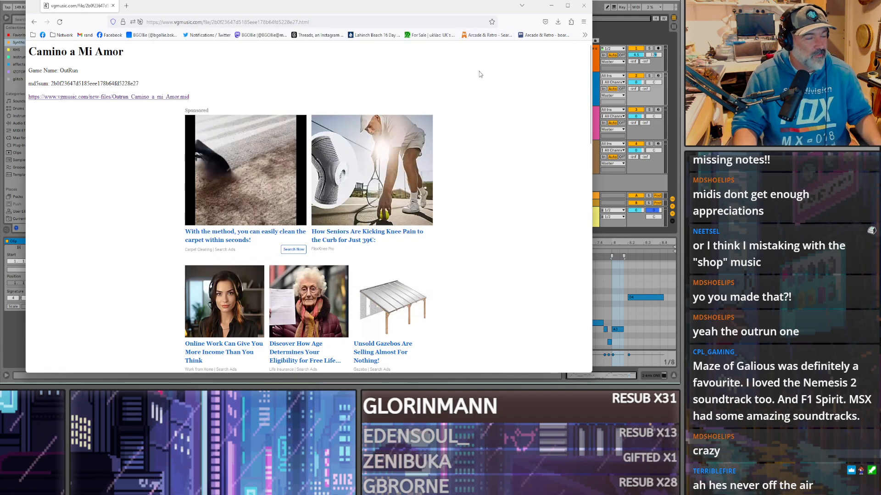
{"action": "scroll", "coordinate": [321, 69], "scroll_direction": "down", "scroll_amount": 1}
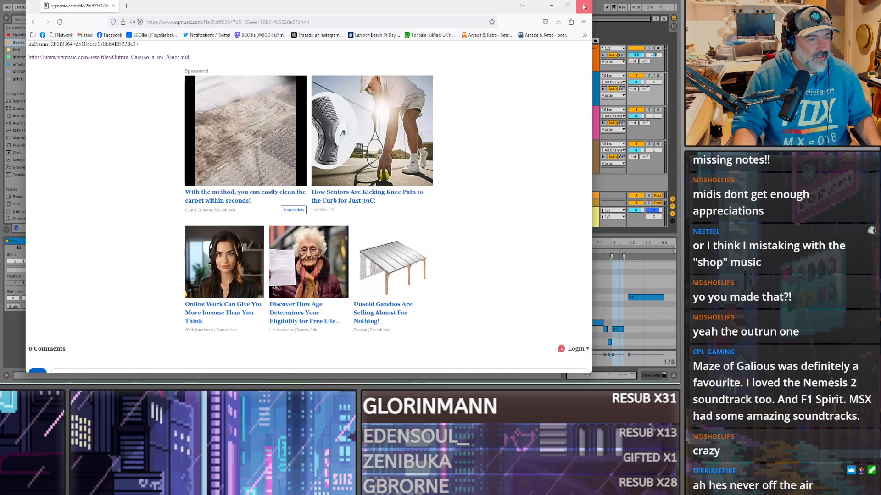
{"action": "scroll", "coordinate": [403, 201], "scroll_direction": "up", "scroll_amount": 1}
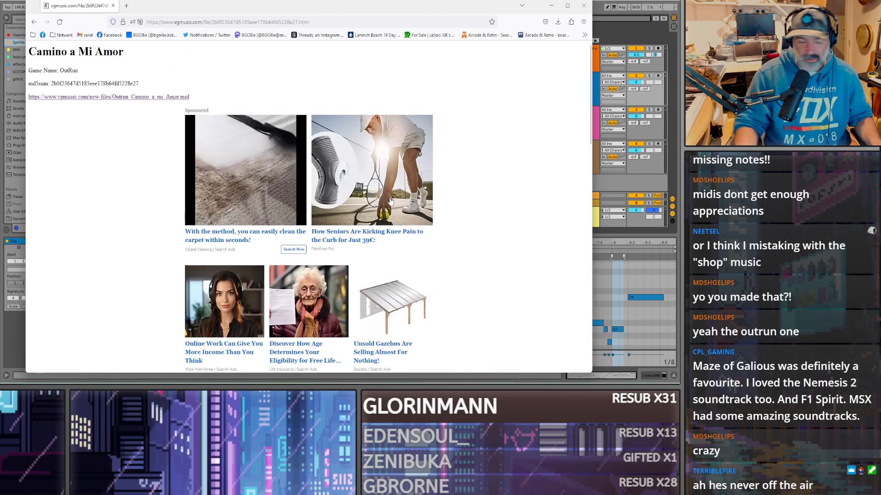
{"action": "key", "text": "alt+Tab"}
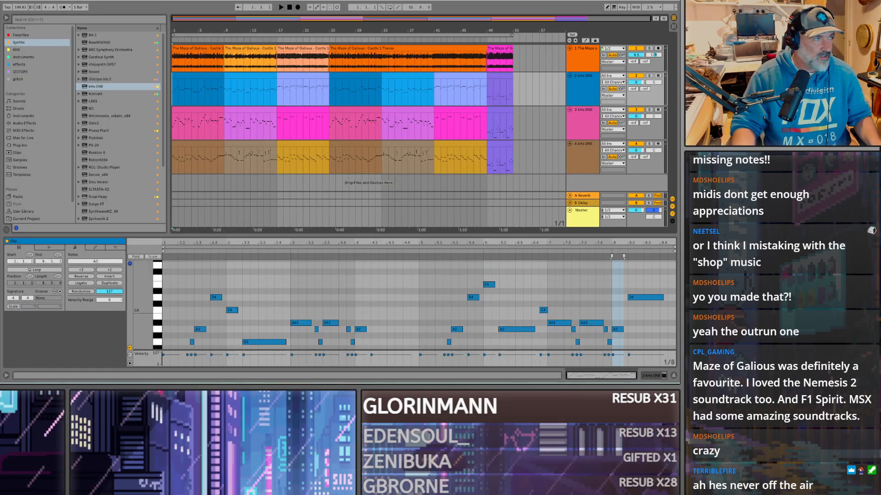
Step: Look through the recently opened Live sets, and play Rainbow Island in the media player
{"action": "left_click", "coordinate": [30, 1]}
{"action": "mouse_move", "coordinate": [46, 23]}
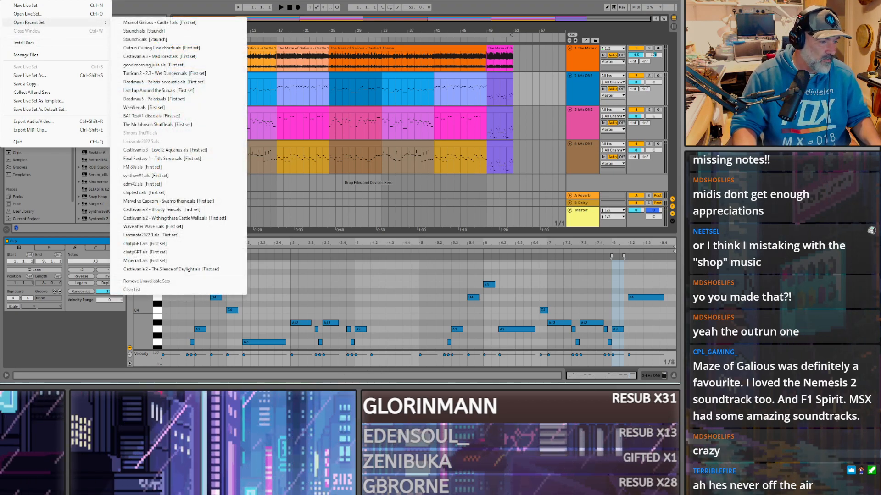
{"action": "left_click", "coordinate": [382, 360]}
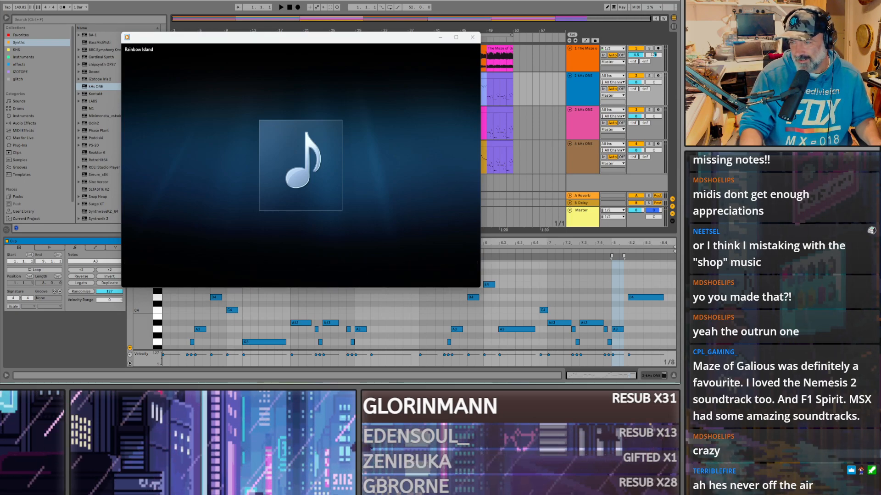
Step: Pause Rainbow Island and play part of LEANDER - WORLD ONE in the media player
{"action": "left_click", "coordinate": [300, 277]}
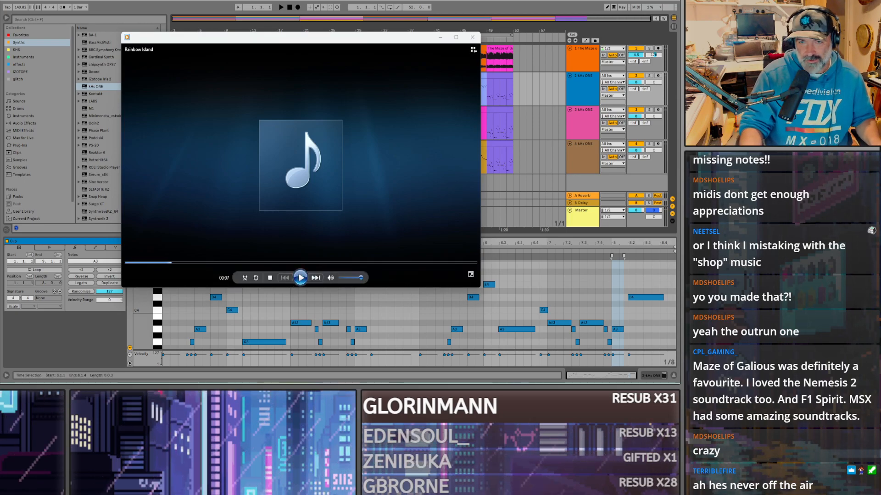
{"action": "left_click", "coordinate": [315, 278]}
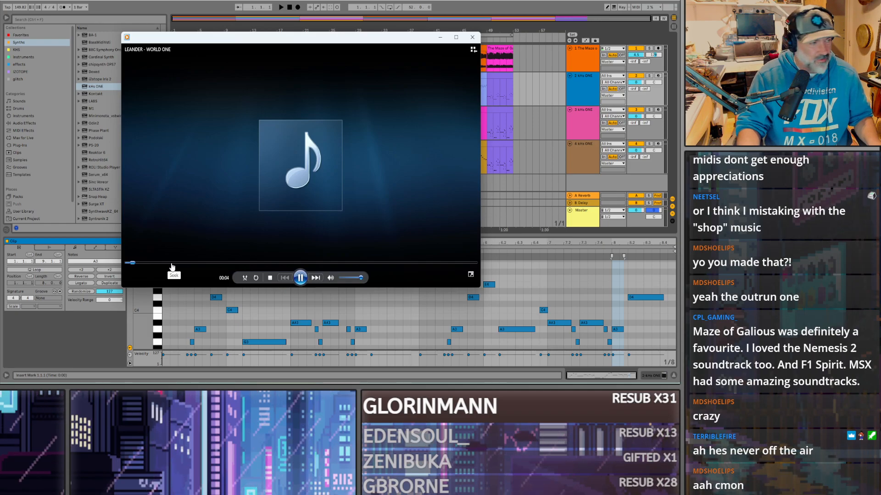
{"action": "left_click", "coordinate": [174, 264]}
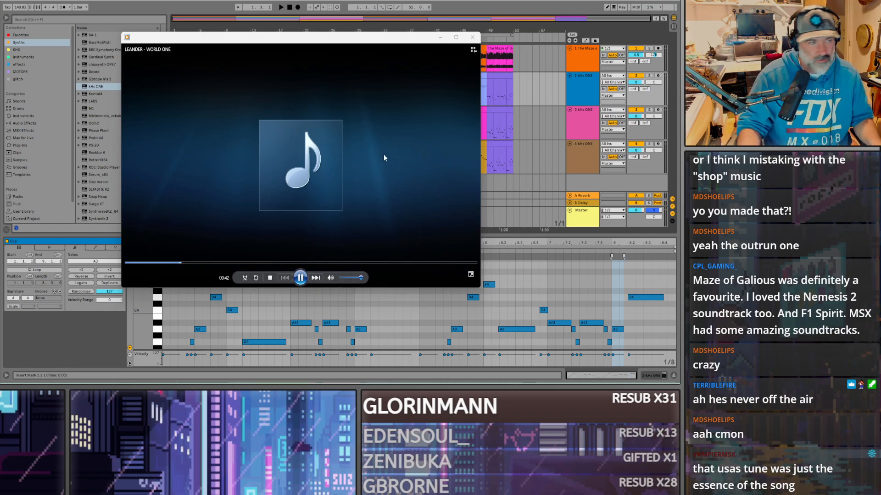
{"action": "left_click", "coordinate": [300, 277]}
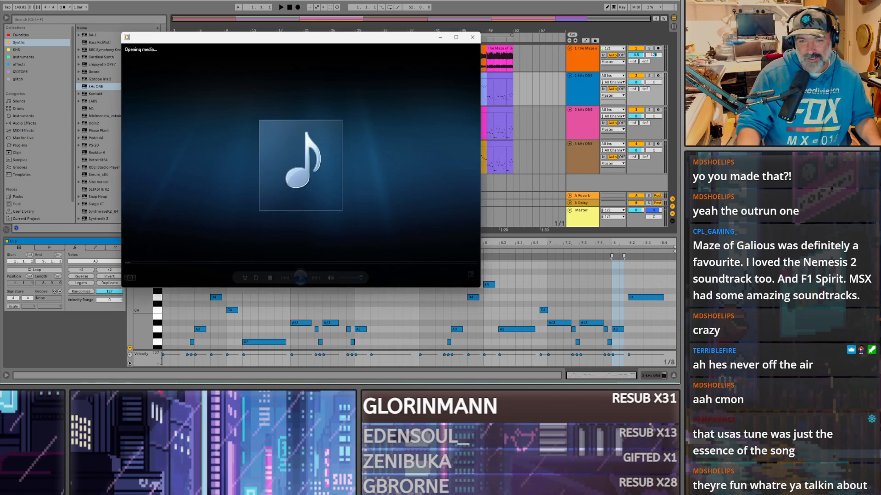
Step: Listen to sections of Treasure of USAS - Juba Ruins and part of Turrican2-Intro, pausing each one
{"action": "left_click", "coordinate": [184, 263]}
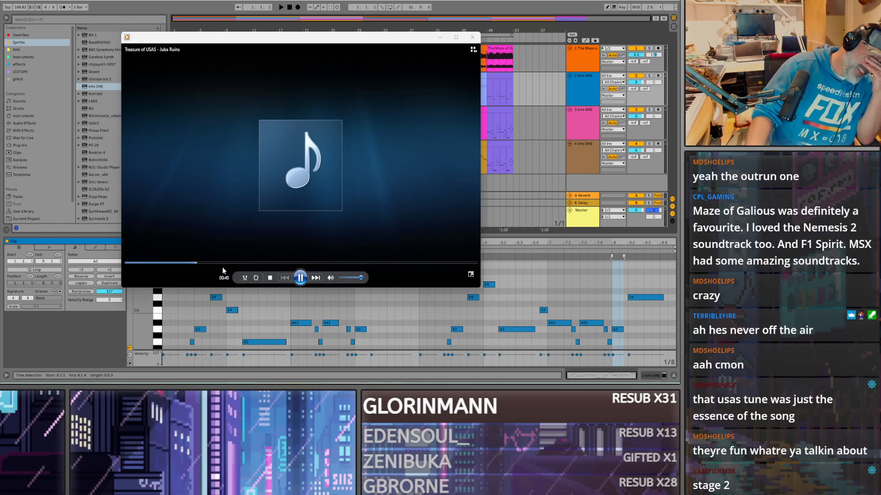
{"action": "left_click", "coordinate": [153, 262]}
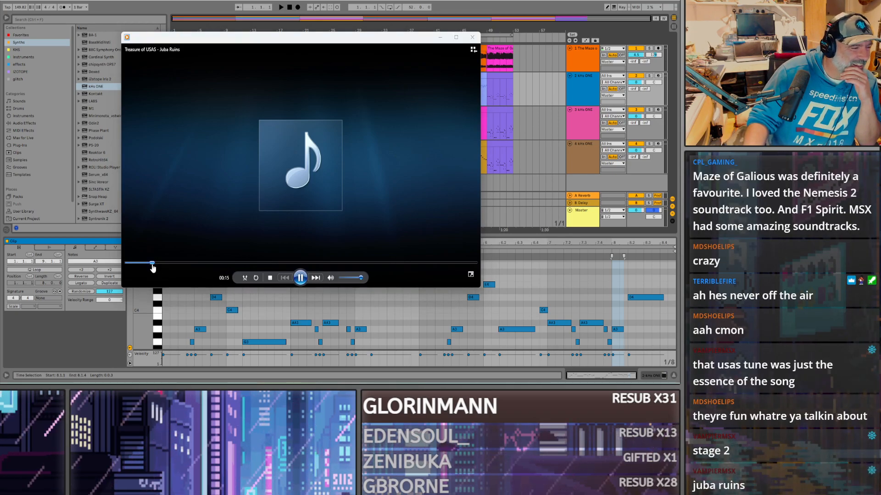
{"action": "left_click", "coordinate": [300, 277]}
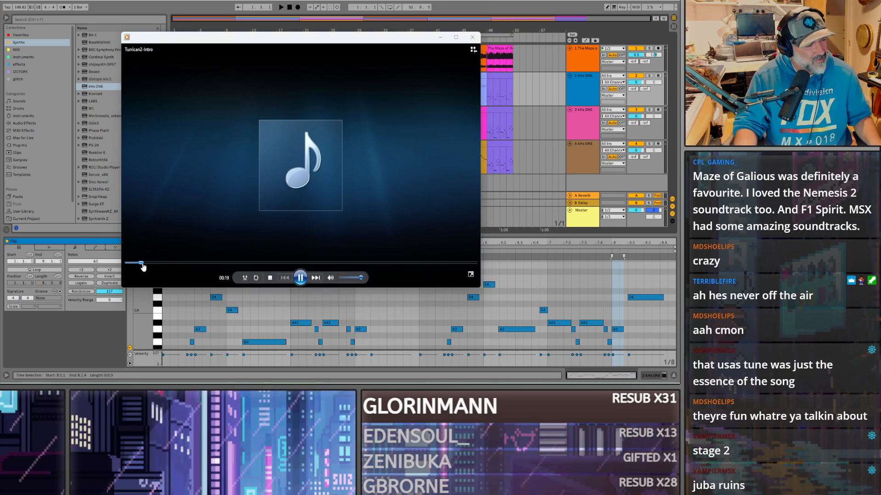
{"action": "left_click", "coordinate": [301, 278]}
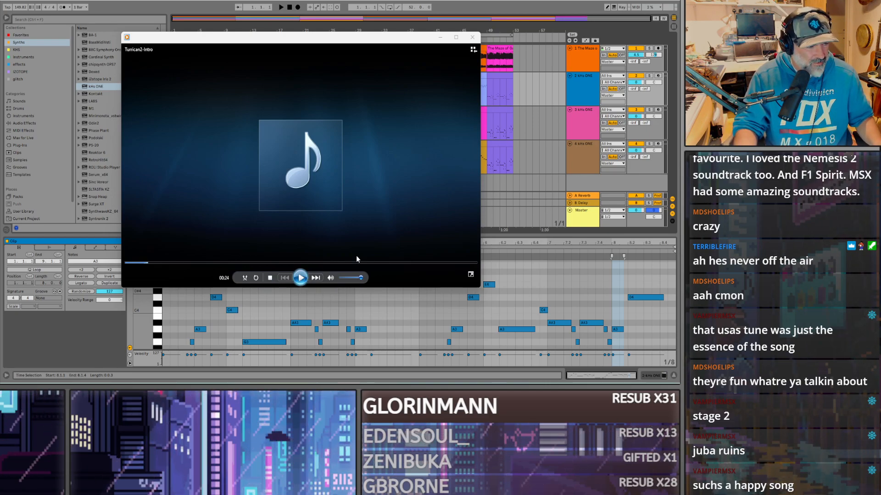
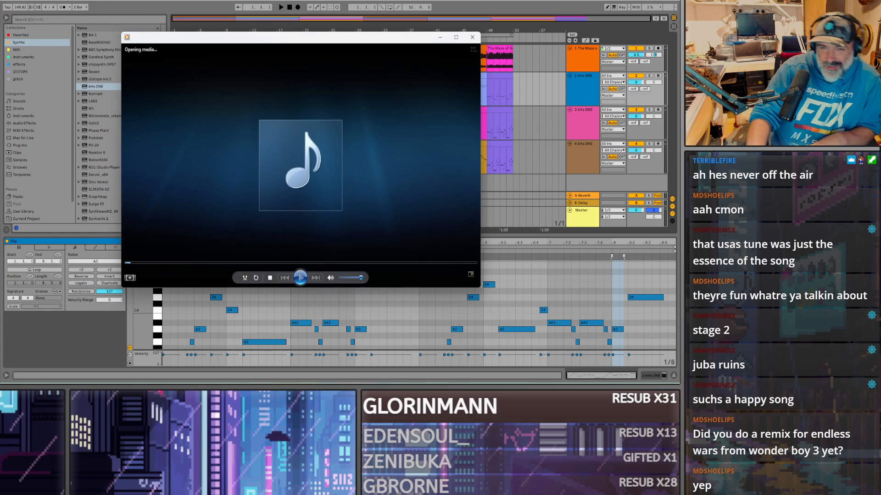
Step: Sample several passages of Deltarune - Field of Hopes and Dreams up to the middle of the track, and pause it
{"action": "left_click", "coordinate": [164, 263]}
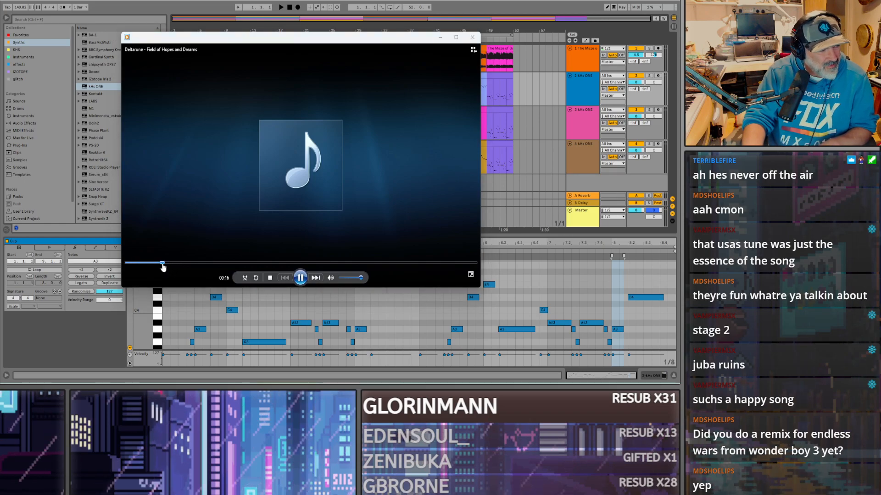
{"action": "left_click", "coordinate": [190, 263]}
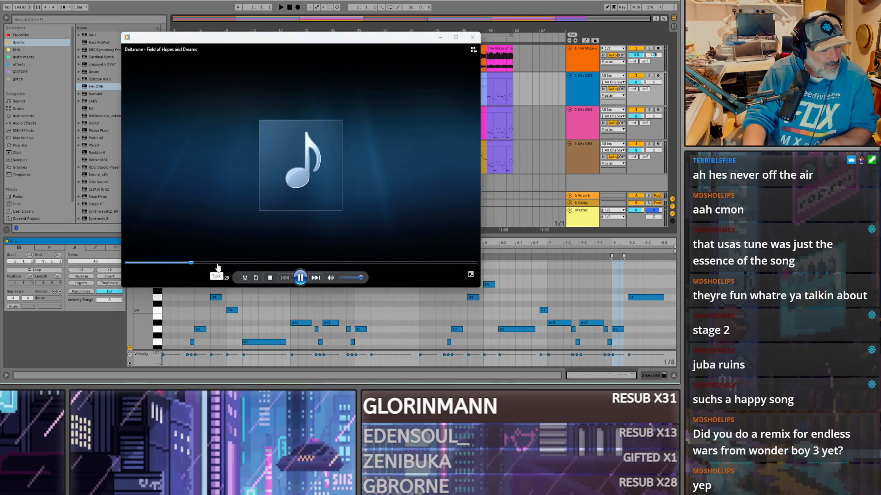
{"action": "left_click", "coordinate": [234, 263]}
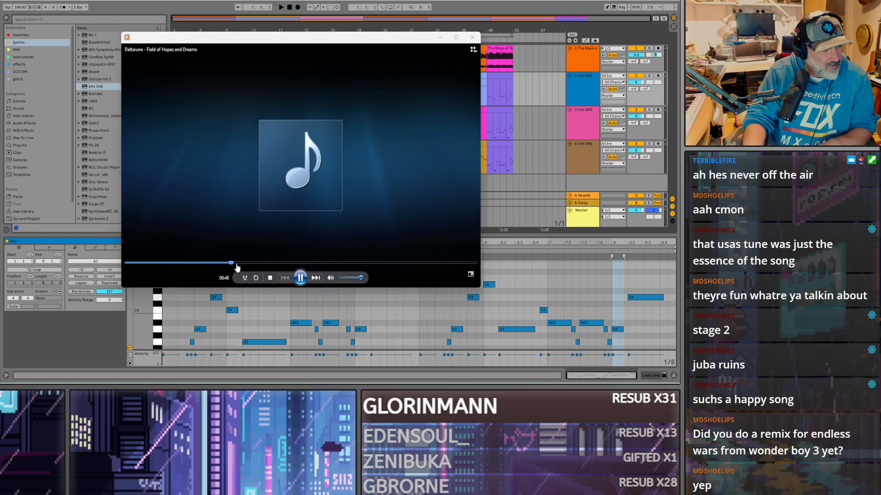
{"action": "left_click", "coordinate": [274, 263]}
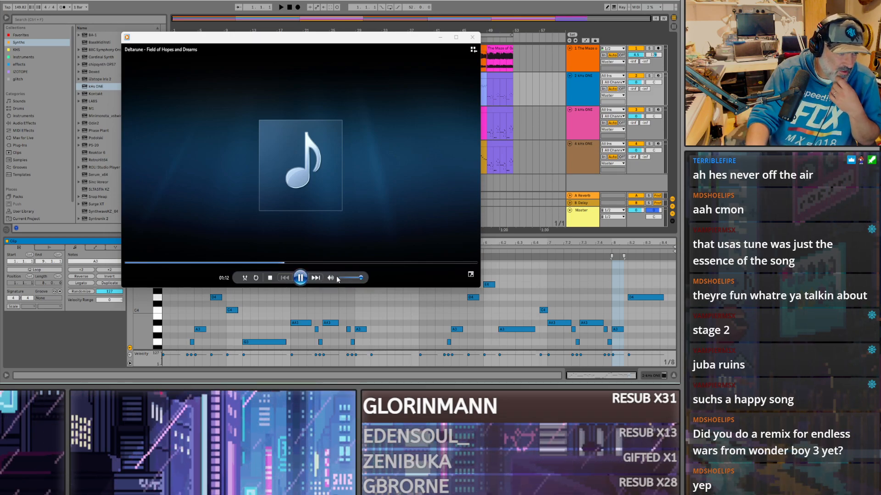
{"action": "left_click", "coordinate": [301, 278]}
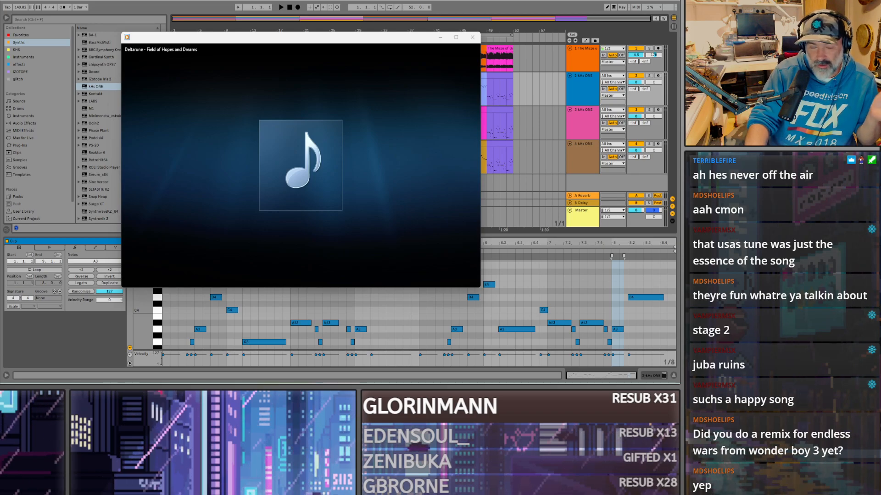
Step: Listen to a later passage of Outrun Camino a mi Amor and close the media player
{"action": "mouse_move", "coordinate": [383, 109]}
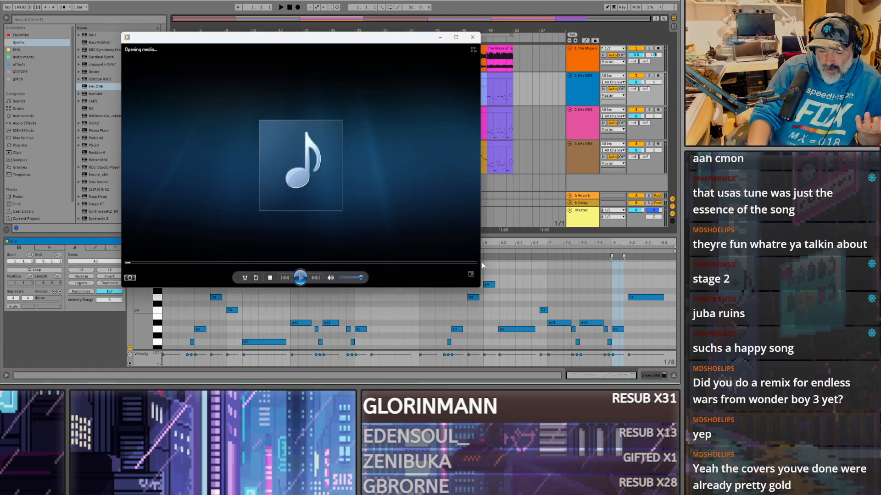
{"action": "left_click", "coordinate": [259, 264]}
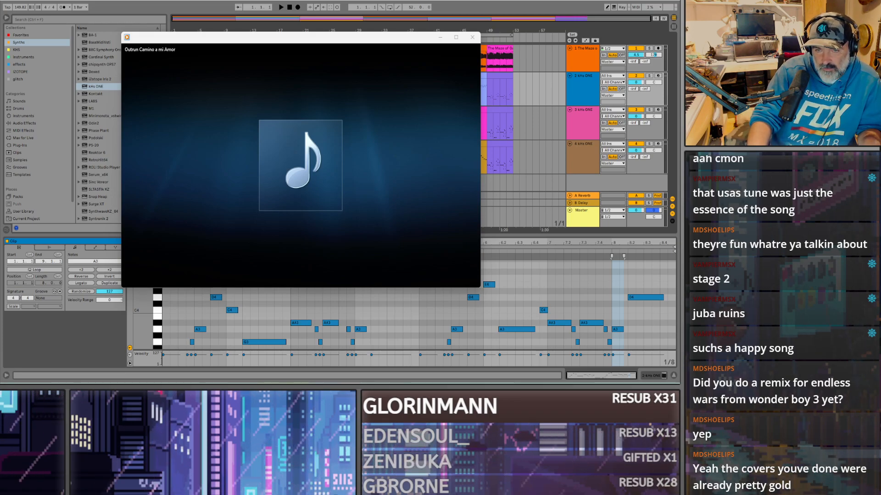
{"action": "left_click", "coordinate": [473, 37]}
Step: Open the Live set Outrun Cuising Line chords.als from the Synth cover folder of First set Project
{"action": "left_click", "coordinate": [7, 0]}
{"action": "mouse_move", "coordinate": [39, 24]}
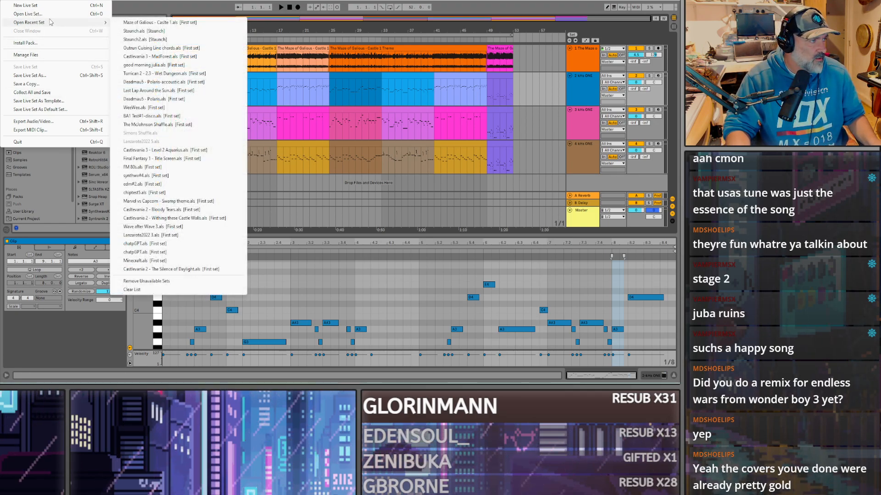
{"action": "left_click", "coordinate": [31, 14]}
{"action": "left_click", "coordinate": [145, 22]}
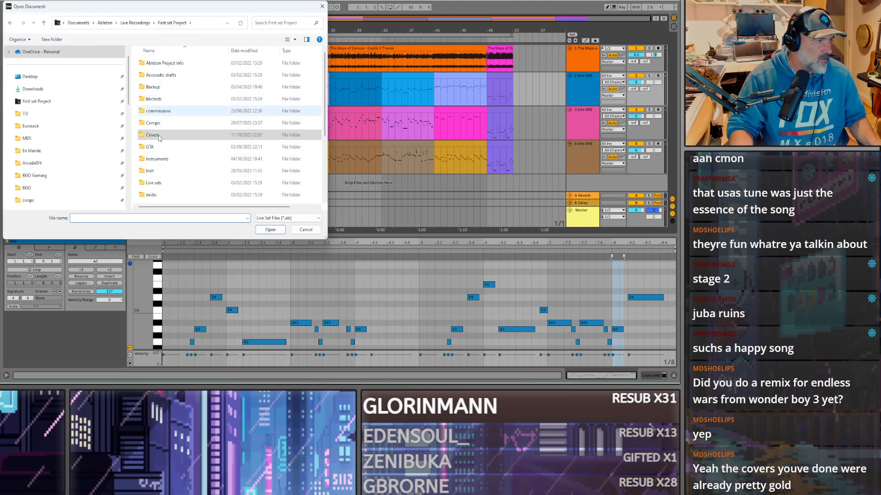
{"action": "scroll", "coordinate": [158, 136], "scroll_direction": "down", "scroll_amount": 3}
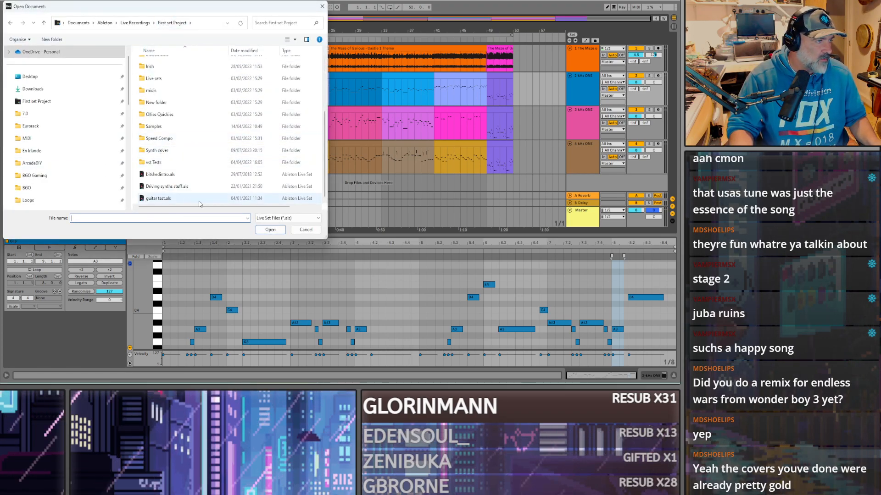
{"action": "double_click", "coordinate": [156, 150]}
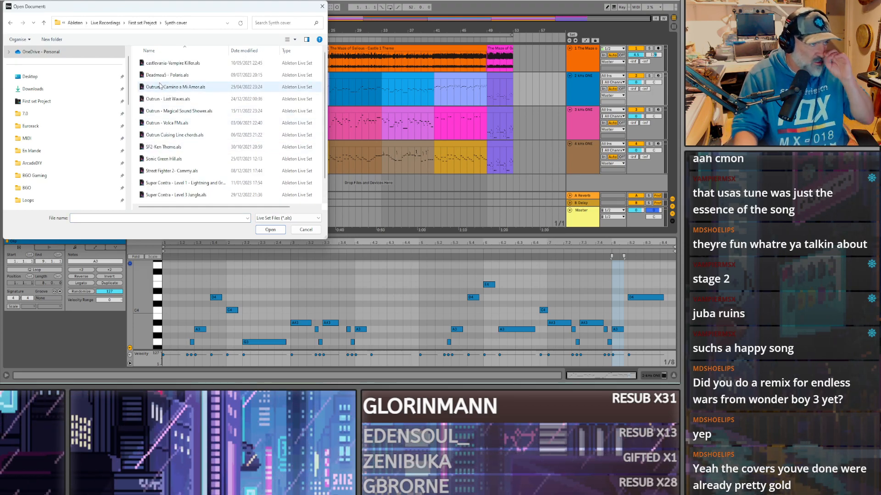
{"action": "scroll", "coordinate": [186, 122], "scroll_direction": "down", "scroll_amount": 1}
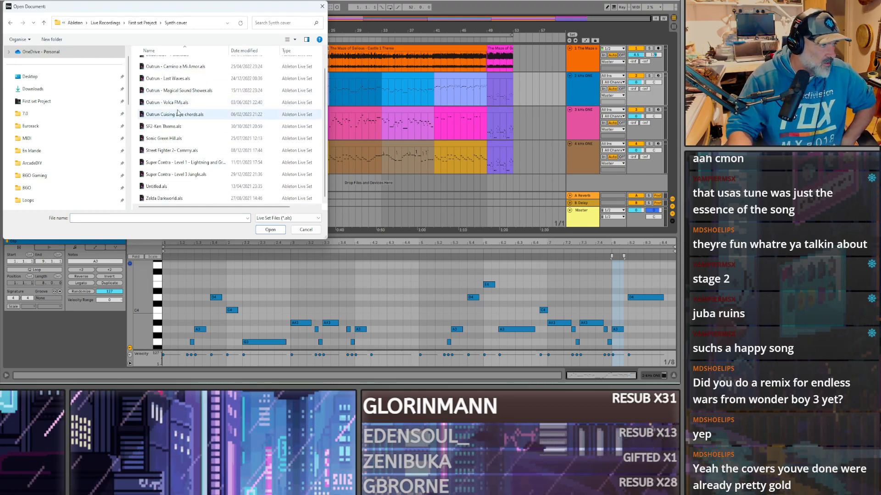
{"action": "scroll", "coordinate": [178, 112], "scroll_direction": "up", "scroll_amount": 1}
{"action": "left_click", "coordinate": [172, 75]}
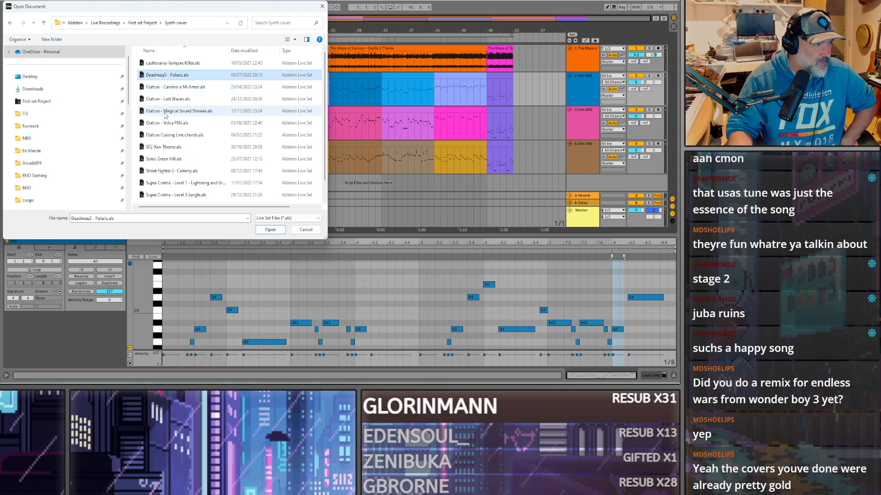
{"action": "scroll", "coordinate": [181, 144], "scroll_direction": "down", "scroll_amount": 1}
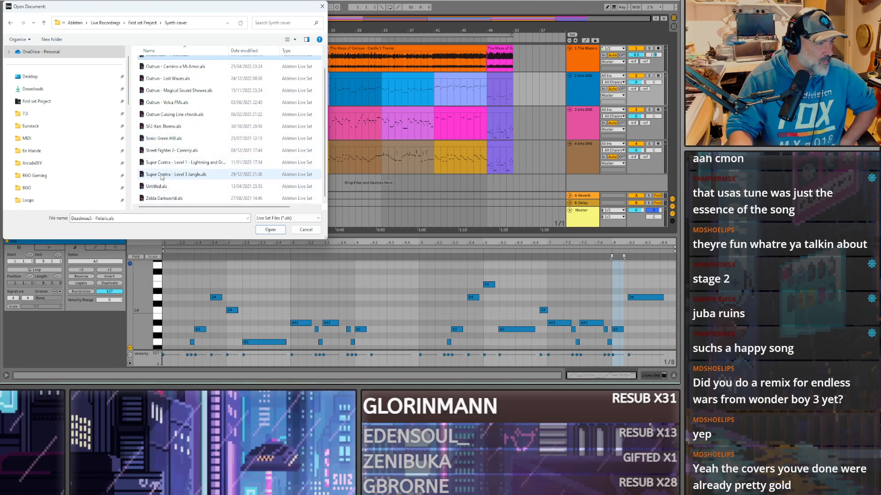
{"action": "double_click", "coordinate": [188, 114]}
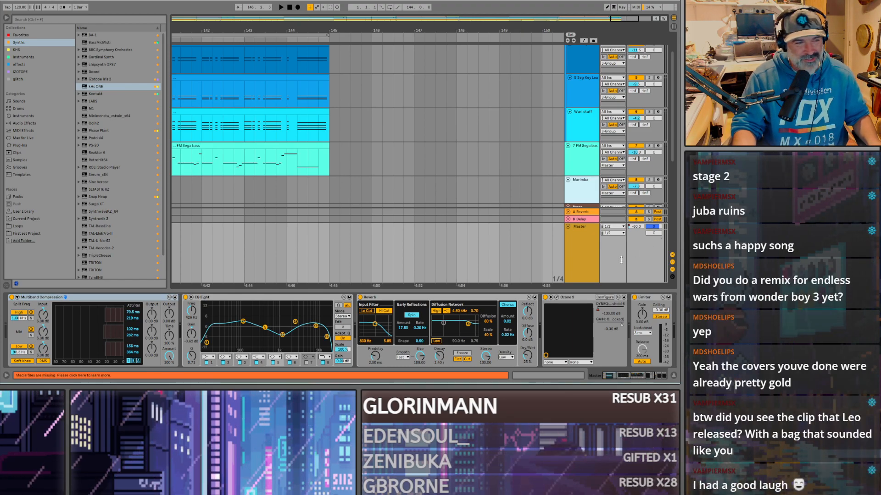
Step: Select the restream plug-in near the end of the Master track's device chain
{"action": "scroll", "coordinate": [577, 250], "scroll_direction": "down", "scroll_amount": 1}
{"action": "left_click_drag", "start_coordinate": [625, 375], "coordinate": [635, 375]}
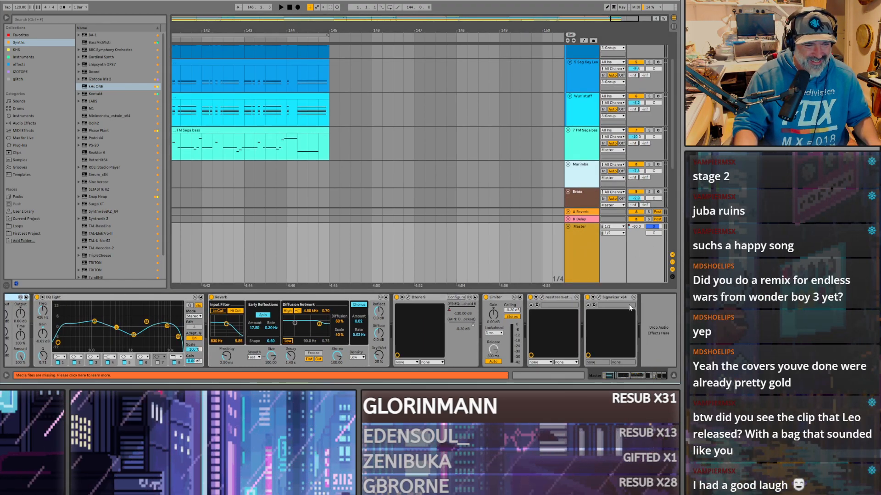
{"action": "left_click", "coordinate": [556, 297]}
Step: Play the OutRun arrangement from bar 1 and look through its tracks from Bell Keys down to RX17
{"action": "scroll", "coordinate": [210, 137], "scroll_direction": "down", "scroll_amount": 5}
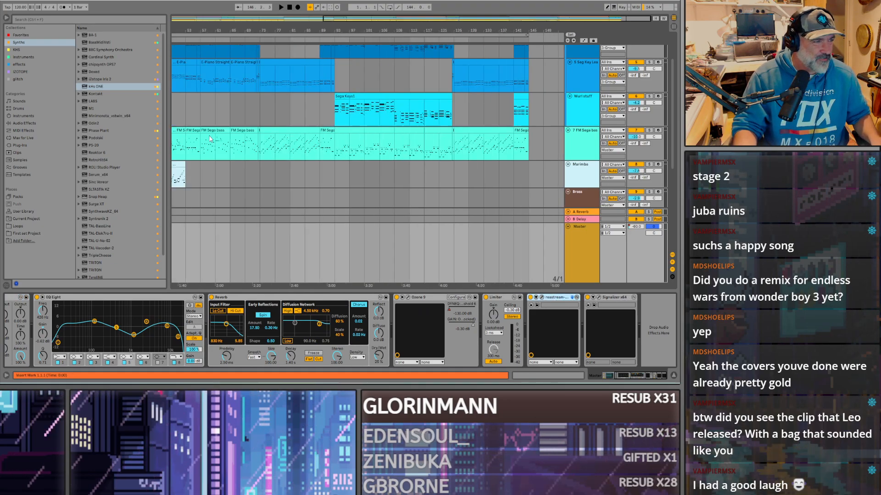
{"action": "scroll", "coordinate": [209, 137], "scroll_direction": "down", "scroll_amount": 3}
{"action": "scroll", "coordinate": [208, 109], "scroll_direction": "up", "scroll_amount": 3}
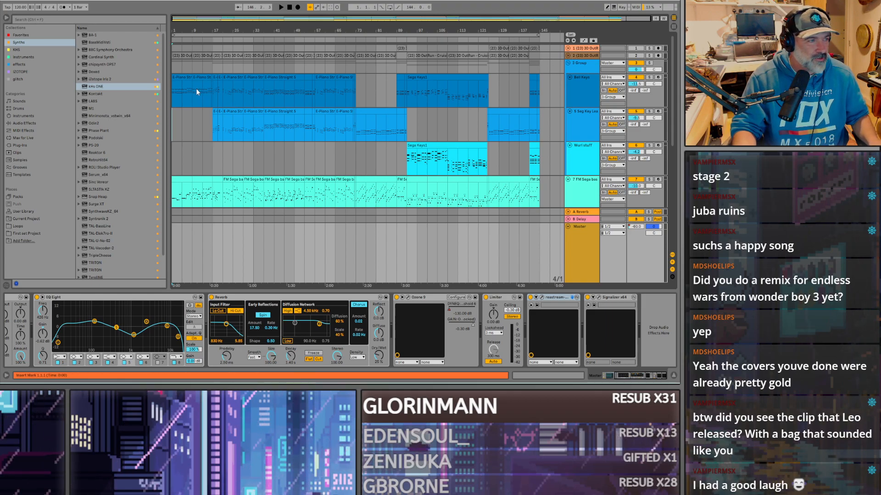
{"action": "left_click", "coordinate": [173, 95]}
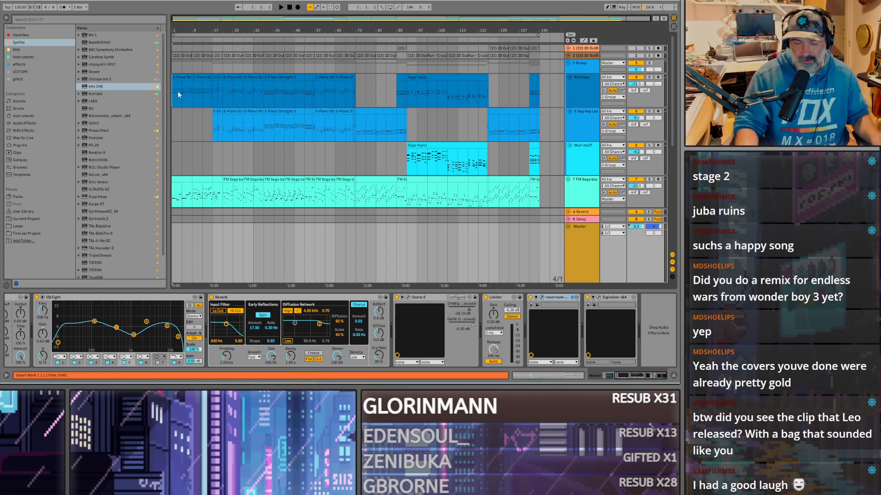
{"action": "left_click", "coordinate": [177, 90]}
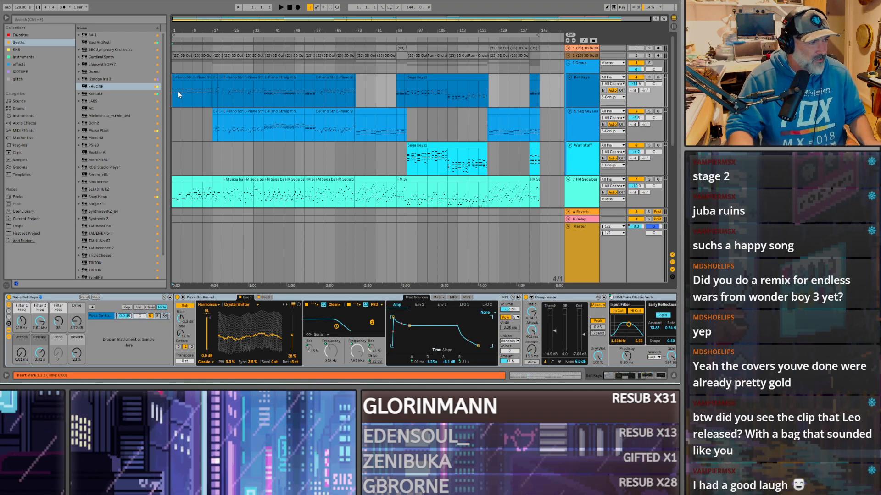
{"action": "key", "text": "space"}
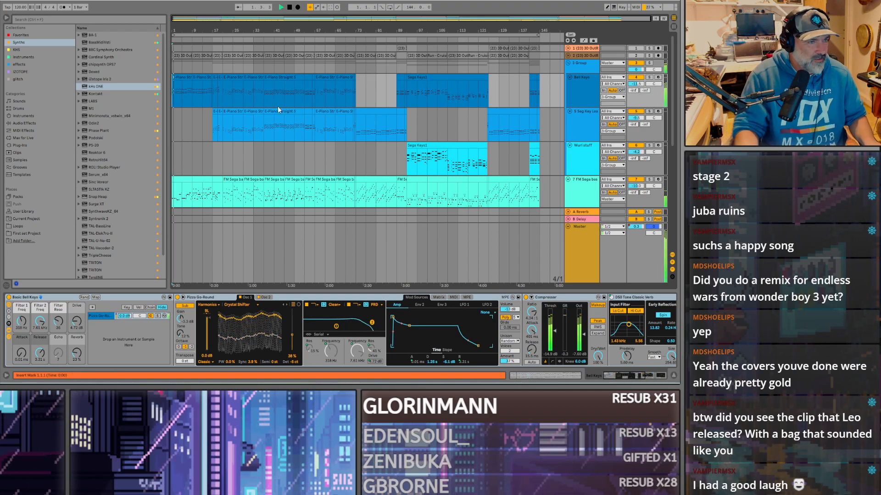
{"action": "scroll", "coordinate": [177, 108], "scroll_direction": "up", "scroll_amount": 3, "text": "ctrl"}
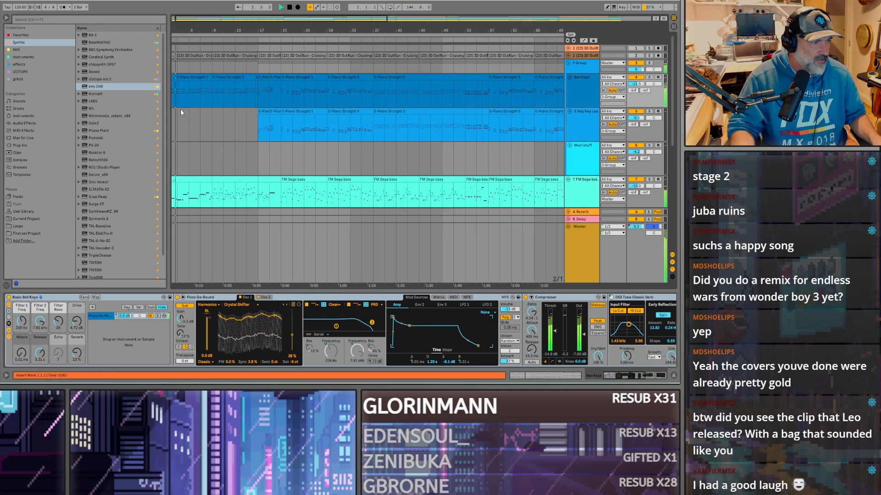
{"action": "scroll", "coordinate": [180, 108], "scroll_direction": "up", "scroll_amount": 3, "text": "ctrl"}
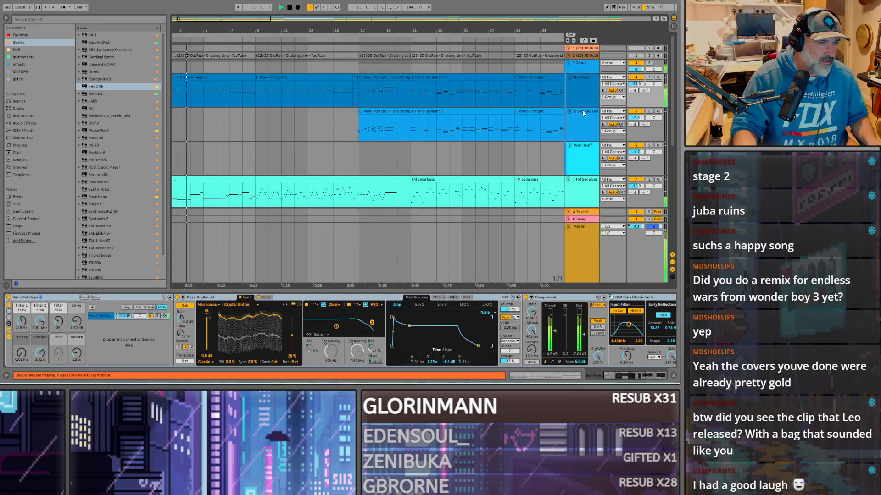
{"action": "scroll", "coordinate": [373, 139], "scroll_direction": "down", "scroll_amount": 10}
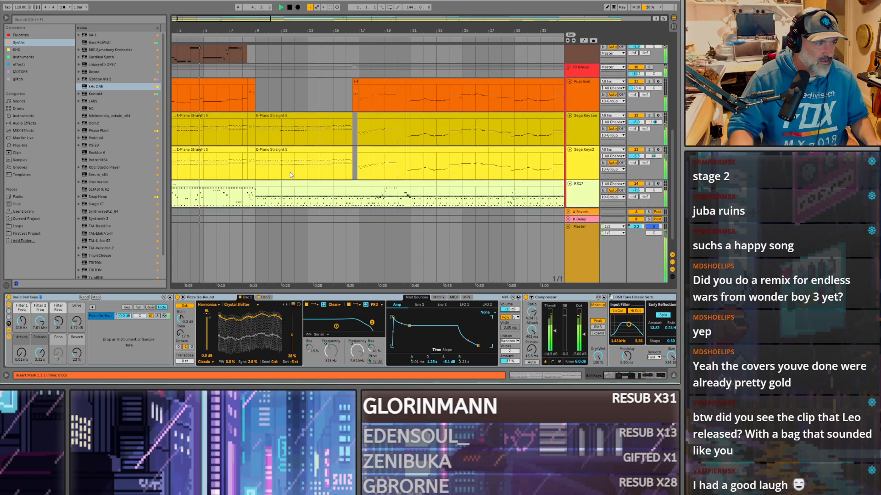
{"action": "scroll", "coordinate": [289, 174], "scroll_direction": "down", "scroll_amount": 1}
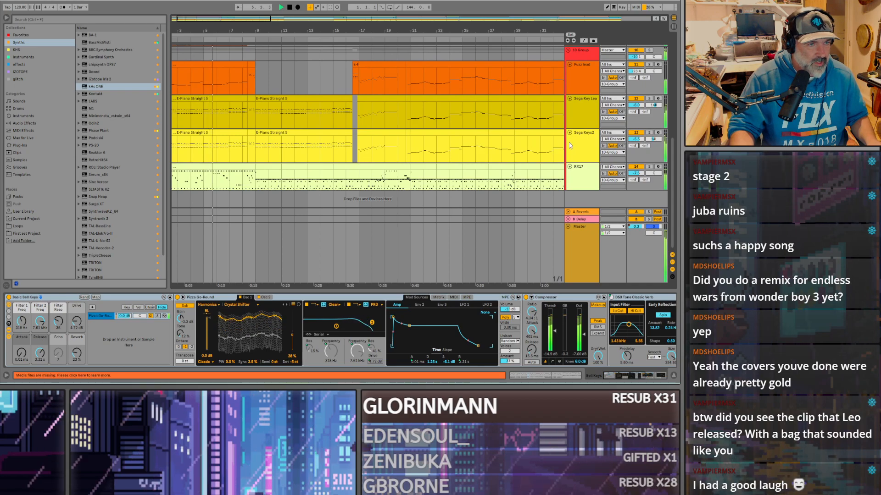
{"action": "scroll", "coordinate": [598, 105], "scroll_direction": "up", "scroll_amount": 2}
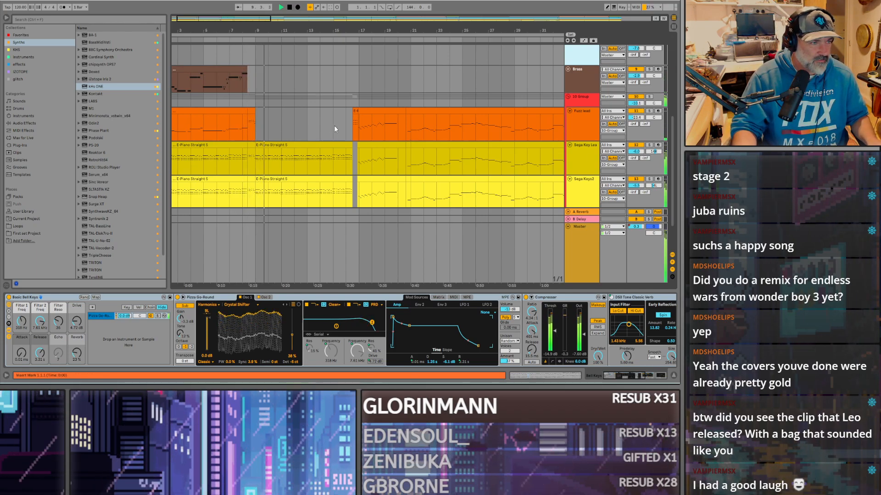
Step: Look through the playing arrangement's tracks from Sega Keys2 up to the OutRun reference audio tracks
{"action": "scroll", "coordinate": [334, 125], "scroll_direction": "up", "scroll_amount": 3}
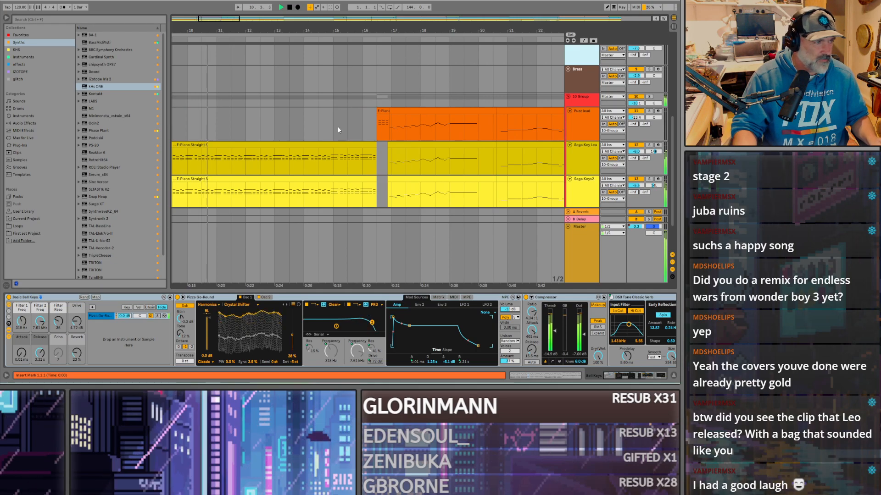
{"action": "scroll", "coordinate": [307, 120], "scroll_direction": "down", "scroll_amount": 3}
{"action": "scroll", "coordinate": [315, 128], "scroll_direction": "up", "scroll_amount": 4}
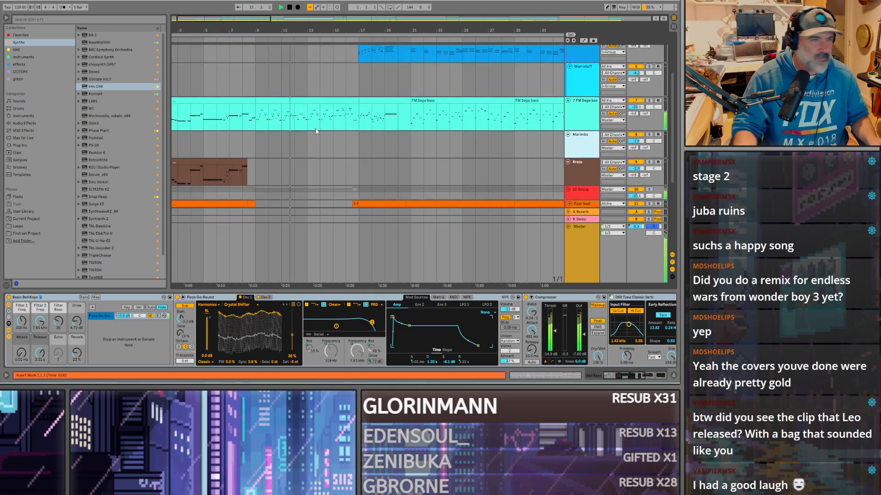
{"action": "scroll", "coordinate": [315, 128], "scroll_direction": "up", "scroll_amount": 2}
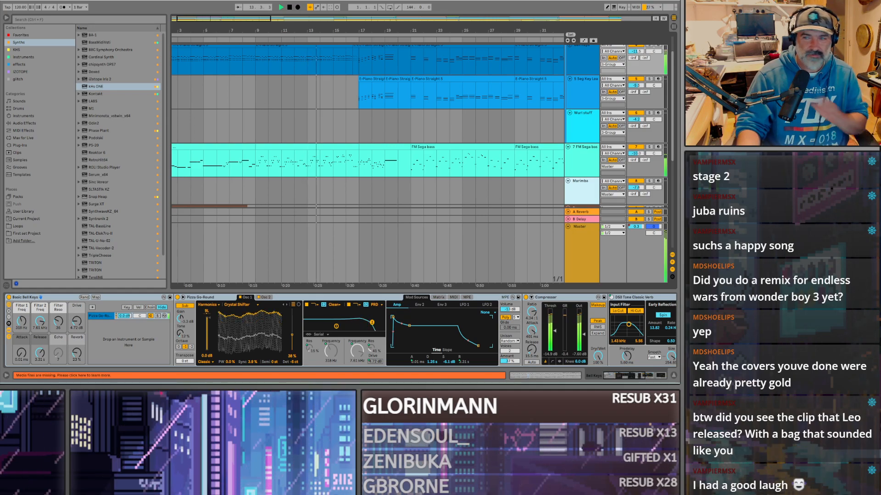
{"action": "scroll", "coordinate": [377, 97], "scroll_direction": "up", "scroll_amount": 1}
{"action": "scroll", "coordinate": [377, 98], "scroll_direction": "up", "scroll_amount": 1}
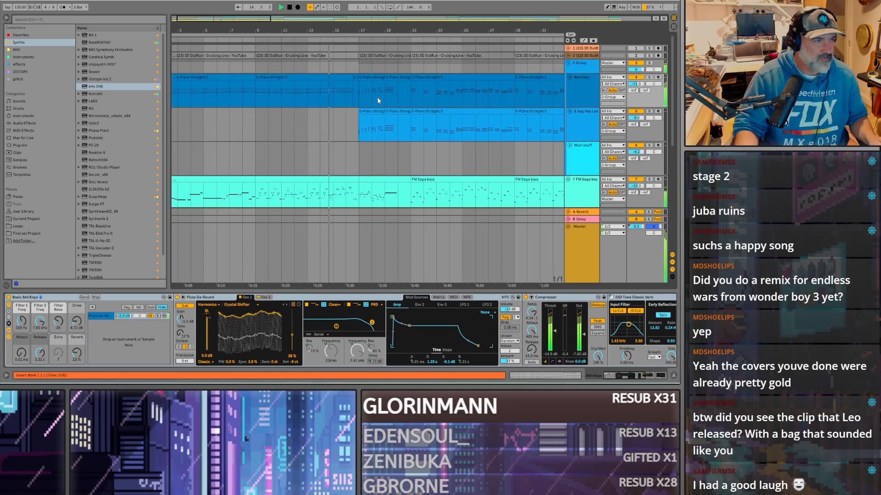
Step: Show the whole arrangement and view the devices of the two OutRun reference audio tracks in turn
{"action": "left_click", "coordinate": [583, 49]}
{"action": "mouse_move", "coordinate": [584, 51]}
{"action": "left_mouse_down"}
{"action": "mouse_move", "coordinate": [581, 77]}
{"action": "mouse_move", "coordinate": [580, 59]}
{"action": "left_mouse_up"}
{"action": "key", "text": "w"}
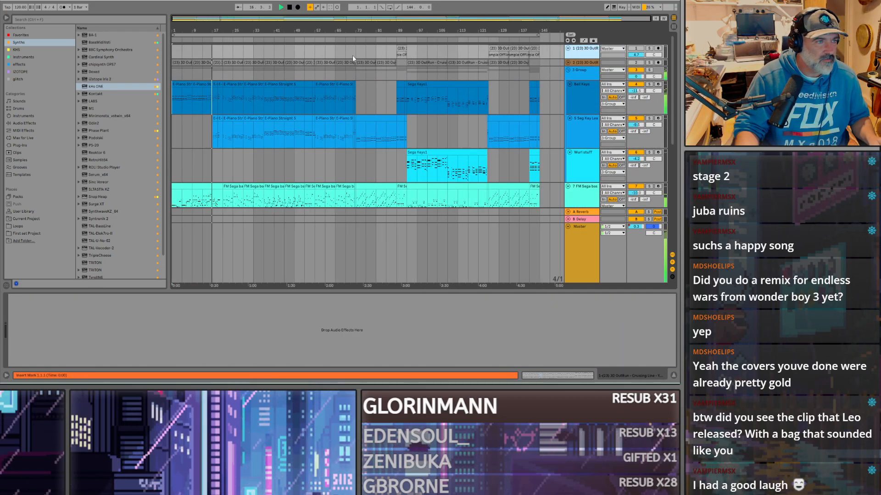
{"action": "mouse_move", "coordinate": [582, 66]}
{"action": "left_mouse_down"}
{"action": "mouse_move", "coordinate": [582, 100]}
{"action": "mouse_move", "coordinate": [583, 66]}
{"action": "left_mouse_up"}
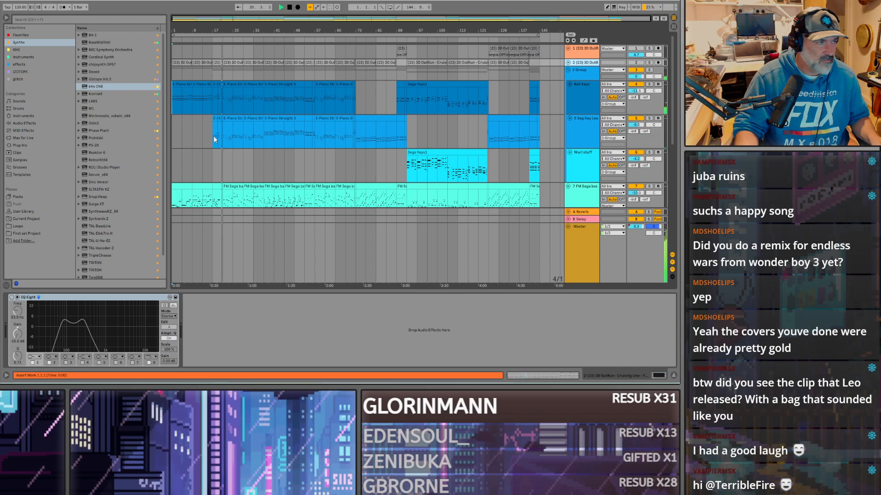
Step: Follow the playback past bar 17 across the Seg Key Lead, FM Sega bass and Marimba tracks
{"action": "scroll", "coordinate": [215, 138], "scroll_direction": "up", "scroll_amount": 5}
{"action": "scroll", "coordinate": [208, 137], "scroll_direction": "down", "scroll_amount": 2}
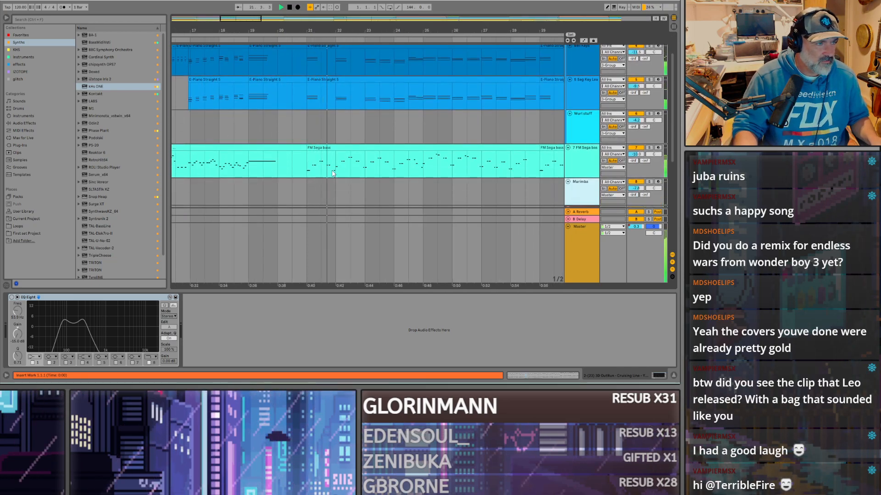
{"action": "scroll", "coordinate": [333, 173], "scroll_direction": "down", "scroll_amount": 3}
{"action": "scroll", "coordinate": [307, 167], "scroll_direction": "down", "scroll_amount": 1}
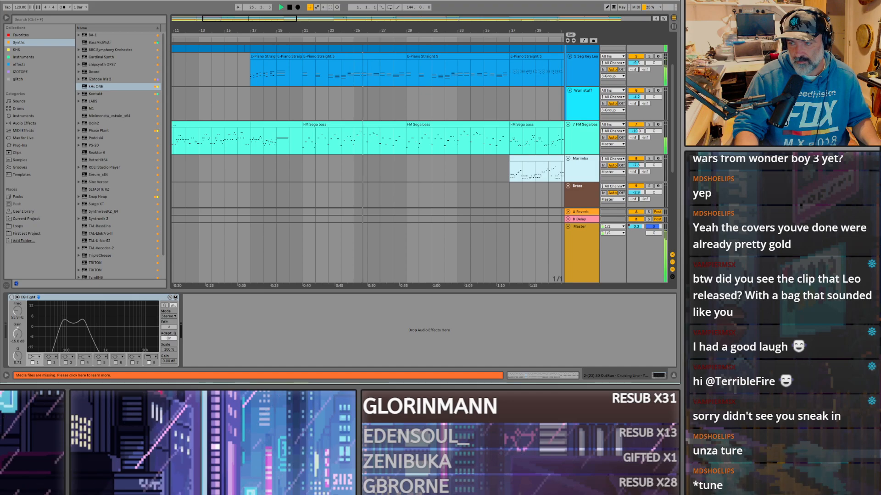
Step: Stop playback, set the insert marker at bar 37 and view the Marimba and Bell Keys device chains
{"action": "key", "text": "space"}
{"action": "left_click", "coordinate": [508, 141]}
{"action": "scroll", "coordinate": [397, 138], "scroll_direction": "down", "scroll_amount": 3}
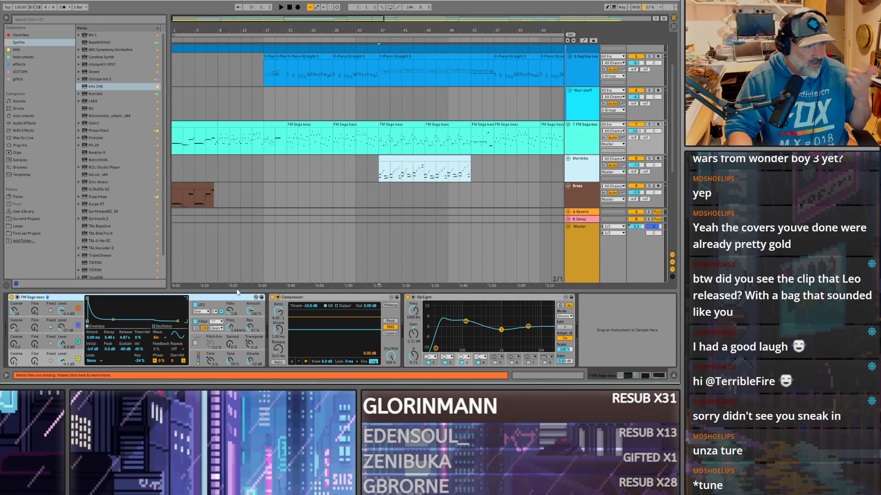
{"action": "left_click", "coordinate": [577, 170]}
{"action": "scroll", "coordinate": [294, 115], "scroll_direction": "up", "scroll_amount": 3}
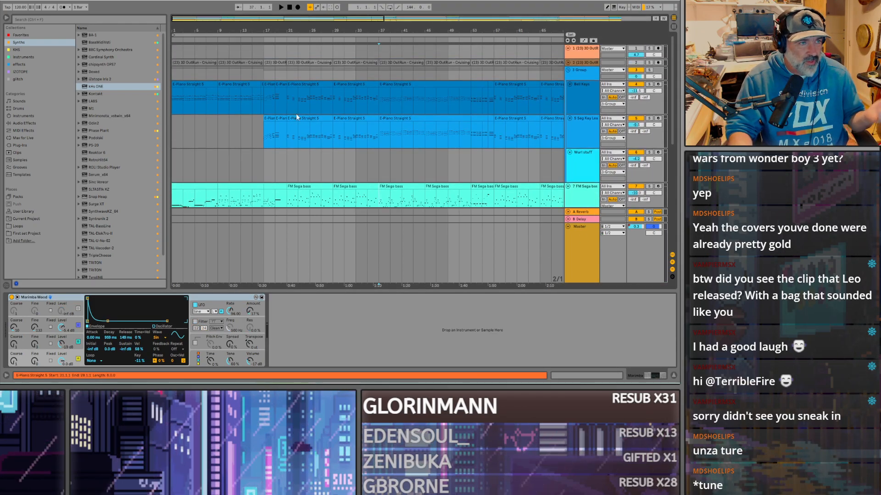
{"action": "left_click", "coordinate": [582, 91]}
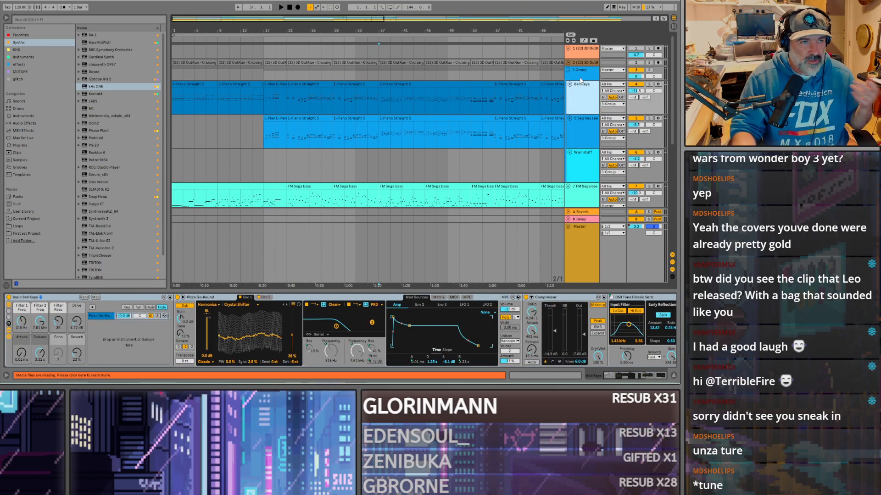
Step: Examine the clip starts just before bar 17 on the Bell Keys and Seg Key Lead tracks
{"action": "left_click", "coordinate": [266, 102]}
{"action": "scroll", "coordinate": [266, 99], "scroll_direction": "up", "scroll_amount": 6}
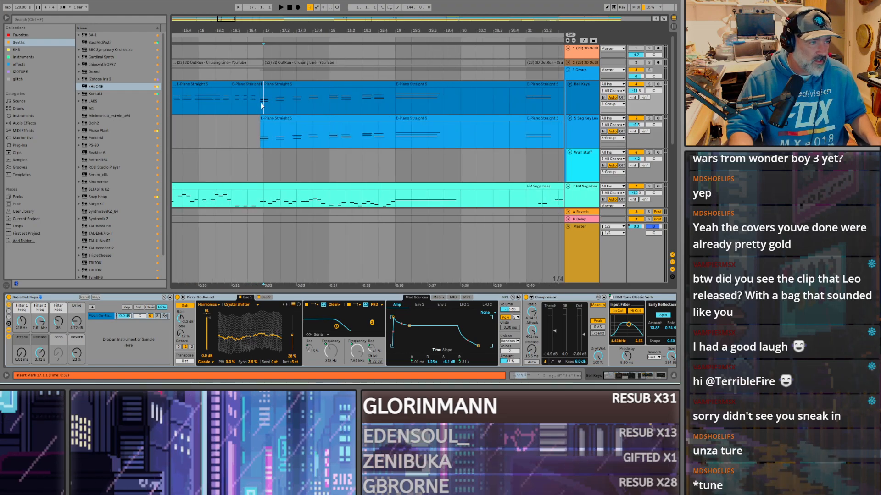
{"action": "scroll", "coordinate": [260, 108], "scroll_direction": "up", "scroll_amount": 3}
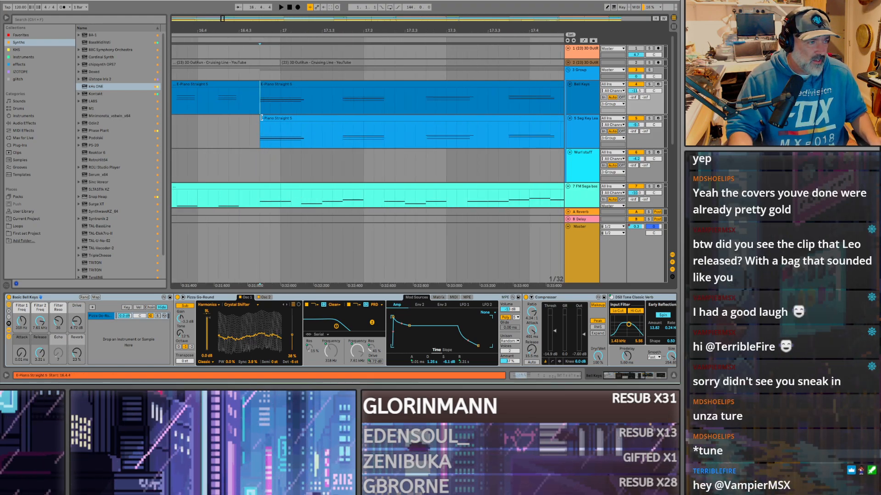
{"action": "left_click", "coordinate": [265, 120]}
{"action": "scroll", "coordinate": [266, 121], "scroll_direction": "down", "scroll_amount": 10}
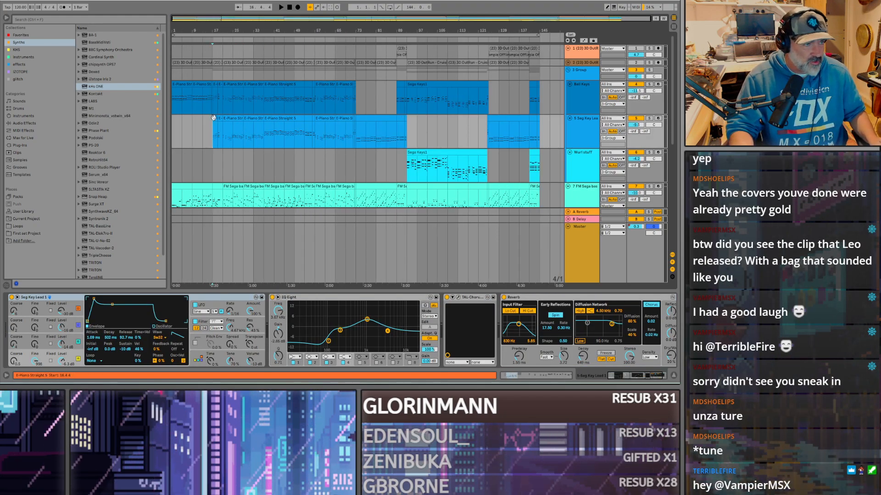
{"action": "left_click", "coordinate": [540, 134]}
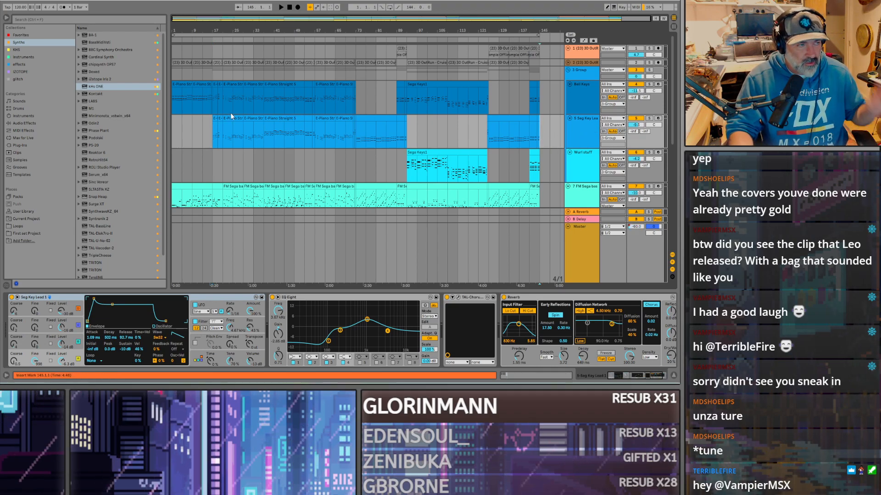
{"action": "left_click", "coordinate": [174, 138], "text": "shift"}
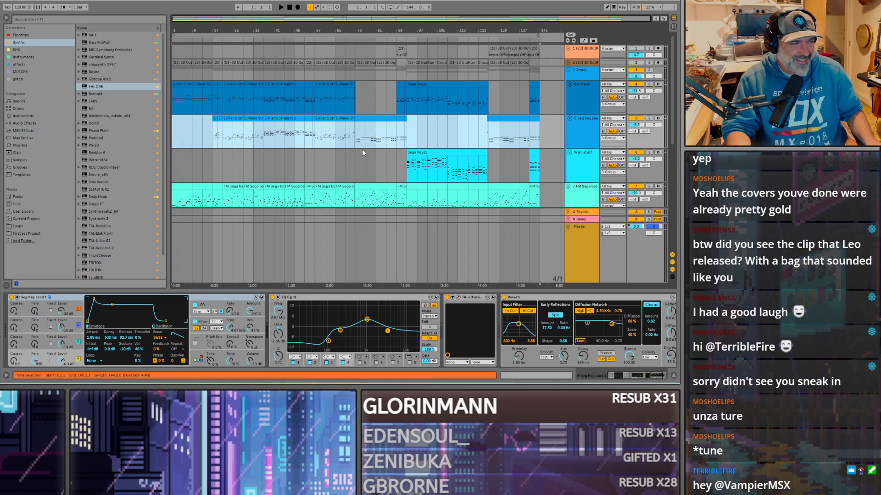
{"action": "left_click", "coordinate": [175, 133]}
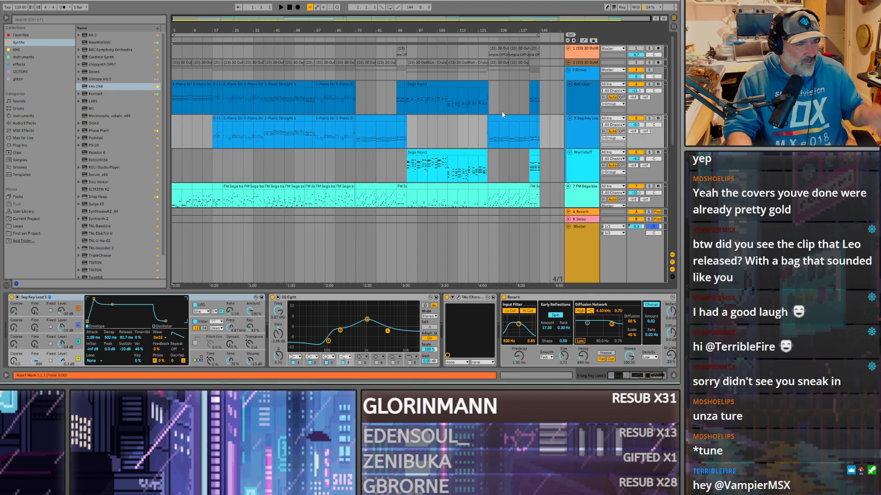
Step: Consolidate the clips on all MIDI tracks from Bell Keys down to RX17 across bars 1 to 145
{"action": "left_click", "coordinate": [538, 104]}
{"action": "left_click", "coordinate": [174, 107], "text": "shift"}
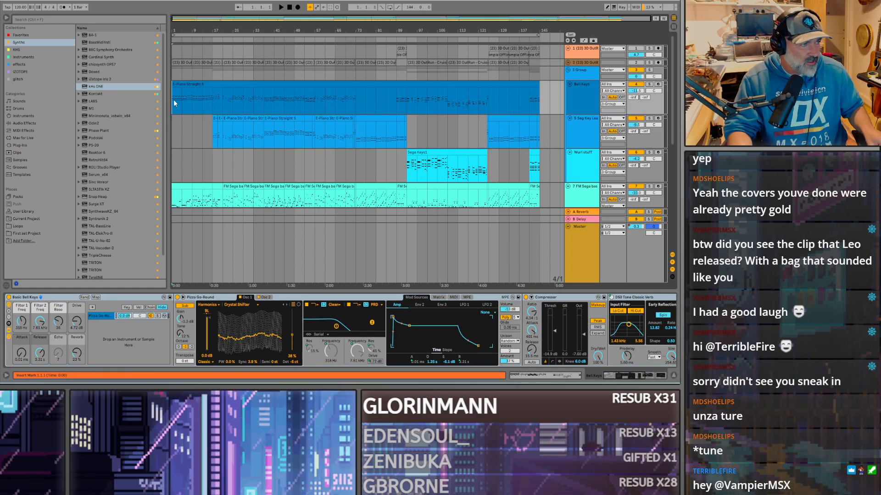
{"action": "scroll", "coordinate": [174, 100], "scroll_direction": "down", "scroll_amount": 10}
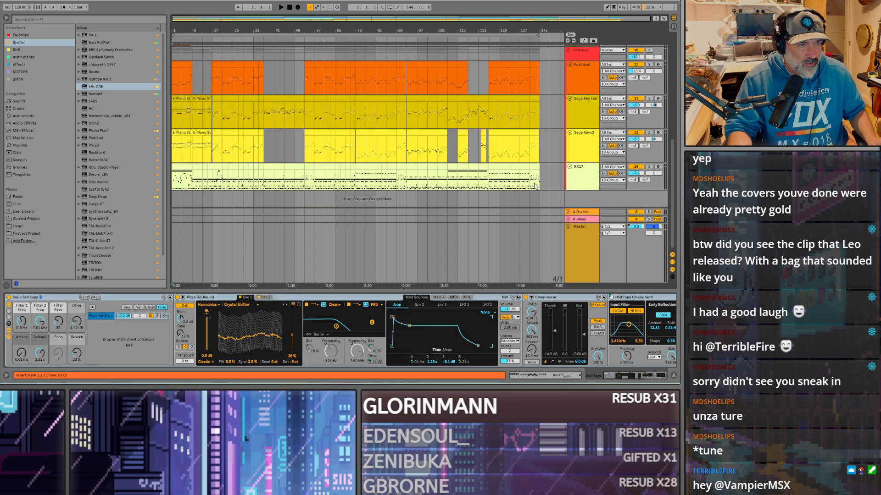
{"action": "left_click", "coordinate": [540, 184], "text": "shift"}
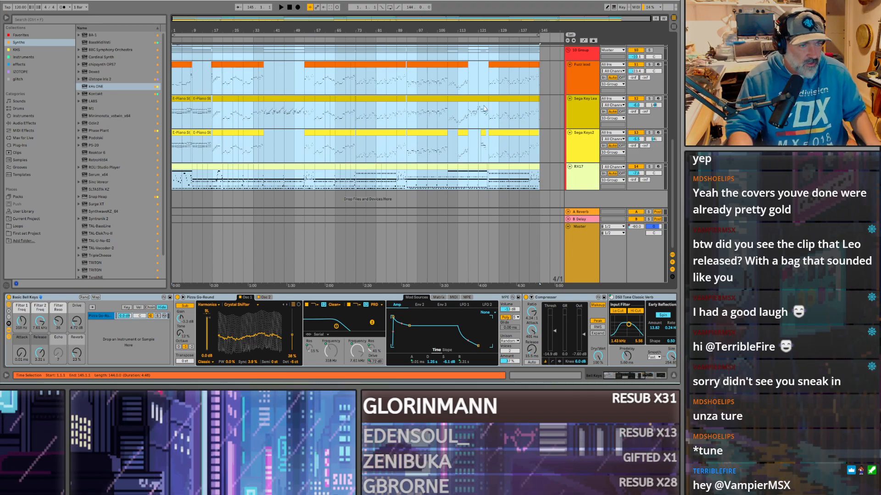
{"action": "key", "text": "ctrl+j"}
{"action": "scroll", "coordinate": [478, 100], "scroll_direction": "up", "scroll_amount": 2}
{"action": "scroll", "coordinate": [455, 96], "scroll_direction": "up", "scroll_amount": 4}
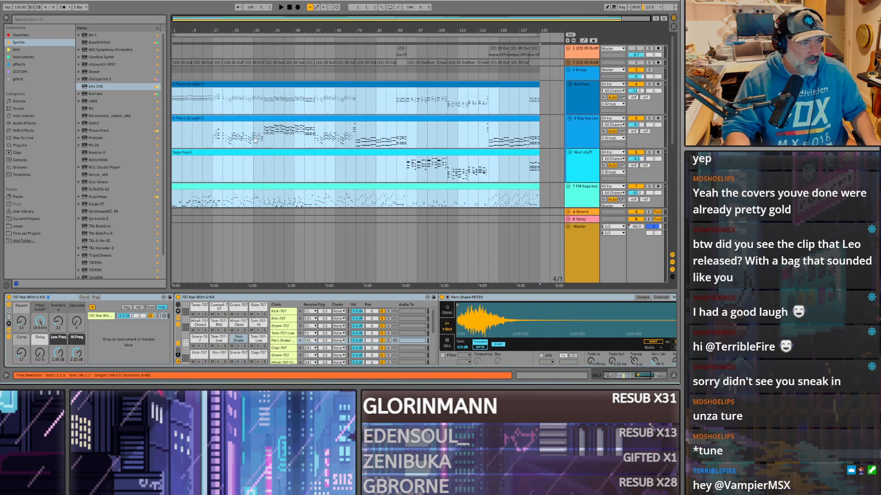
Step: Look through the consolidated clips from Bell Keys down to RX17
{"action": "left_click", "coordinate": [173, 100]}
{"action": "scroll", "coordinate": [194, 100], "scroll_direction": "down", "scroll_amount": 5}
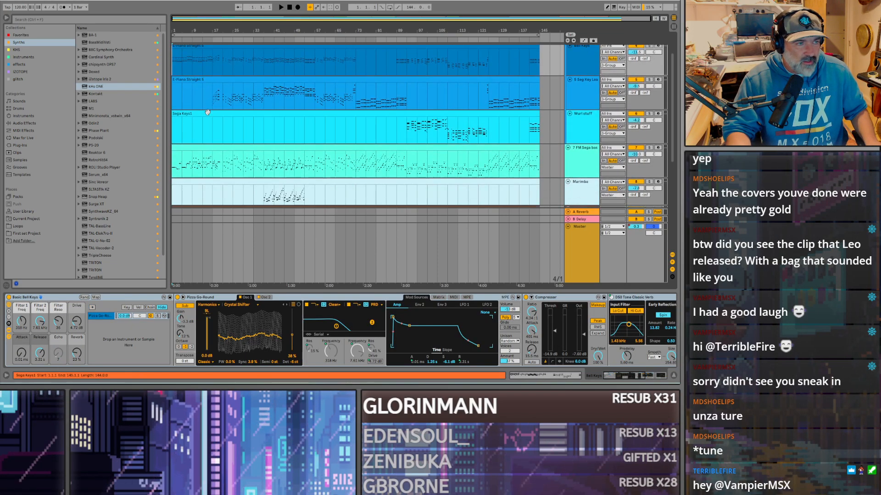
{"action": "scroll", "coordinate": [203, 121], "scroll_direction": "down", "scroll_amount": 3}
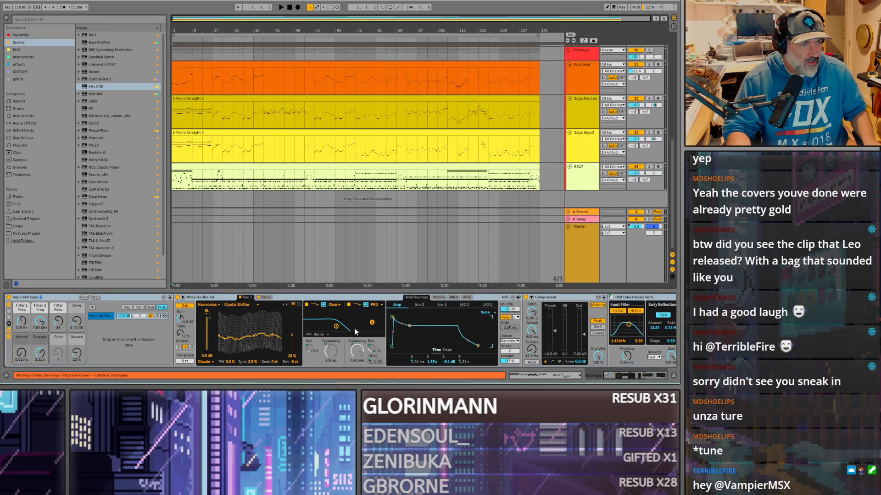
{"action": "mouse_move", "coordinate": [403, 389]}
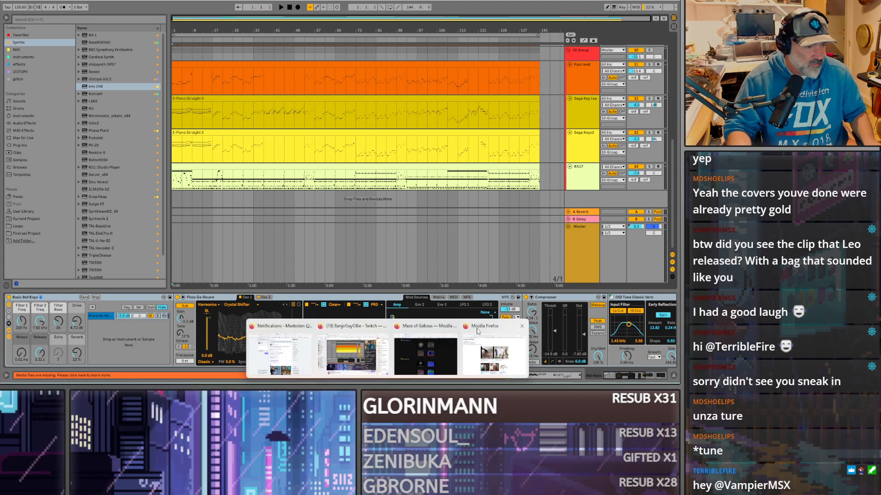
{"action": "left_click", "coordinate": [355, 117]}
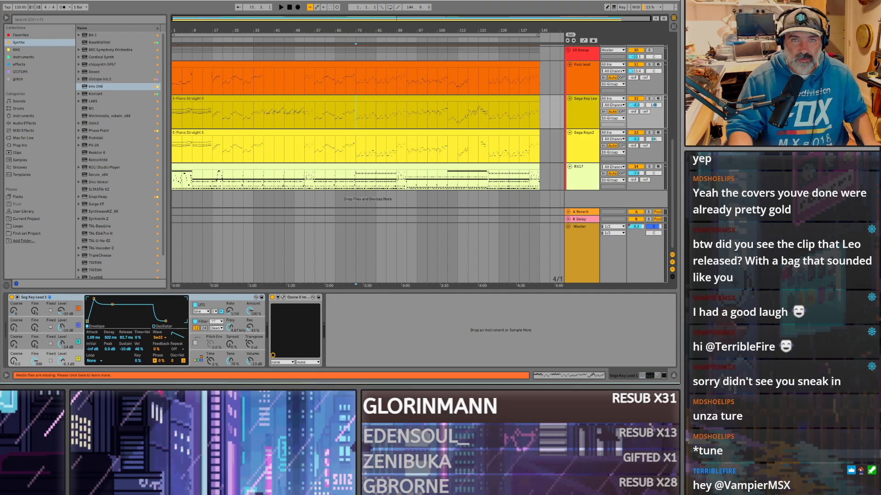
Step: Play the arrangement from bar 17 and skip ahead to bar 37
{"action": "left_click", "coordinate": [212, 114]}
{"action": "key", "text": "space"}
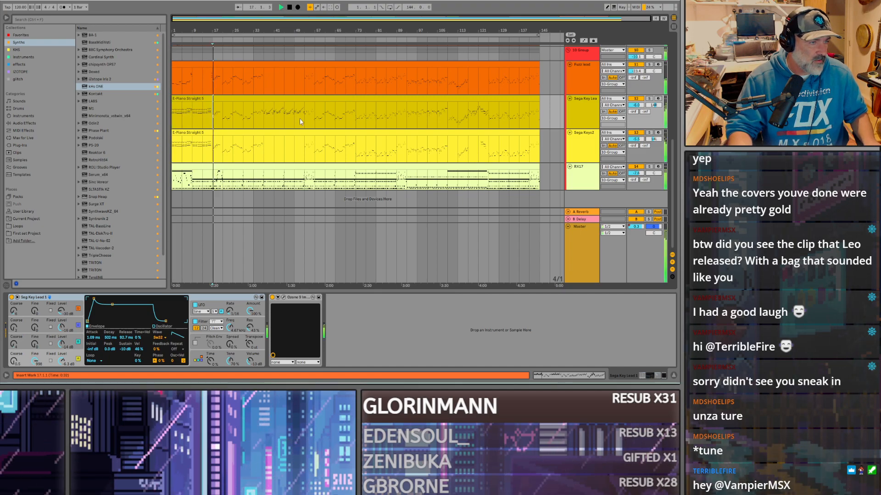
{"action": "left_click", "coordinate": [265, 118]}
{"action": "key", "text": "plus"}
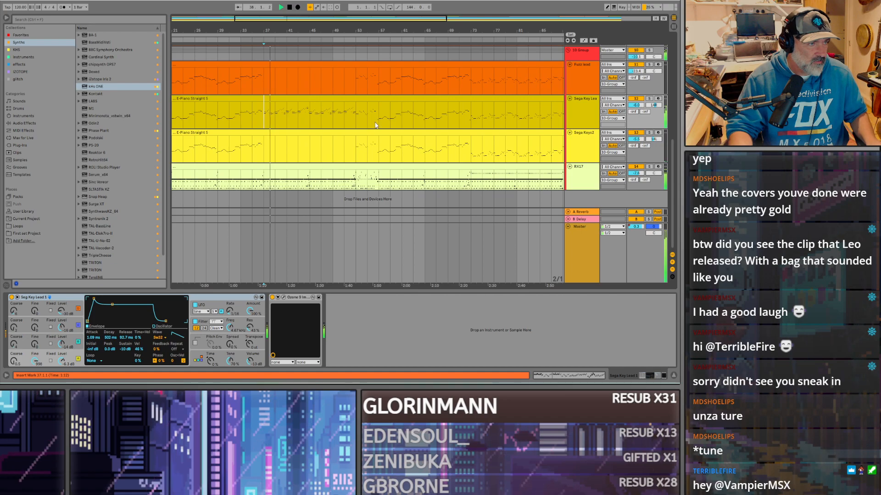
{"action": "scroll", "coordinate": [367, 128], "scroll_direction": "up", "scroll_amount": 3, "text": "ctrl"}
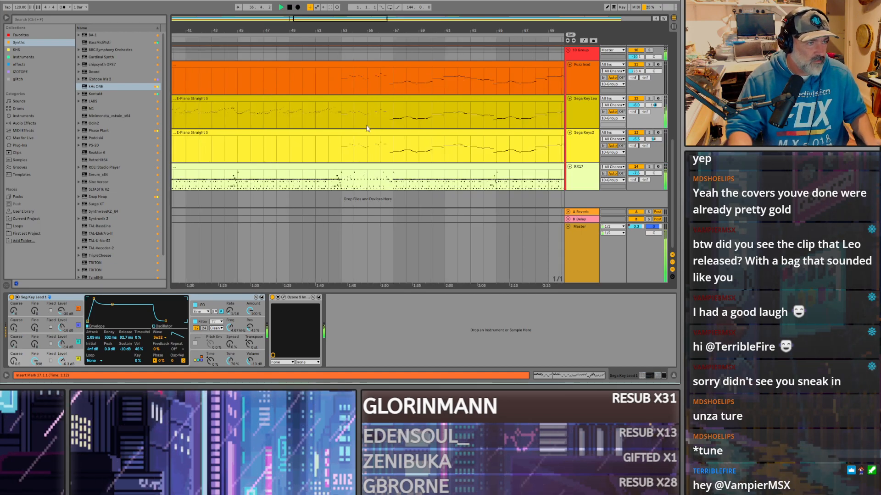
Step: Continue playback from bar 53 and look over the Bell Keys to Marimba clips
{"action": "left_click", "coordinate": [342, 118]}
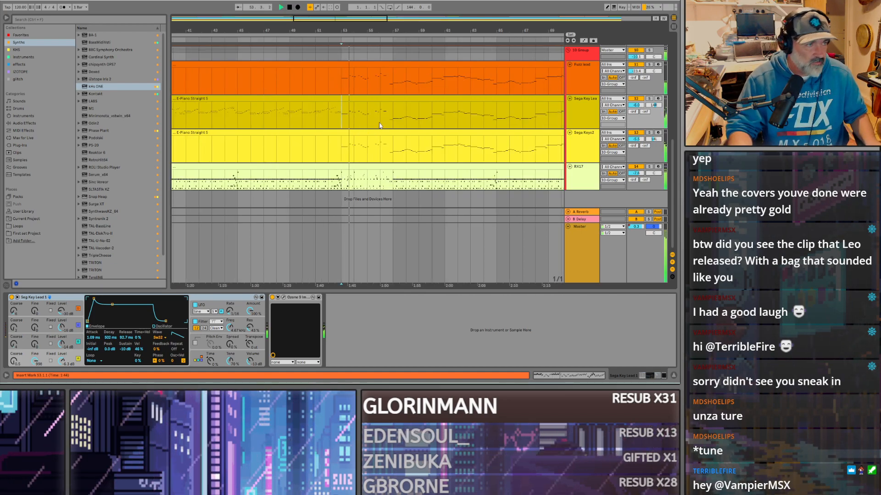
{"action": "scroll", "coordinate": [372, 125], "scroll_direction": "up", "scroll_amount": 4}
{"action": "scroll", "coordinate": [372, 122], "scroll_direction": "up", "scroll_amount": 2}
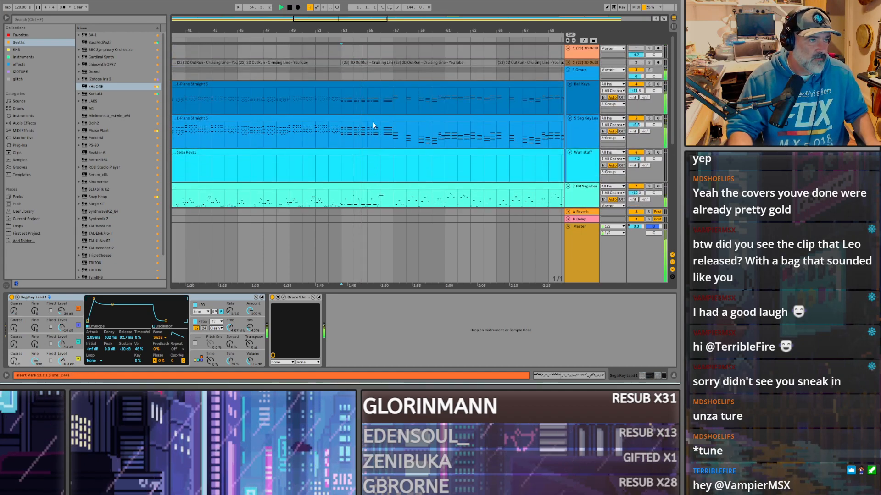
{"action": "scroll", "coordinate": [375, 123], "scroll_direction": "down", "scroll_amount": 2}
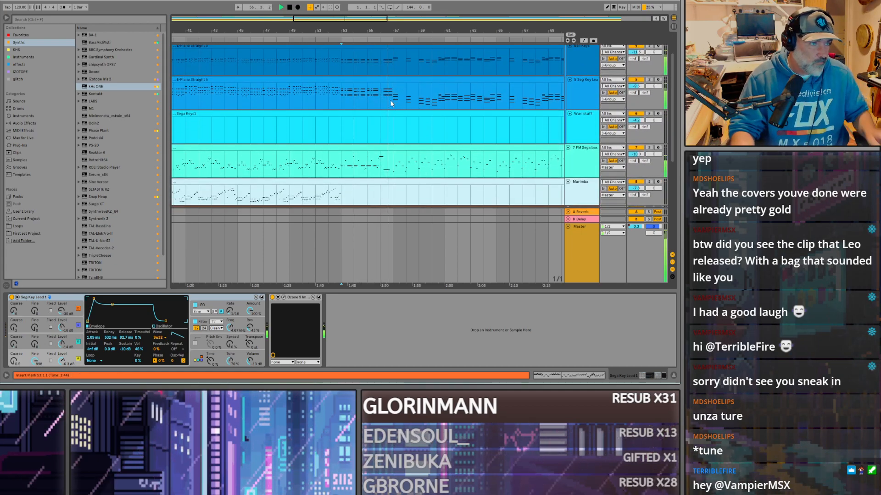
{"action": "key", "text": "w"}
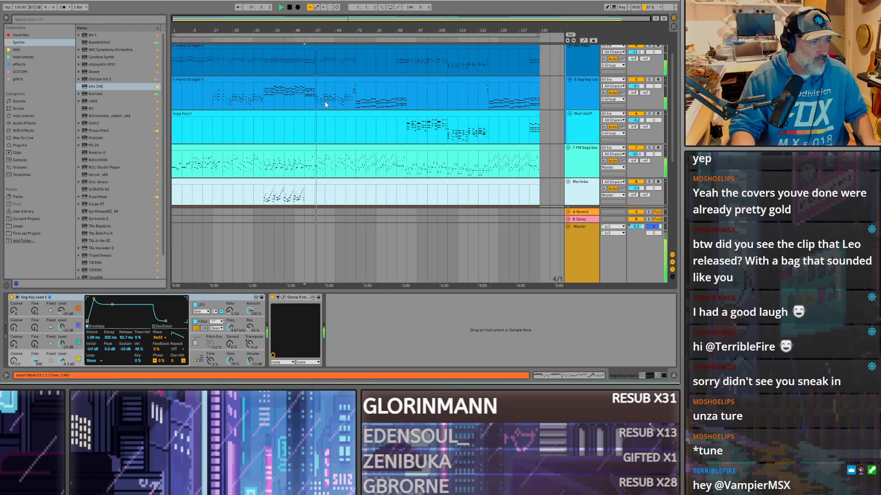
Step: Restart playback from bar 73 and view the Seg Key Lead passage there more closely
{"action": "left_click", "coordinate": [355, 102]}
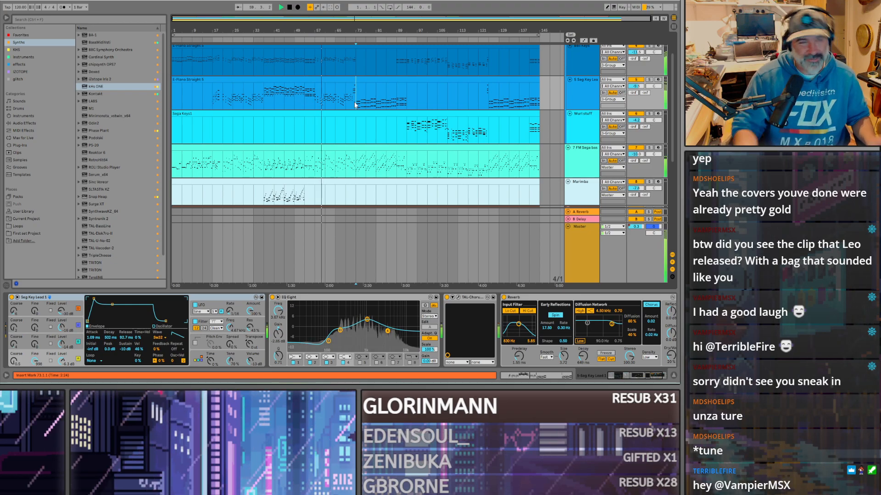
{"action": "key", "text": "space"}
{"action": "key", "text": "space"}
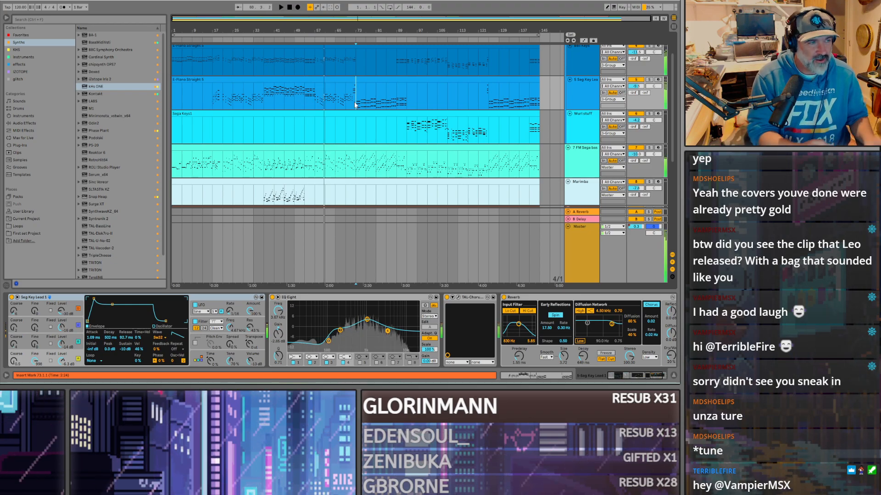
{"action": "scroll", "coordinate": [391, 104], "scroll_direction": "up", "scroll_amount": 5}
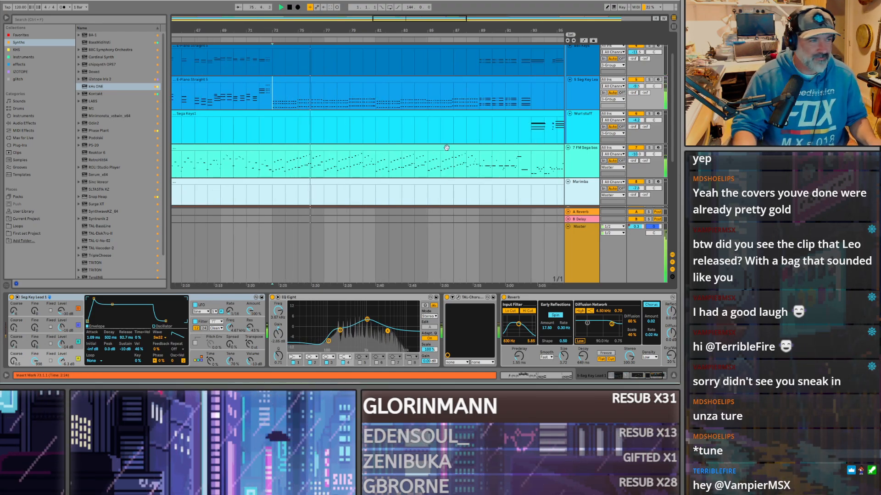
Step: Stop playback and restart it from bar 109 on the group of lead tracks
{"action": "scroll", "coordinate": [371, 101], "scroll_direction": "down", "scroll_amount": 3}
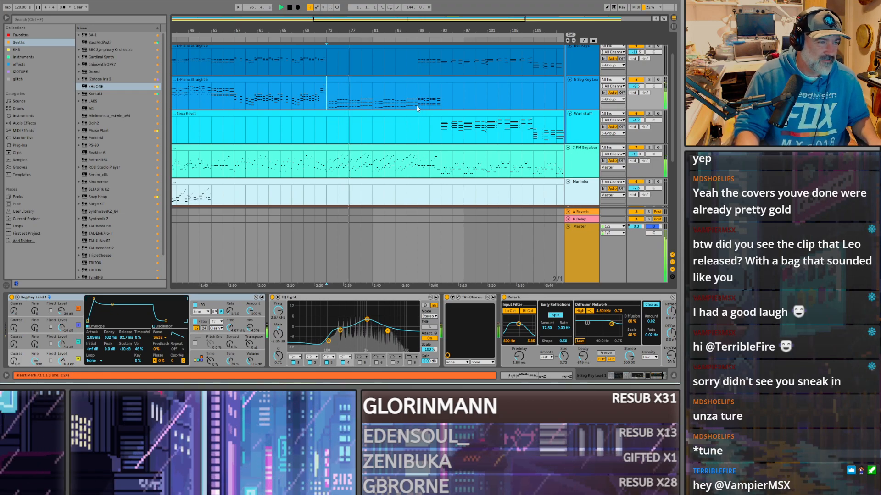
{"action": "scroll", "coordinate": [438, 143], "scroll_direction": "down", "scroll_amount": 3}
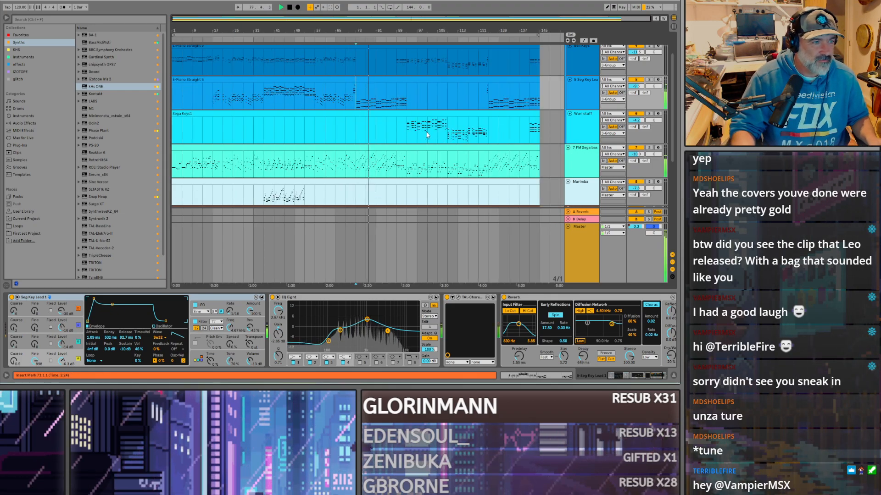
{"action": "scroll", "coordinate": [468, 123], "scroll_direction": "down", "scroll_amount": 5}
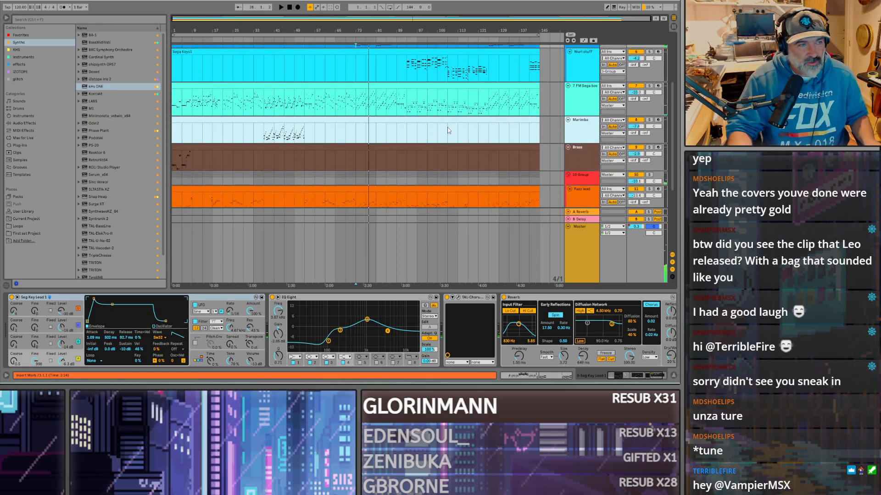
{"action": "scroll", "coordinate": [445, 132], "scroll_direction": "down", "scroll_amount": 2}
{"action": "left_click", "coordinate": [443, 143]}
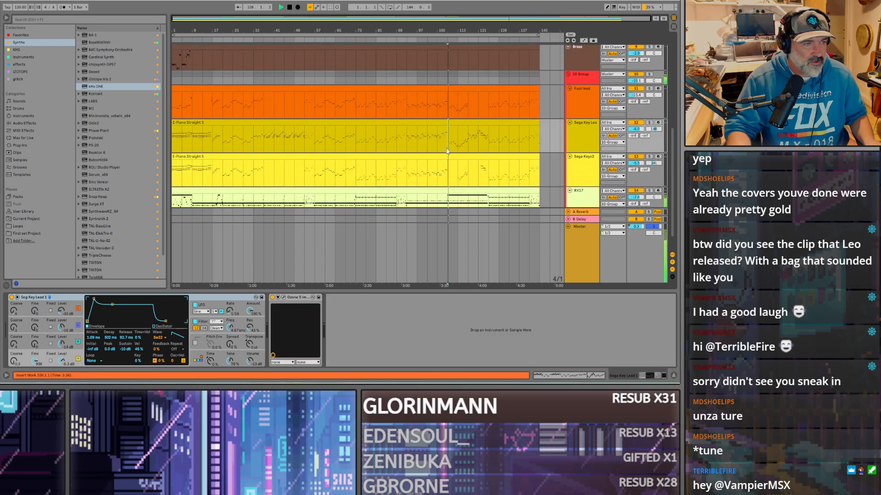
Step: Play the lead tracks from bar 97, skip ahead to bar 103 and look over the passage there
{"action": "scroll", "coordinate": [447, 151], "scroll_direction": "up", "scroll_amount": 5}
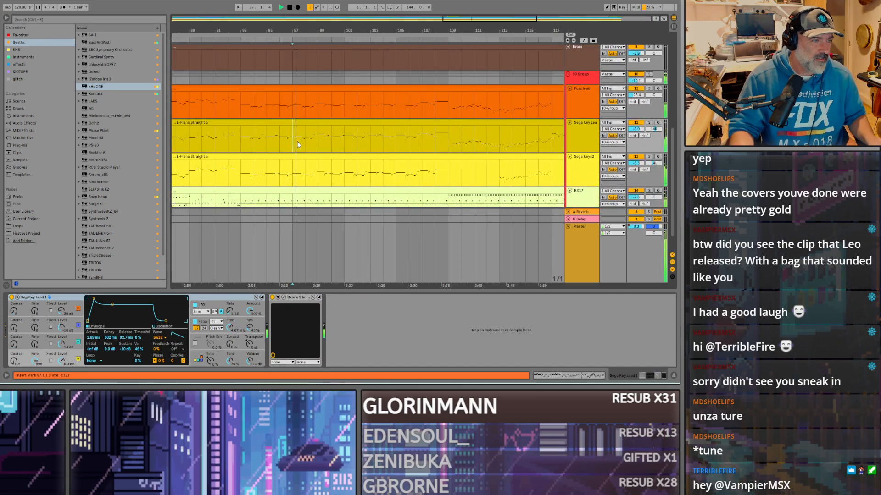
{"action": "scroll", "coordinate": [308, 143], "scroll_direction": "down", "scroll_amount": 4}
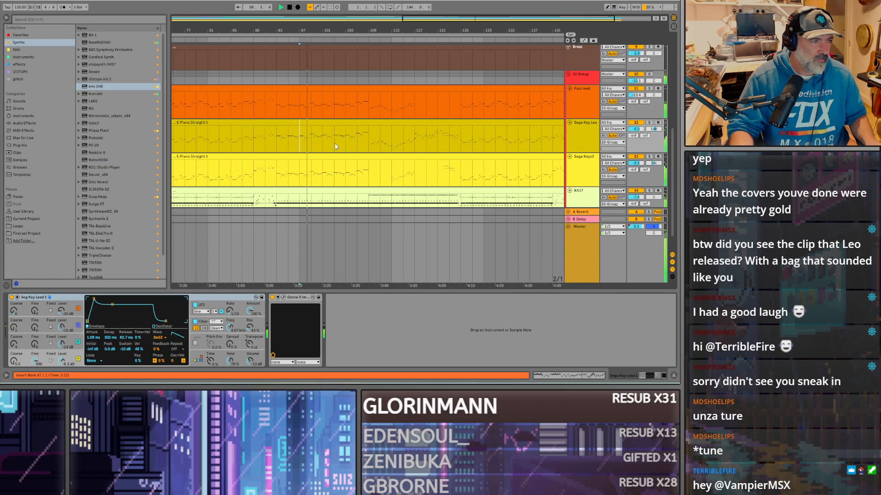
{"action": "left_click", "coordinate": [334, 143]}
{"action": "scroll", "coordinate": [335, 142], "scroll_direction": "up", "scroll_amount": 5}
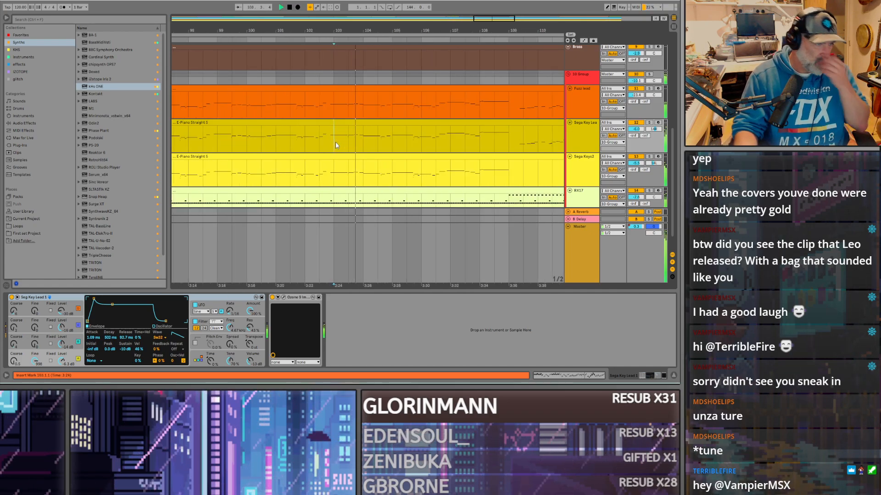
{"action": "scroll", "coordinate": [358, 141], "scroll_direction": "down", "scroll_amount": 4}
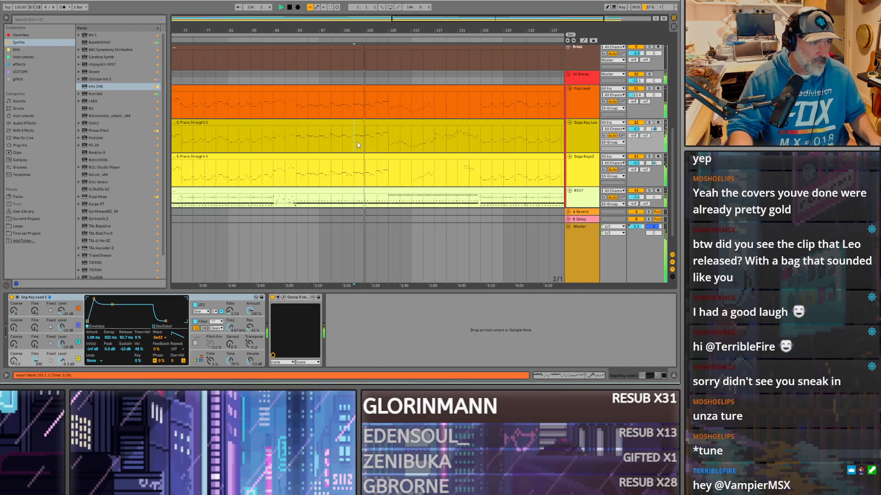
{"action": "scroll", "coordinate": [407, 145], "scroll_direction": "up", "scroll_amount": 5}
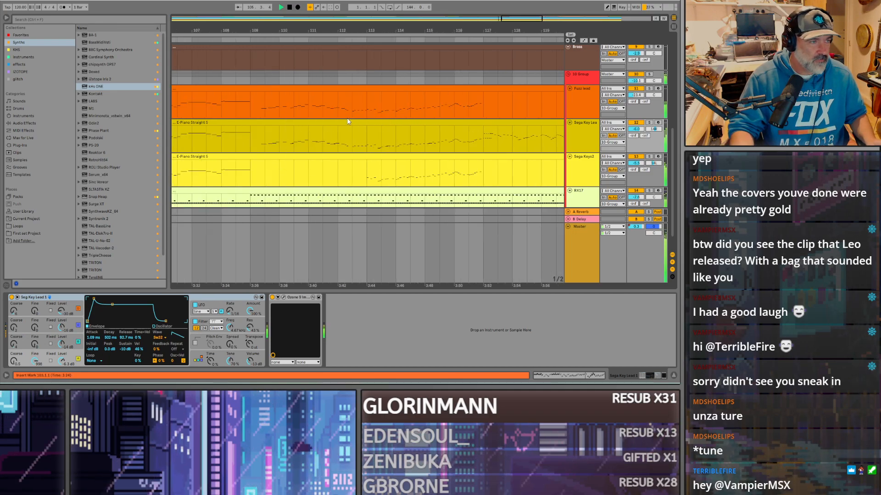
Step: Enlarge the Fuzz lead track and the yellow Sega Key Lead track below it, and show the Fuzz lead's devices
{"action": "left_click", "coordinate": [585, 138]}
{"action": "left_click", "coordinate": [582, 105]}
{"action": "left_click", "coordinate": [582, 143], "text": "shift"}
{"action": "left_click_drag", "start_coordinate": [582, 118], "coordinate": [583, 142]}
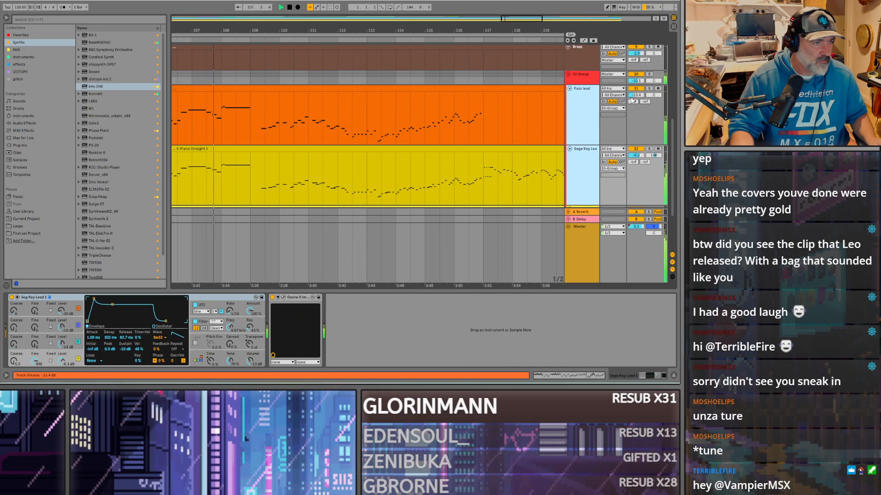
{"action": "scroll", "coordinate": [631, 101], "scroll_direction": "down", "scroll_amount": 3}
{"action": "left_click", "coordinate": [582, 92]}
{"action": "scroll", "coordinate": [282, 122], "scroll_direction": "up", "scroll_amount": 3}
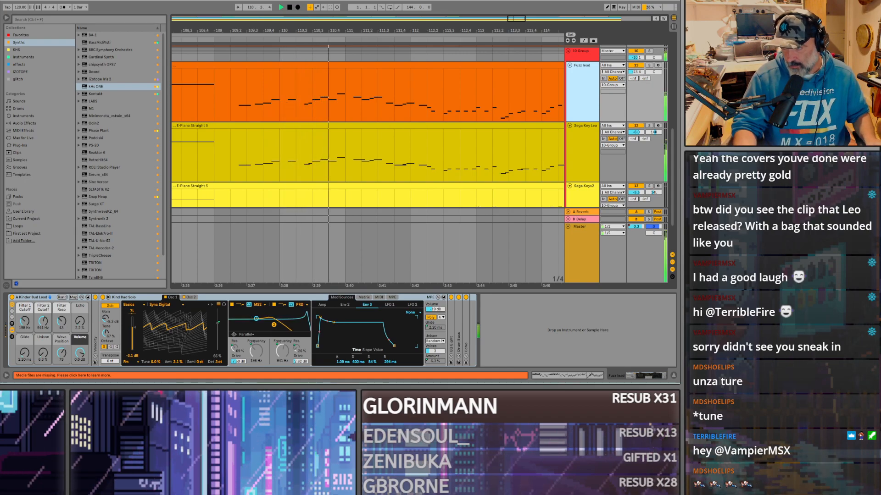
Step: Follow the Fuzz lead and Sega Key Lead notes during playback up to bar 125 and stop playback
{"action": "scroll", "coordinate": [366, 110], "scroll_direction": "down", "scroll_amount": 5}
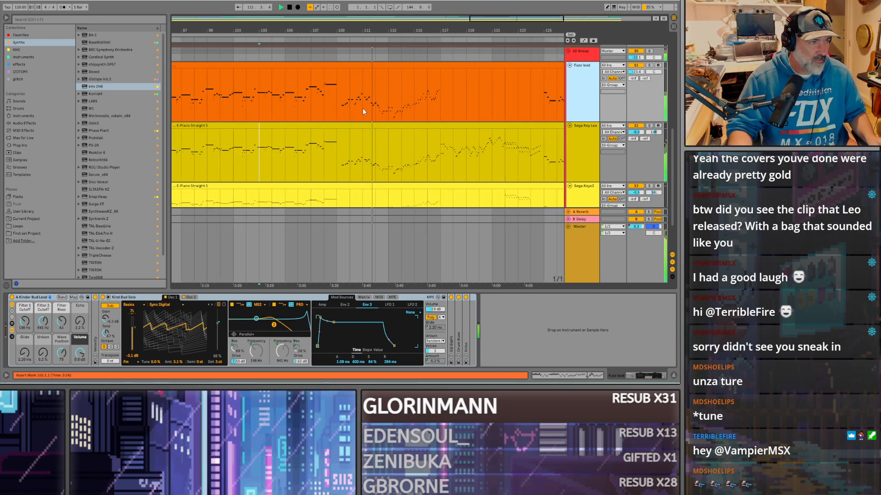
{"action": "scroll", "coordinate": [388, 98], "scroll_direction": "down", "scroll_amount": 1}
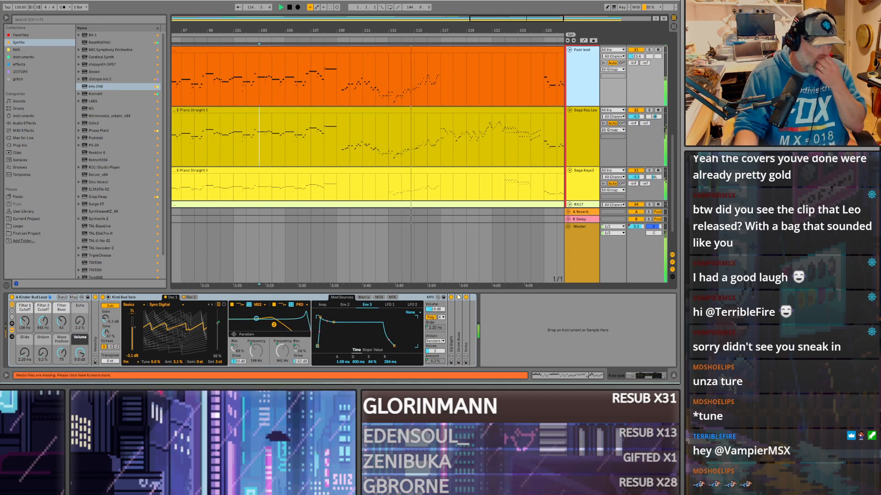
{"action": "scroll", "coordinate": [451, 137], "scroll_direction": "up", "scroll_amount": 4}
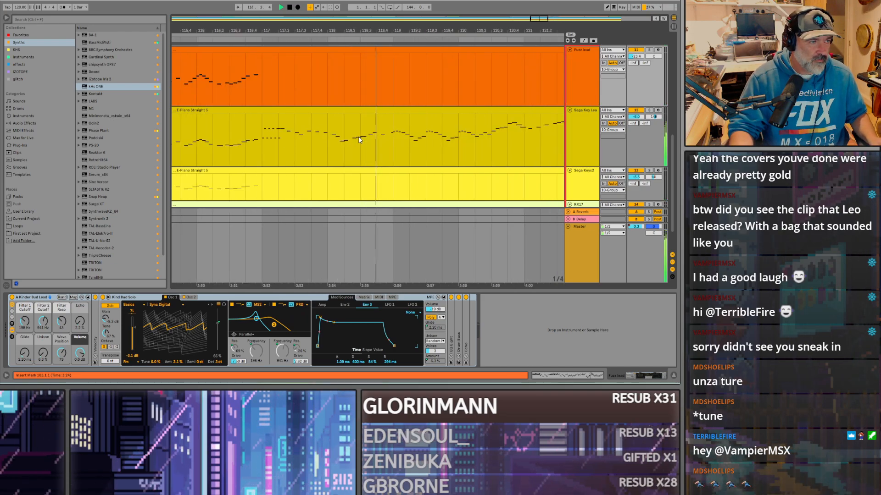
{"action": "scroll", "coordinate": [456, 136], "scroll_direction": "up", "scroll_amount": 6}
{"action": "scroll", "coordinate": [456, 137], "scroll_direction": "down", "scroll_amount": 5}
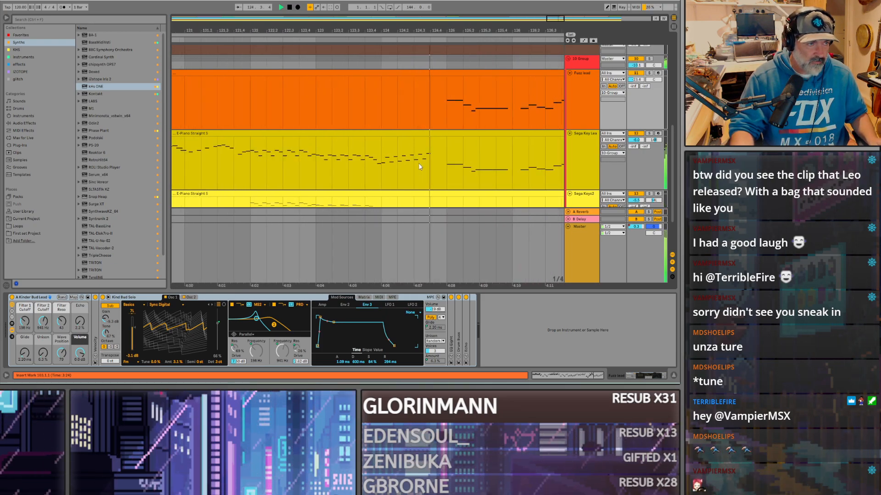
{"action": "scroll", "coordinate": [456, 135], "scroll_direction": "down", "scroll_amount": 5}
{"action": "key", "text": "space"}
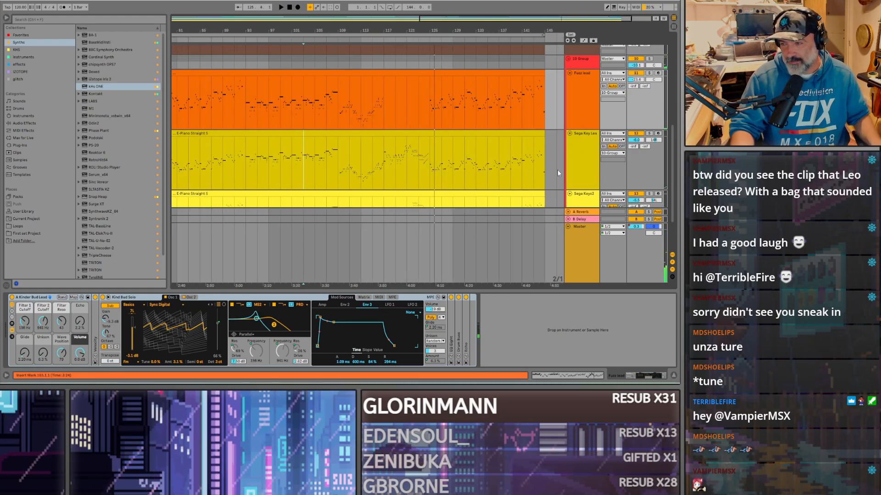
Step: Solo the blue Seg Key Lead chord track and play it from bar 37, viewing its notes closely
{"action": "scroll", "coordinate": [474, 146], "scroll_direction": "down", "scroll_amount": 3}
{"action": "scroll", "coordinate": [417, 134], "scroll_direction": "up", "scroll_amount": 5}
{"action": "scroll", "coordinate": [417, 136], "scroll_direction": "up", "scroll_amount": 3}
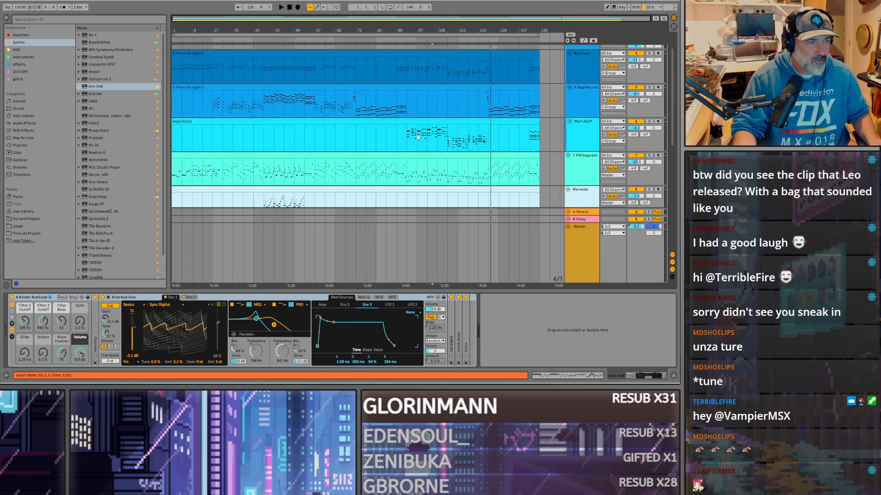
{"action": "scroll", "coordinate": [418, 137], "scroll_direction": "up", "scroll_amount": 2}
{"action": "left_click", "coordinate": [649, 119]}
{"action": "left_click", "coordinate": [264, 134]}
{"action": "key", "text": "space"}
{"action": "scroll", "coordinate": [239, 133], "scroll_direction": "up", "scroll_amount": 5}
{"action": "scroll", "coordinate": [388, 143], "scroll_direction": "up", "scroll_amount": 5}
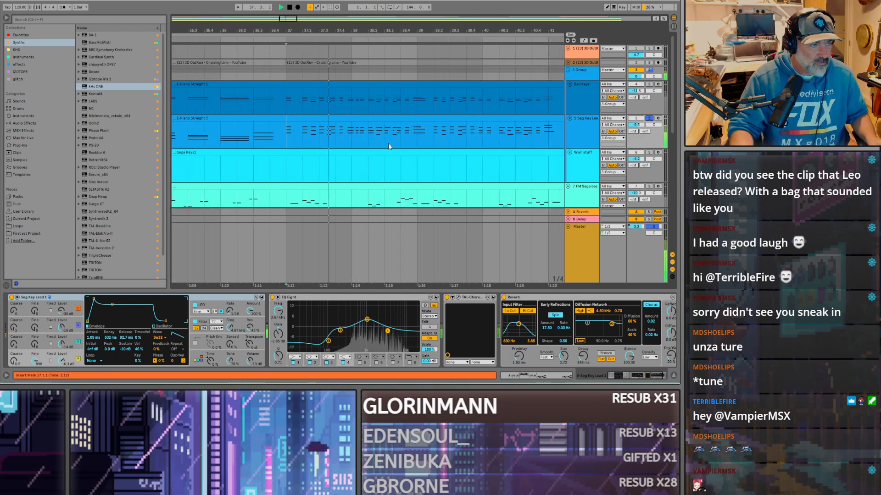
Step: Unsolo the Seg Key Lead track, stop playback and place the insert marker at bar 17
{"action": "left_click", "coordinate": [649, 119]}
{"action": "scroll", "coordinate": [373, 147], "scroll_direction": "down", "scroll_amount": 8}
{"action": "key", "text": "space"}
{"action": "left_click", "coordinate": [255, 142]}
{"action": "scroll", "coordinate": [266, 152], "scroll_direction": "down", "scroll_amount": 3}
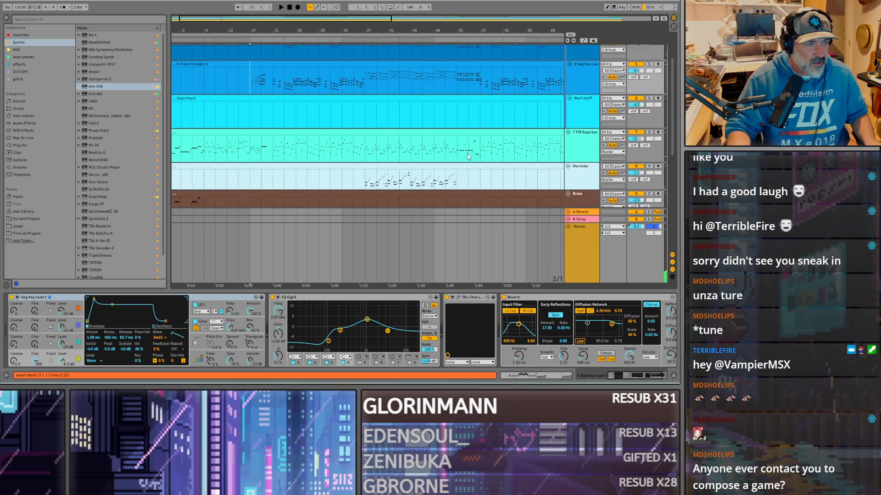
Step: Solo the FM Sega bass track and play it from bar 57
{"action": "left_click", "coordinate": [274, 158]}
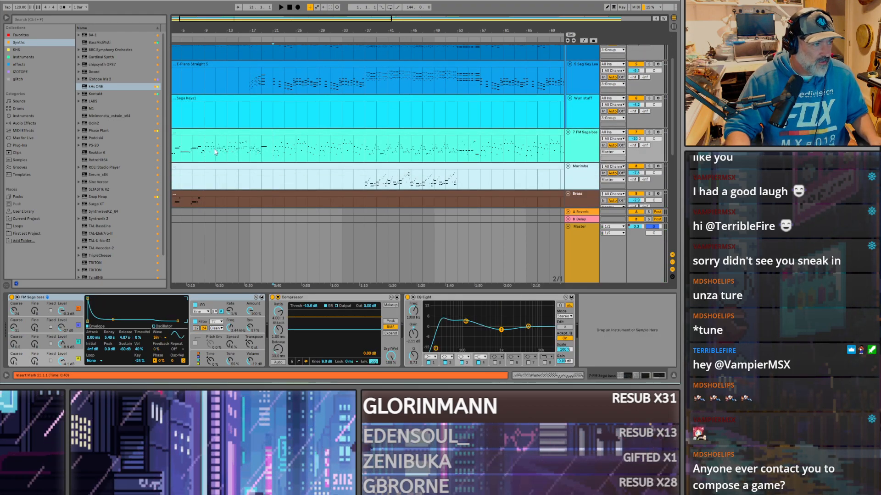
{"action": "key", "text": "w"}
{"action": "left_click", "coordinate": [315, 157]}
{"action": "left_click", "coordinate": [649, 132]}
{"action": "key", "text": "space"}
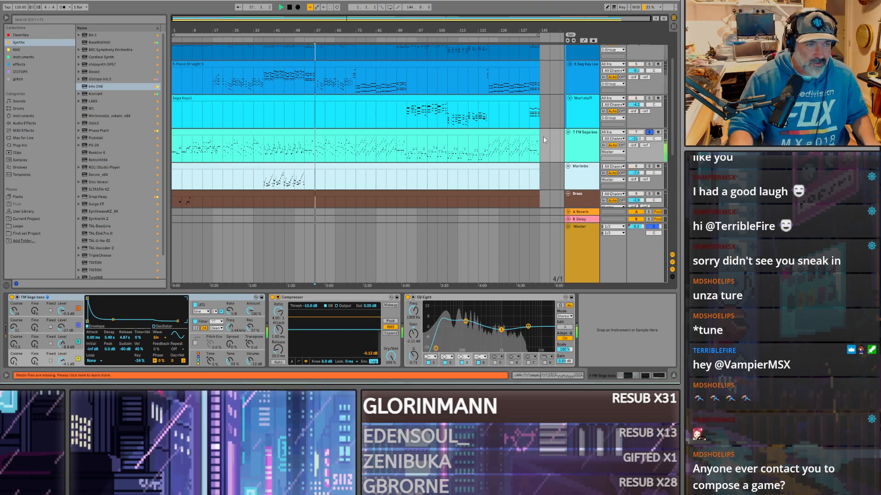
Step: Restart the soloed FM Sega bass from bar 46 and view its notes more closely
{"action": "scroll", "coordinate": [284, 158], "scroll_direction": "up", "scroll_amount": 5}
{"action": "left_click", "coordinate": [296, 159]}
{"action": "key", "text": "space"}
{"action": "key", "text": "space"}
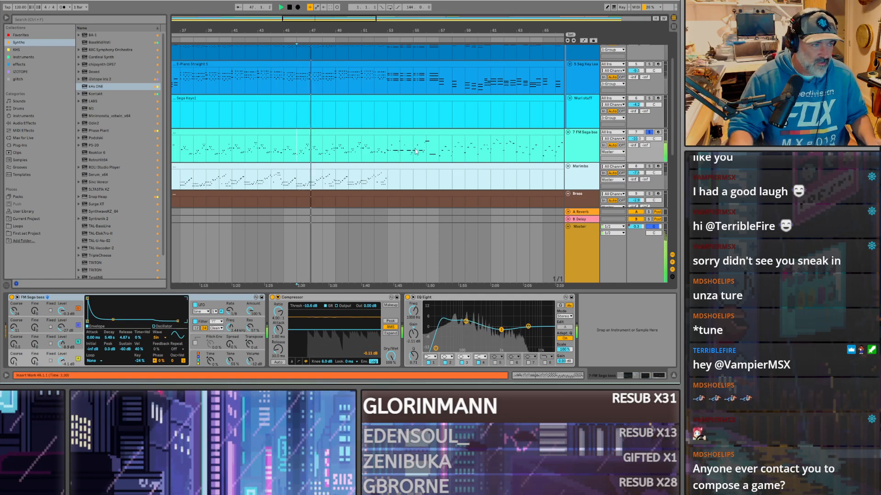
Step: Play the soloed FM Sega bass from bar 73, unsolo it and go to the yellow lead tracks
{"action": "scroll", "coordinate": [397, 161], "scroll_direction": "down", "scroll_amount": 5}
{"action": "left_click", "coordinate": [503, 155]}
{"action": "key", "text": "space"}
{"action": "key", "text": "space"}
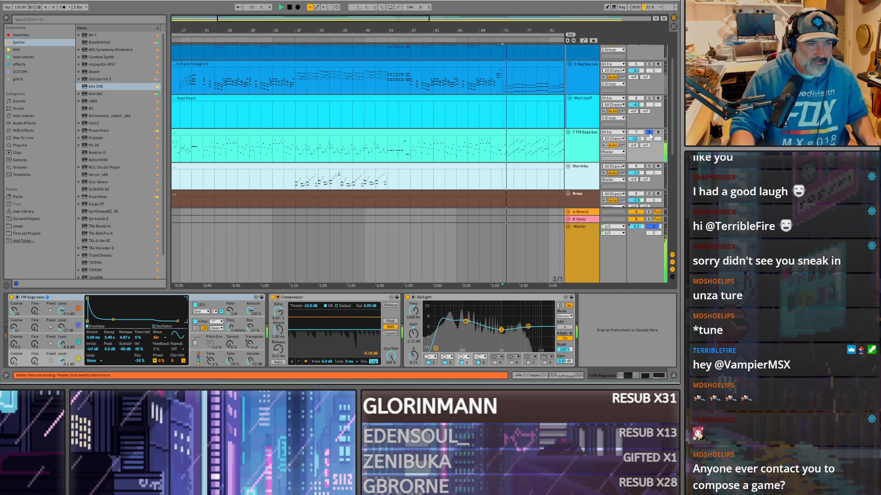
{"action": "scroll", "coordinate": [287, 132], "scroll_direction": "down", "scroll_amount": 3}
{"action": "scroll", "coordinate": [276, 147], "scroll_direction": "down", "scroll_amount": 10}
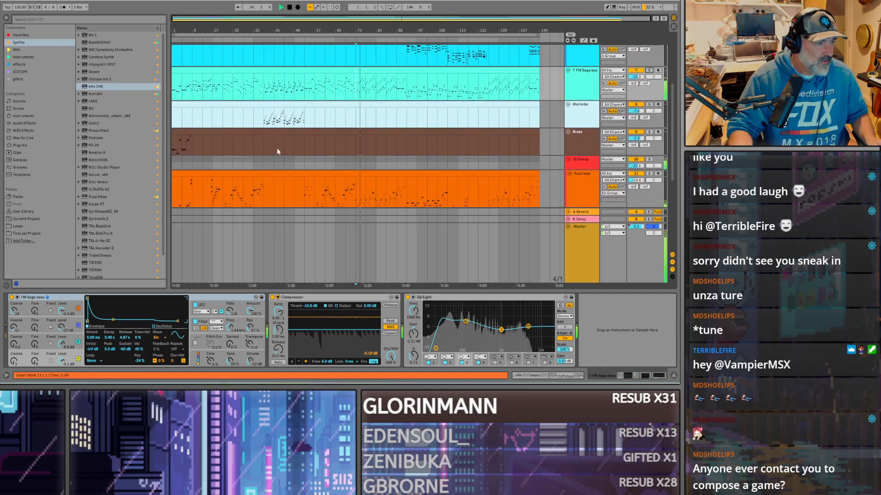
{"action": "scroll", "coordinate": [331, 167], "scroll_direction": "down", "scroll_amount": 5}
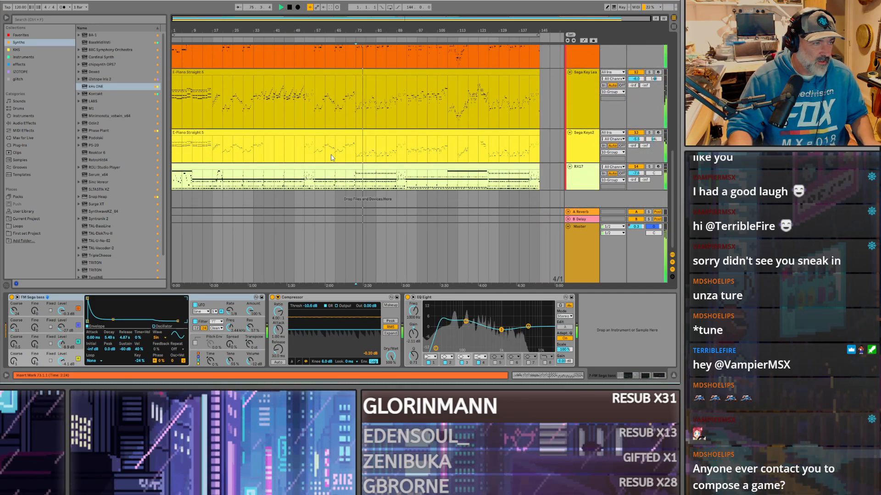
Step: Stop playback, solo the Fuzz lead track and play it from bar 57
{"action": "left_click", "coordinate": [315, 113]}
{"action": "key", "text": "space"}
{"action": "scroll", "coordinate": [323, 89], "scroll_direction": "up", "scroll_amount": 5}
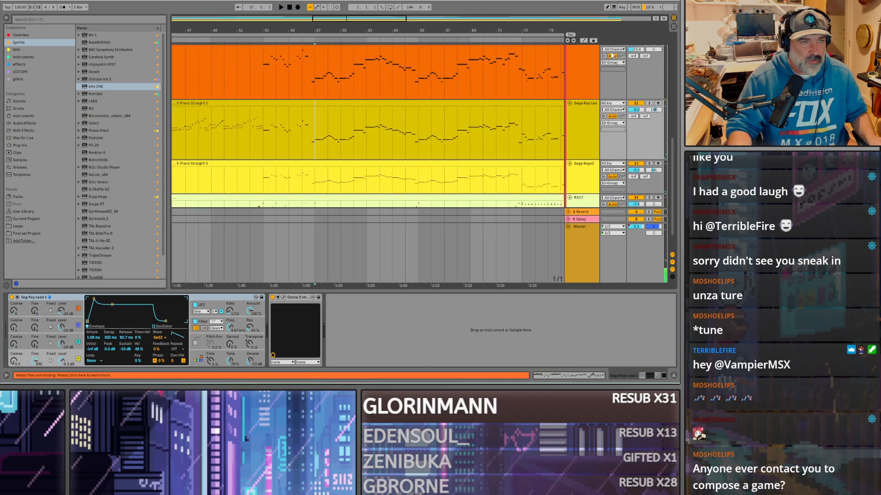
{"action": "scroll", "coordinate": [635, 60], "scroll_direction": "up", "scroll_amount": 2}
{"action": "left_click", "coordinate": [649, 74]}
{"action": "key", "text": "space"}
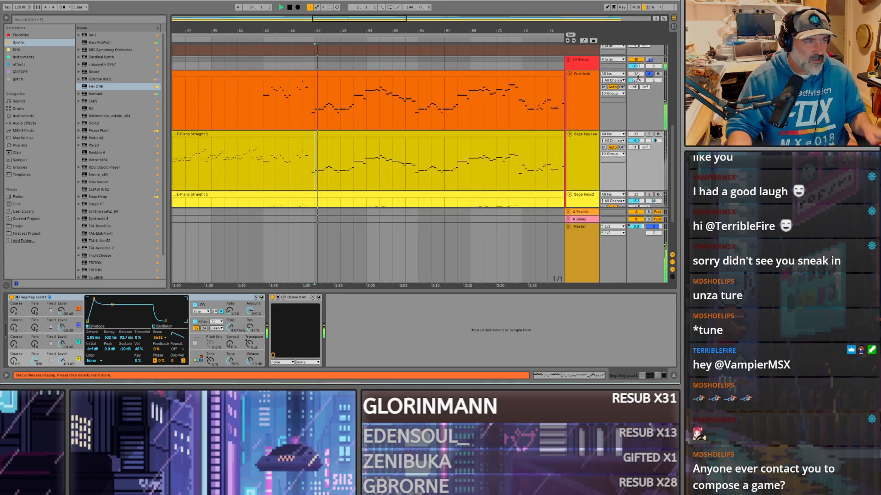
Step: Switch the solo to Sega Key Lead and on to Sega Keys2, playing Sega Keys2 from bar 57
{"action": "left_click", "coordinate": [649, 134]}
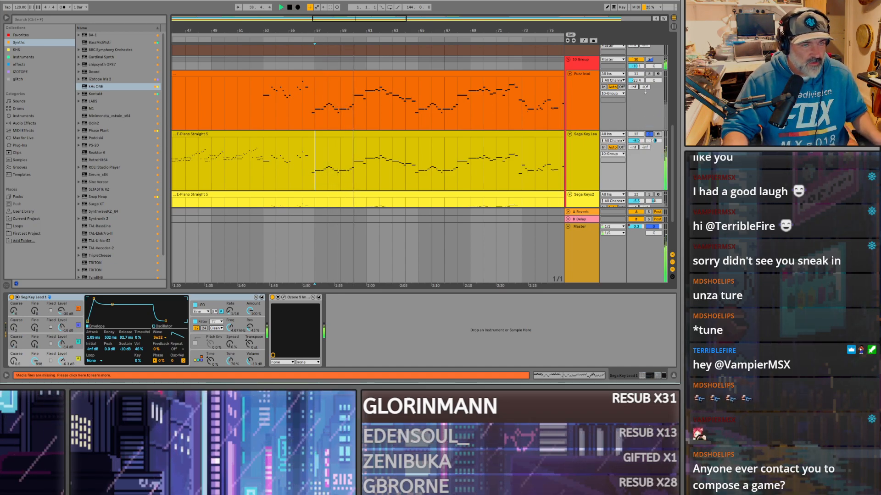
{"action": "scroll", "coordinate": [518, 145], "scroll_direction": "down", "scroll_amount": 2}
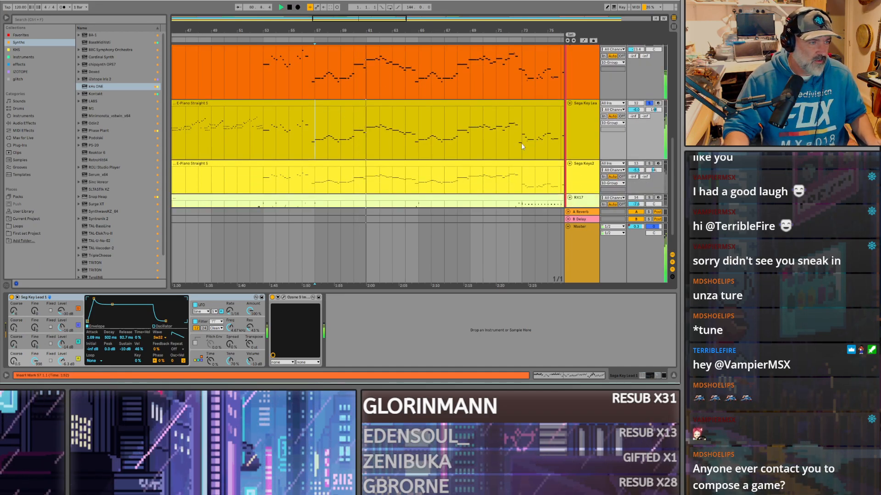
{"action": "left_click", "coordinate": [650, 165]}
{"action": "key", "text": "plus"}
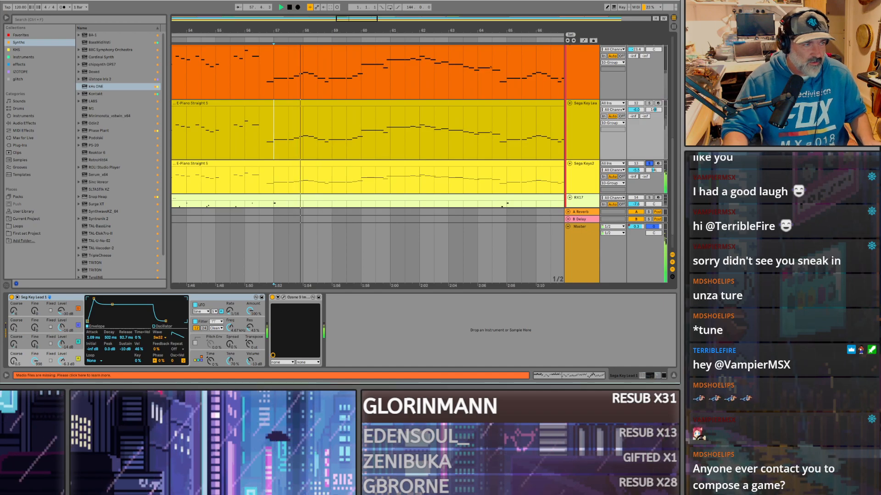
Step: Add Sega Key Lead and Fuzz lead to the soloed Sega Keys2, play all three together and stop playback
{"action": "left_click", "coordinate": [648, 104], "text": "ctrl"}
{"action": "scroll", "coordinate": [651, 55], "scroll_direction": "up", "scroll_amount": 2}
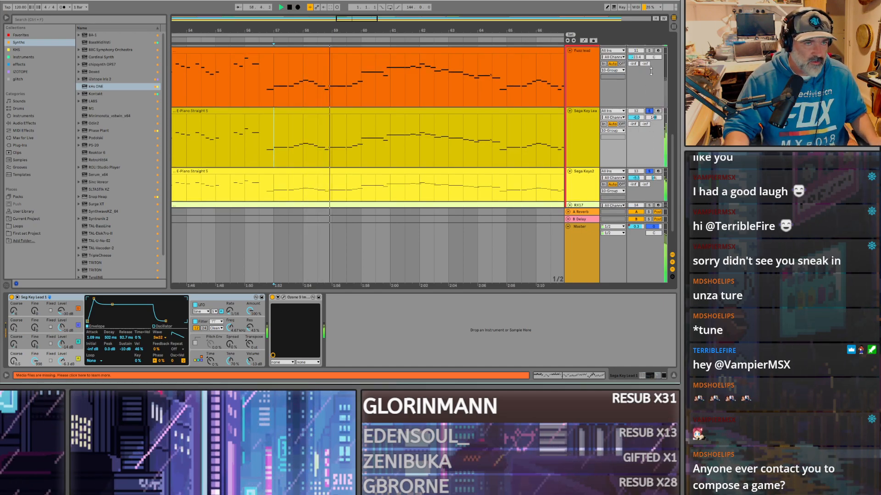
{"action": "left_click", "coordinate": [649, 67]}
{"action": "left_click", "coordinate": [648, 73], "text": "ctrl"}
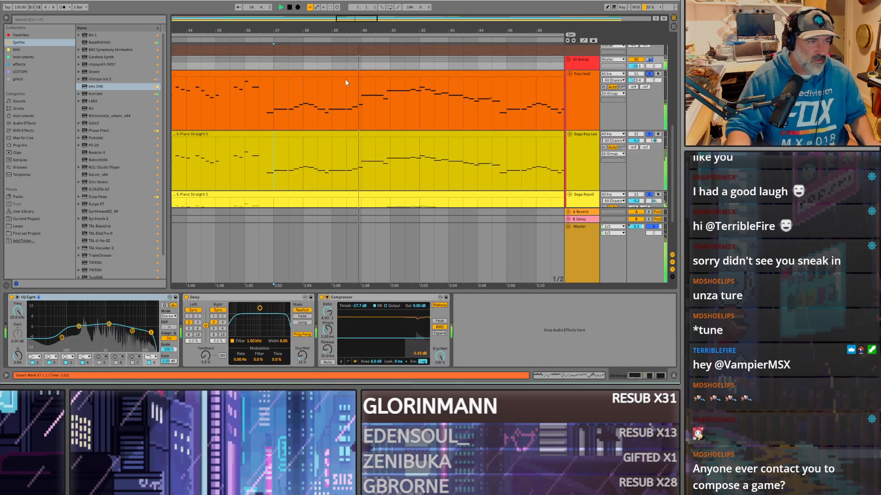
{"action": "key", "text": "minus"}
{"action": "key", "text": "plus"}
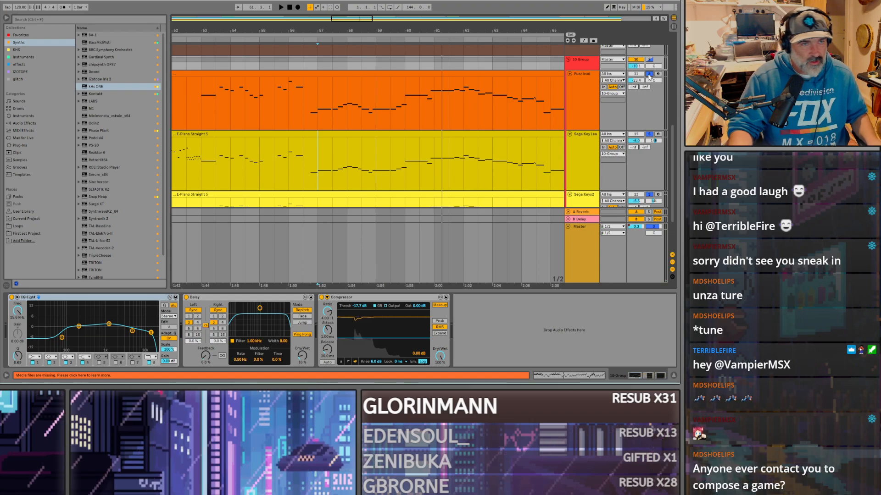
Step: Unsolo the three lead tracks and view their notes around bar 57 closely
{"action": "scroll", "coordinate": [360, 118], "scroll_direction": "down", "scroll_amount": 2}
{"action": "scroll", "coordinate": [345, 110], "scroll_direction": "down", "scroll_amount": 3}
{"action": "scroll", "coordinate": [360, 103], "scroll_direction": "up", "scroll_amount": 5}
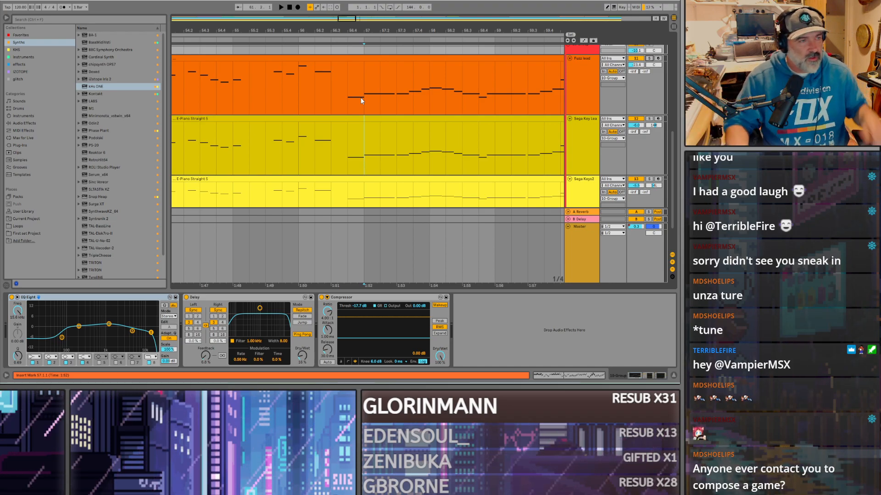
{"action": "scroll", "coordinate": [361, 100], "scroll_direction": "down", "scroll_amount": 2}
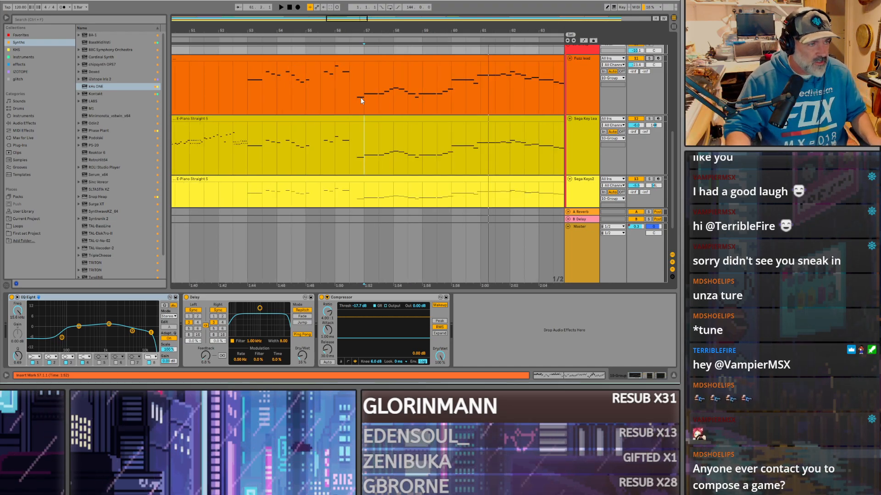
Step: Set the insert marker at bar 53 on Fuzz lead and examine the surrounding notes on the lead and drum tracks
{"action": "scroll", "coordinate": [361, 101], "scroll_direction": "down", "scroll_amount": 3}
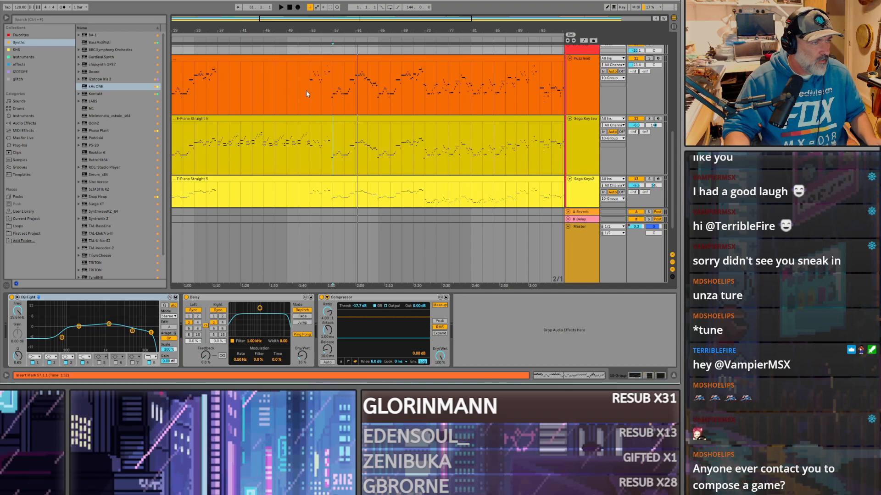
{"action": "left_click", "coordinate": [307, 90]}
{"action": "scroll", "coordinate": [312, 96], "scroll_direction": "up", "scroll_amount": 4}
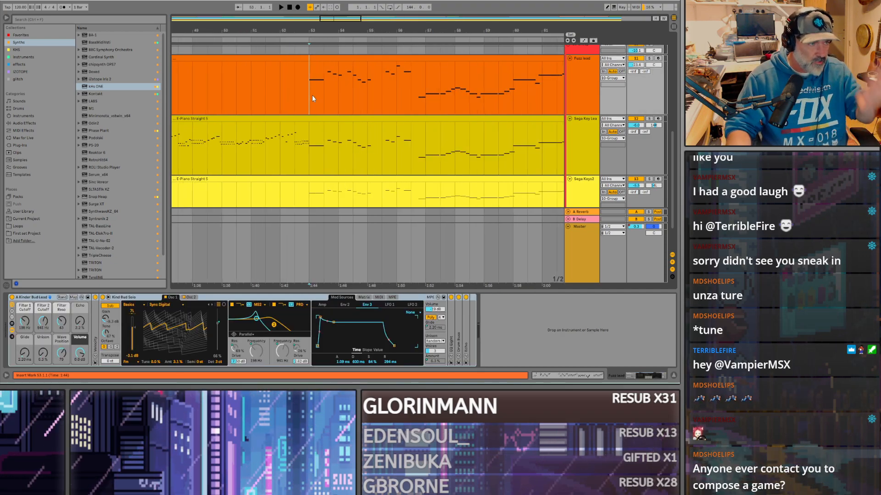
{"action": "scroll", "coordinate": [441, 129], "scroll_direction": "down", "scroll_amount": 3}
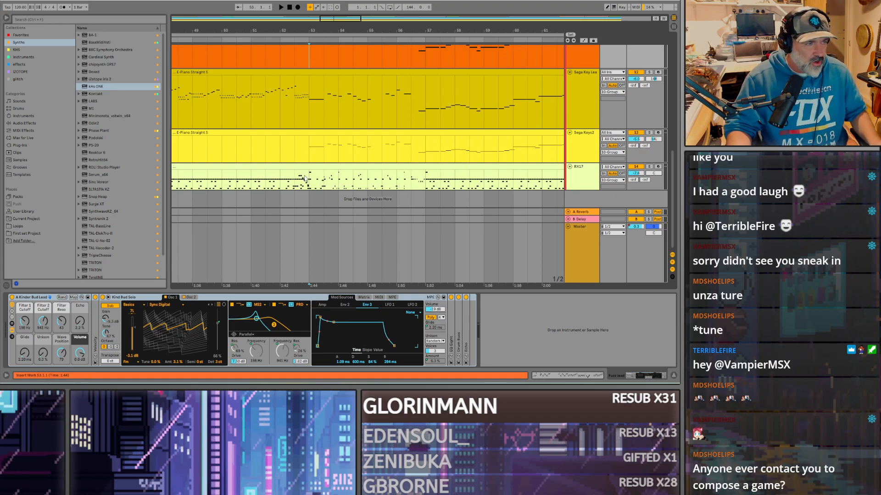
{"action": "scroll", "coordinate": [305, 172], "scroll_direction": "up", "scroll_amount": 2}
{"action": "scroll", "coordinate": [308, 167], "scroll_direction": "down", "scroll_amount": 3}
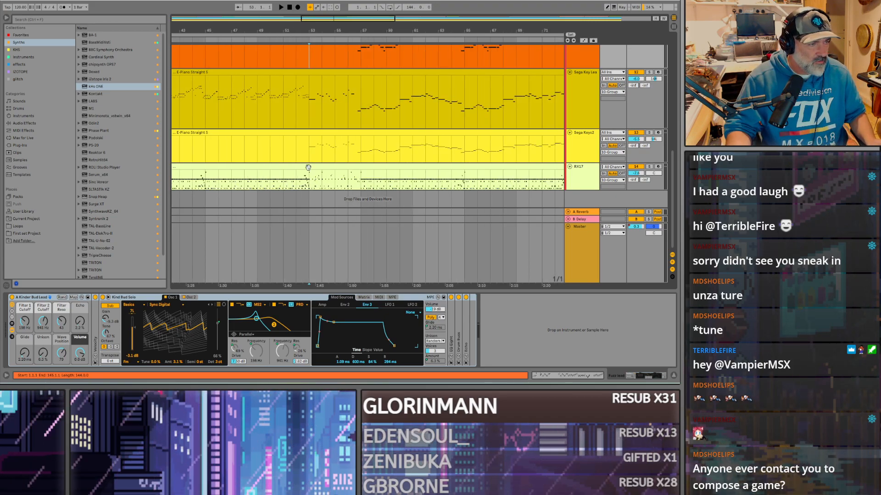
Step: Solo the RX17 drum track and play it from bar 9
{"action": "left_click", "coordinate": [308, 186]}
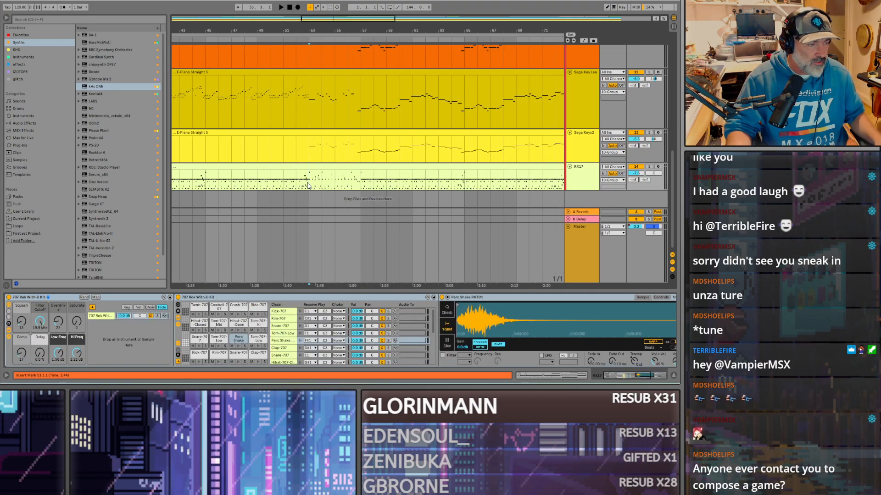
{"action": "left_click", "coordinate": [580, 182]}
{"action": "scroll", "coordinate": [267, 183], "scroll_direction": "down", "scroll_amount": 4}
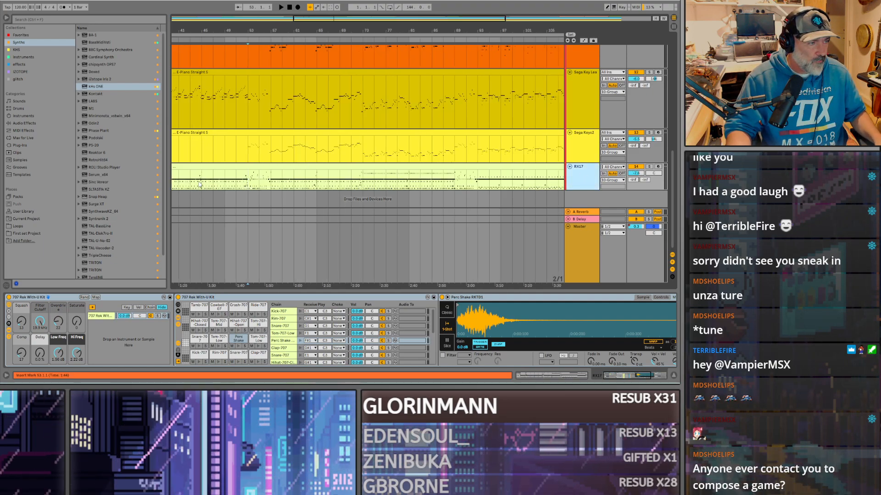
{"action": "left_click", "coordinate": [174, 181]}
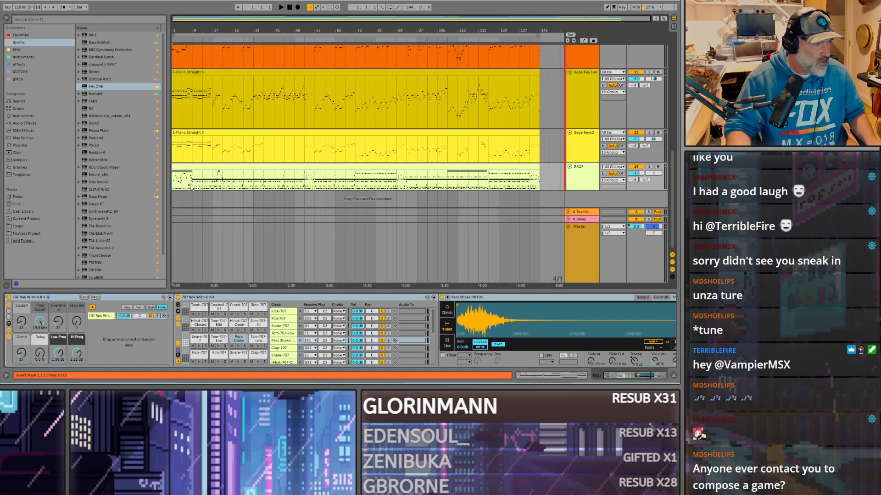
{"action": "key", "text": "space"}
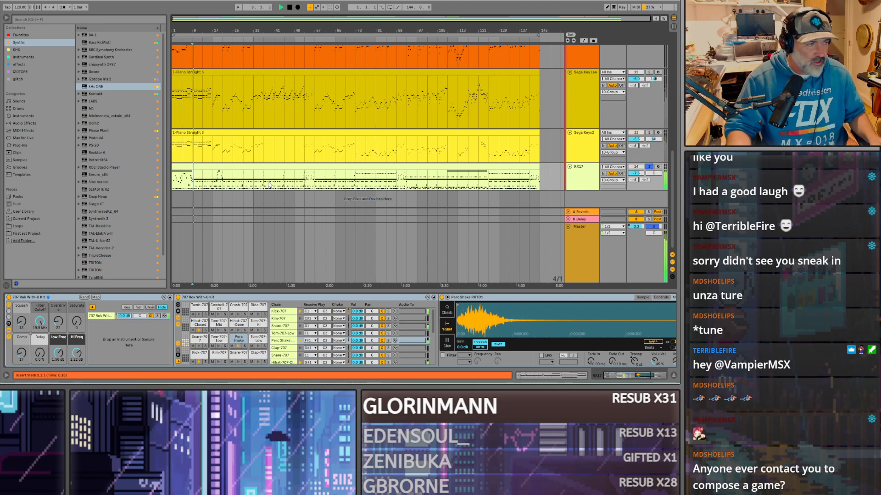
Step: Enlarge the RX17 track's height and examine its drum notes closely during playback
{"action": "scroll", "coordinate": [227, 191], "scroll_direction": "up", "scroll_amount": 4}
{"action": "scroll", "coordinate": [558, 195], "scroll_direction": "down", "scroll_amount": 4}
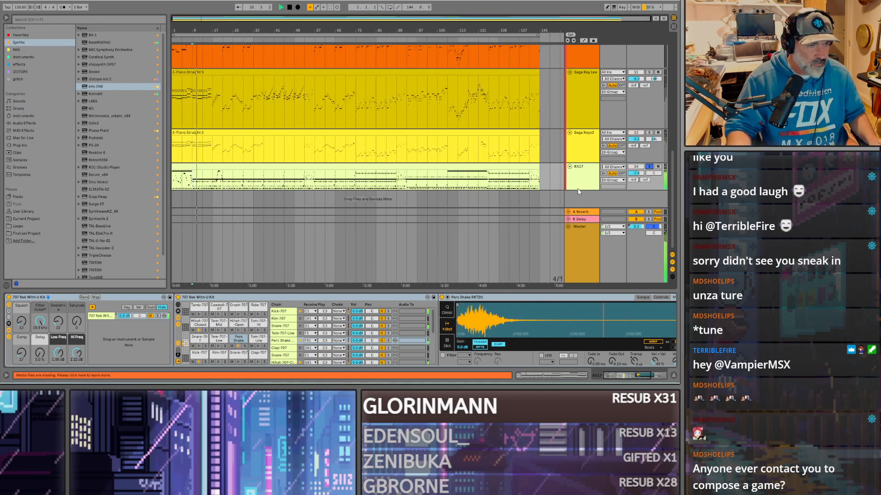
{"action": "left_click_drag", "start_coordinate": [578, 190], "coordinate": [578, 230]}
{"action": "scroll", "coordinate": [505, 197], "scroll_direction": "down", "scroll_amount": 2}
{"action": "scroll", "coordinate": [208, 178], "scroll_direction": "up", "scroll_amount": 4}
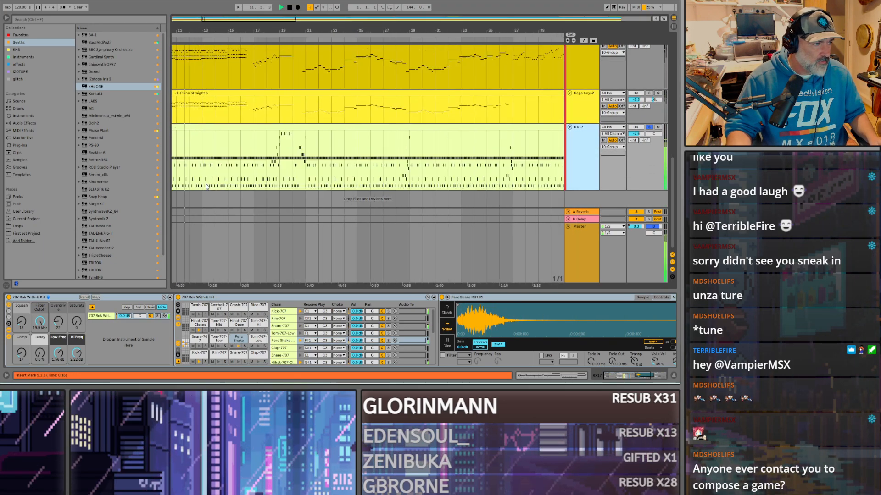
{"action": "scroll", "coordinate": [210, 180], "scroll_direction": "up", "scroll_amount": 2}
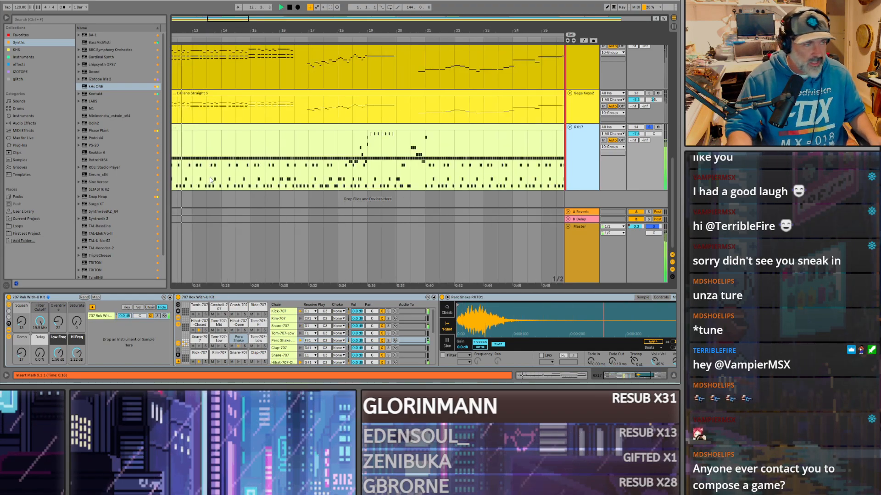
Step: Play the soloed RX17 drums from bar 18 and examine the fills that follow
{"action": "left_click", "coordinate": [344, 176]}
{"action": "scroll", "coordinate": [302, 164], "scroll_direction": "down", "scroll_amount": 2}
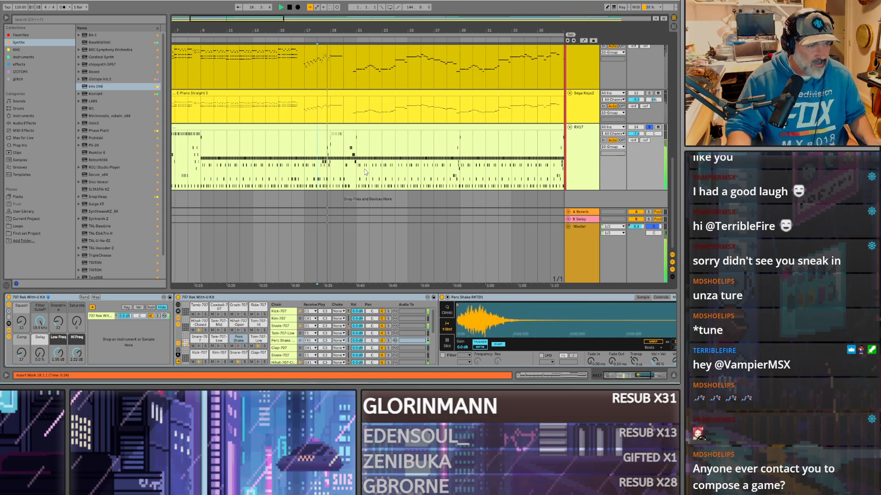
{"action": "scroll", "coordinate": [278, 177], "scroll_direction": "down", "scroll_amount": 2}
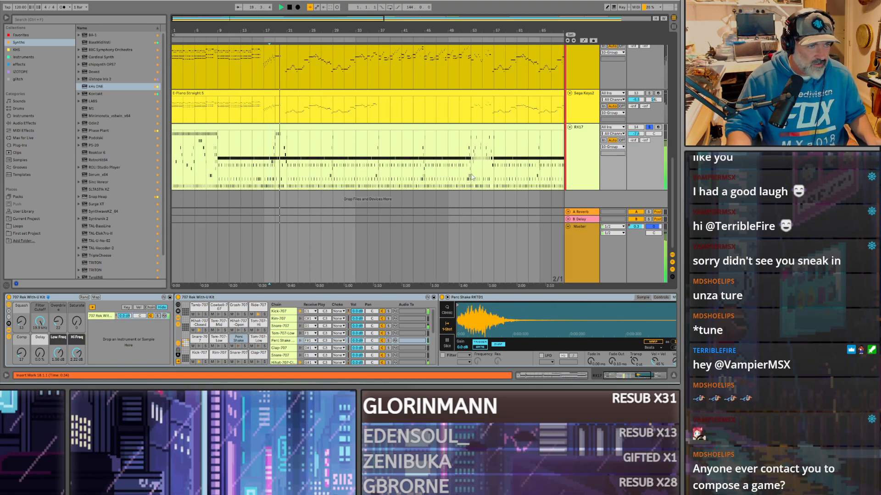
{"action": "scroll", "coordinate": [301, 174], "scroll_direction": "up", "scroll_amount": 5}
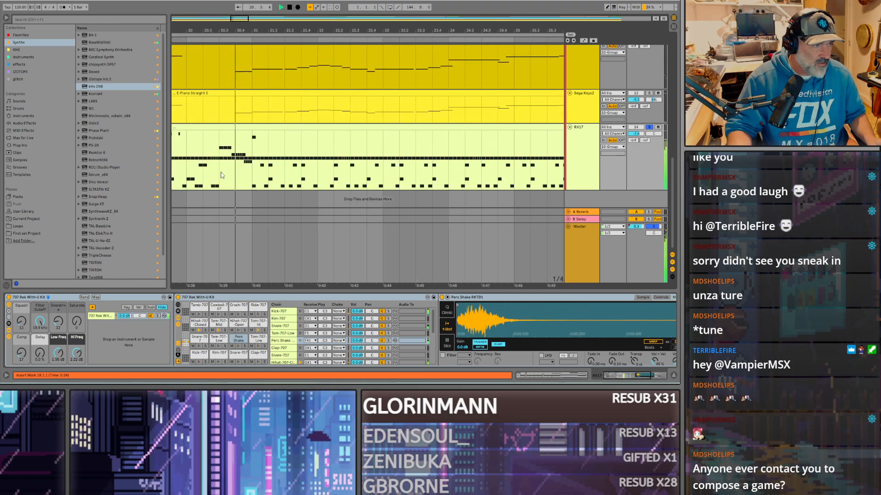
{"action": "scroll", "coordinate": [277, 177], "scroll_direction": "up", "scroll_amount": 3}
{"action": "scroll", "coordinate": [298, 177], "scroll_direction": "down", "scroll_amount": 3}
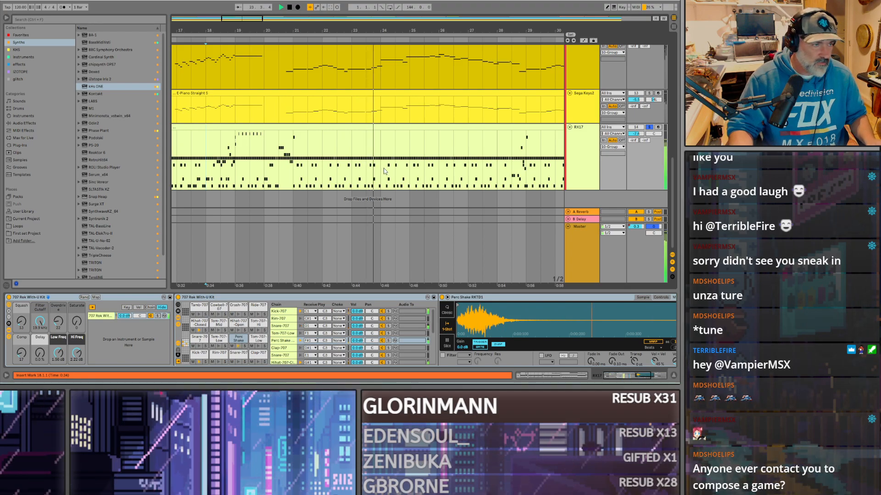
Step: Set the insert marker in bar 20 of RX17, stop playback and unsolo the track
{"action": "left_click", "coordinate": [279, 175]}
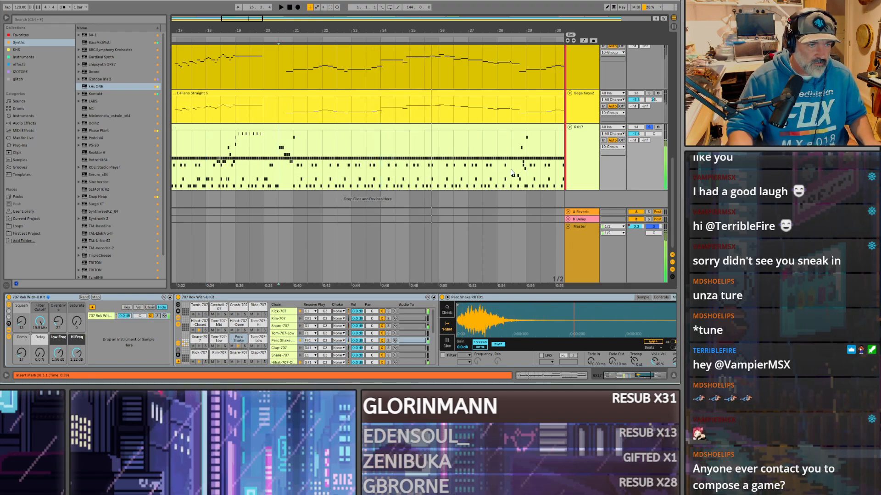
{"action": "scroll", "coordinate": [278, 146], "scroll_direction": "up", "scroll_amount": 5}
{"action": "scroll", "coordinate": [278, 146], "scroll_direction": "down", "scroll_amount": 10}
{"action": "scroll", "coordinate": [279, 147], "scroll_direction": "up", "scroll_amount": 3}
{"action": "scroll", "coordinate": [279, 147], "scroll_direction": "up", "scroll_amount": 6}
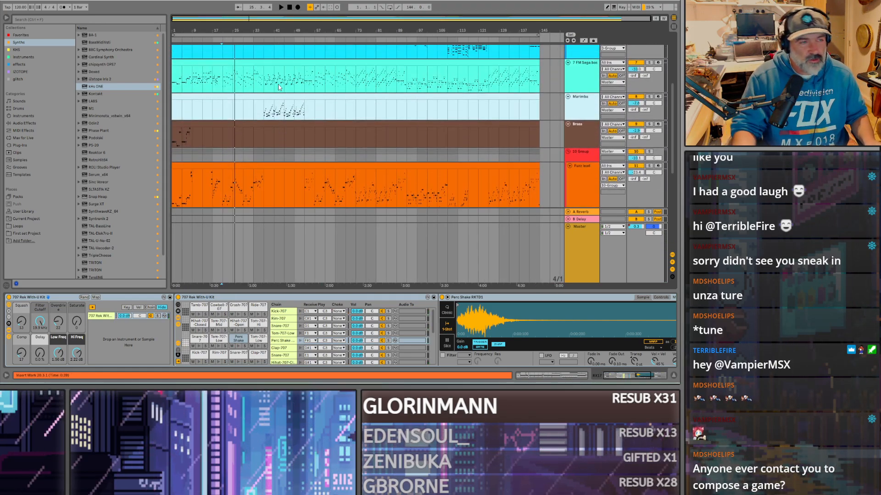
Step: Set the insert marker at bar 101 on the Bell Keys track and save the set
{"action": "left_click", "coordinate": [428, 100]}
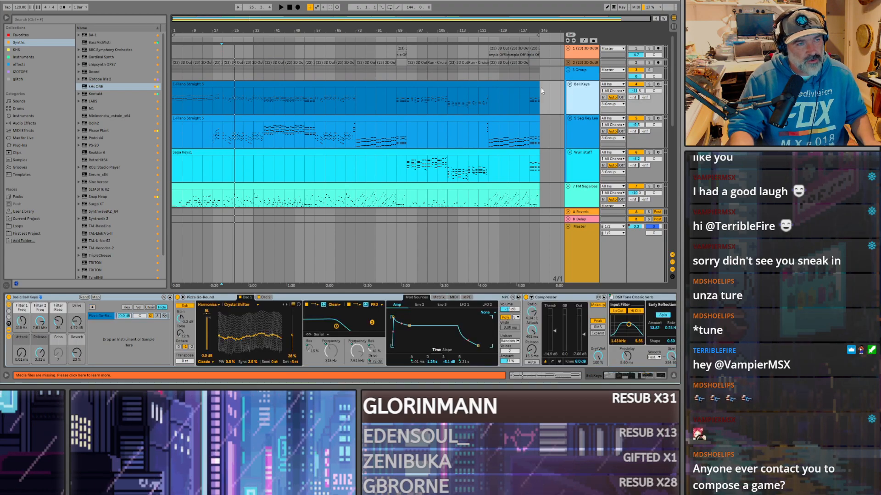
{"action": "key", "text": "ctrl+s"}
{"action": "left_click", "coordinate": [317, 204]}
{"action": "left_click", "coordinate": [270, 230]}
{"action": "left_click", "coordinate": [357, 188]}
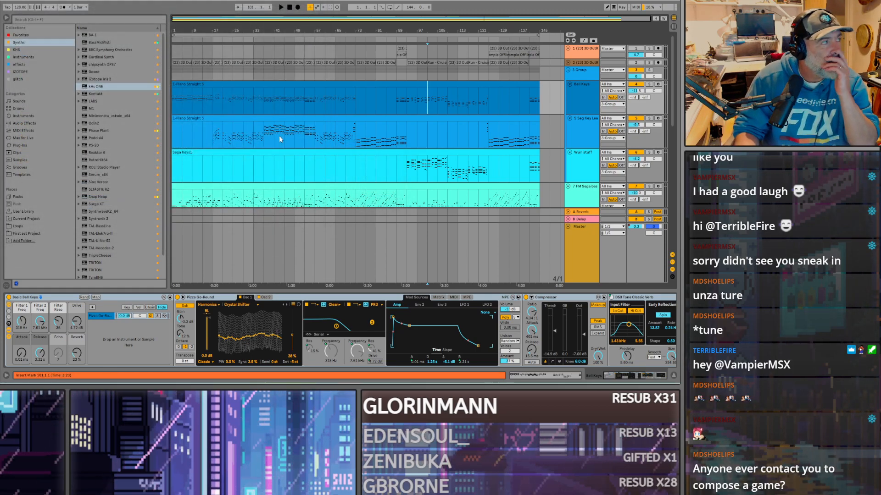
Step: Select the Fuzz lead and Sega Key Lead tracks together and reduce their height to match Sega Keys2
{"action": "left_click", "coordinate": [319, 118]}
{"action": "scroll", "coordinate": [323, 125], "scroll_direction": "down", "scroll_amount": 10}
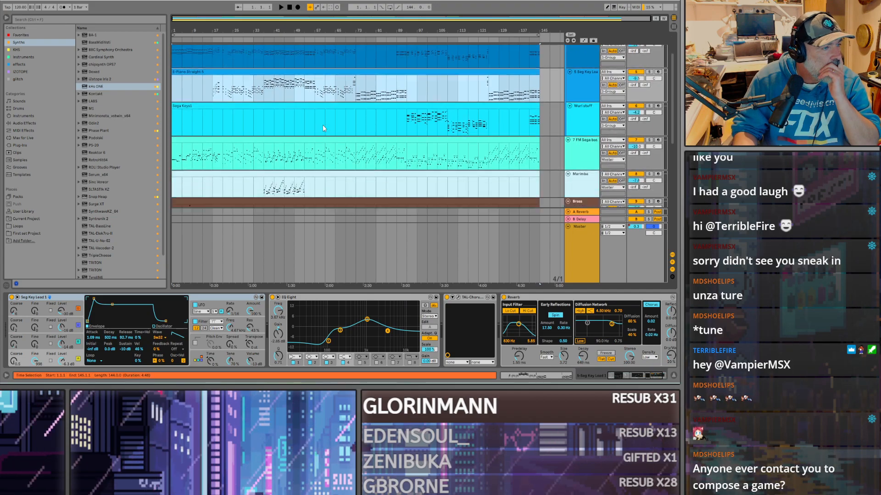
{"action": "scroll", "coordinate": [330, 153], "scroll_direction": "down", "scroll_amount": 3}
{"action": "left_click", "coordinate": [591, 106]}
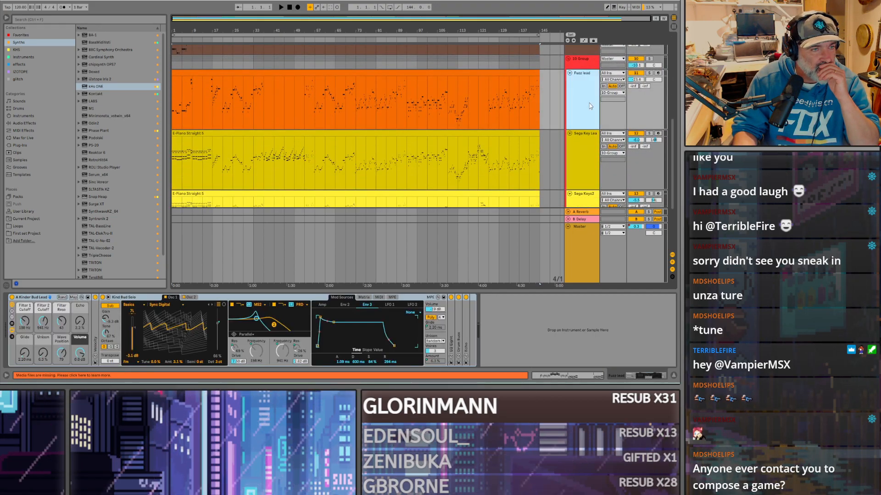
{"action": "left_click", "coordinate": [588, 138]}
{"action": "left_click", "coordinate": [585, 123], "text": "shift"}
{"action": "left_click_drag", "start_coordinate": [585, 129], "coordinate": [586, 104]}
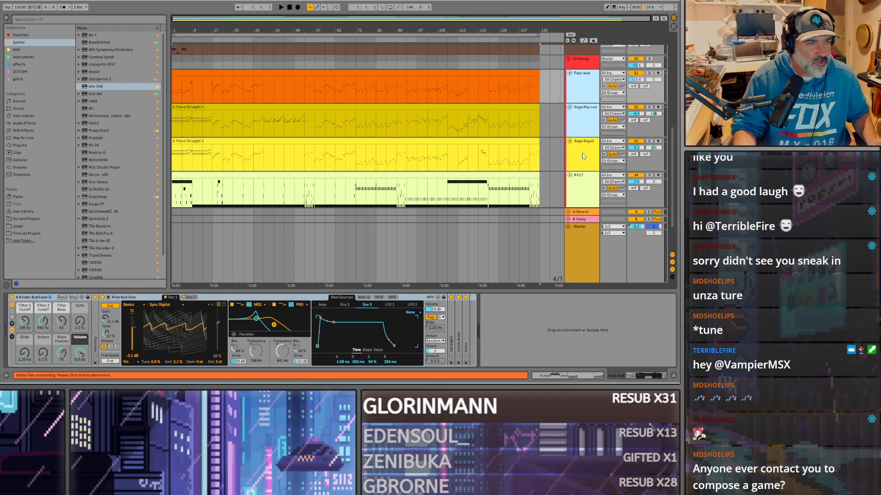
Step: Select the Fuzz lead, Sega Key Lead and Sega Keys2 tracks, and return the insert marker to bar 1
{"action": "left_click", "coordinate": [579, 80]}
{"action": "left_click", "coordinate": [577, 148], "text": "shift"}
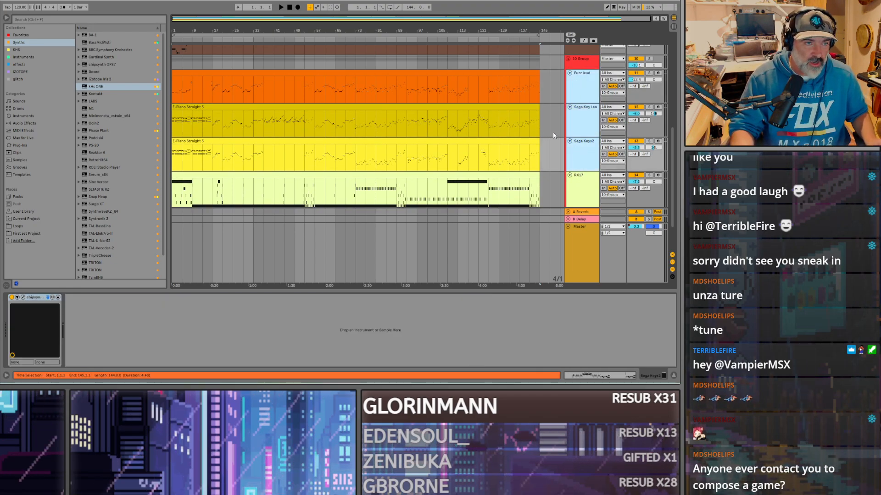
{"action": "left_click", "coordinate": [174, 91]}
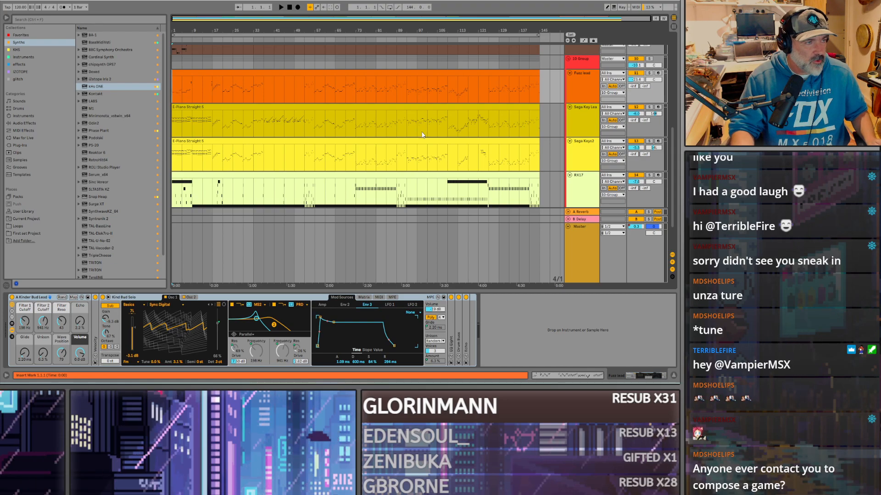
Step: Select the Bell Keys clip, view its clip commands including Export MIDI Clip, and dismiss them without choosing one
{"action": "scroll", "coordinate": [325, 120], "scroll_direction": "up", "scroll_amount": 5}
{"action": "scroll", "coordinate": [571, 92], "scroll_direction": "up", "scroll_amount": 5}
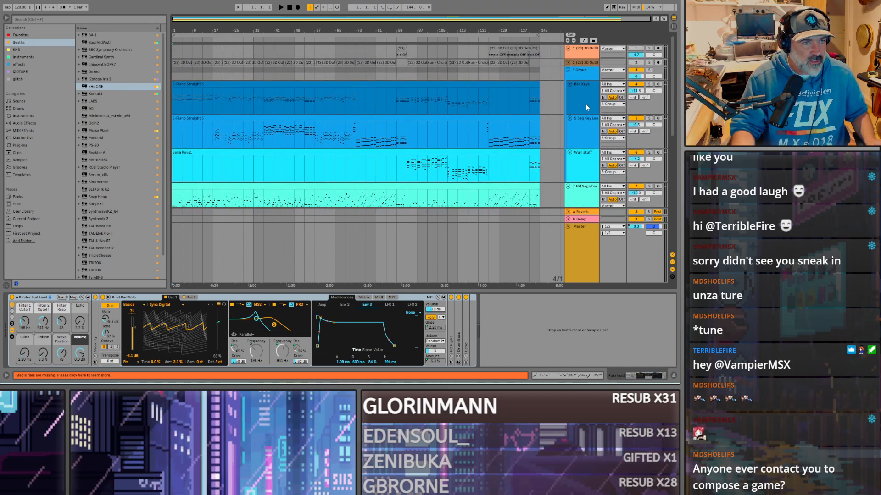
{"action": "left_click", "coordinate": [584, 102]}
{"action": "left_click", "coordinate": [340, 82]}
{"action": "right_click", "coordinate": [330, 86]}
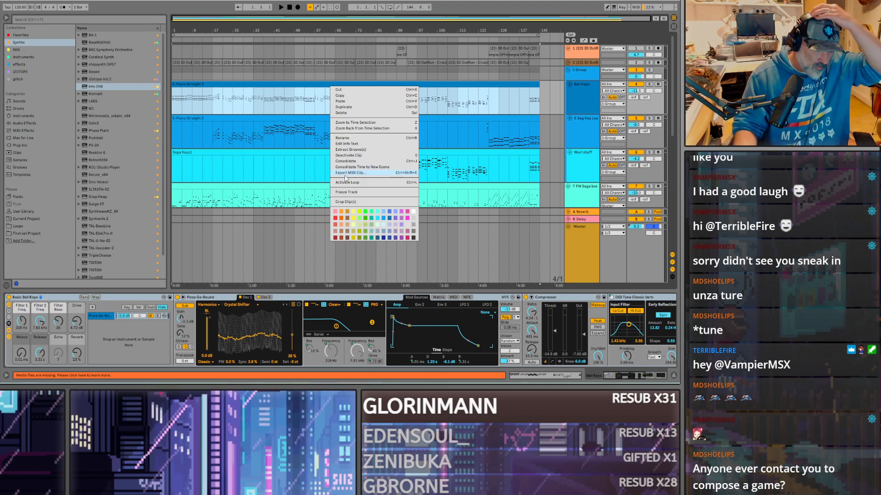
{"action": "left_click", "coordinate": [504, 117]}
Step: Reduce the height of the enlarged RX17 drum track
{"action": "scroll", "coordinate": [248, 88], "scroll_direction": "down", "scroll_amount": 8}
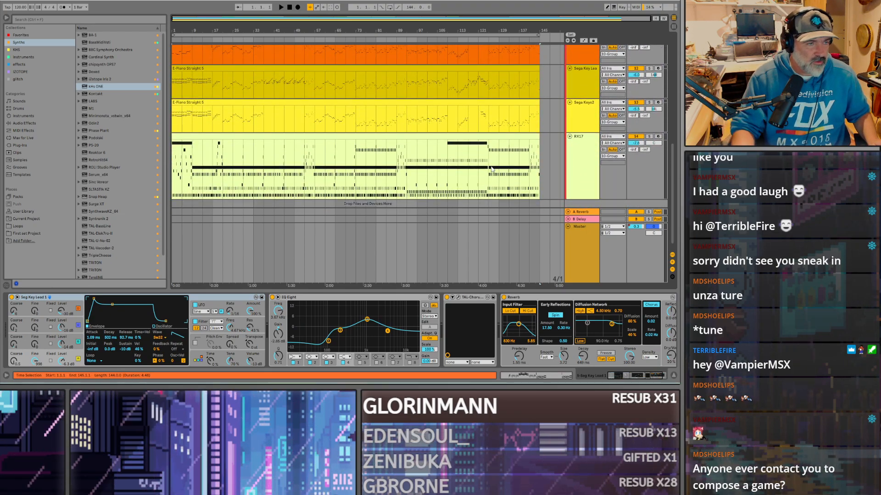
{"action": "left_click_drag", "start_coordinate": [589, 200], "coordinate": [589, 177]}
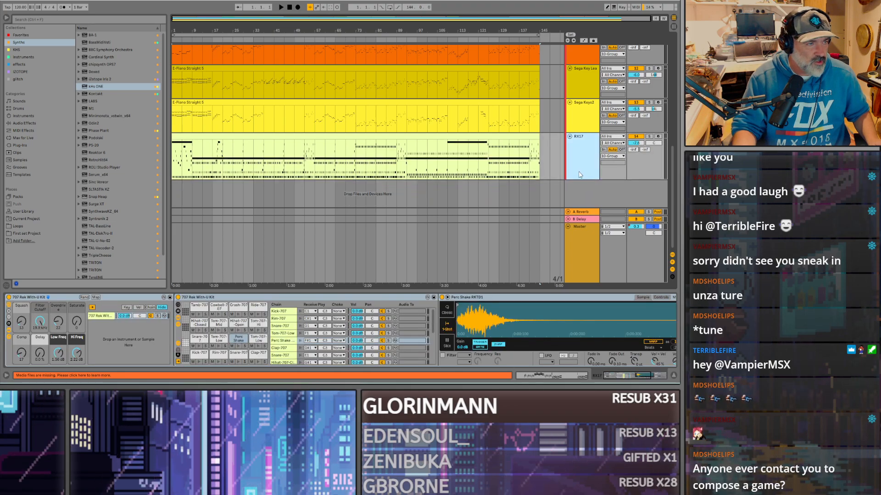
{"action": "scroll", "coordinate": [428, 139], "scroll_direction": "up", "scroll_amount": 7}
Step: Set the insert marker at bar 1 on the Fuzz lead track and save the set
{"action": "scroll", "coordinate": [433, 156], "scroll_direction": "down", "scroll_amount": 5}
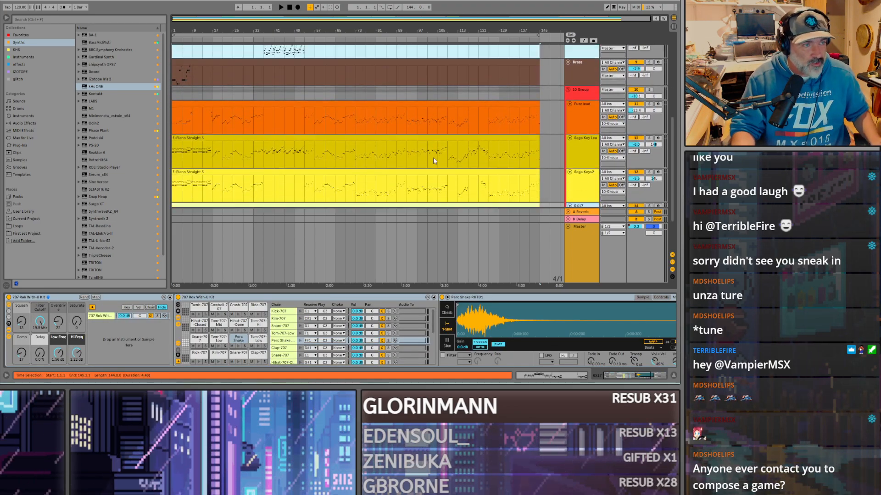
{"action": "left_click", "coordinate": [174, 85]}
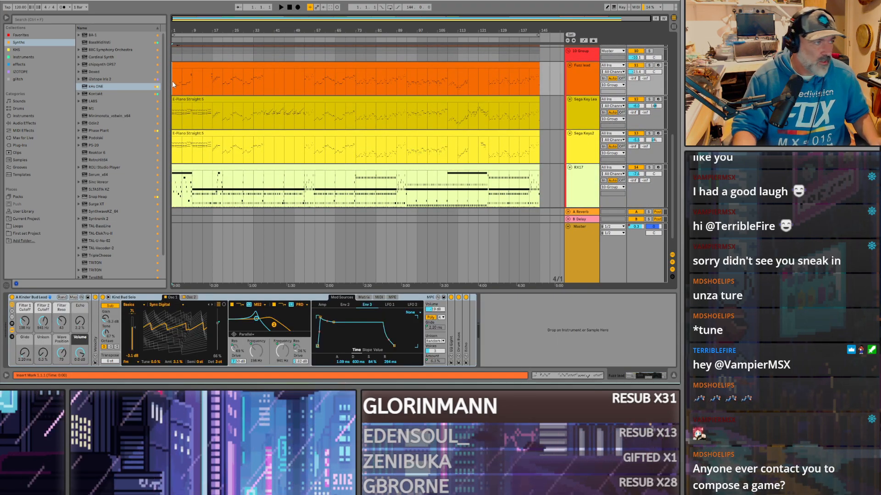
{"action": "key", "text": "ctrl+s"}
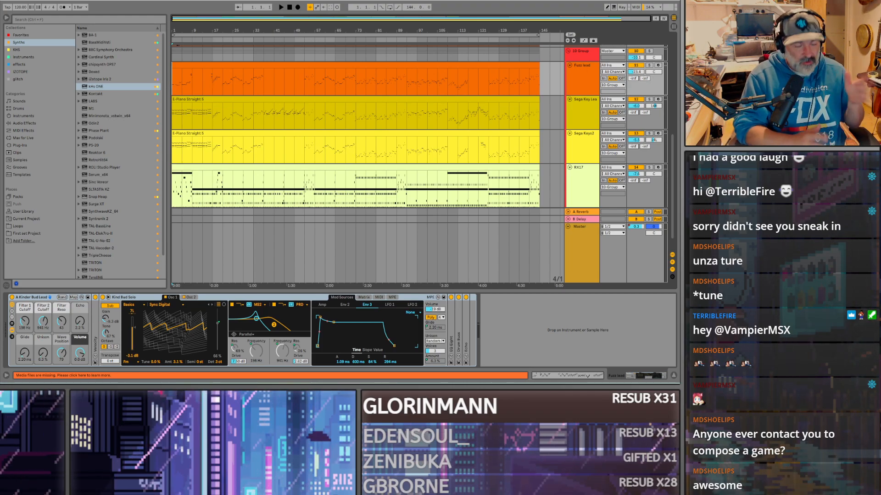
Step: Select the RX17 track and shrink it further to about the height of the lead tracks
{"action": "left_click", "coordinate": [592, 194]}
{"action": "scroll", "coordinate": [590, 193], "scroll_direction": "down", "scroll_amount": 1}
{"action": "left_click_drag", "start_coordinate": [587, 204], "coordinate": [587, 191]}
{"action": "scroll", "coordinate": [588, 197], "scroll_direction": "up", "scroll_amount": 10}
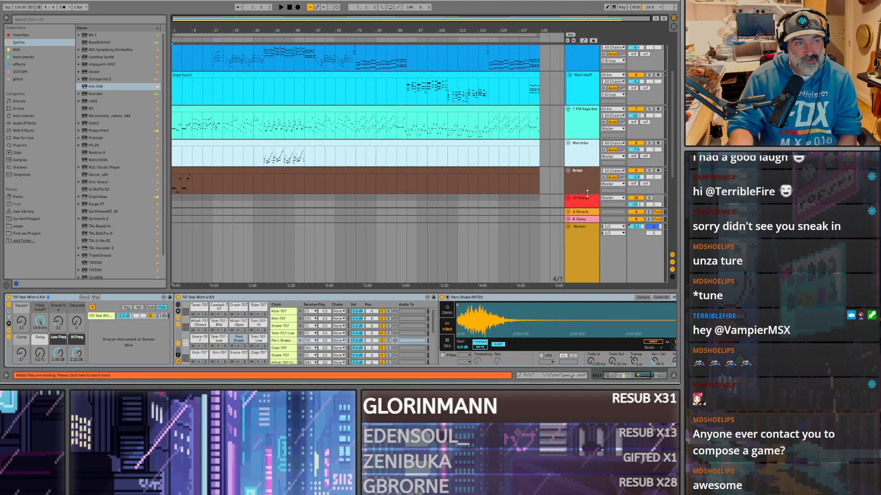
Step: Select the Bell Keys track and look over the arrangement from the keys down to the RX17 drums
{"action": "left_click", "coordinate": [586, 108]}
{"action": "scroll", "coordinate": [587, 116], "scroll_direction": "down", "scroll_amount": 5}
{"action": "scroll", "coordinate": [587, 120], "scroll_direction": "down", "scroll_amount": 4}
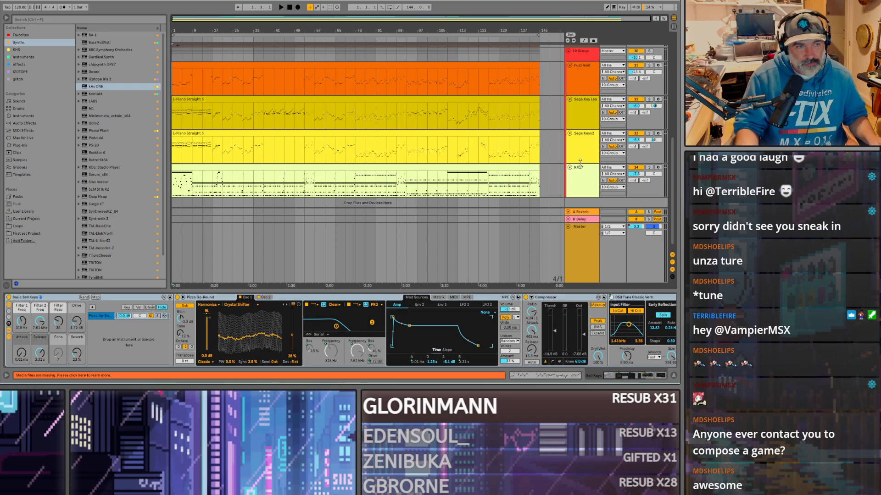
{"action": "scroll", "coordinate": [585, 190], "scroll_direction": "up", "scroll_amount": 1}
{"action": "scroll", "coordinate": [585, 190], "scroll_direction": "up", "scroll_amount": 8}
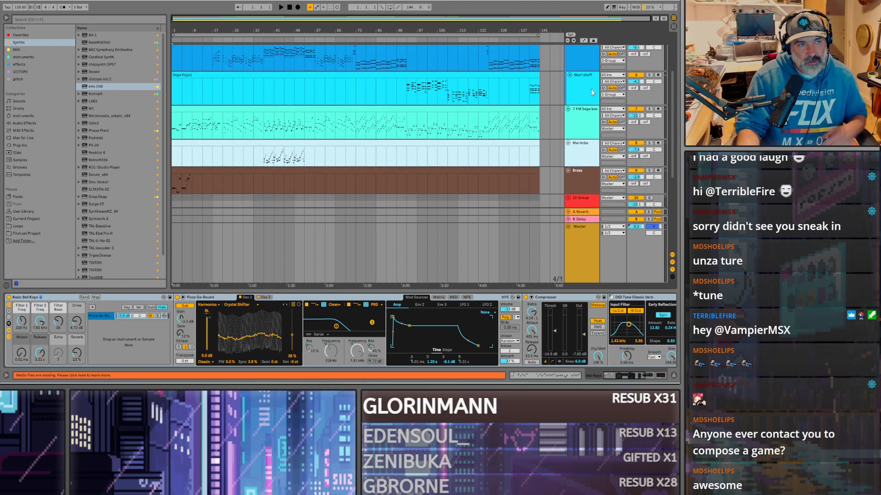
{"action": "scroll", "coordinate": [594, 98], "scroll_direction": "up", "scroll_amount": 2}
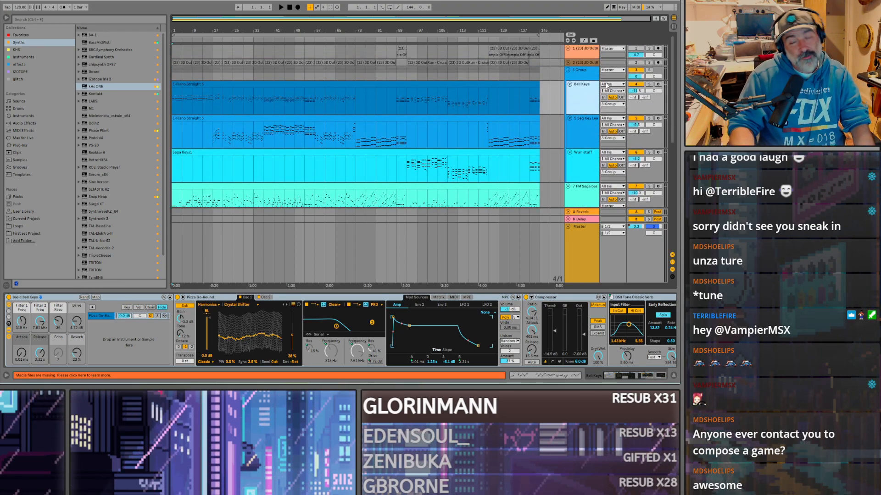
{"action": "scroll", "coordinate": [599, 88], "scroll_direction": "down", "scroll_amount": 8}
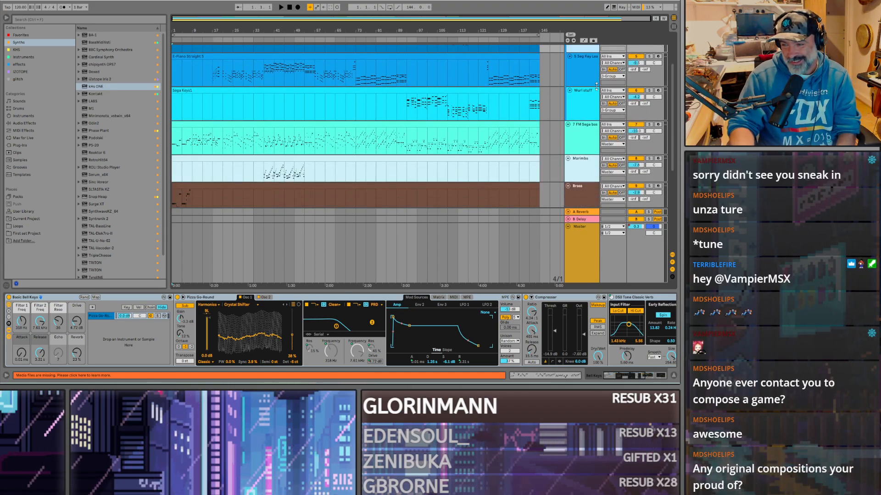
{"action": "scroll", "coordinate": [587, 92], "scroll_direction": "up", "scroll_amount": 6}
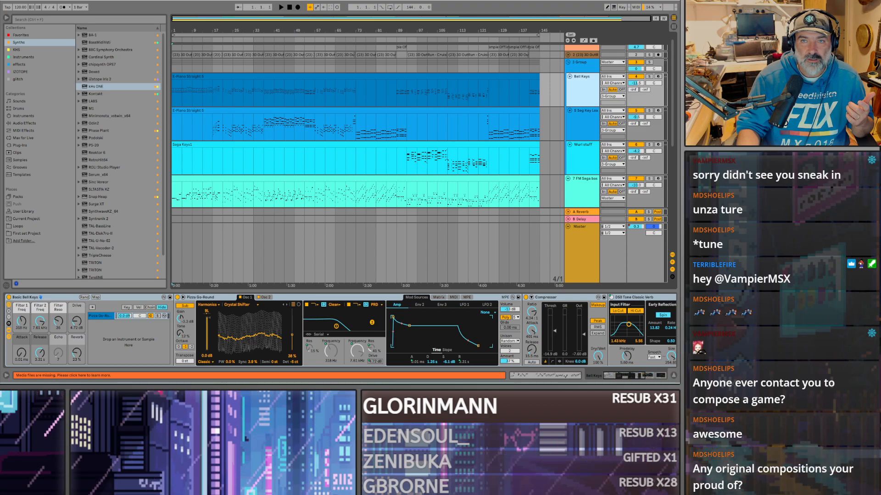
Step: Switch to the YouTube channel page in the browser and look through its home page rows, especially Music compositions
{"action": "left_click_drag", "start_coordinate": [678, 3], "coordinate": [255, 2]}
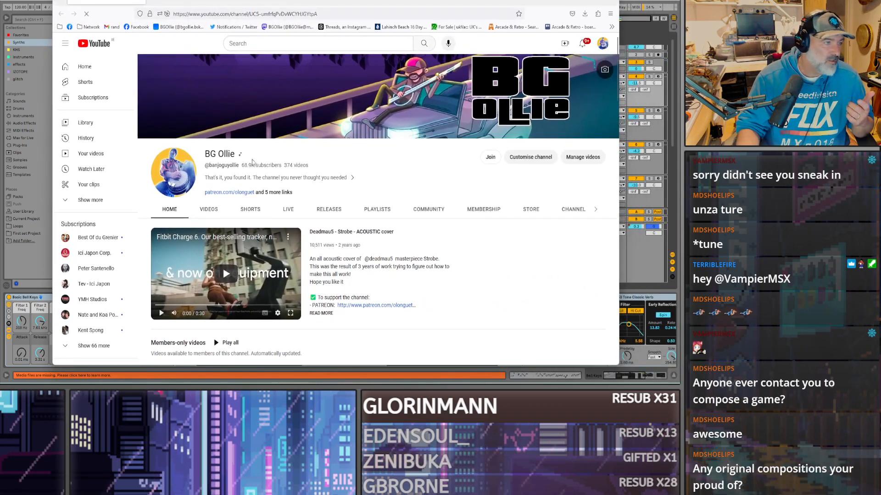
{"action": "scroll", "coordinate": [262, 197], "scroll_direction": "down", "scroll_amount": 8}
{"action": "scroll", "coordinate": [262, 199], "scroll_direction": "down", "scroll_amount": 5}
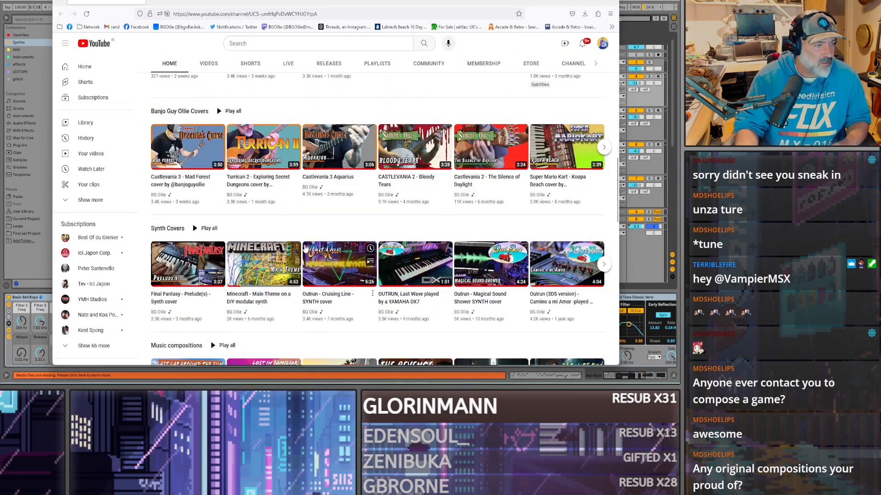
{"action": "scroll", "coordinate": [172, 197], "scroll_direction": "down", "scroll_amount": 4}
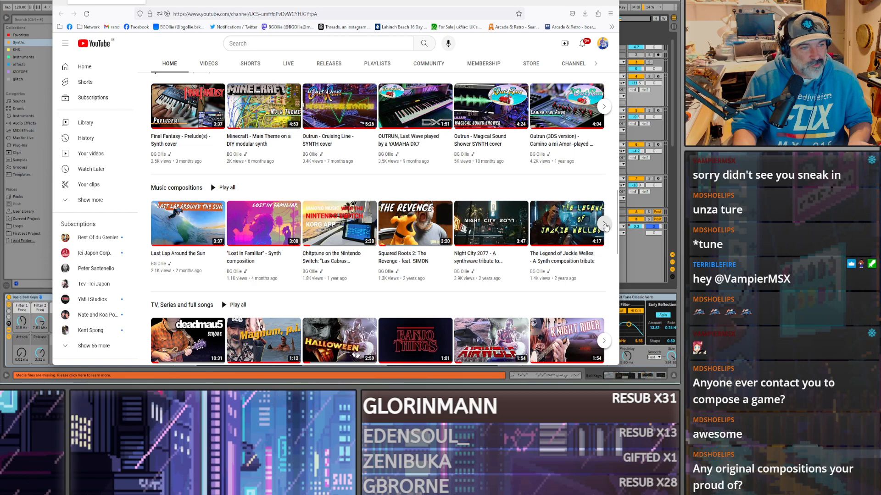
{"action": "left_click", "coordinate": [602, 224]}
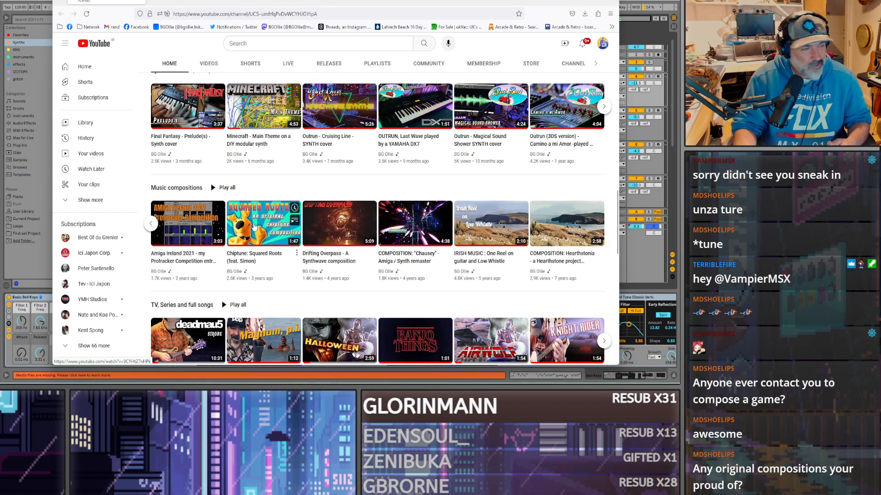
{"action": "scroll", "coordinate": [232, 180], "scroll_direction": "up", "scroll_amount": 7}
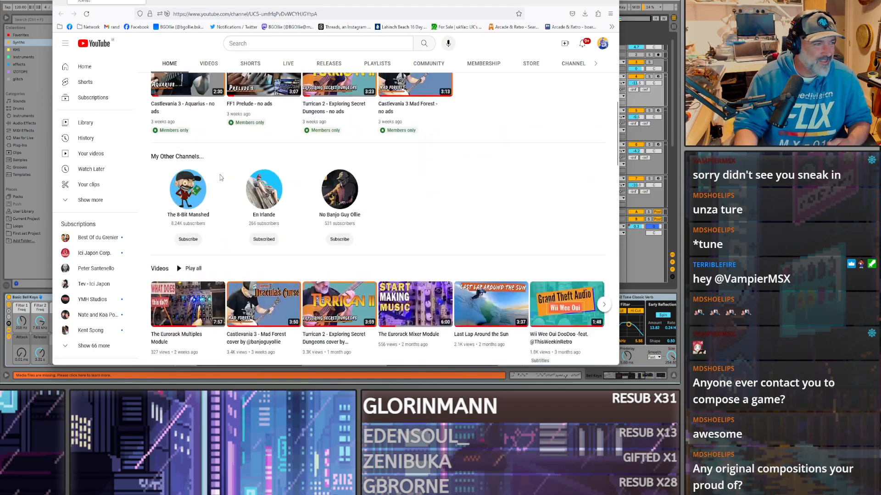
{"action": "scroll", "coordinate": [232, 180], "scroll_direction": "up", "scroll_amount": 3}
{"action": "scroll", "coordinate": [216, 249], "scroll_direction": "down", "scroll_amount": 7}
{"action": "scroll", "coordinate": [216, 249], "scroll_direction": "down", "scroll_amount": 10}
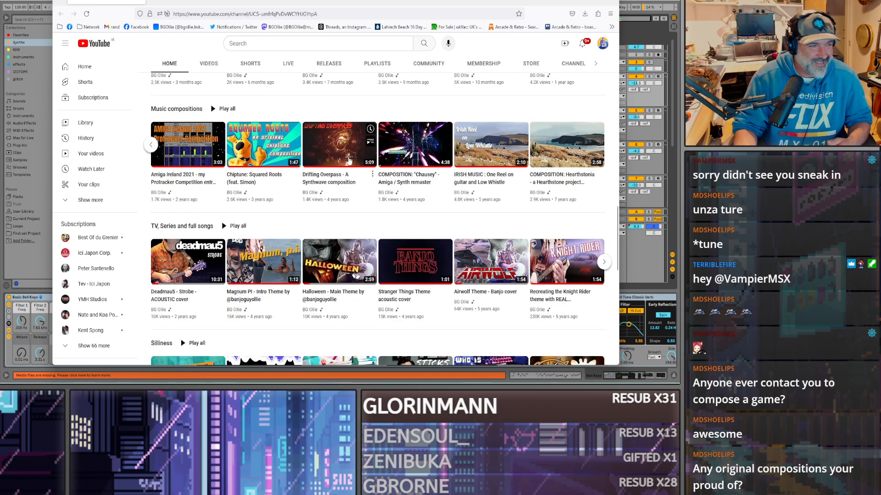
Step: Return to the start of the Music compositions row and open "Last Lap Around the Sun" in a new browser tab
{"action": "left_click", "coordinate": [151, 145]}
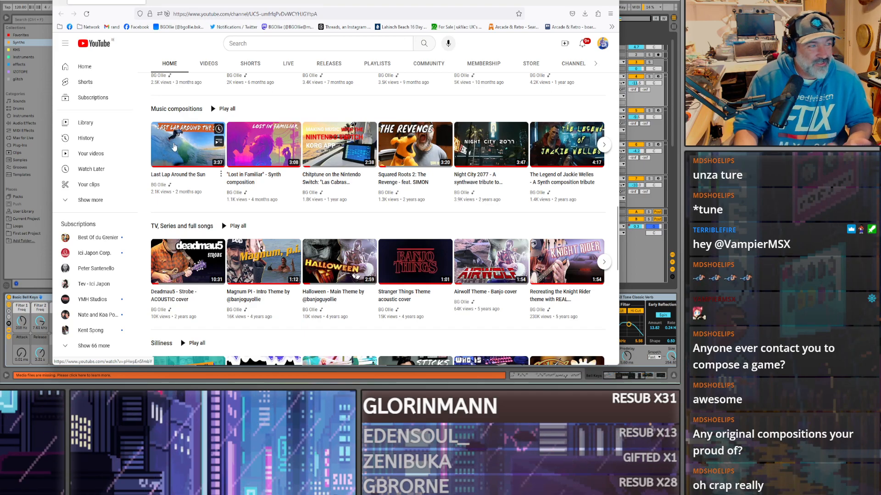
{"action": "right_click", "coordinate": [171, 172]}
{"action": "left_click", "coordinate": [195, 180]}
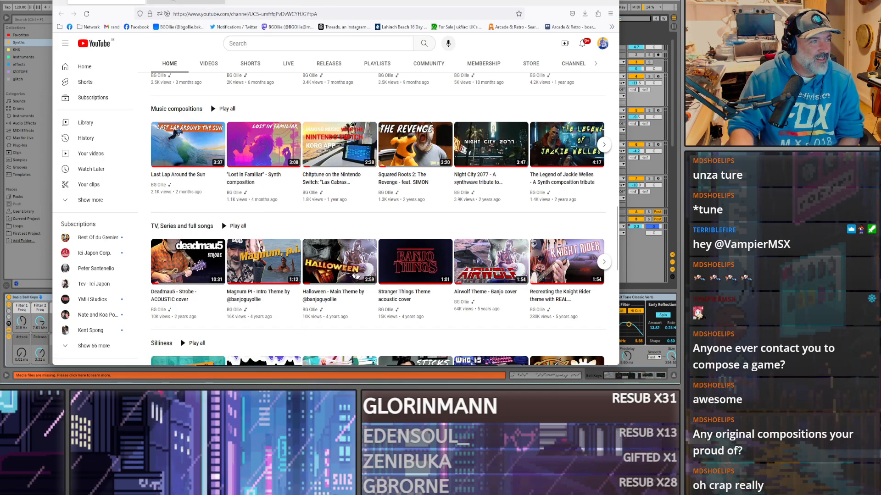
{"action": "left_click", "coordinate": [177, 1]}
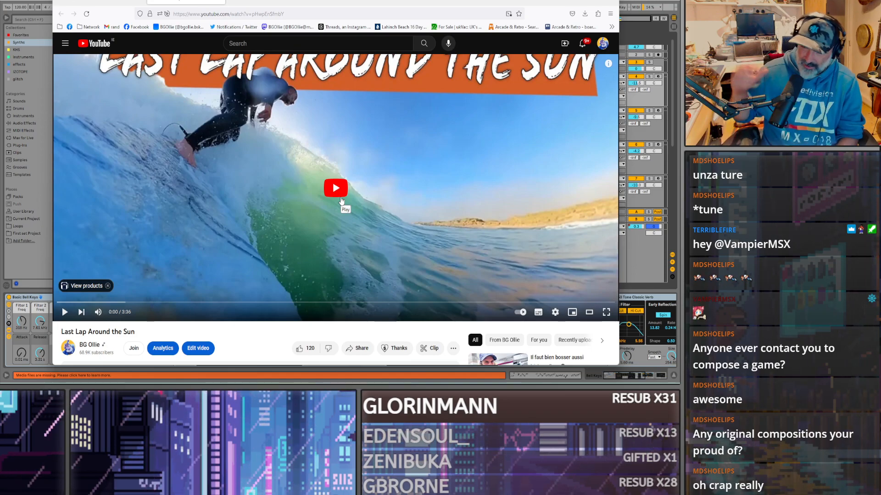
Step: Play "Last Lap Around the Sun", skip ahead to sample several passages, and close its tab
{"action": "left_click", "coordinate": [321, 192]}
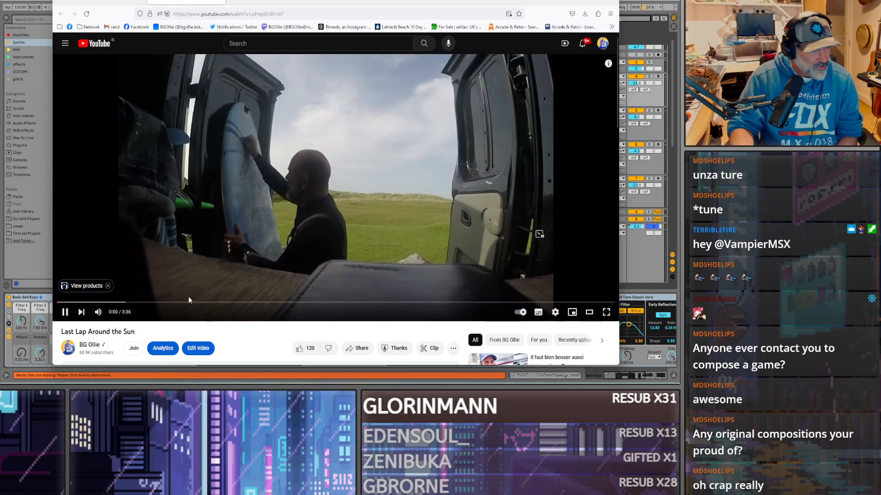
{"action": "left_click", "coordinate": [117, 302]}
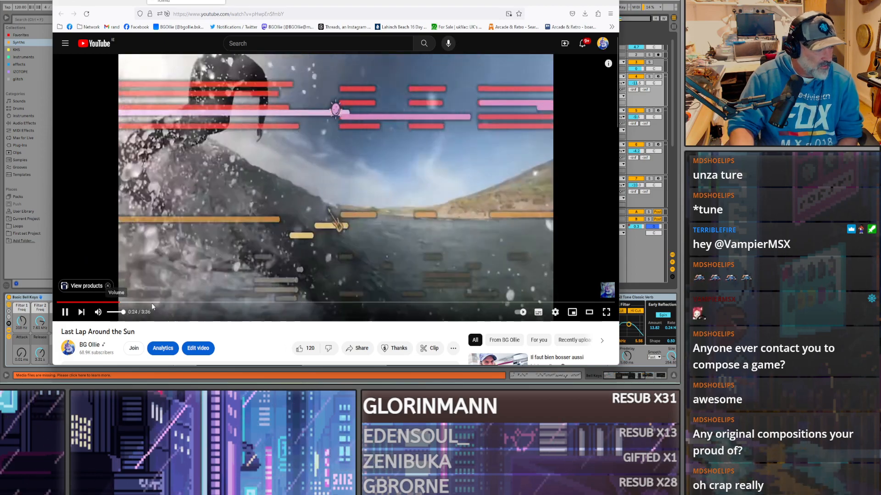
{"action": "left_click", "coordinate": [162, 303]}
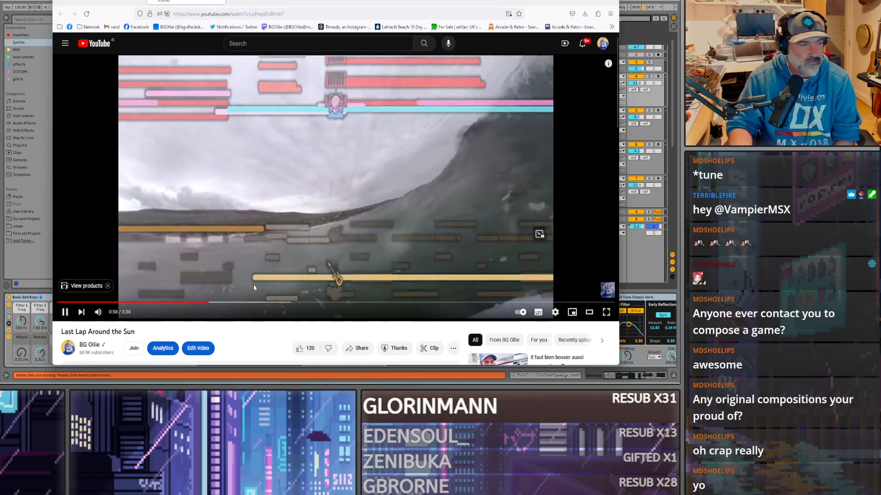
{"action": "left_click", "coordinate": [262, 302]}
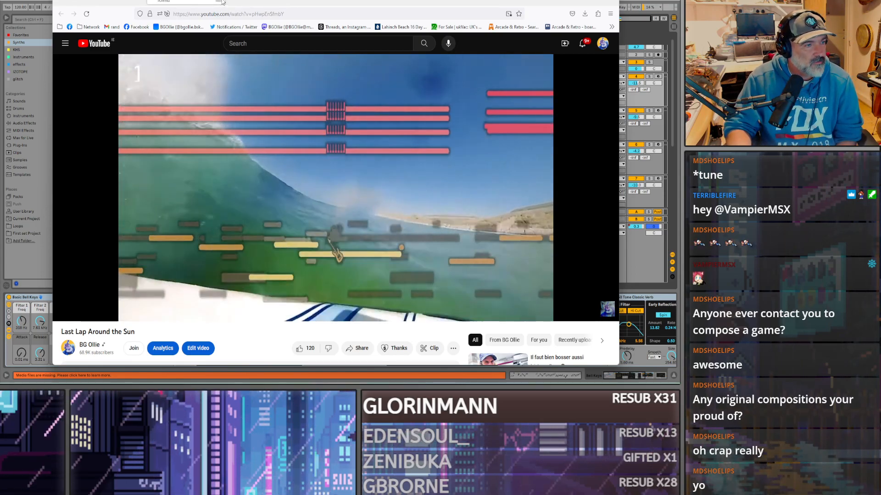
{"action": "left_click", "coordinate": [223, 2]}
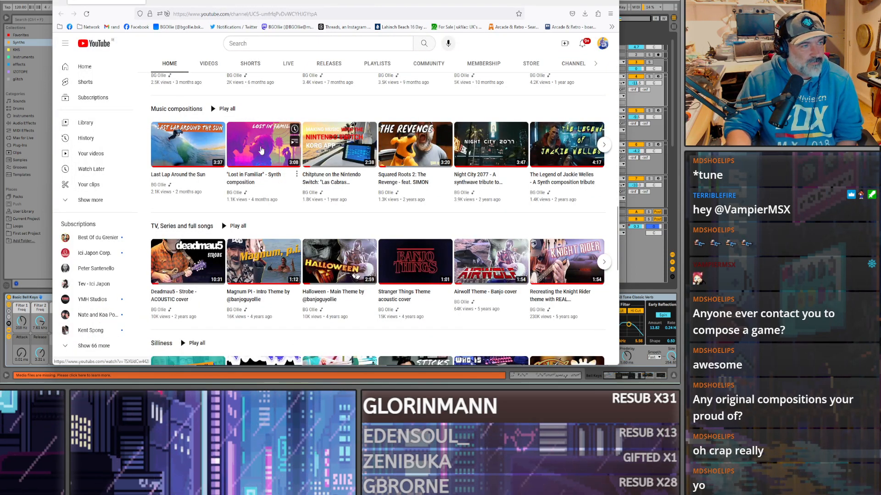
Step: Open the Nintendo Switch chiptune video "Las Cabras Saltarinas", skip ahead through several passages, and pause playback
{"action": "left_click_drag", "start_coordinate": [332, 176], "coordinate": [335, 182]}
{"action": "left_click", "coordinate": [341, 177]}
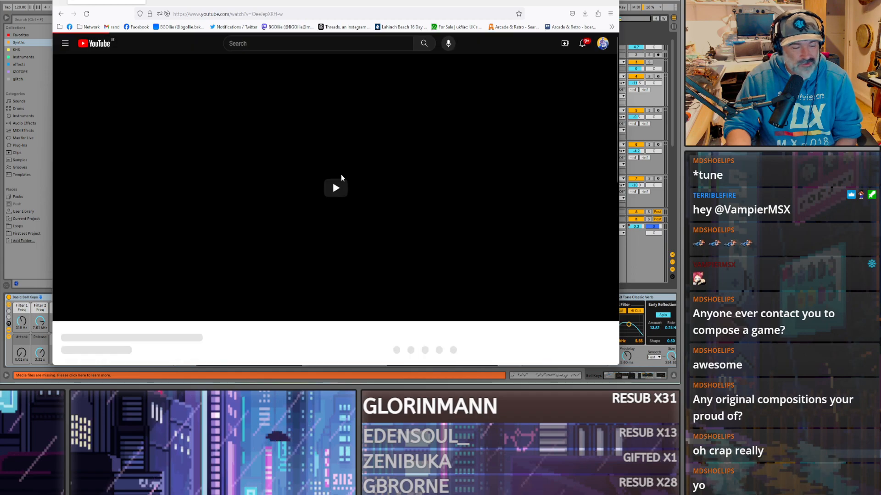
{"action": "left_click_drag", "start_coordinate": [155, 302], "coordinate": [139, 304]}
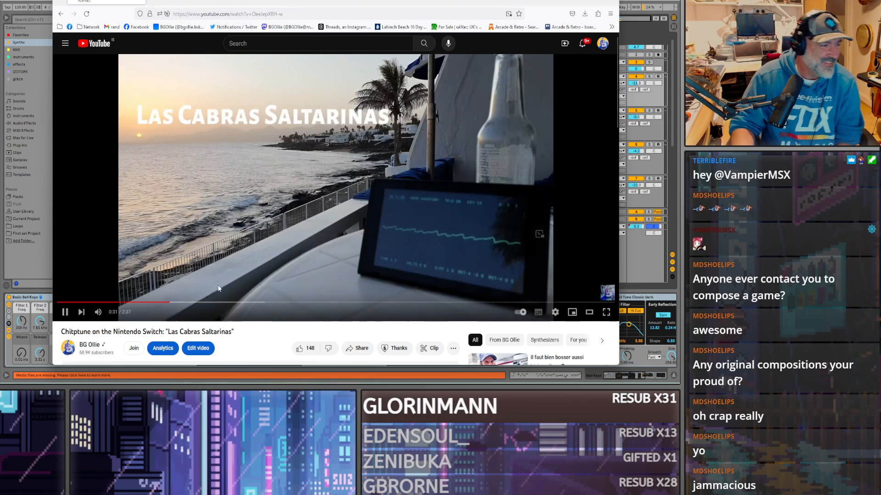
{"action": "left_click", "coordinate": [254, 303]}
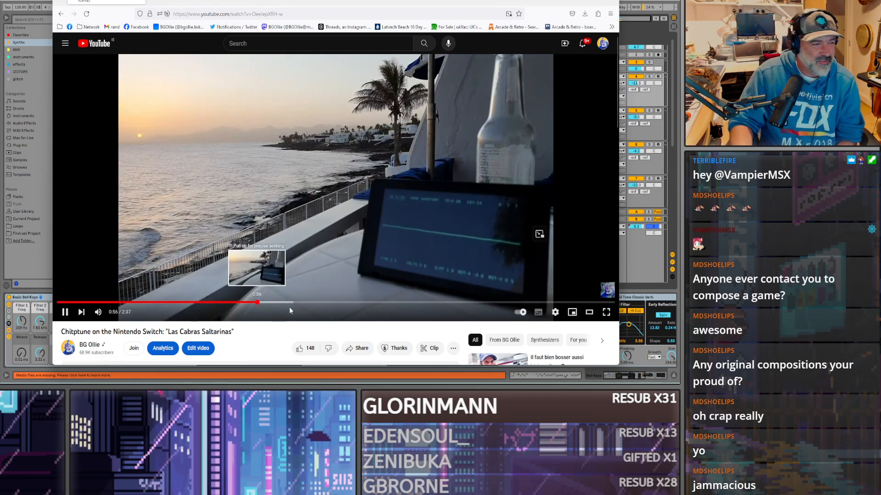
{"action": "left_click", "coordinate": [311, 303]}
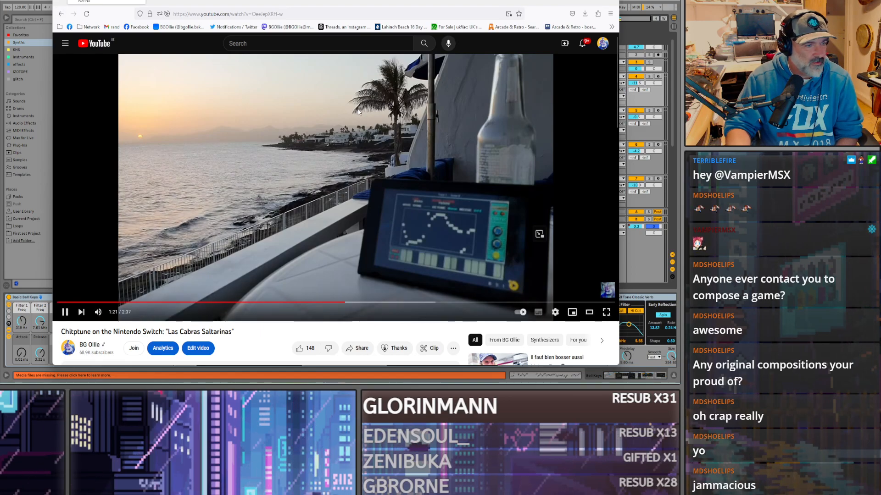
{"action": "left_click", "coordinate": [64, 312]}
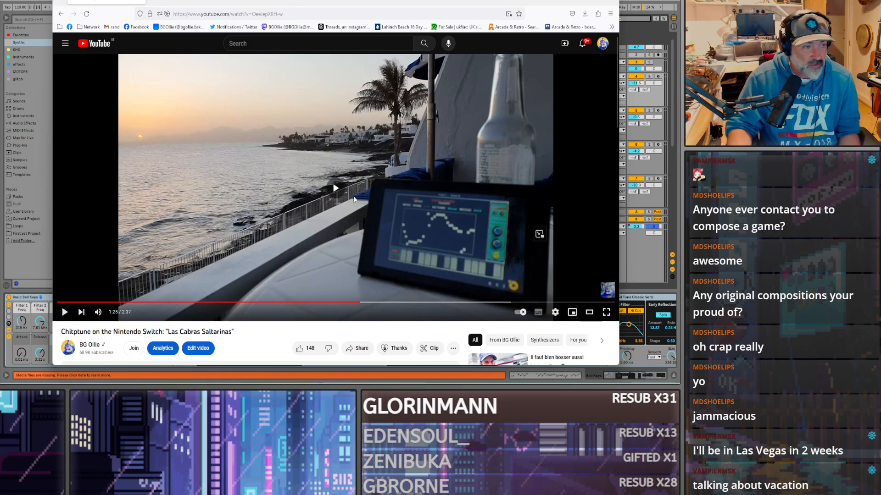
{"action": "key", "text": "space"}
Step: Go back to the channel home page and look over the Silliness, Instruments, Amiga and Music compositions rows
{"action": "left_click", "coordinate": [60, 15]}
{"action": "scroll", "coordinate": [302, 171], "scroll_direction": "down", "scroll_amount": 10}
{"action": "scroll", "coordinate": [303, 183], "scroll_direction": "up", "scroll_amount": 11}
{"action": "scroll", "coordinate": [302, 206], "scroll_direction": "down", "scroll_amount": 14}
{"action": "scroll", "coordinate": [299, 208], "scroll_direction": "down", "scroll_amount": 5}
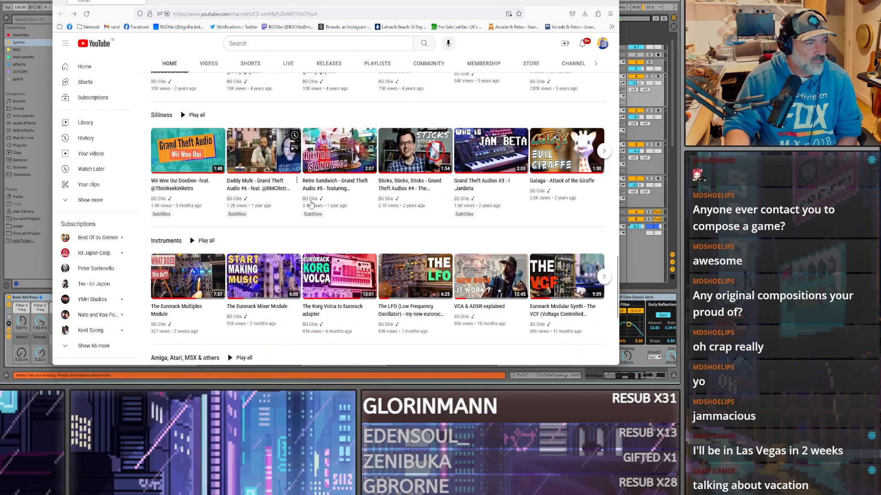
{"action": "scroll", "coordinate": [308, 205], "scroll_direction": "down", "scroll_amount": 2}
{"action": "scroll", "coordinate": [290, 205], "scroll_direction": "up", "scroll_amount": 3}
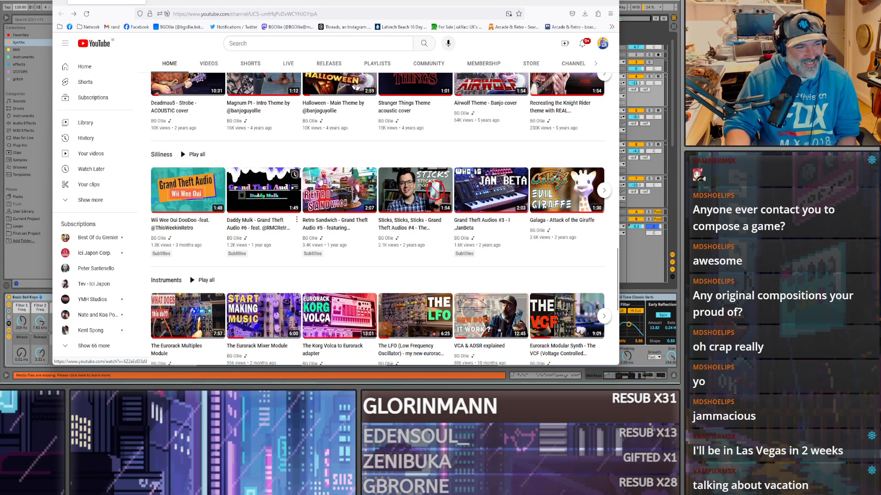
{"action": "scroll", "coordinate": [212, 192], "scroll_direction": "down", "scroll_amount": 4}
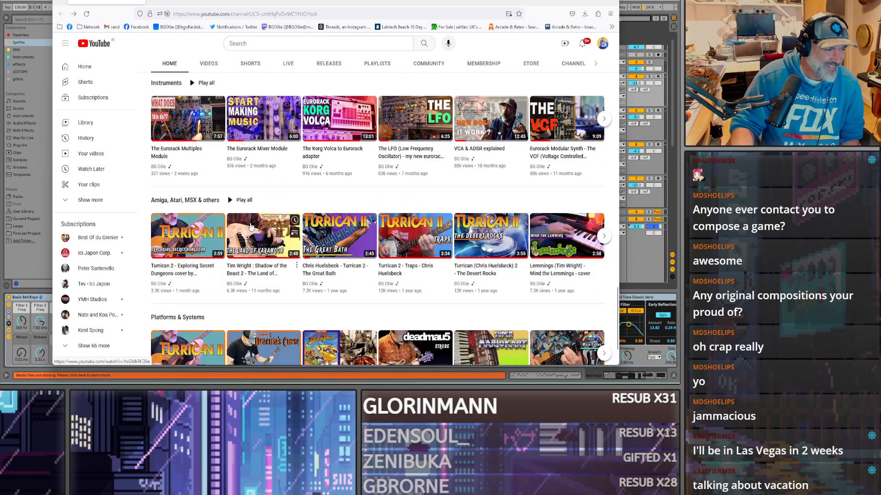
{"action": "scroll", "coordinate": [250, 224], "scroll_direction": "up", "scroll_amount": 7}
{"action": "scroll", "coordinate": [245, 243], "scroll_direction": "up", "scroll_amount": 3}
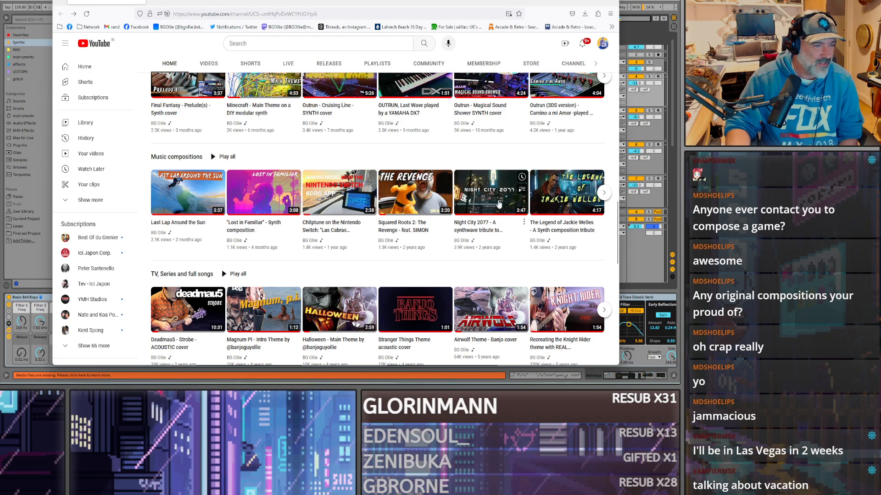
{"action": "left_click", "coordinate": [602, 194]}
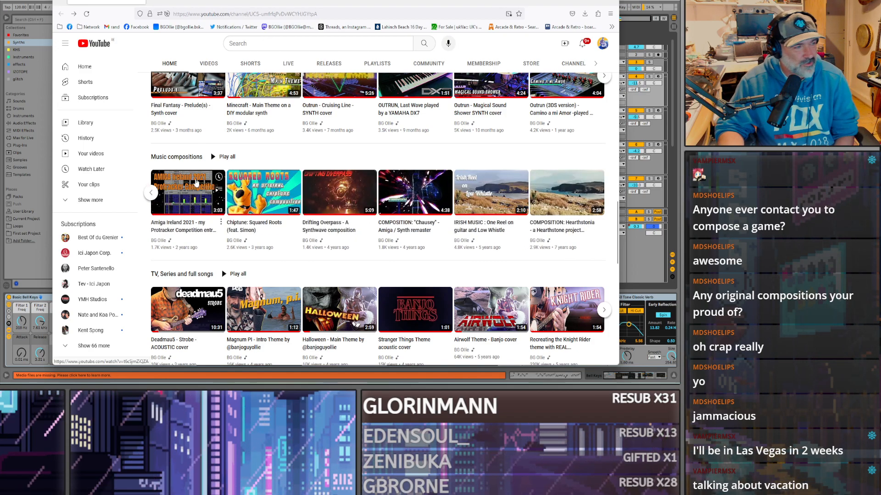
{"action": "left_click", "coordinate": [149, 193]}
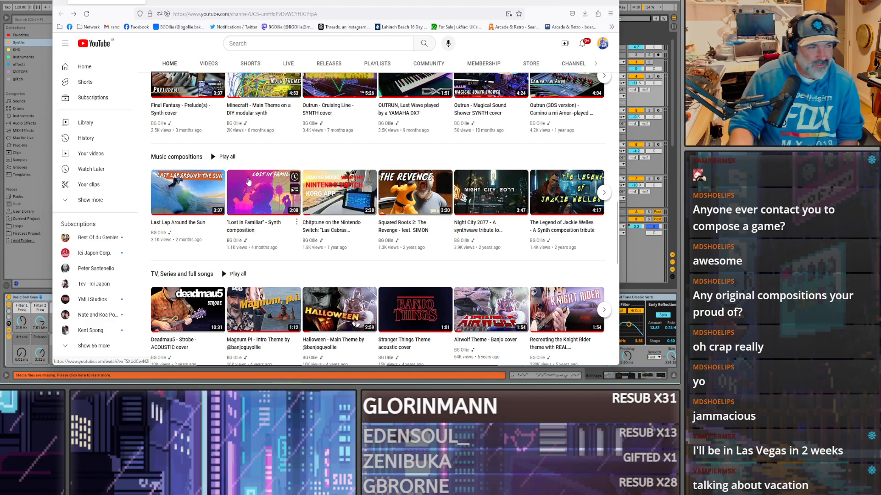
Step: Play "Wii Wee Oui DooDoo" from the Silliness row, skip past its intro, pause it, and close the browser window
{"action": "scroll", "coordinate": [167, 172], "scroll_direction": "down", "scroll_amount": 5}
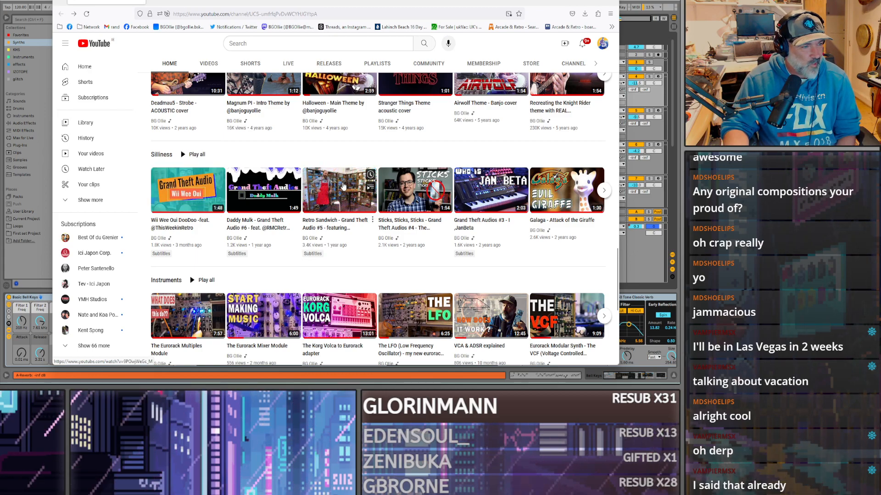
{"action": "left_click", "coordinate": [184, 212]}
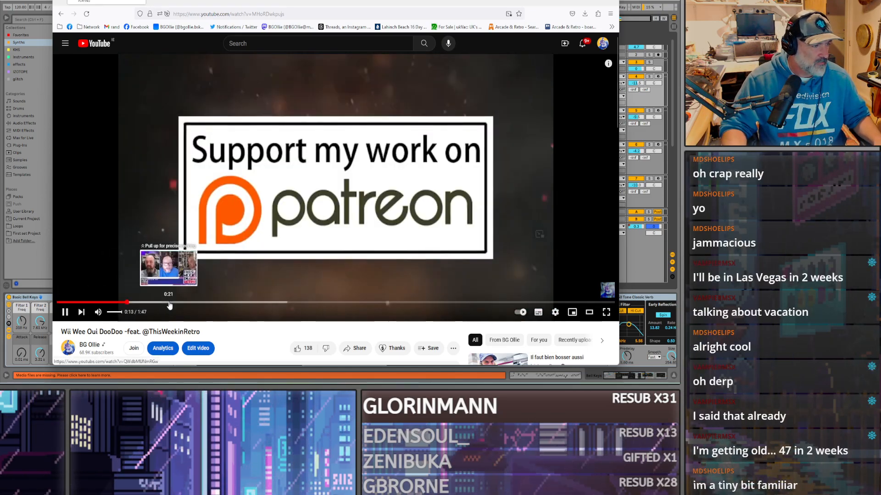
{"action": "left_click", "coordinate": [155, 303]}
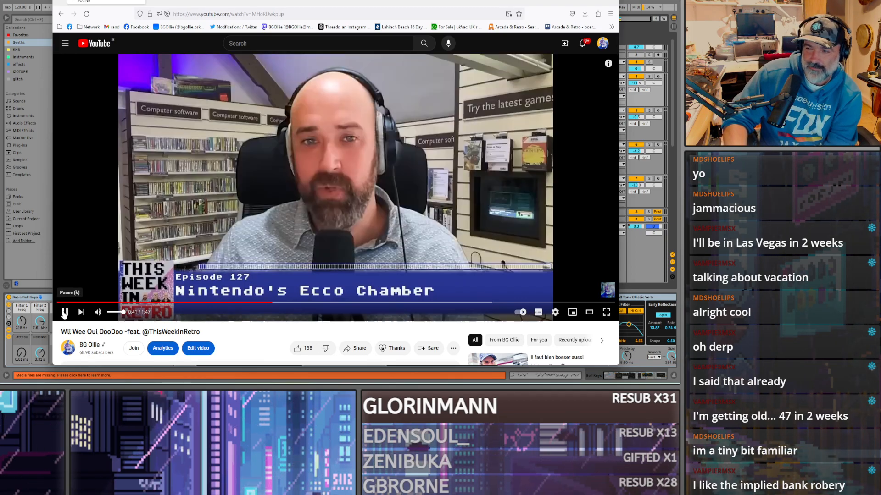
{"action": "left_click", "coordinate": [64, 312]}
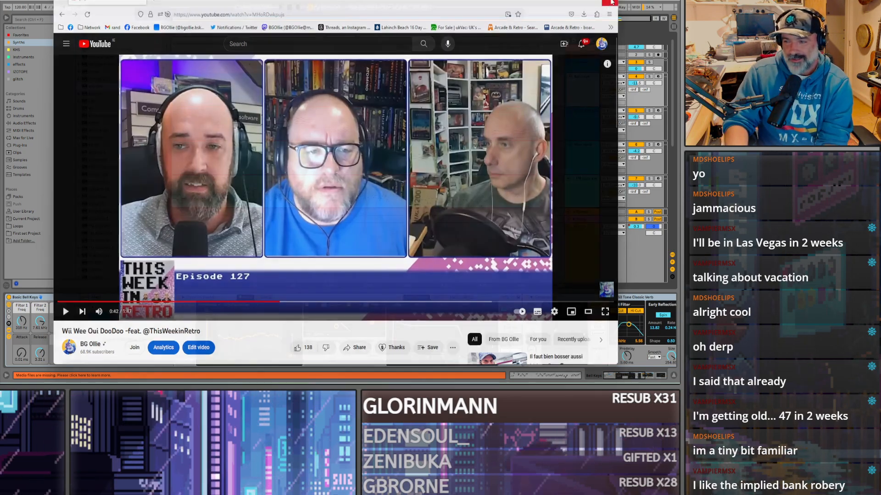
{"action": "left_click", "coordinate": [611, 2]}
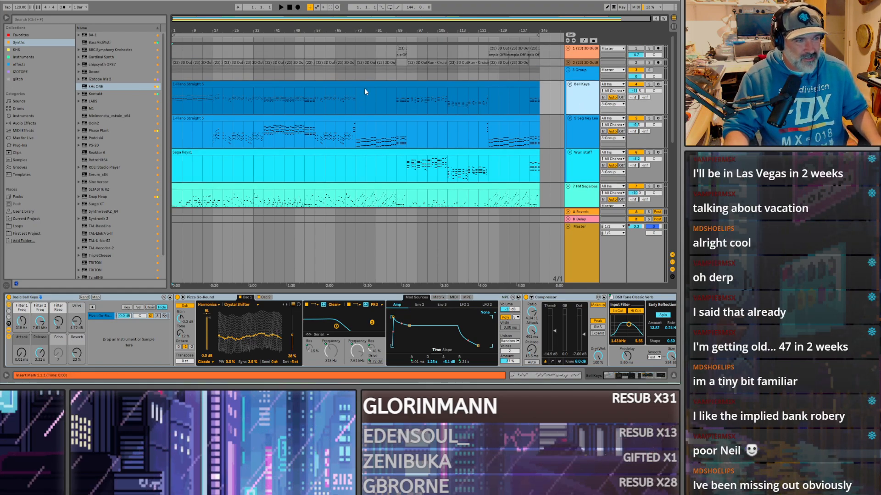
Step: Look over the OutRun arrangement down to the Sega Keys and RX17 tracks
{"action": "scroll", "coordinate": [364, 90], "scroll_direction": "down", "scroll_amount": 2}
{"action": "scroll", "coordinate": [364, 96], "scroll_direction": "down", "scroll_amount": 12}
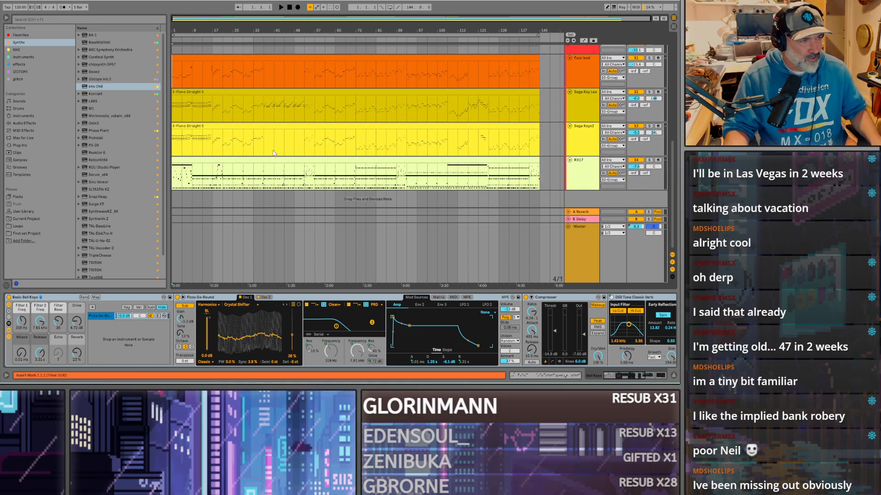